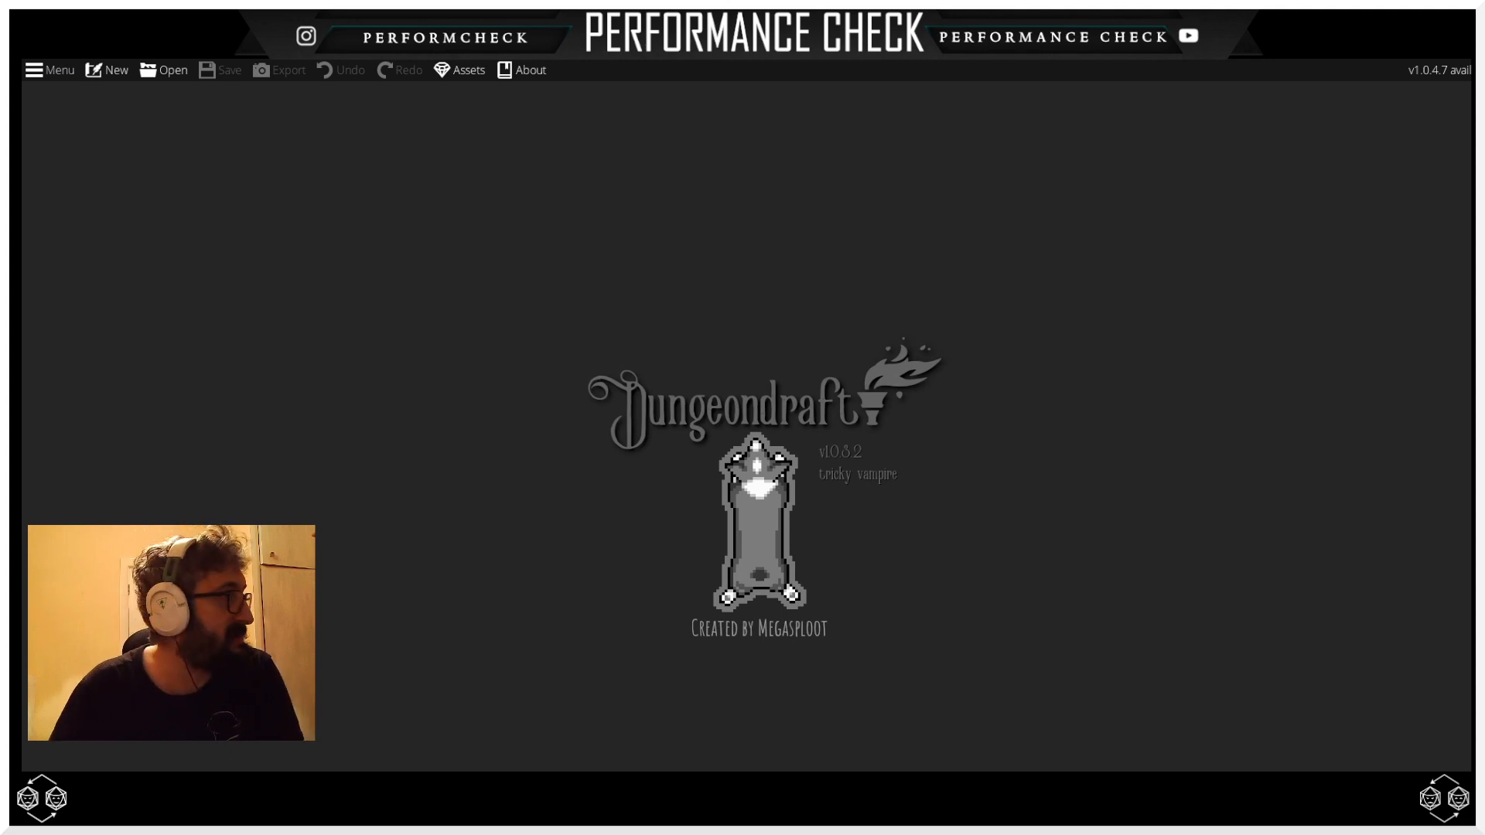
Step: Create a new blank map and bring its full grid area into view
left_click(105, 70)
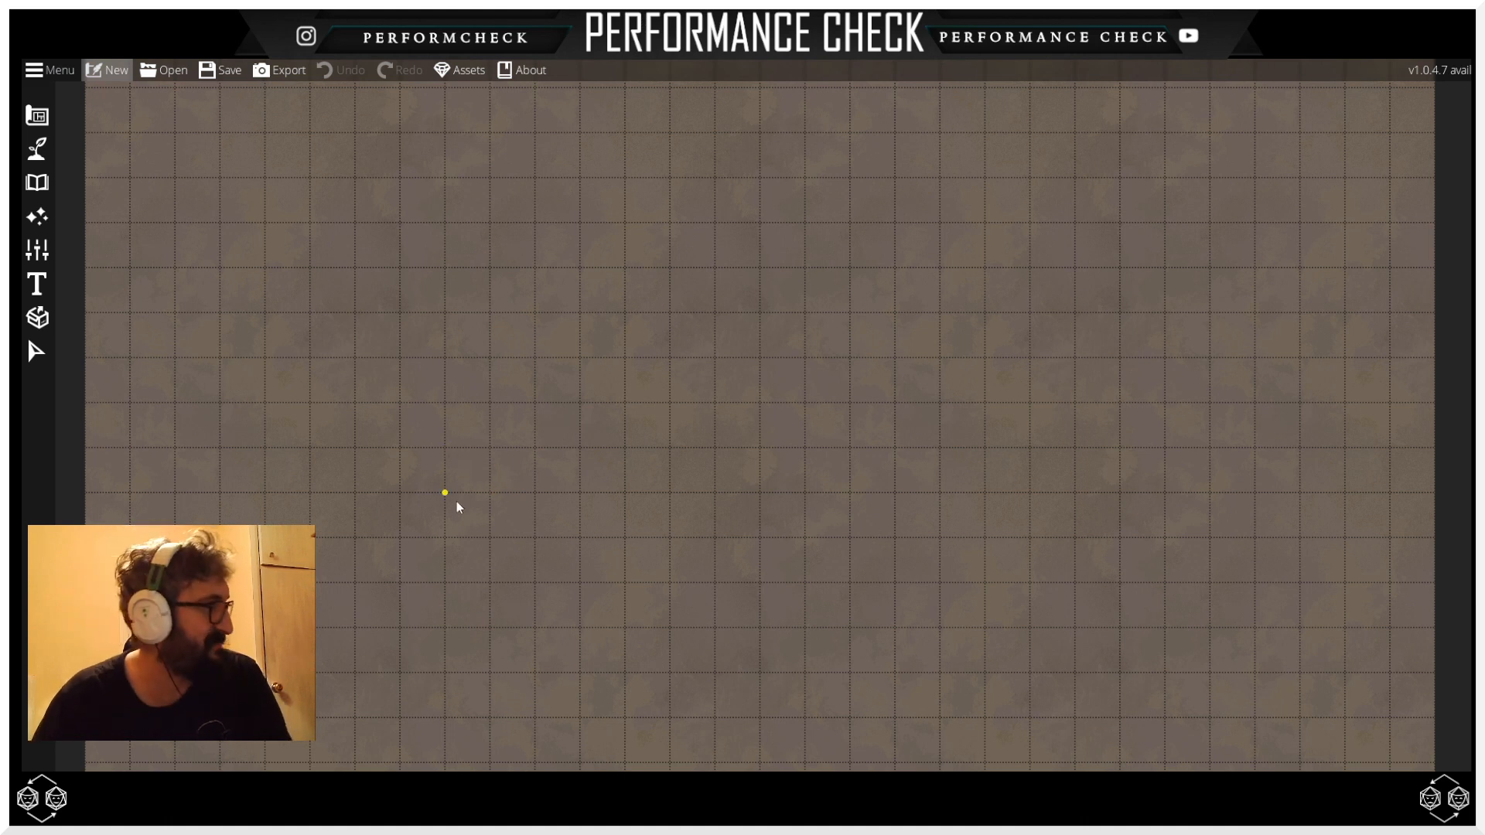
left_click_drag(440, 447, 535, 748)
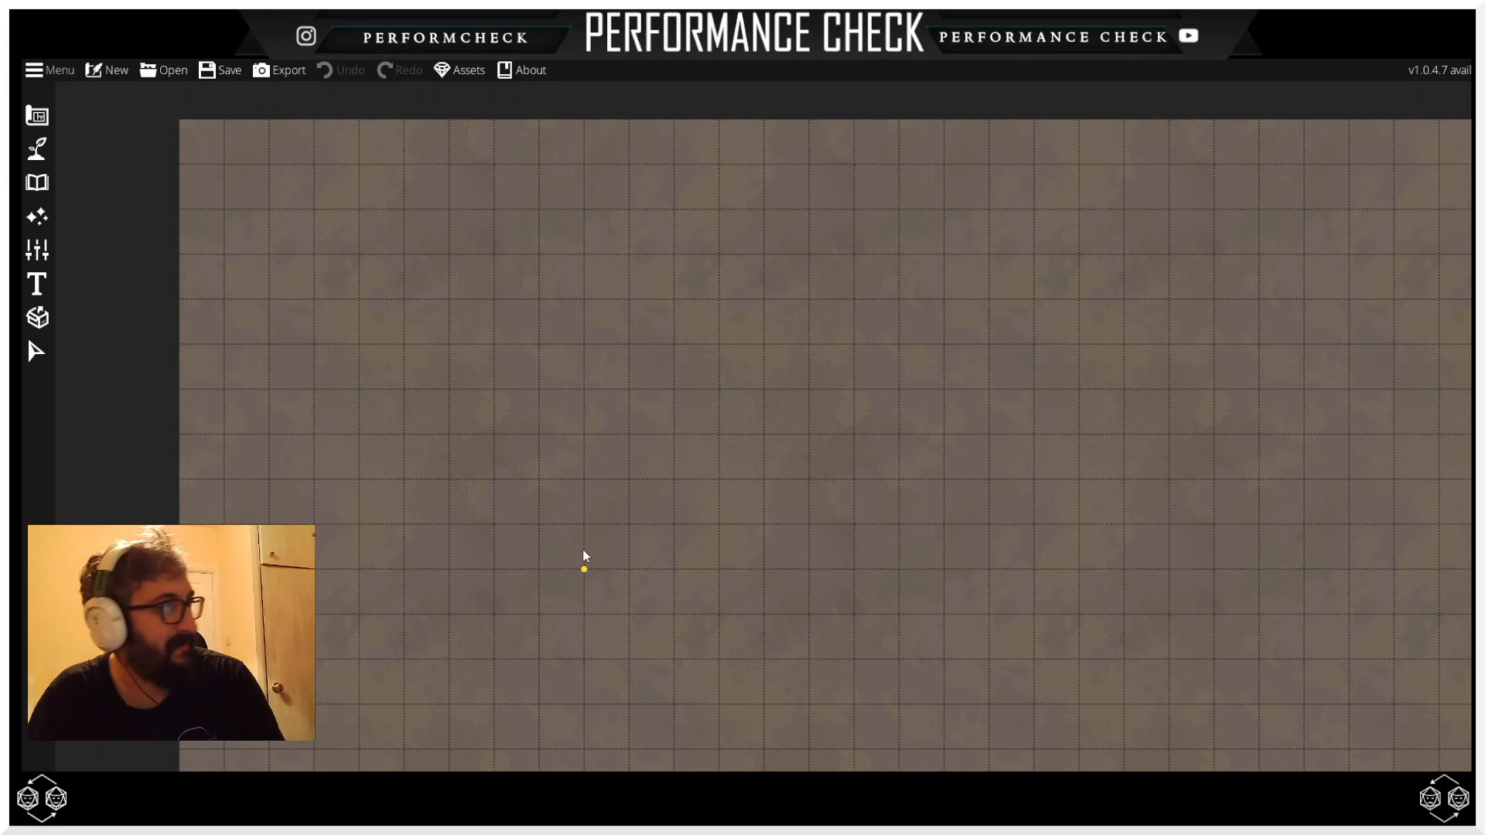
scroll(549, 518, "down", 1)
left_click_drag(549, 518, 507, 480)
scroll(520, 483, "down", 1)
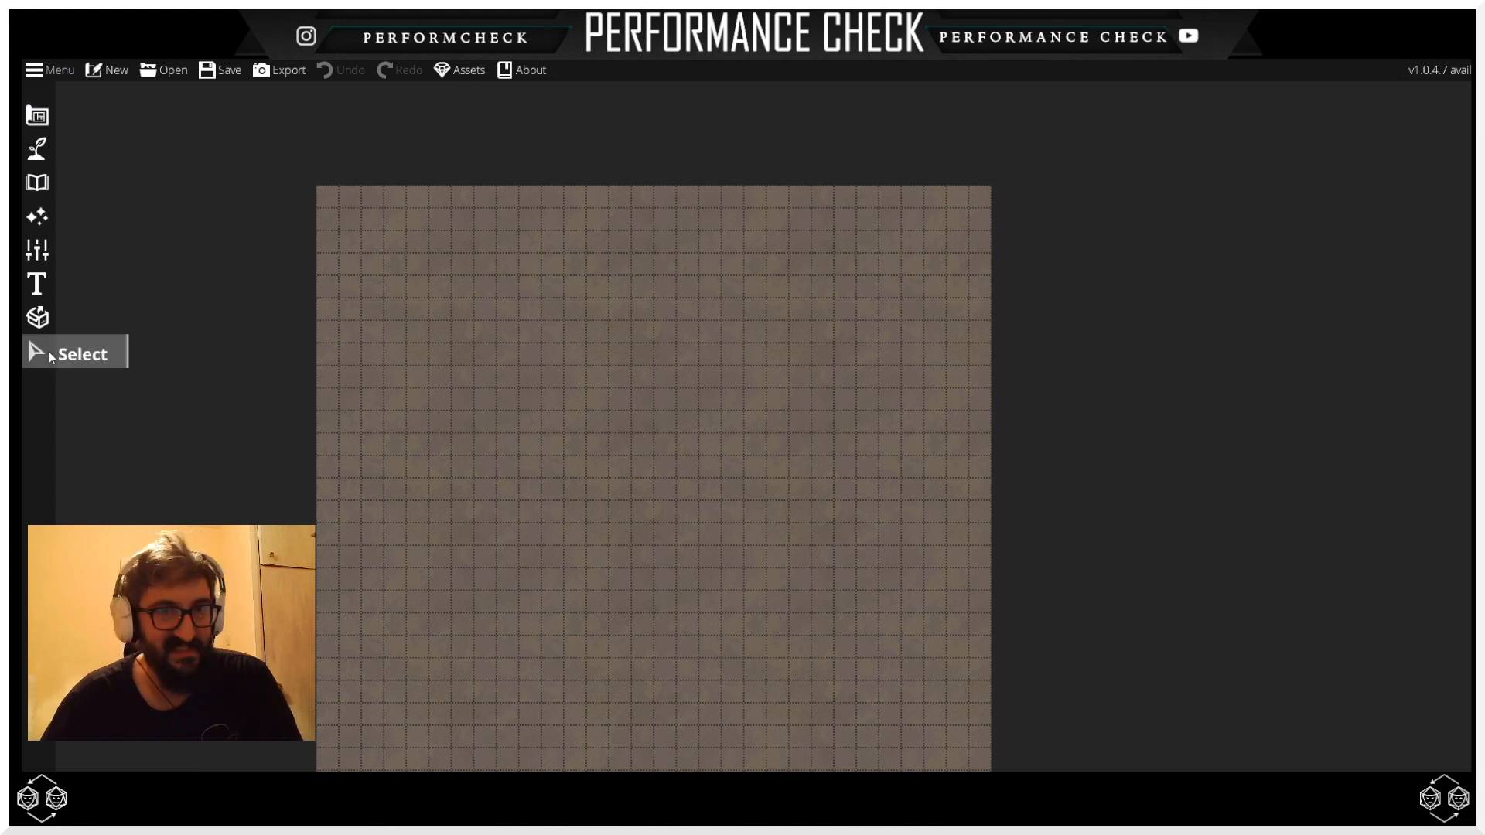
Step: Look through the tools offered in the Design, Terrain and Settings groups, including Trace Image and Map Settings
left_click(32, 117)
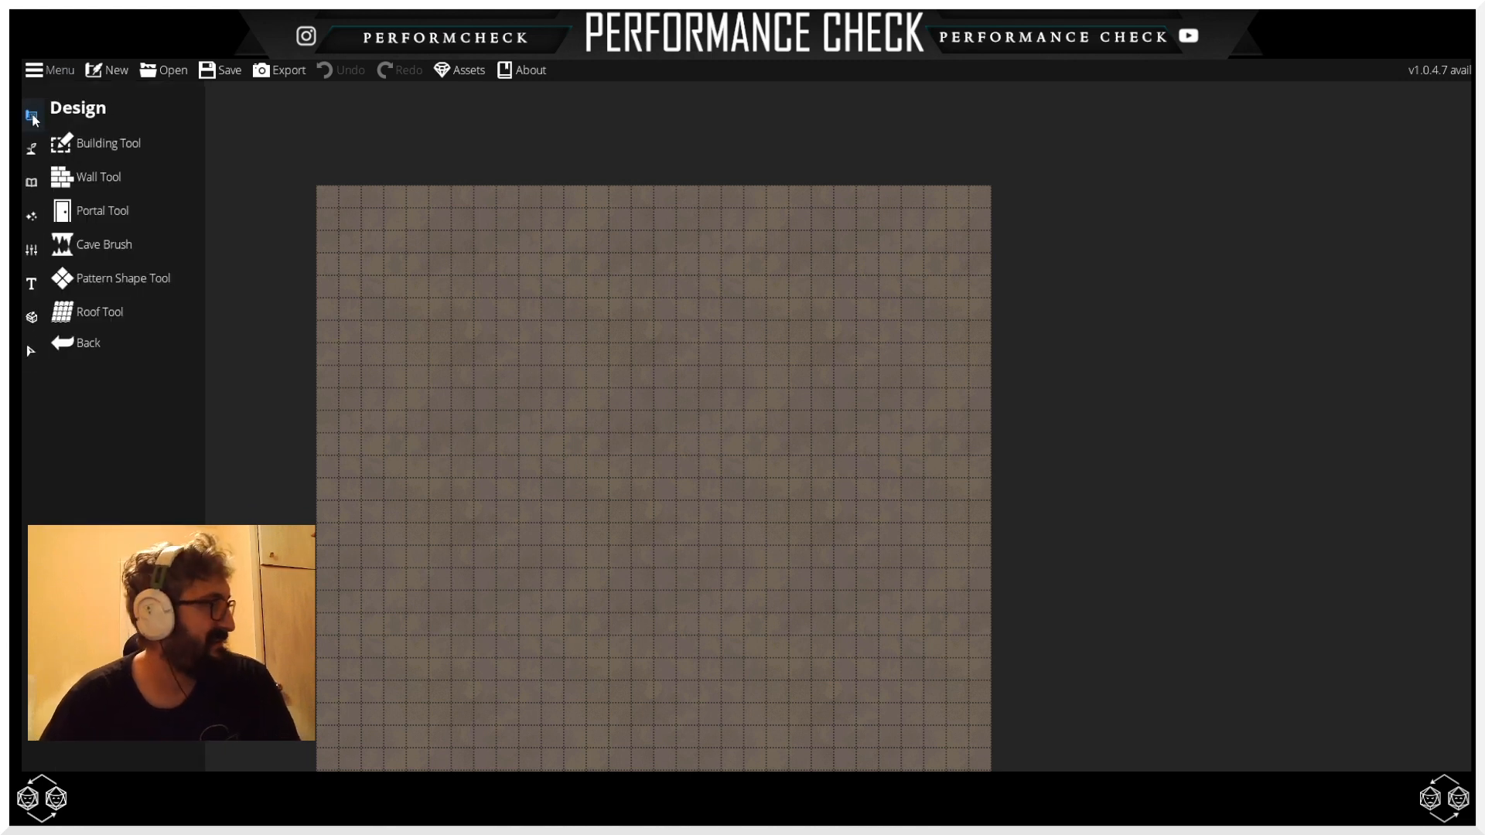
left_click(87, 147)
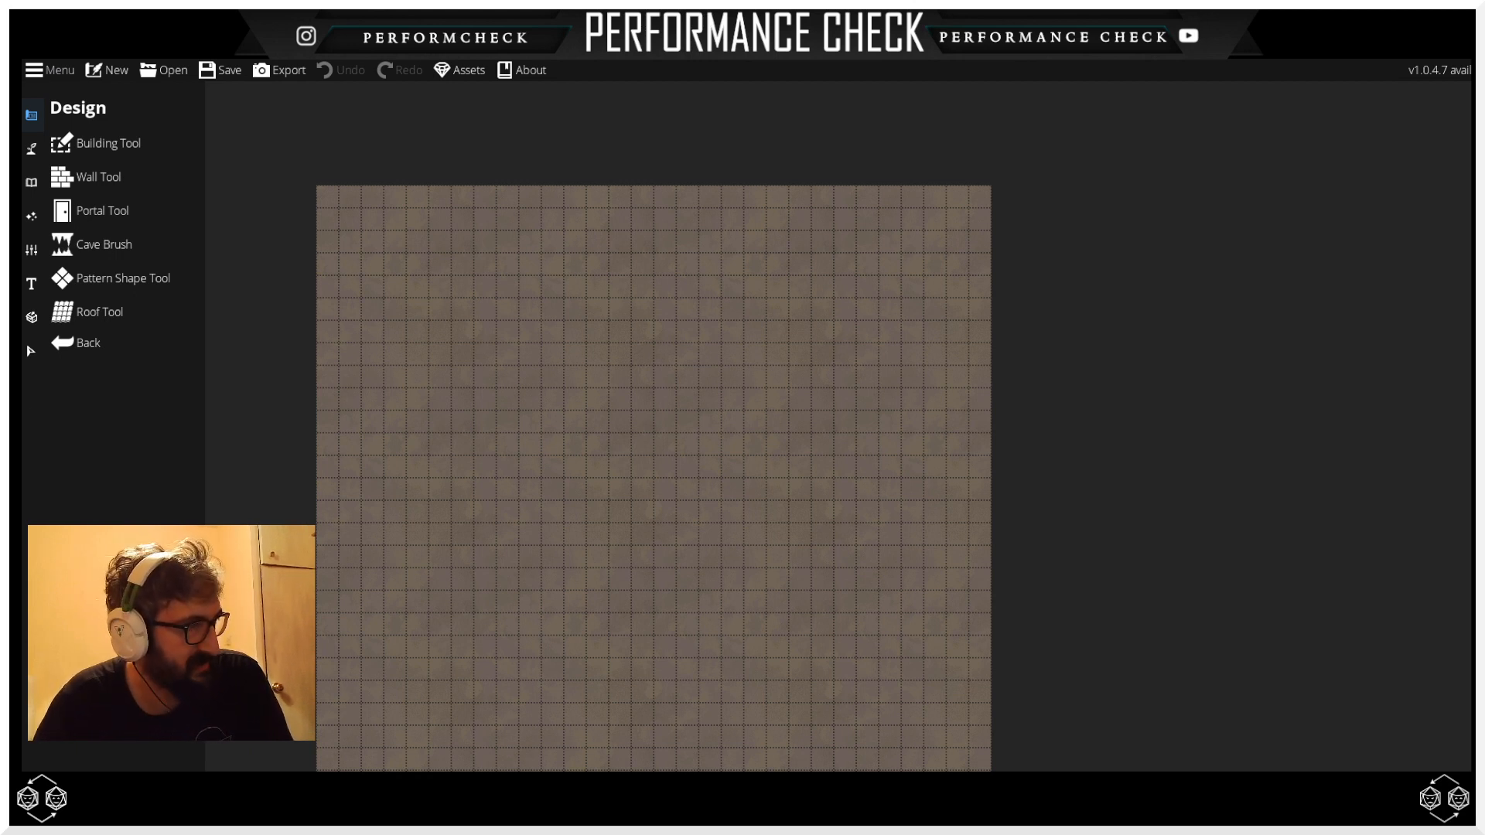
key("g")
key("g")
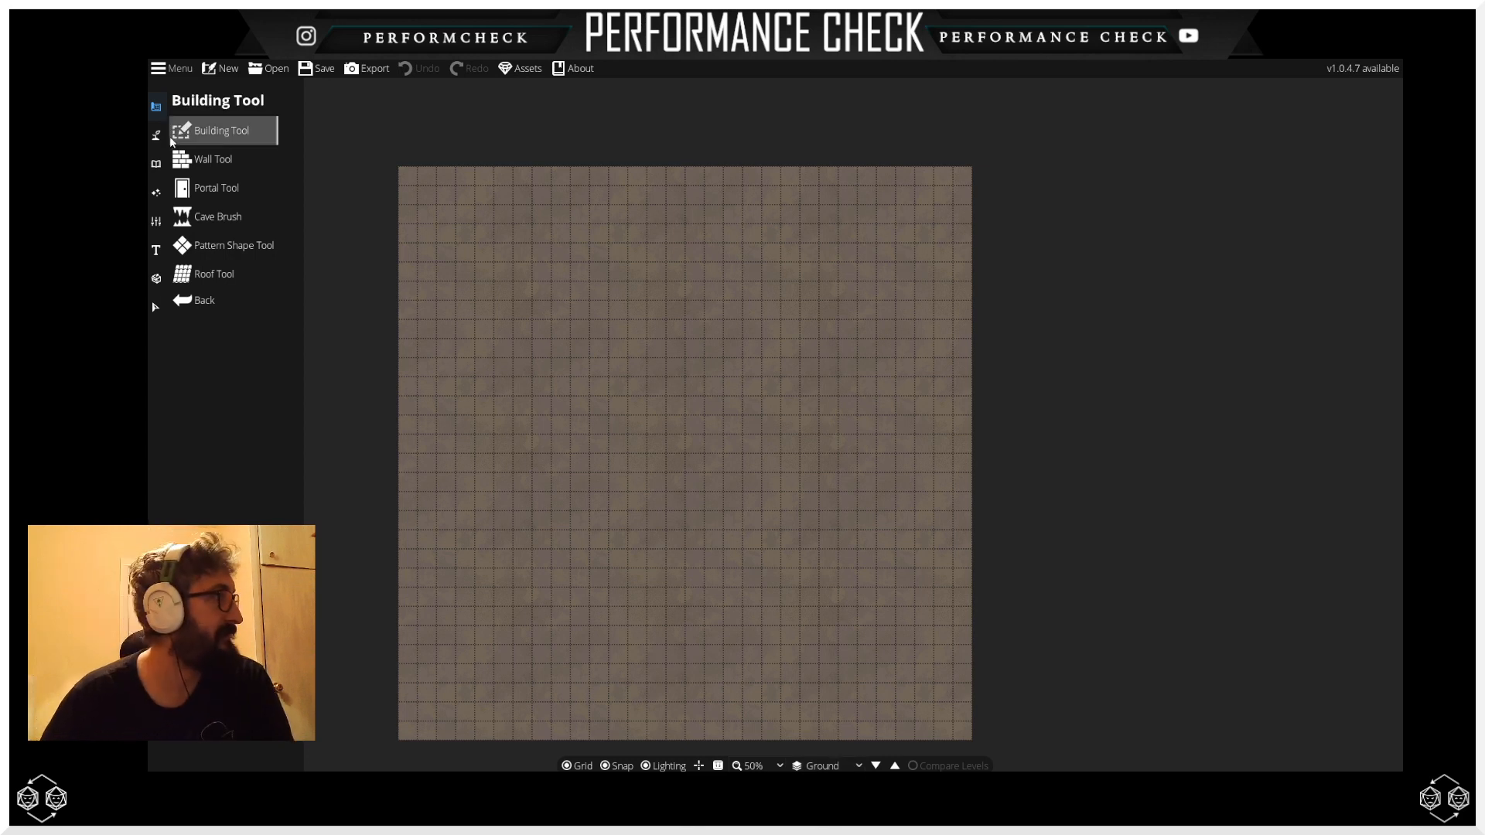
left_click(154, 133)
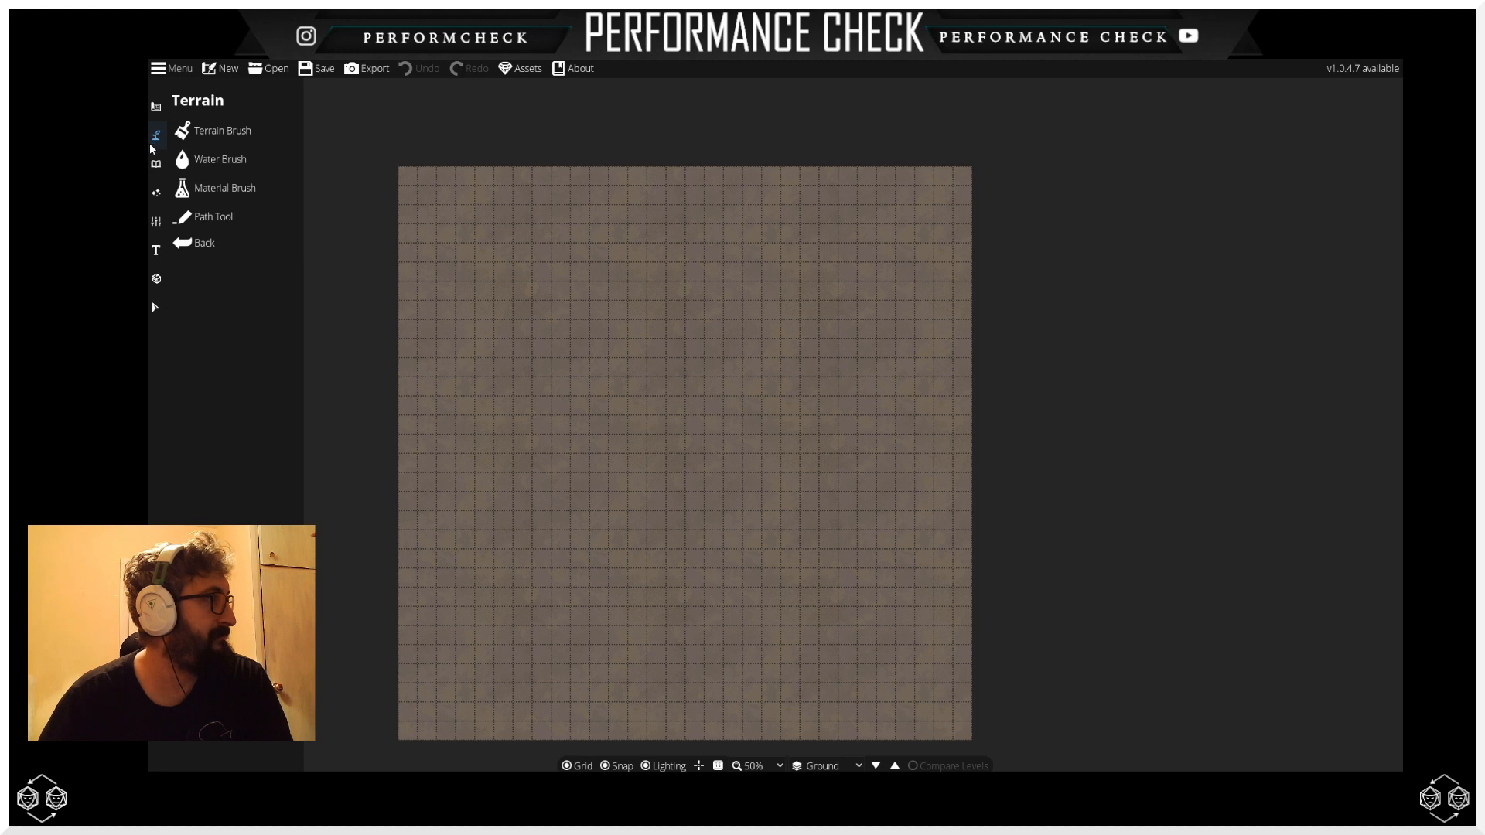
left_click(155, 161)
left_click(156, 224)
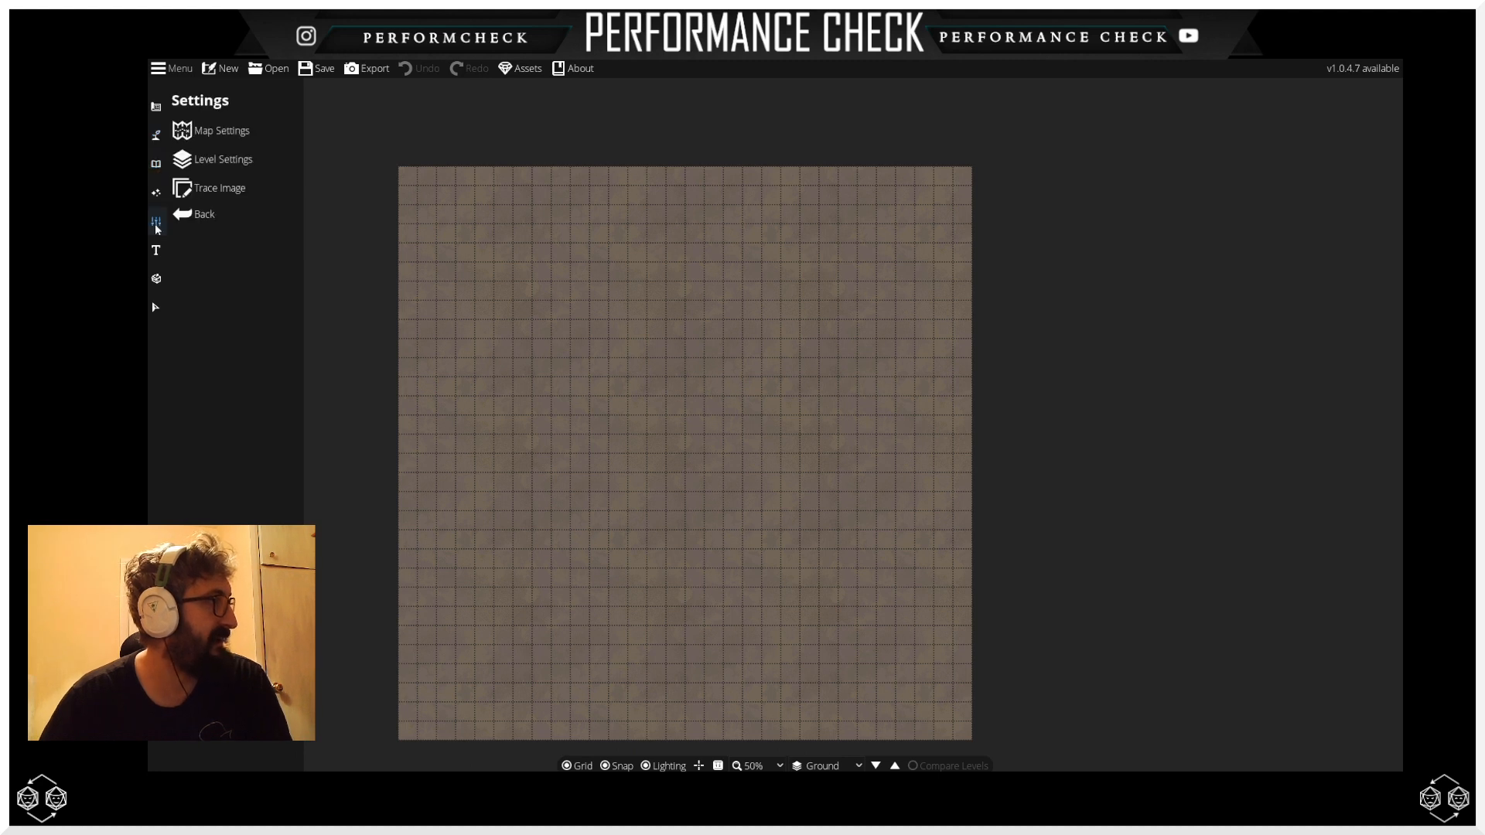
left_click(155, 134)
left_click(156, 222)
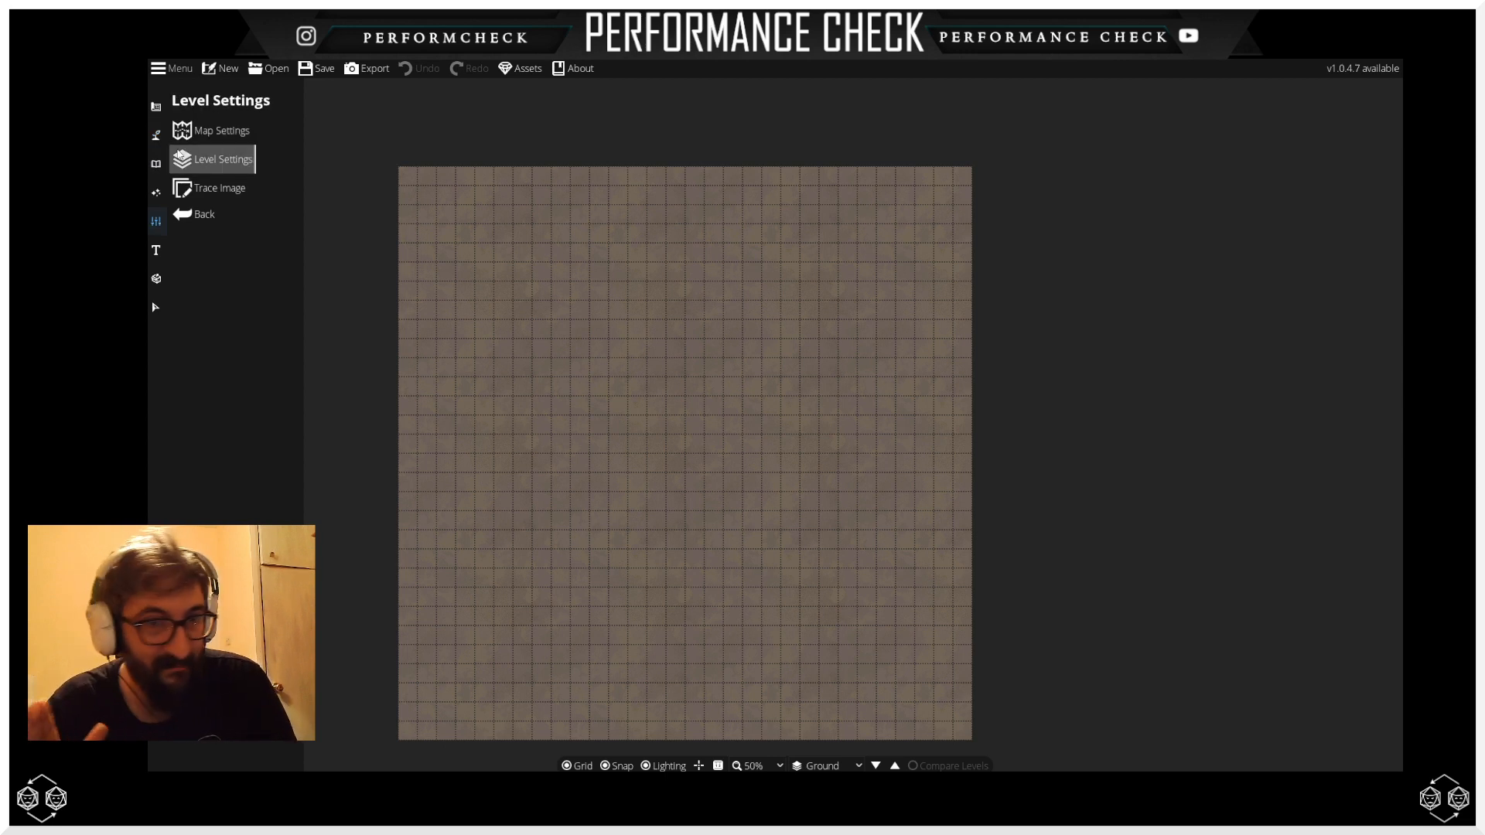
left_click(214, 189)
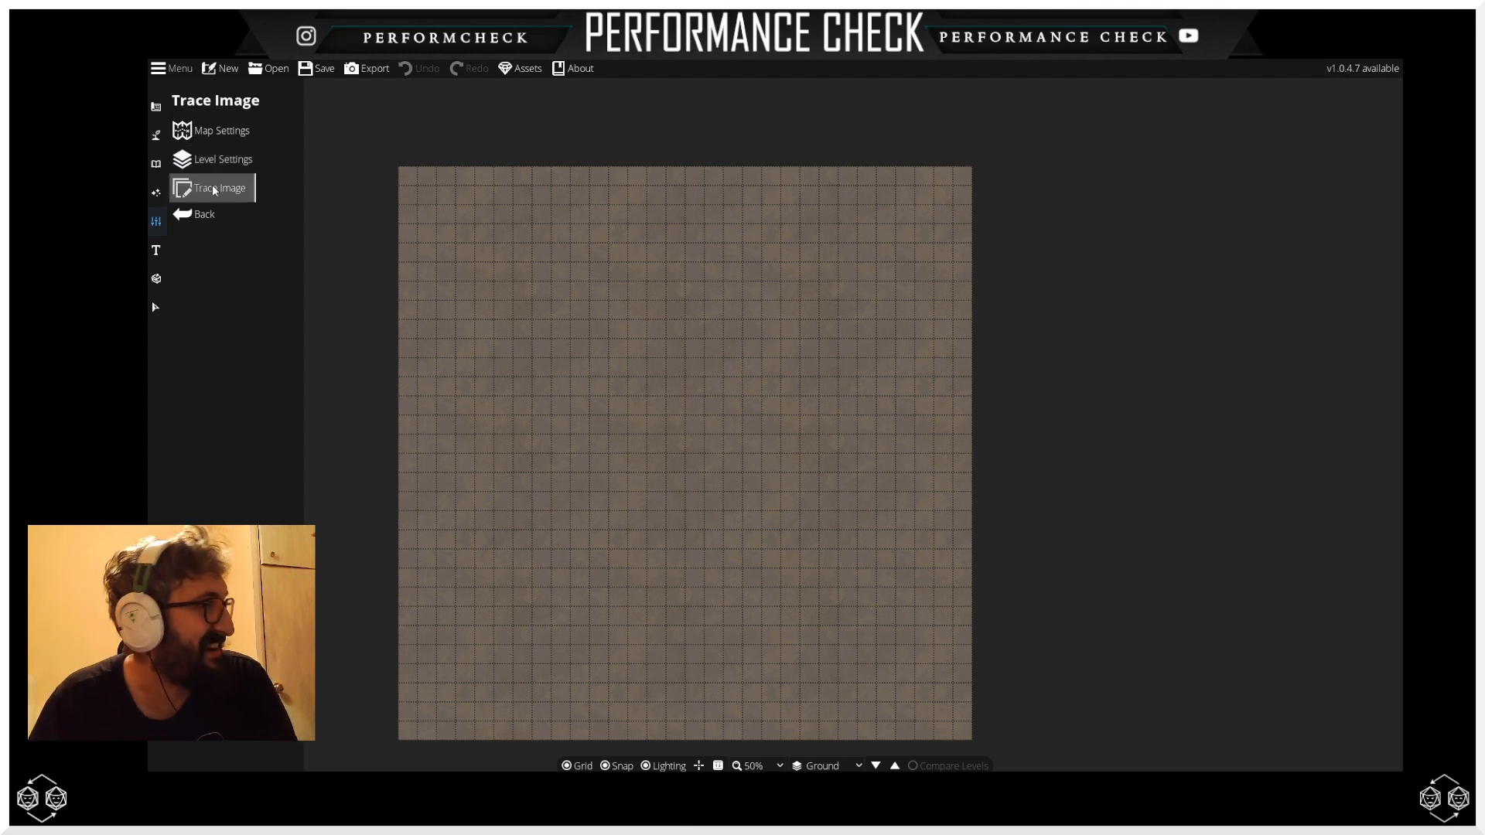
left_click(237, 134)
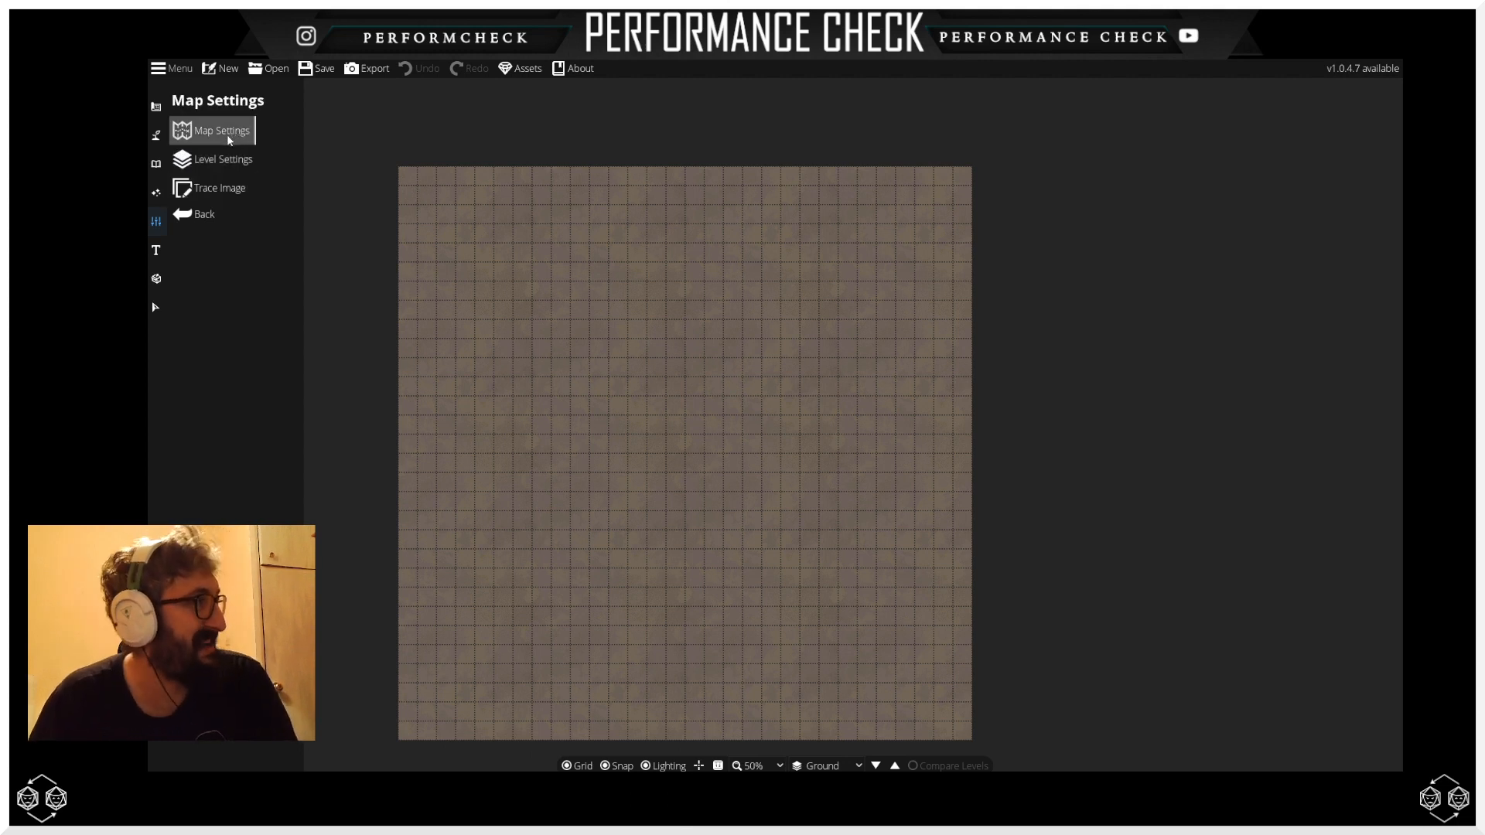
Step: Examine the Level Settings and the options for creating a new level without adding one
left_click(213, 161)
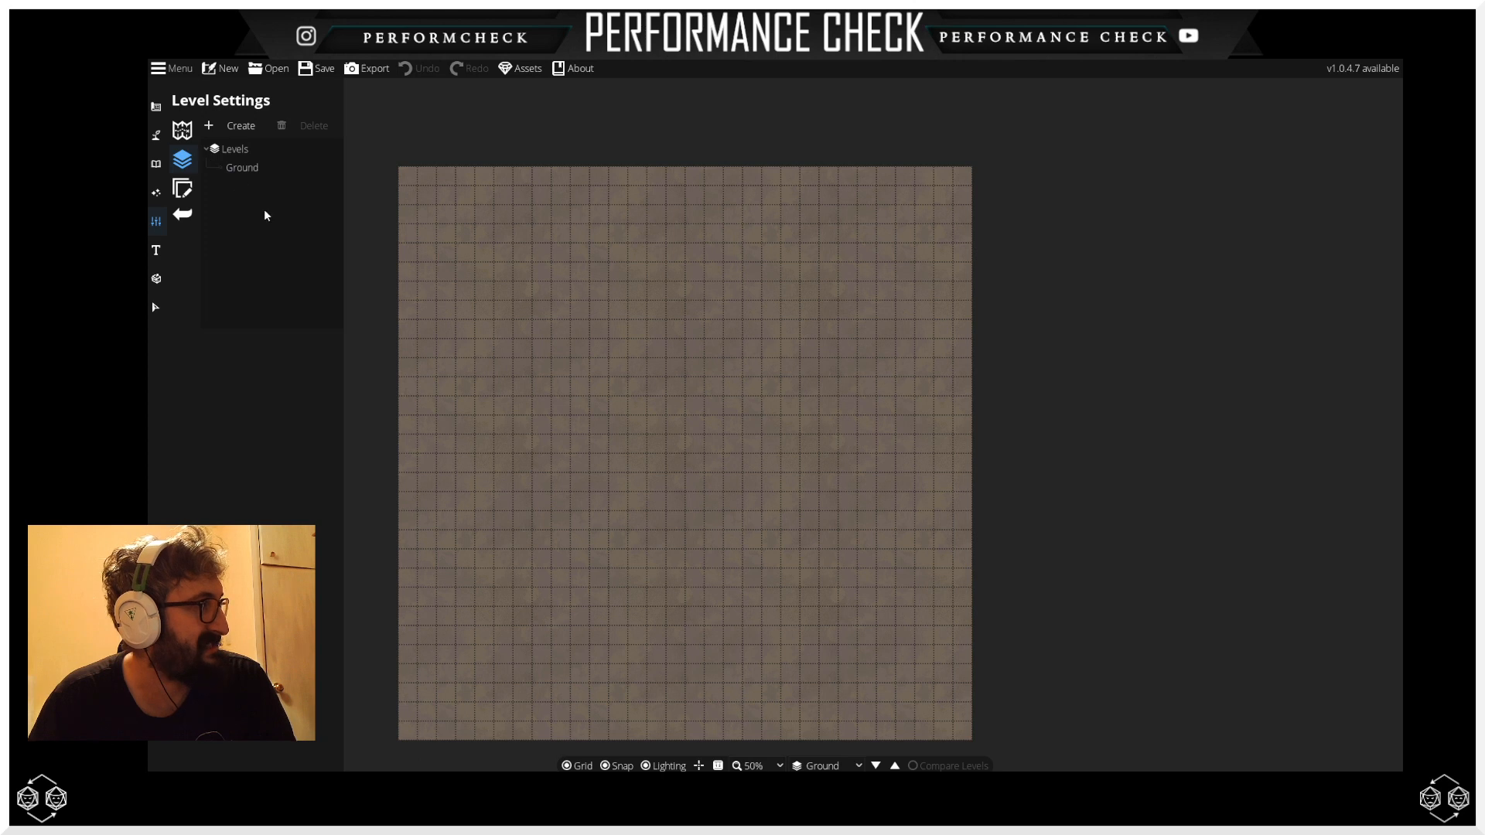
left_click(213, 125)
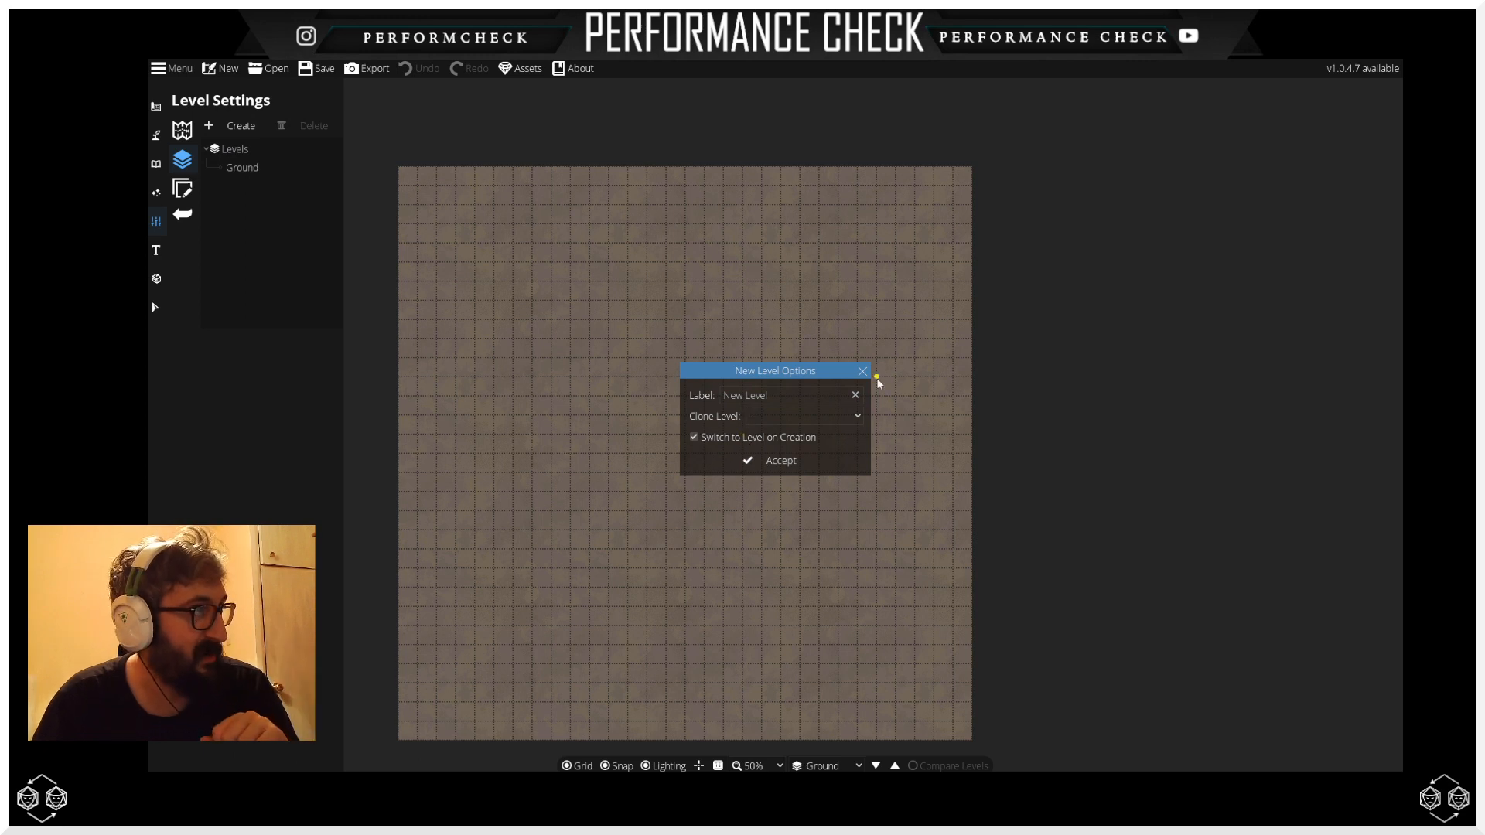
left_click(857, 372)
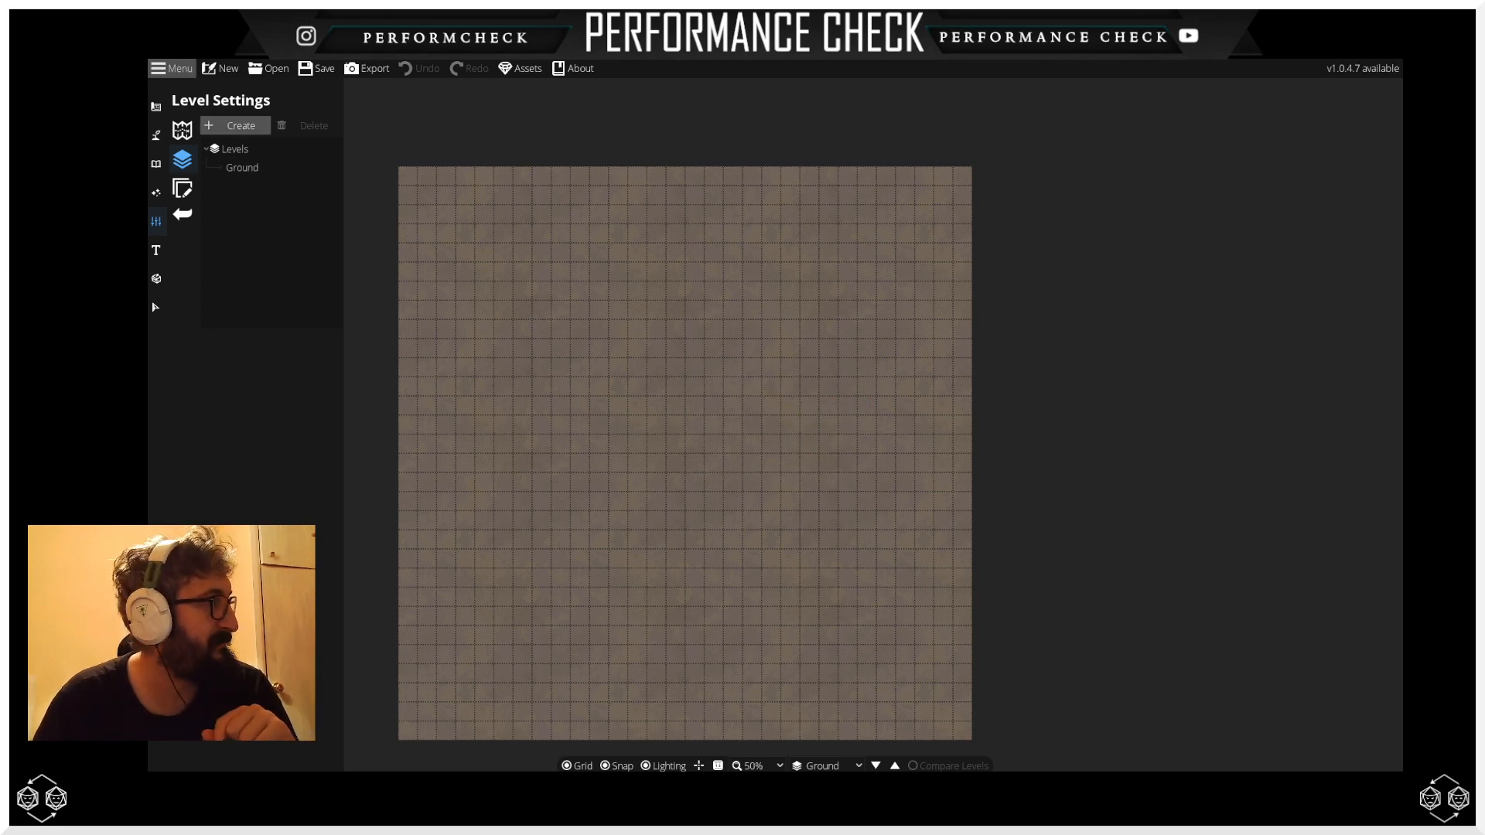
Step: Review the Design and Terrain tool groups and the options of the Terrain Brush
left_click(157, 129)
left_click(157, 118)
left_click(181, 131)
left_click(231, 166)
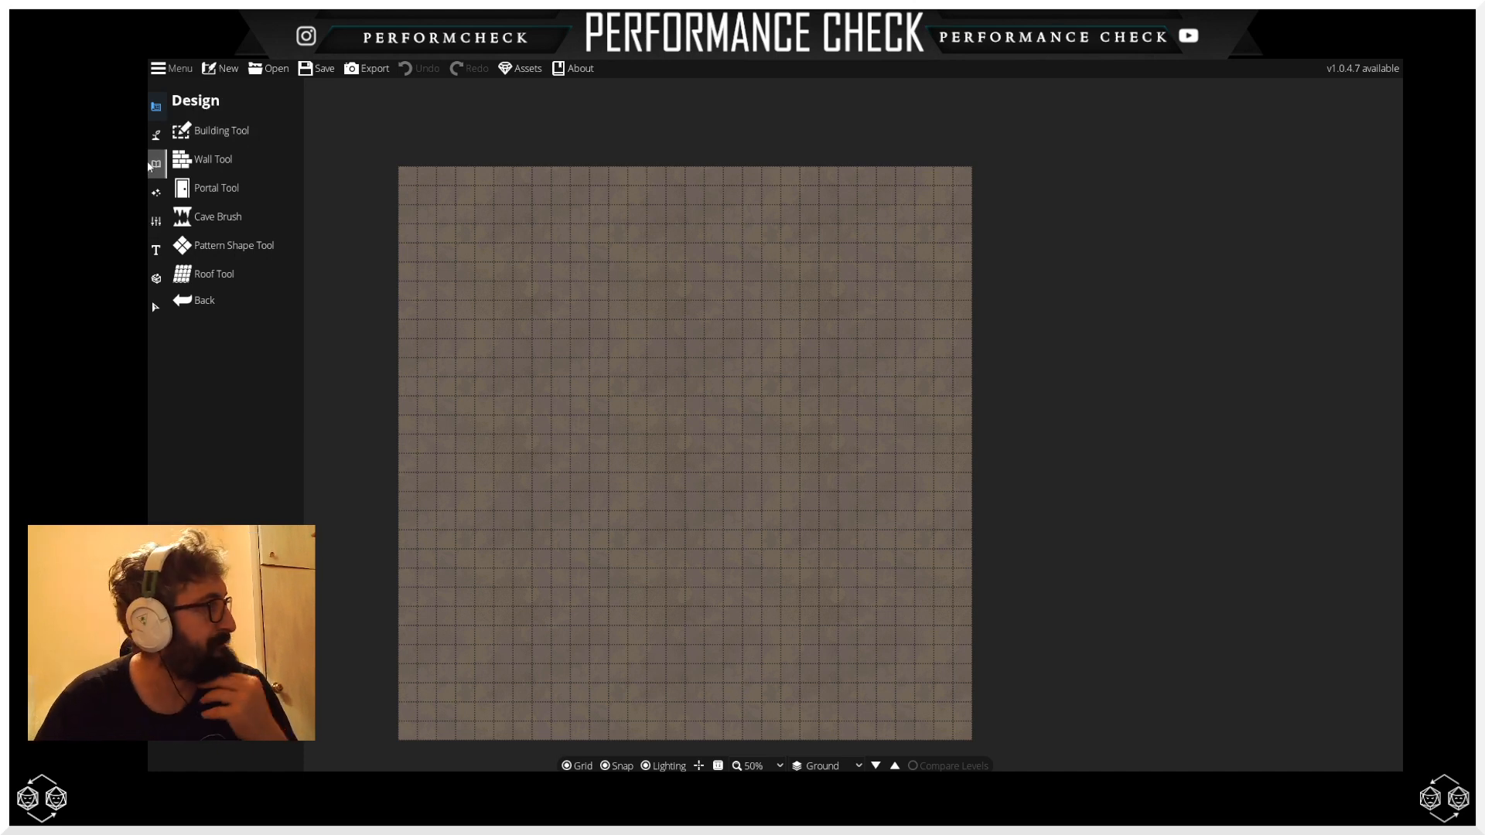
left_click(153, 142)
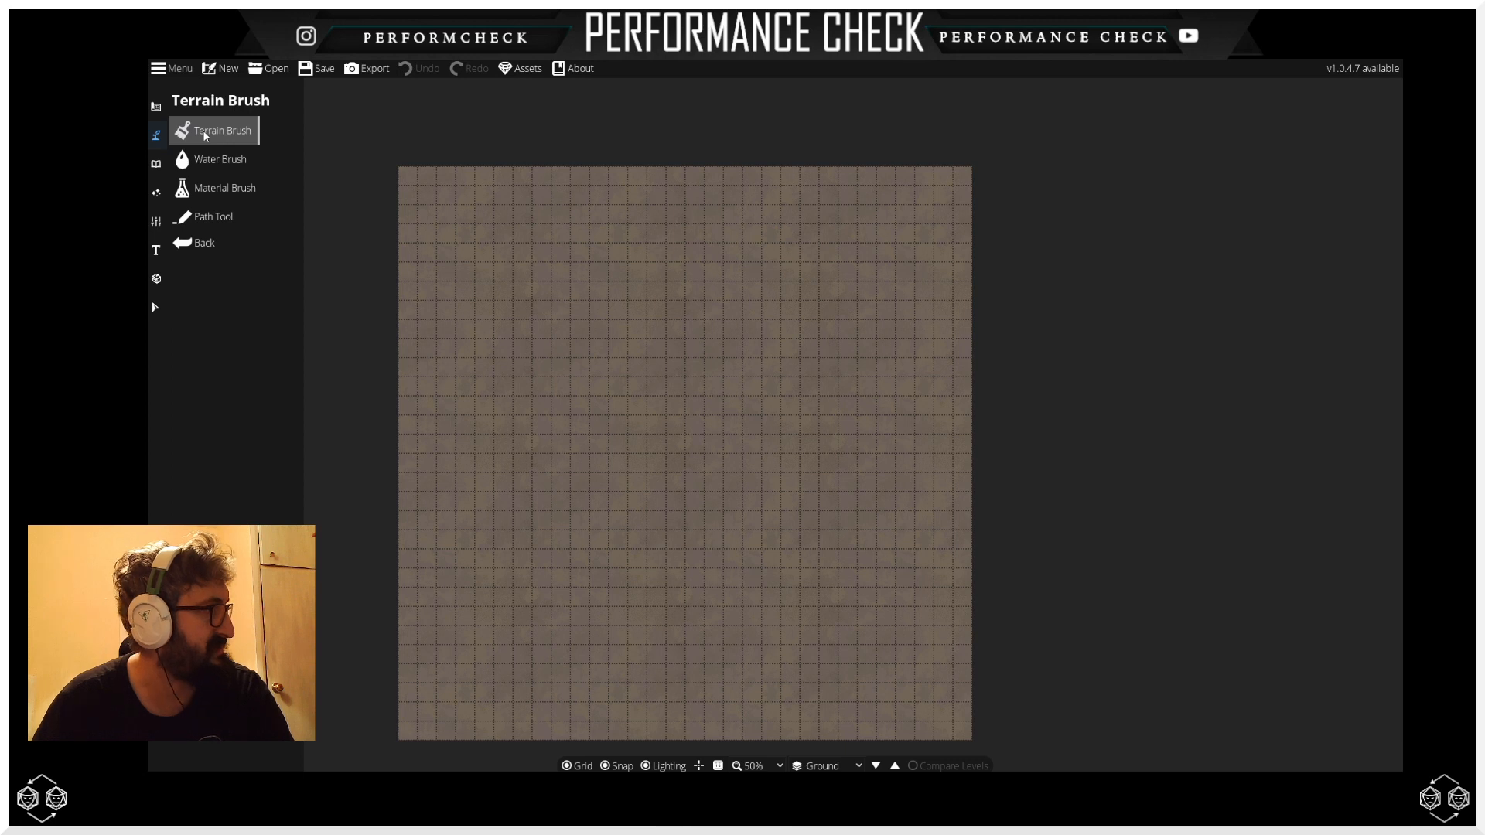
left_click(205, 135)
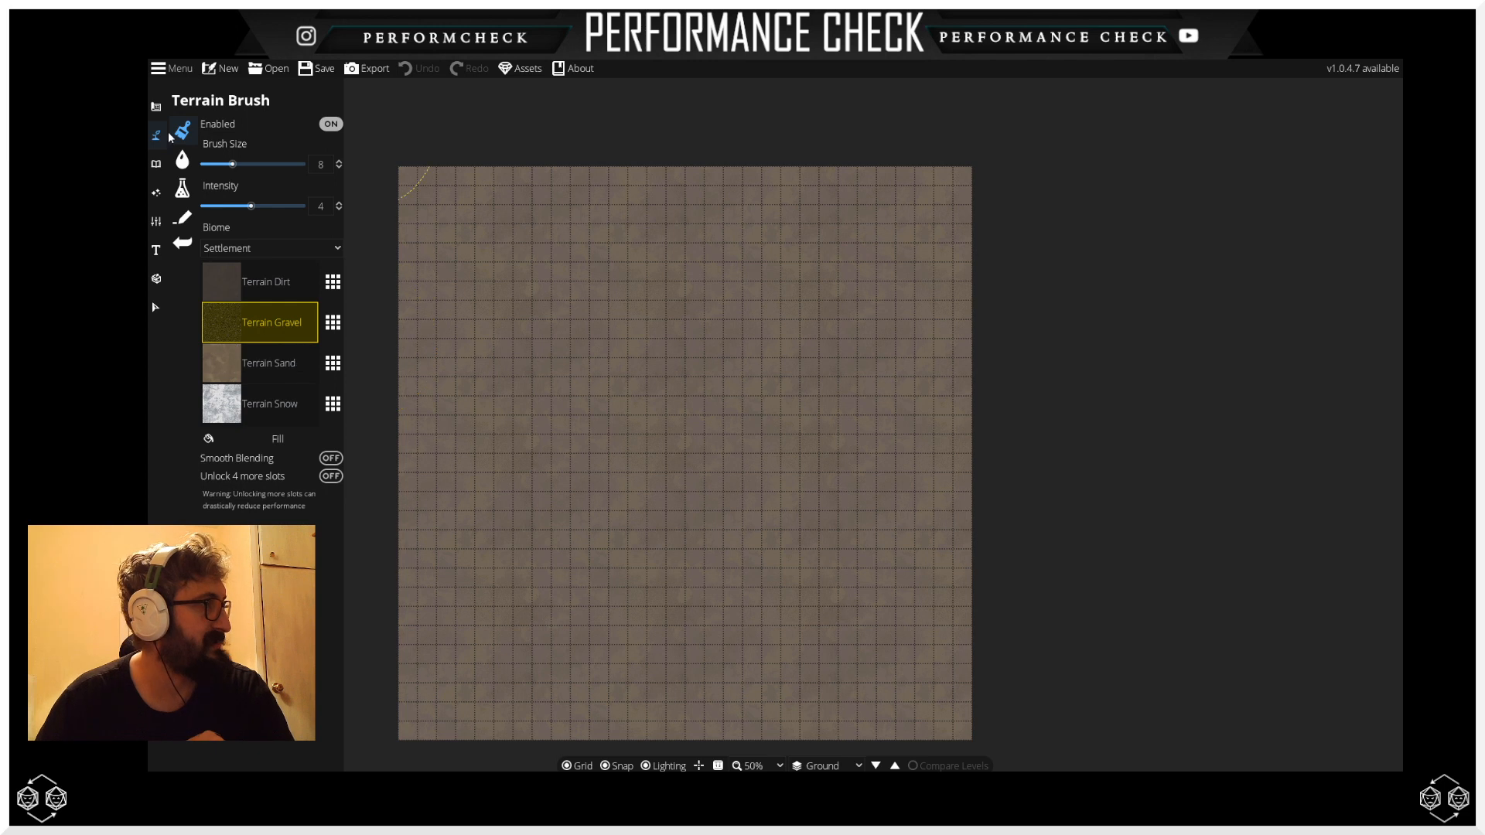
left_click(158, 110)
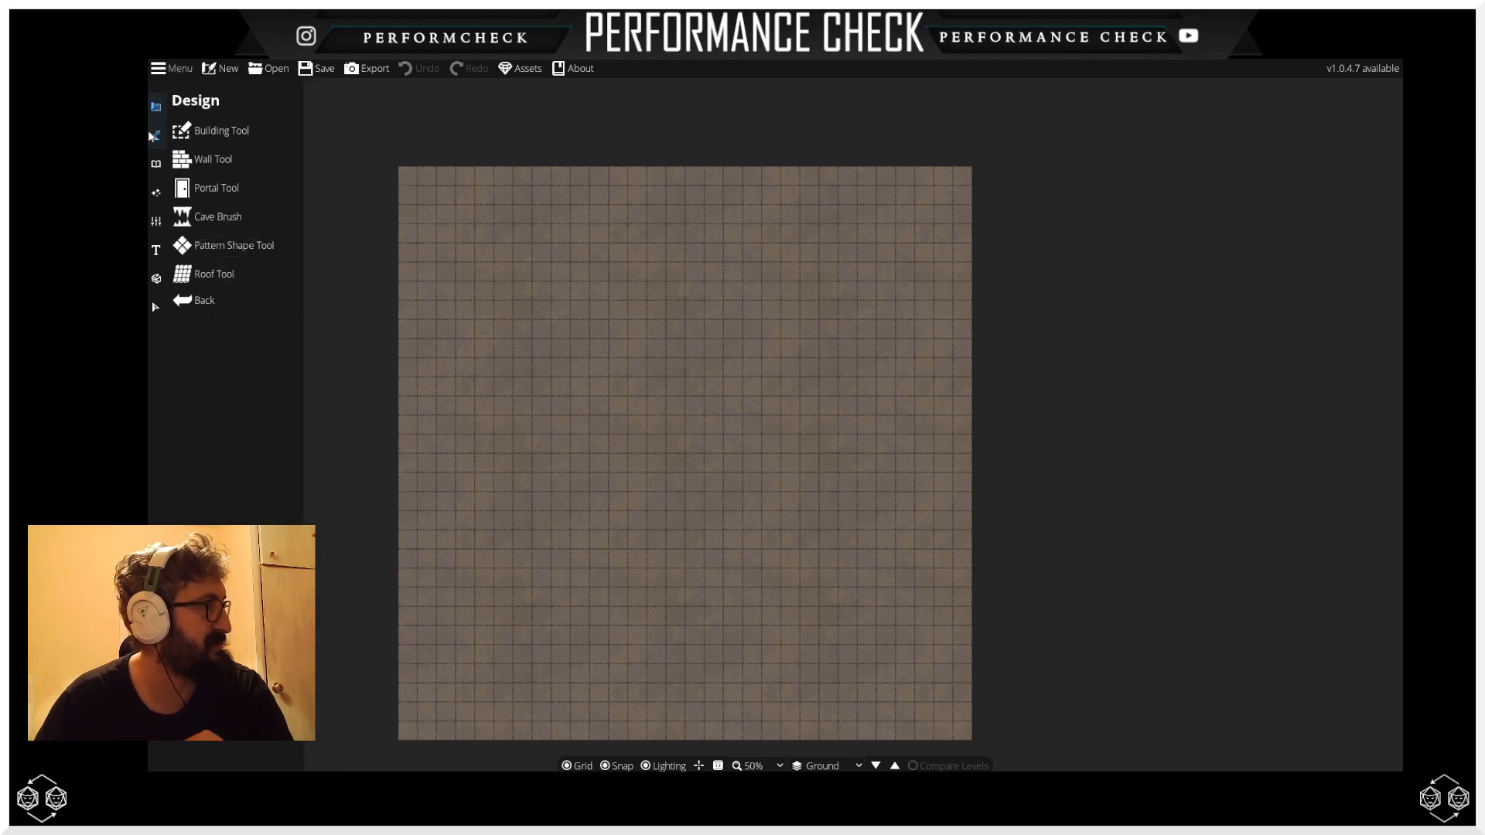
left_click(155, 136)
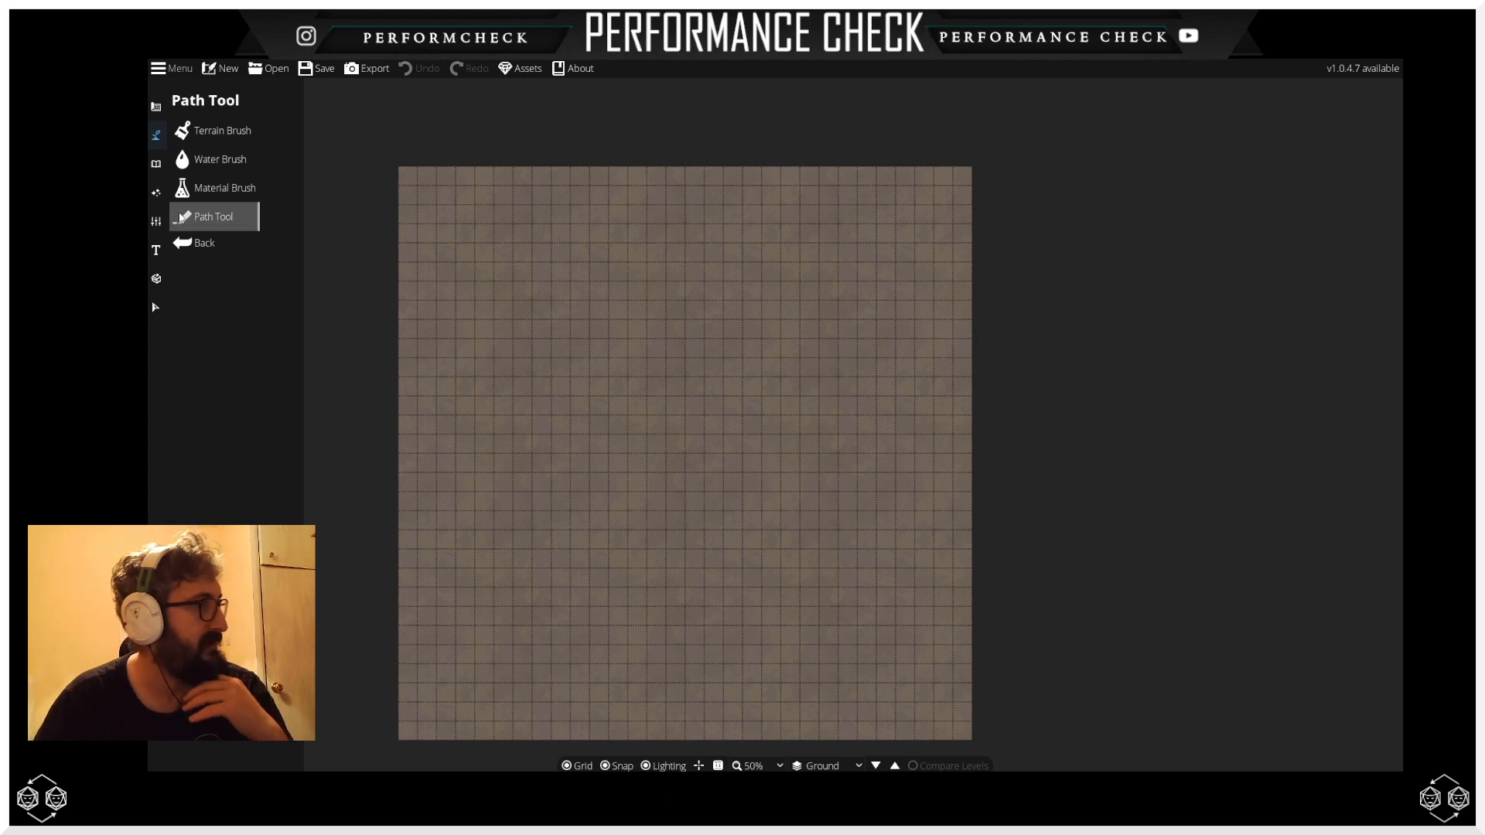
Step: Set the Terrain Brush size to 25 and intensity to 8, and cover the whole map with Terrain Gravel
left_click(225, 131)
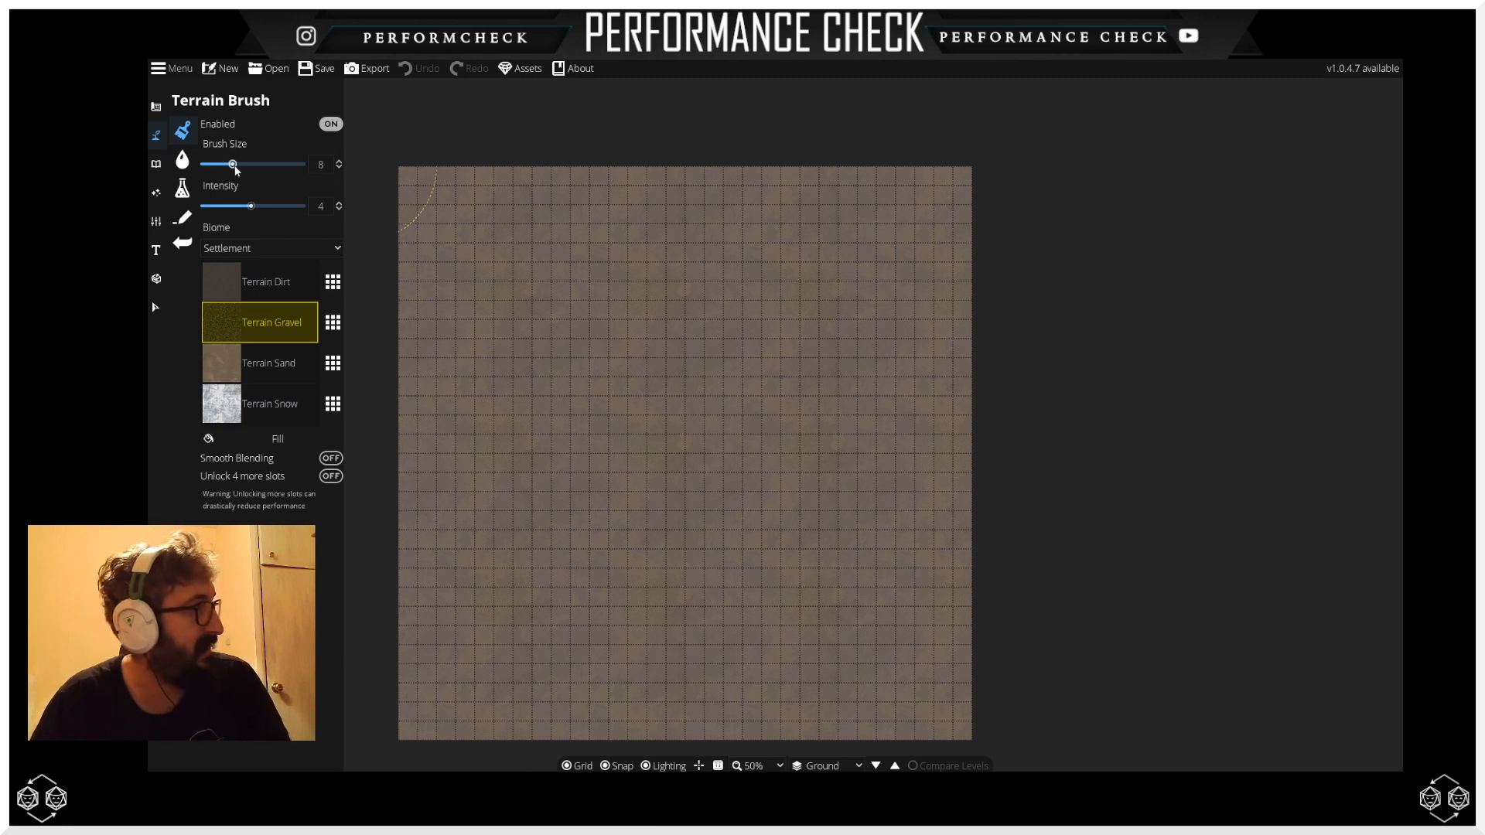
left_click_drag(235, 166, 301, 166)
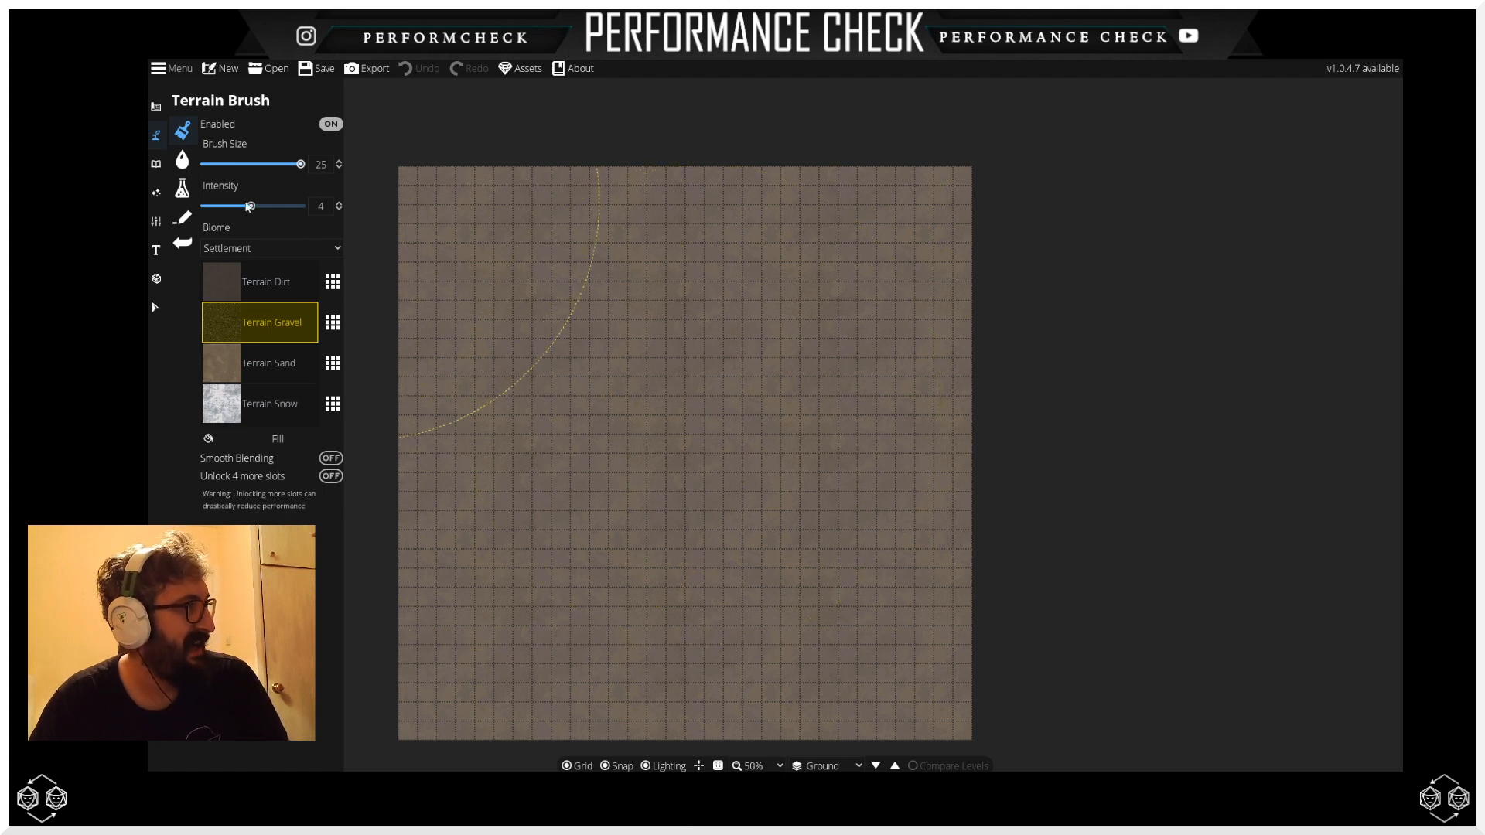
left_click(686, 414)
left_click(258, 206)
left_click_drag(258, 207, 301, 207)
mouse_move(526, 364)
left_mouse_down()
mouse_move(613, 388)
mouse_move(511, 326)
mouse_move(607, 265)
mouse_move(754, 284)
mouse_move(932, 245)
mouse_move(869, 666)
mouse_move(882, 726)
mouse_move(489, 712)
mouse_move(384, 611)
mouse_move(431, 425)
left_mouse_up()
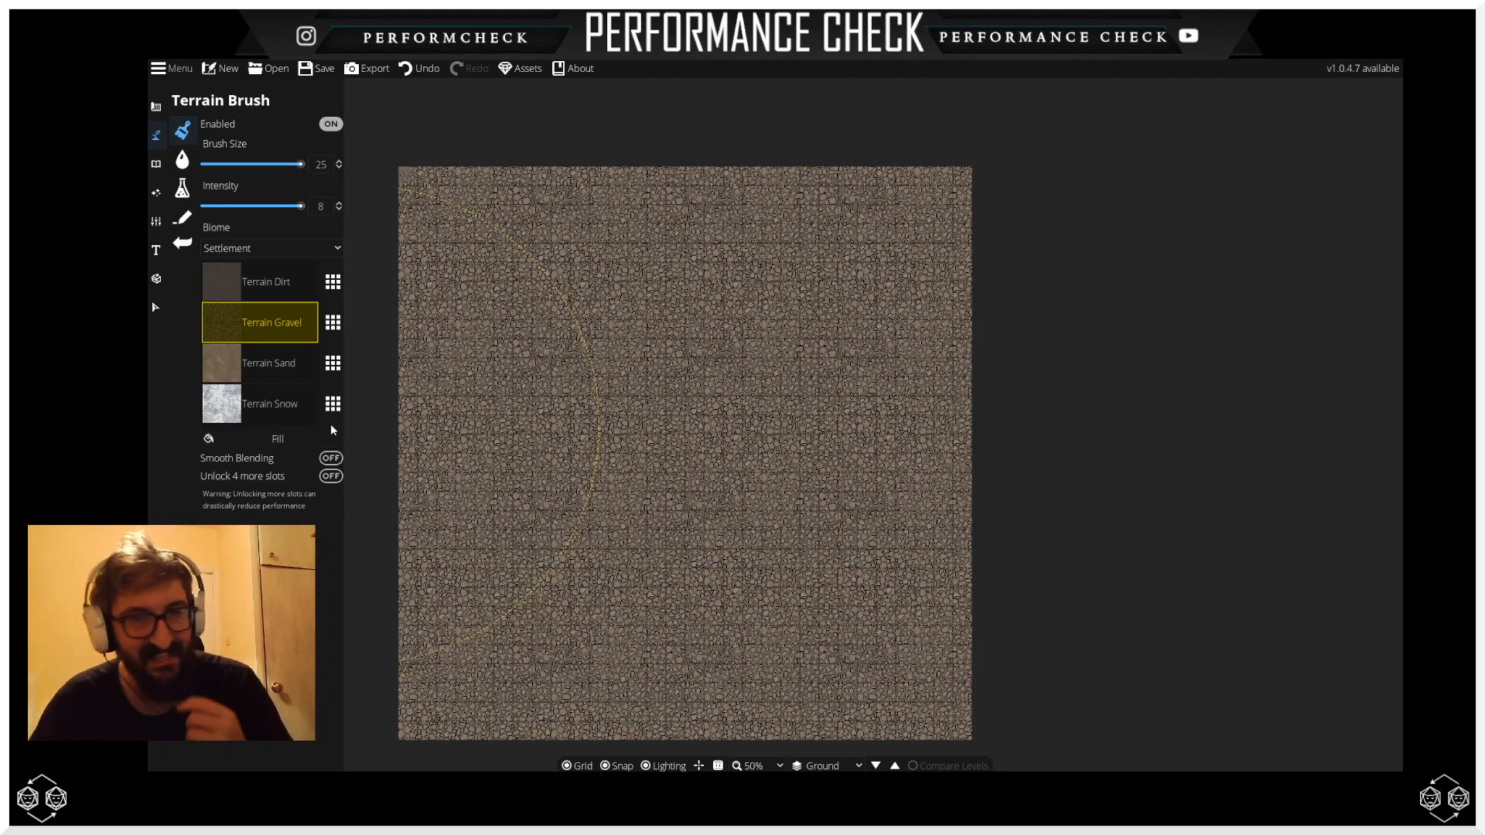
left_click(265, 433)
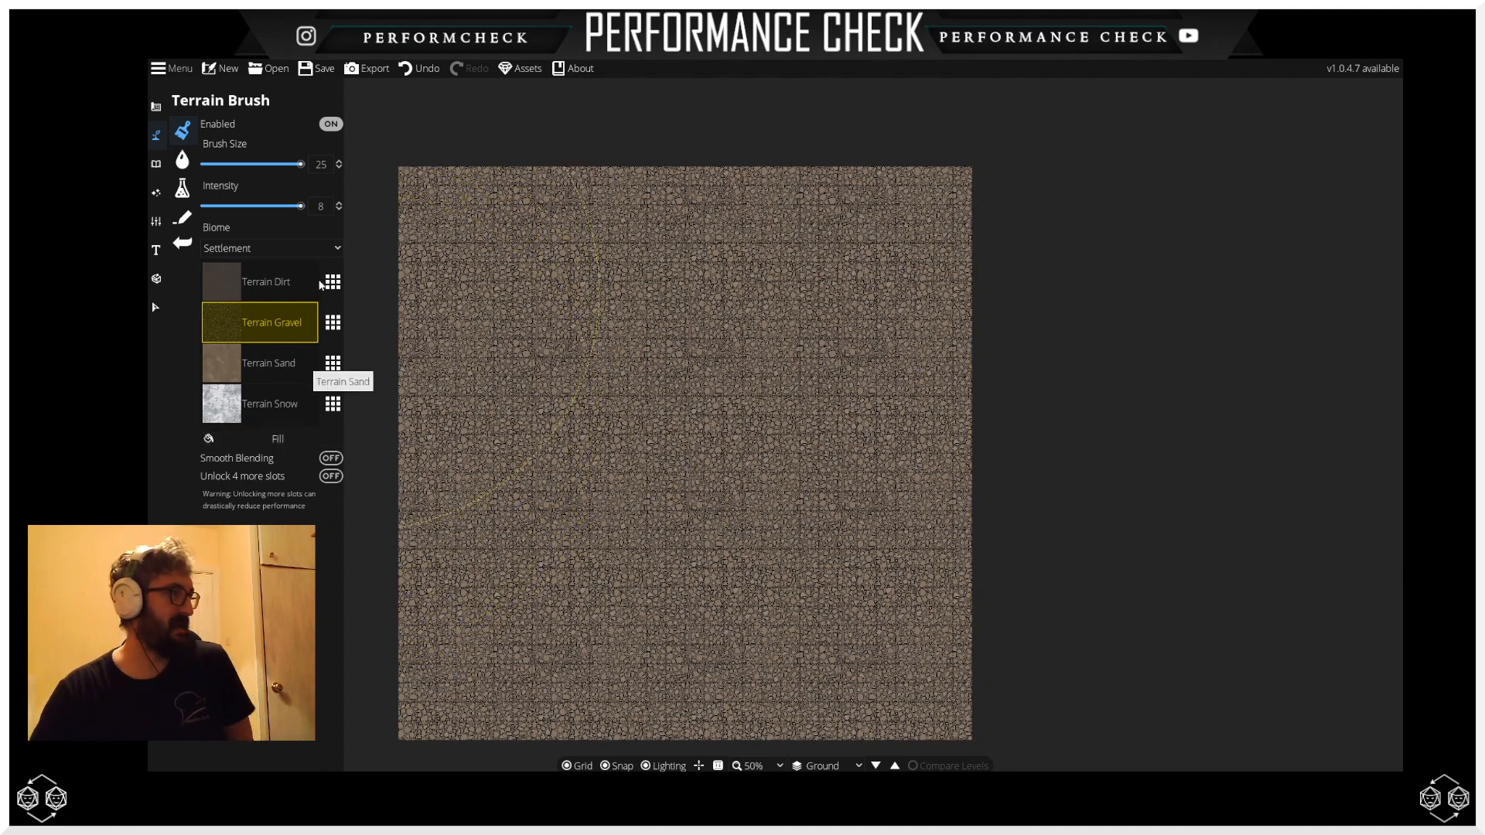
Step: Repaint the whole map with Terrain Dirt
left_click(280, 281)
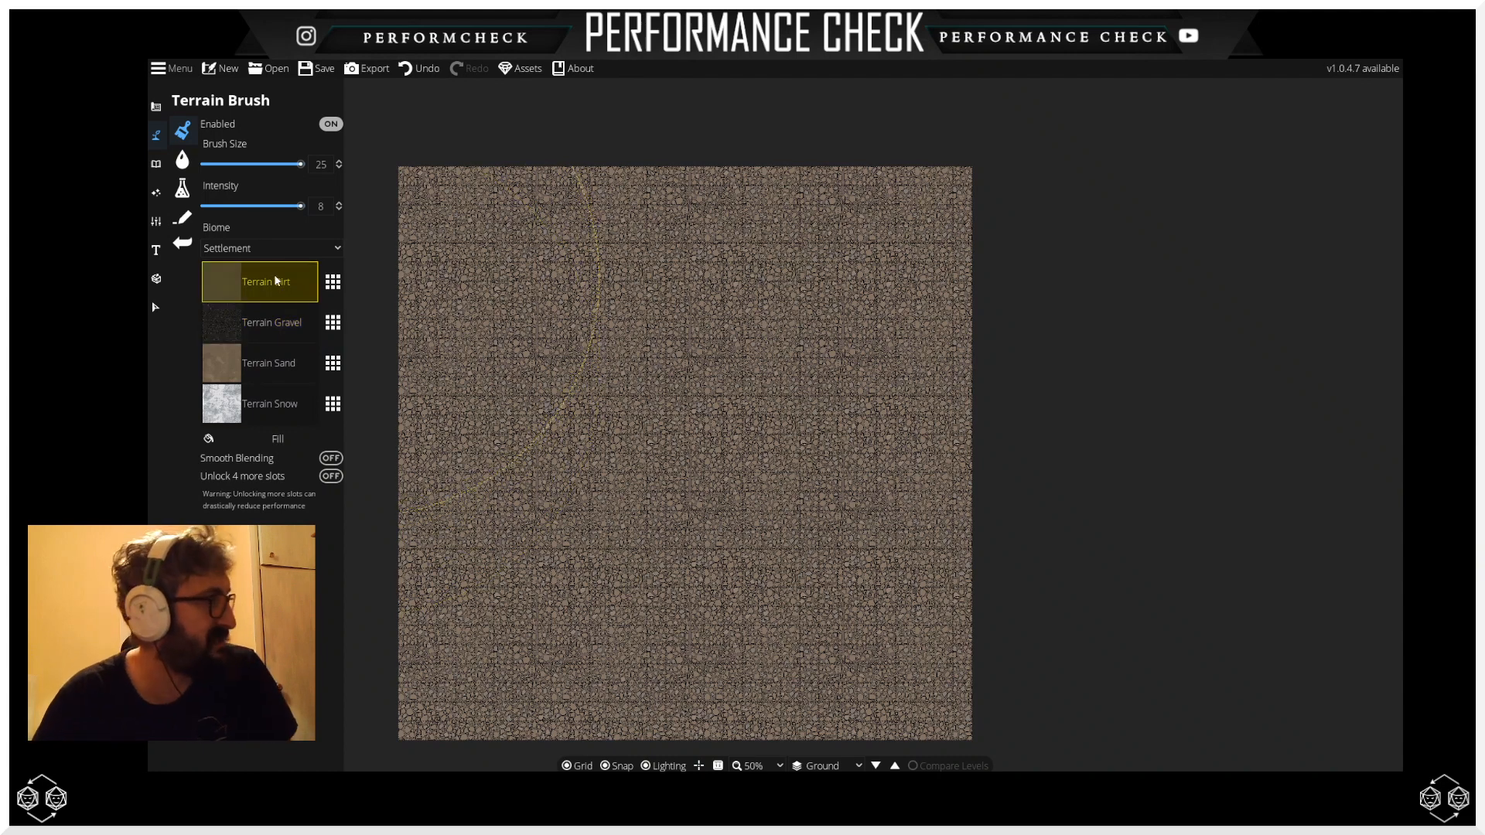
left_click(761, 399)
mouse_move(759, 398)
left_mouse_down()
mouse_move(778, 371)
mouse_move(792, 215)
mouse_move(611, 155)
left_mouse_up()
mouse_move(322, 131)
left_mouse_down()
mouse_move(335, 247)
mouse_move(369, 270)
mouse_move(471, 243)
mouse_move(440, 665)
mouse_move(490, 619)
mouse_move(546, 619)
mouse_move(581, 650)
mouse_move(659, 676)
mouse_move(915, 660)
left_mouse_up()
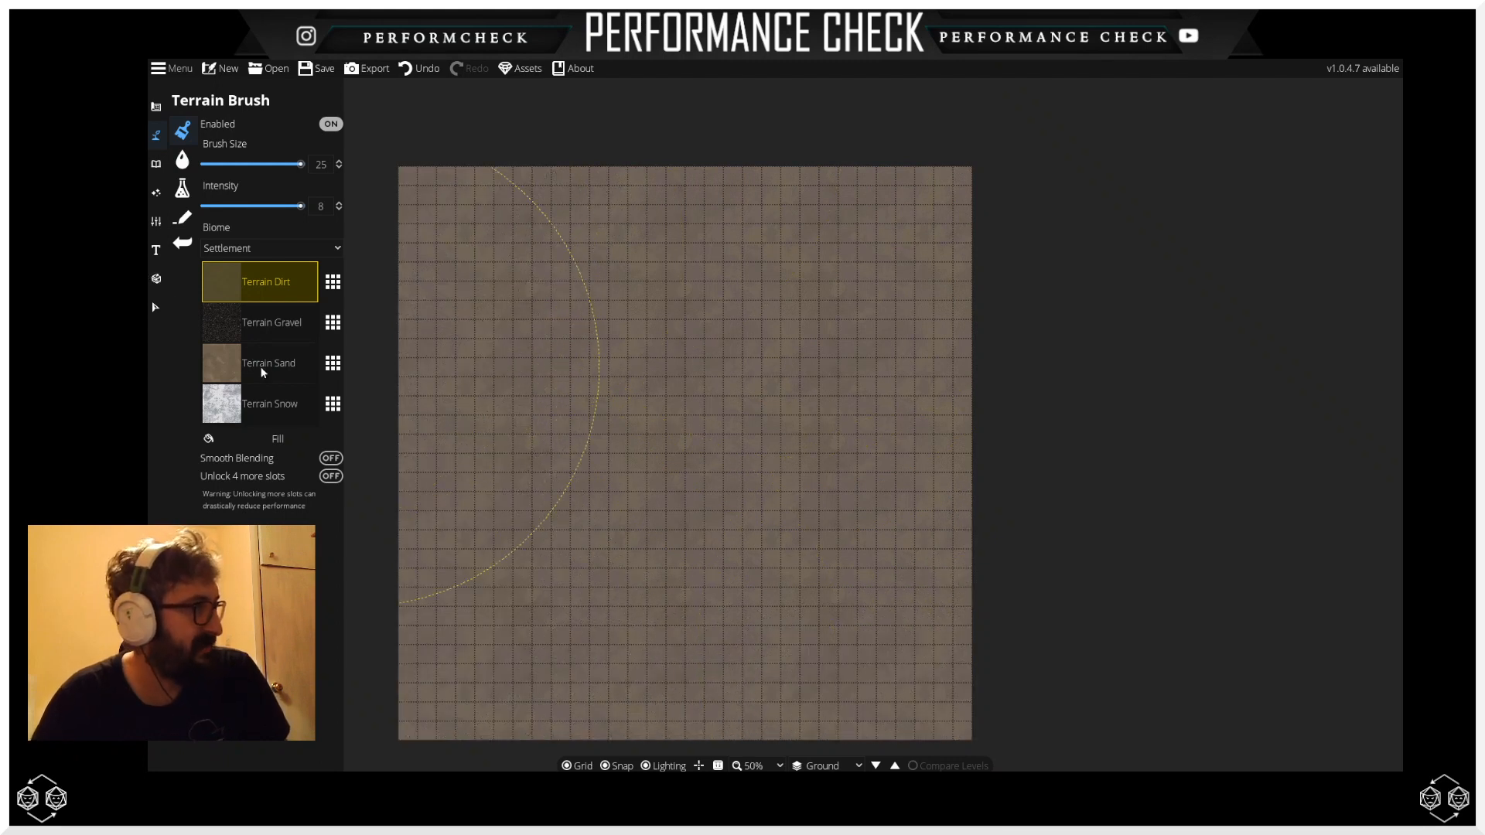
Step: Paint a large round patch of Terrain Sand on the upper map and an overlapping patch of Terrain Snow below it
left_click(224, 361)
left_click_drag(651, 327, 652, 334)
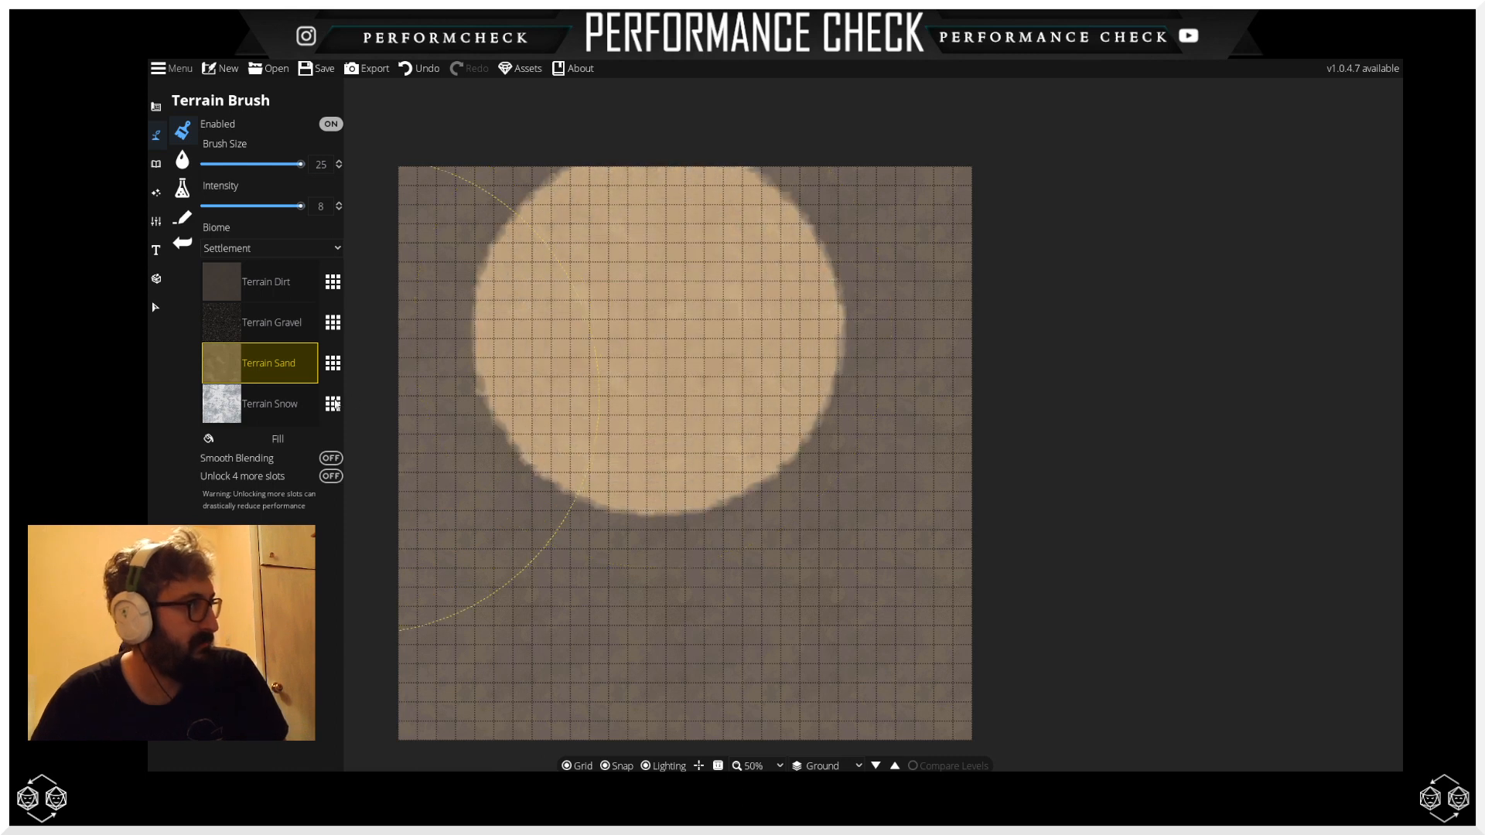
left_click(283, 404)
left_click_drag(681, 510, 688, 492)
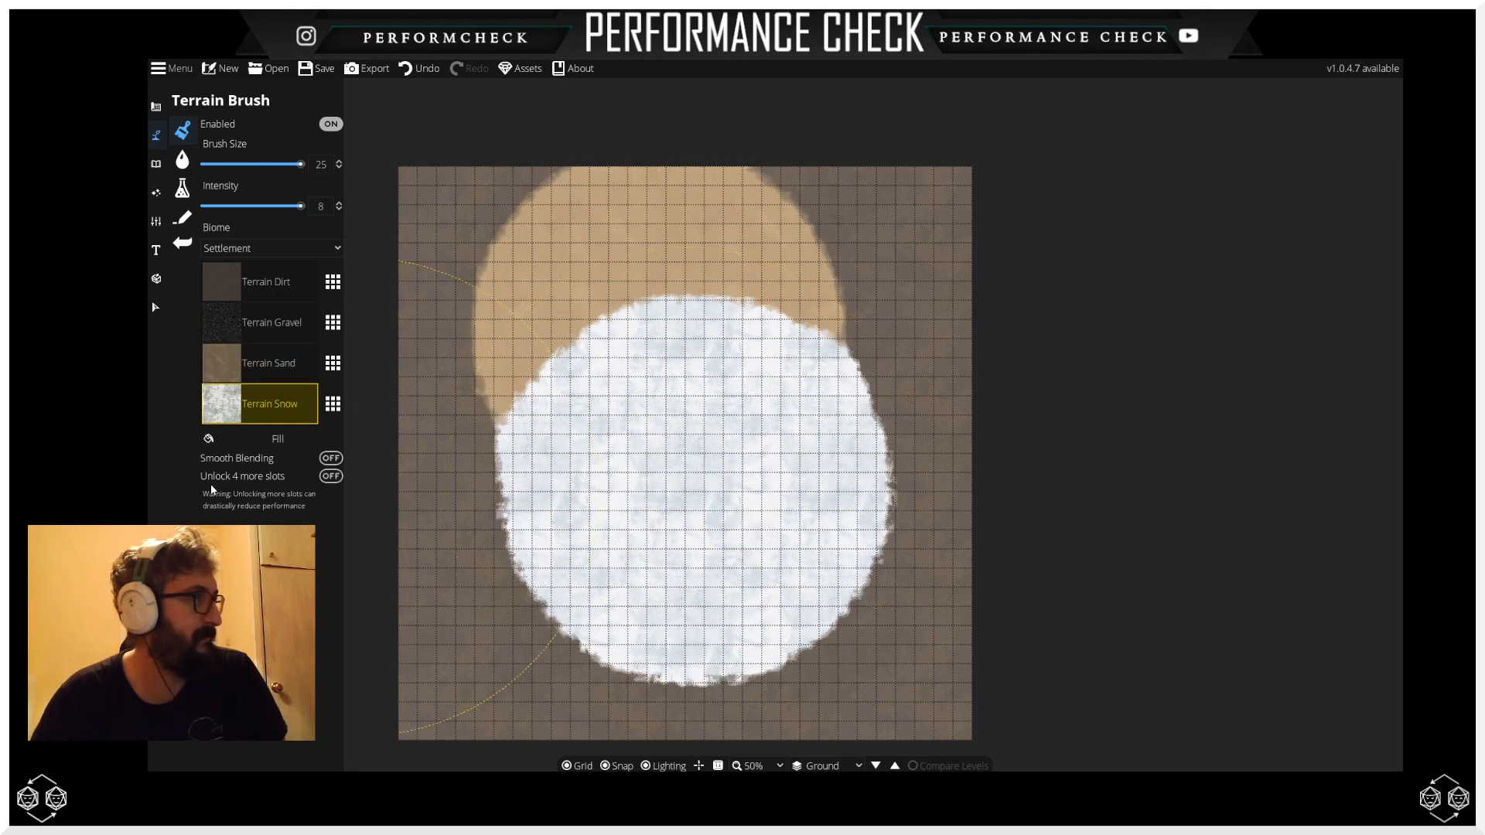
Step: Fill the whole map with Terrain Snow and swap that terrain slot's texture for Terrain Sand
left_click(275, 439)
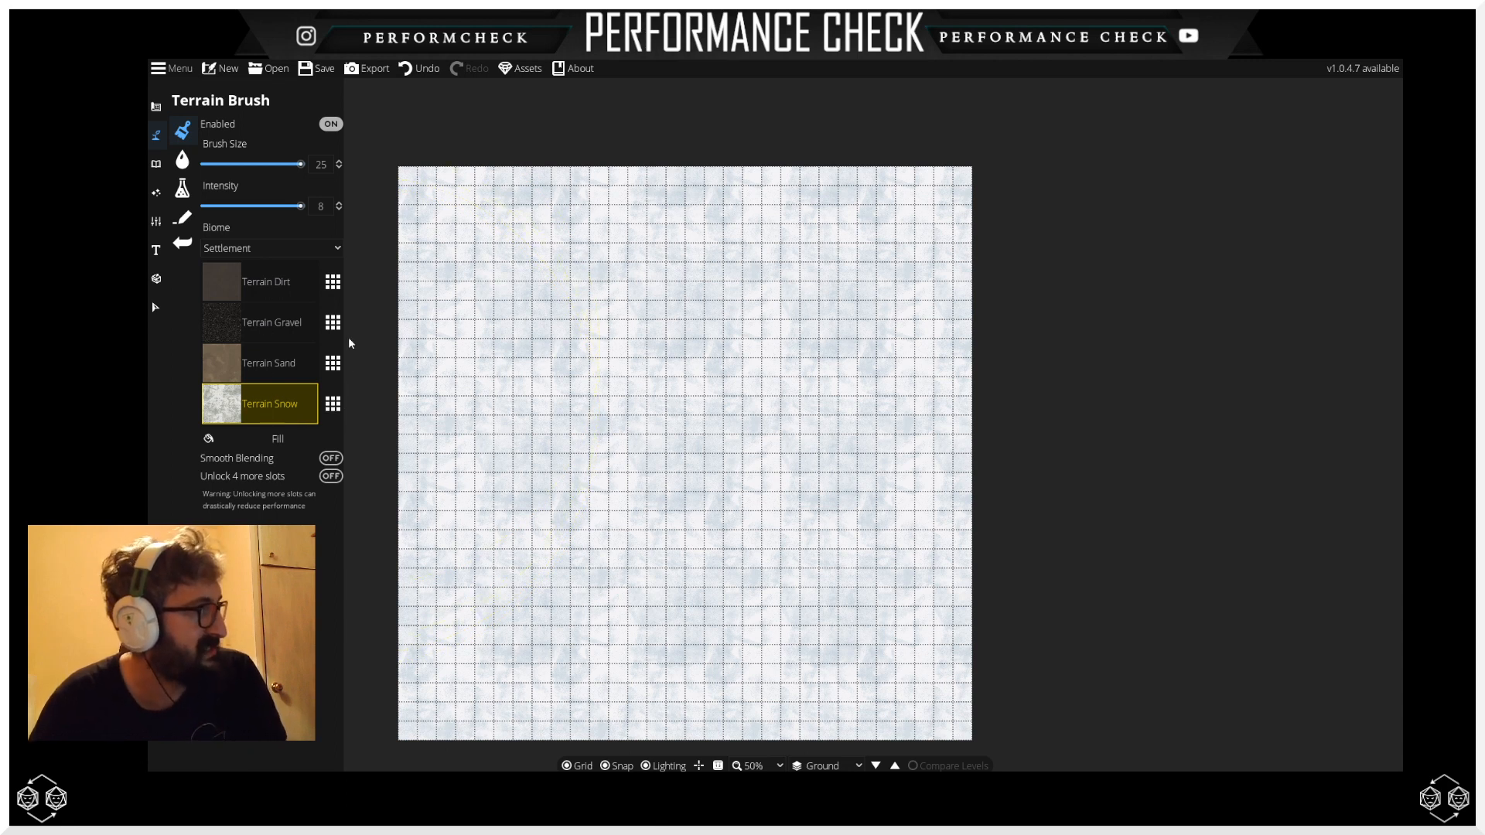
left_click(331, 476)
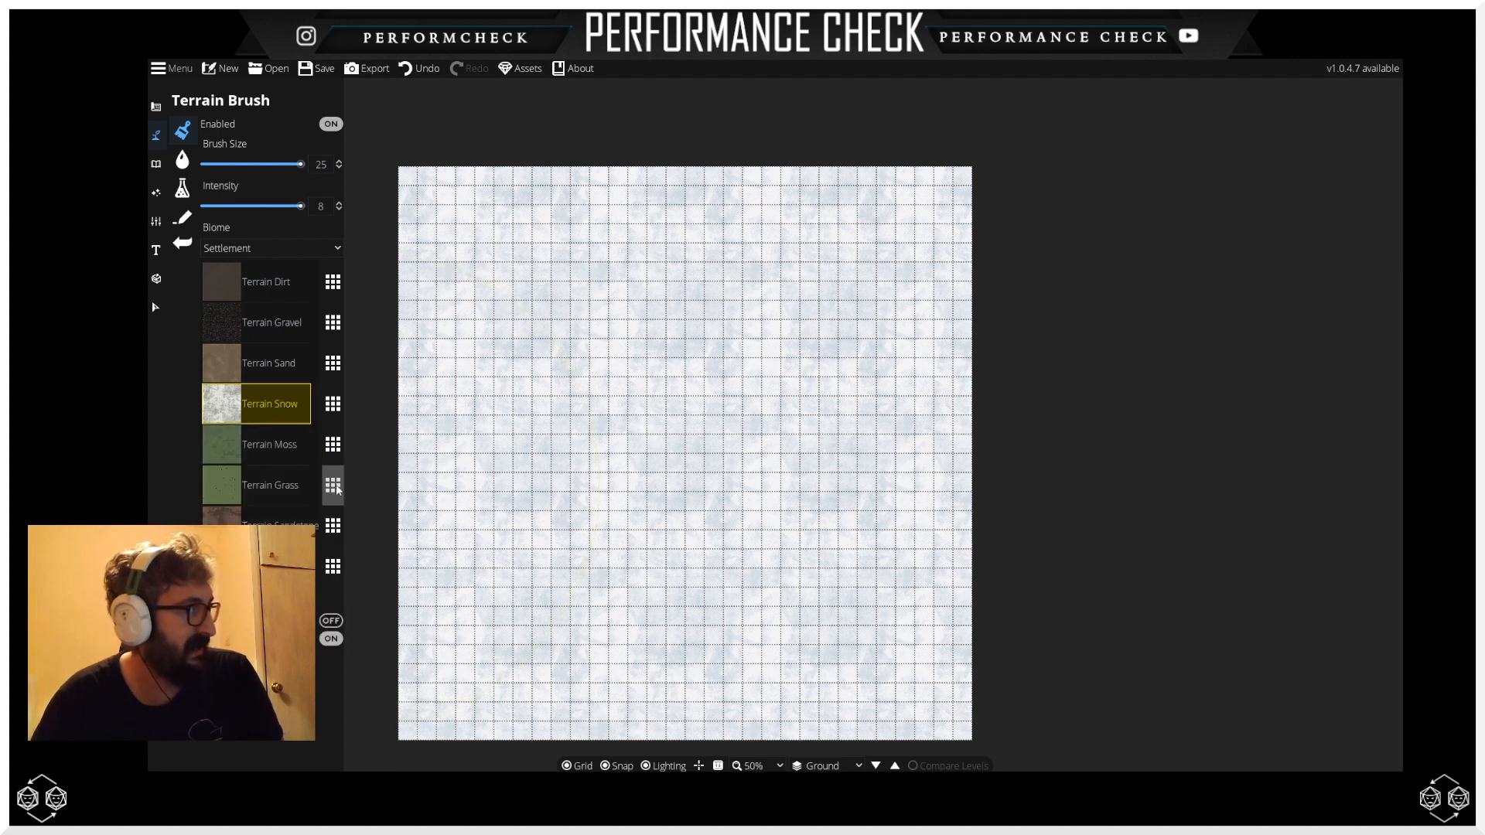
left_click(324, 638)
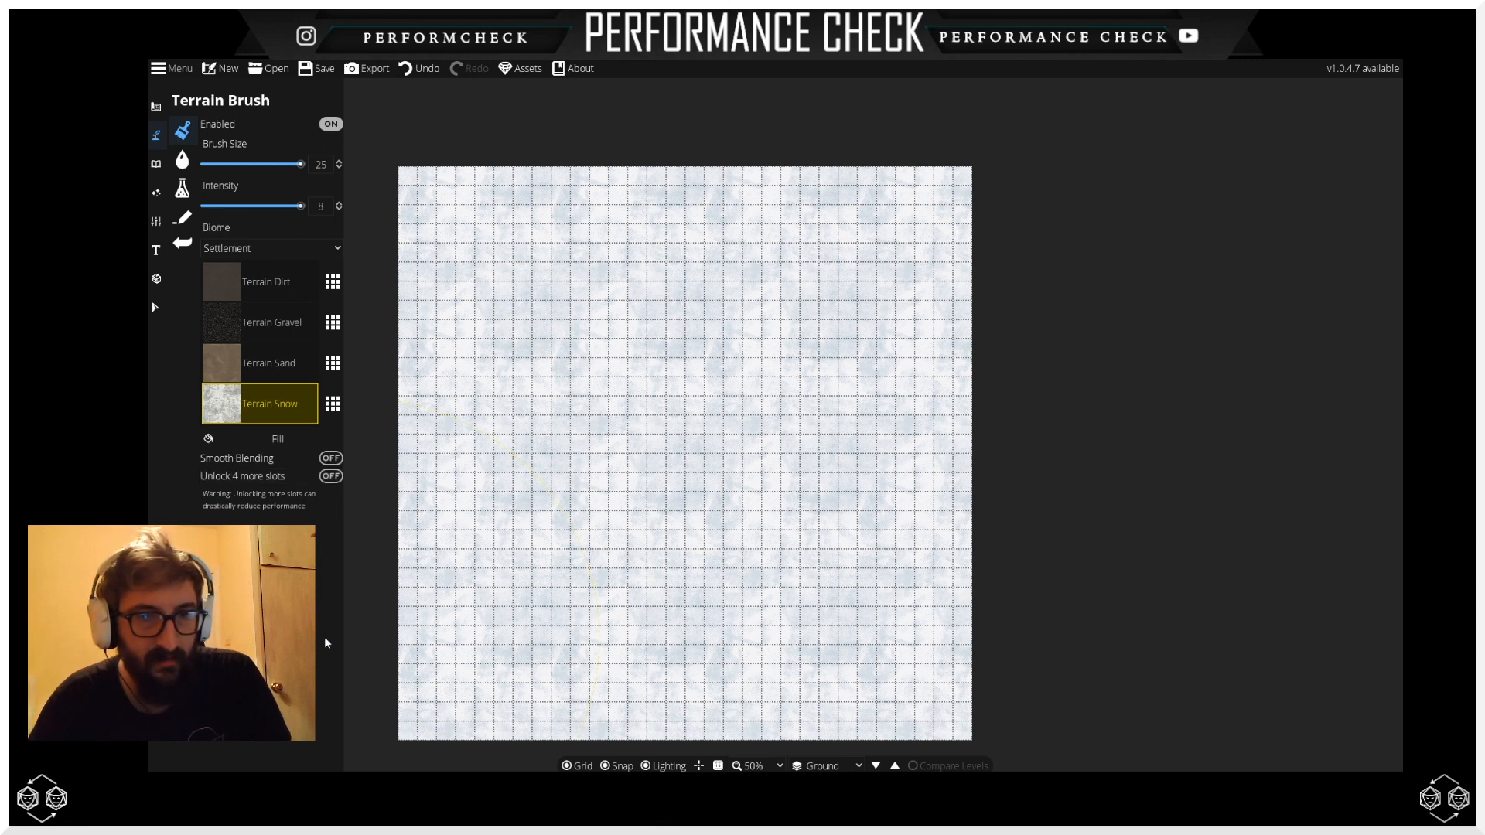
left_click(334, 403)
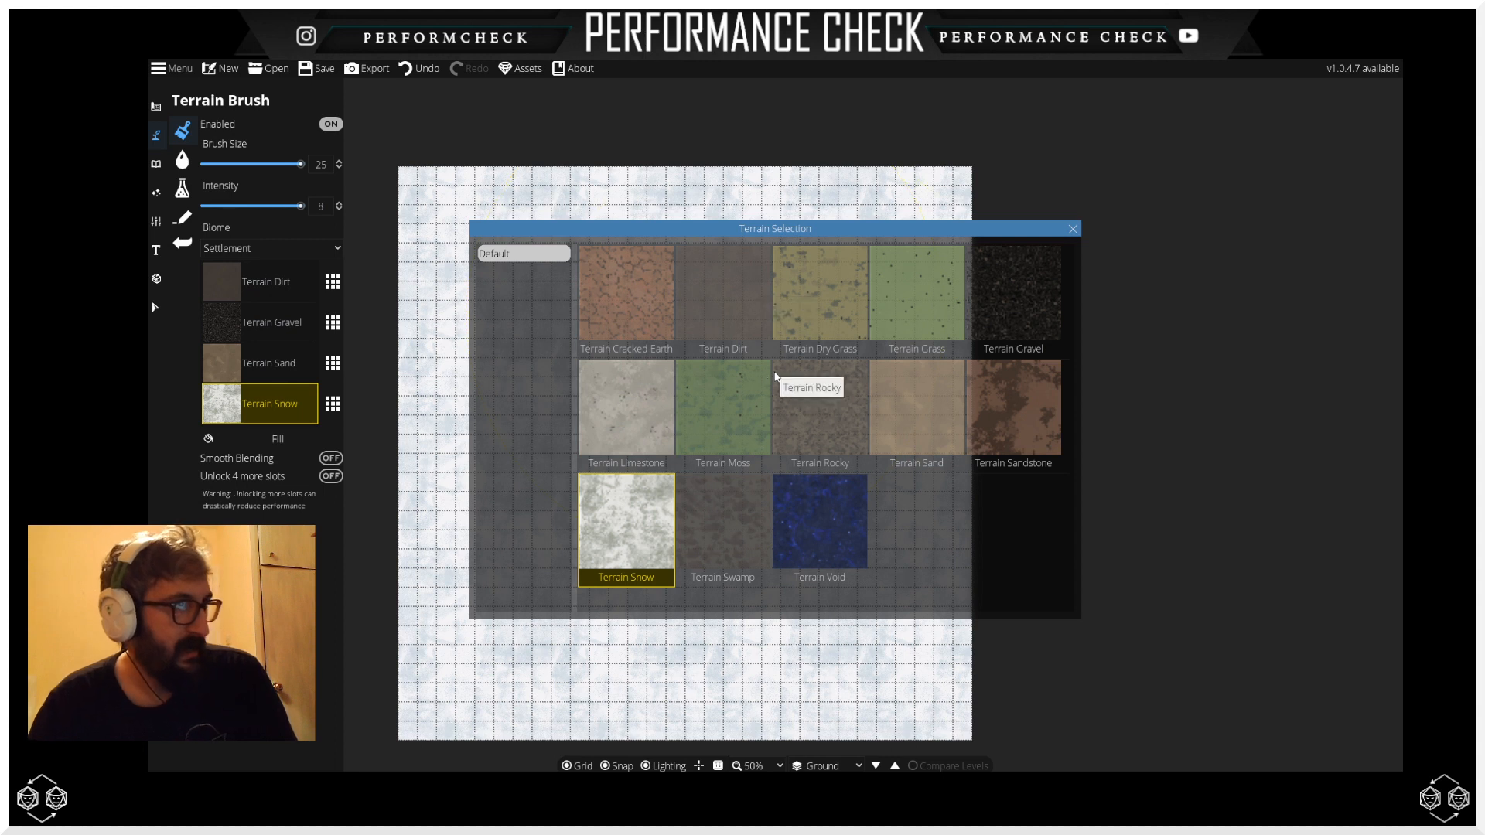
left_click(920, 437)
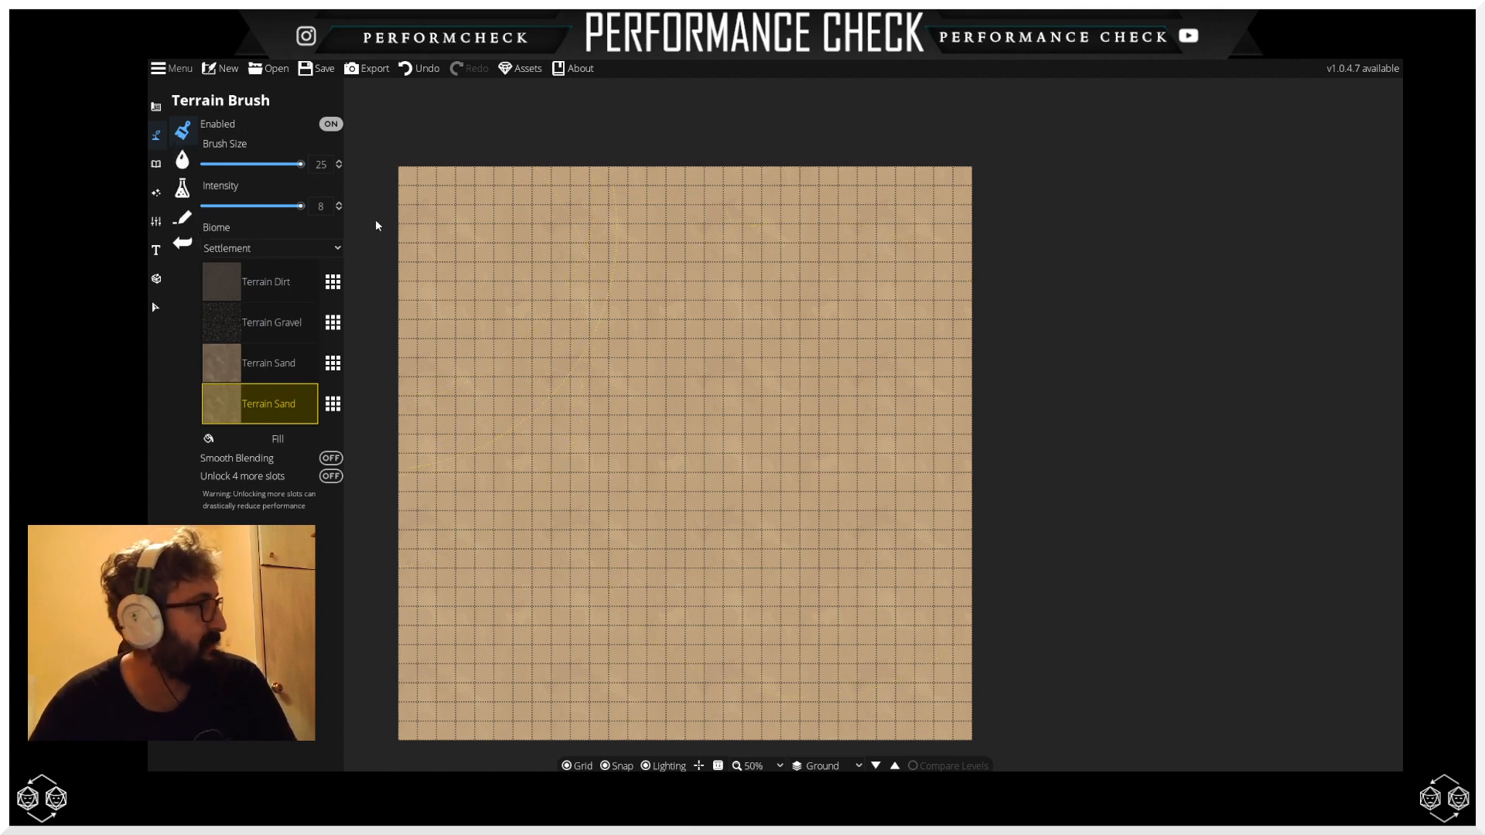
Step: Paint a winding river with the largest Water Brush from the map's upper edge to its lower edge along the western side
left_click(183, 160)
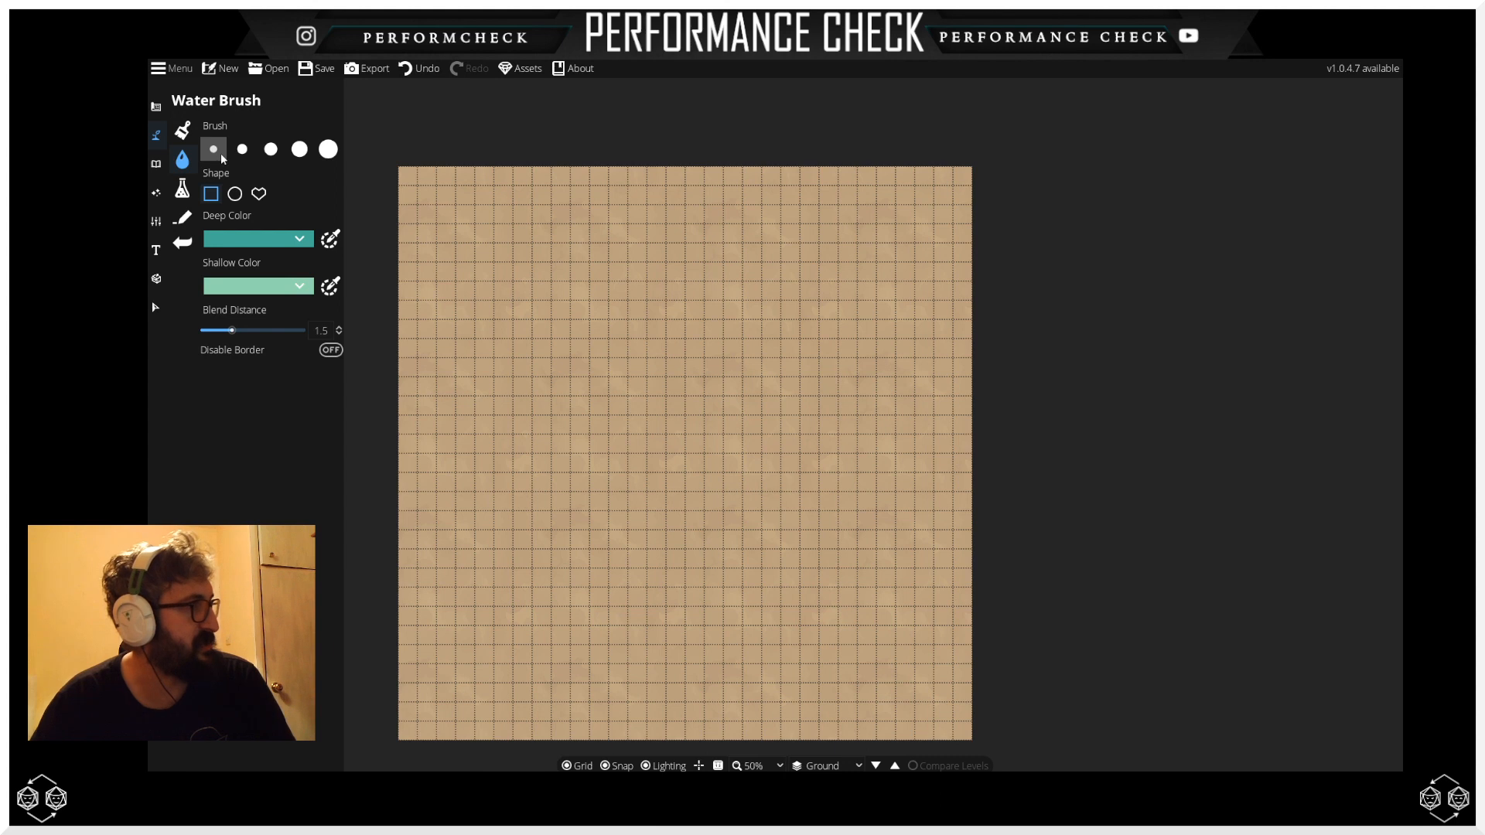
left_click(334, 152)
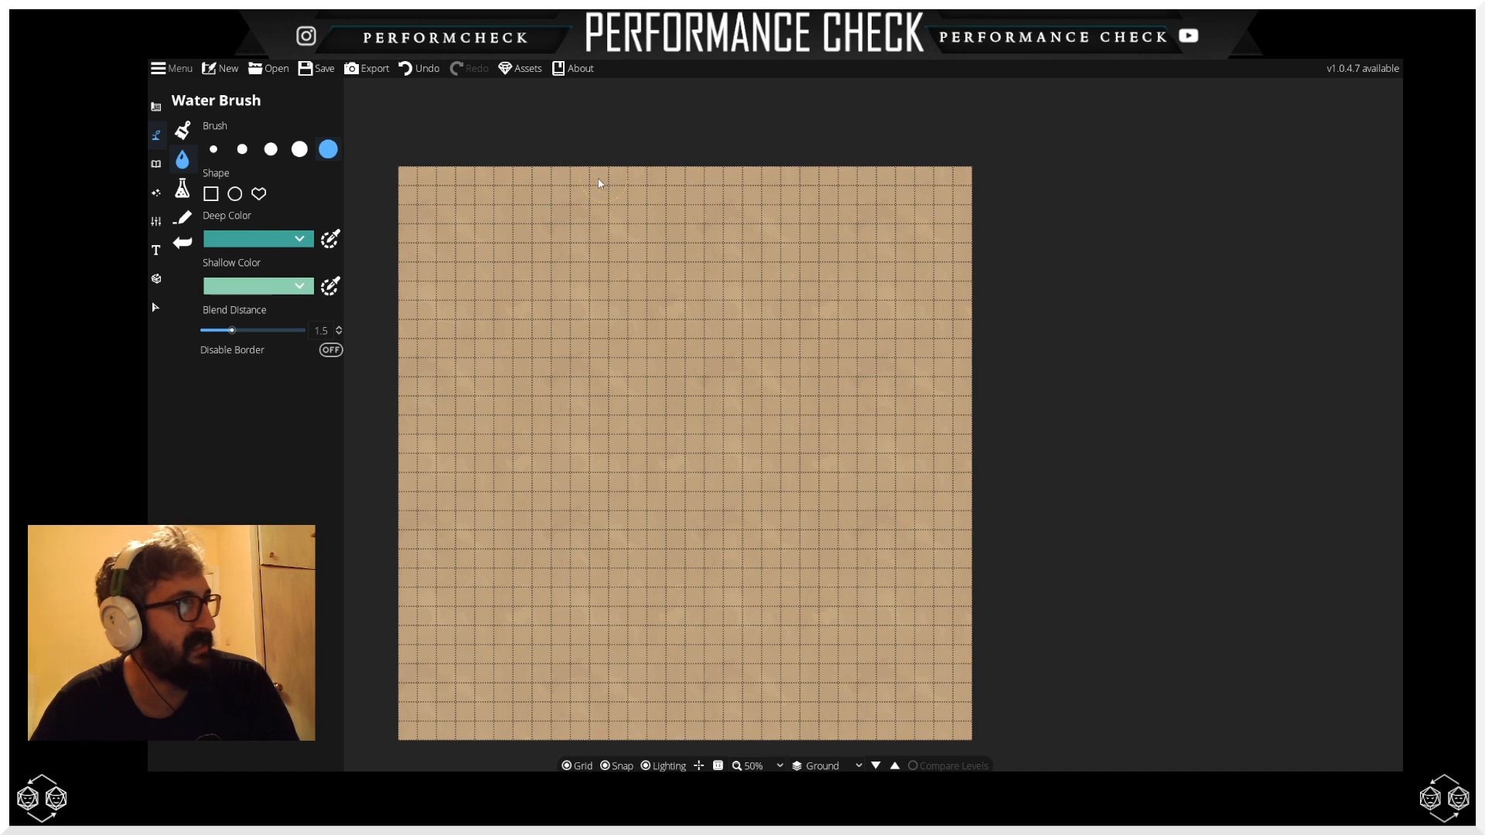
mouse_move(591, 183)
left_mouse_down()
mouse_move(538, 198)
mouse_move(513, 236)
mouse_move(556, 389)
mouse_move(533, 497)
mouse_move(449, 584)
mouse_move(430, 638)
mouse_move(423, 682)
mouse_move(454, 755)
left_mouse_up()
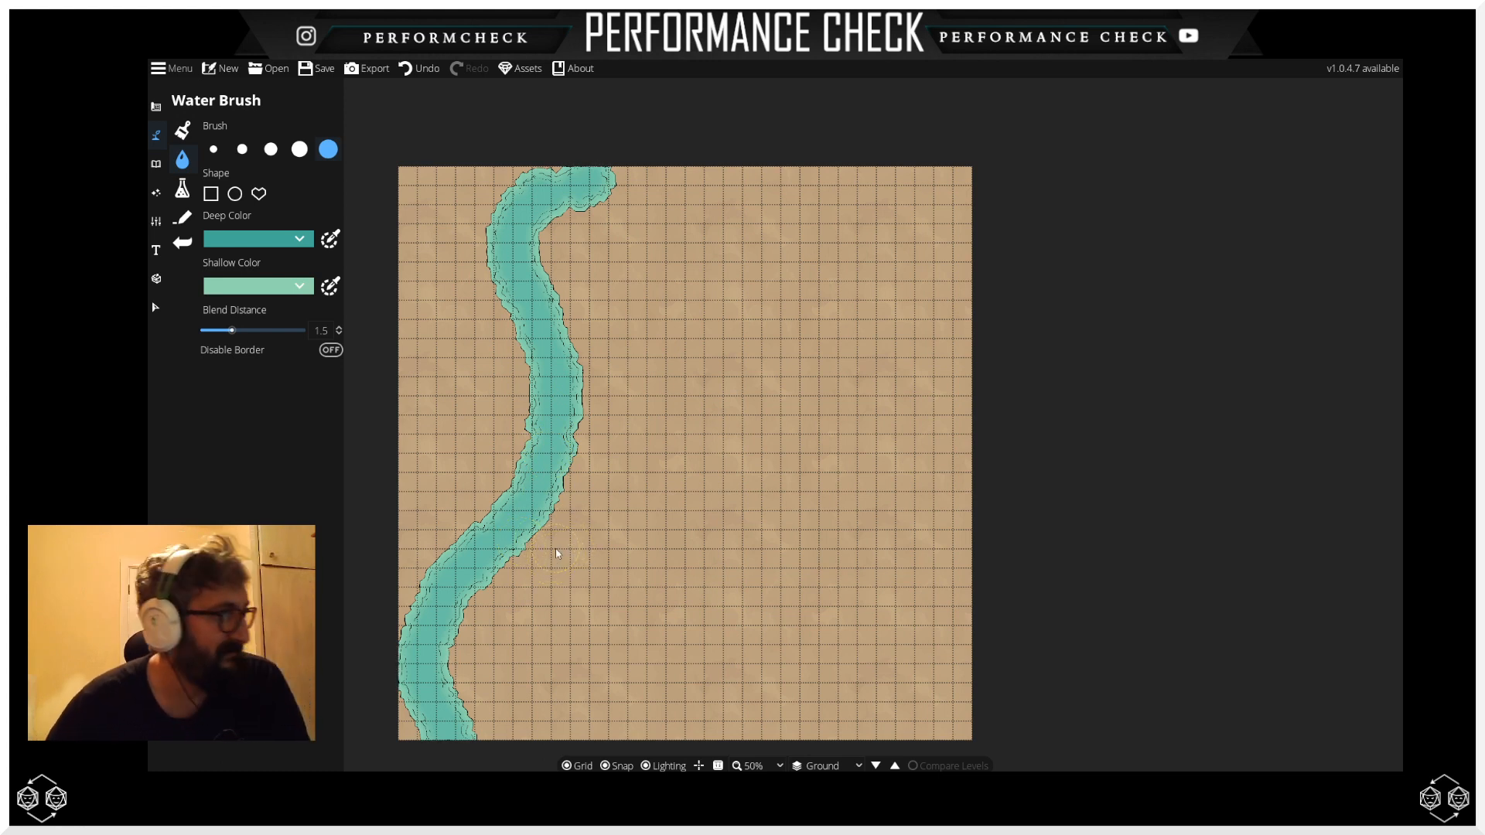
scroll(545, 445, "up", 4)
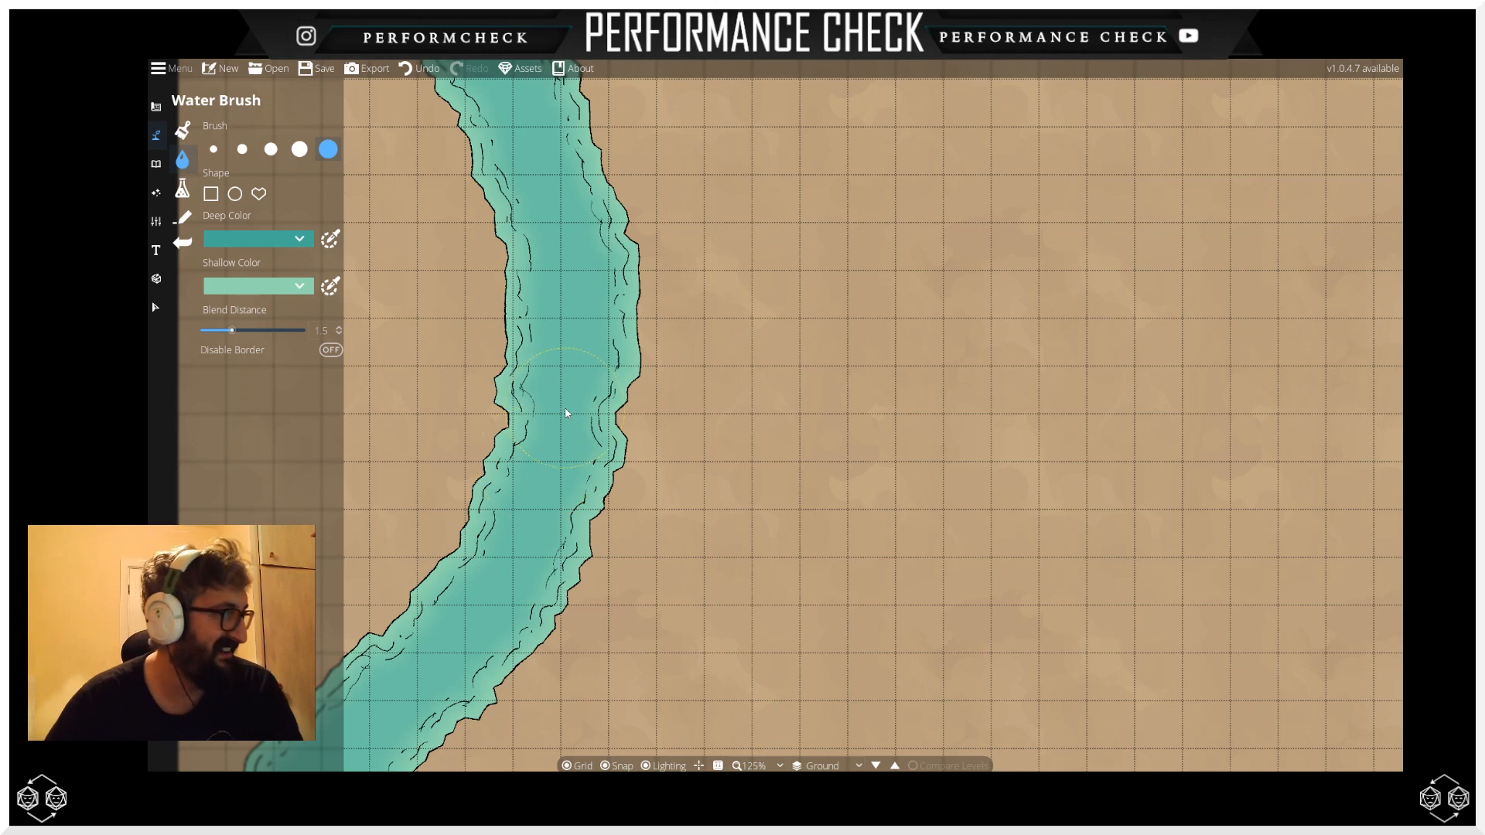
scroll(562, 393, "down", 3)
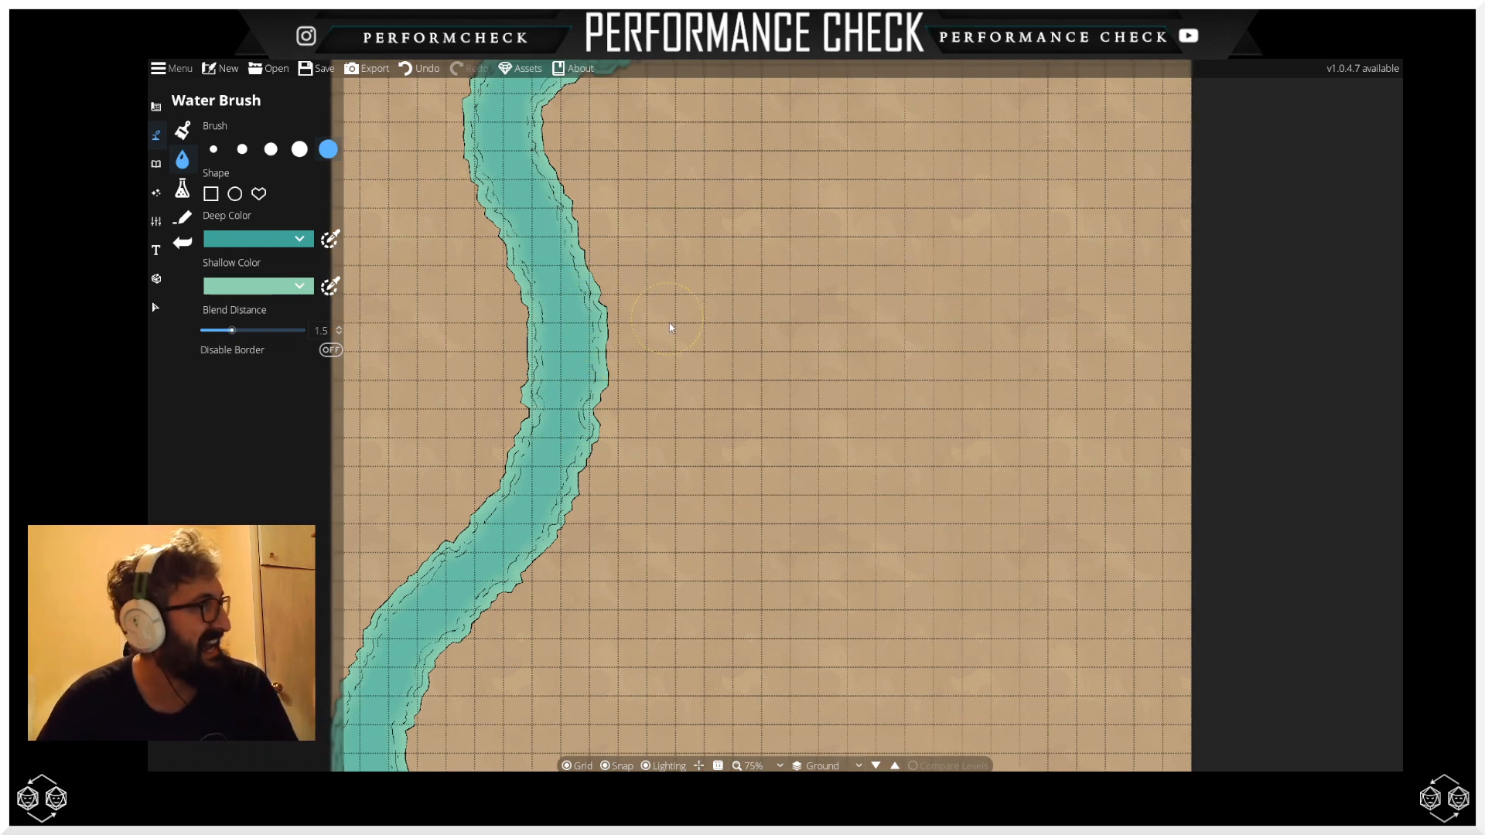
left_click_drag(670, 325, 671, 518)
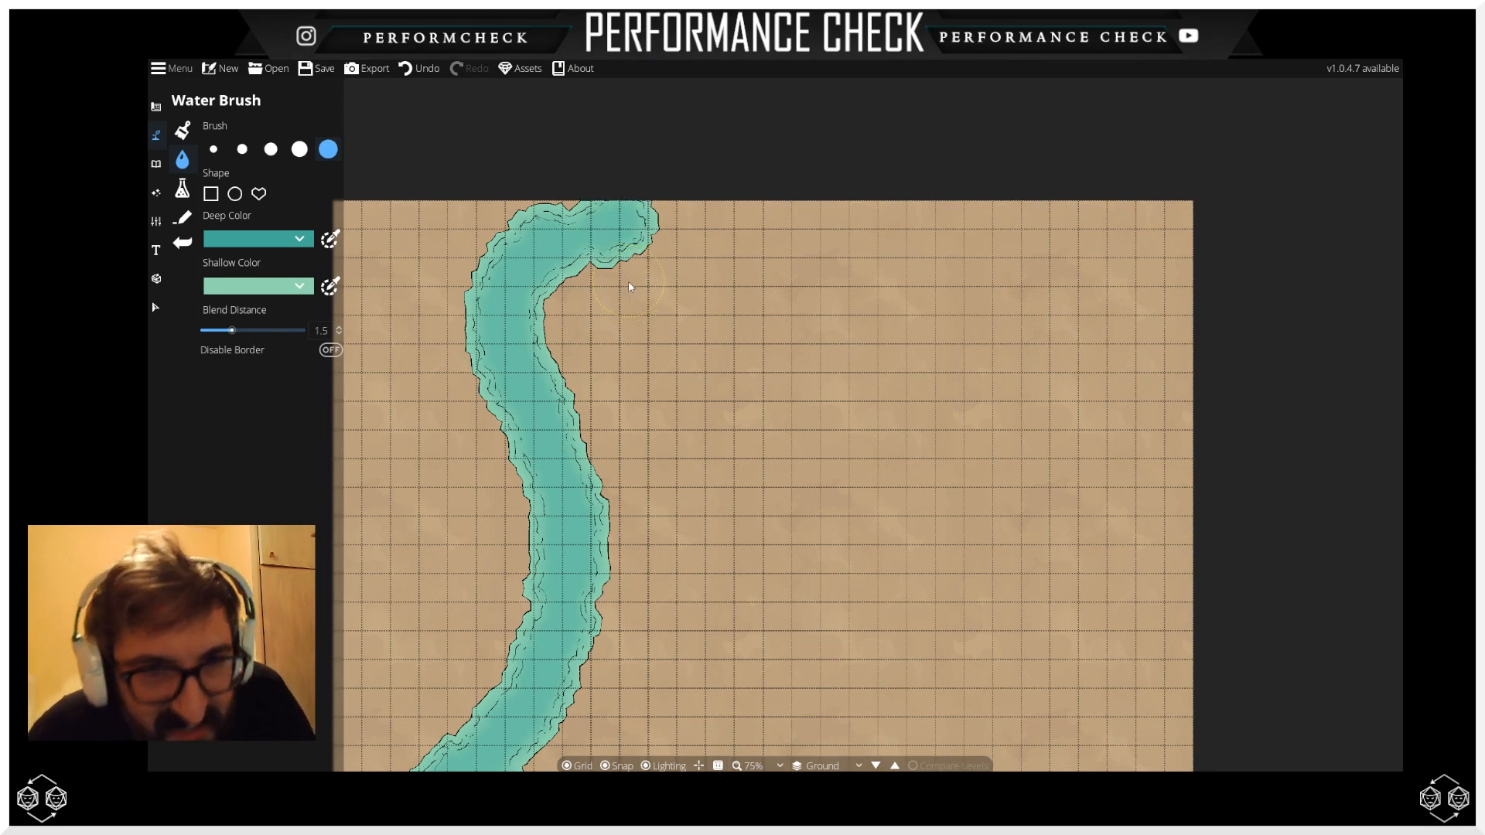
left_click_drag(643, 481, 680, 433)
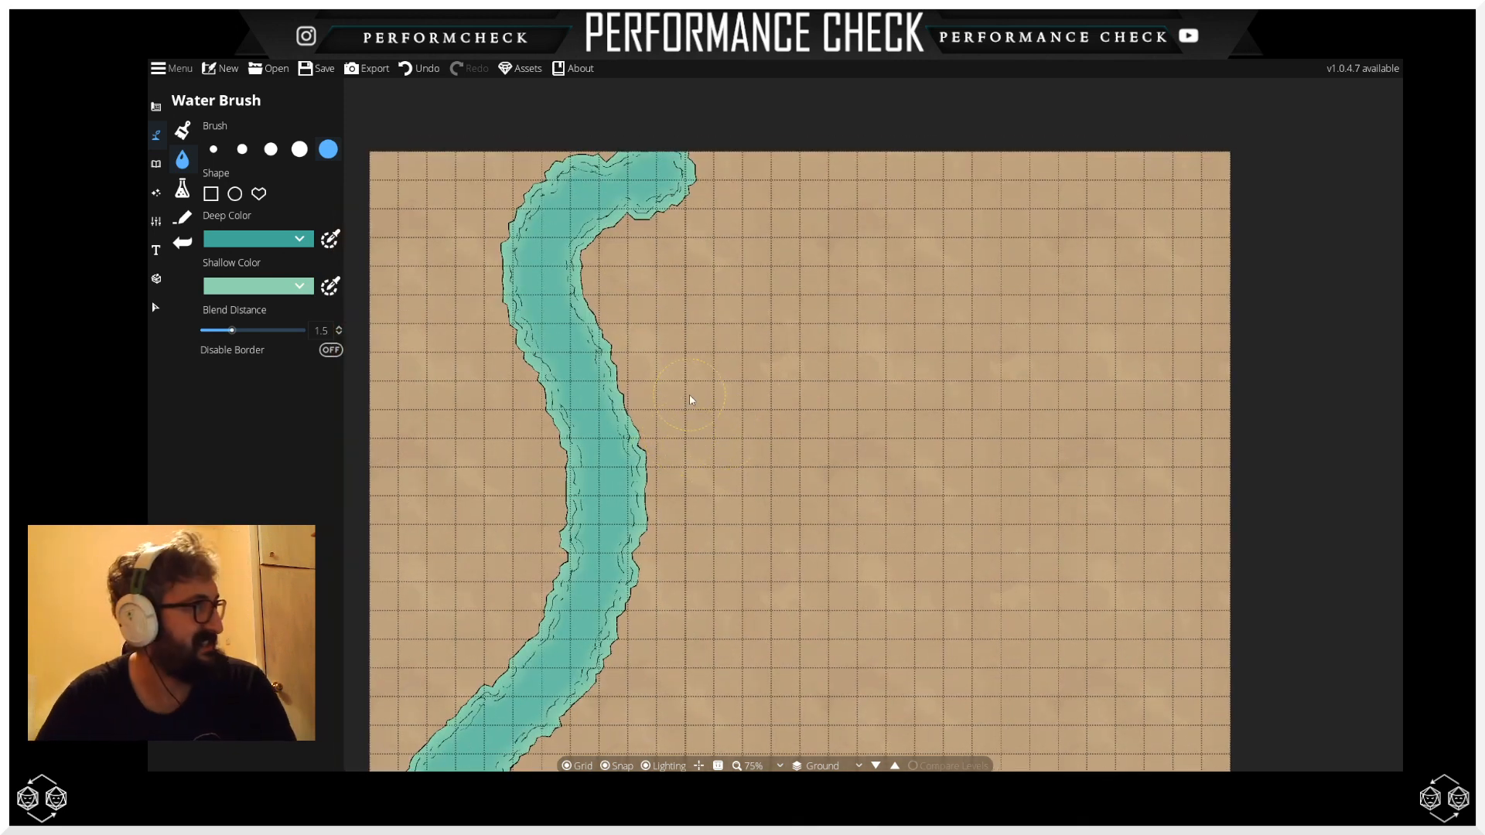
scroll(690, 400, "down", 1)
left_click_drag(716, 440, 693, 404)
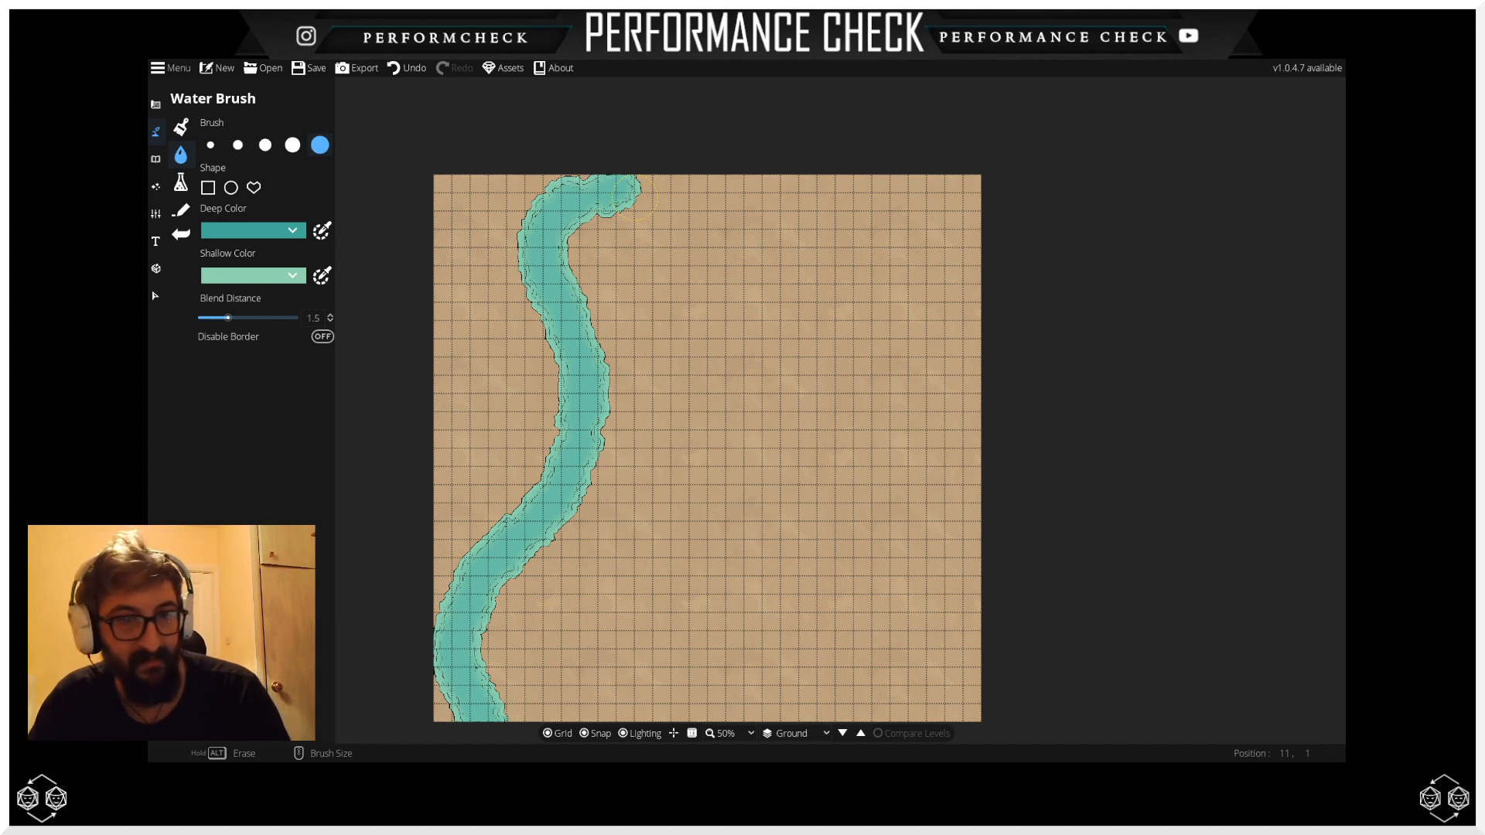
Step: Extend the river's upper end eastward along the map edge with the Water Brush and erase the whole river
mouse_move(653, 193)
left_mouse_down()
mouse_move(551, 185)
mouse_move(567, 184)
left_mouse_up()
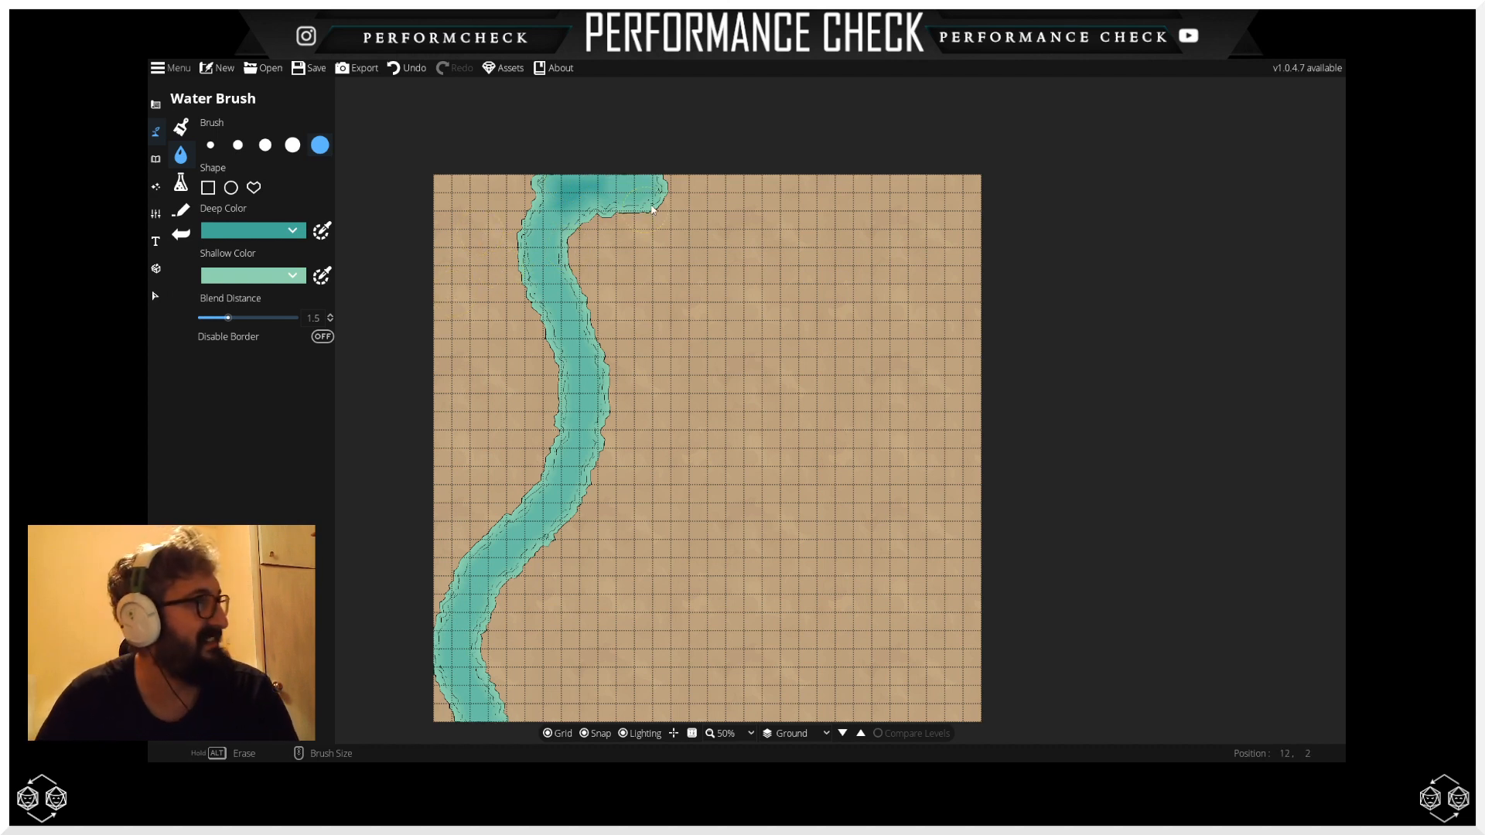
mouse_move(667, 199)
left_mouse_down()
mouse_move(515, 181)
mouse_move(530, 236)
mouse_move(580, 240)
mouse_move(543, 221)
left_mouse_up()
mouse_move(508, 272)
left_mouse_down()
mouse_move(561, 267)
mouse_move(597, 372)
mouse_move(551, 320)
mouse_move(593, 514)
mouse_move(606, 408)
mouse_move(554, 511)
mouse_move(557, 419)
mouse_move(515, 542)
mouse_move(550, 533)
mouse_move(474, 603)
mouse_move(499, 627)
mouse_move(457, 623)
mouse_move(442, 700)
mouse_move(498, 670)
mouse_move(489, 732)
mouse_move(451, 666)
mouse_move(448, 560)
left_mouse_up()
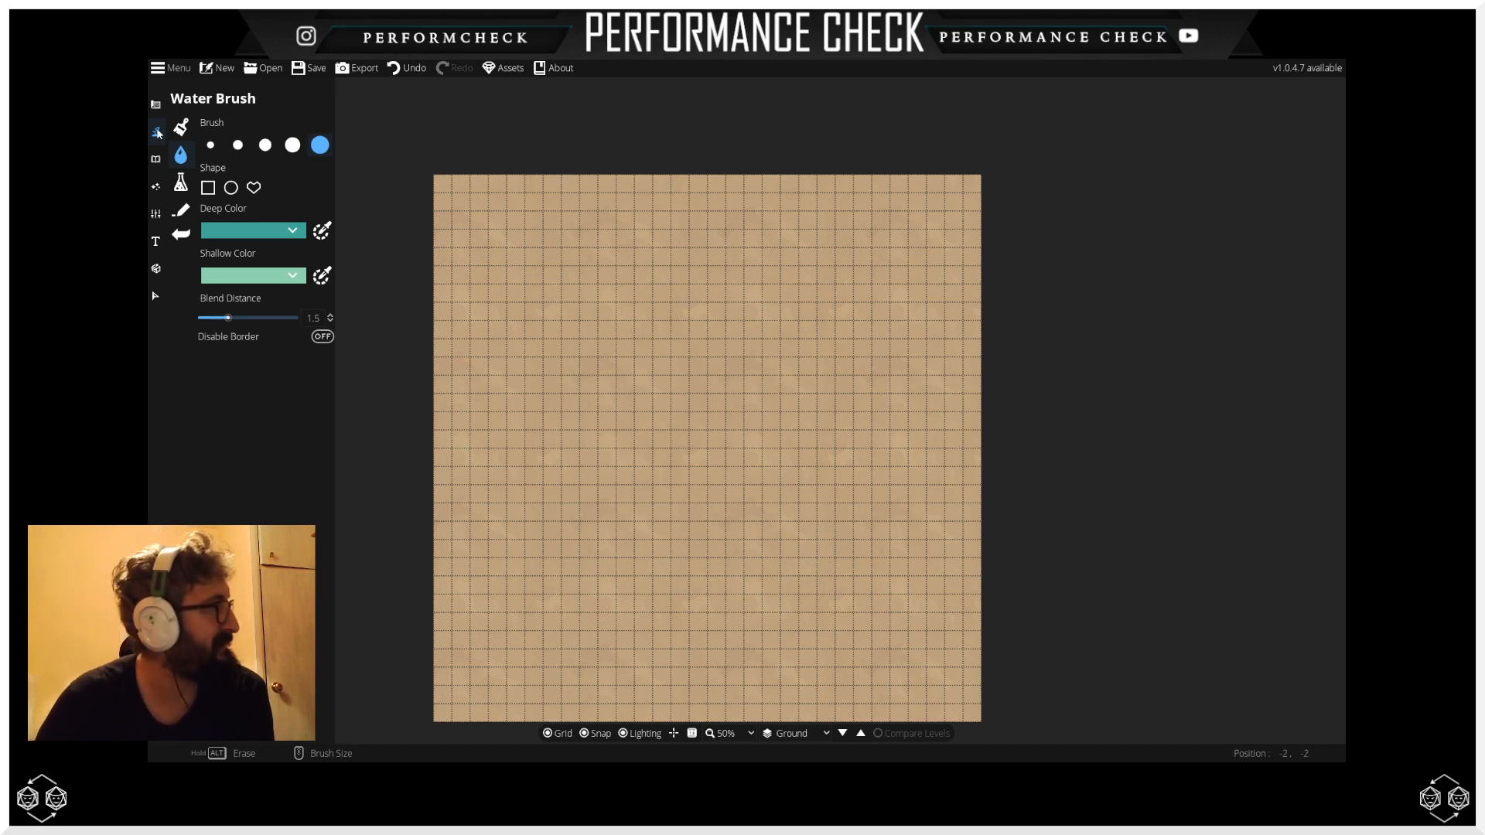
left_click(156, 188)
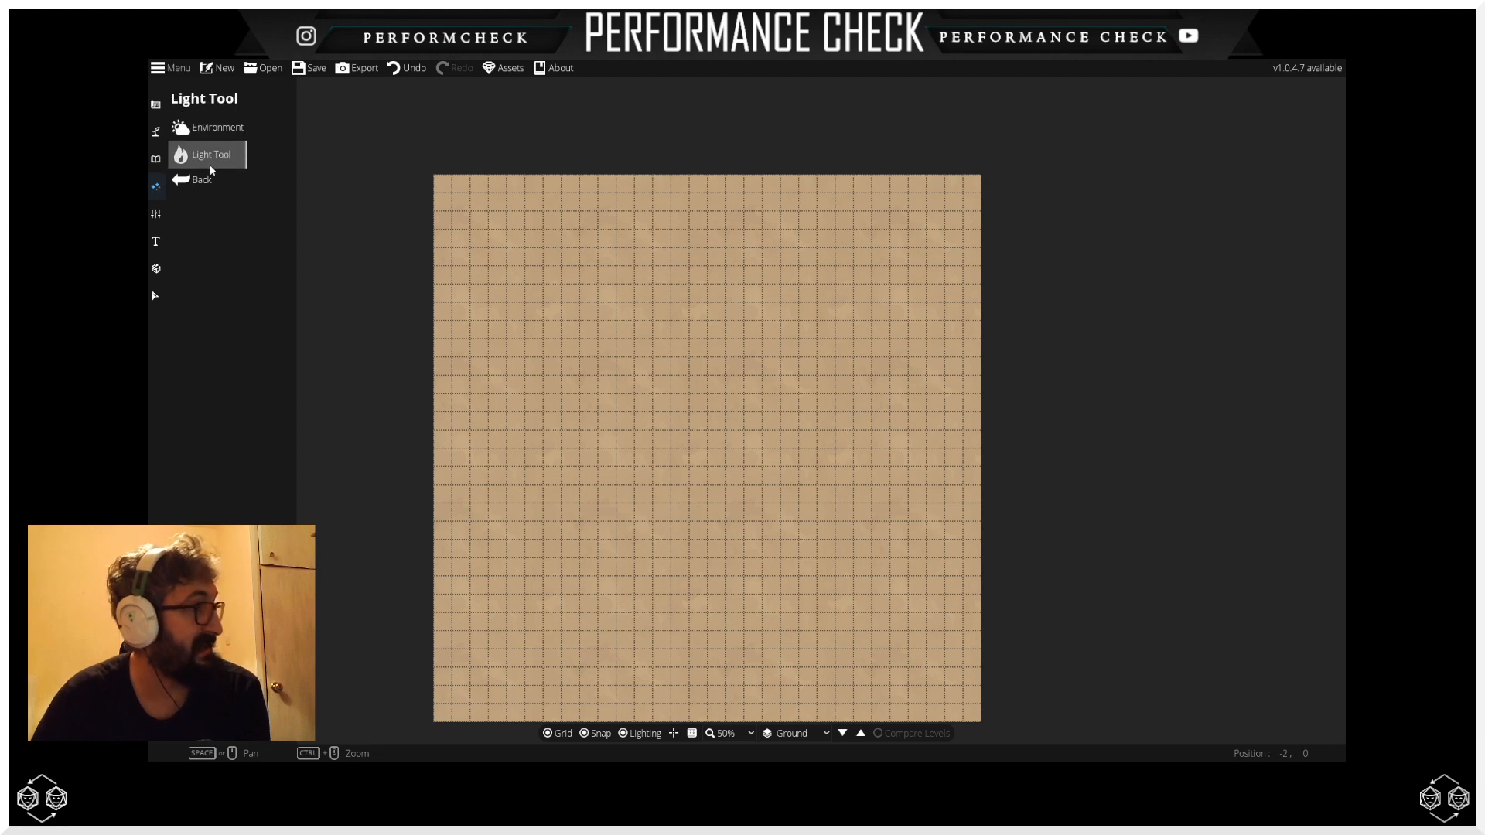
left_click(159, 217)
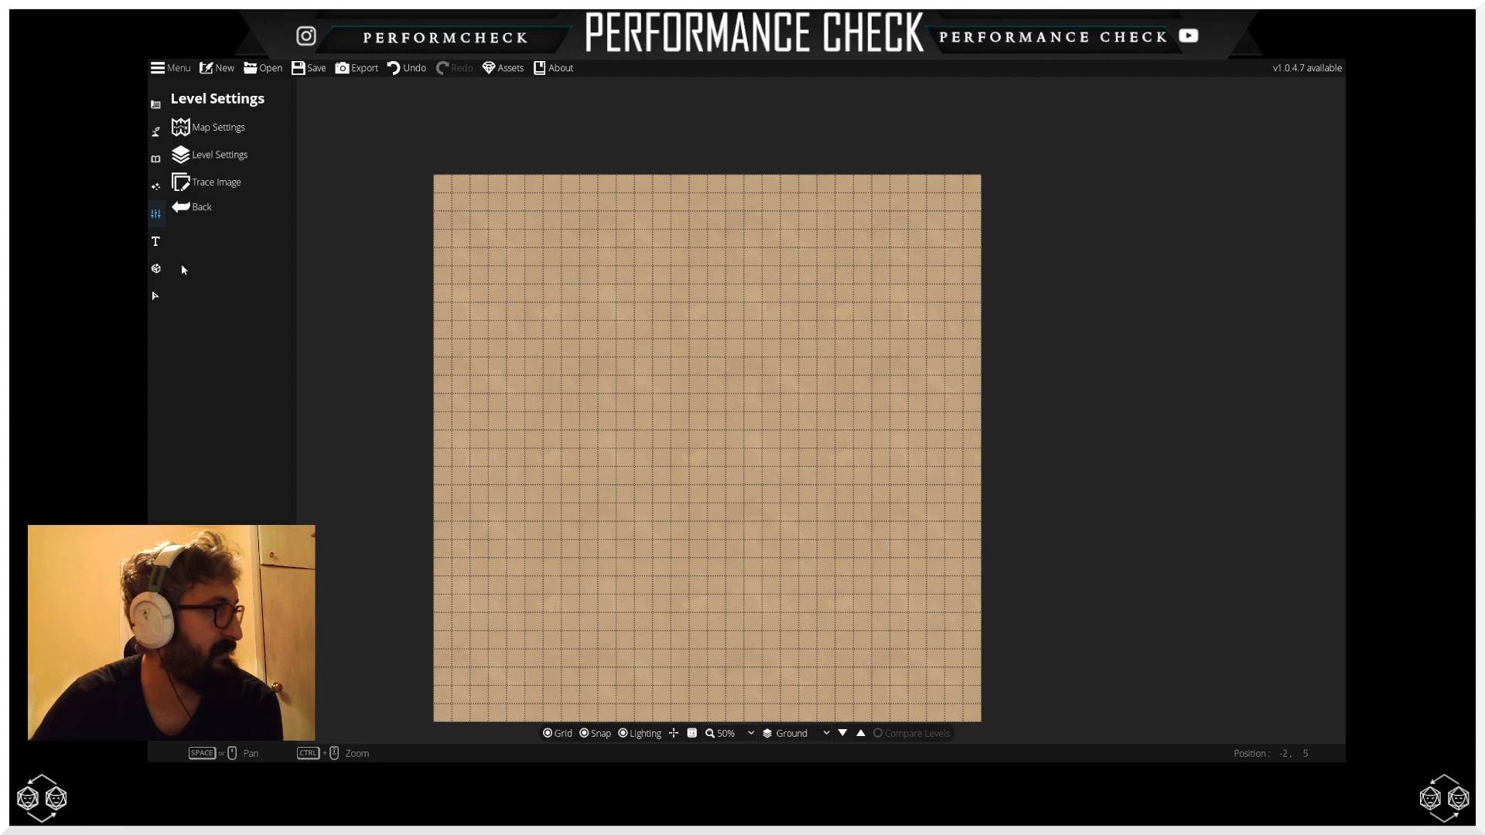
left_click(158, 248)
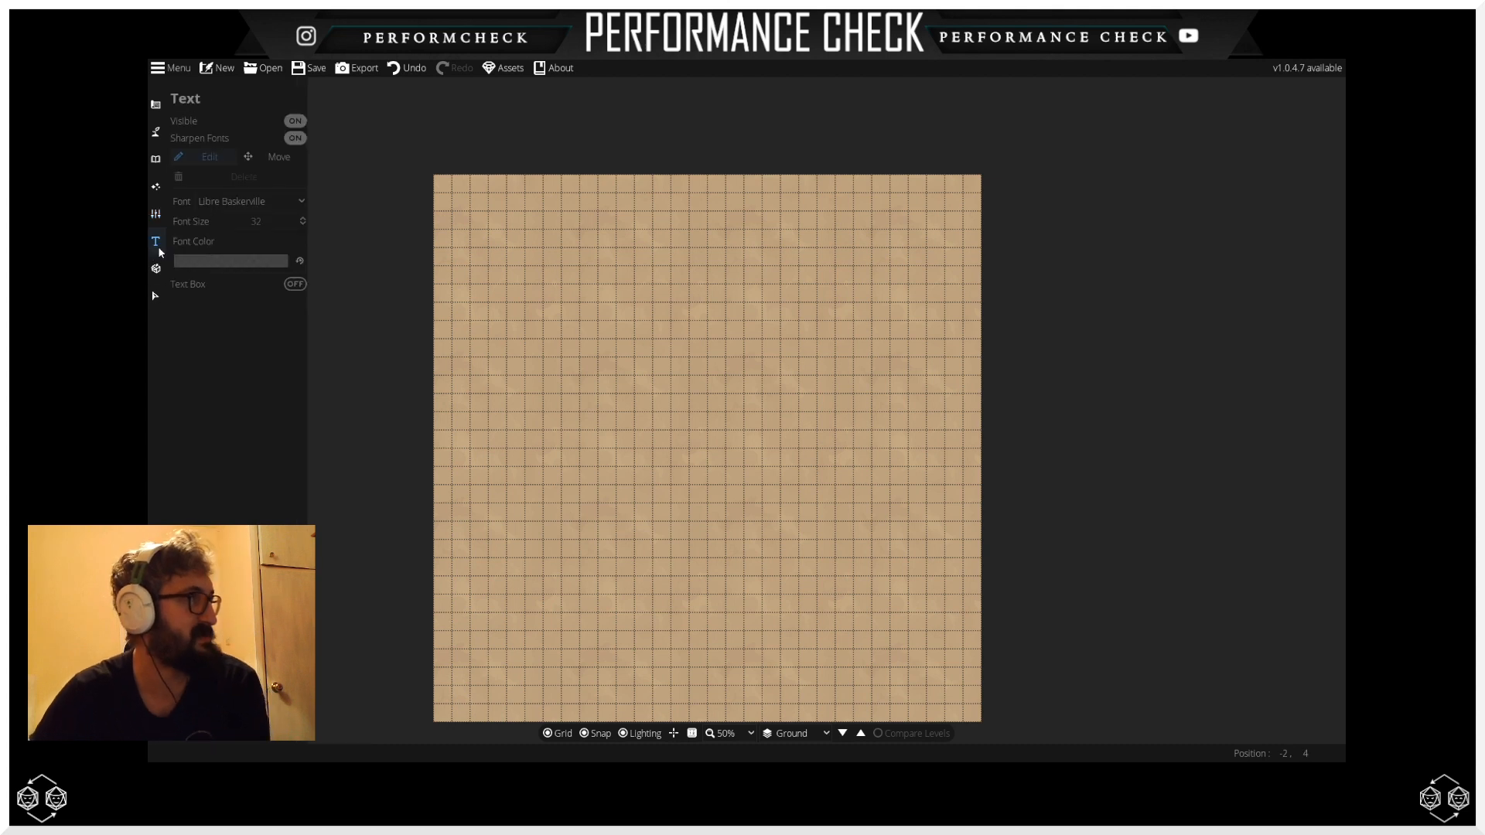
left_click(157, 269)
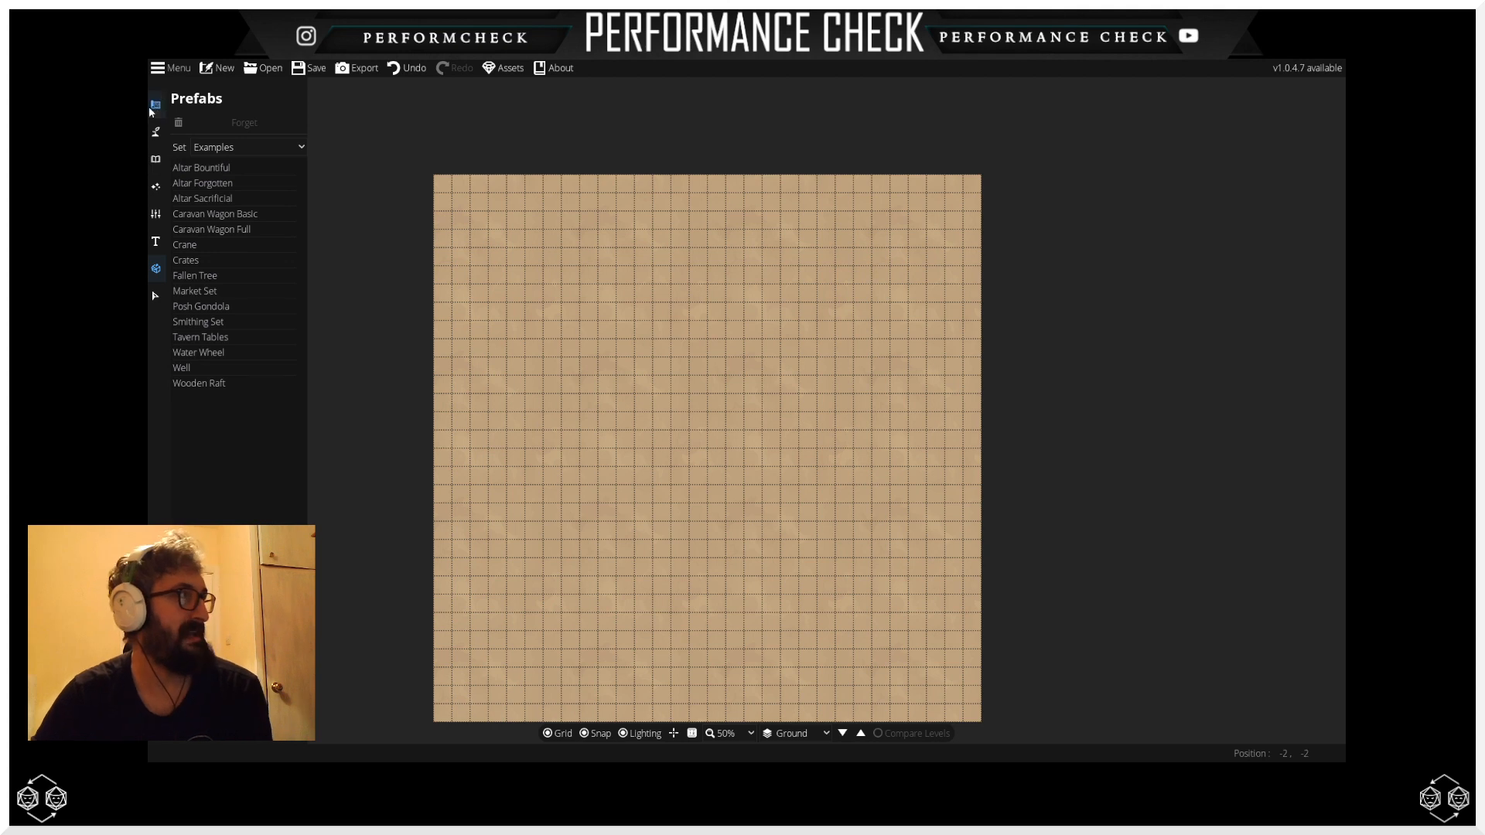
Step: Activate the Building Tool and choose the Cobble wall style for new buildings
left_click(155, 132)
left_click(174, 130)
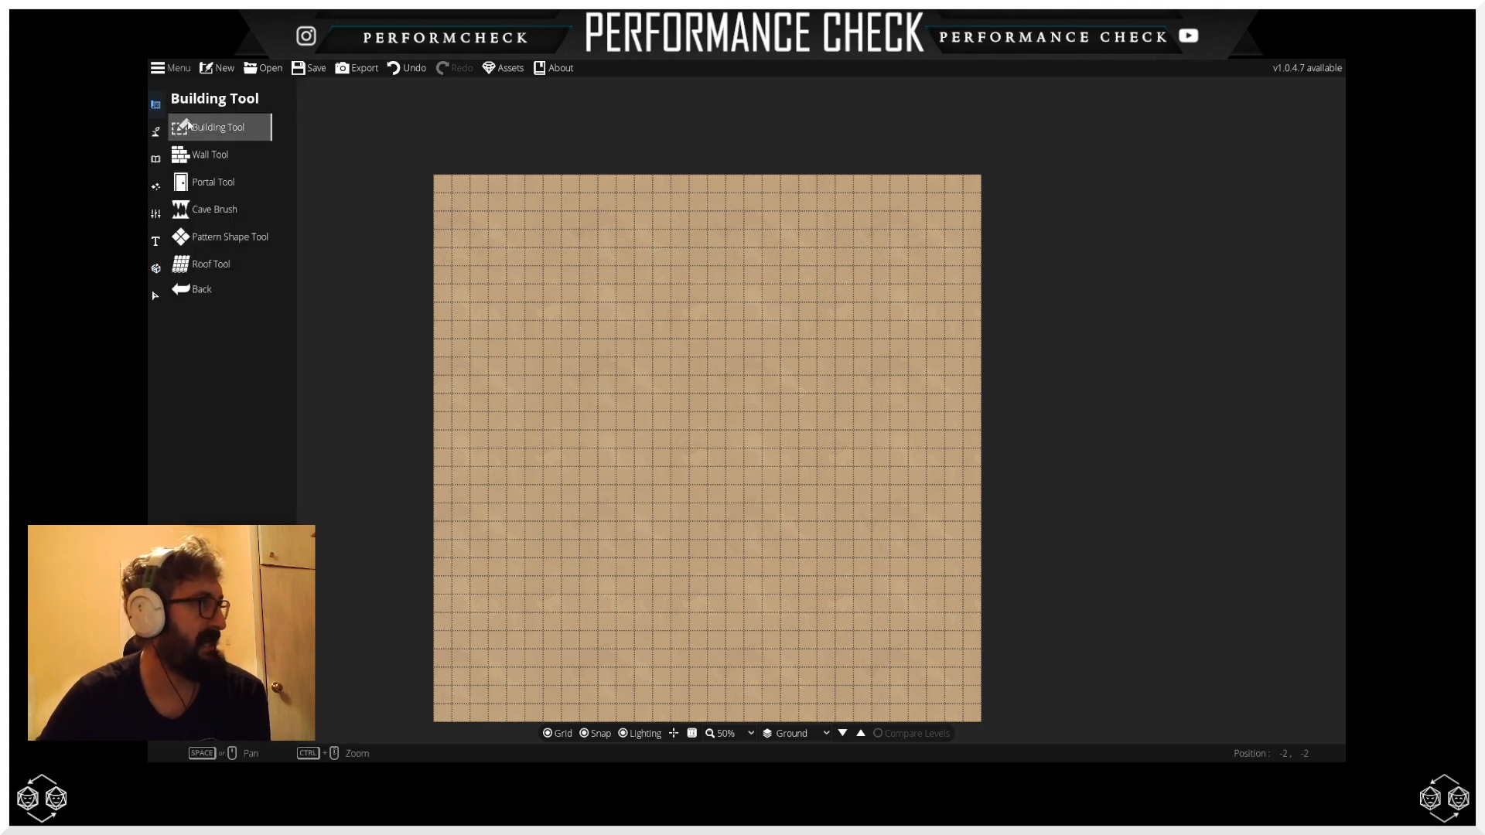
left_click(187, 126)
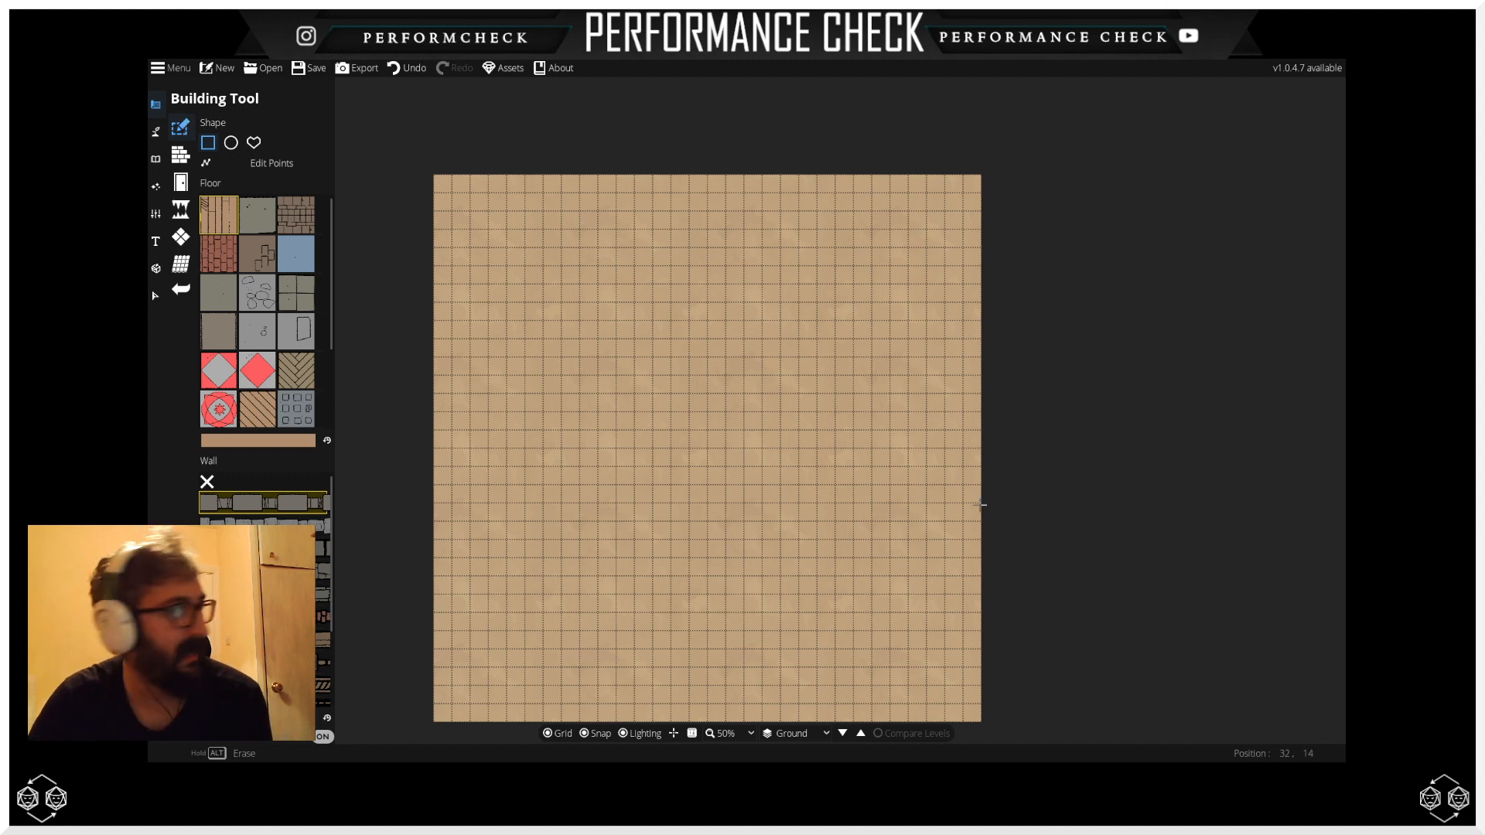
mouse_move(306, 504)
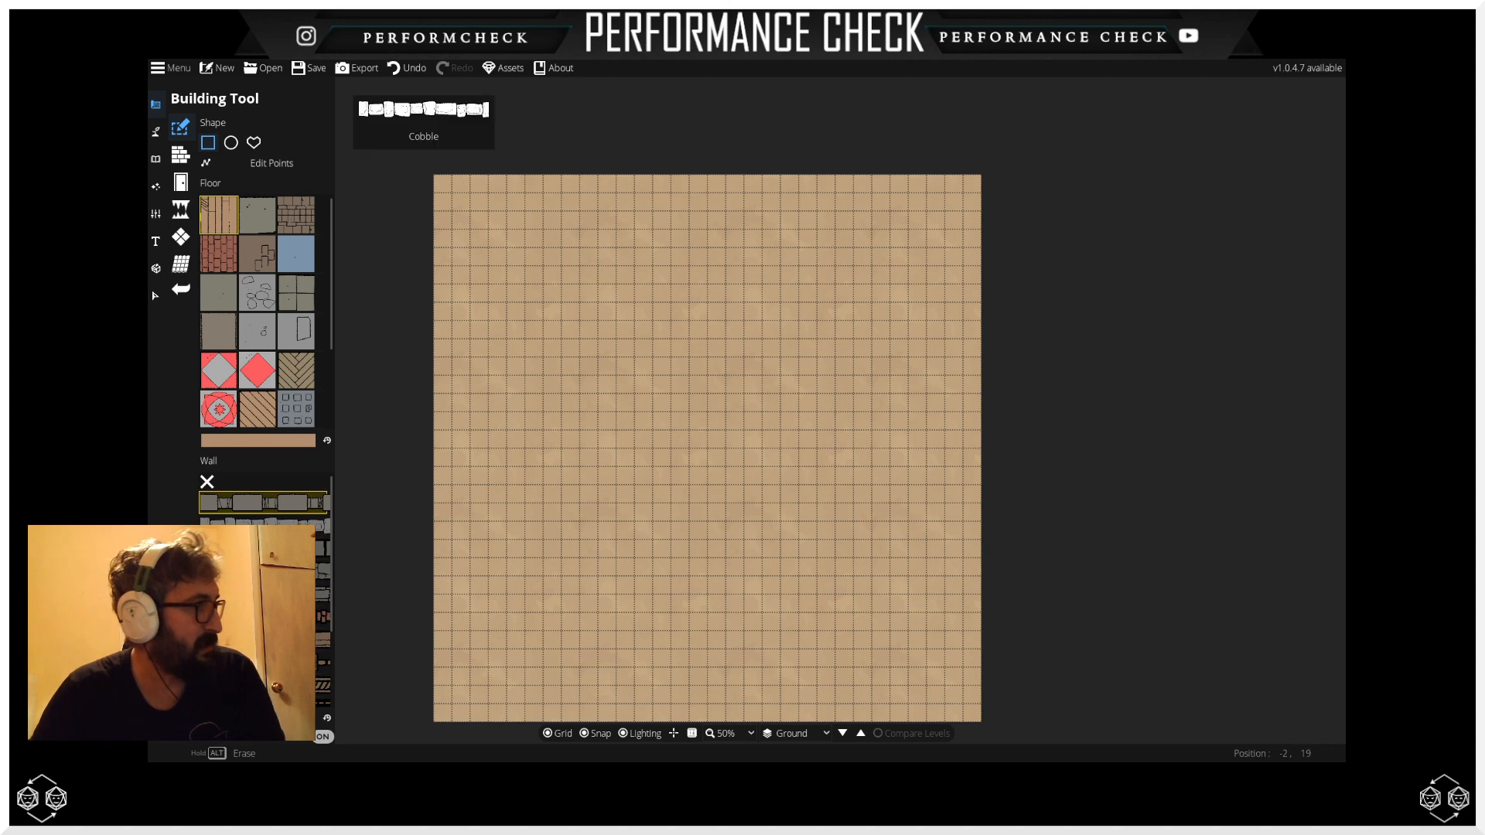
scroll(263, 538, "down", 3)
scroll(263, 537, "up", 4)
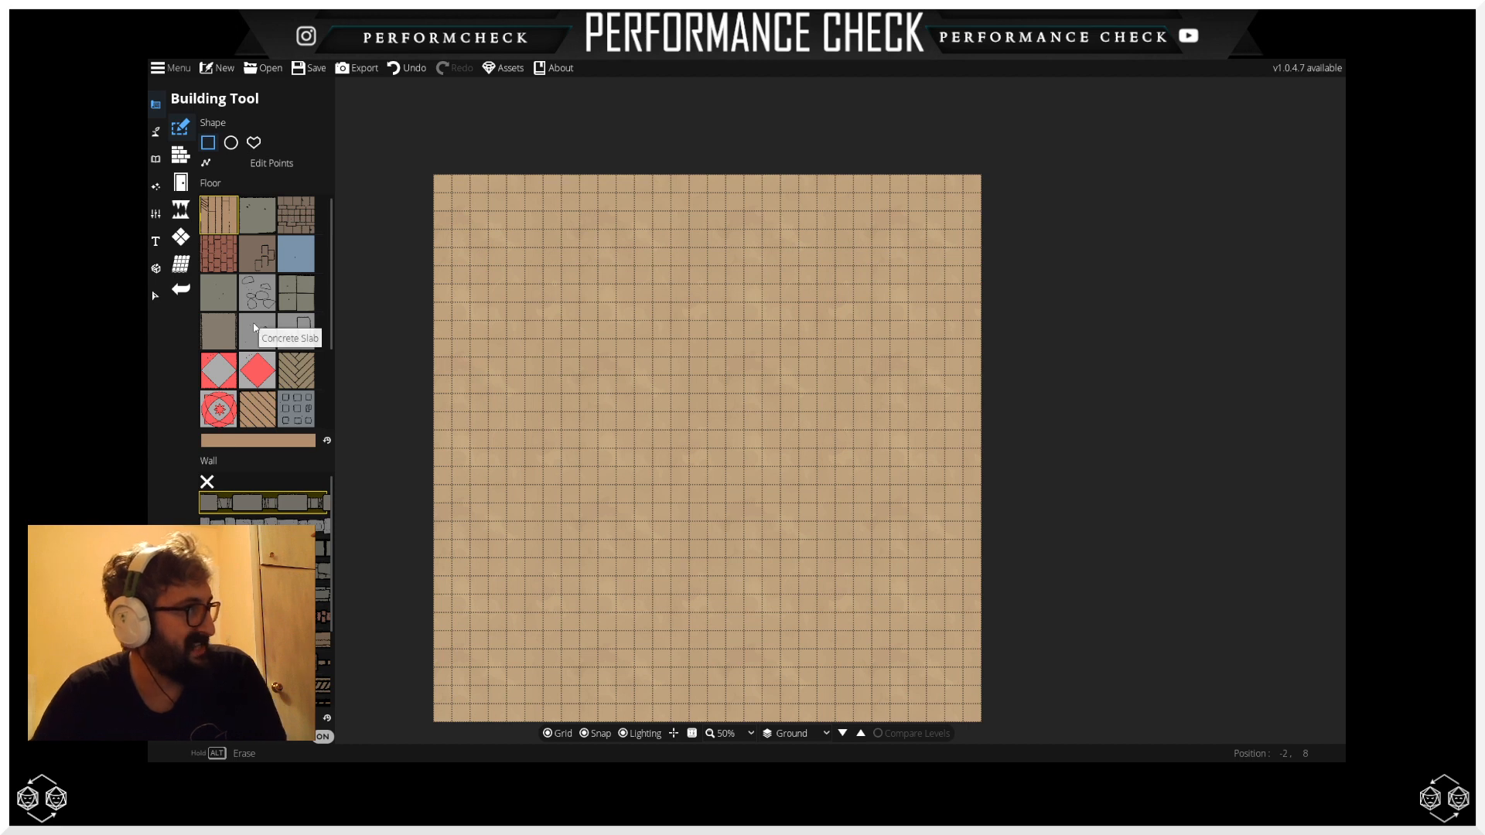
scroll(268, 312, "down", 3)
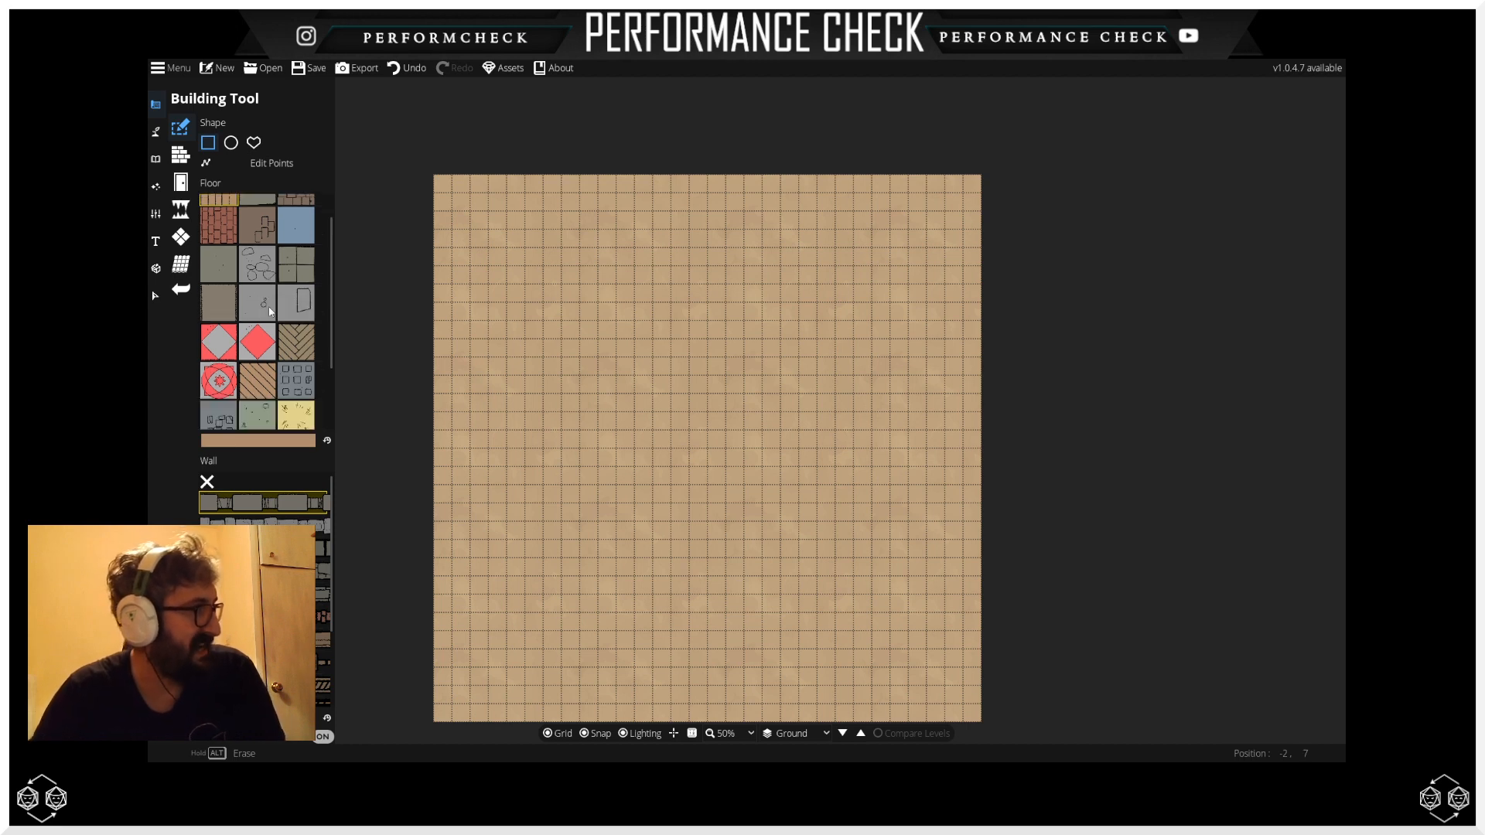
scroll(264, 334, "up", 3)
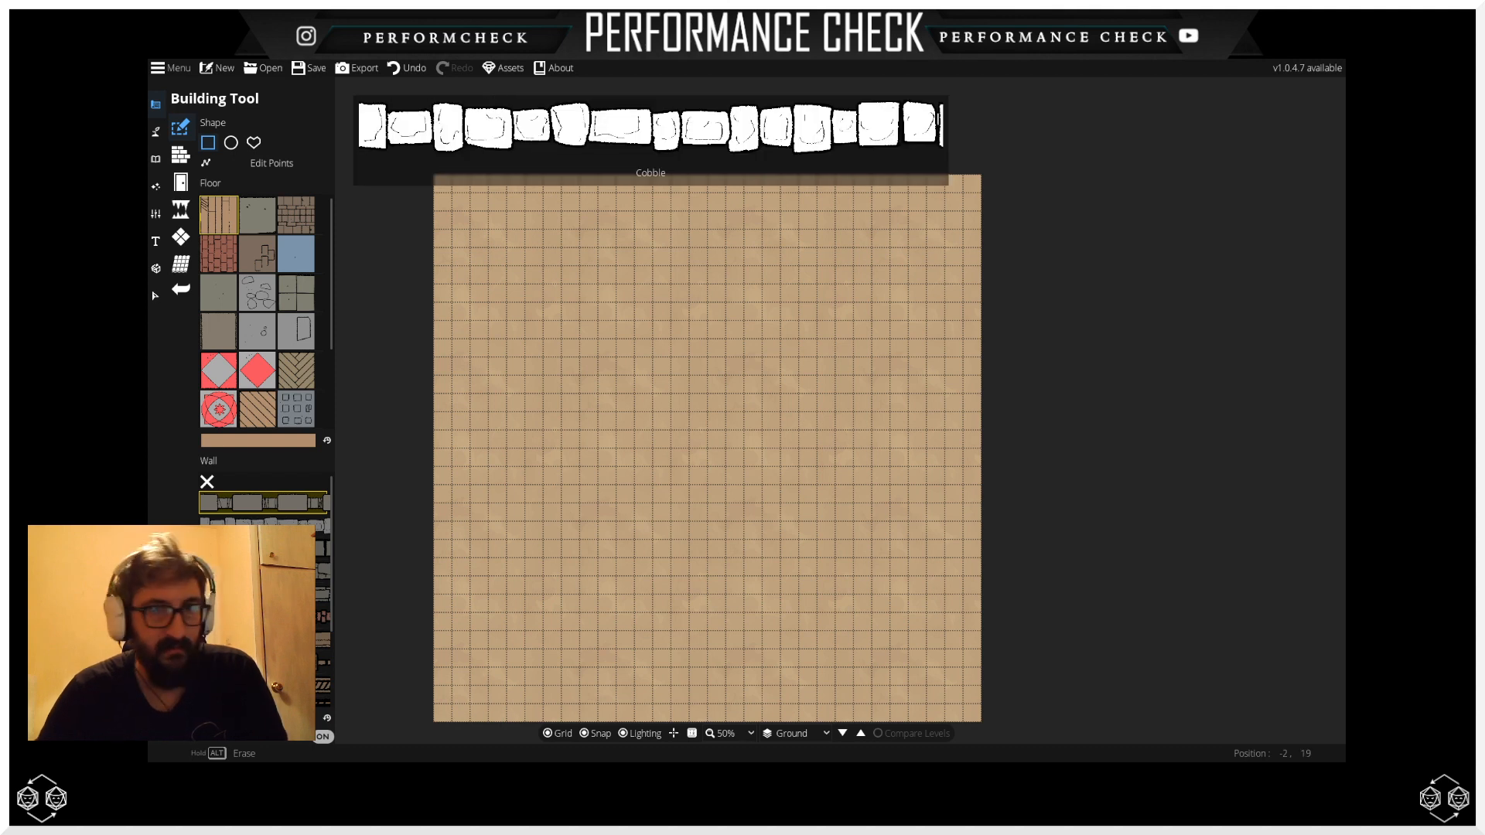
left_click(286, 529)
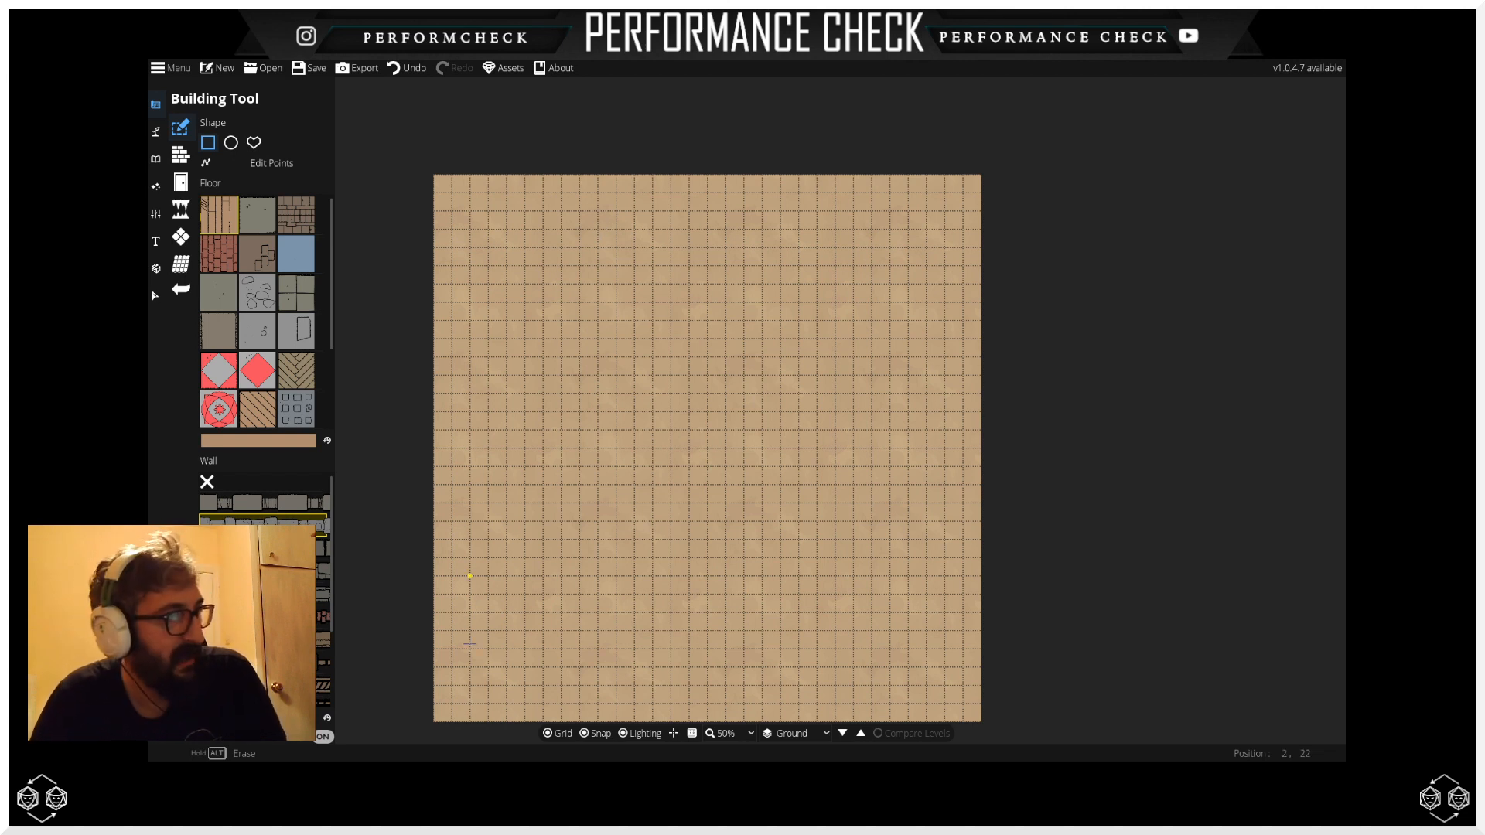
Step: Try a wood-floored building about 13 by 9 squares on the upper map with snapping off, undo it and re-enable snapping
left_click(596, 734)
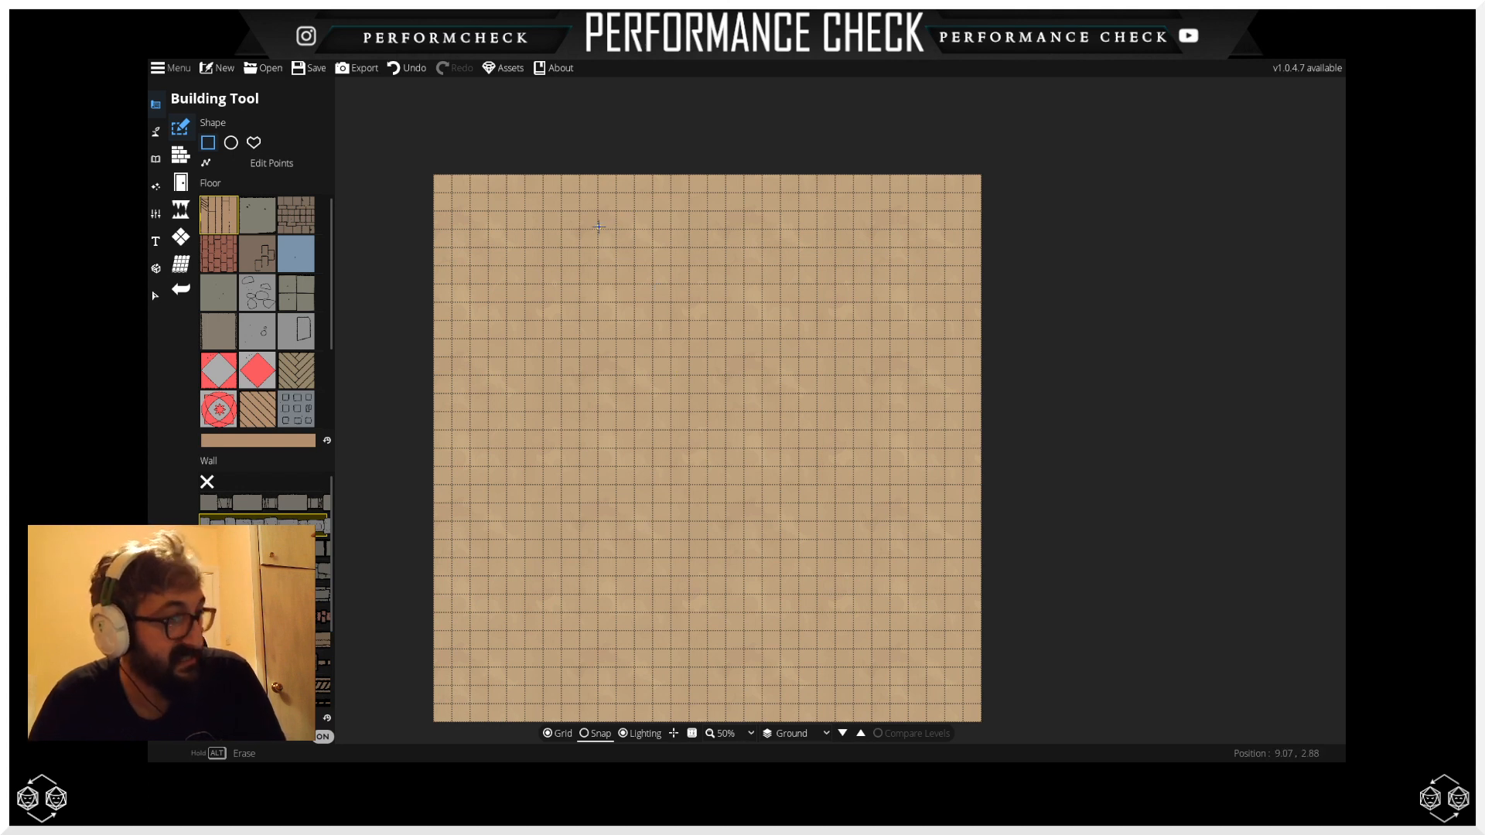
left_click_drag(599, 225, 834, 396)
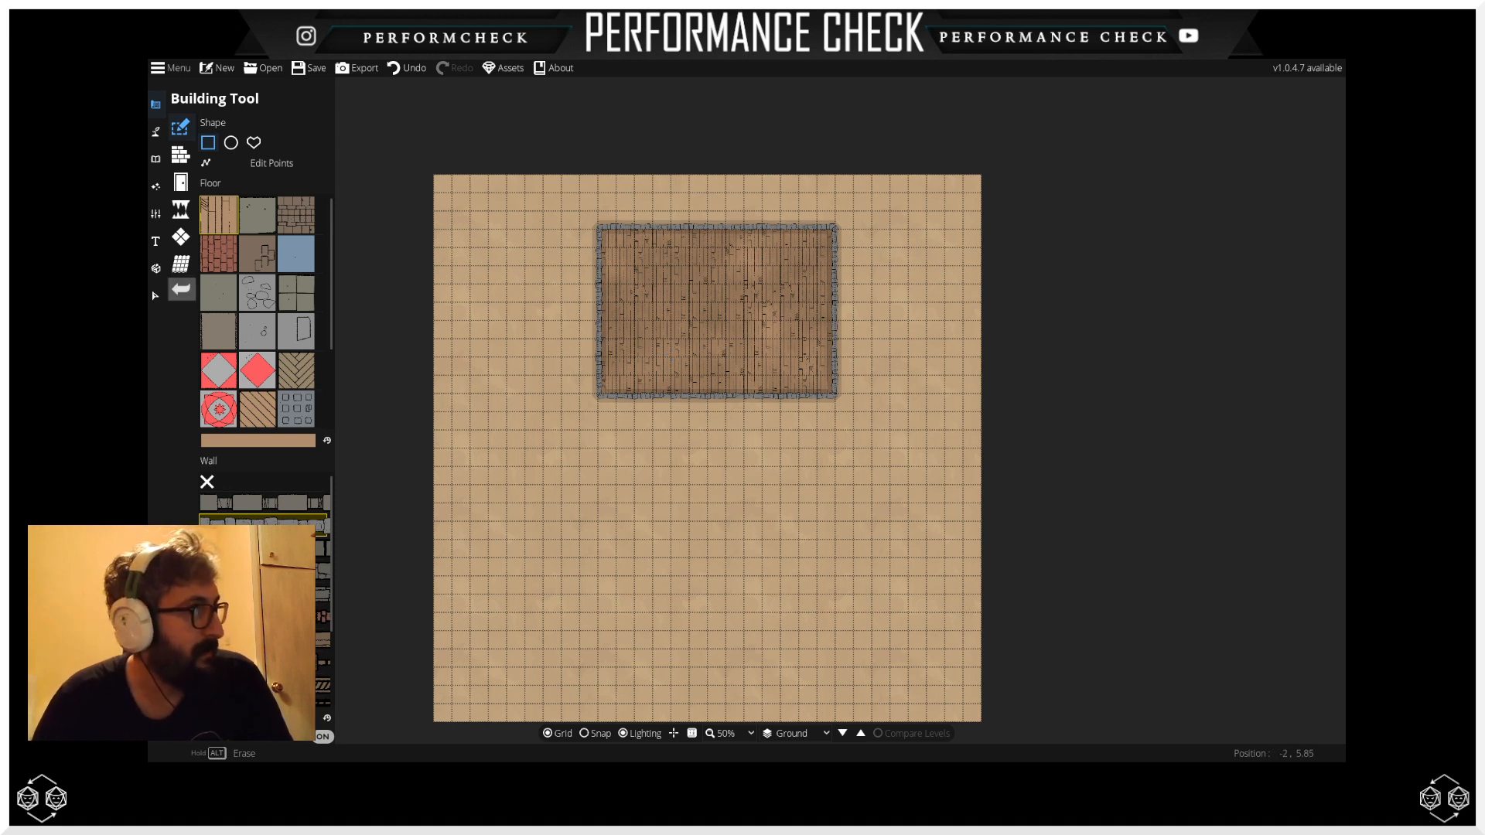
left_click(410, 68)
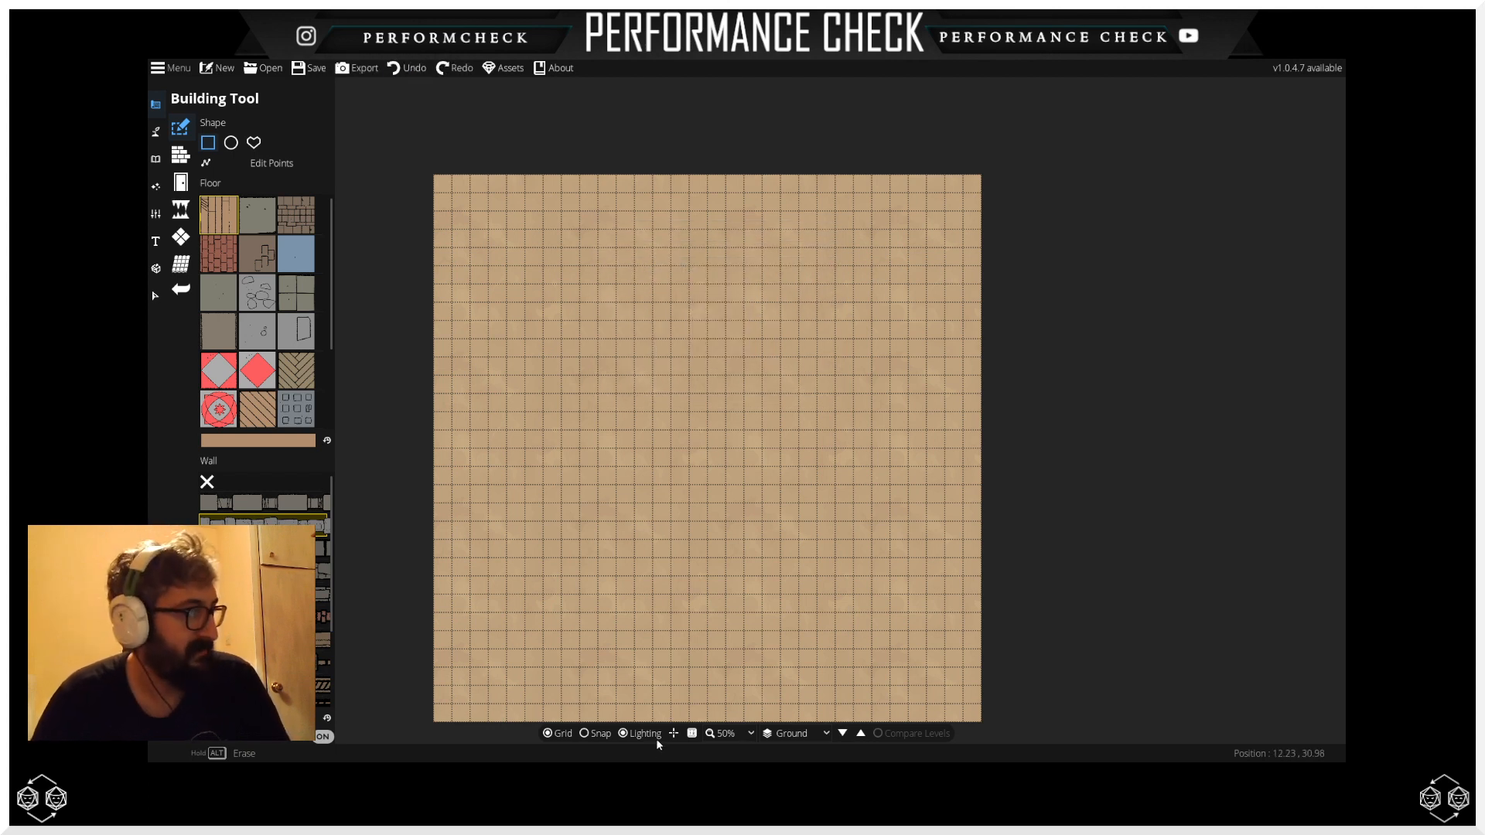
left_click(583, 734)
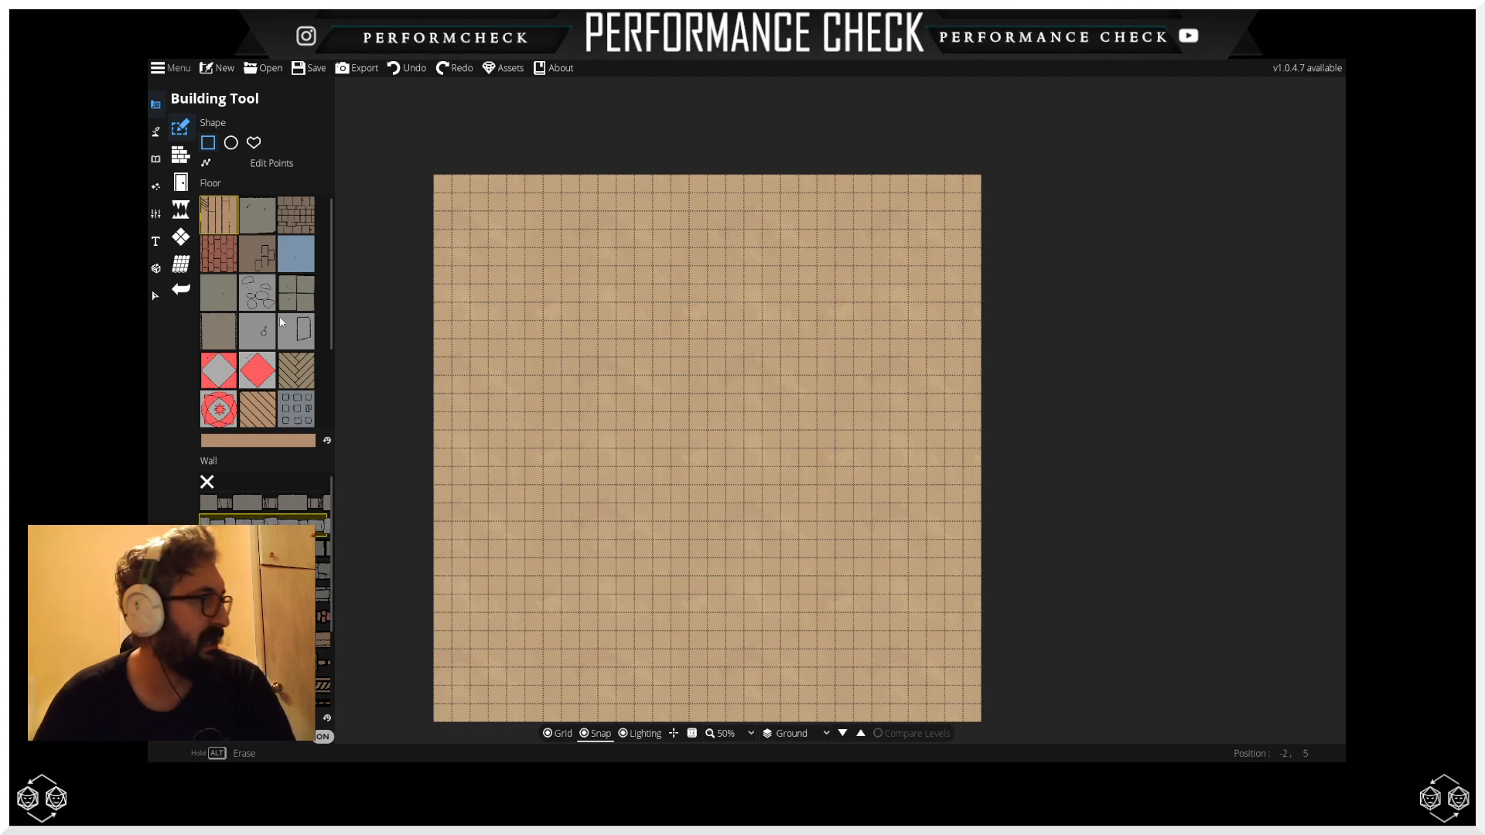
Step: Select the second floor texture, the greyish-green stone tile, for new buildings
scroll(281, 321, "down", 3)
scroll(278, 340, "up", 3)
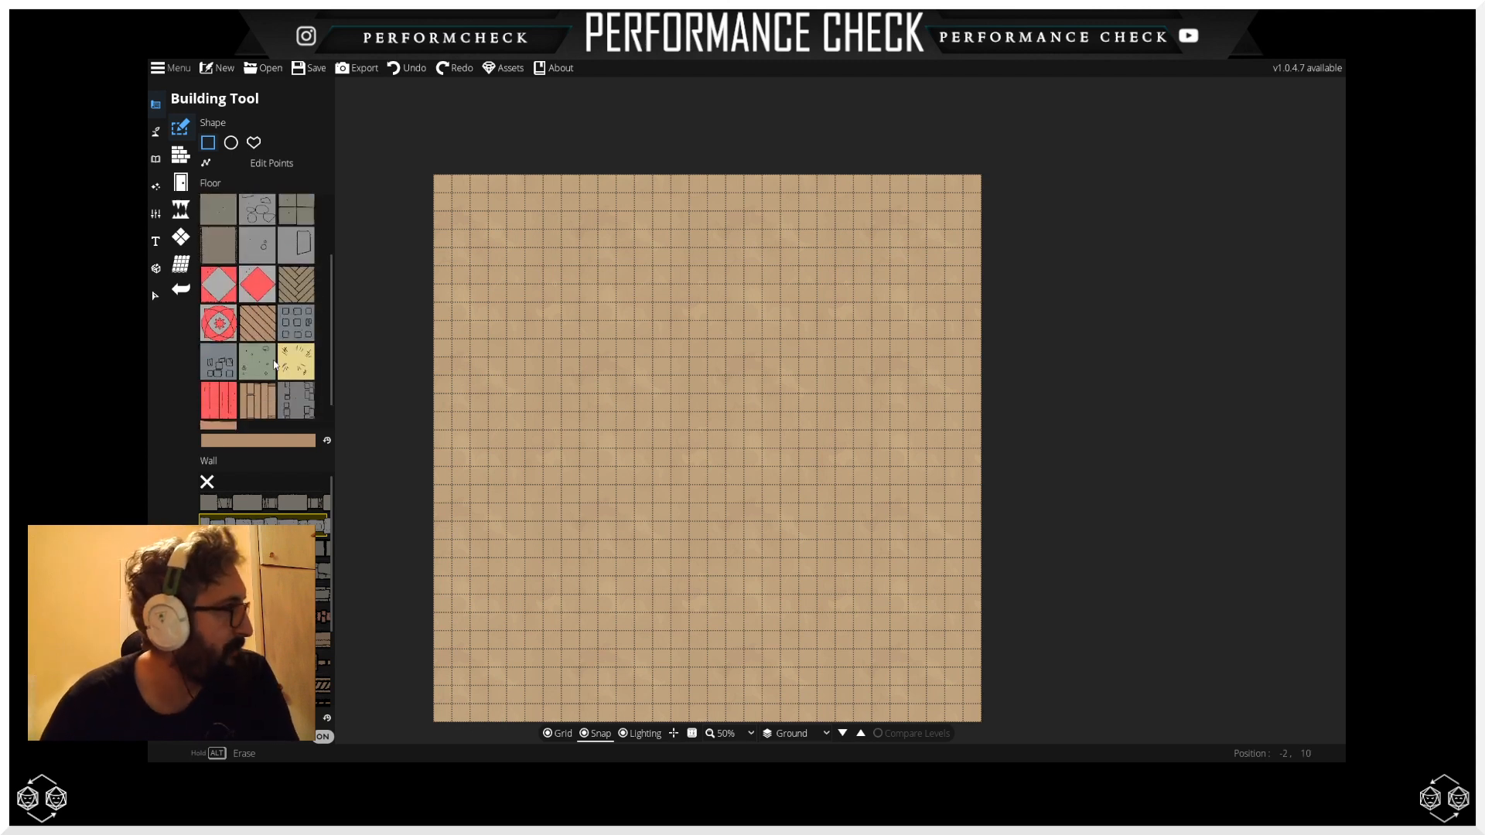
left_click(268, 231)
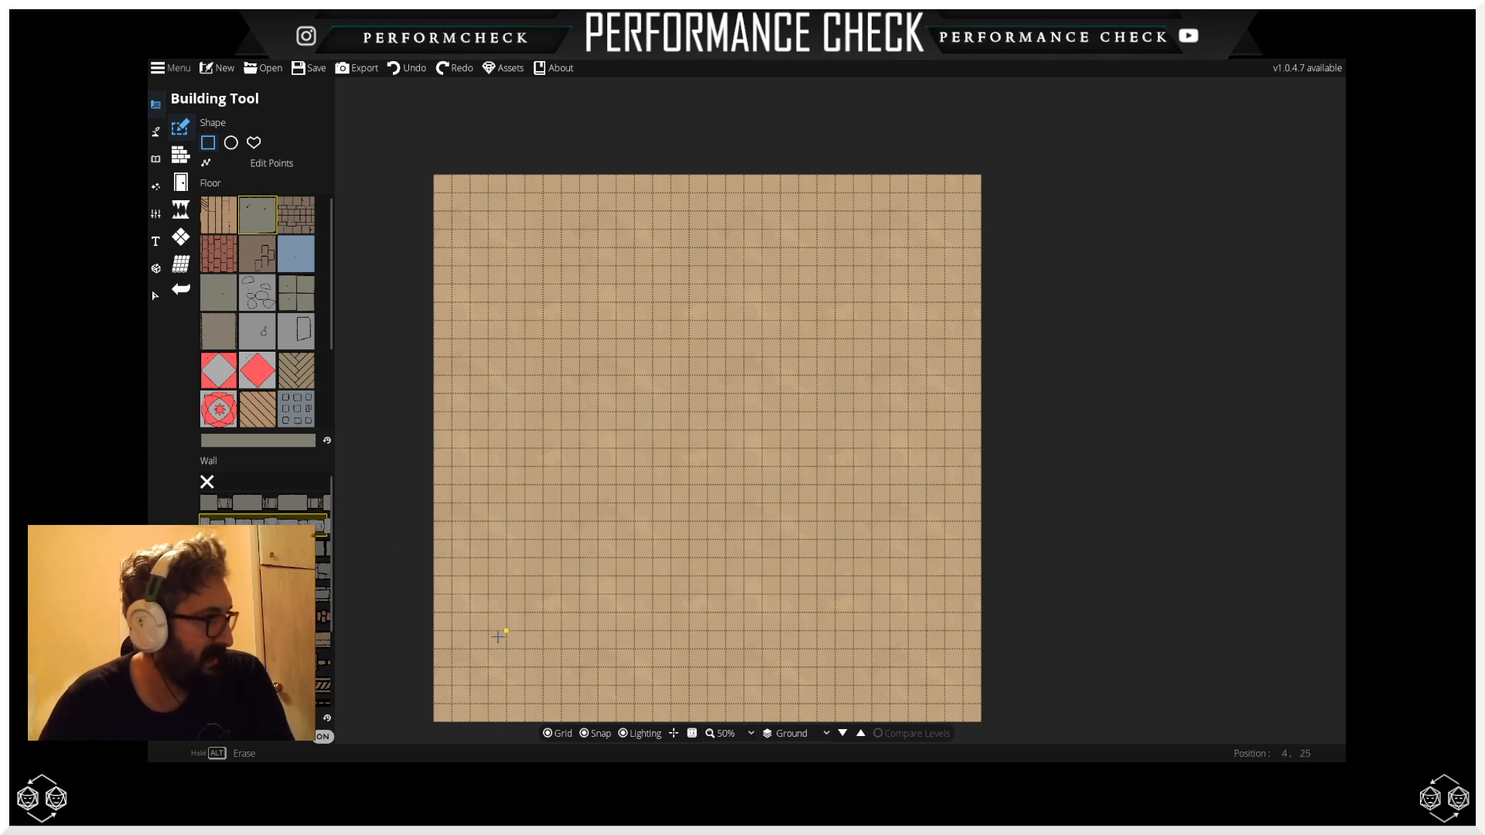
Step: Draw a 4 by 5 square building near the map's southwest corner and extend it one square eastward
left_click_drag(489, 595, 552, 684)
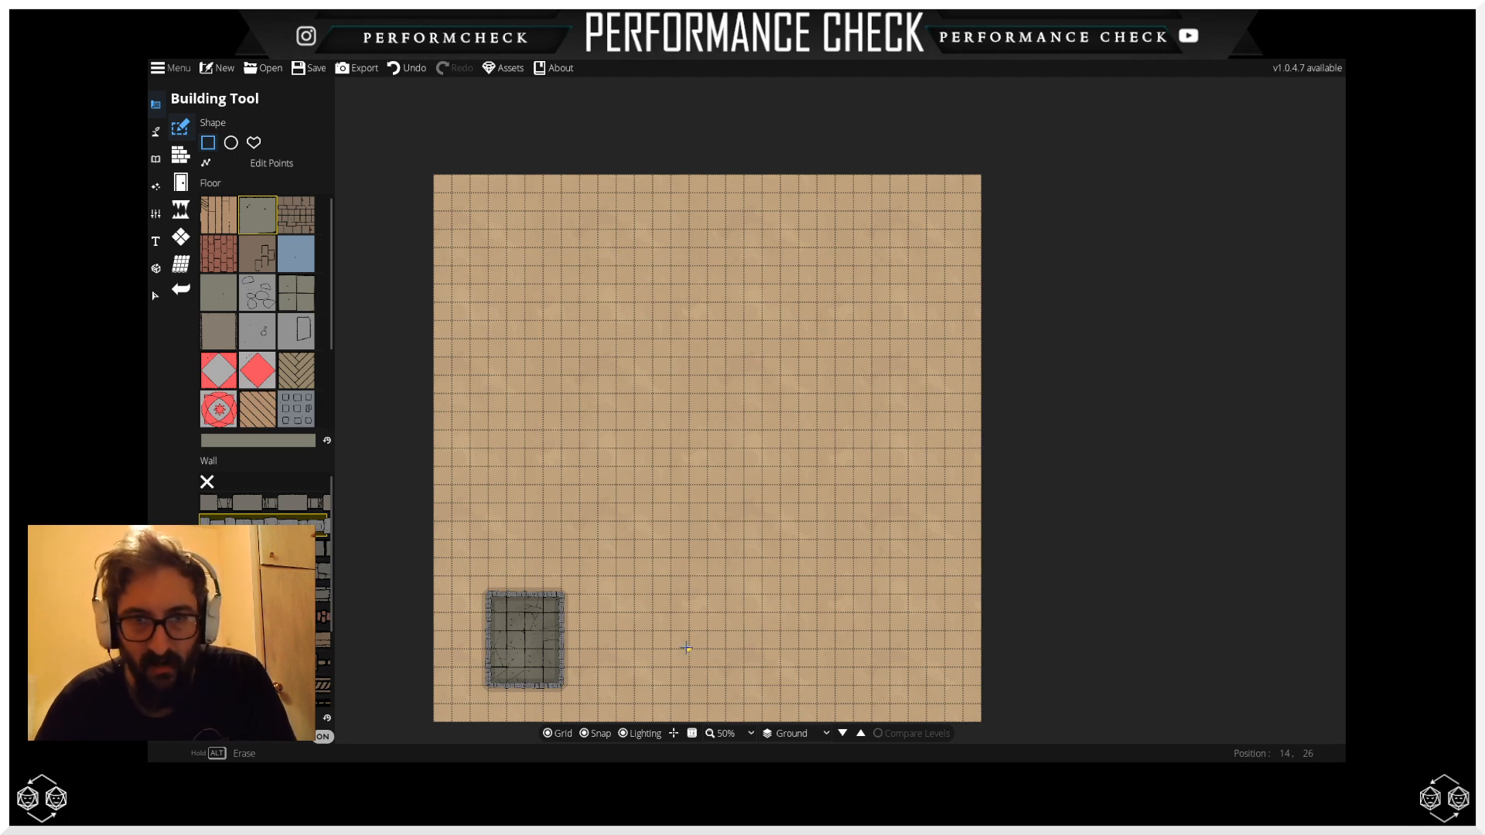
key("ctrl+s")
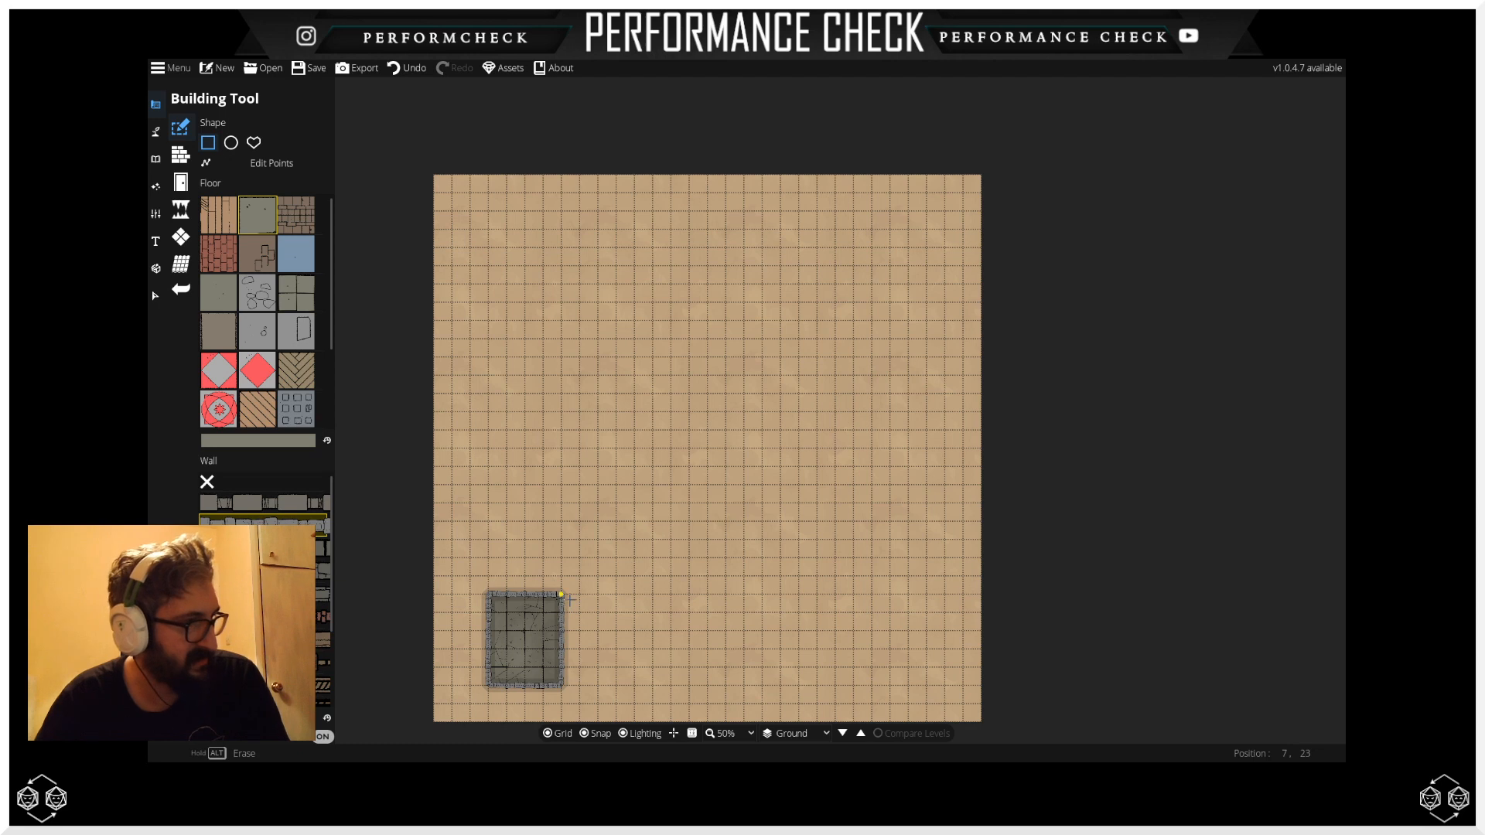
left_click_drag(570, 599, 587, 684)
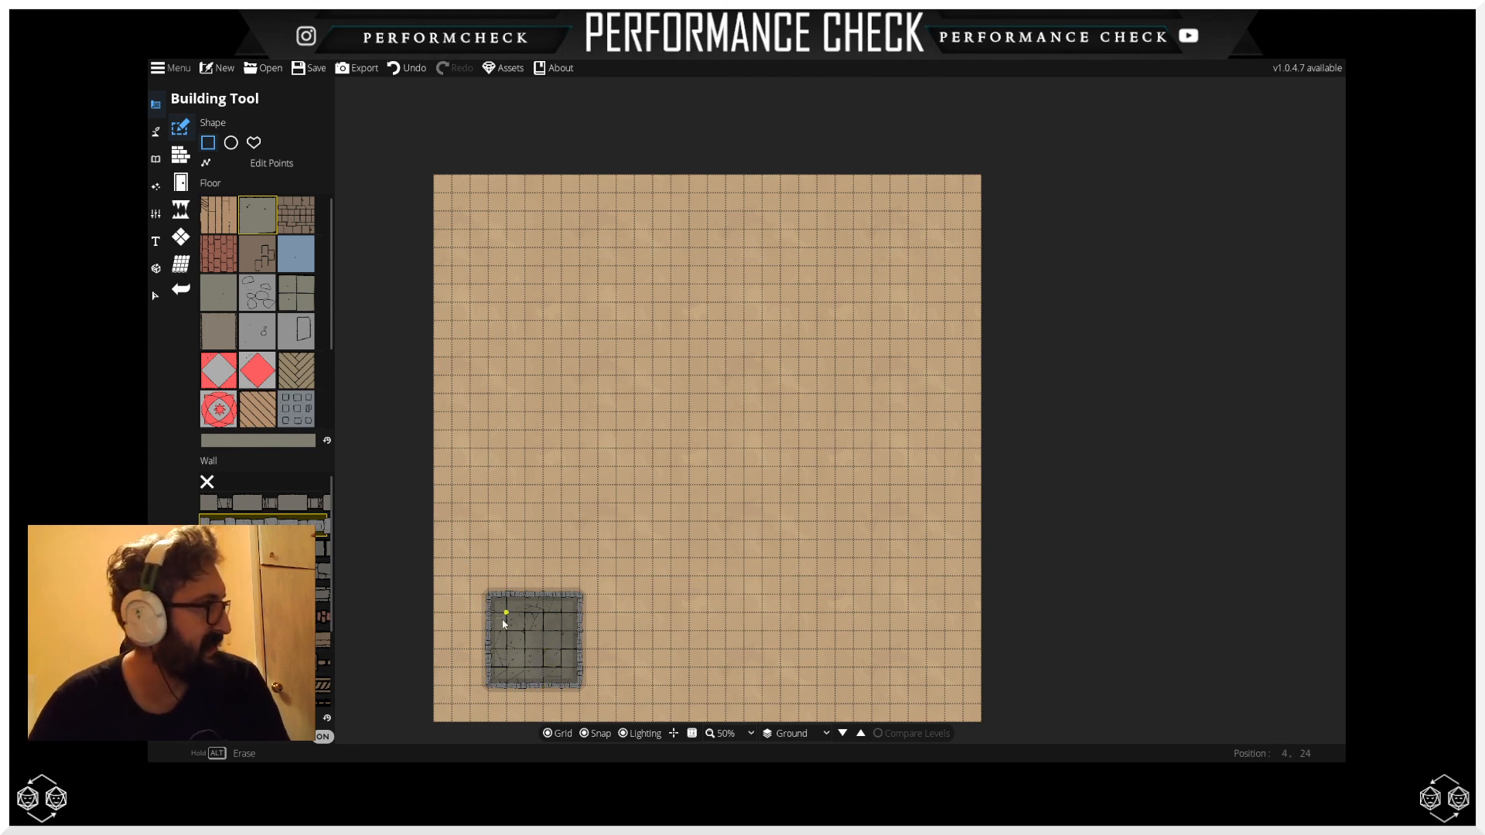
Step: Erase the entire stone-floored building near the map's southwest corner
scroll(246, 420, "down", 2)
scroll(246, 420, "down", 2)
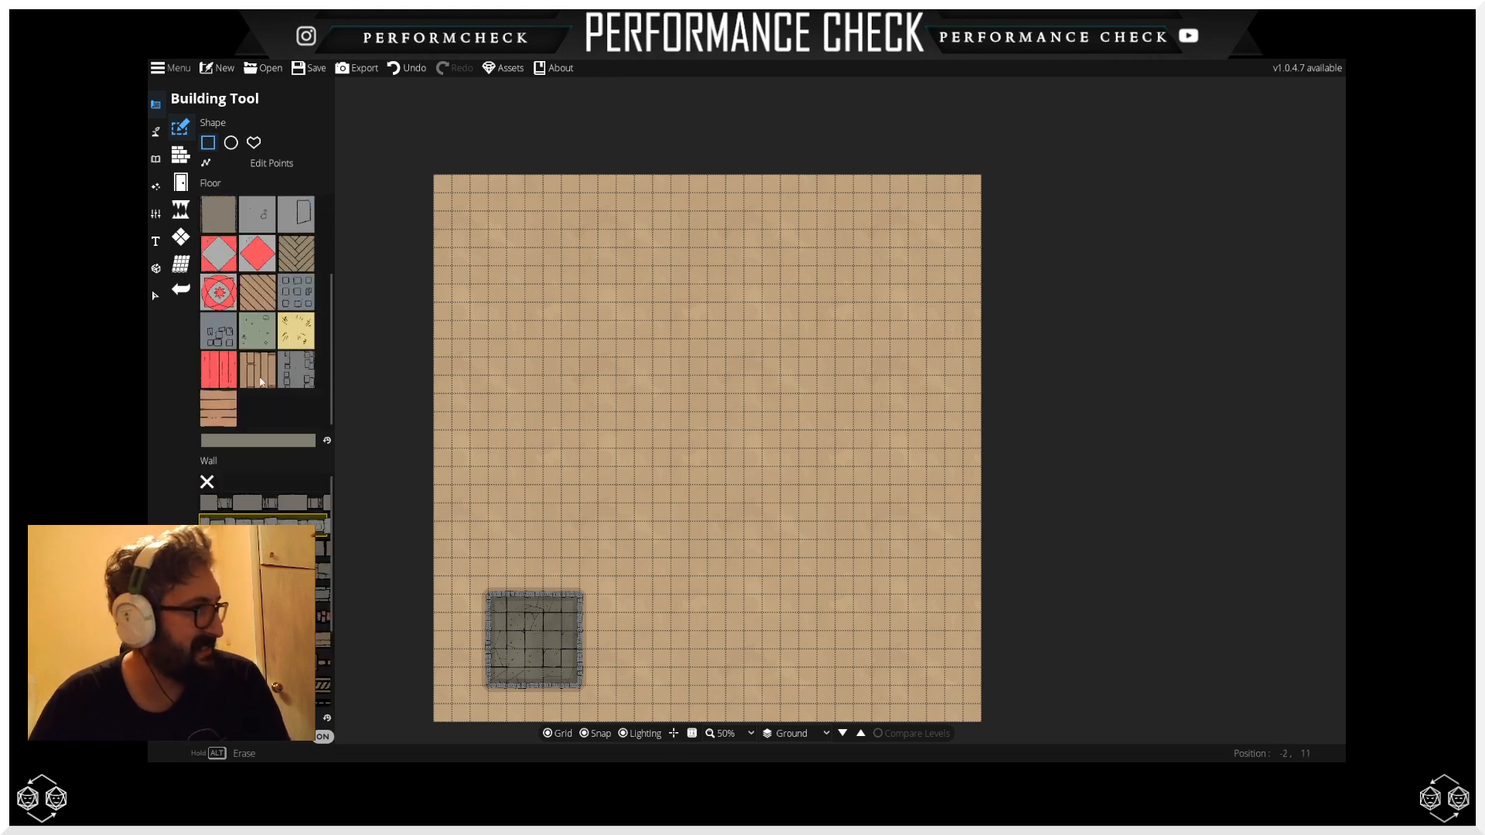
scroll(261, 381, "up", 2)
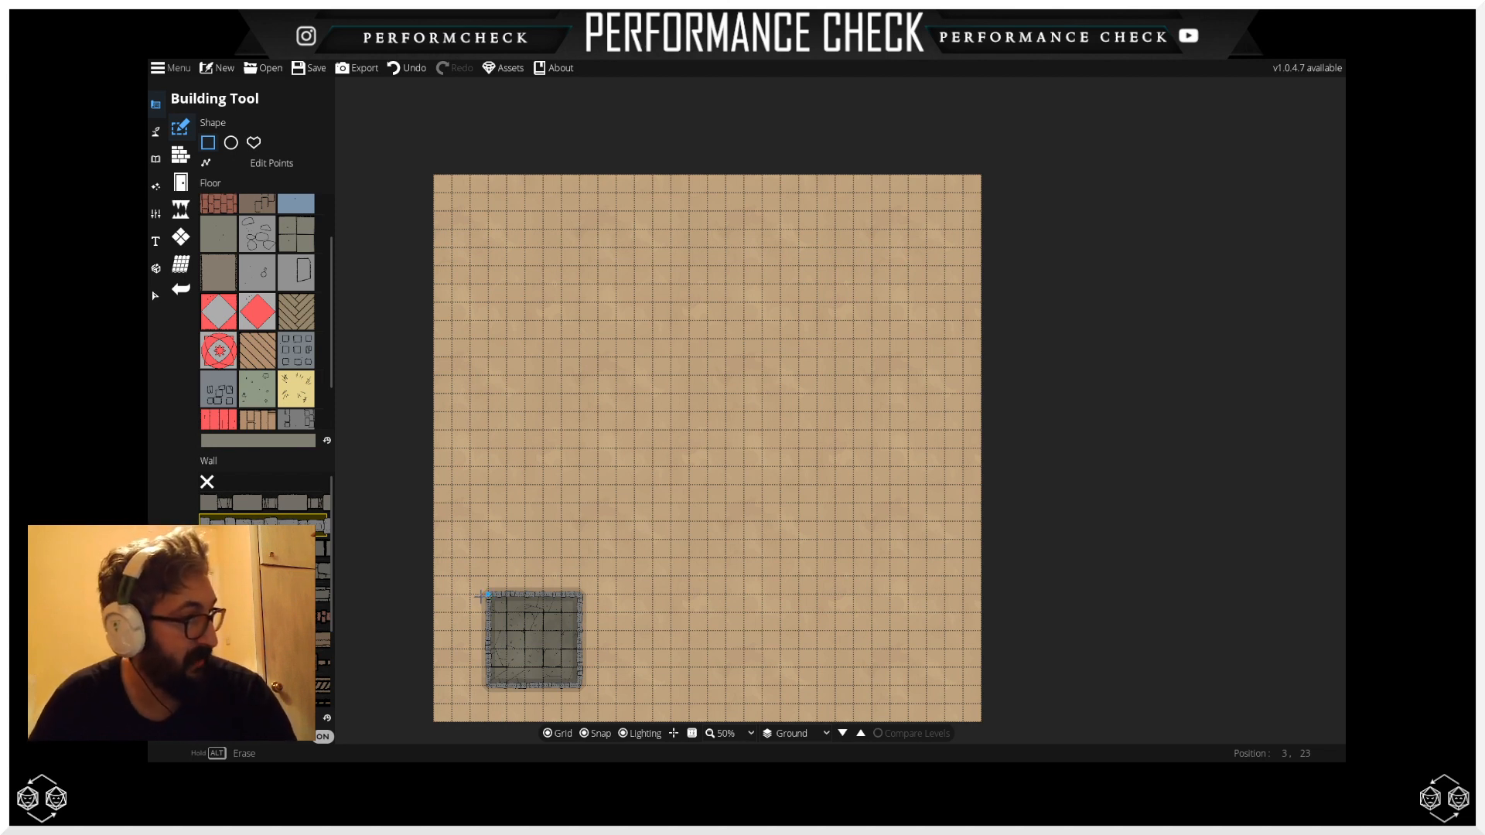
mouse_move(487, 595)
left_mouse_down()
mouse_move(504, 685)
mouse_move(577, 683)
left_mouse_up()
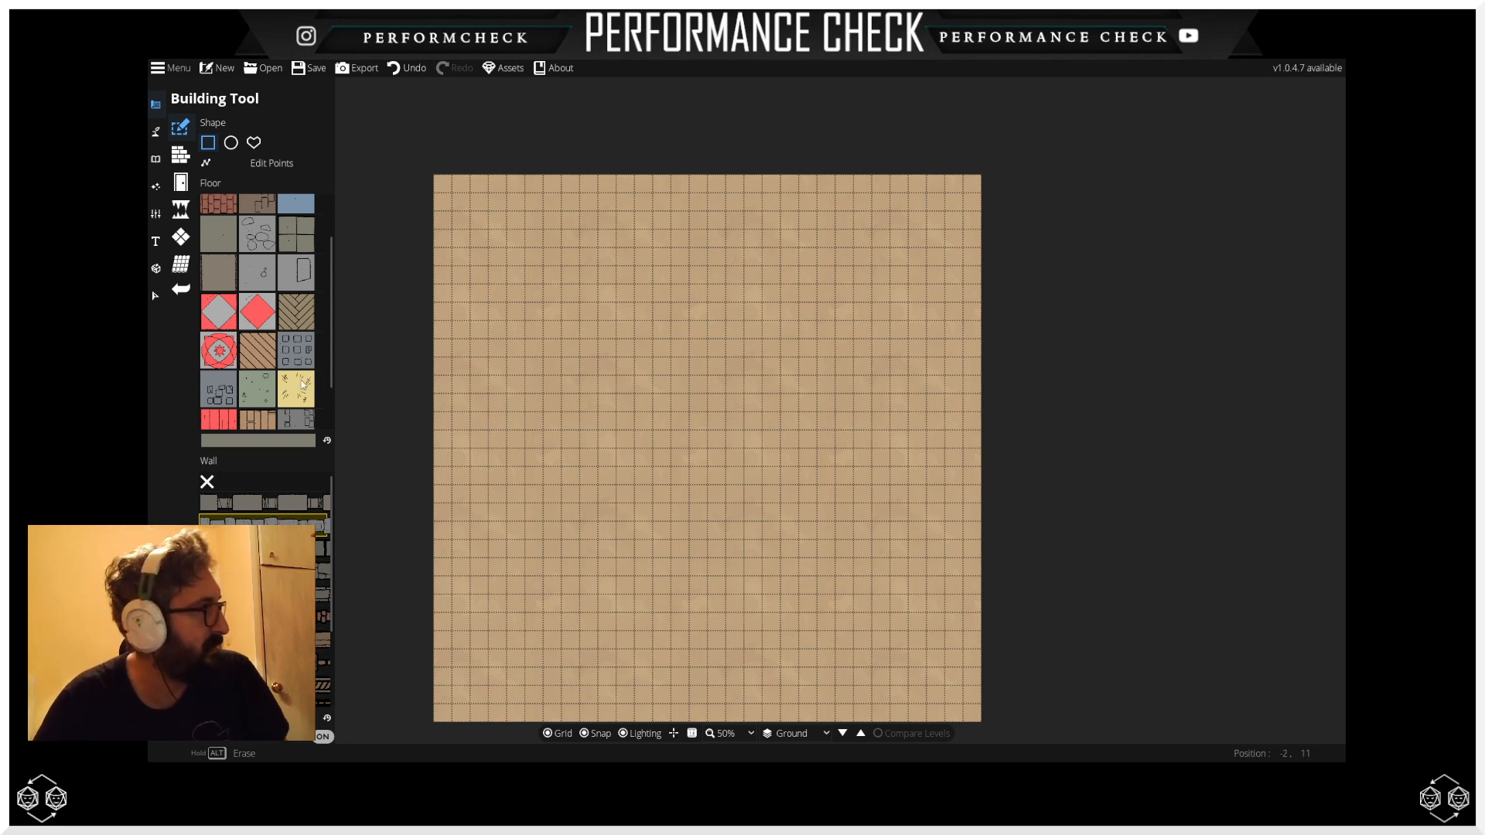
Step: Recolour the selected greyish-green stone tile floor to a bright orange, hex f55f0e
scroll(302, 383, "up", 2)
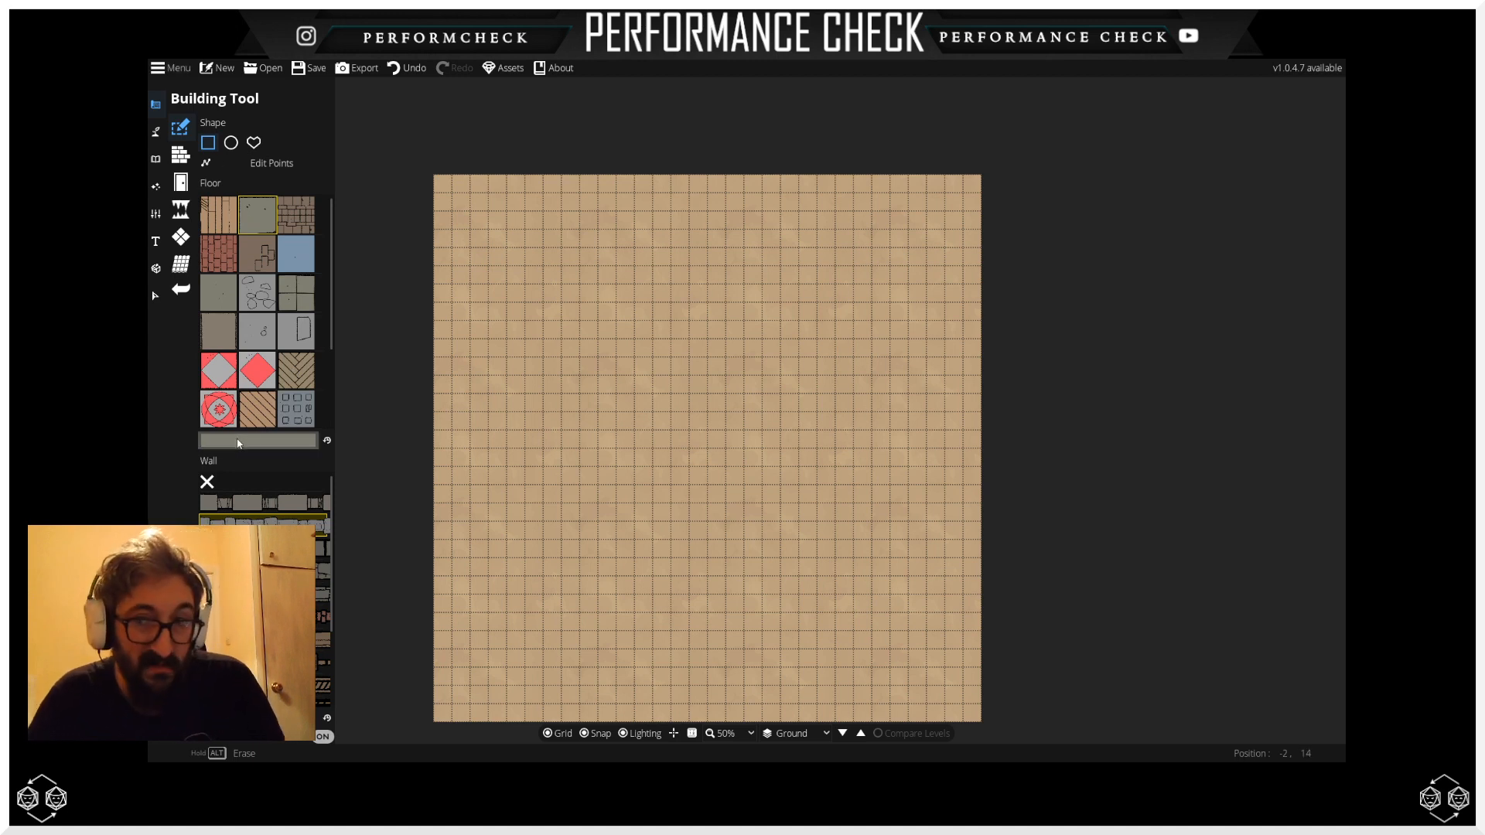
scroll(242, 388, "down", 1)
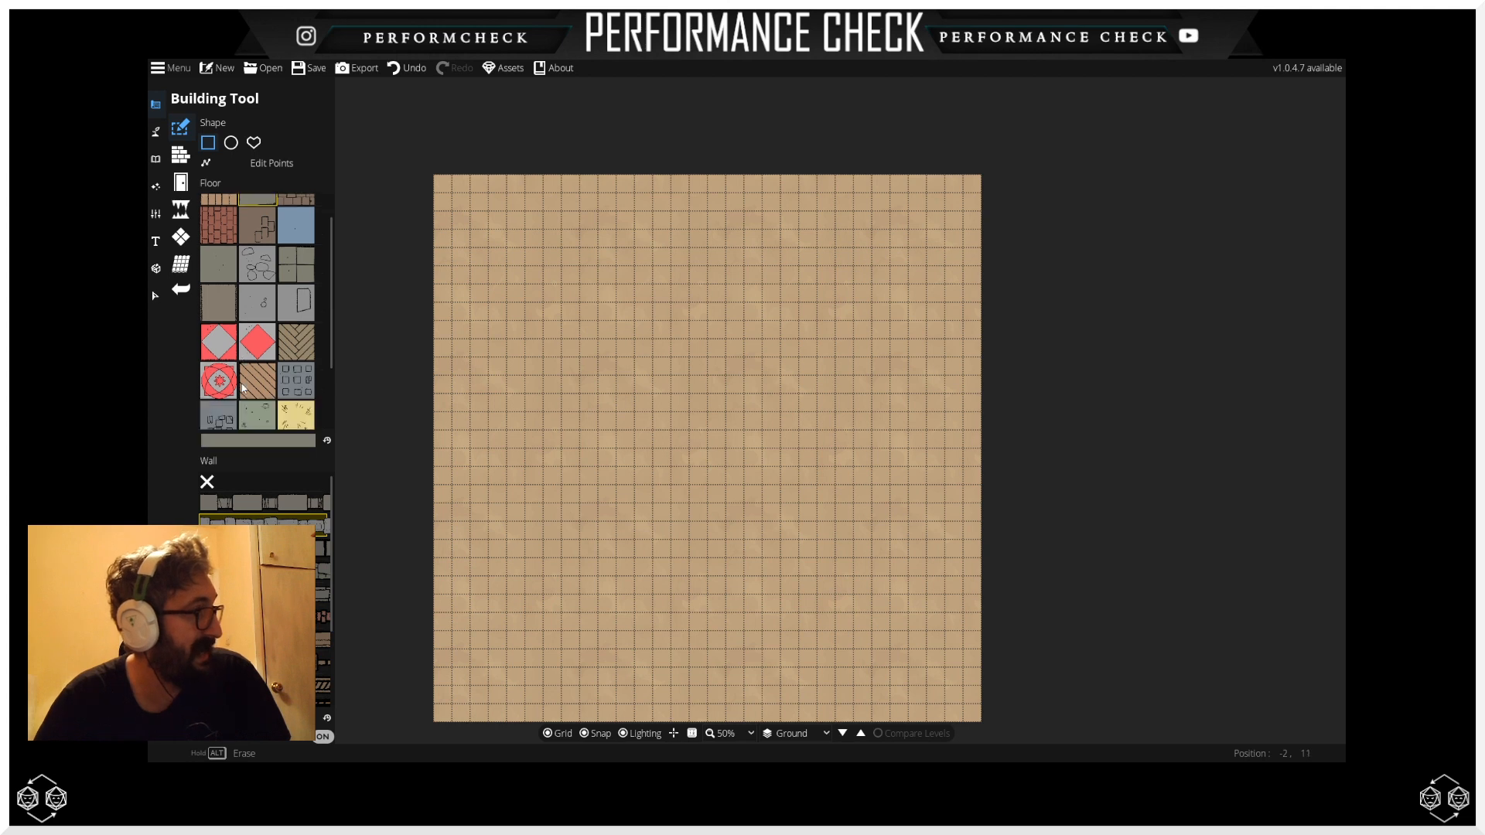
scroll(242, 388, "up", 1)
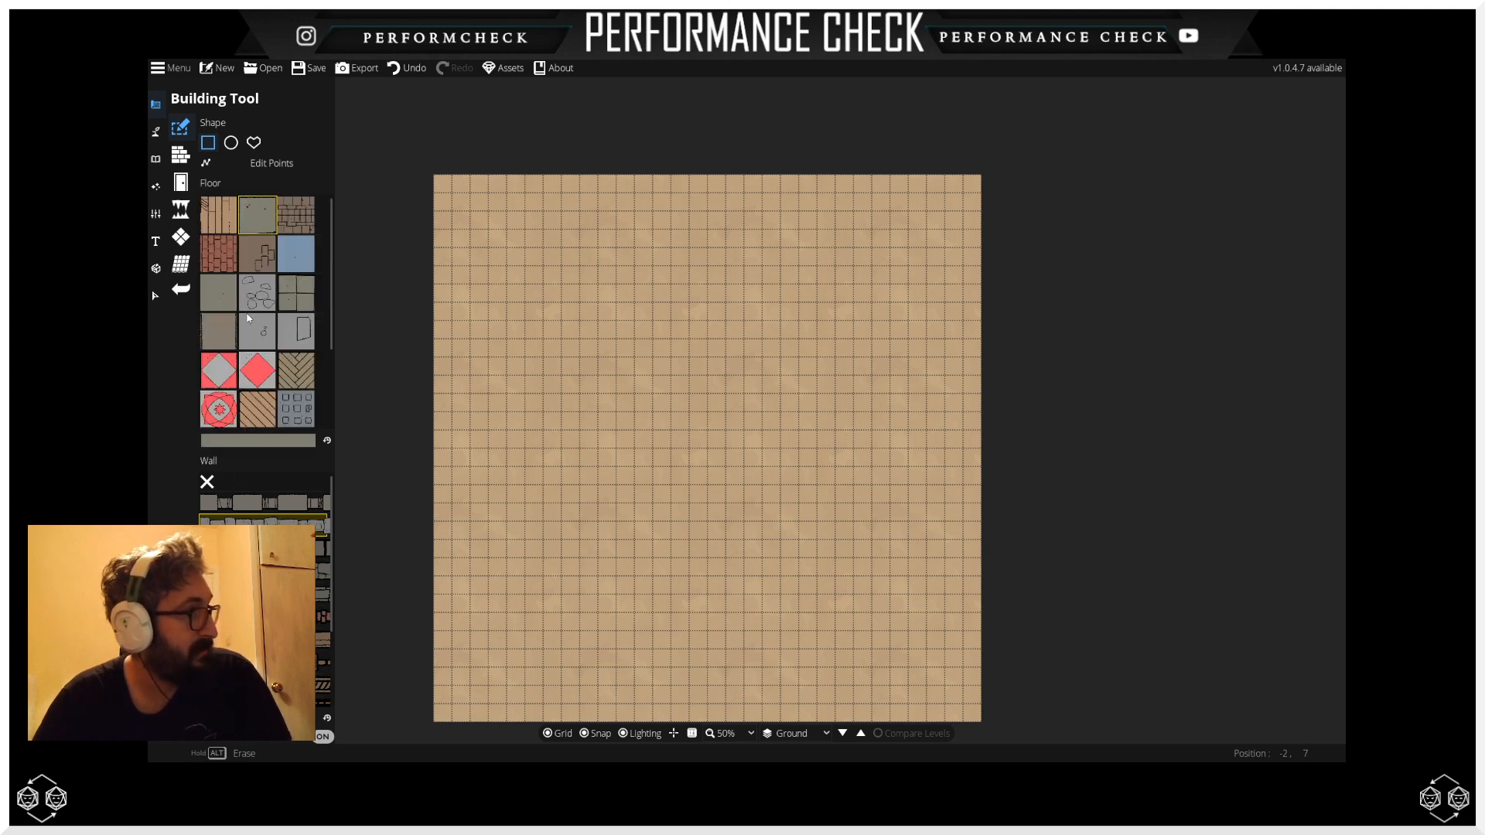
left_click(269, 443)
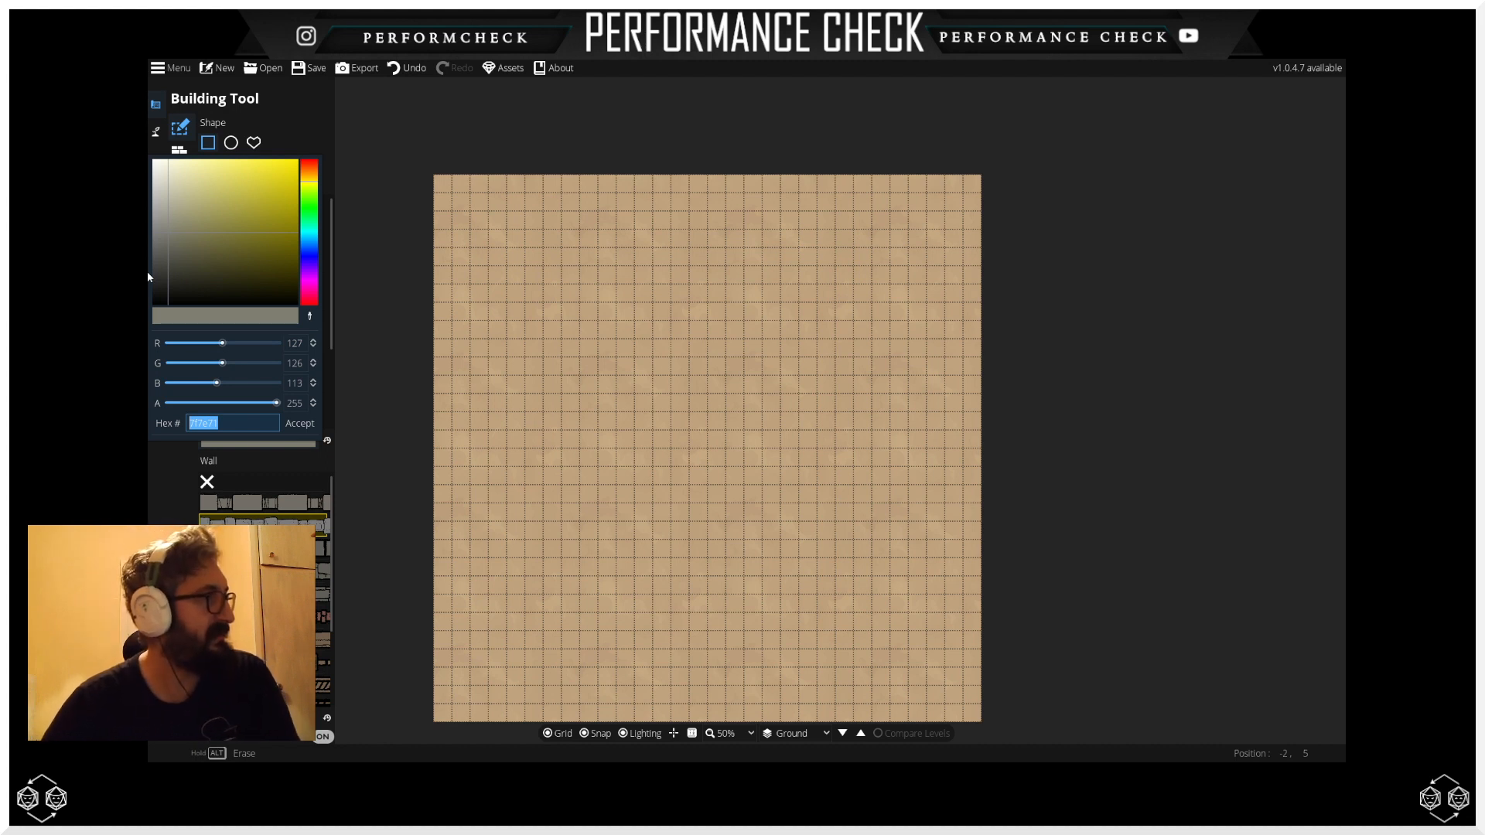
left_click(311, 177)
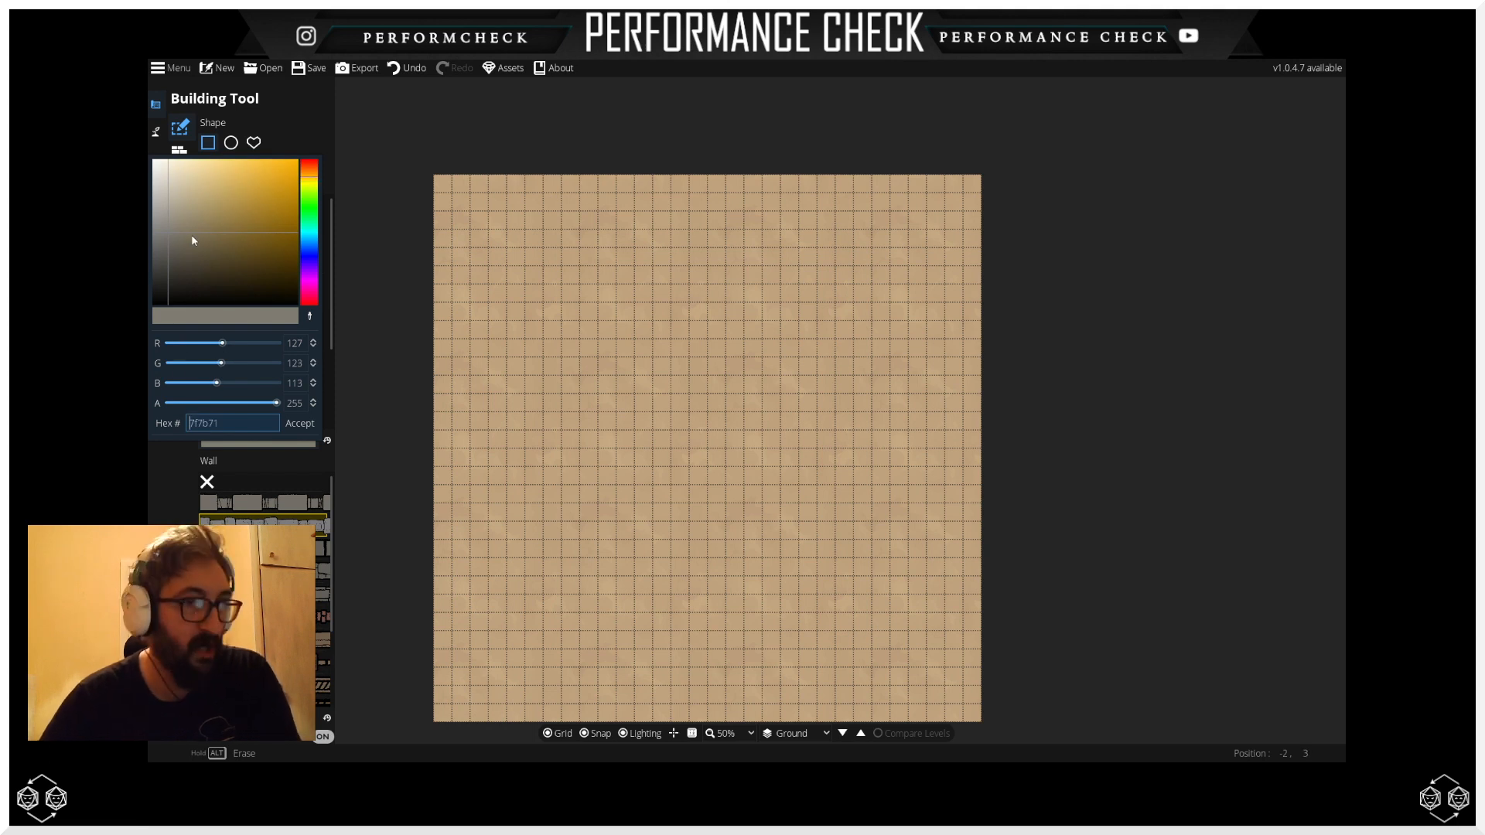
left_click_drag(202, 228, 291, 188)
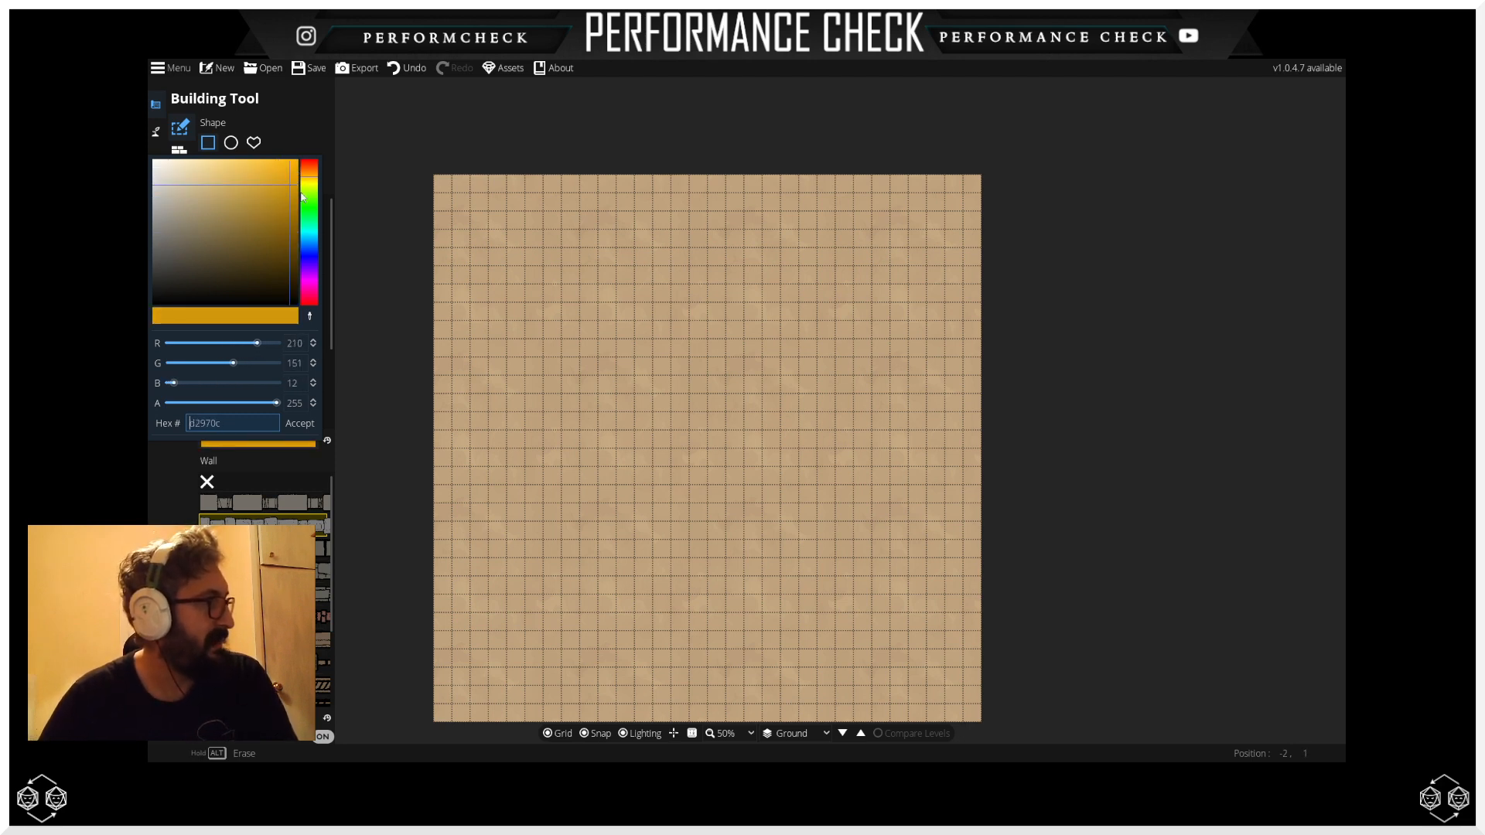
left_click(314, 173)
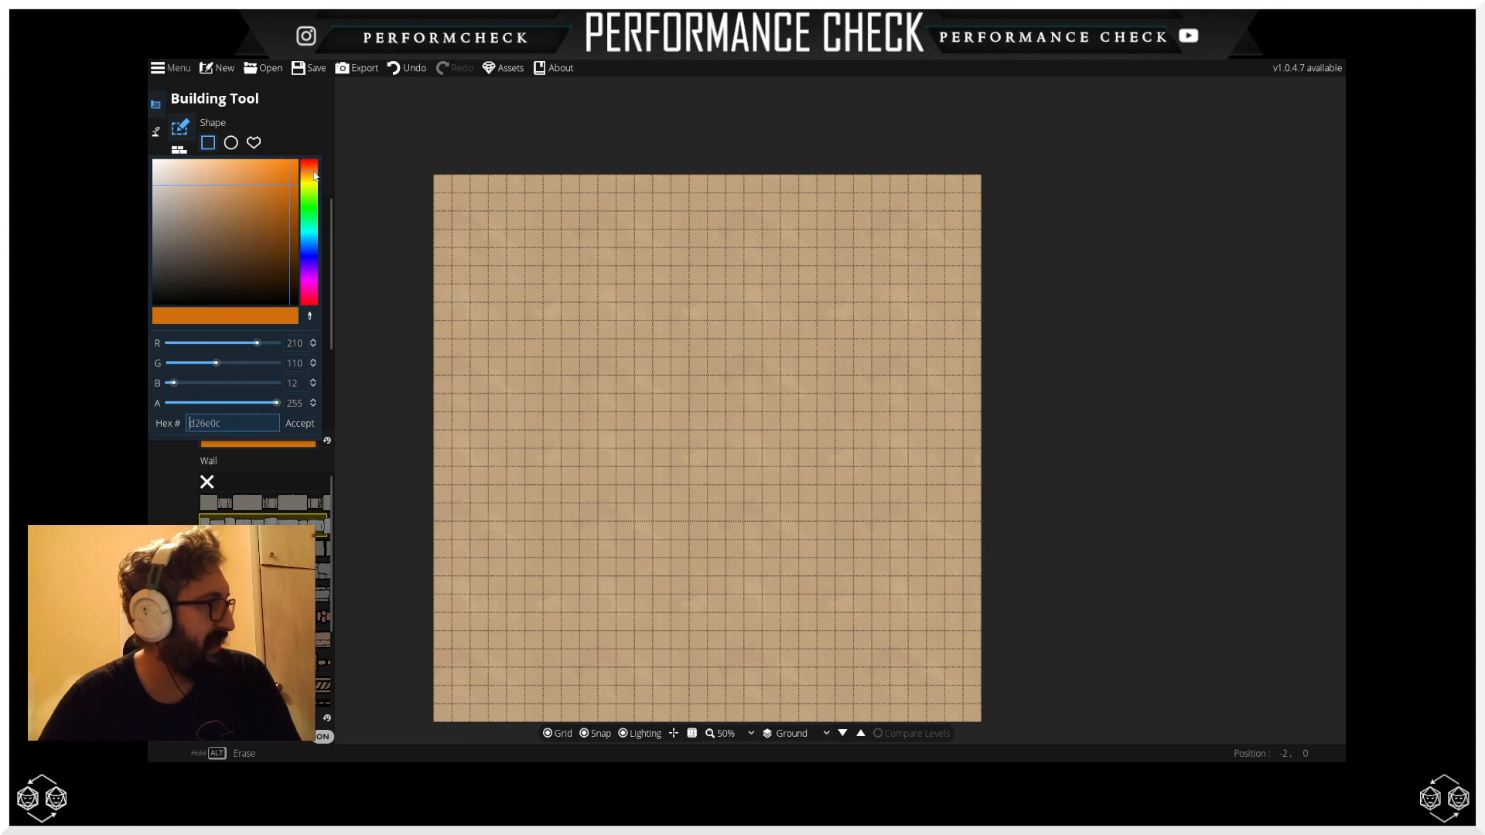
left_click_drag(291, 184, 290, 171)
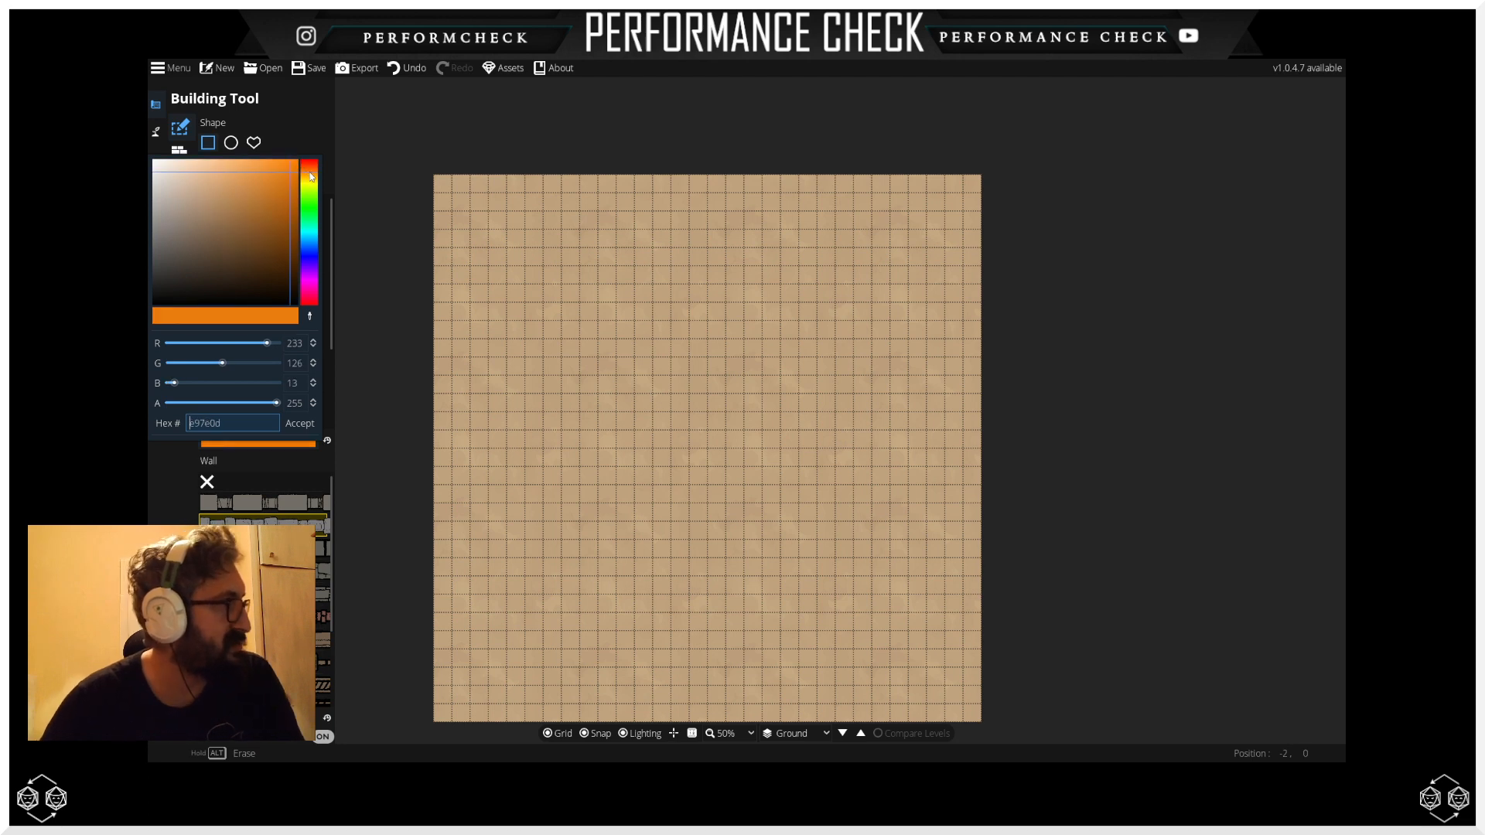
left_click(310, 178)
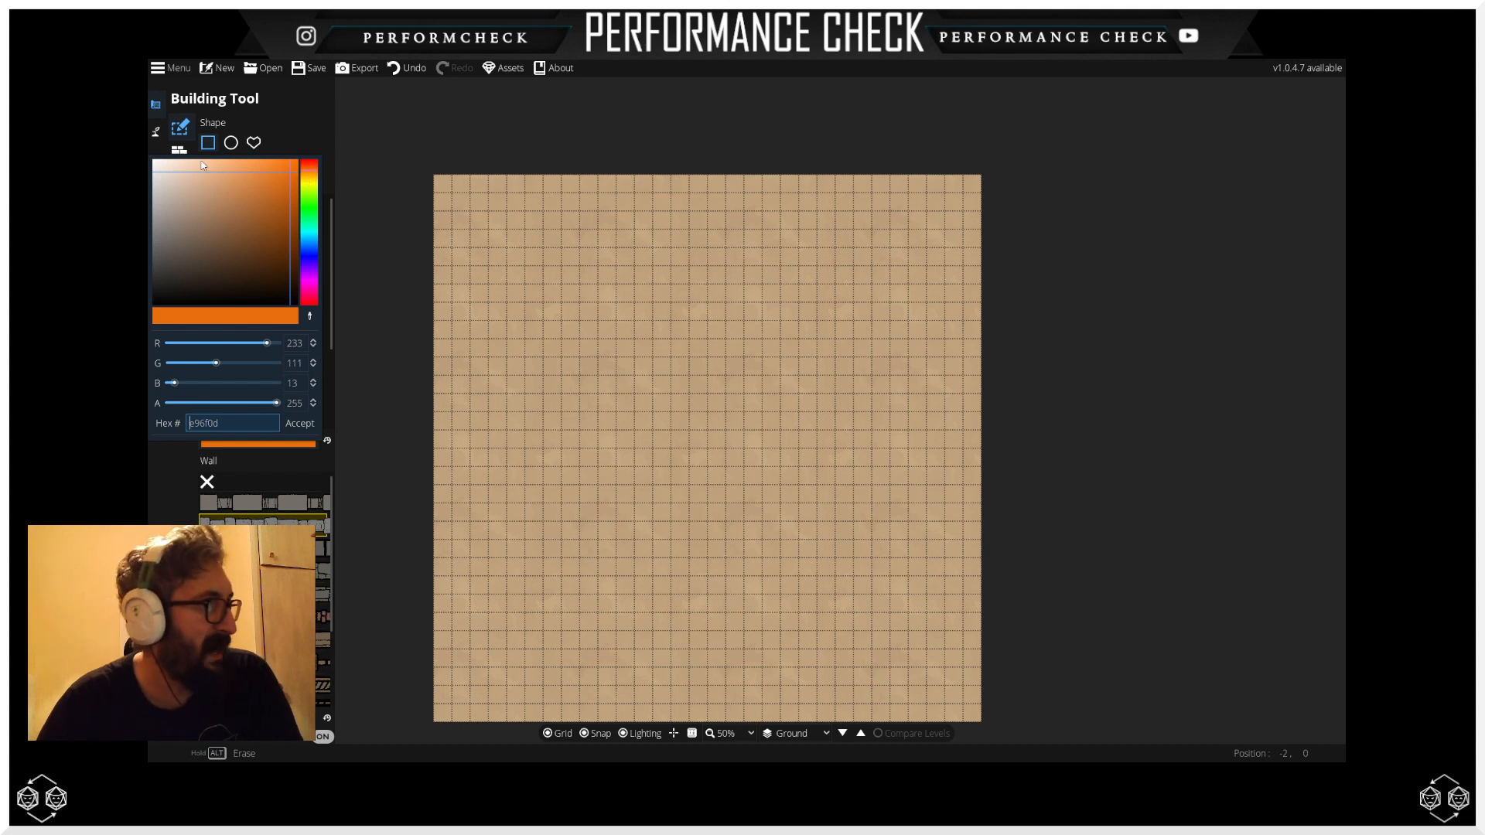
left_click_drag(279, 182, 301, 161)
left_click(310, 173)
left_click_drag(288, 177, 291, 171)
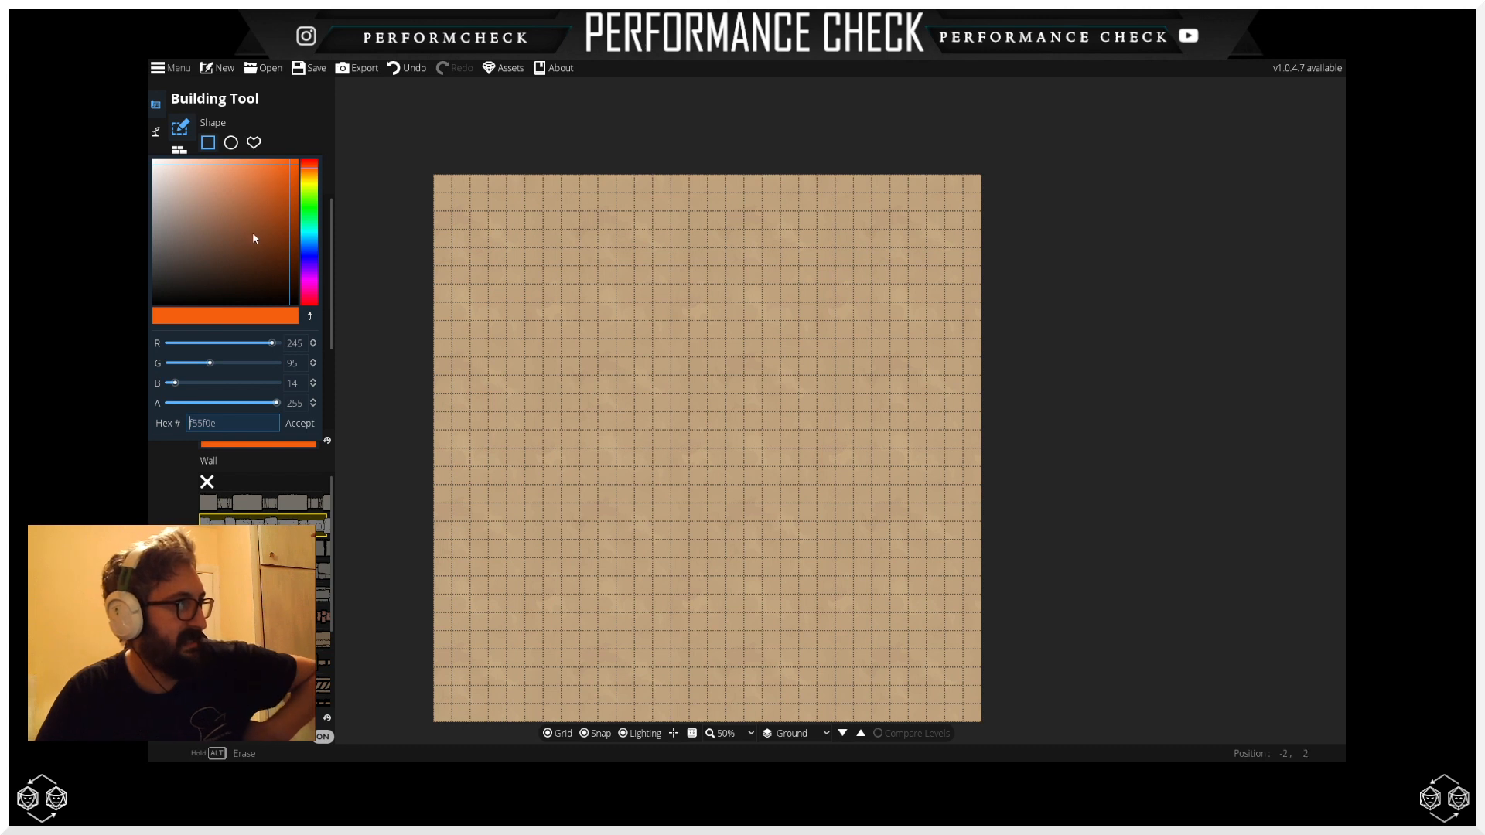
left_click(300, 423)
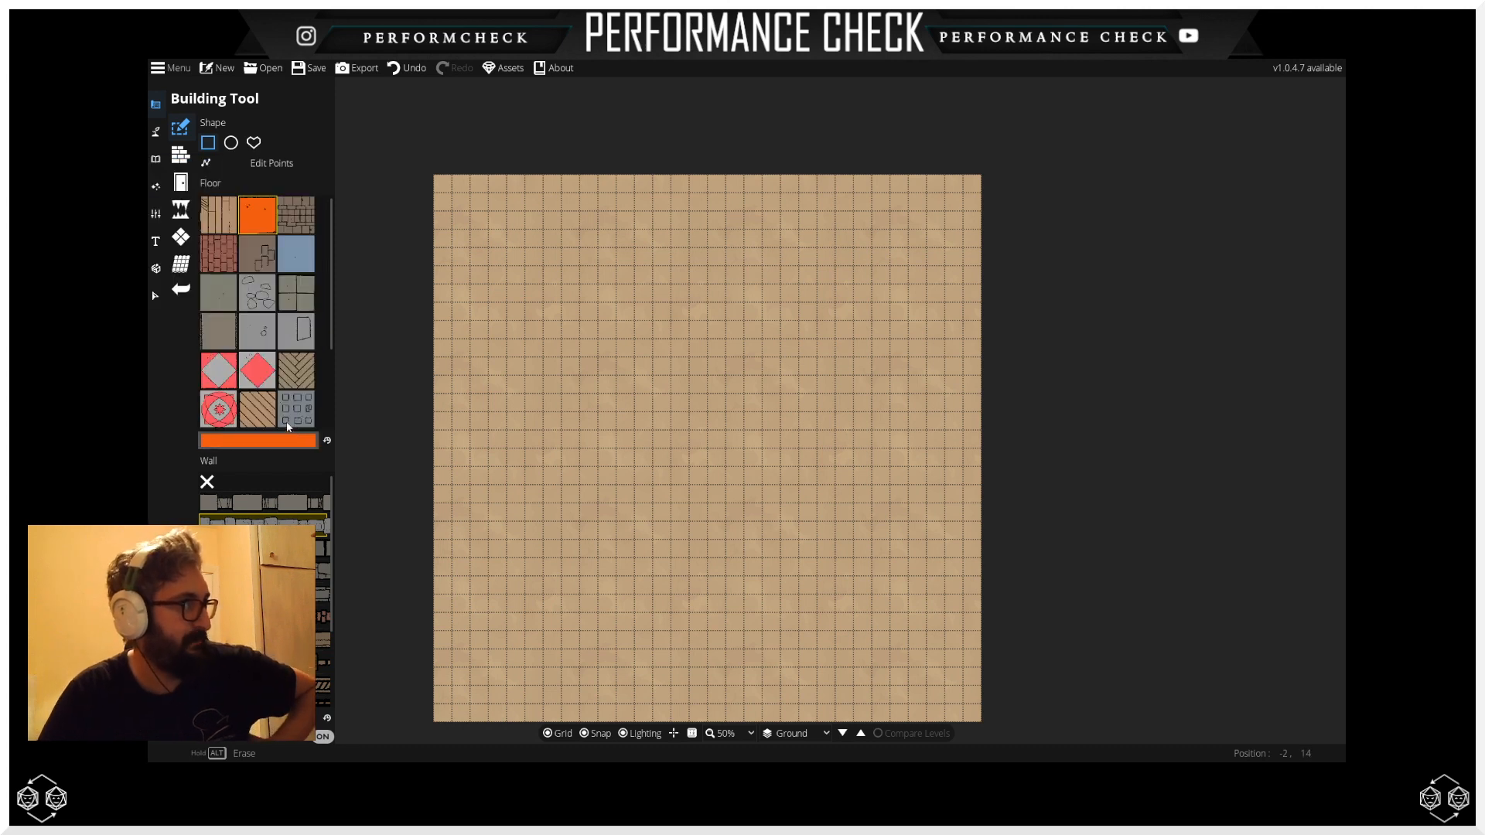
Step: Set the building wall colour to pale yellow and draw a 5 by 5 square building near the map's southwest corner
scroll(255, 504, "down", 1)
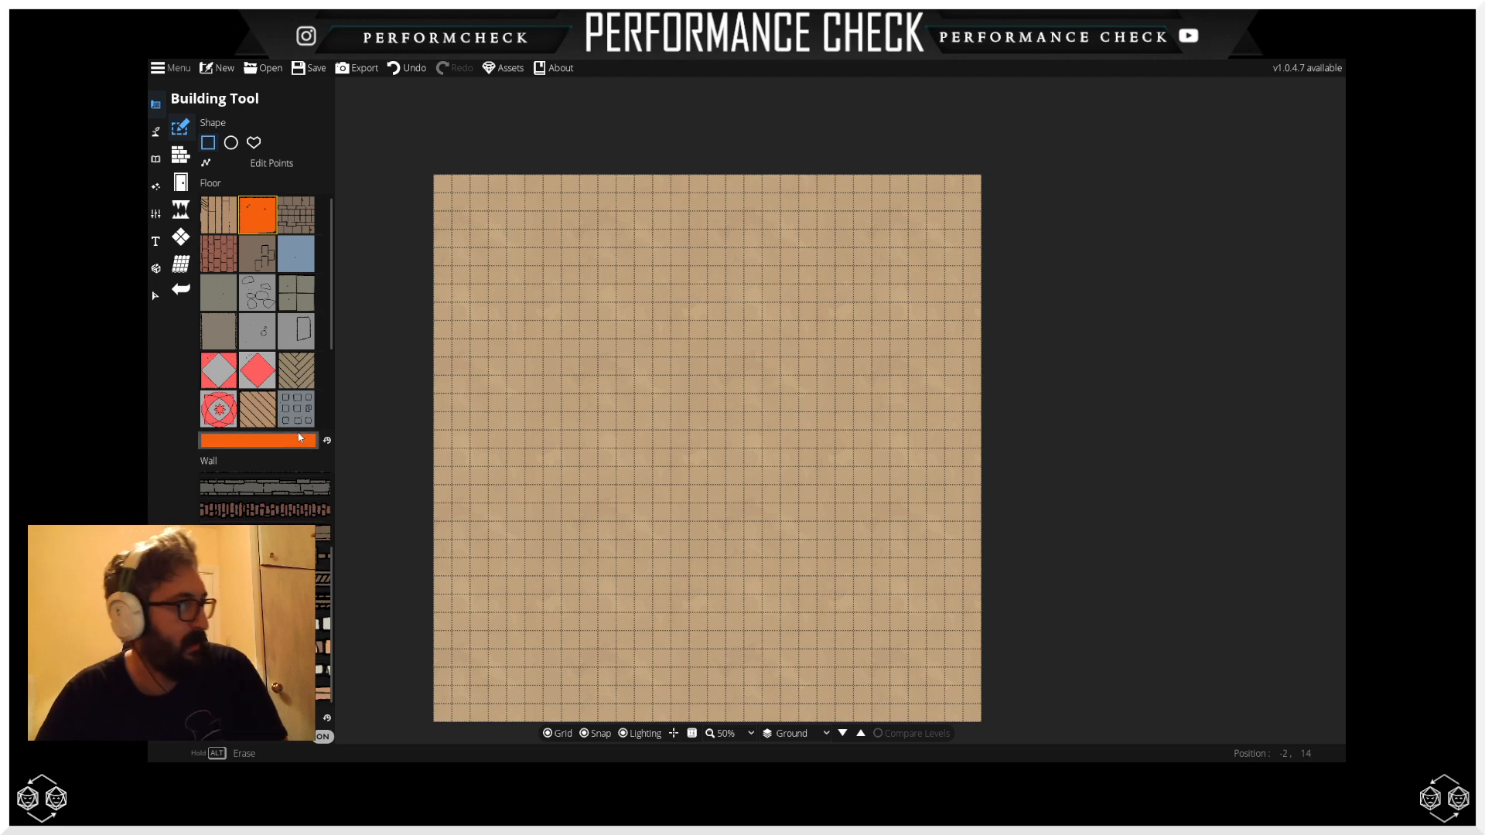
left_click(256, 718)
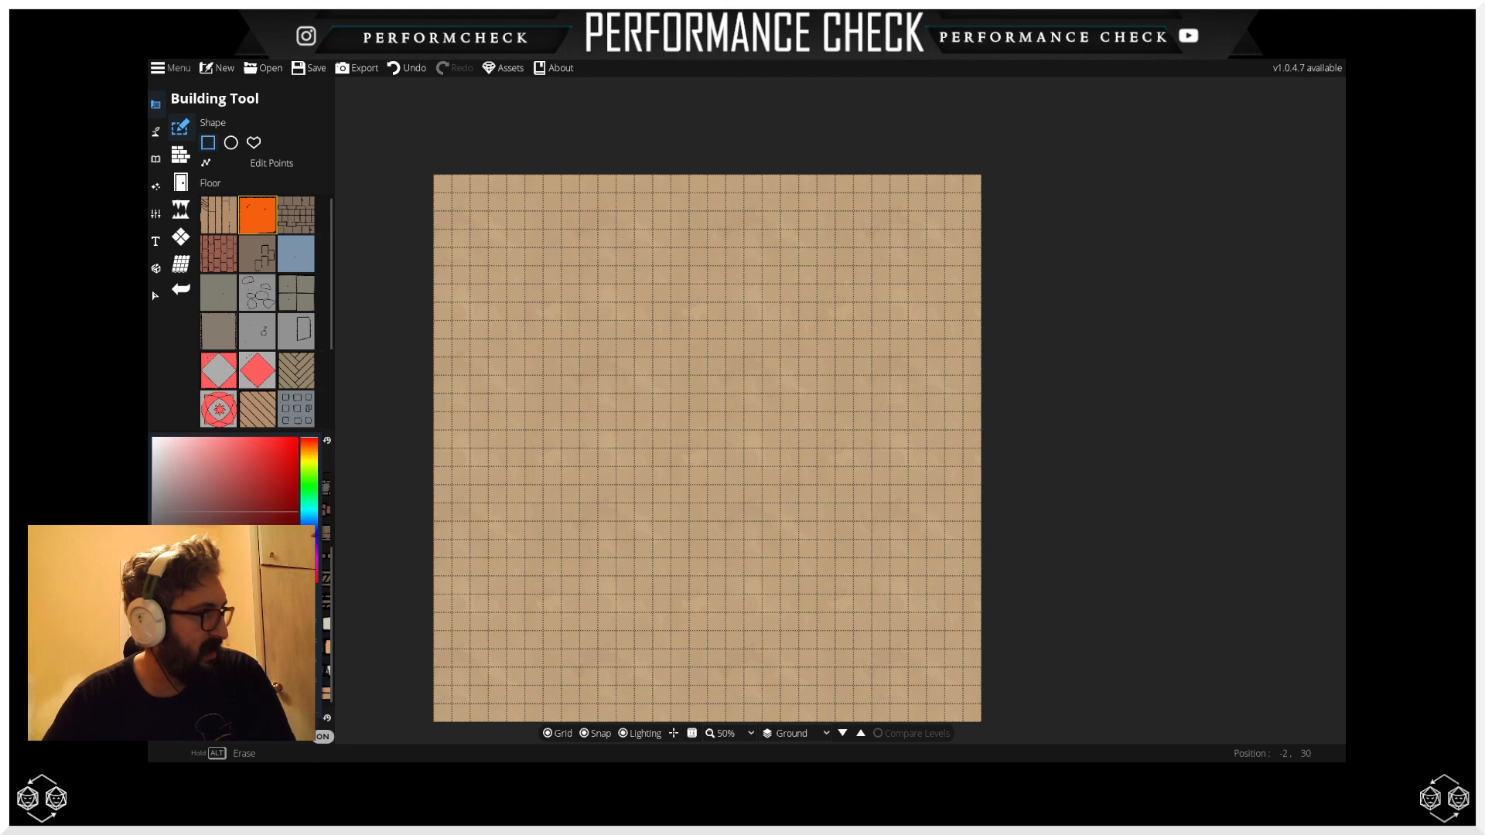
left_click(311, 446)
left_click_drag(311, 446, 314, 444)
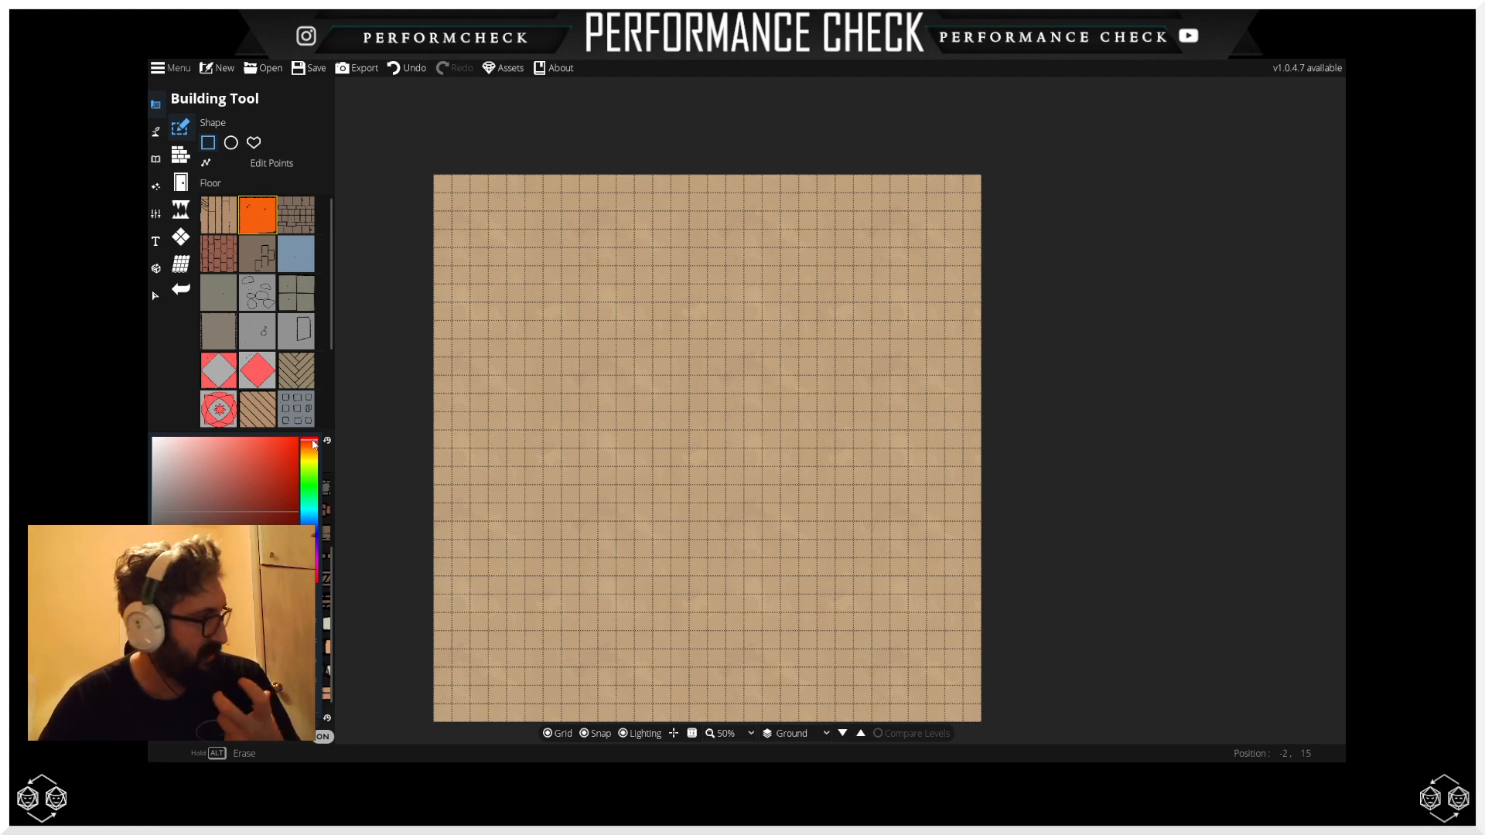
mouse_move(314, 447)
left_mouse_down()
mouse_move(313, 554)
mouse_move(316, 449)
left_mouse_up()
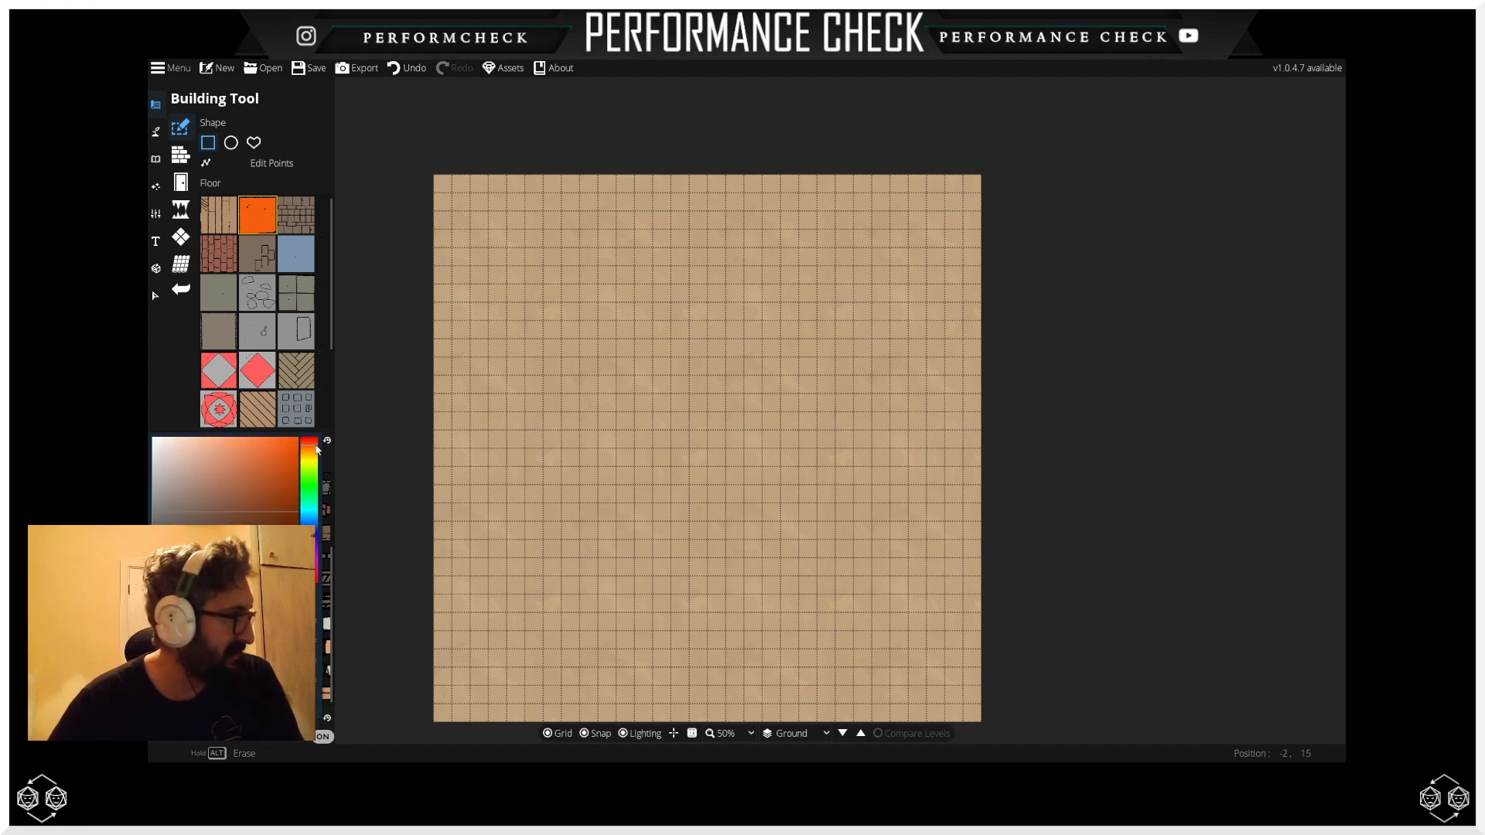
left_click(272, 452)
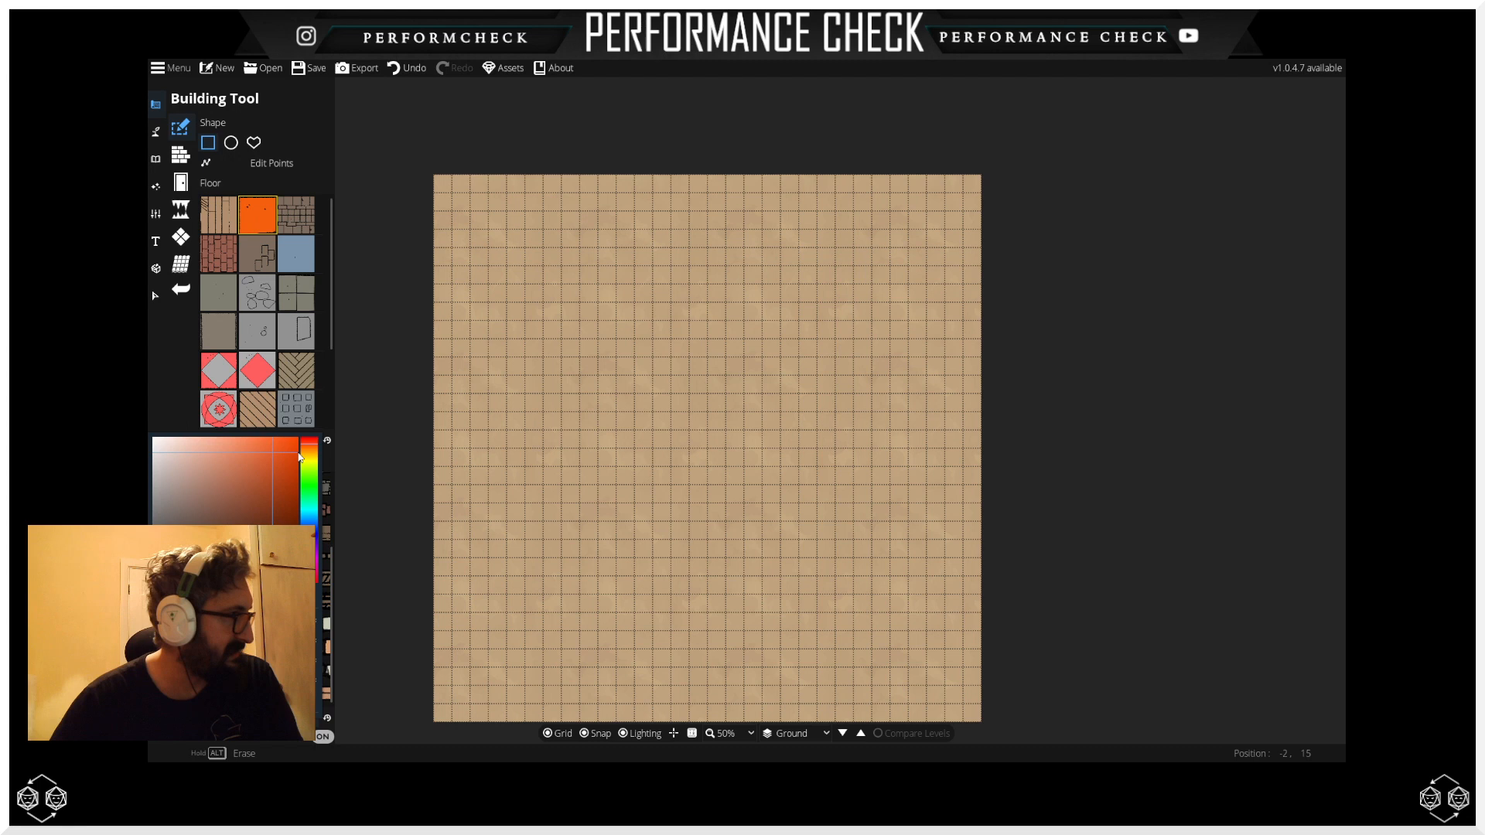
left_click_drag(314, 453, 314, 459)
left_click(252, 452)
left_click(214, 455)
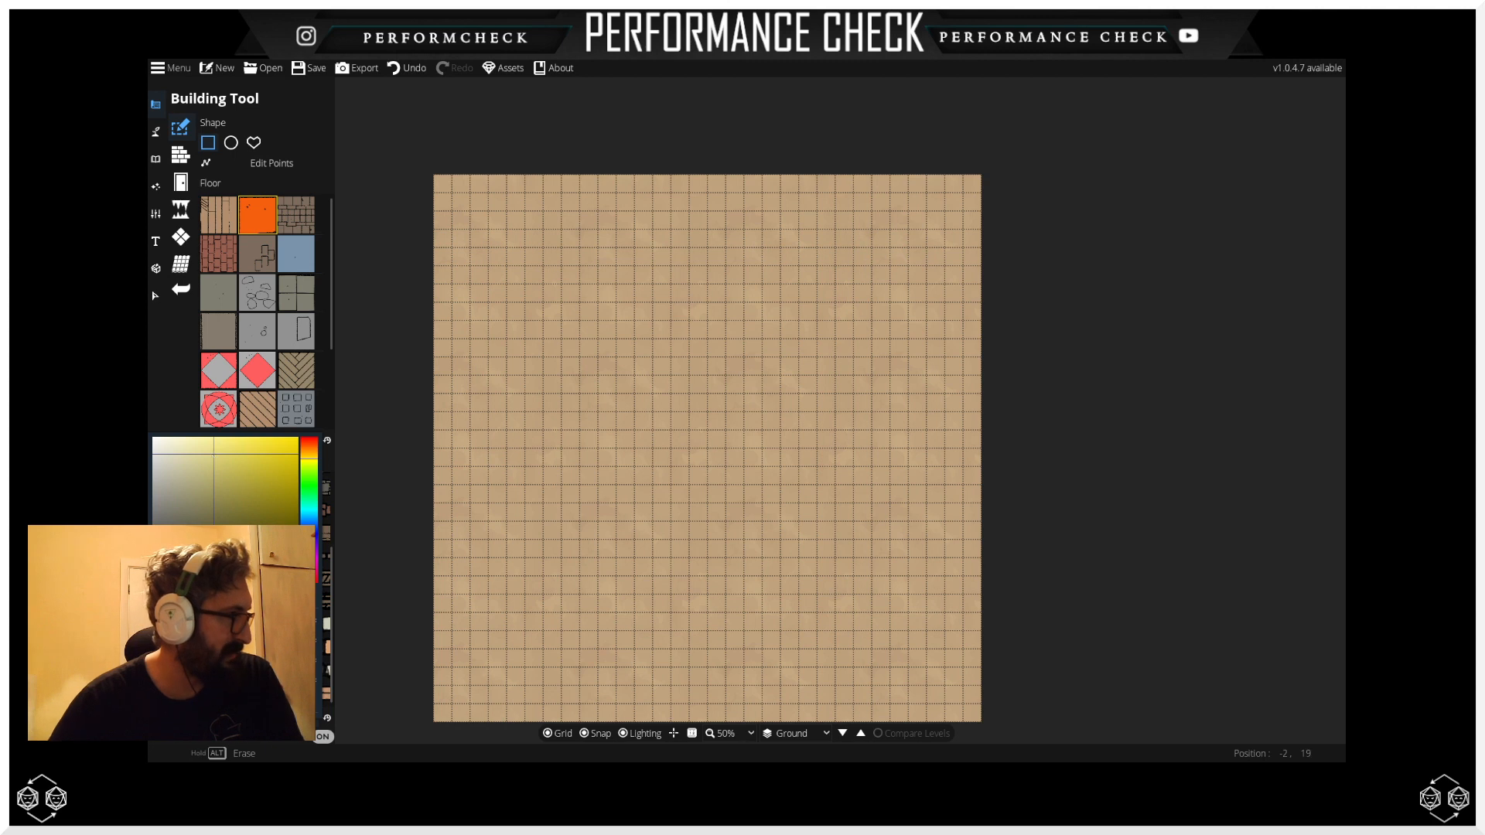
left_click(317, 708)
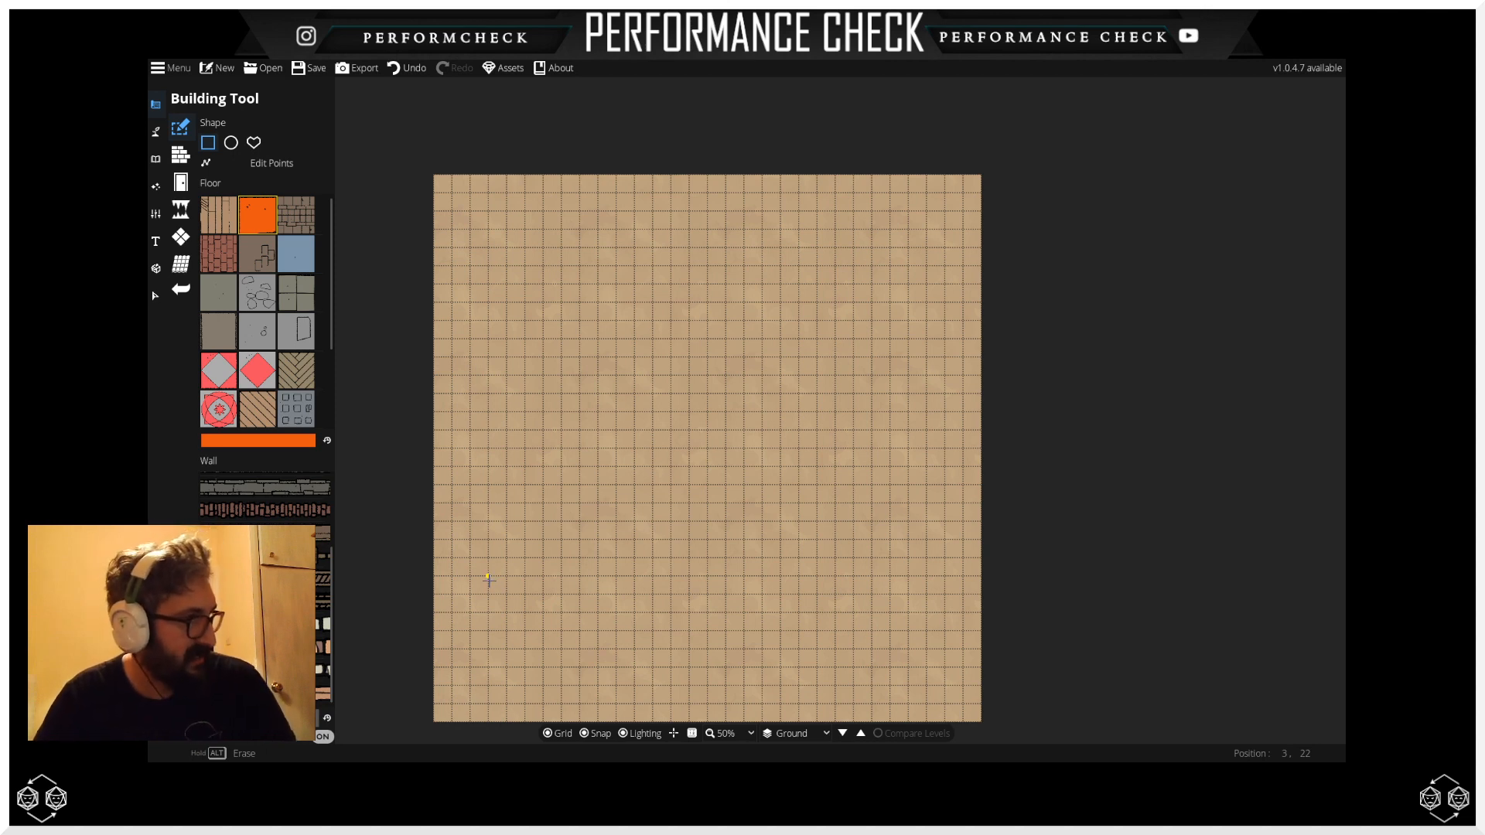
left_click_drag(486, 680, 584, 596)
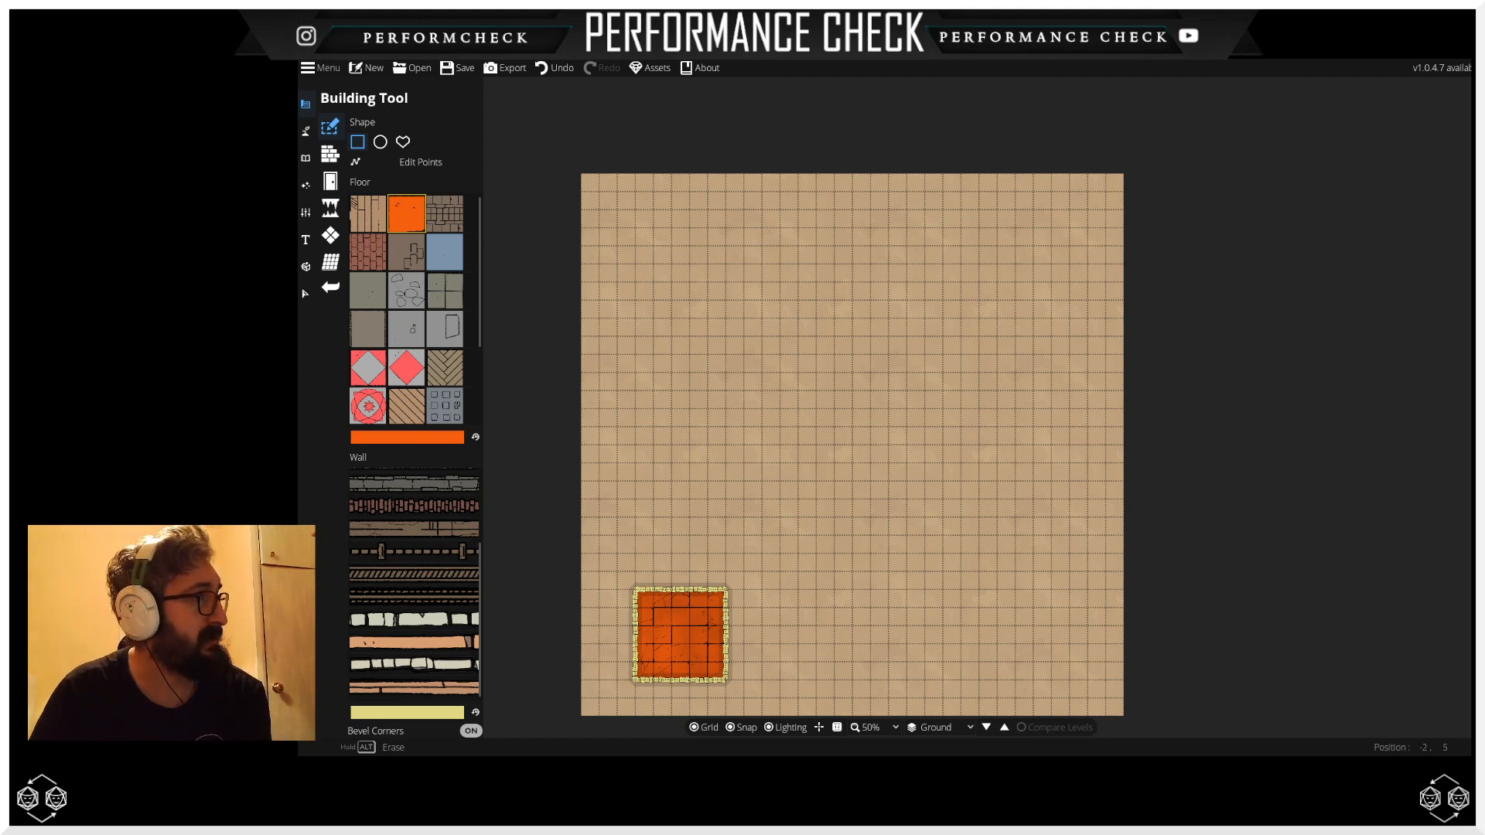
Step: Choose the doorless opening style in the Portal Tool and preview its placement on the building's south wall
left_click(330, 154)
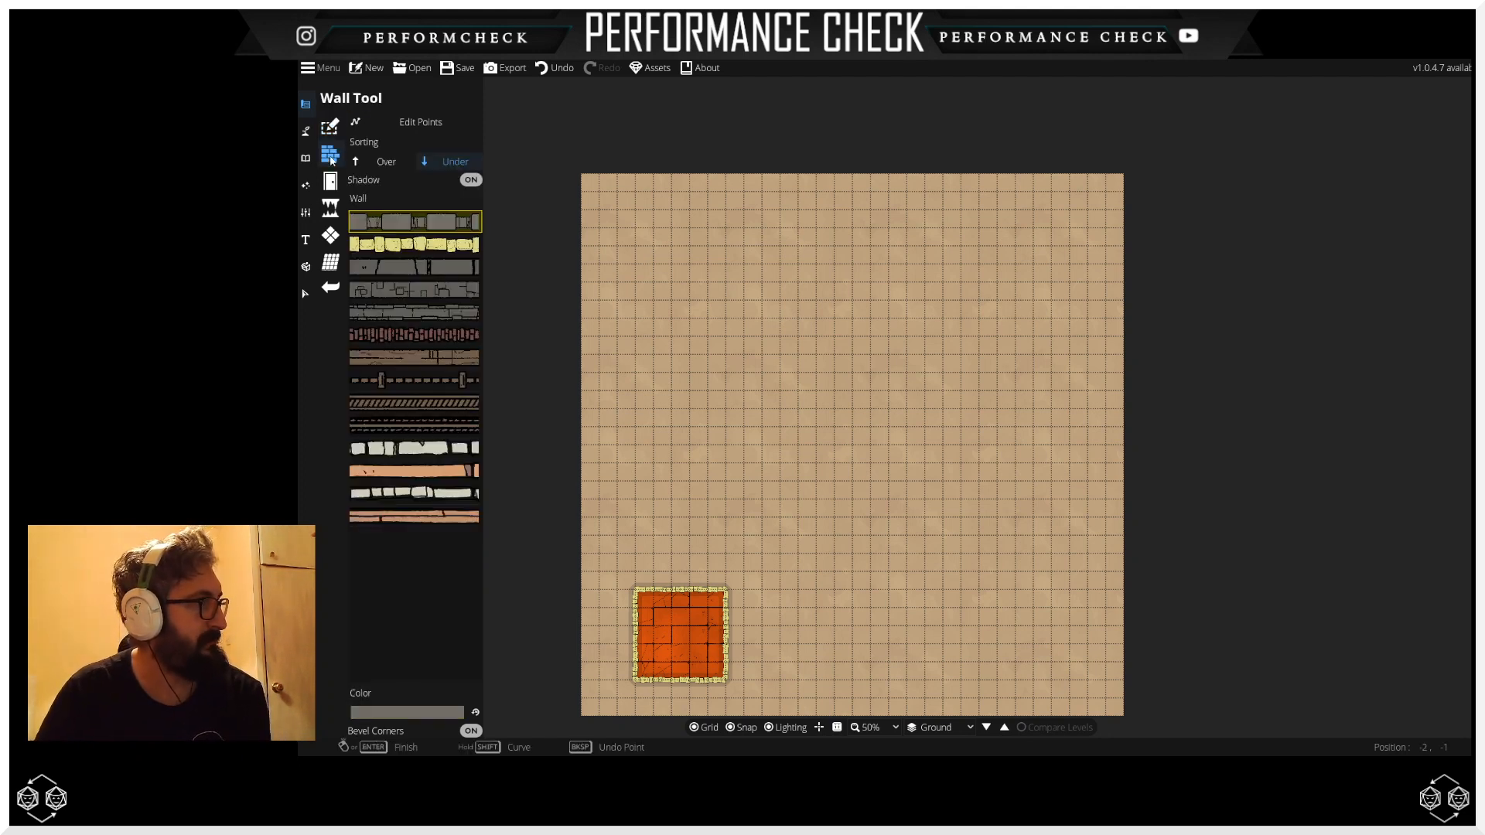
left_click(330, 207)
left_click(330, 184)
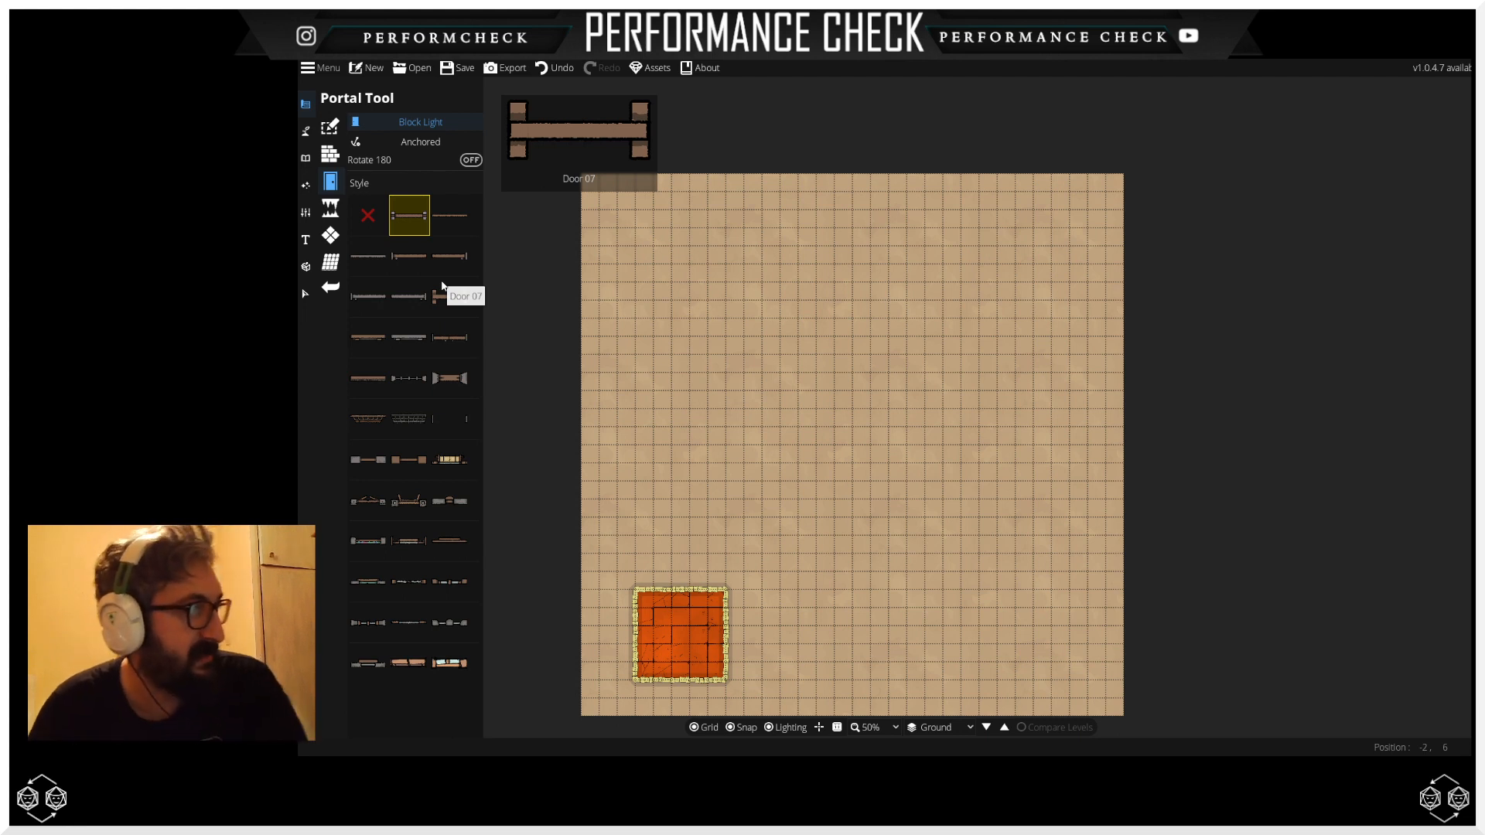
left_click(363, 218)
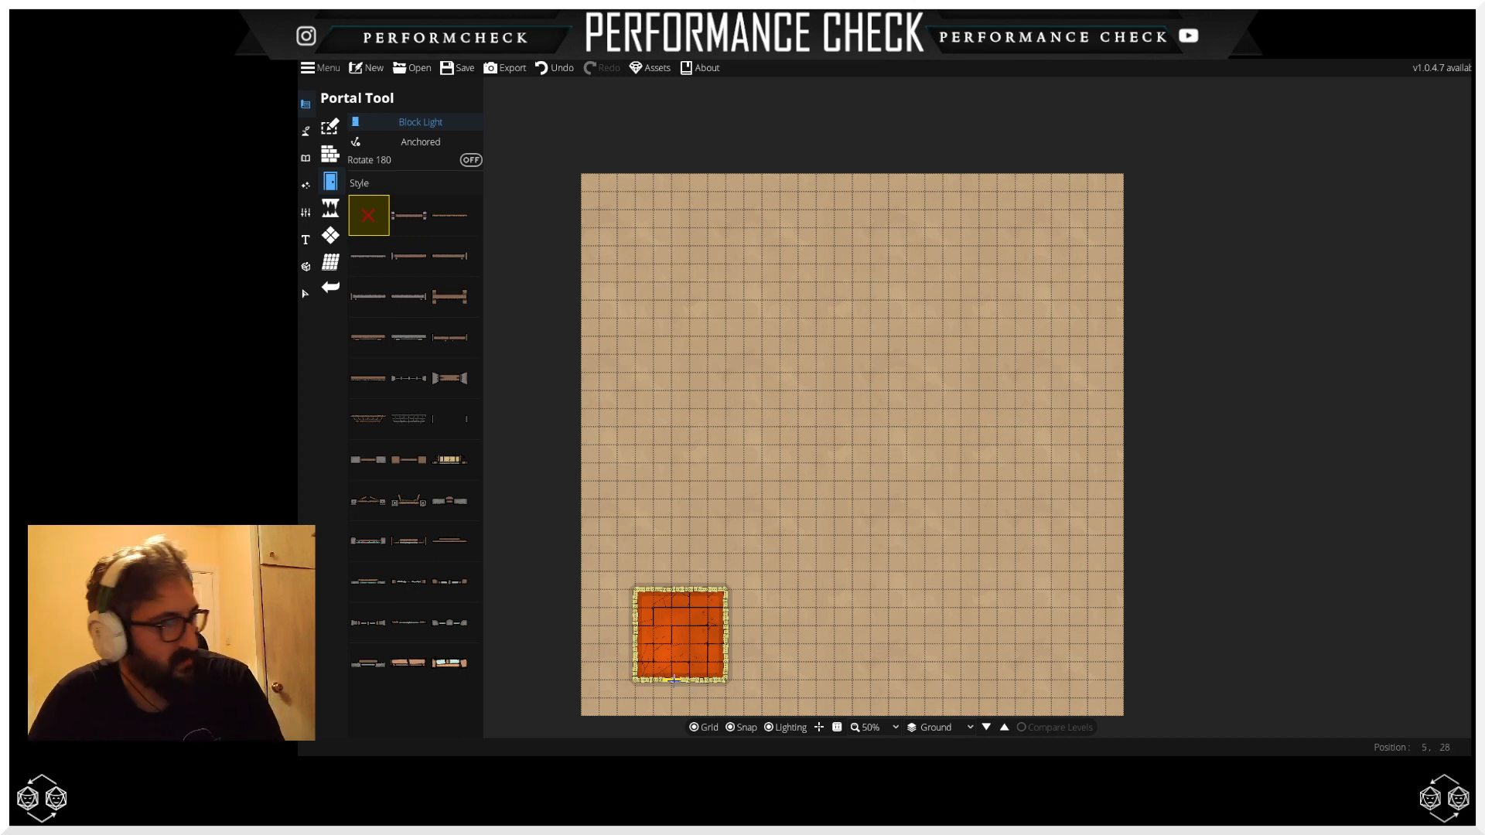
scroll(674, 681, "up", 5)
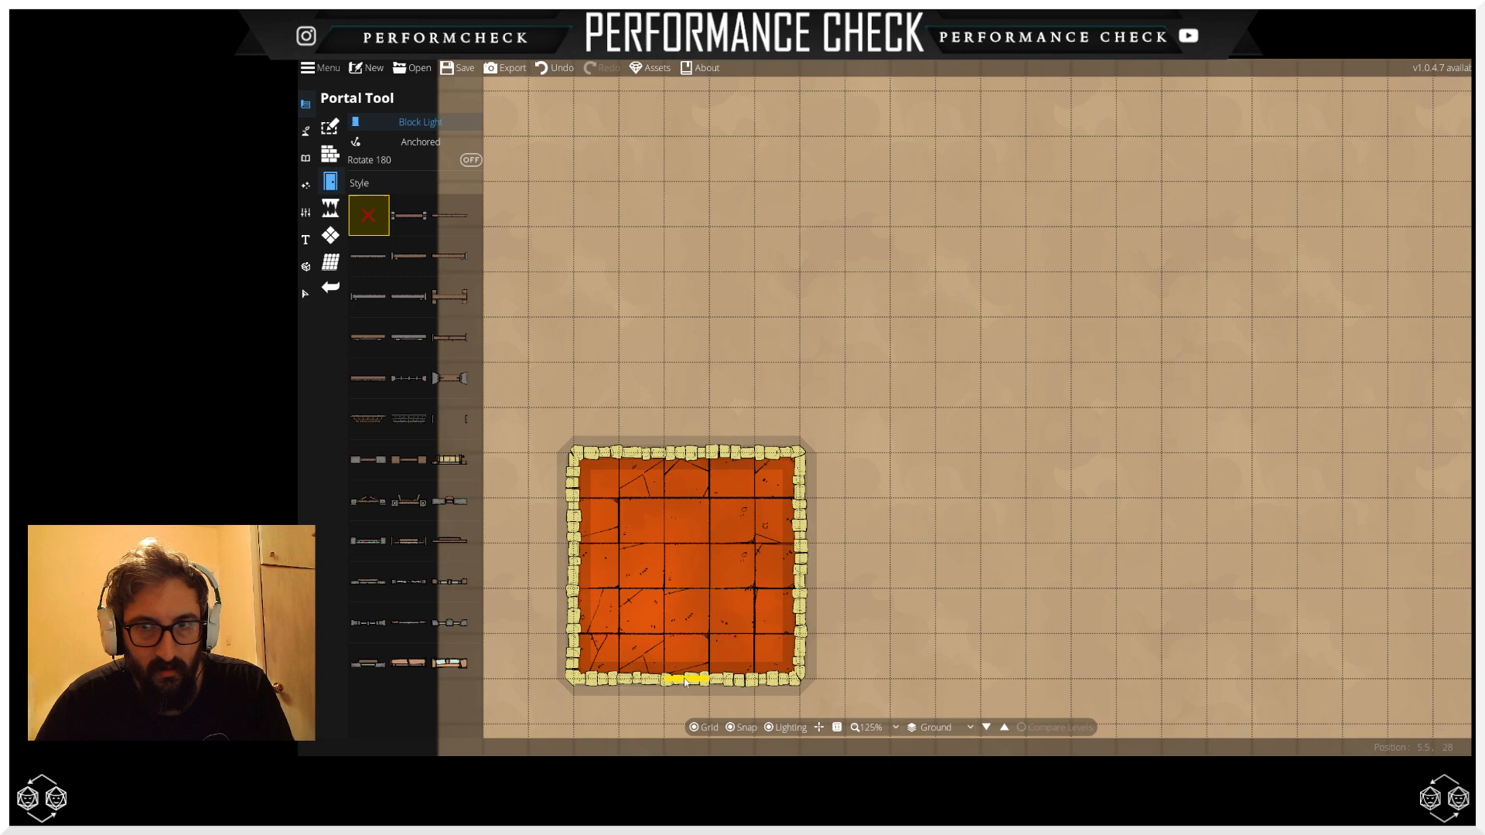
scroll(682, 685, "down", 5)
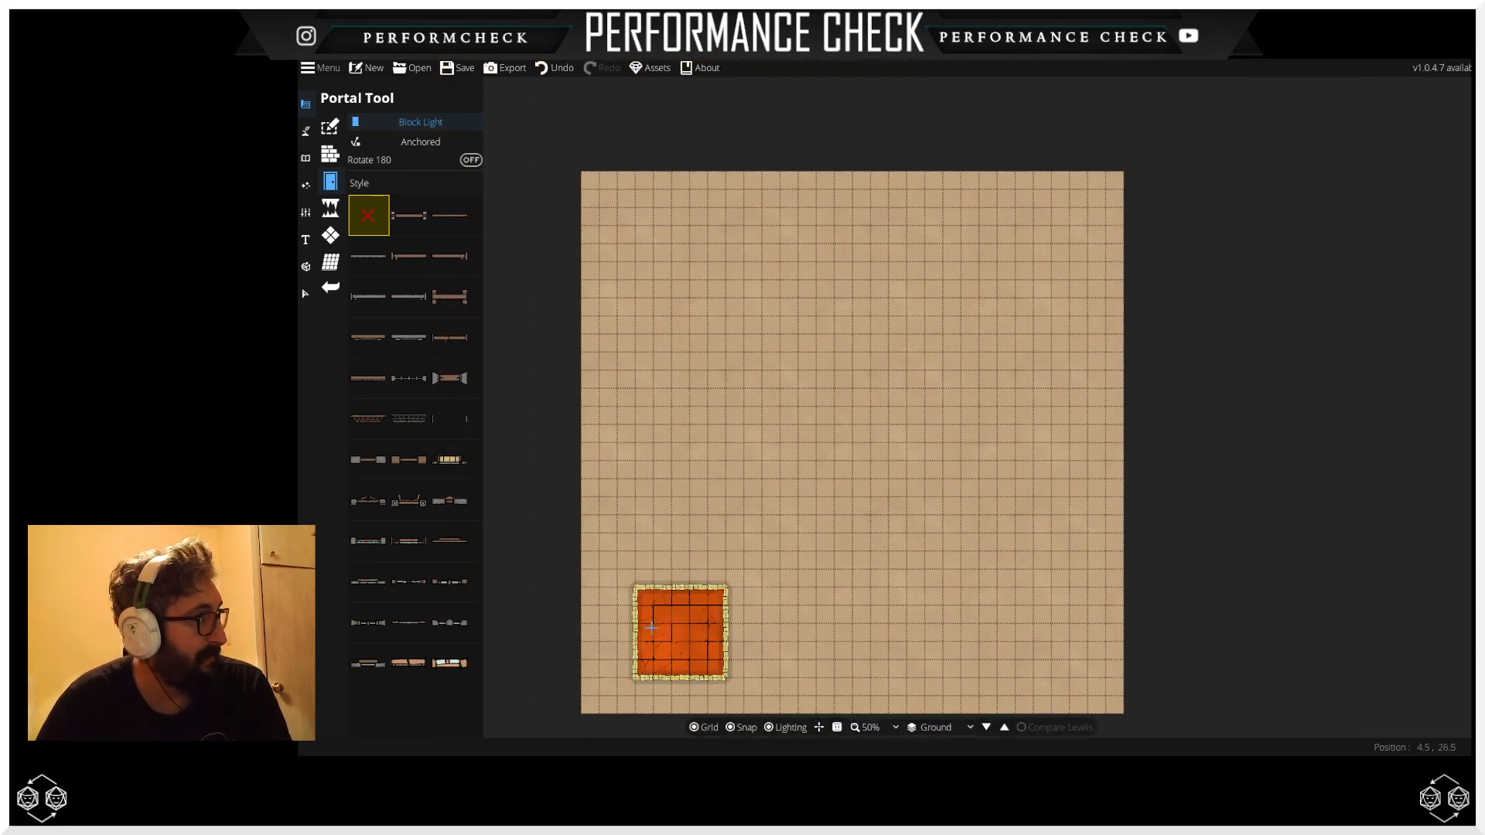
Step: Select the second wall style in the Wall Tool, recolour it bright orange and turn Bevel Corners off
left_click(329, 157)
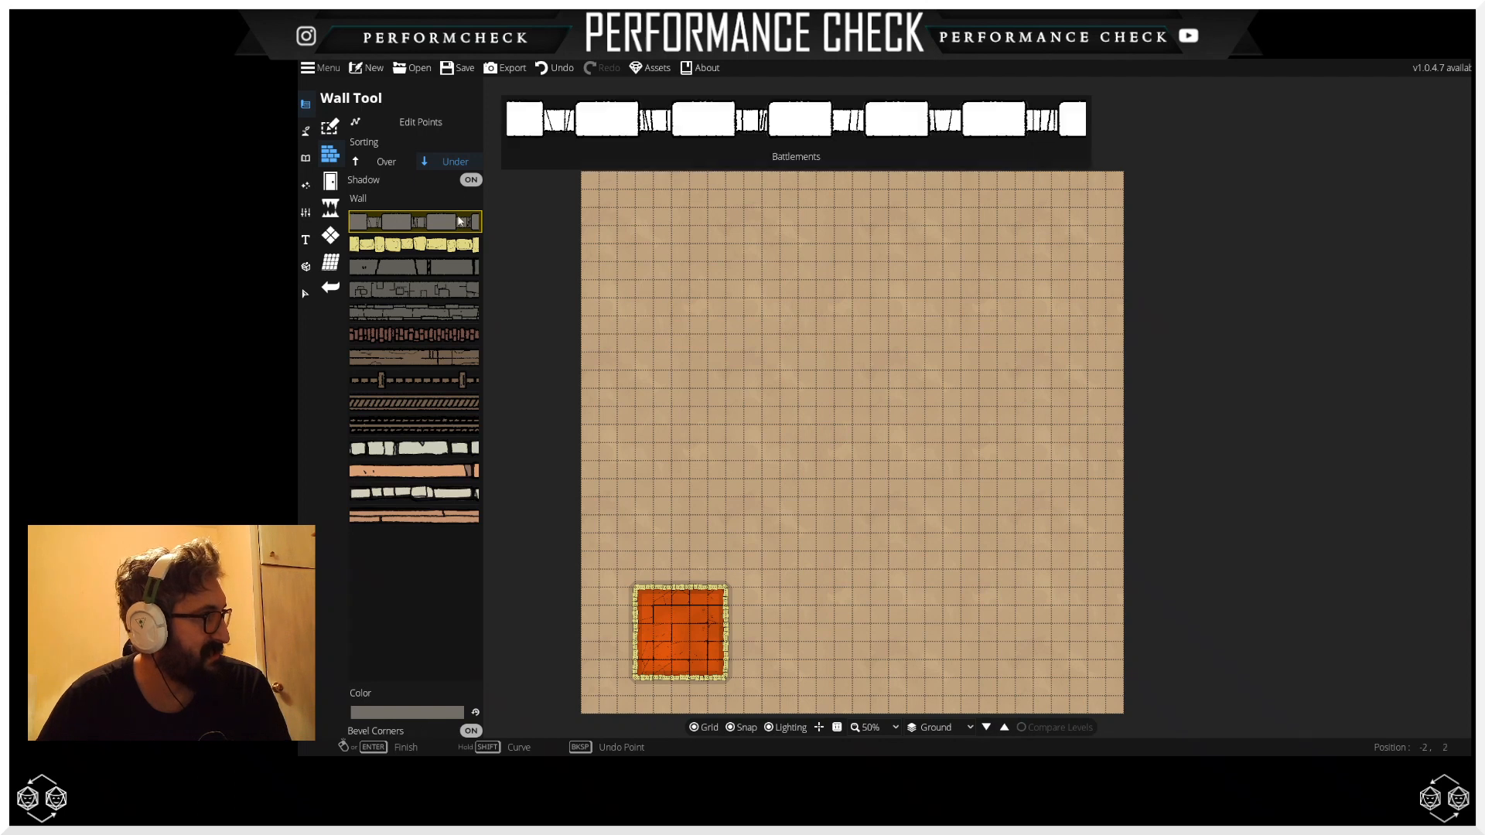
left_click(415, 244)
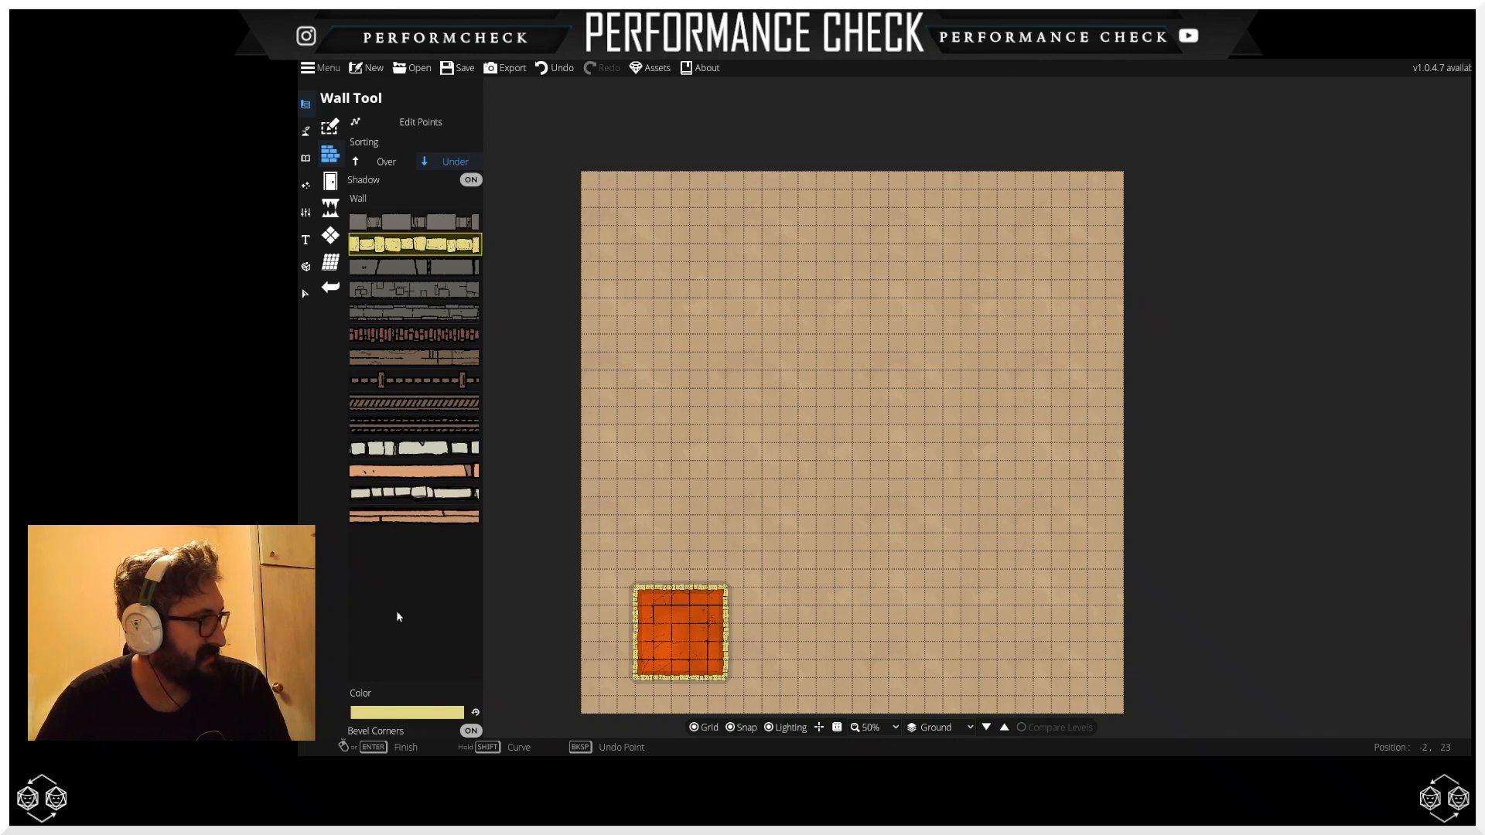
left_click(401, 718)
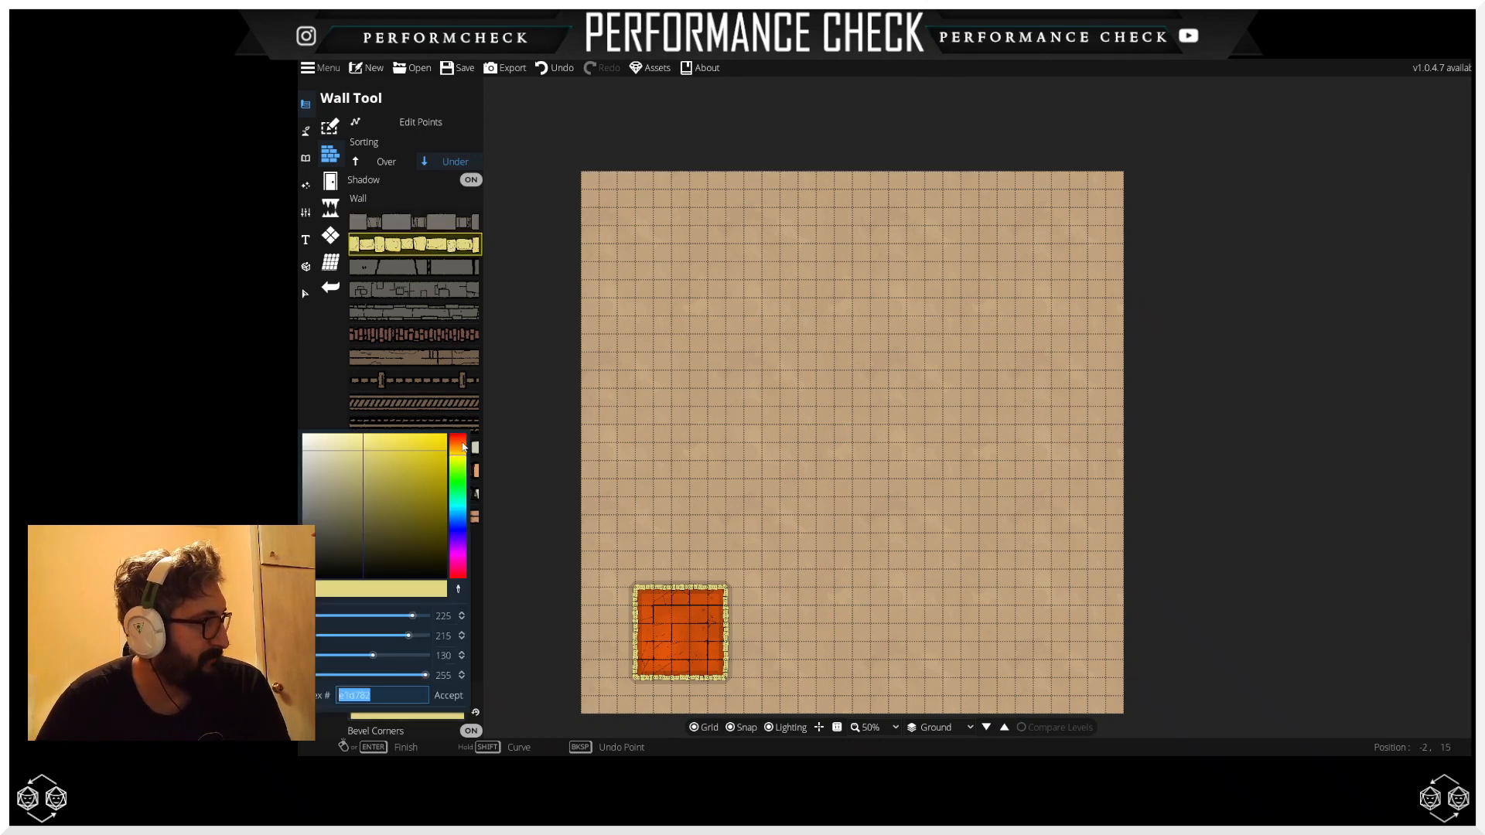
left_click(461, 447)
left_click_drag(397, 464, 457, 426)
left_click(475, 732)
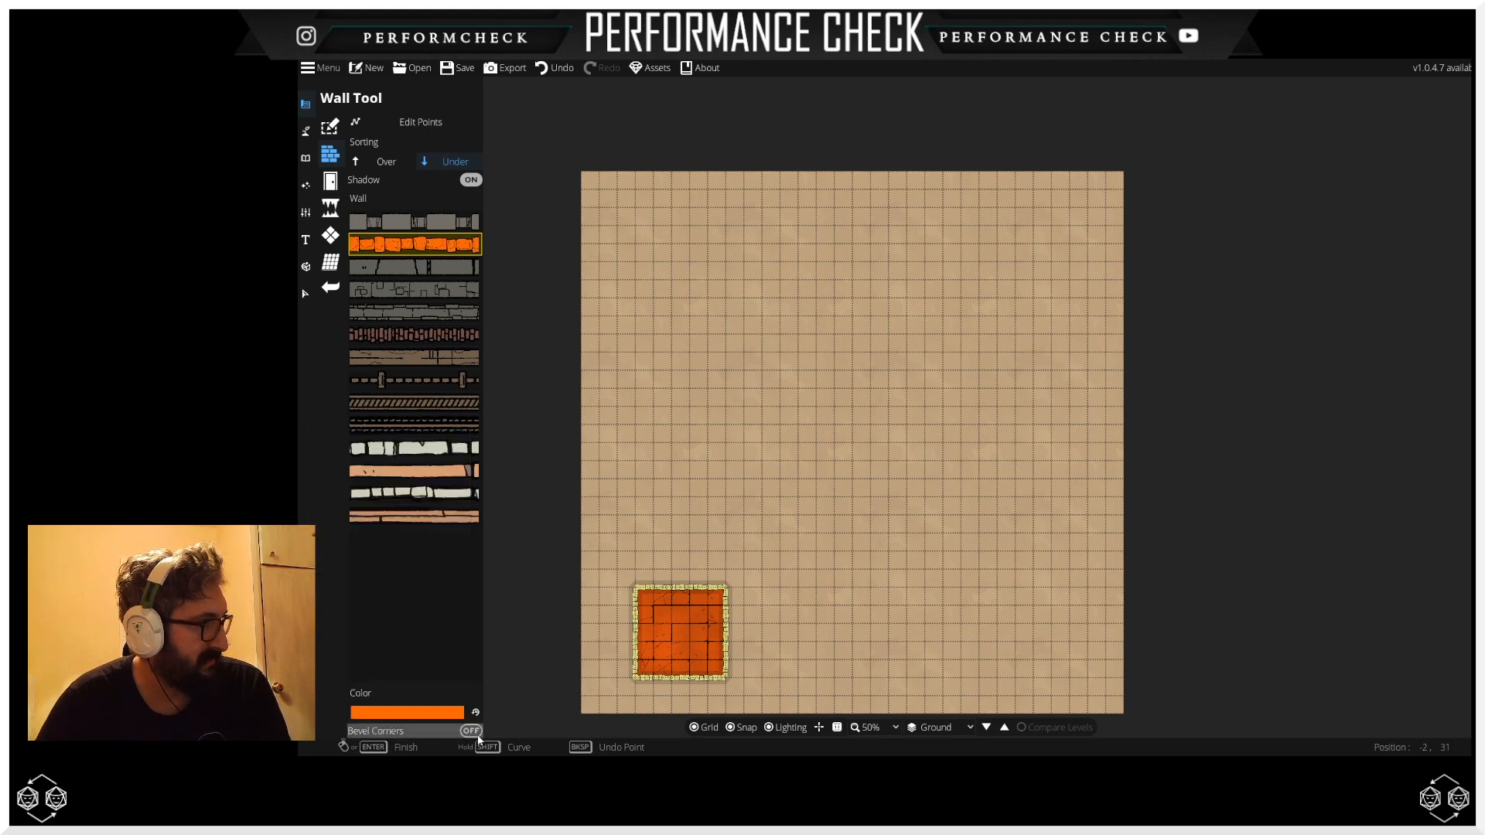
Step: Try tracing an orange wall around the 5 by 5 building's outline, and undo both the wall and the building
left_click(636, 591)
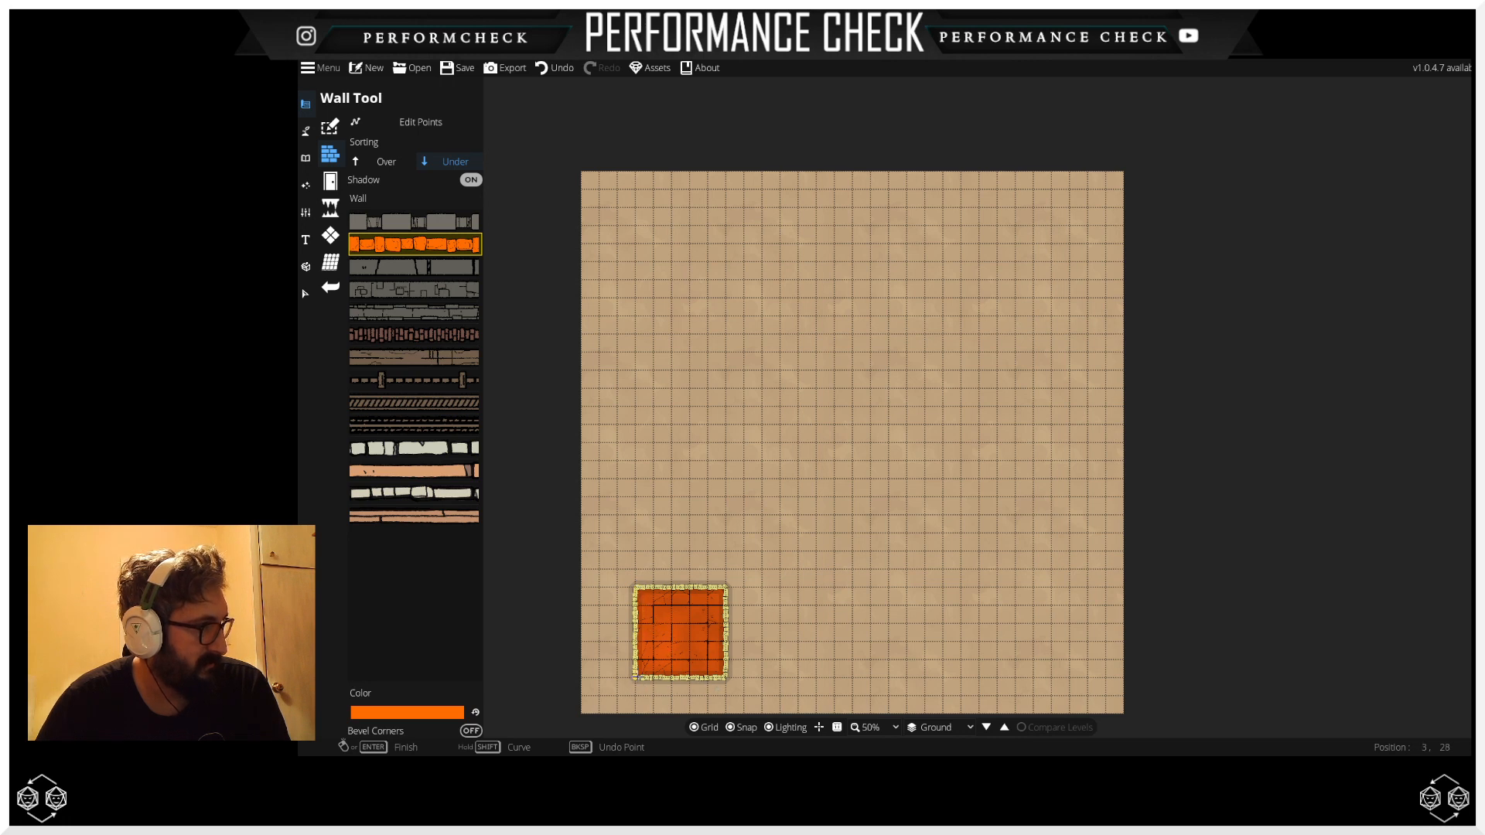
left_click(636, 677)
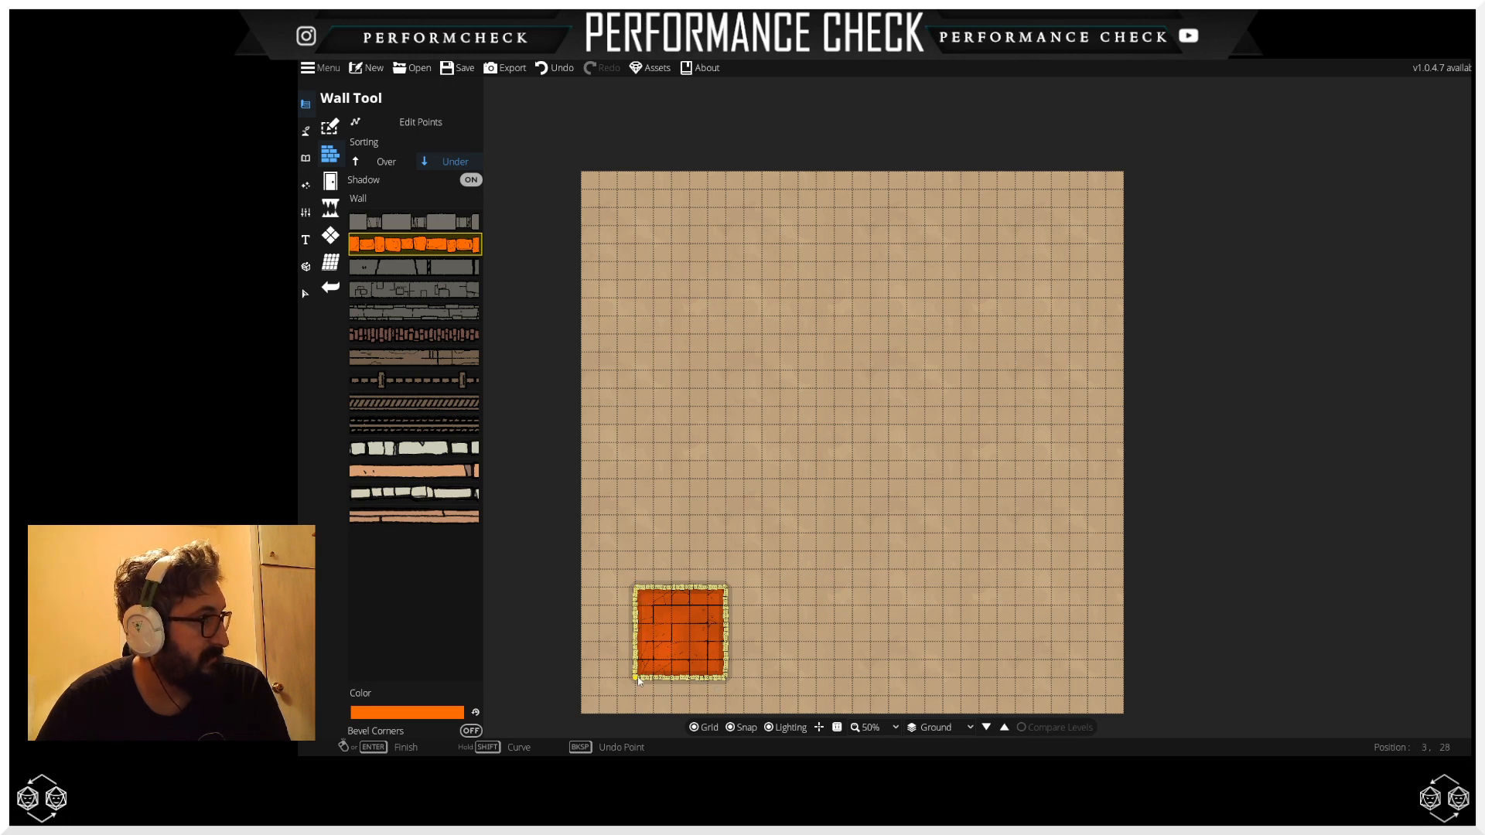
left_click(728, 674)
left_click(728, 587)
left_click(637, 586)
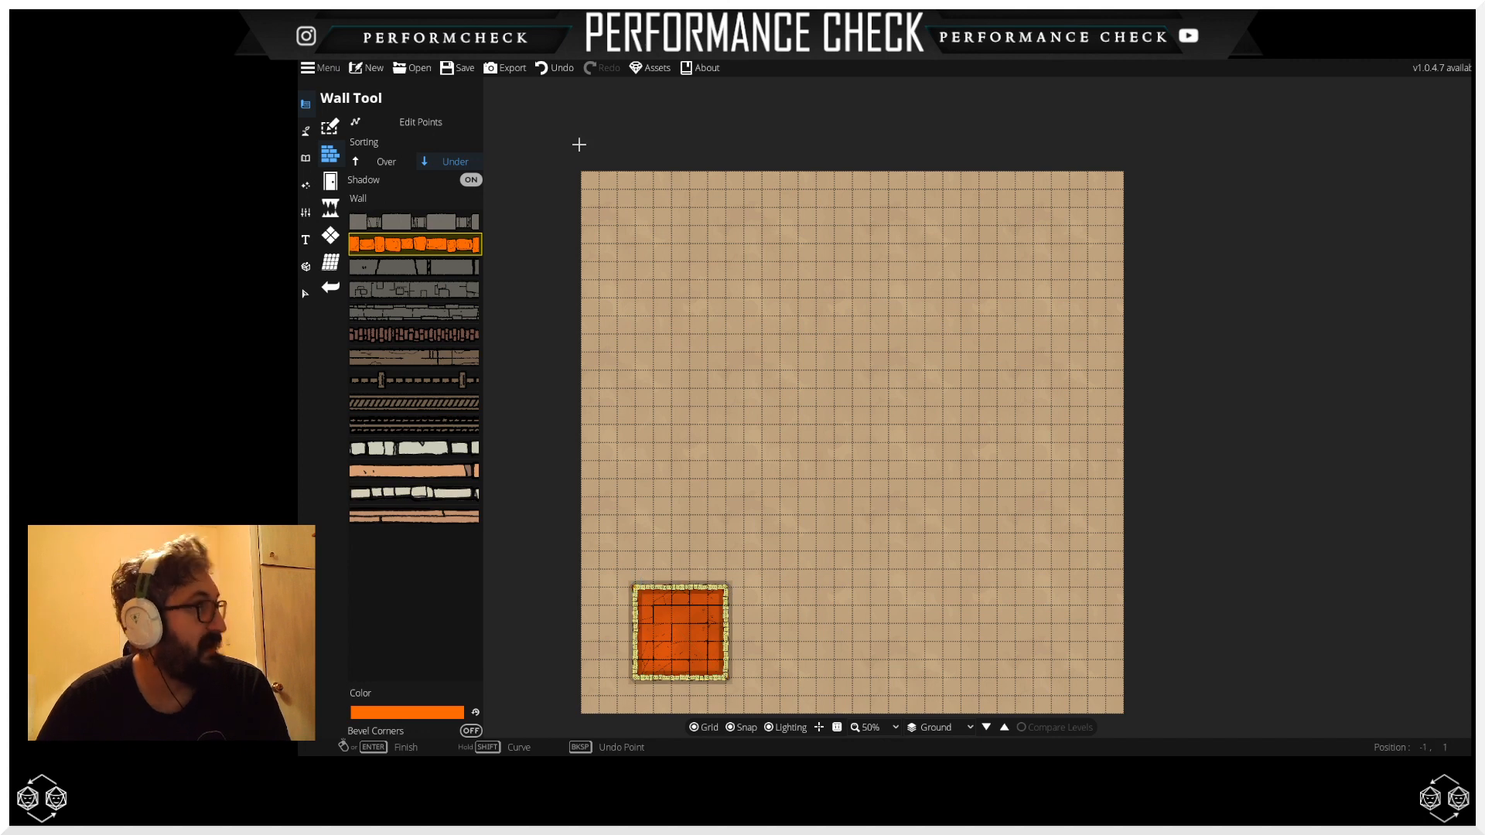
left_click(555, 68)
left_click(555, 68)
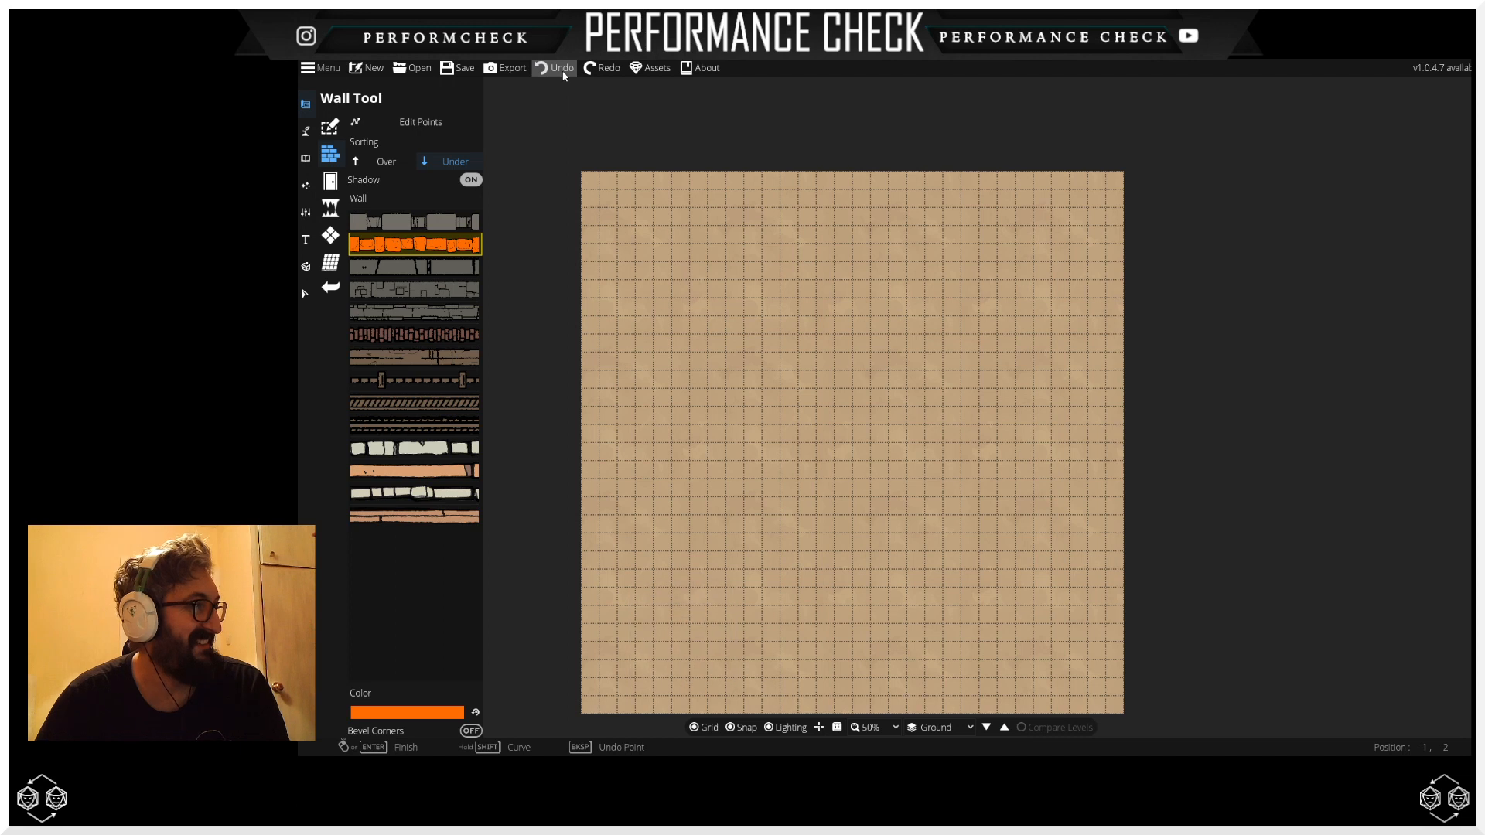
Step: Return to the Building Tool
left_click(330, 181)
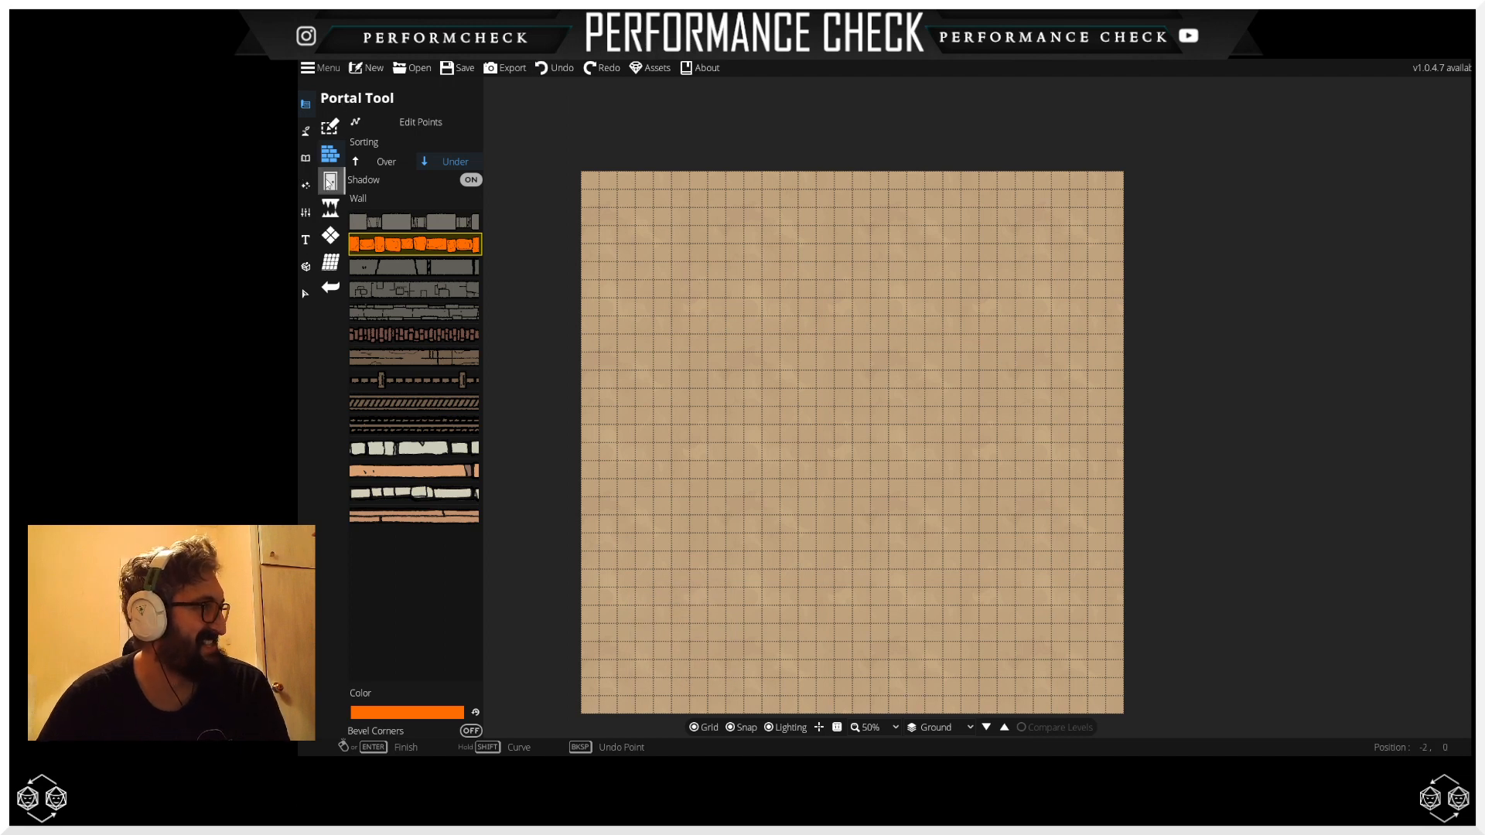
left_click(331, 155)
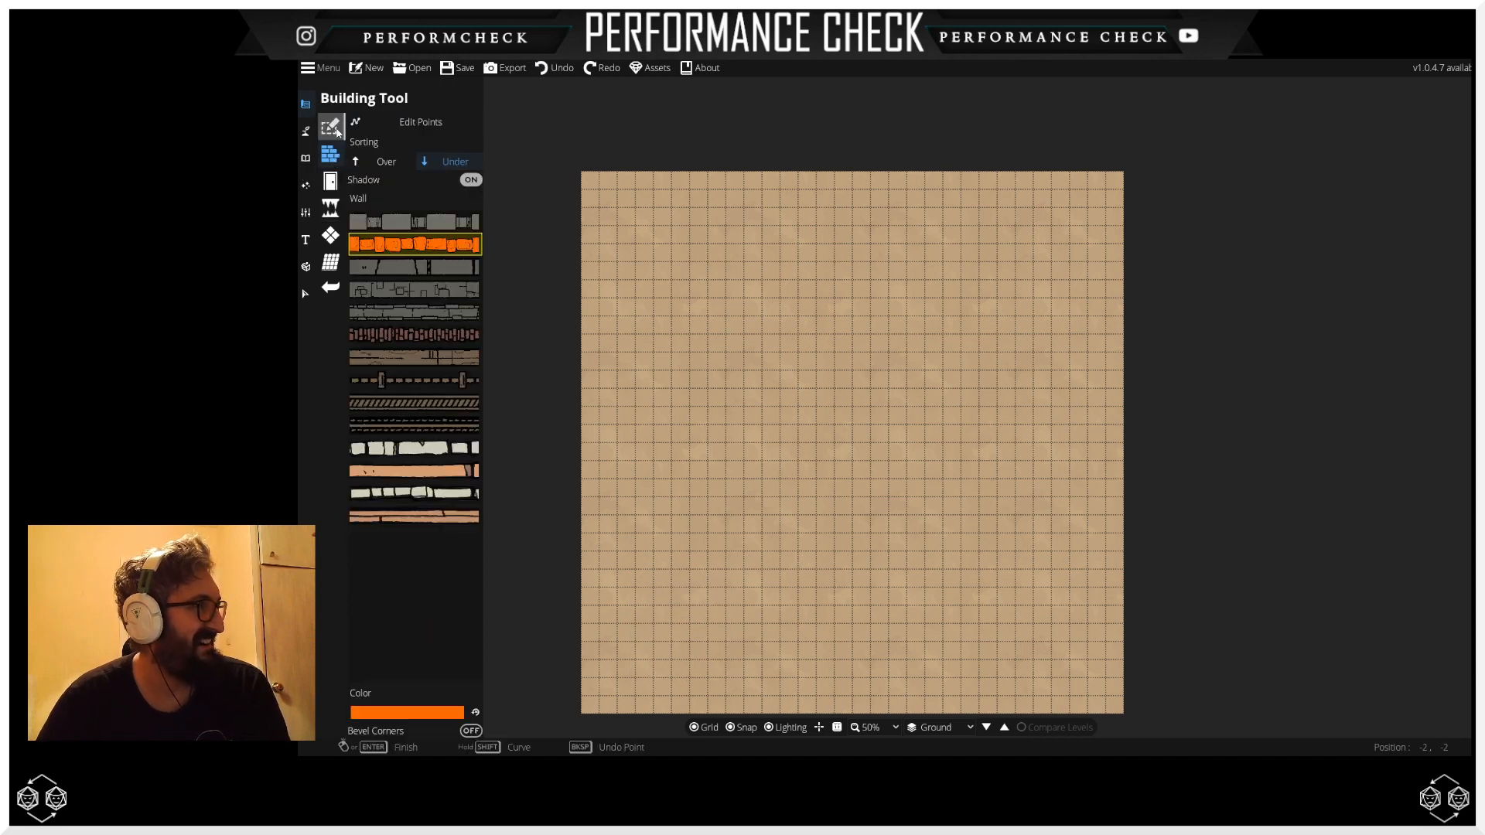
left_click(331, 130)
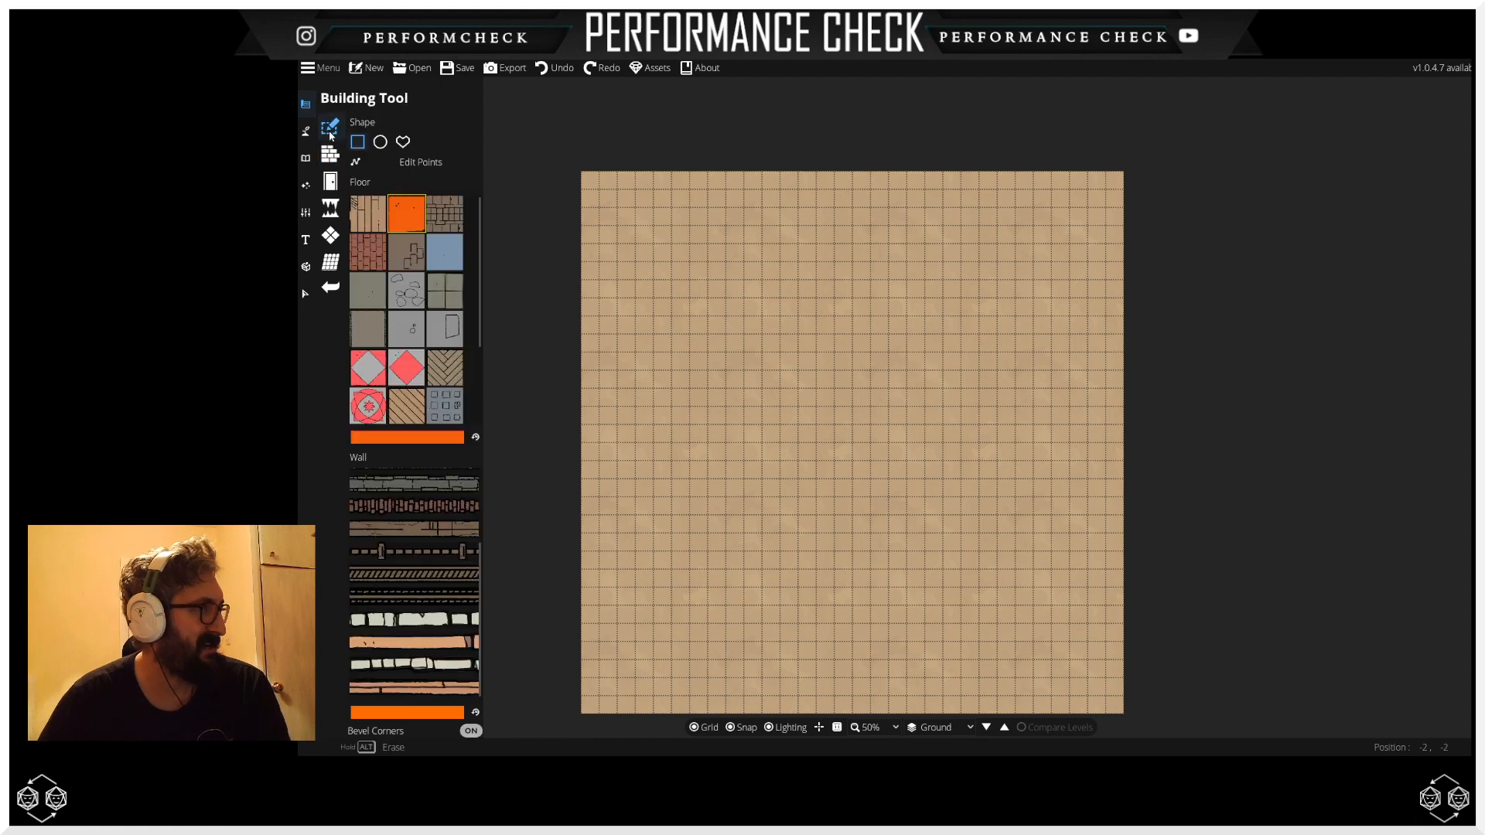
Step: Recolour the building floor to pale yellow #fbf59c and turn Bevel Corners off
left_click(415, 437)
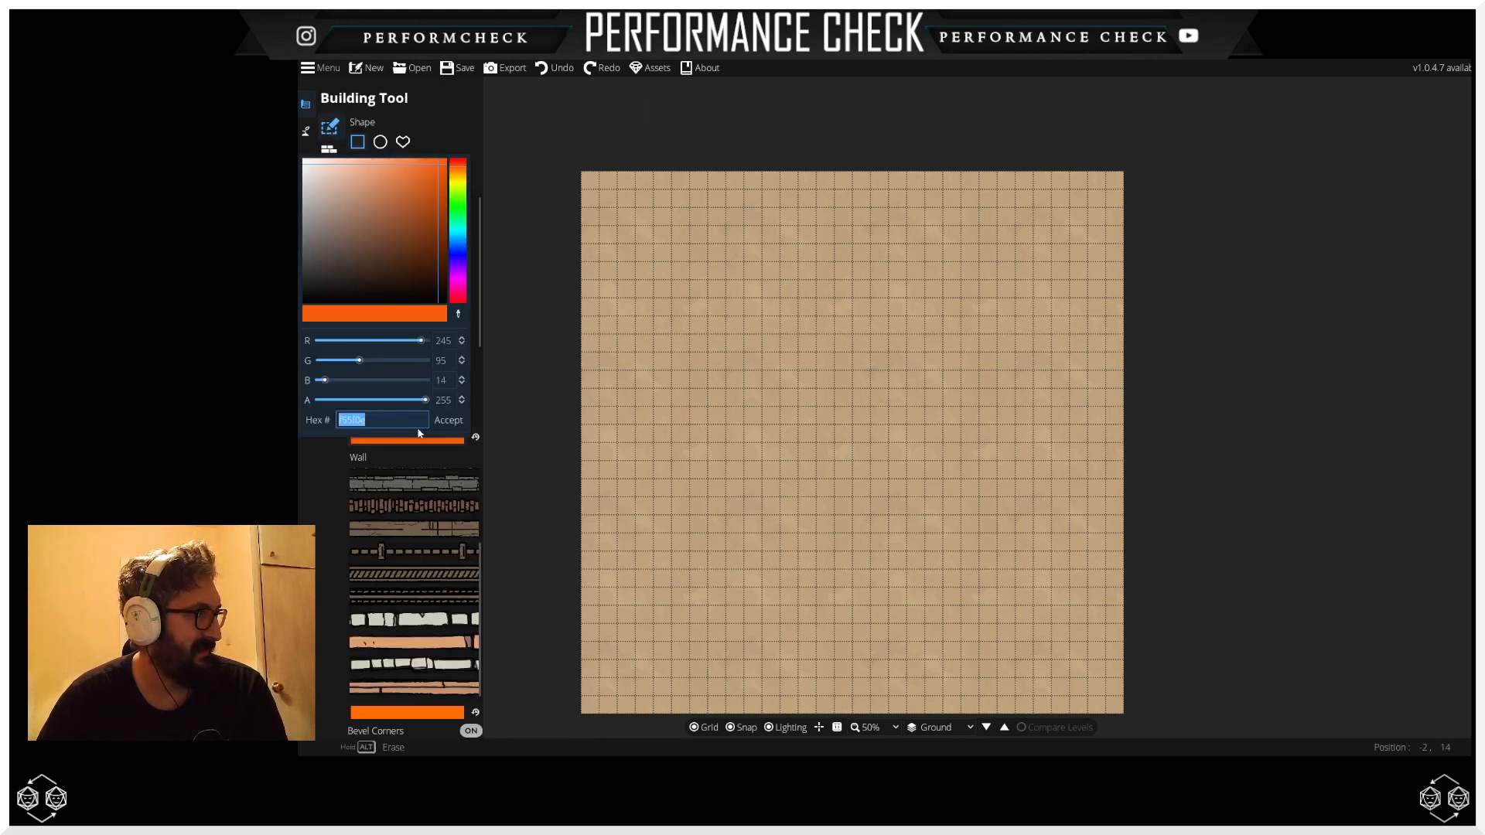
left_click(458, 185)
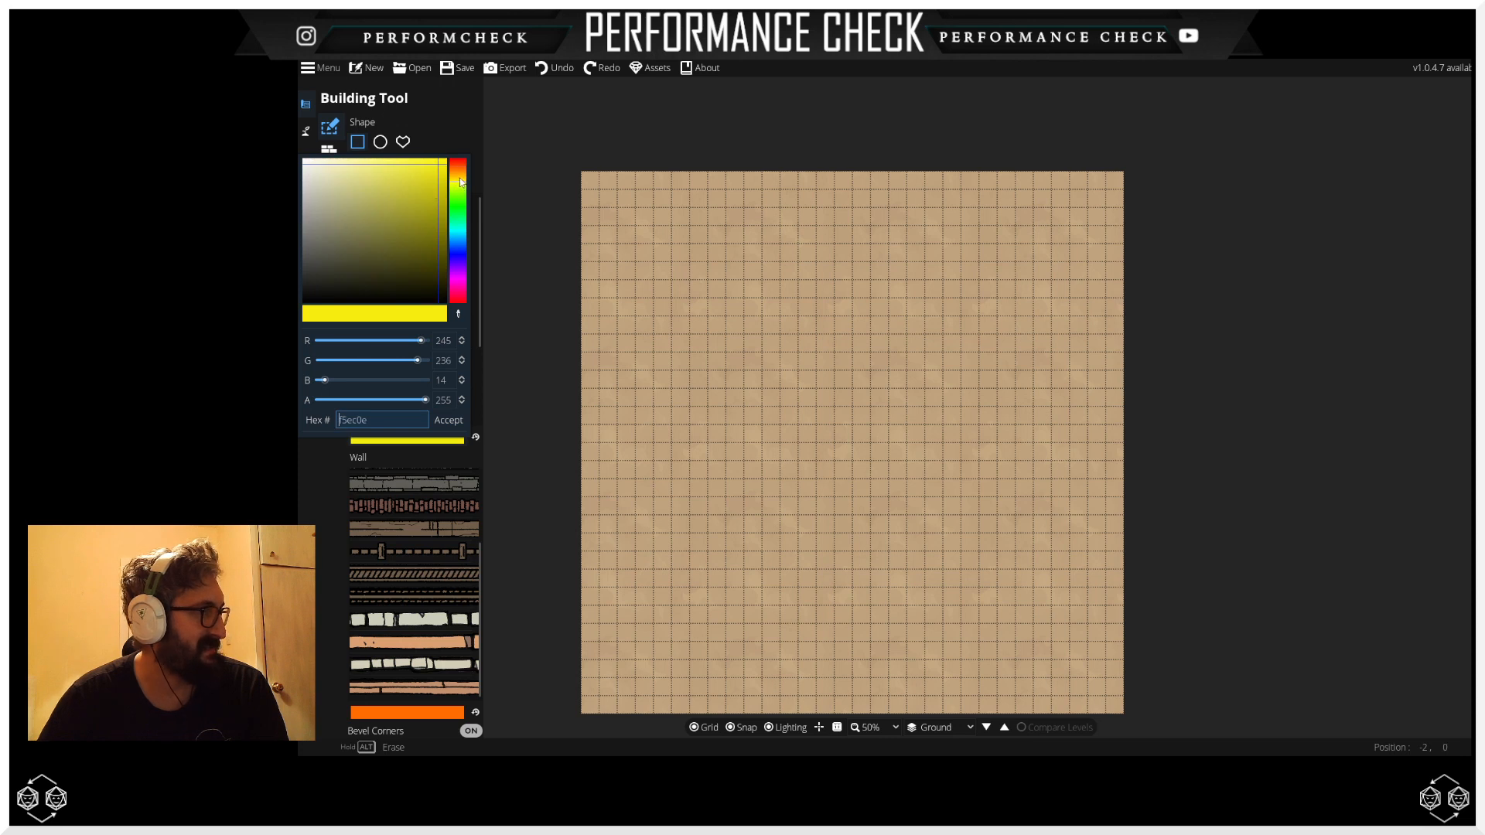
left_click(461, 191)
left_click(459, 183)
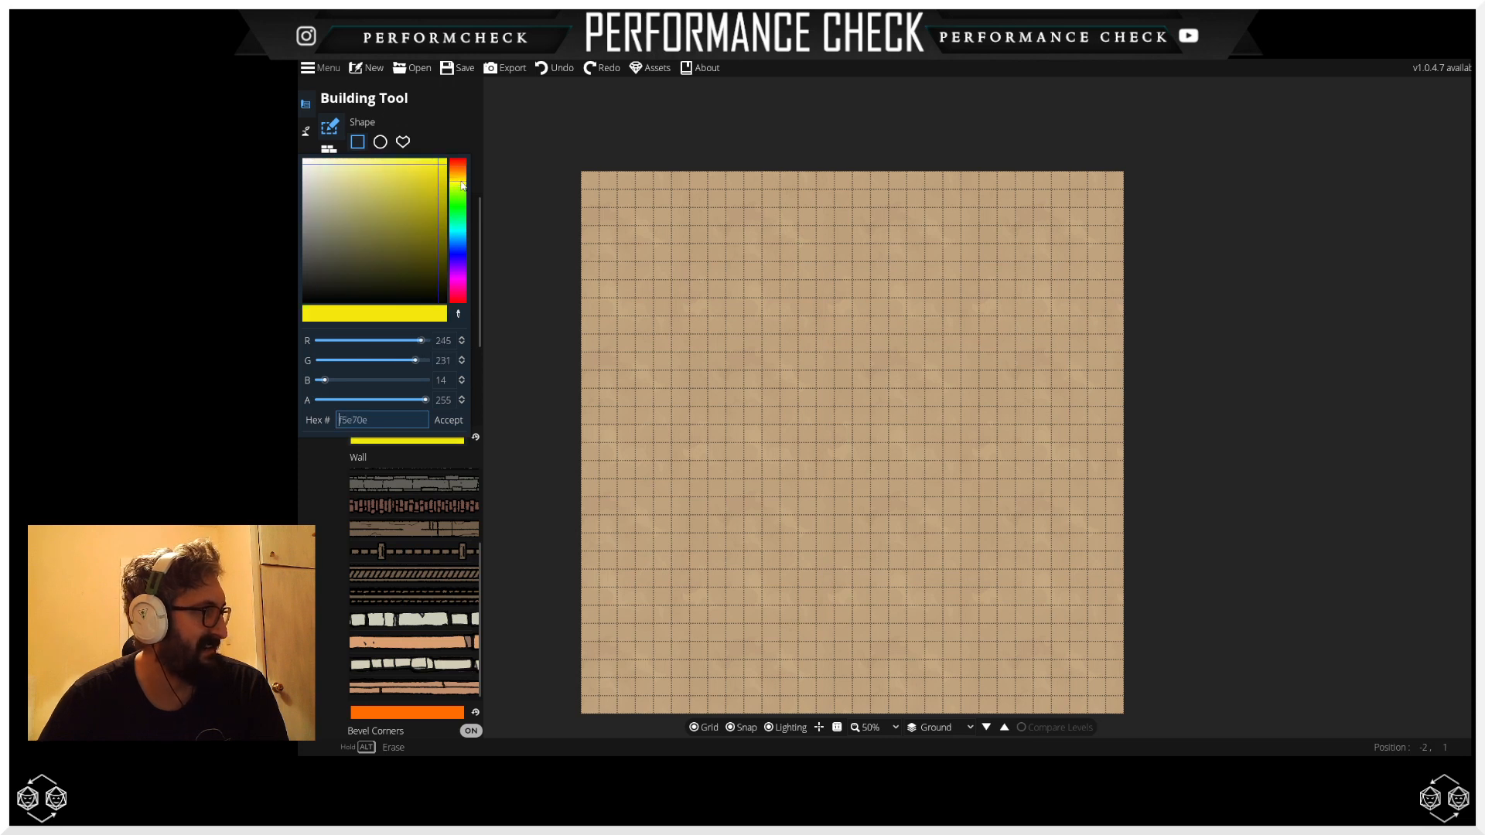
left_click_drag(435, 173, 358, 165)
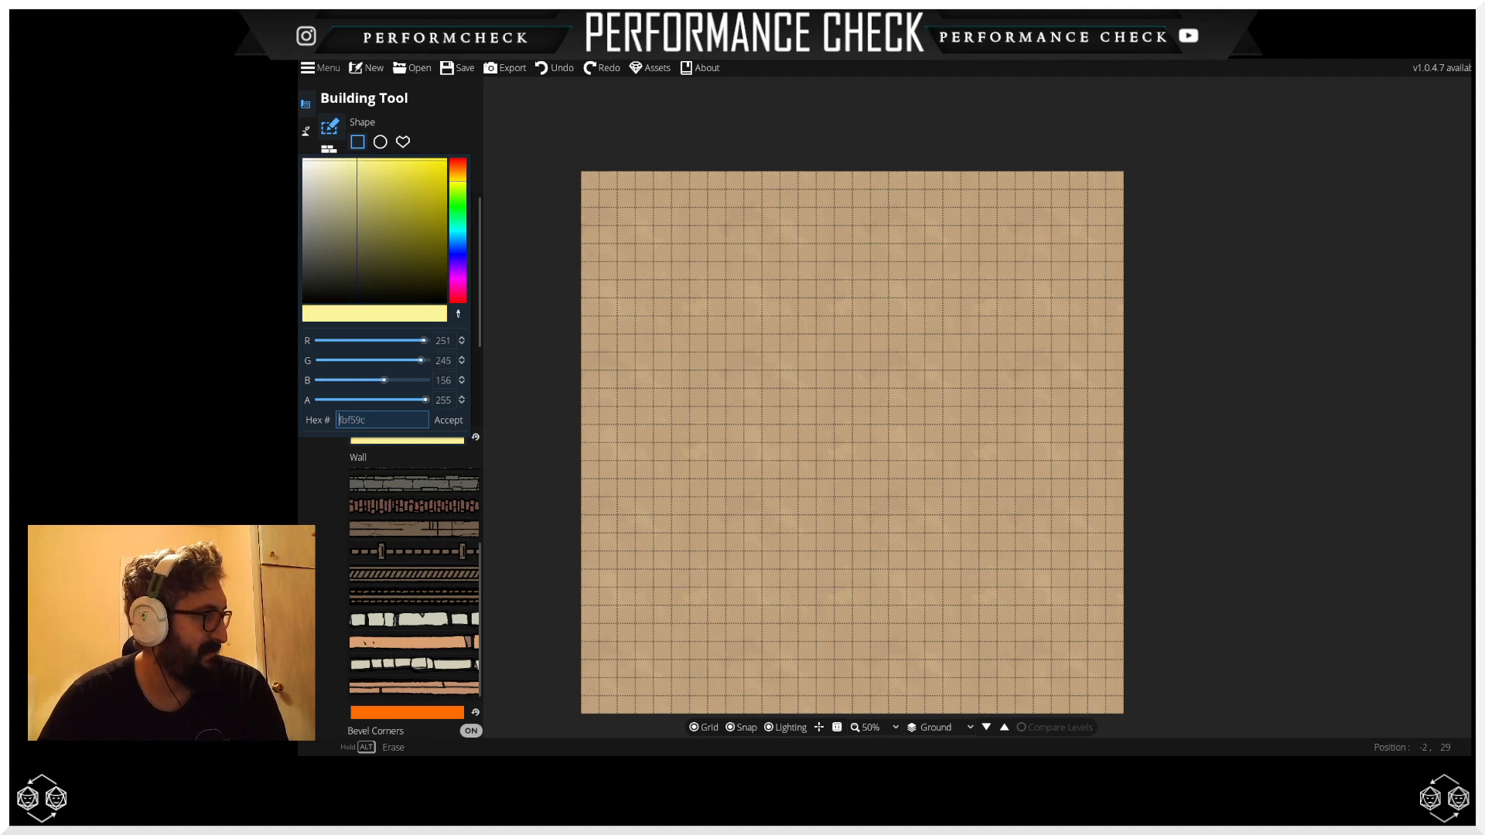
left_click(472, 731)
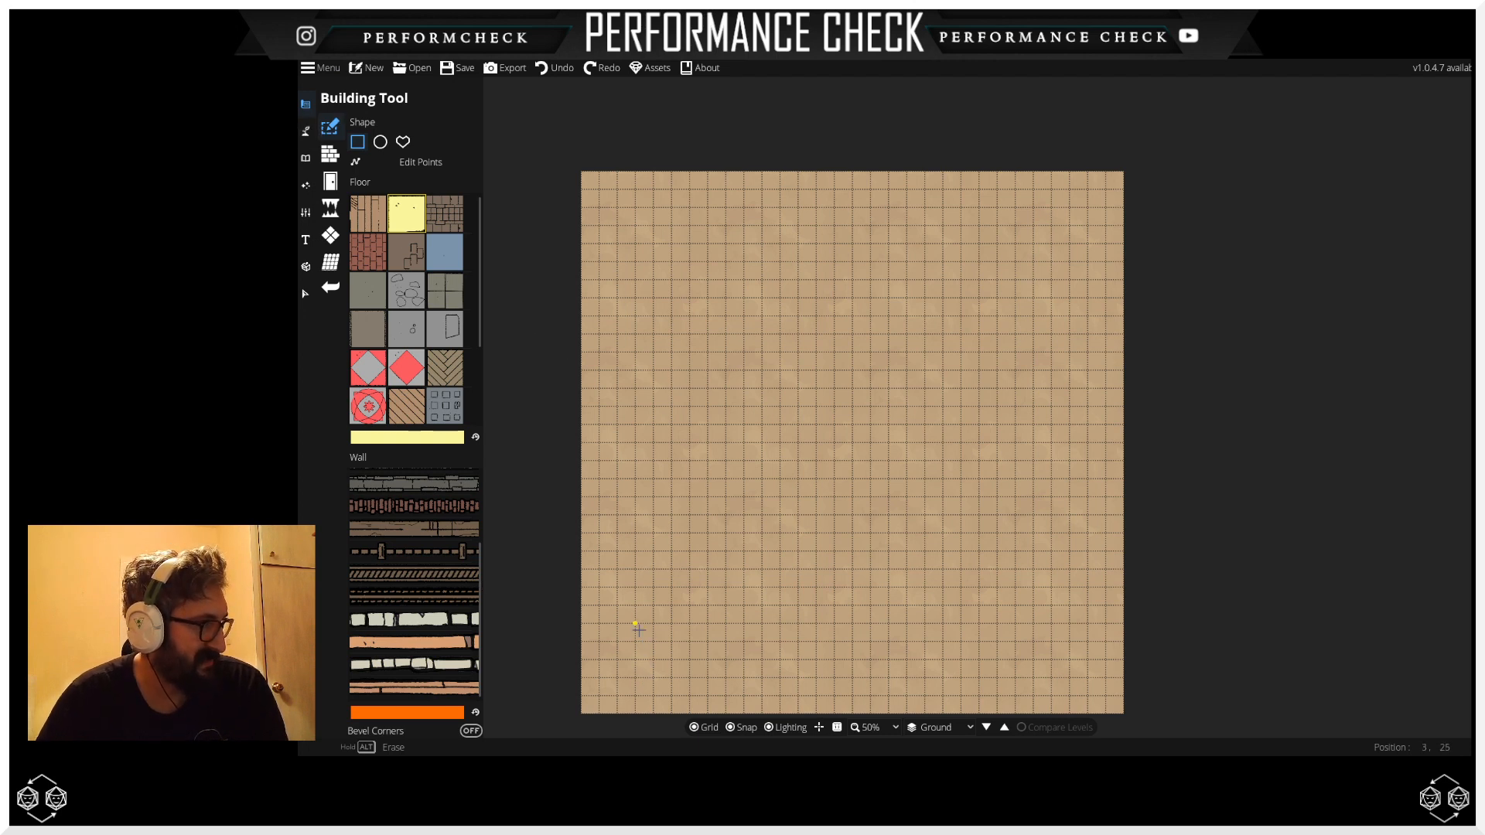
Step: Build a 5 by 5 square room near the map's southwest corner and cut a doorless opening in the middle of its south wall
left_click_drag(634, 607, 720, 679)
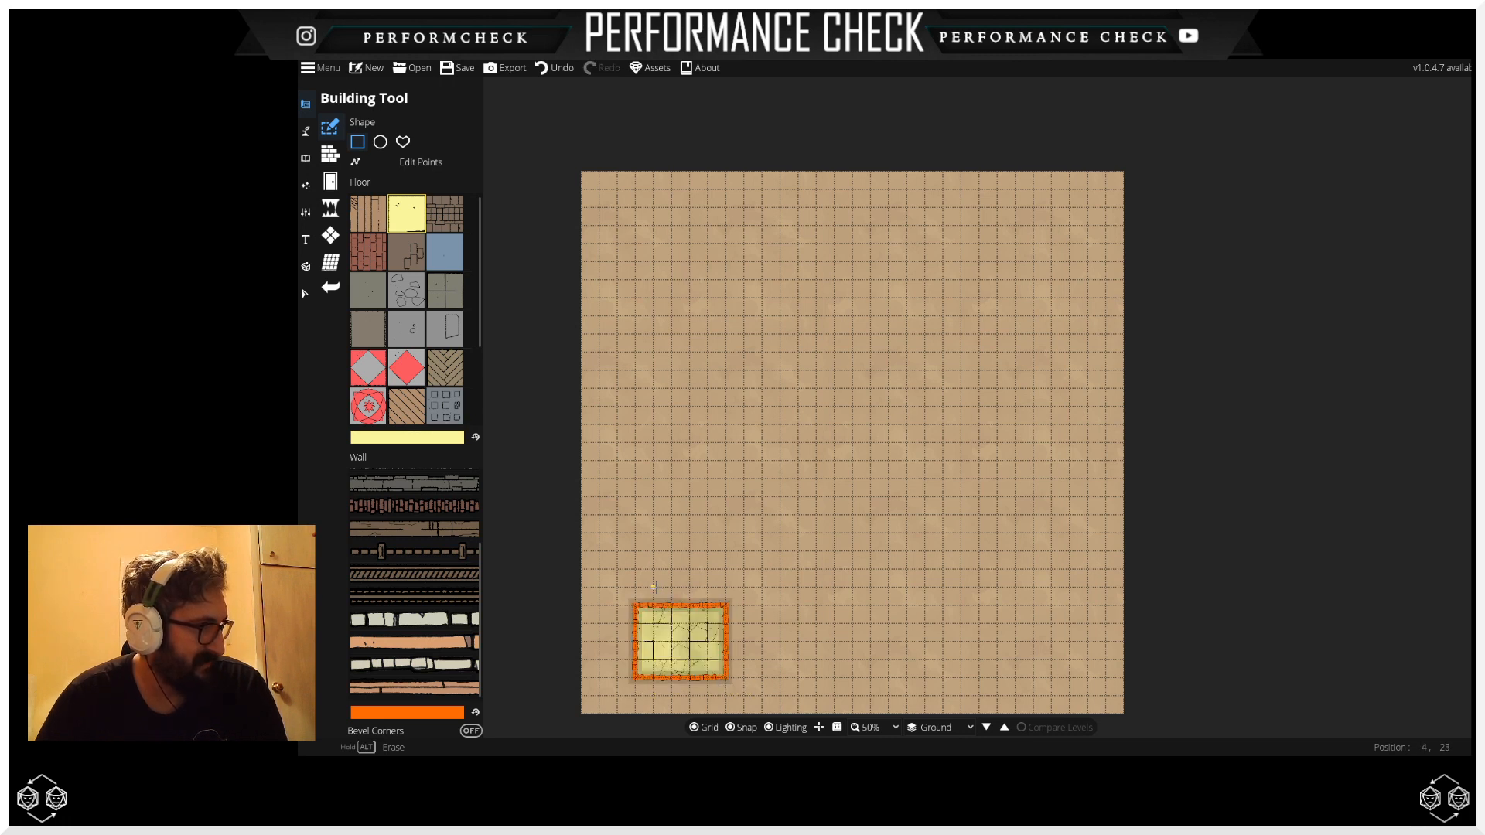
left_click_drag(635, 589, 730, 617)
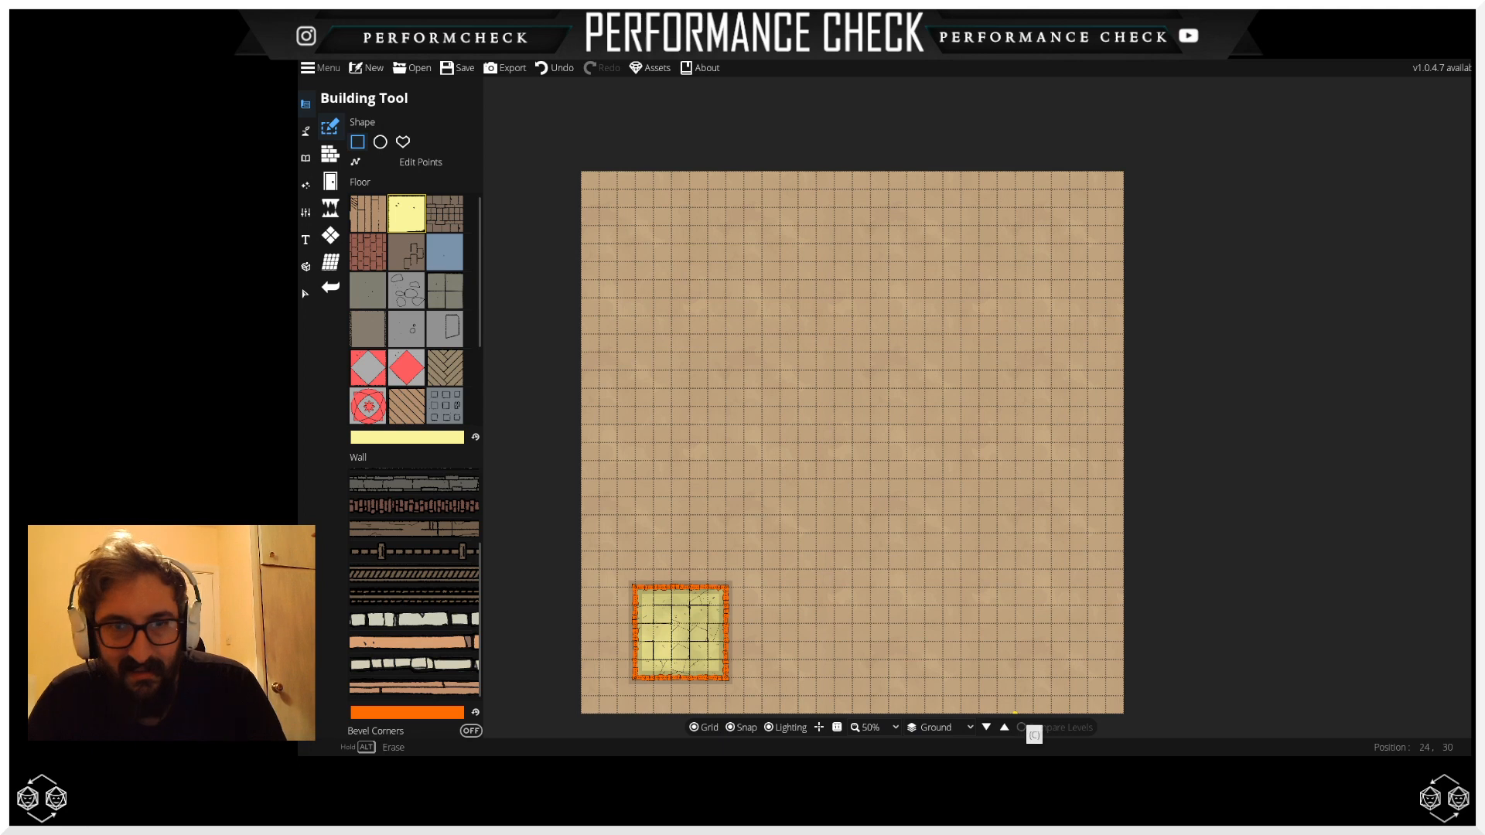
left_click(329, 183)
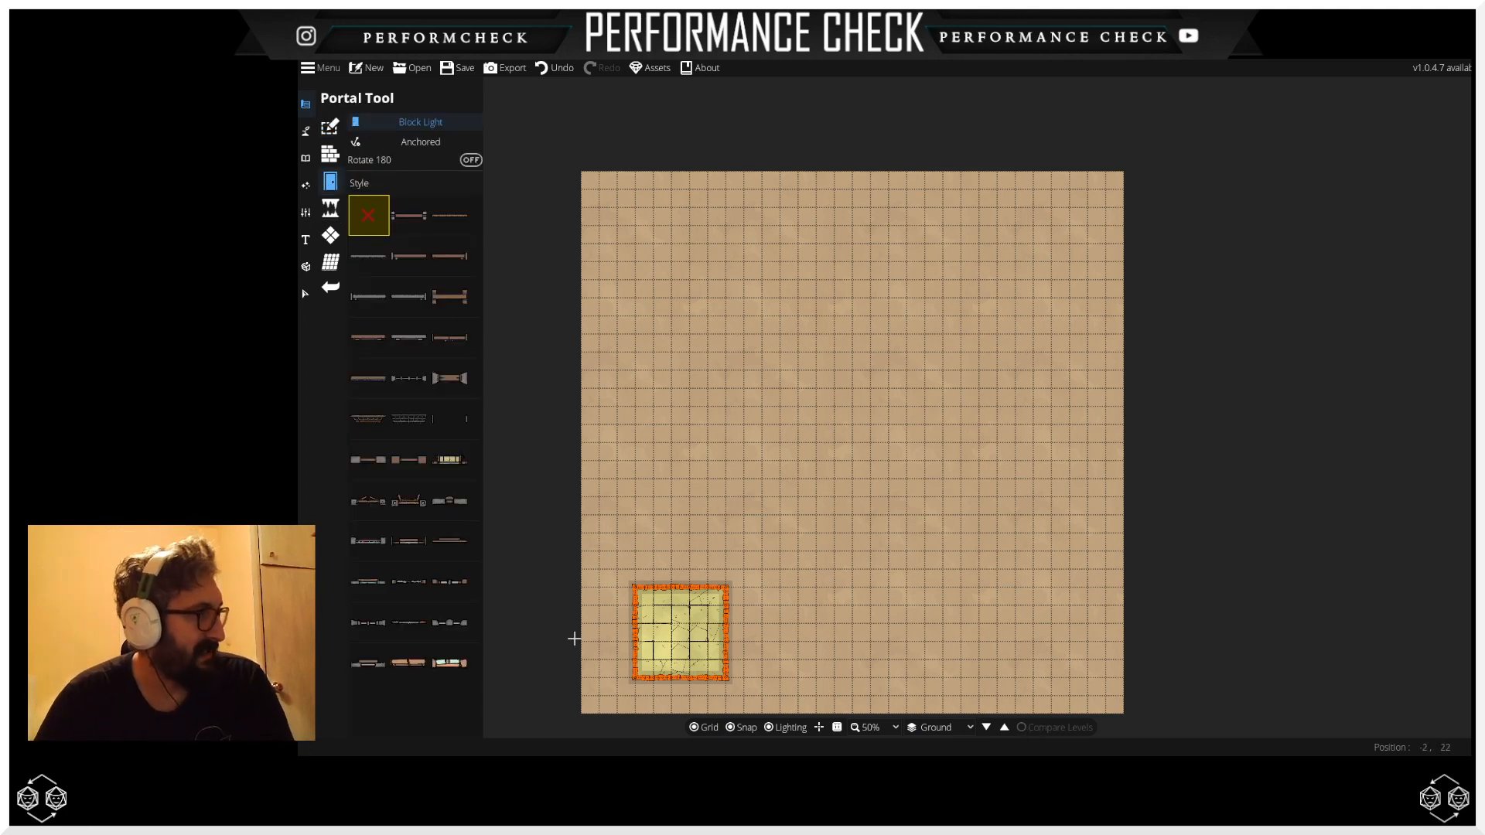
left_click(680, 677)
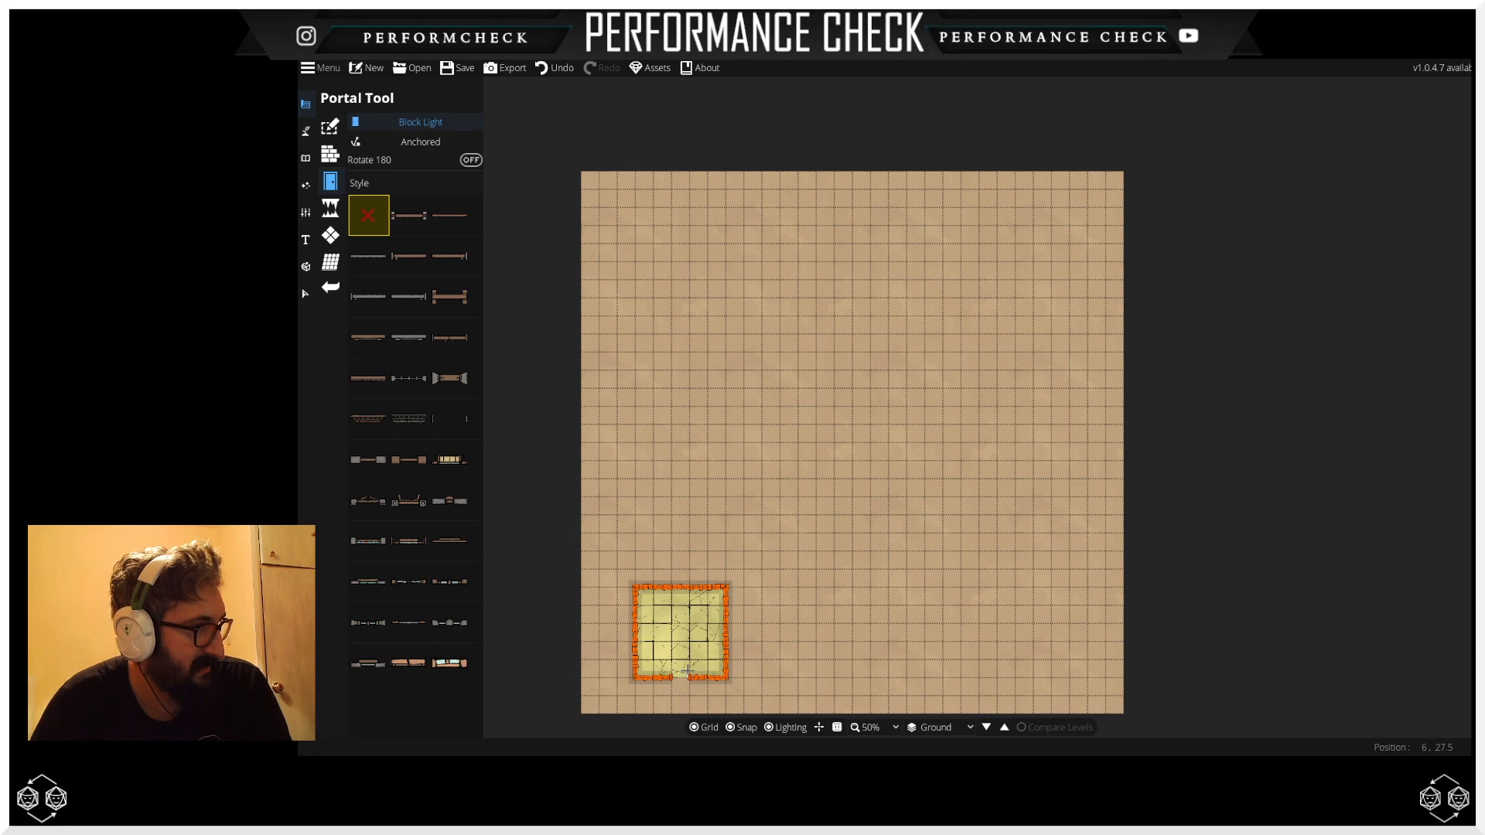
scroll(681, 677, "up", 2)
scroll(684, 675, "up", 1)
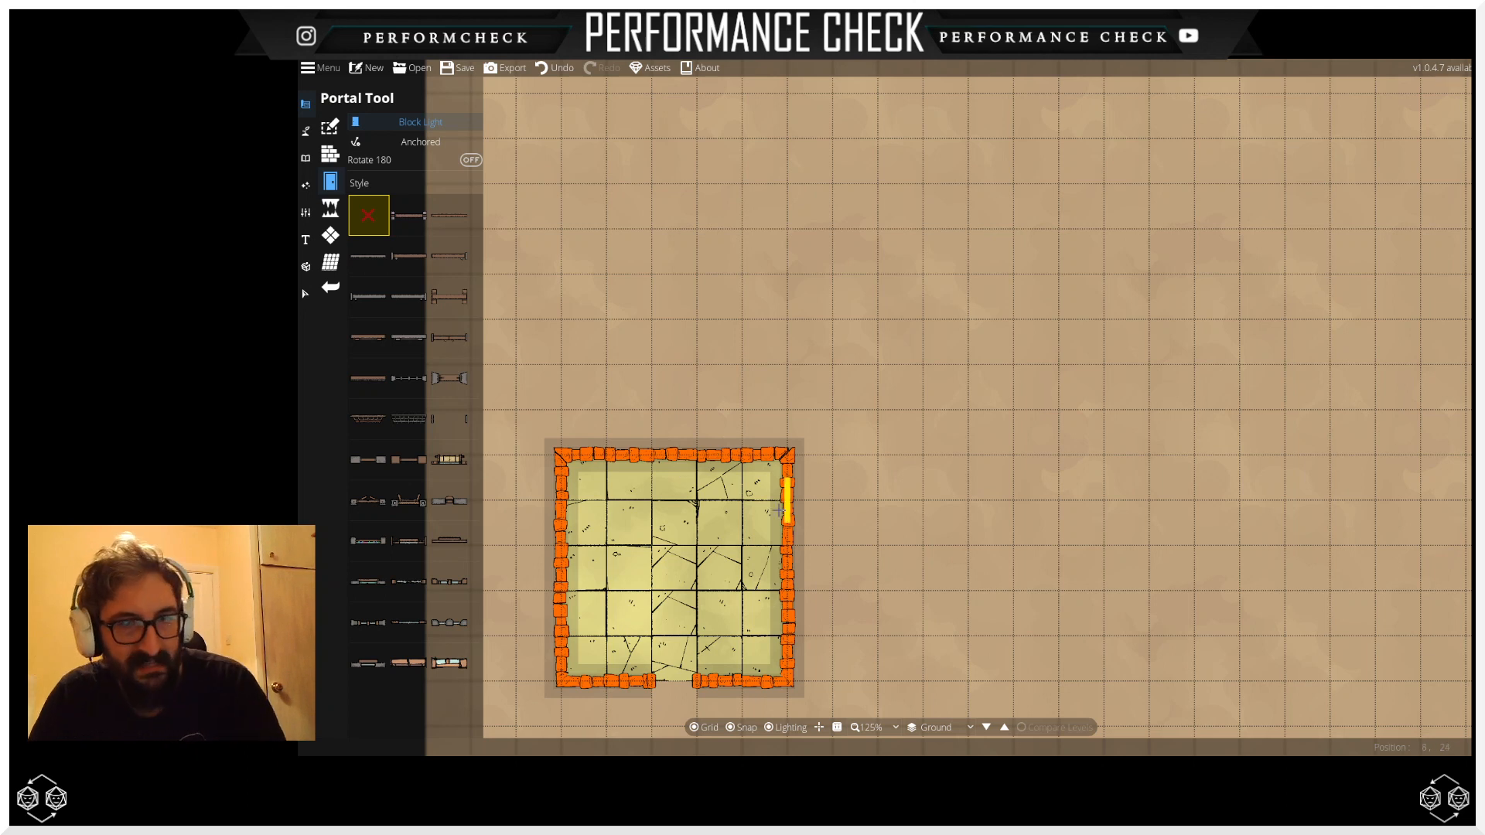
scroll(731, 529, "down", 1)
scroll(731, 530, "down", 1)
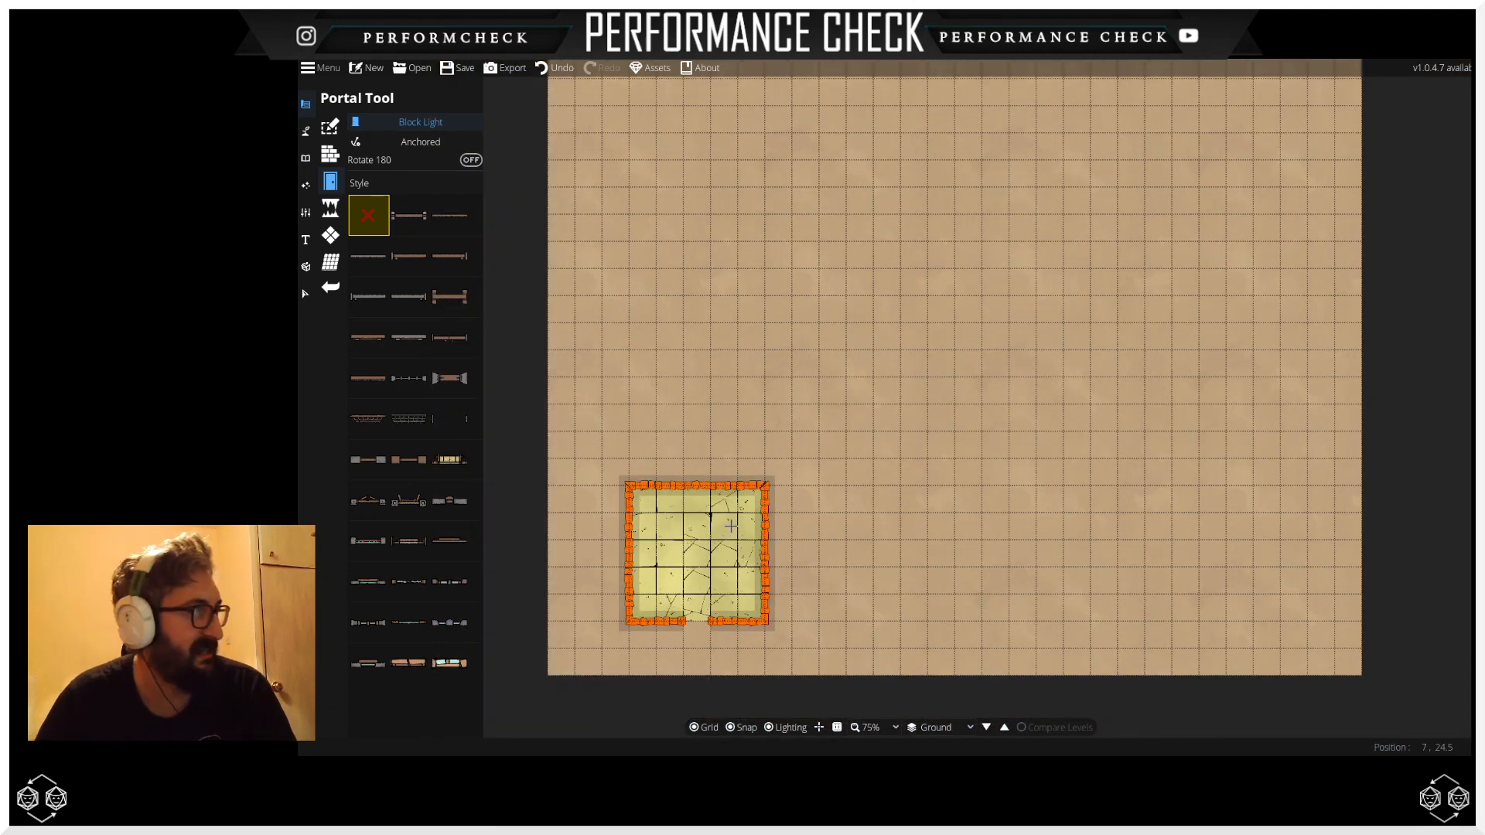
scroll(731, 530, "down", 1)
left_click_drag(770, 462, 776, 484)
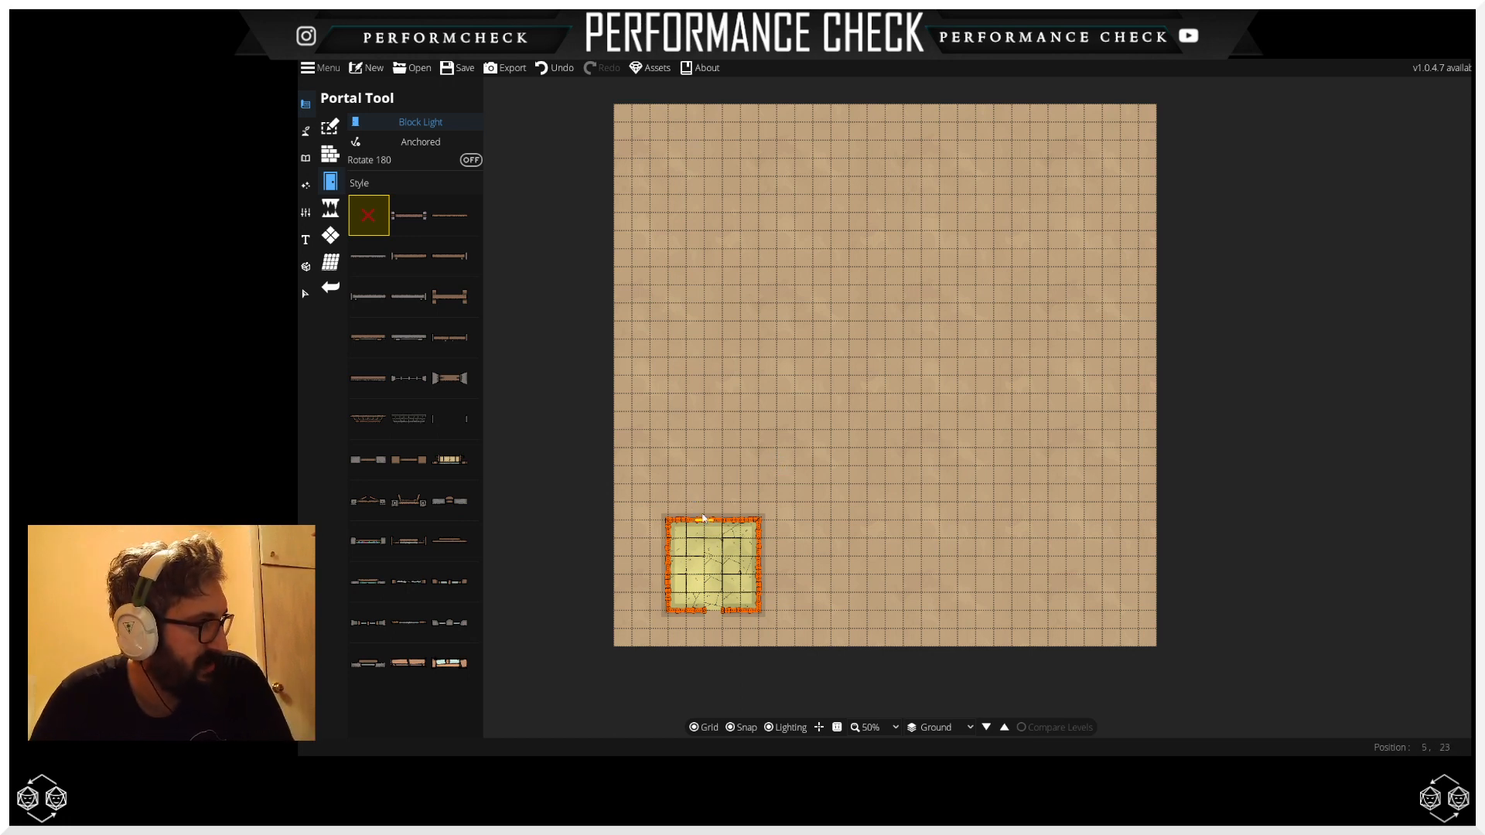
Step: Try a corridor 1 square wide and 5 squares long running north from the middle of the room's north wall
left_click(330, 154)
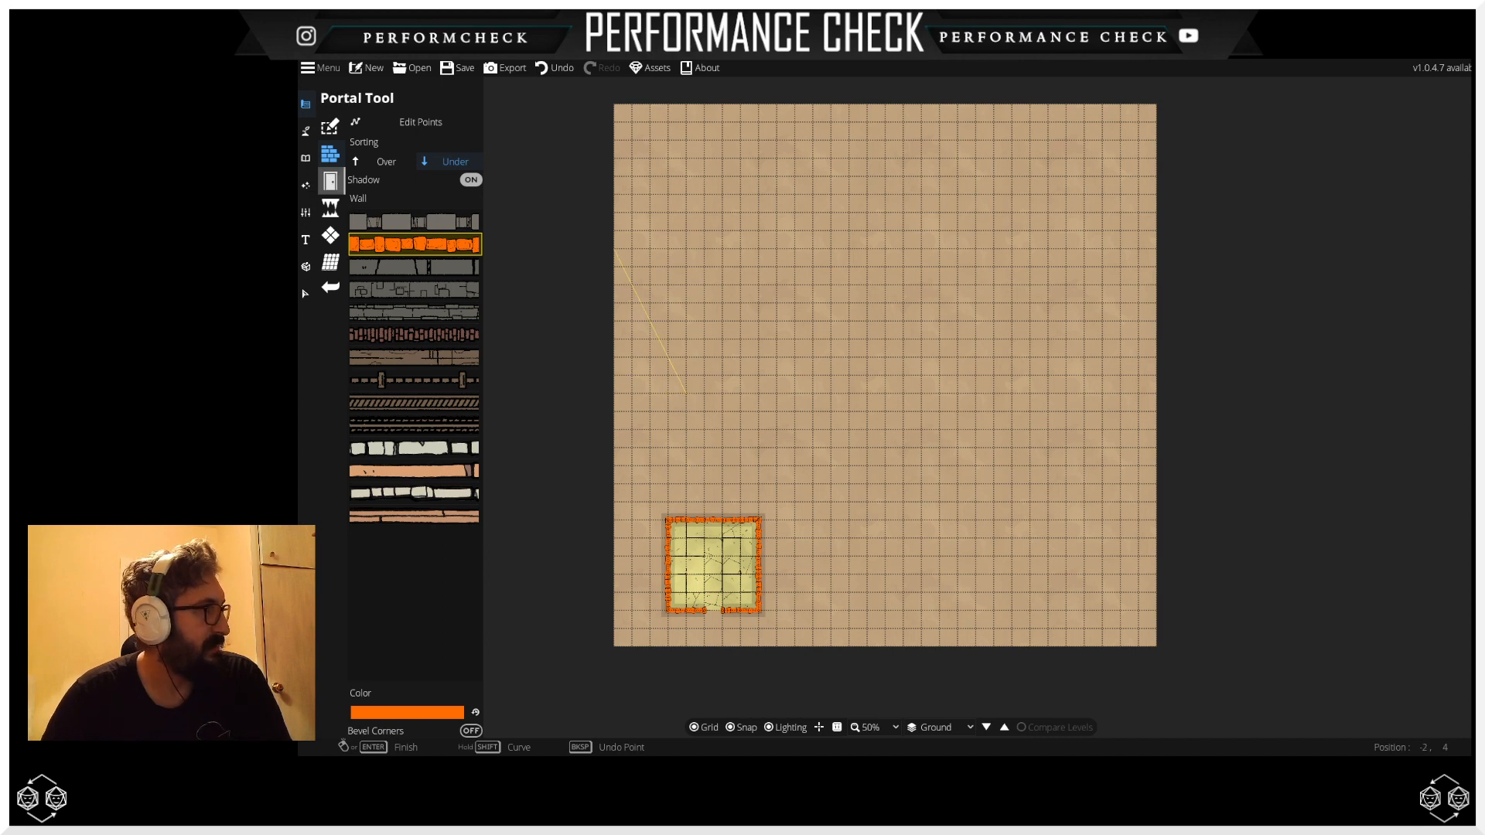
left_click(331, 128)
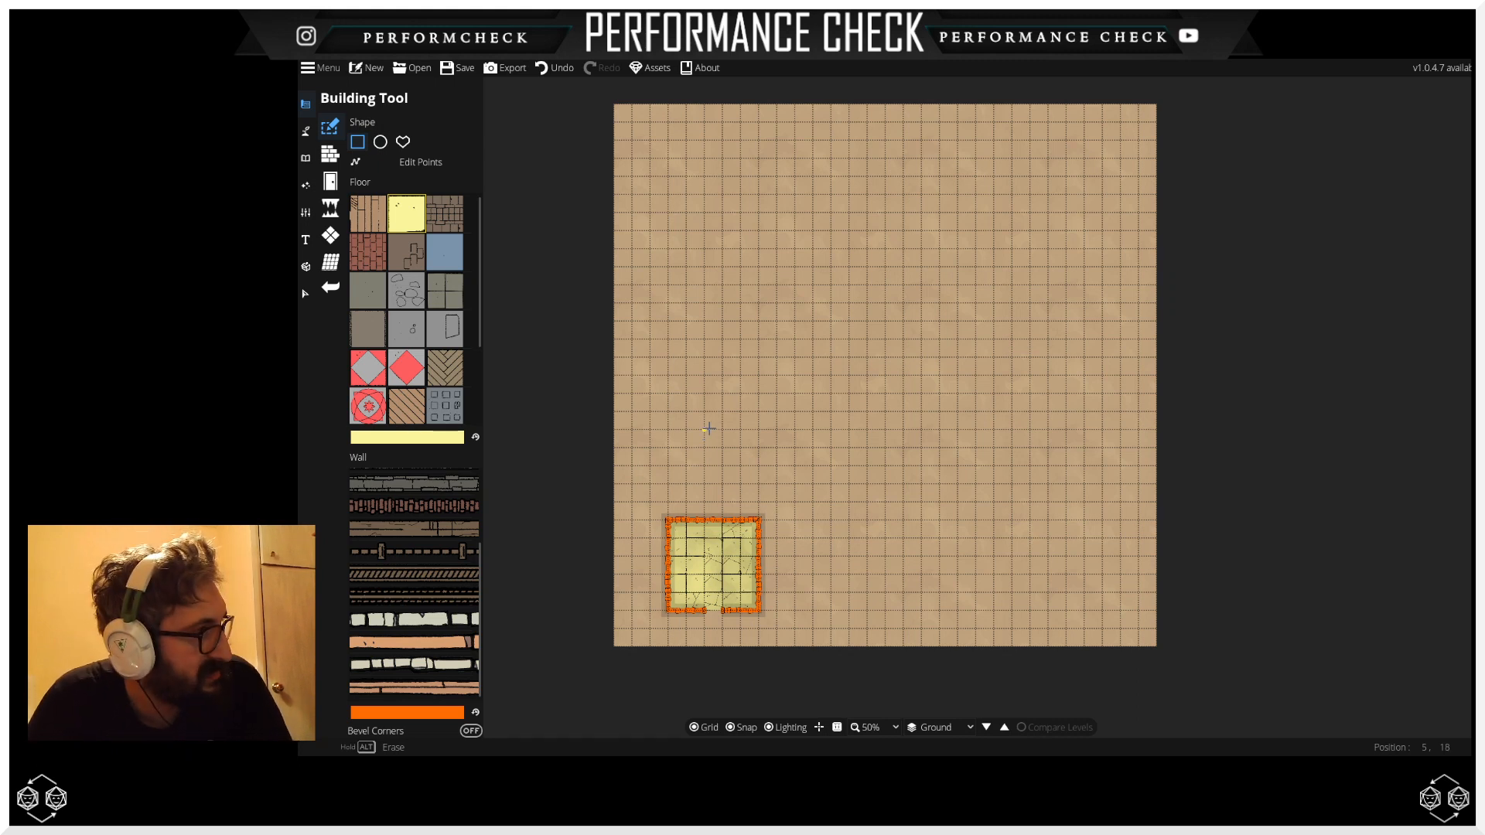
left_click_drag(708, 428, 721, 517)
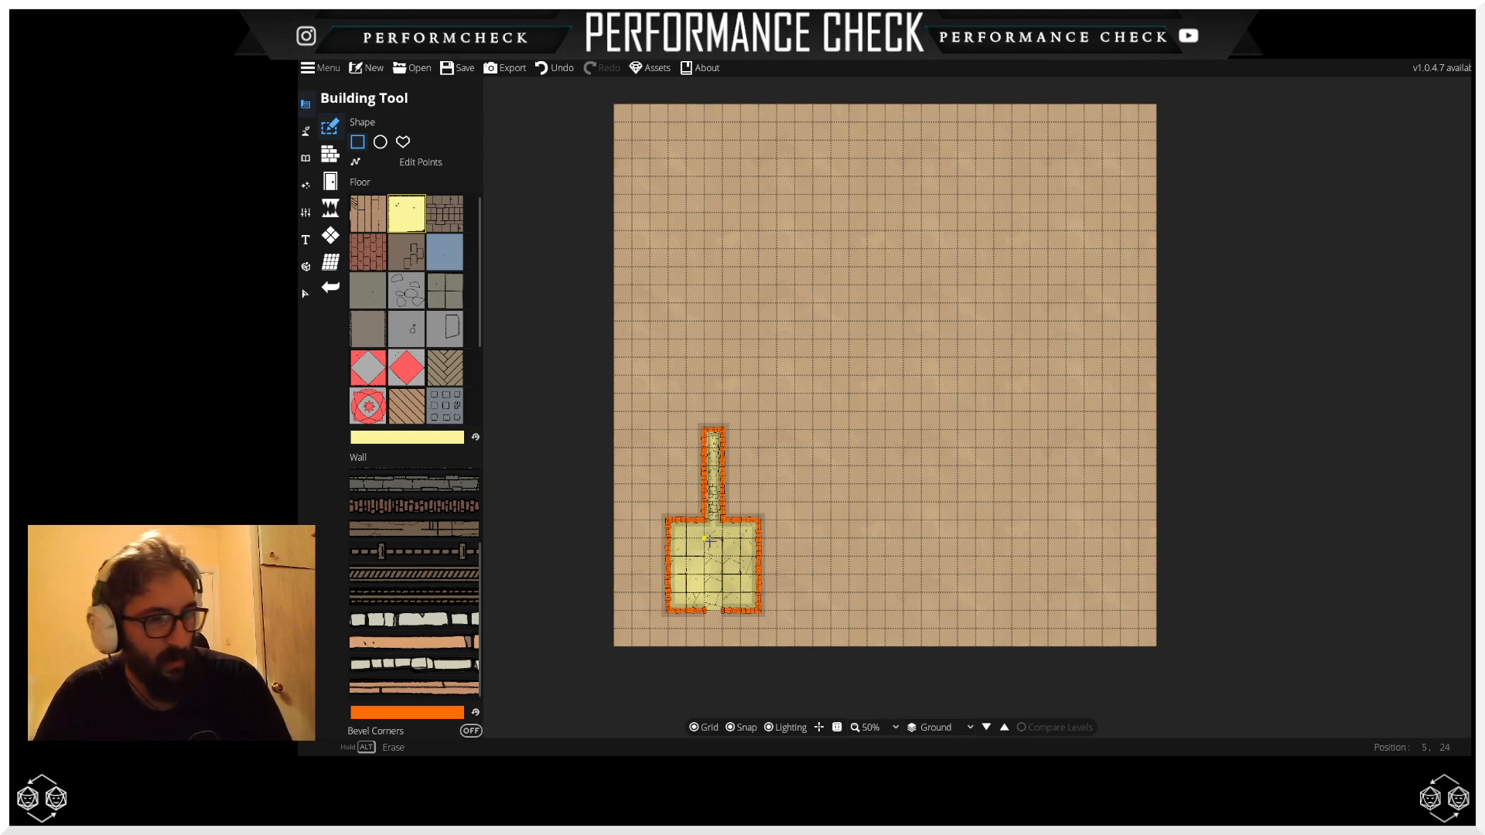
scroll(711, 519, "up", 3)
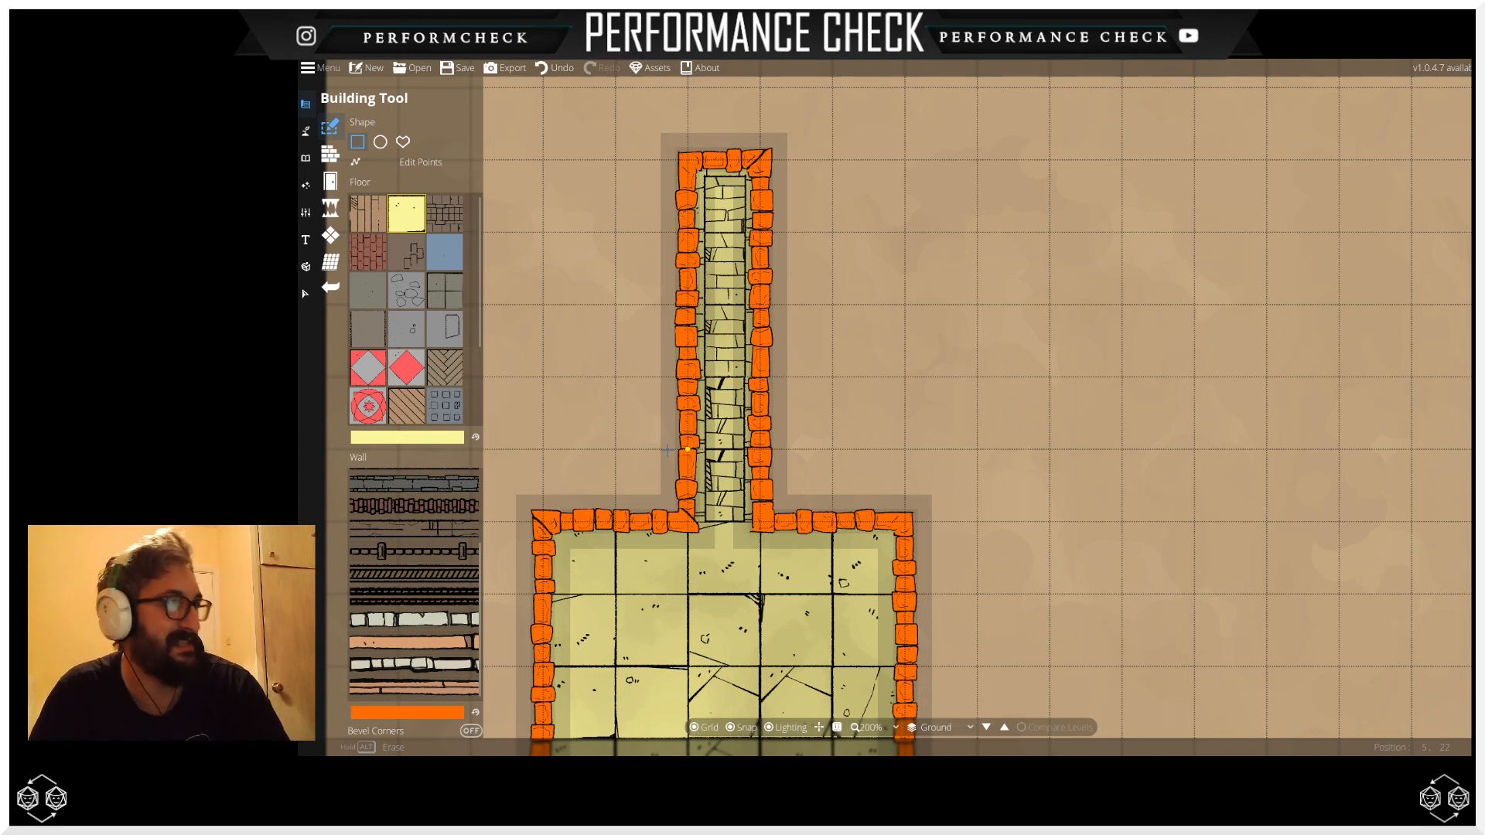
scroll(667, 439, "down", 2)
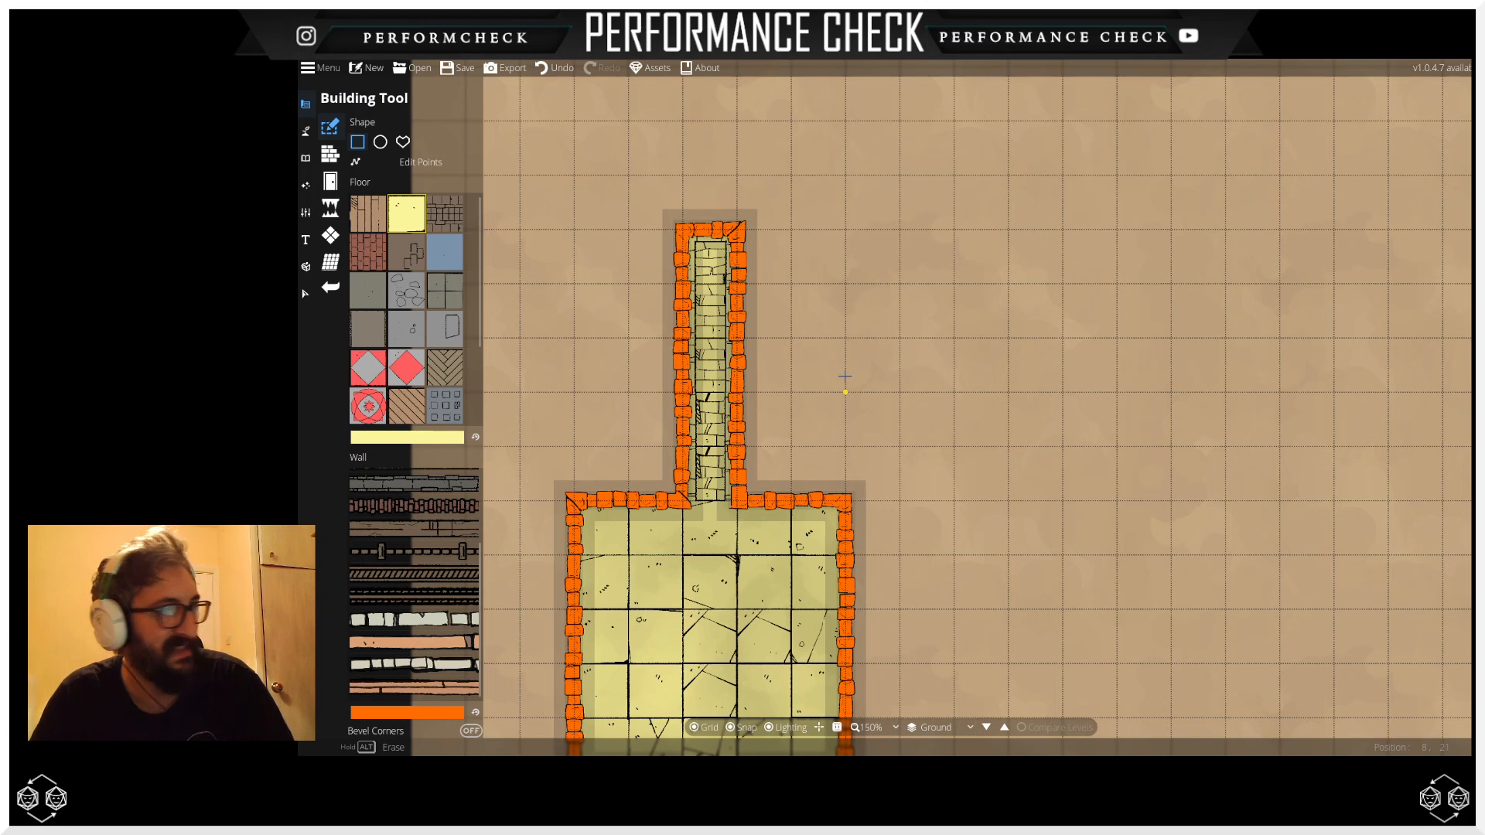
scroll(931, 353, "down", 2)
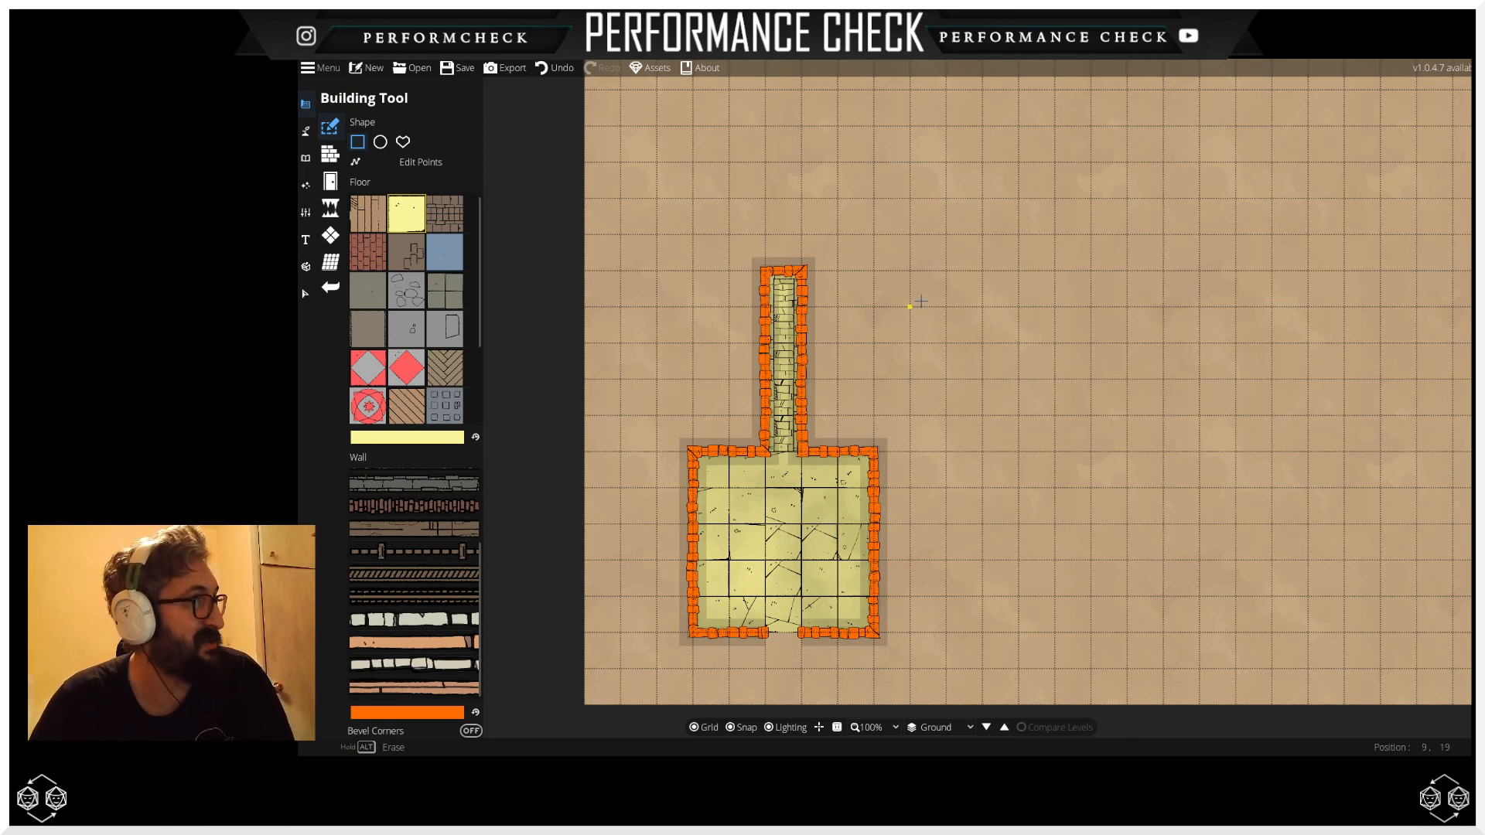
Step: Build a corridor 3 squares wide and 5 squares long running north from the centre of the room's north wall
left_click_drag(914, 294, 909, 418)
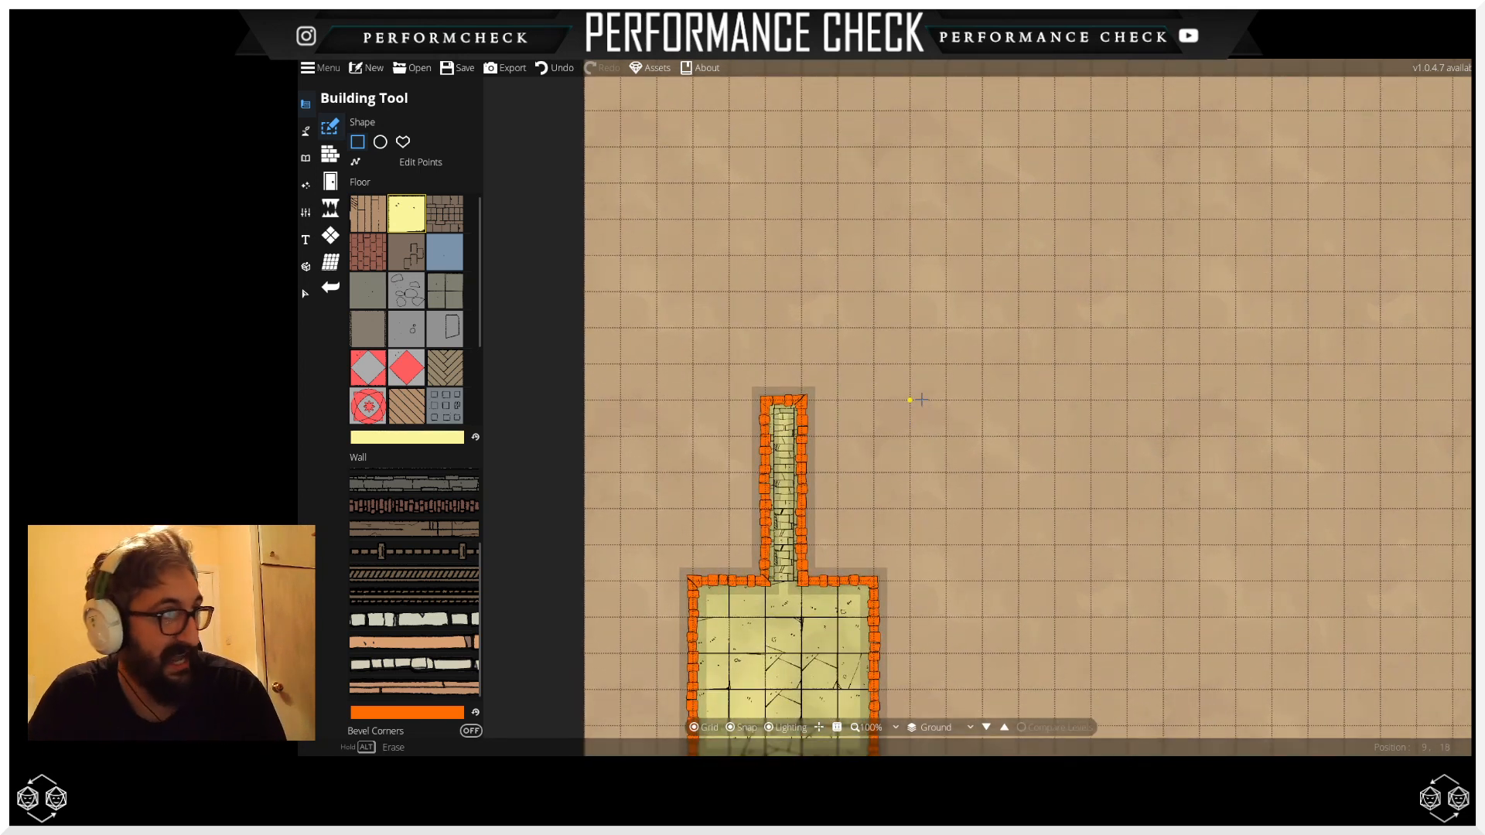
scroll(921, 399, "down", 1)
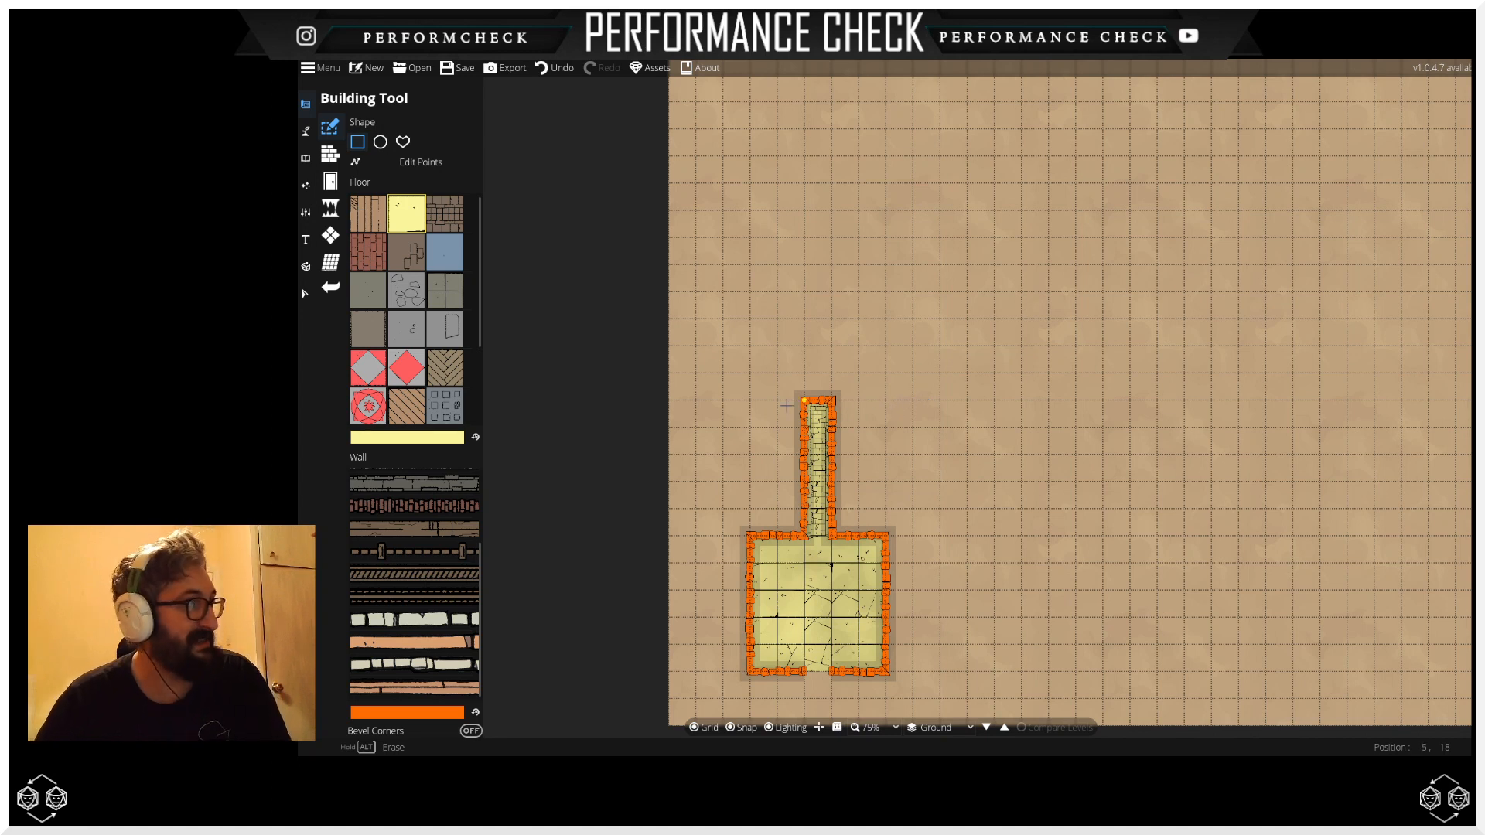
left_click_drag(777, 401, 854, 532)
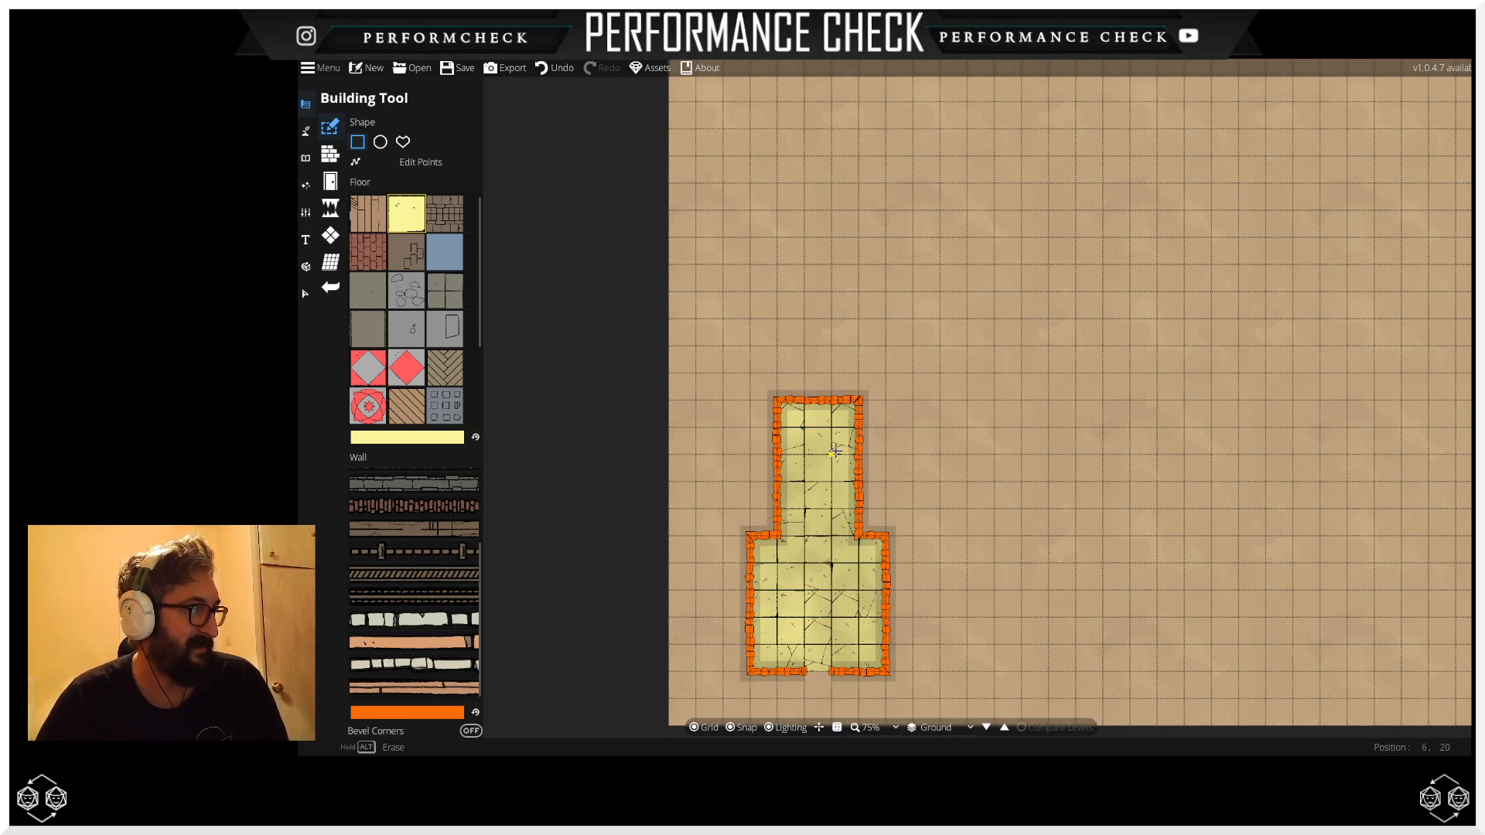
Step: Extend the 3-square-wide corridor another 5 squares to the north
scroll(835, 464, "up", 2)
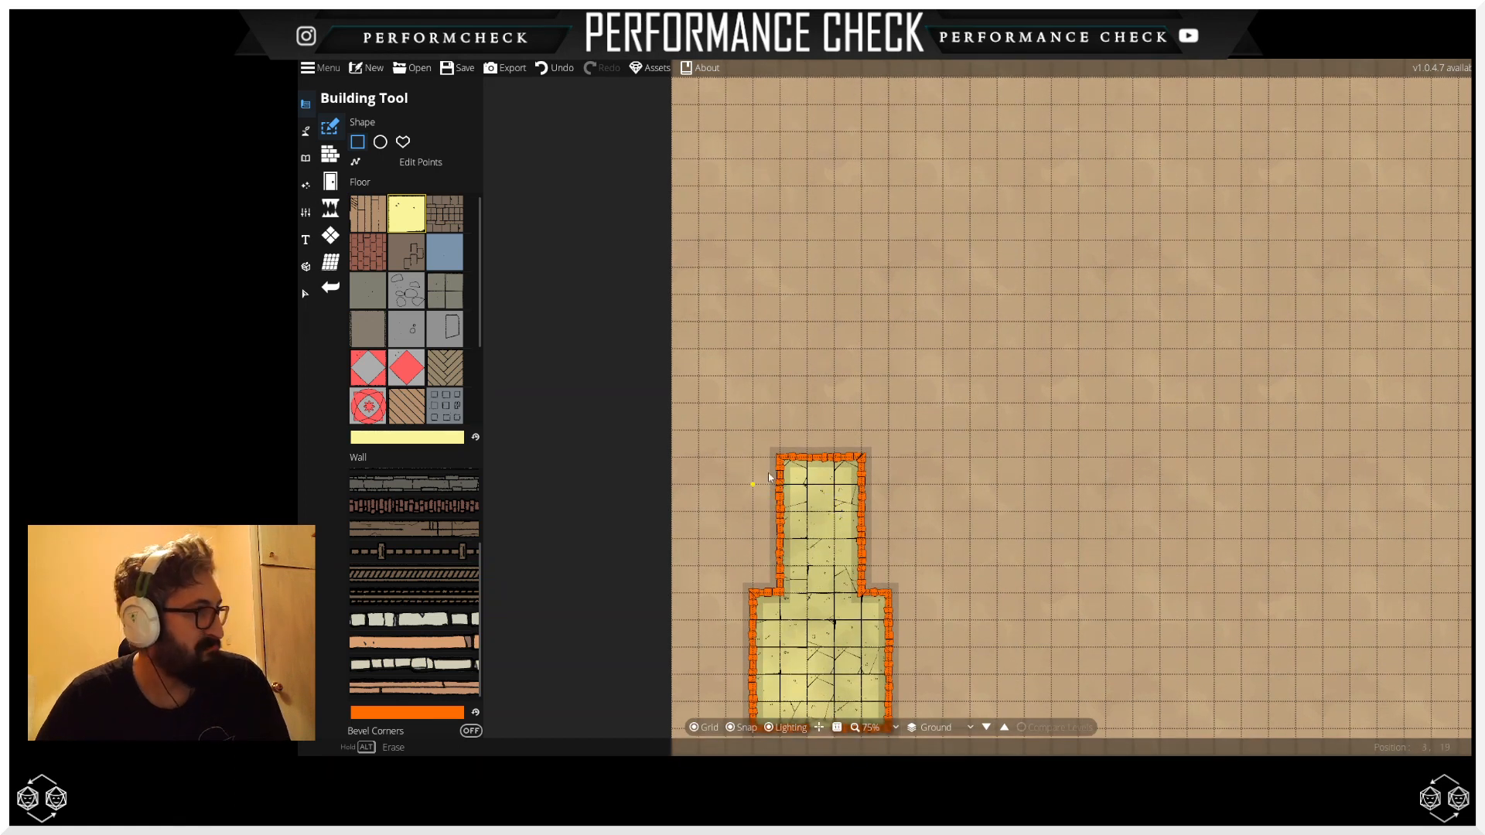
left_click_drag(823, 414, 818, 355)
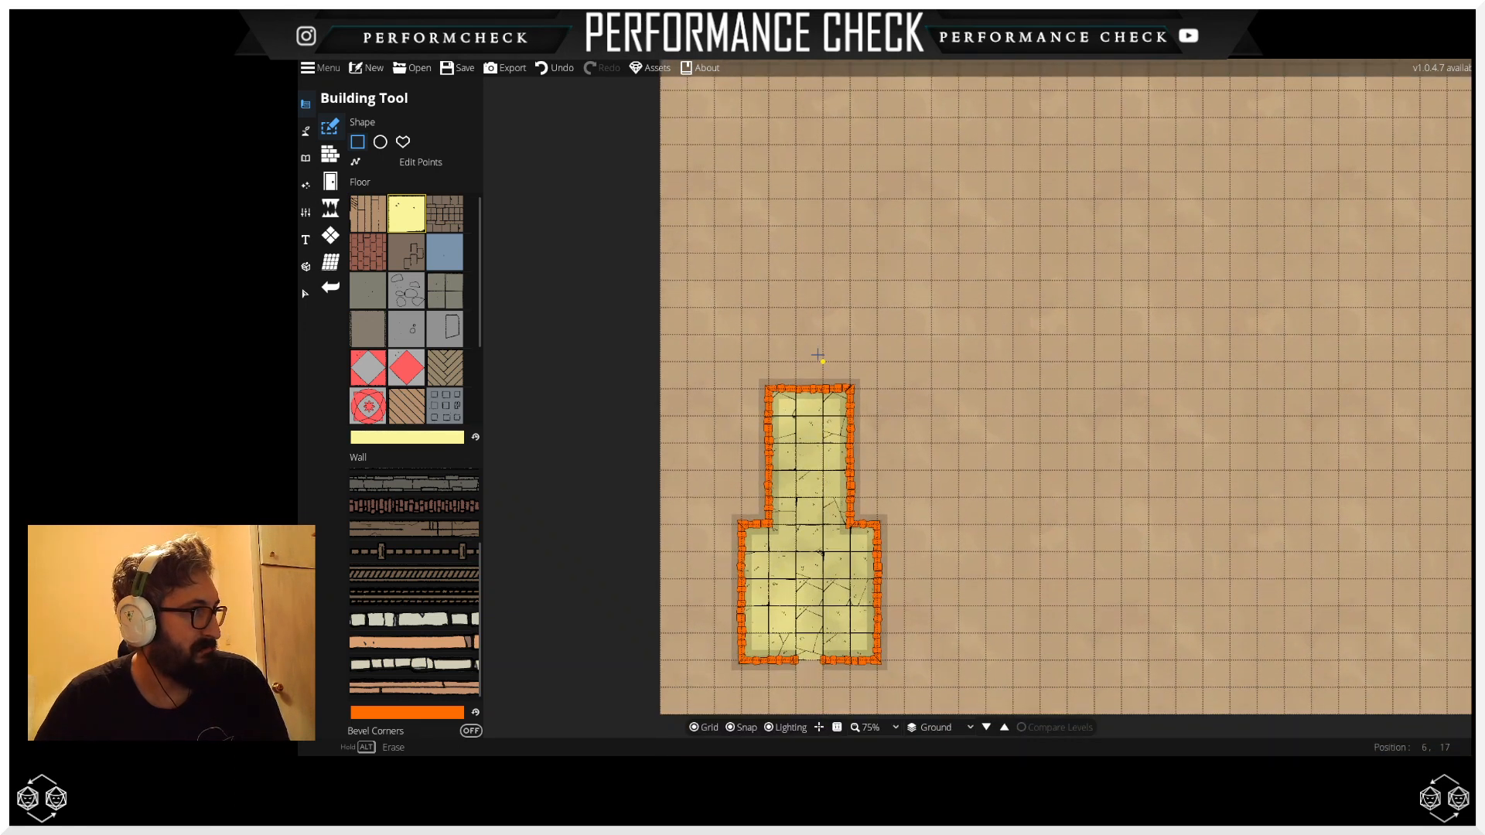
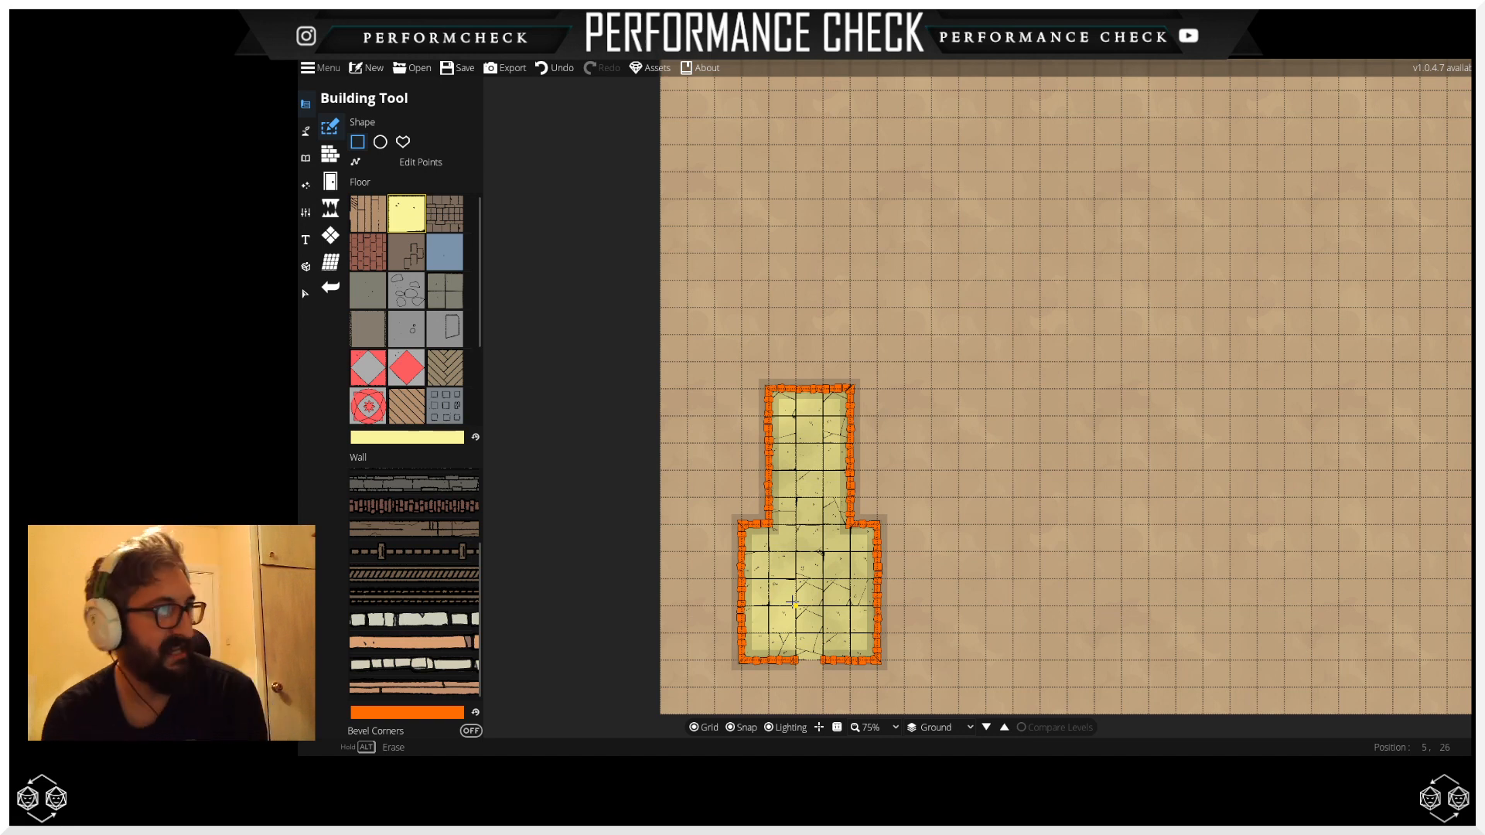
left_click_drag(829, 457, 833, 538)
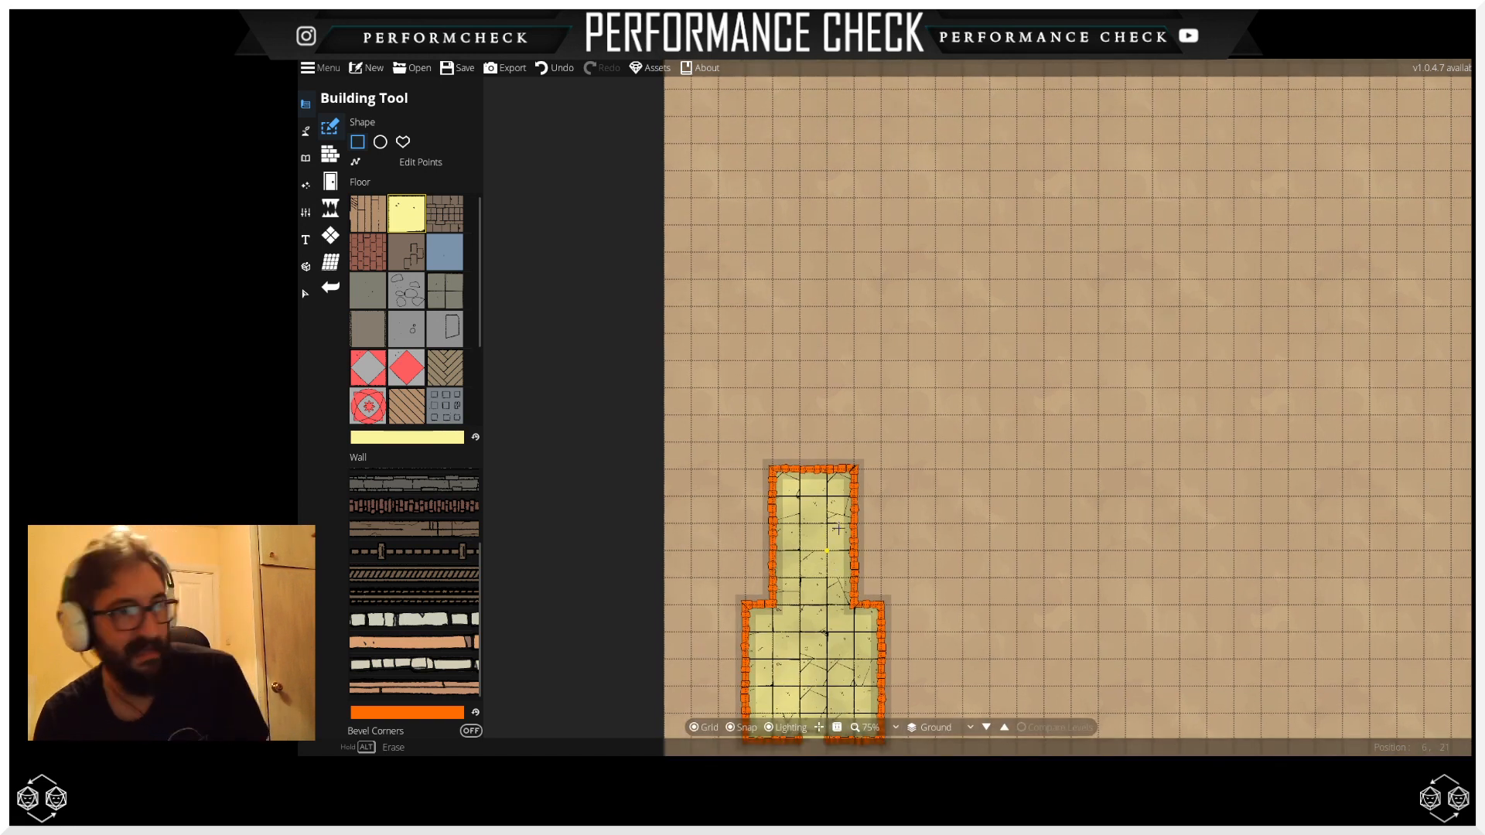
scroll(849, 483, "down", 1)
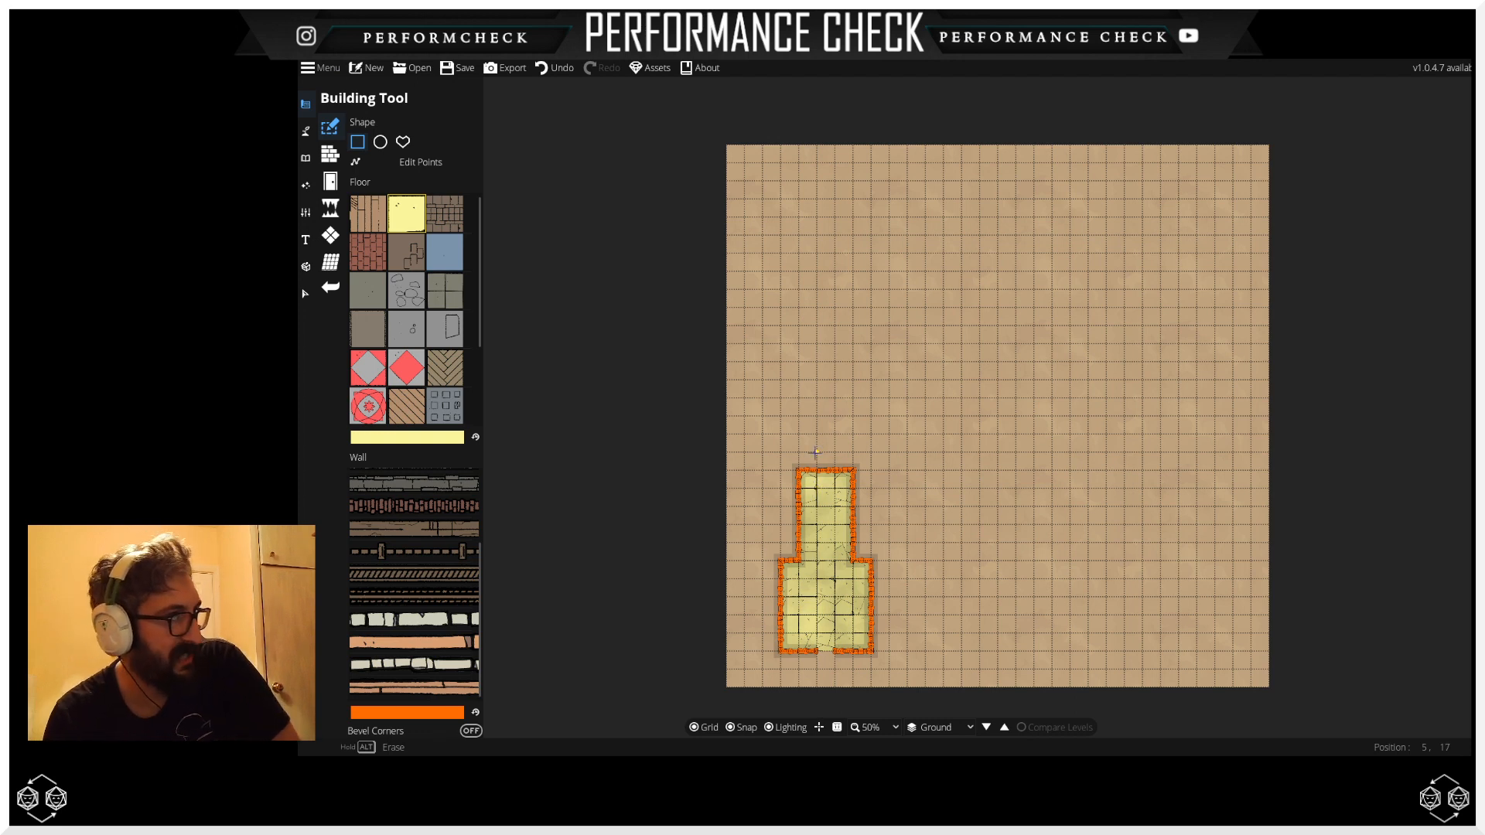
left_click_drag(799, 469, 879, 377)
Step: Add one-square side passages to the corridor's east wall, at the third square from each end, erasing the misplaced two-square passage
scroll(828, 381, "up", 1)
scroll(828, 381, "up", 1)
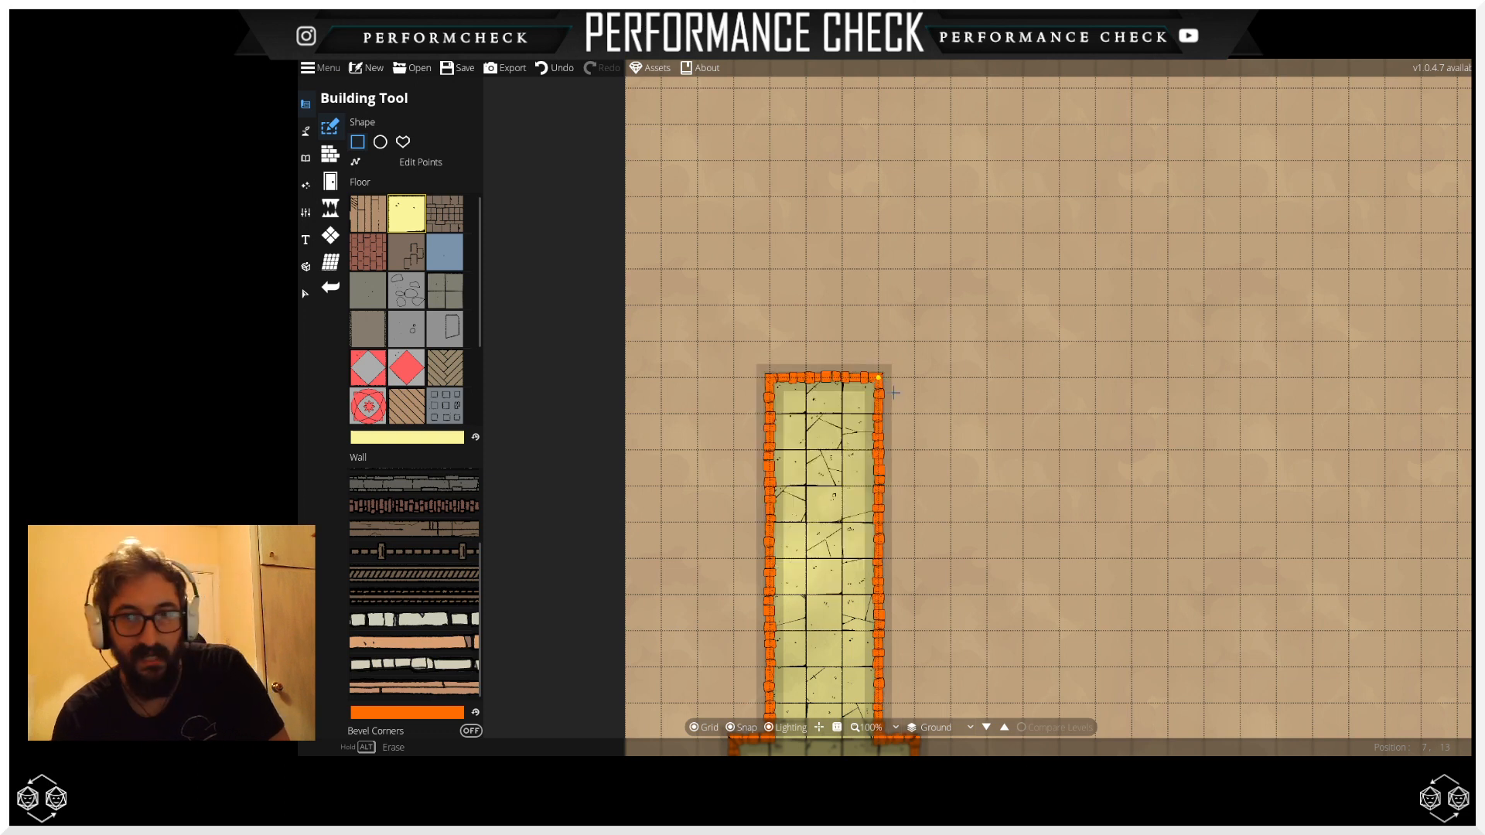
left_click_drag(977, 497, 944, 332)
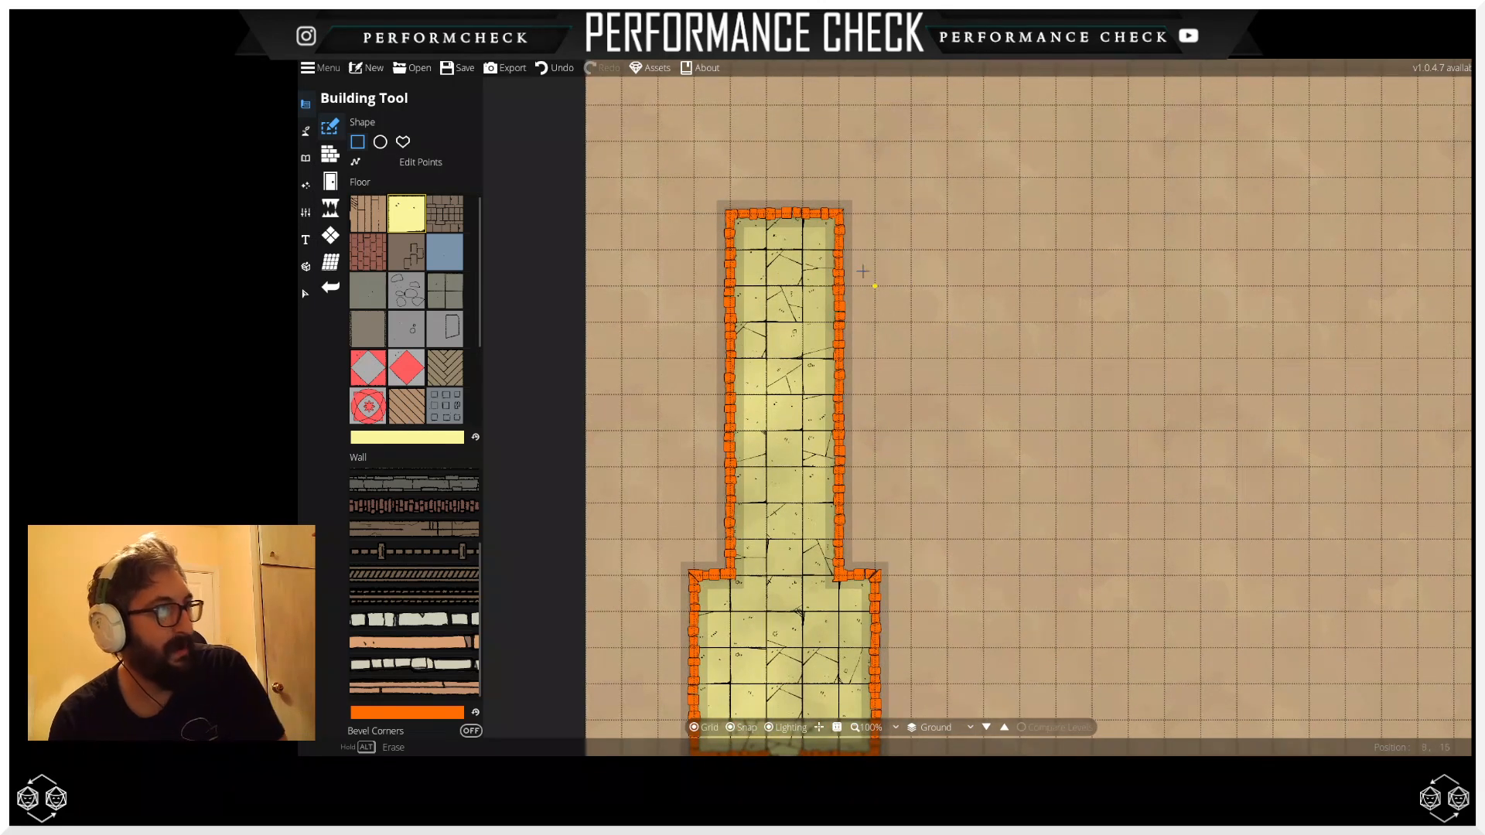
left_click_drag(843, 252, 915, 280)
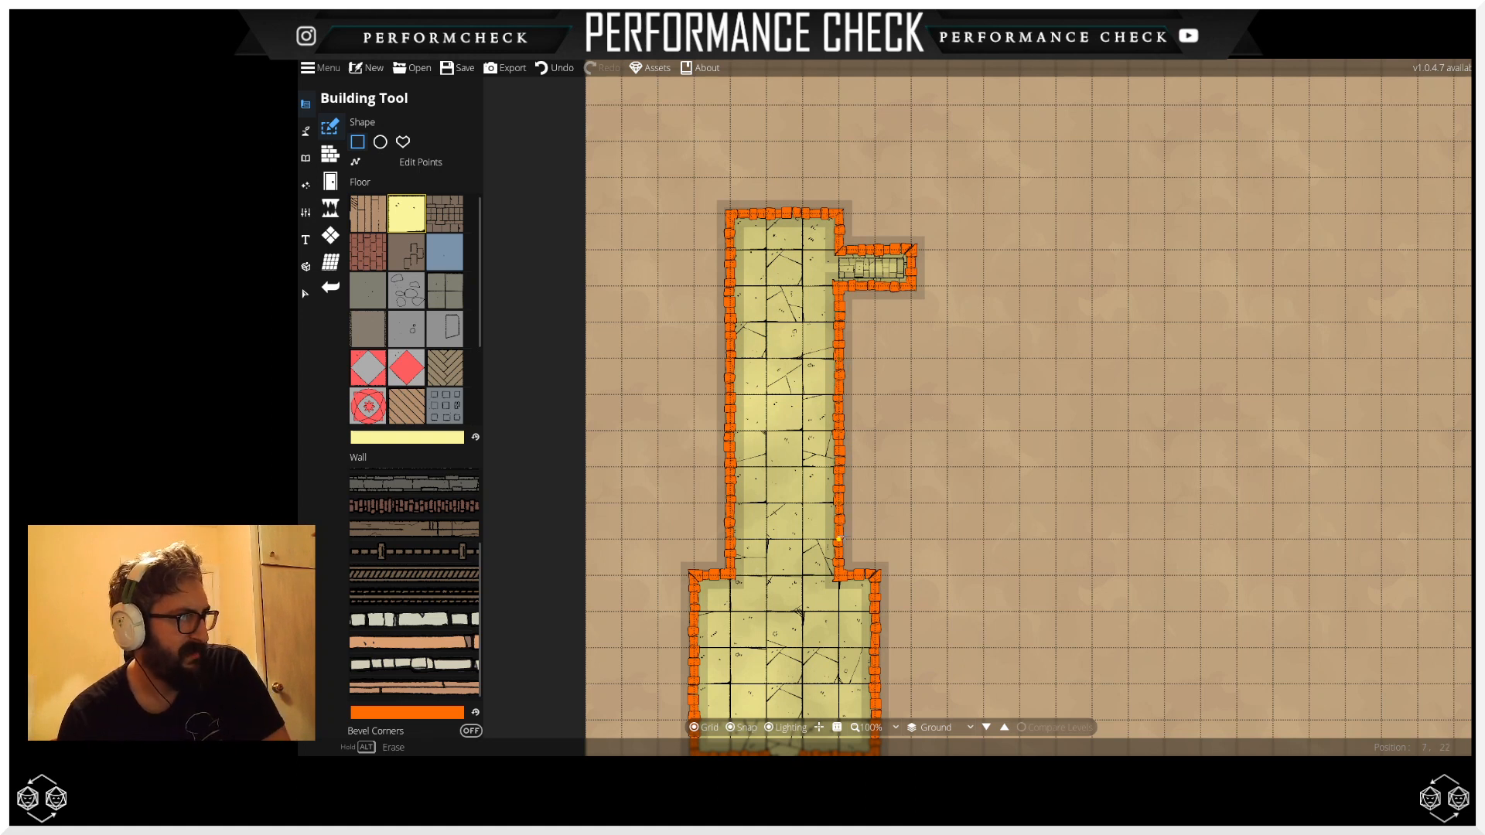
left_click_drag(848, 502, 855, 500)
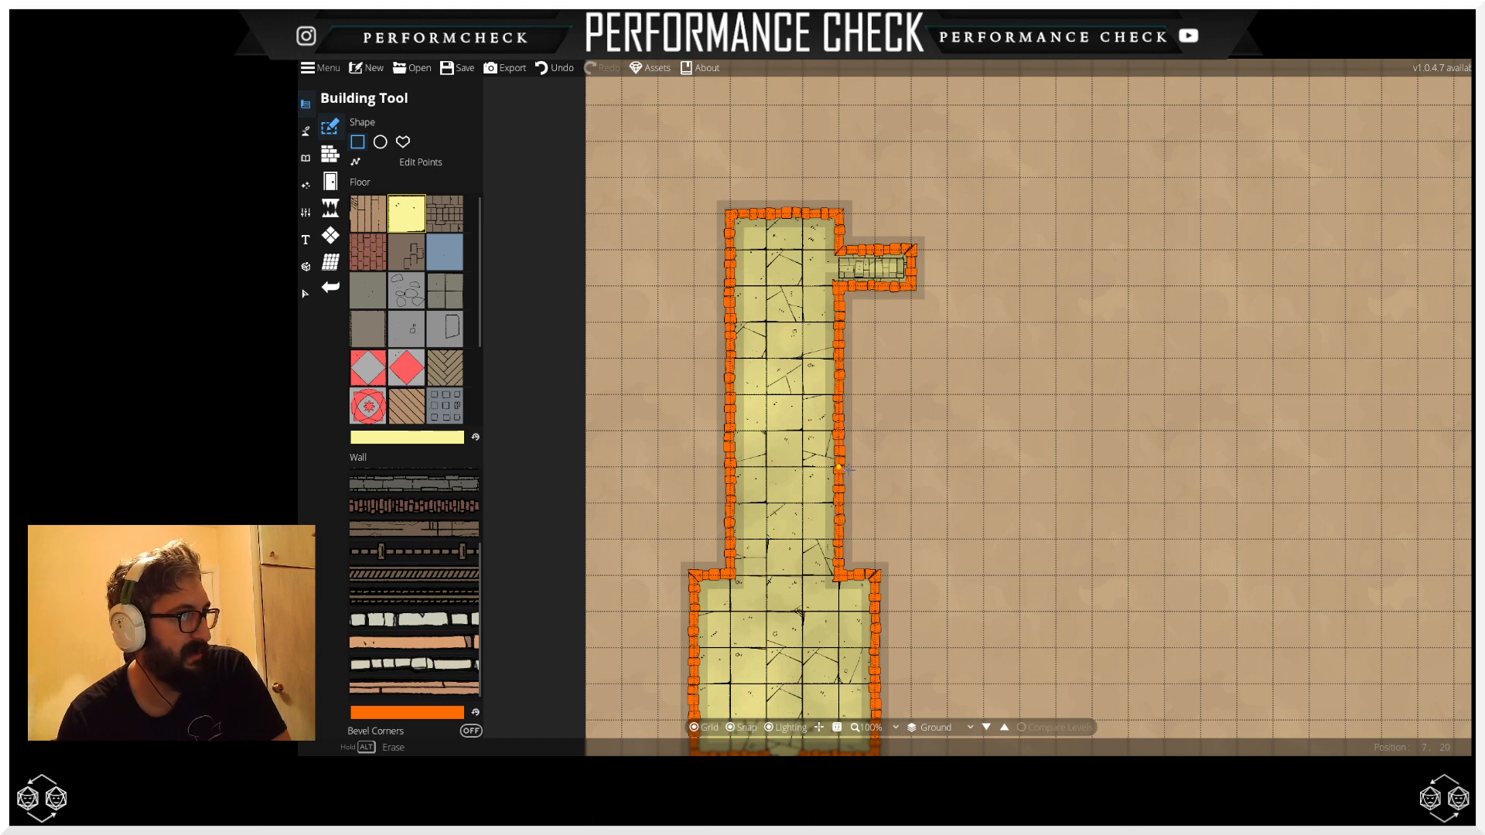
mouse_move(848, 468)
left_mouse_down()
mouse_move(880, 476)
mouse_move(880, 507)
left_mouse_up()
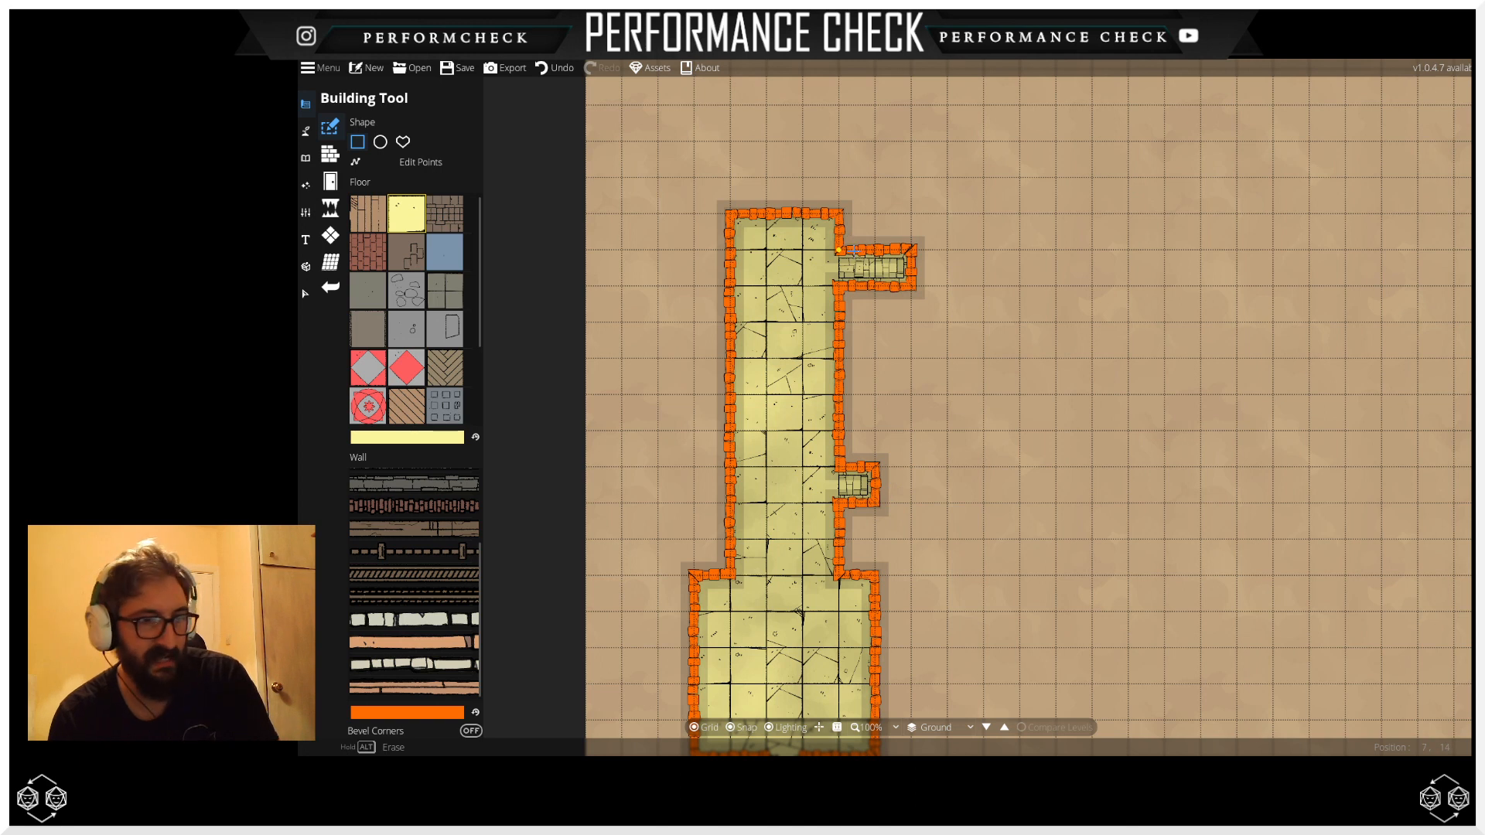
left_click_drag(843, 254, 894, 286)
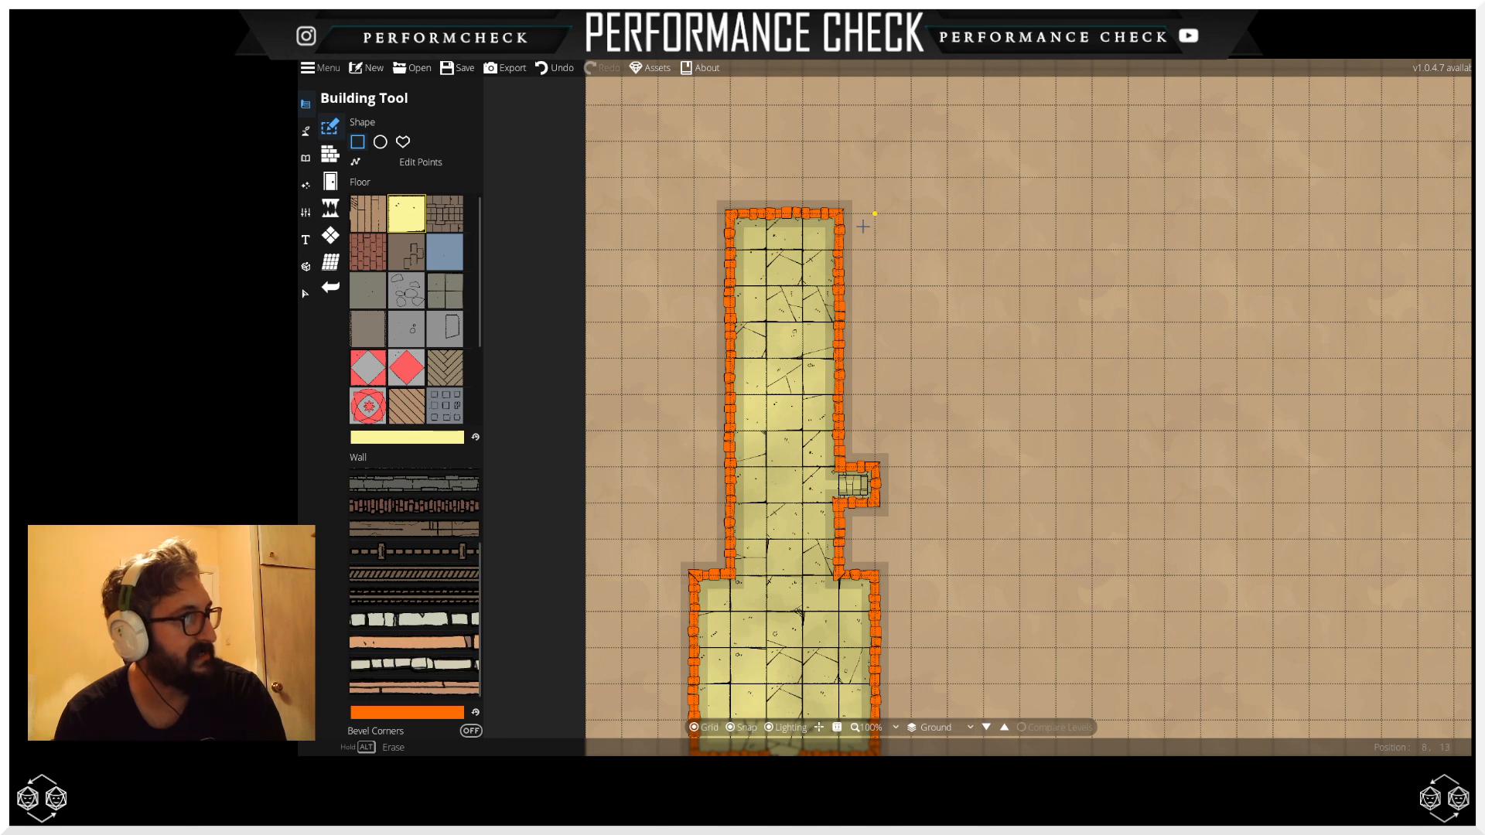
left_click_drag(838, 287, 875, 321)
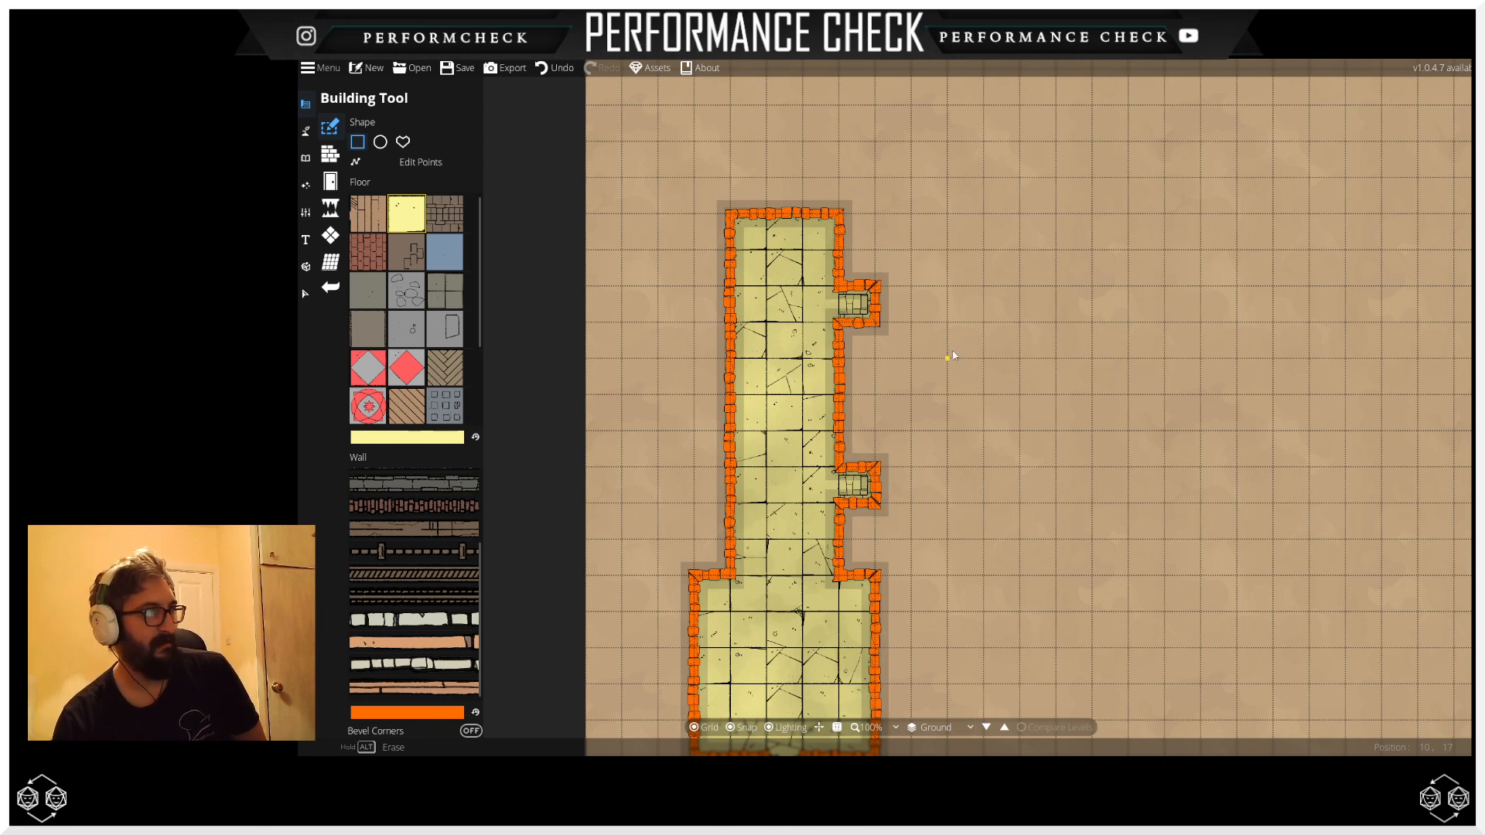
Step: Build a 3 by 3 square room at the east end of the northern side passage
left_click_drag(941, 361, 933, 397)
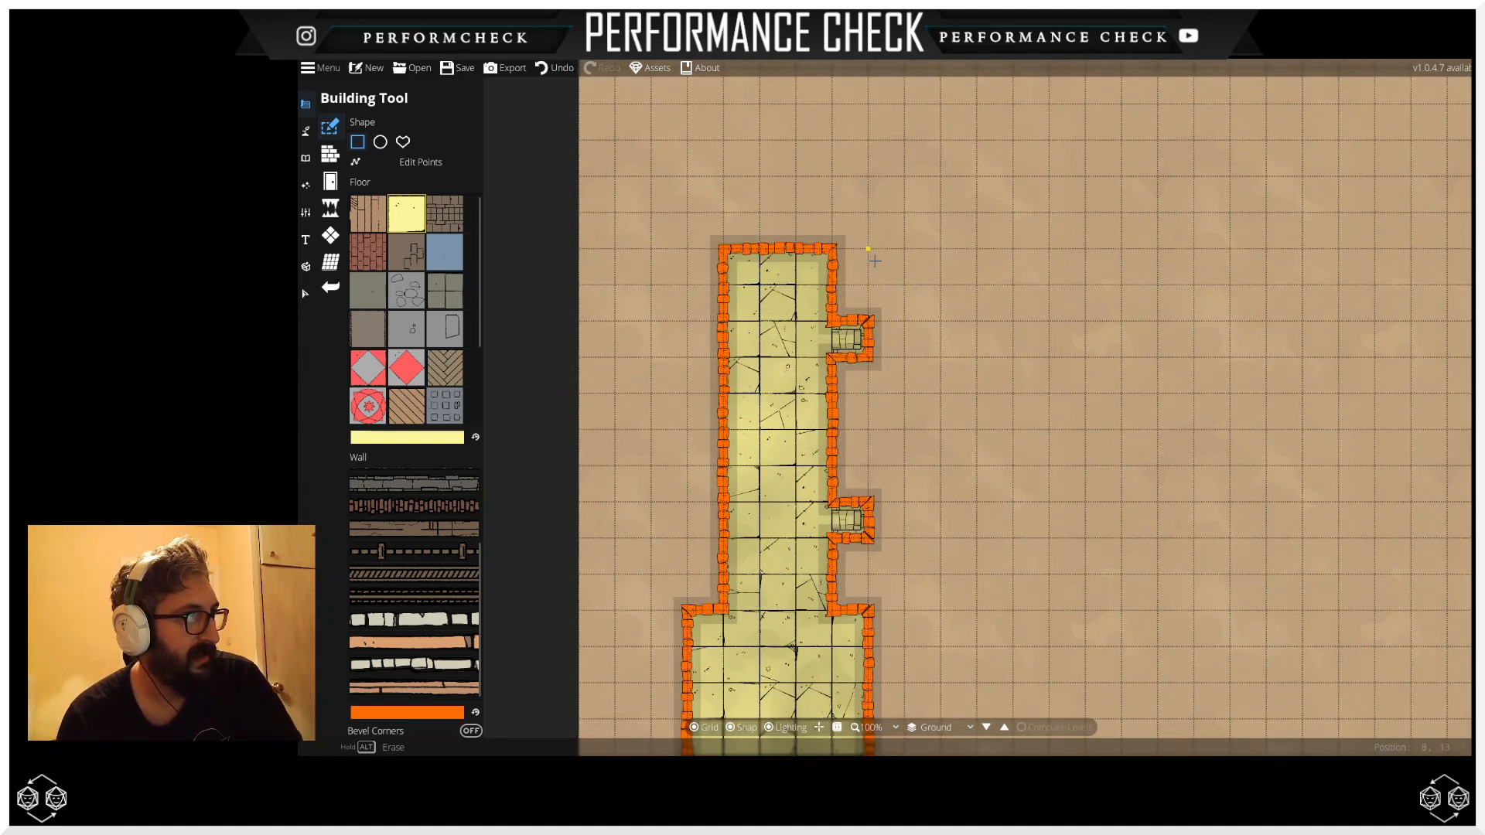
left_click_drag(879, 294, 982, 396)
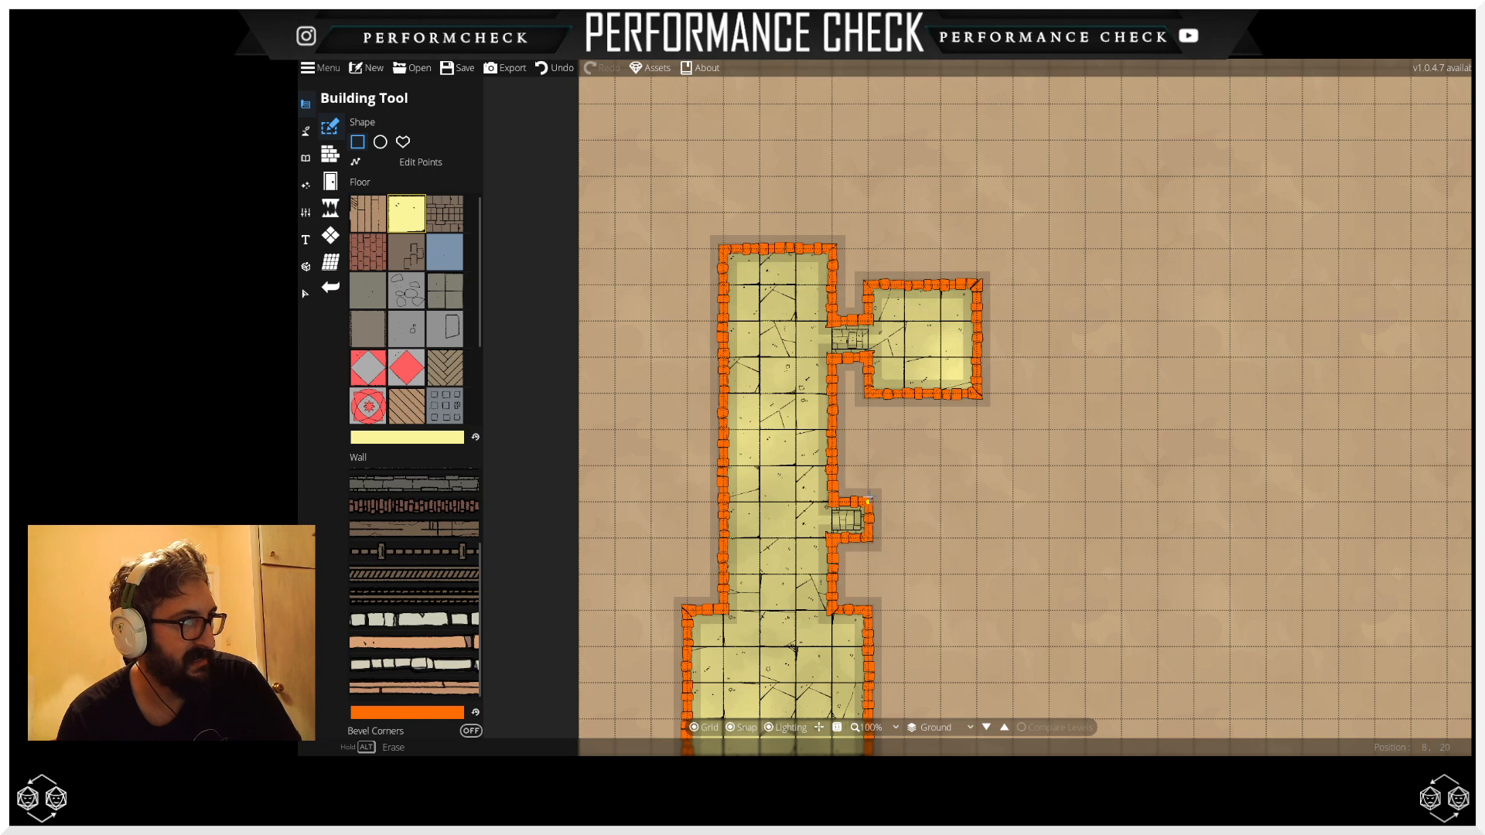
Step: Build a 3 by 3 square room at the east end of the southern side passage
left_click_drag(871, 474, 970, 562)
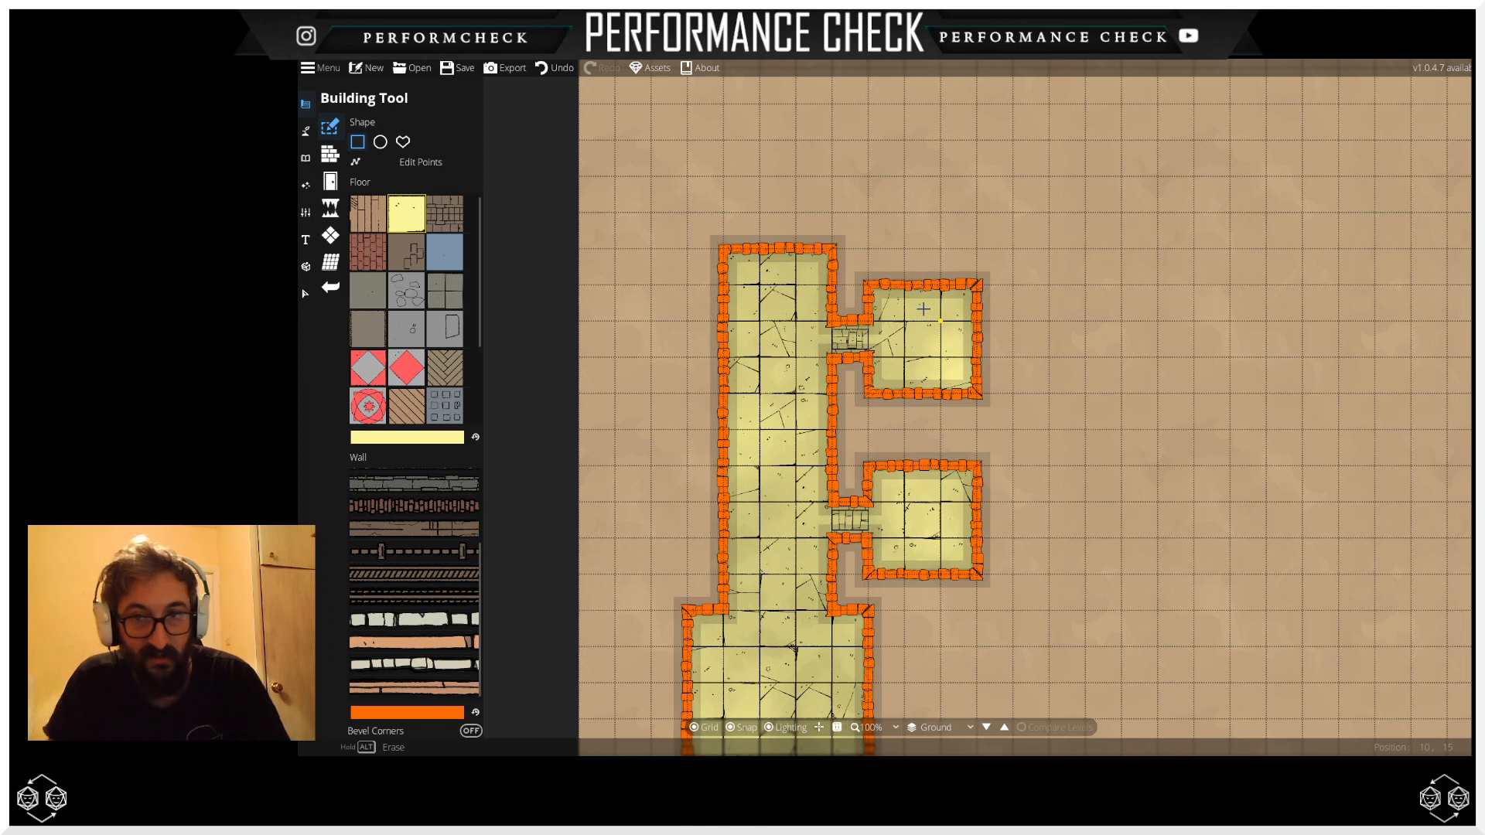
Step: Cut a one-square opening in the centre of the corridor's north wall with the Portal Tool
left_click_drag(996, 358, 977, 548)
scroll(977, 547, "down", 4)
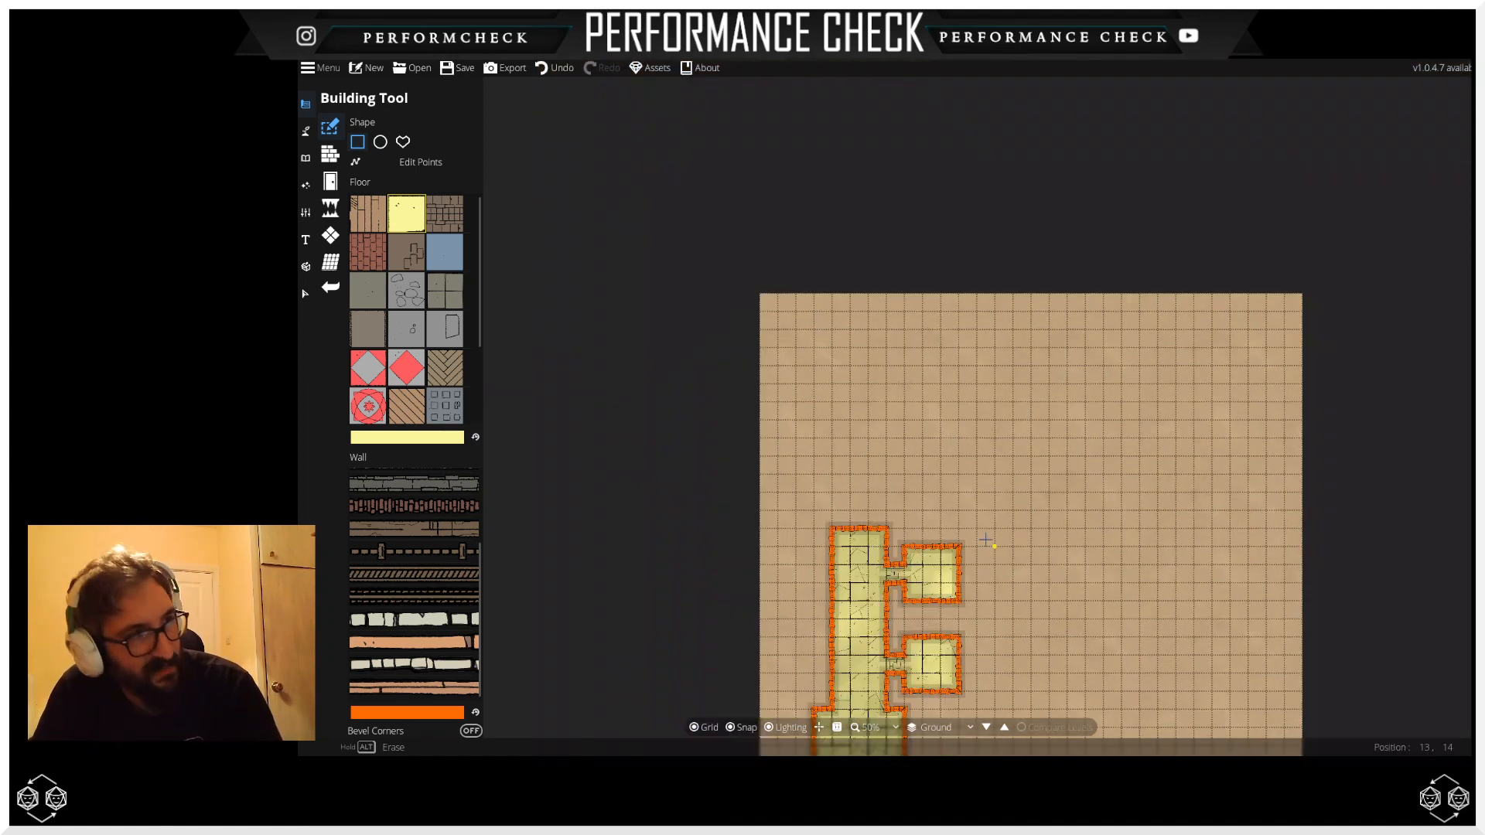
left_click_drag(986, 539, 923, 384)
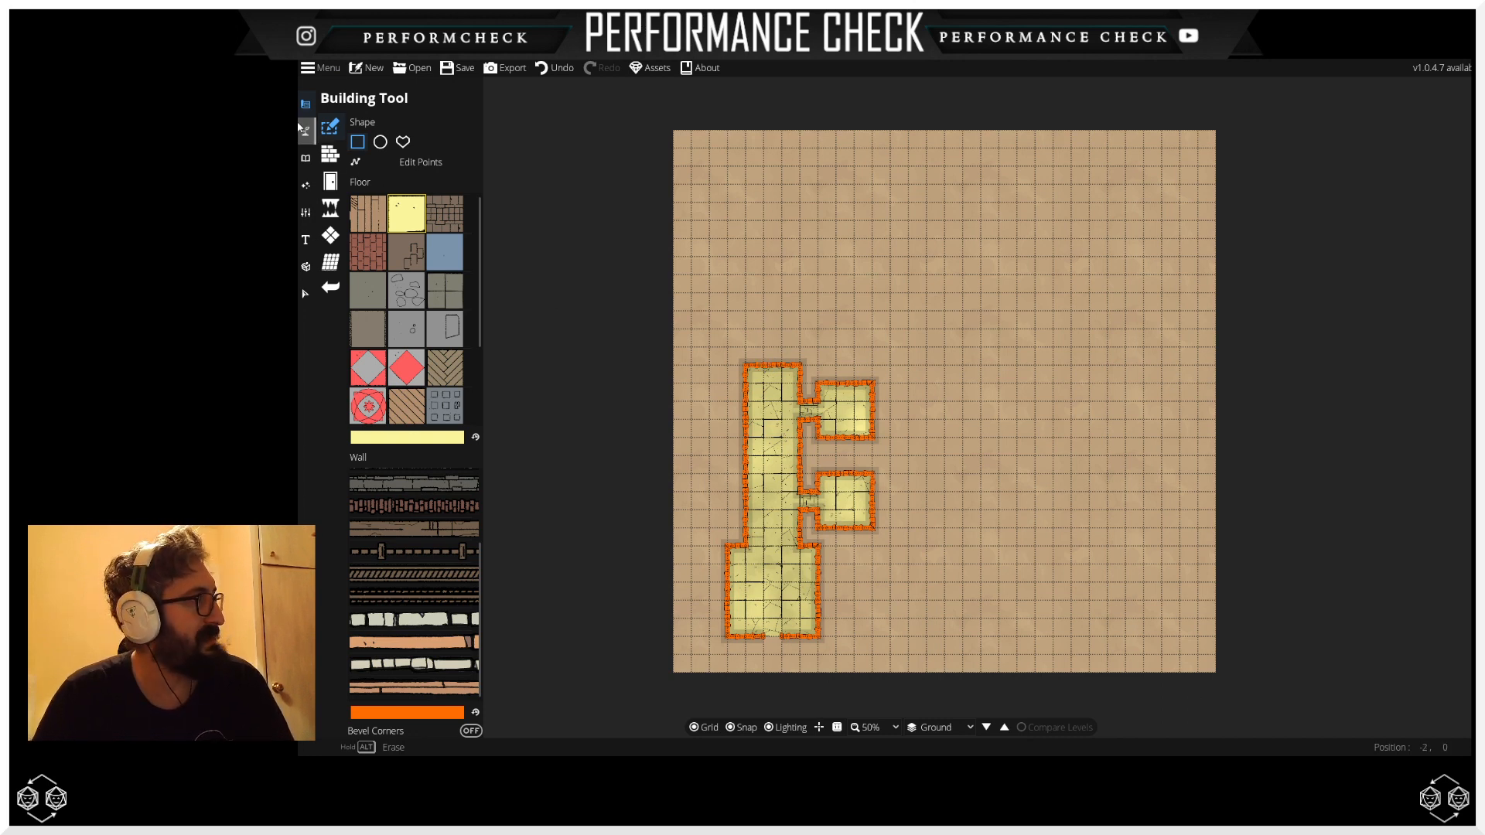
left_click(333, 185)
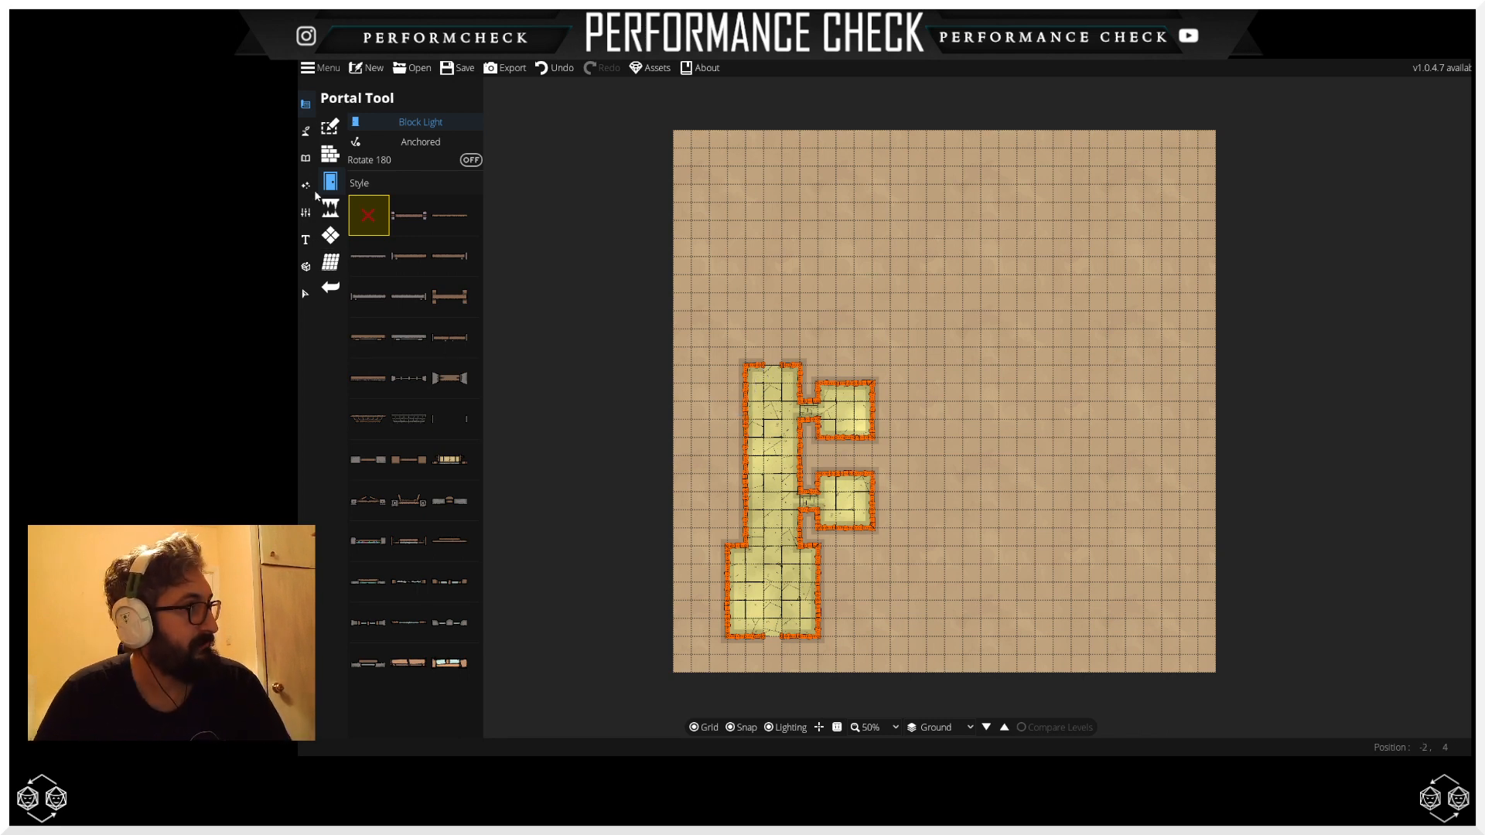
Step: Draw a closed, freestanding rectangular wall, 9 squares wide and 4 squares tall, north of the corridor with the Wall Tool
left_click(331, 154)
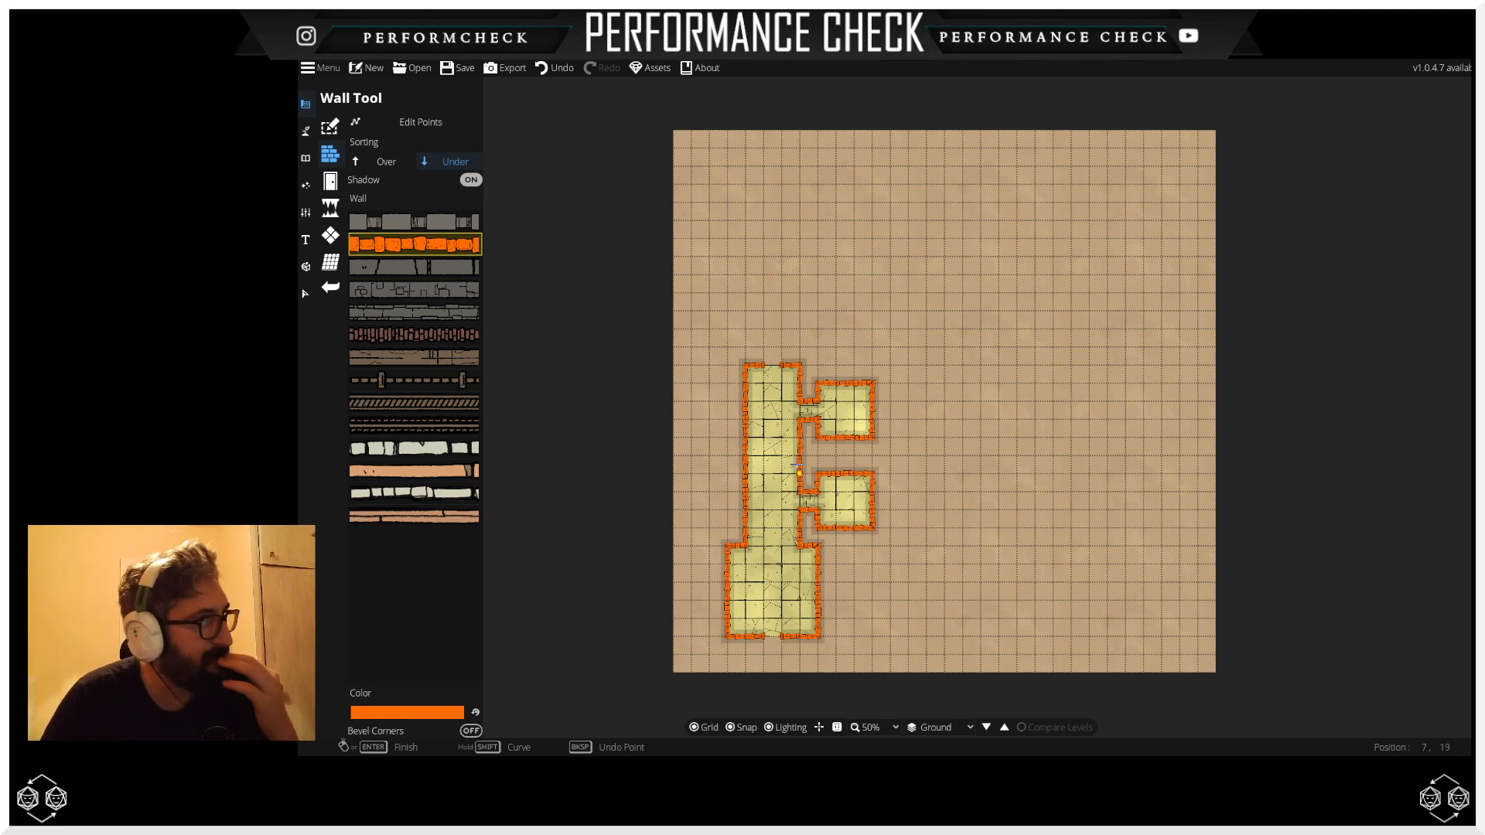
left_click(763, 312)
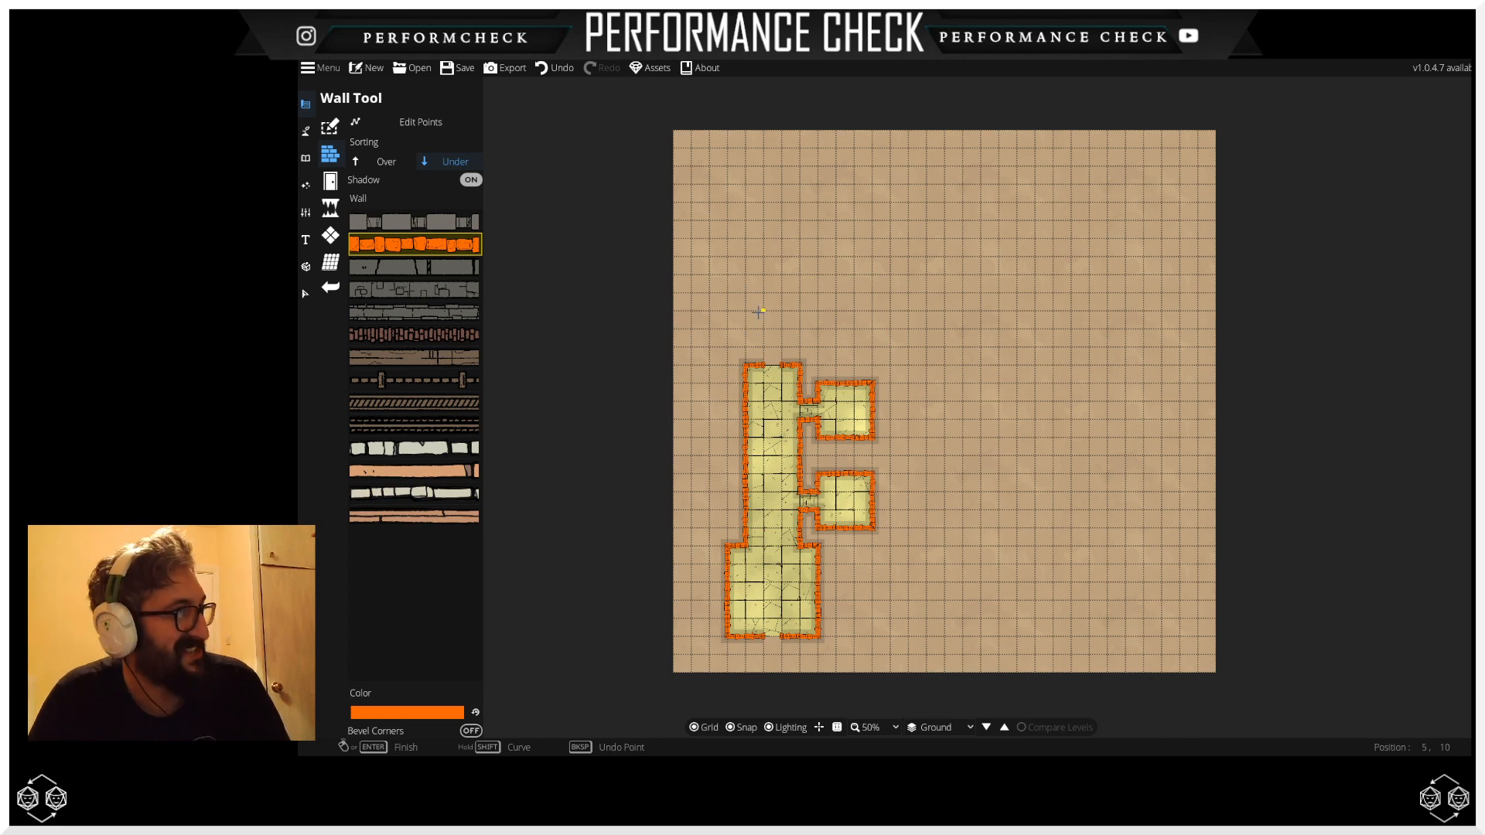
left_click(764, 239)
left_click(927, 240)
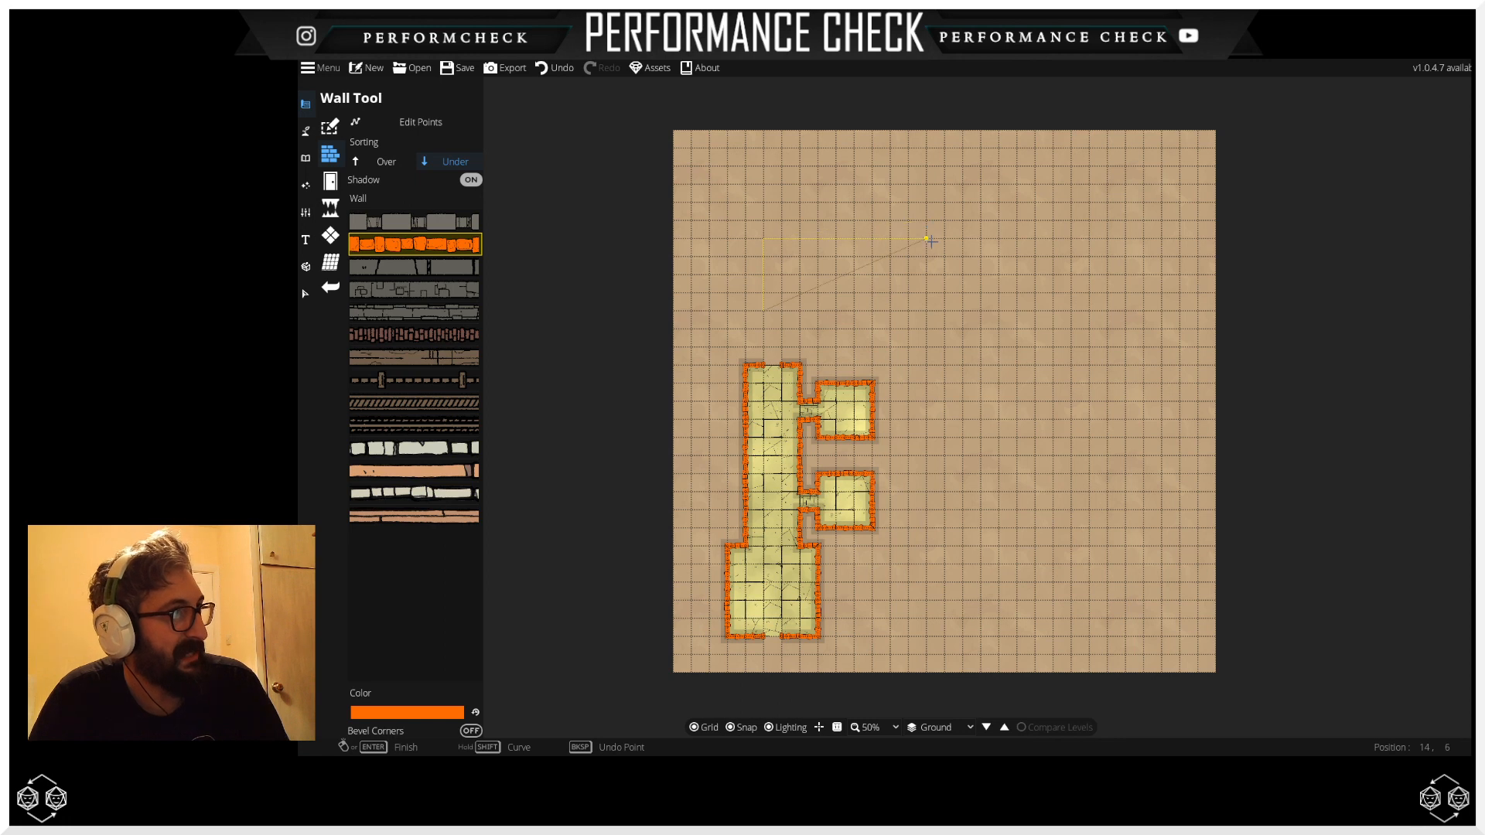
left_click(927, 310)
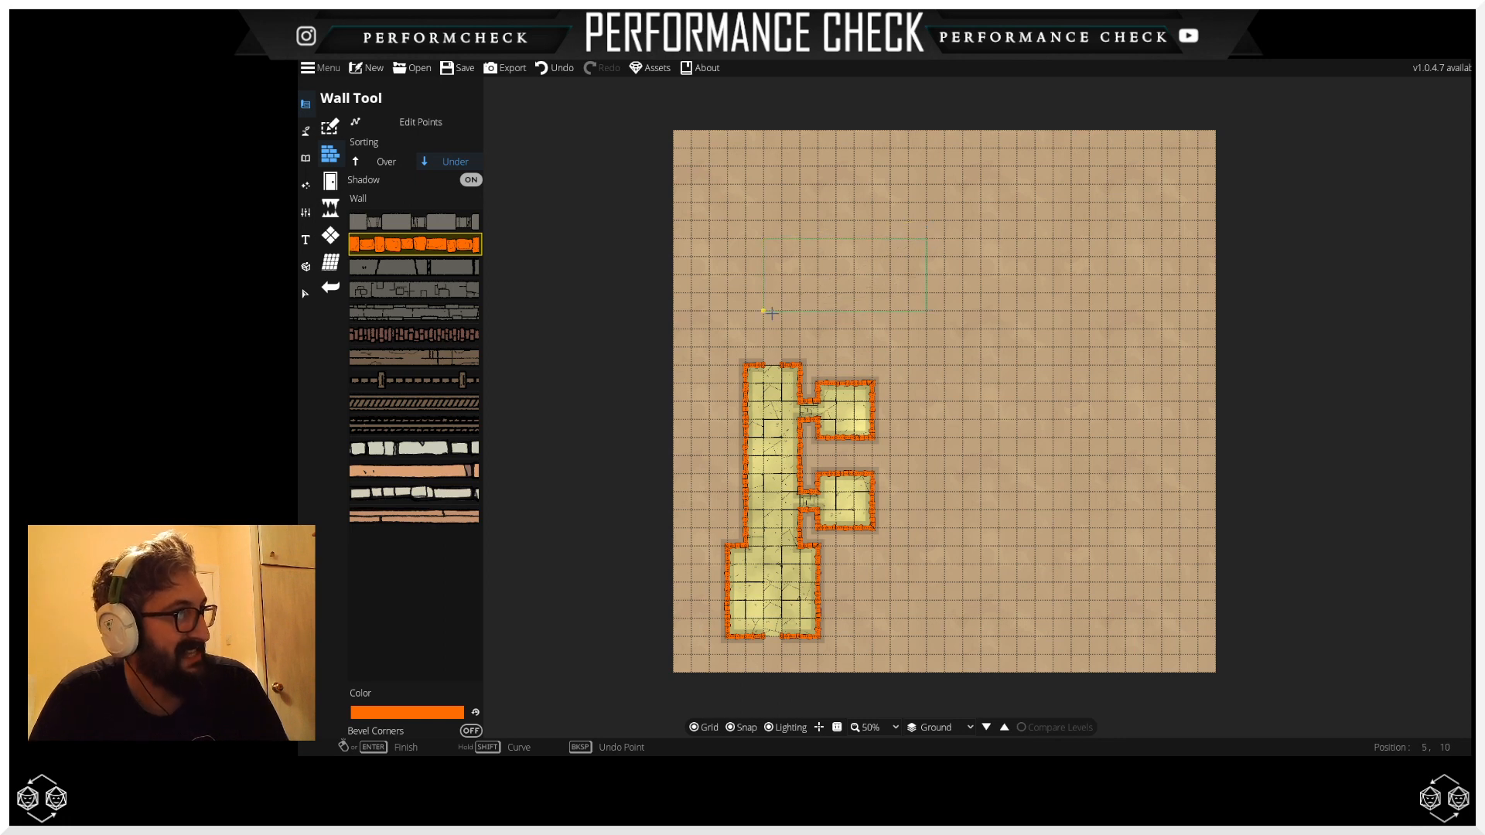
left_click(772, 314)
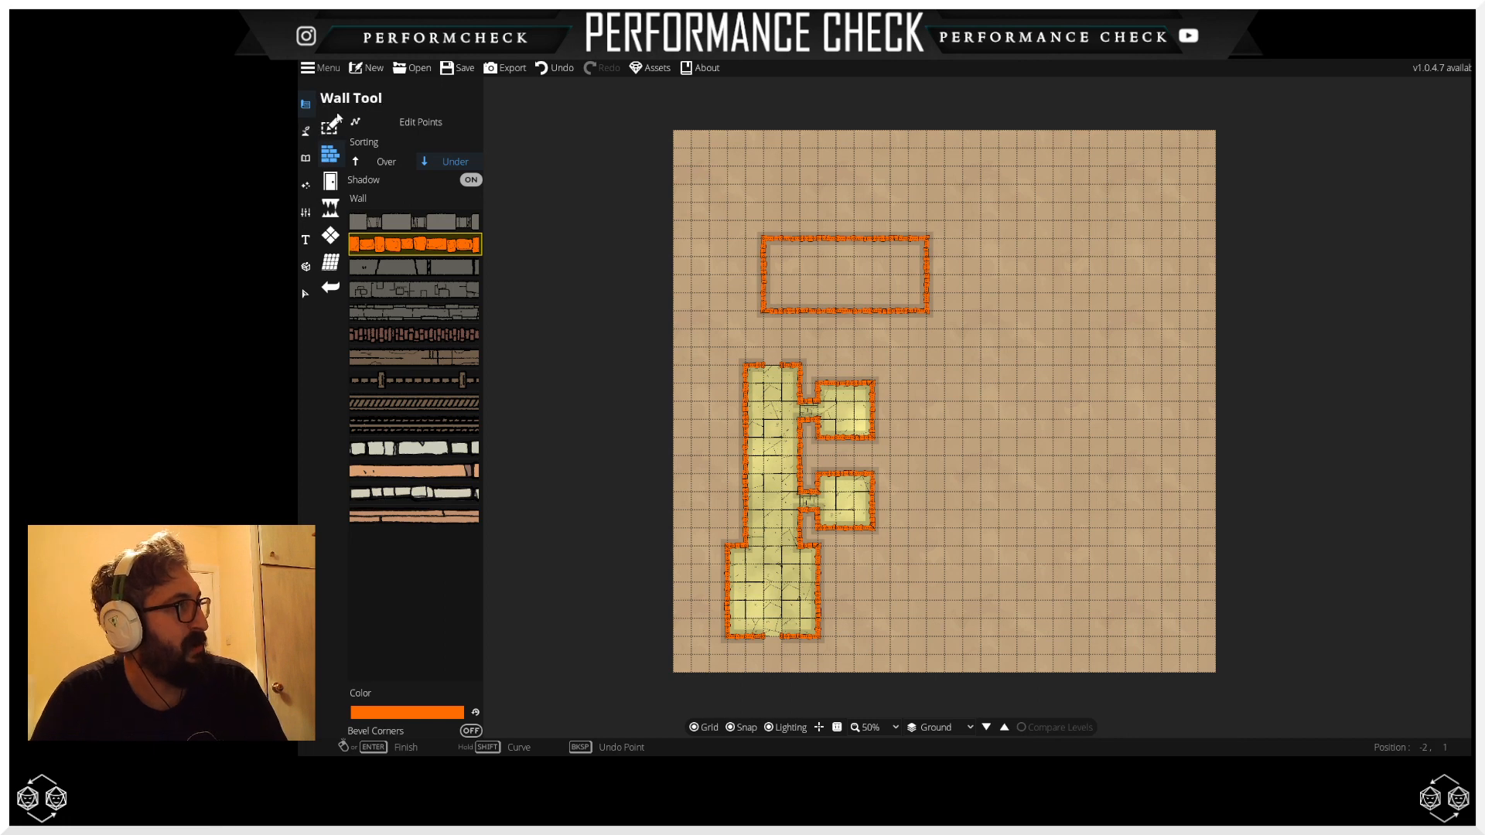
Step: Cut two-square openings in the freestanding rectangle's south and north walls and a one-square opening in its west wall
left_click(330, 183)
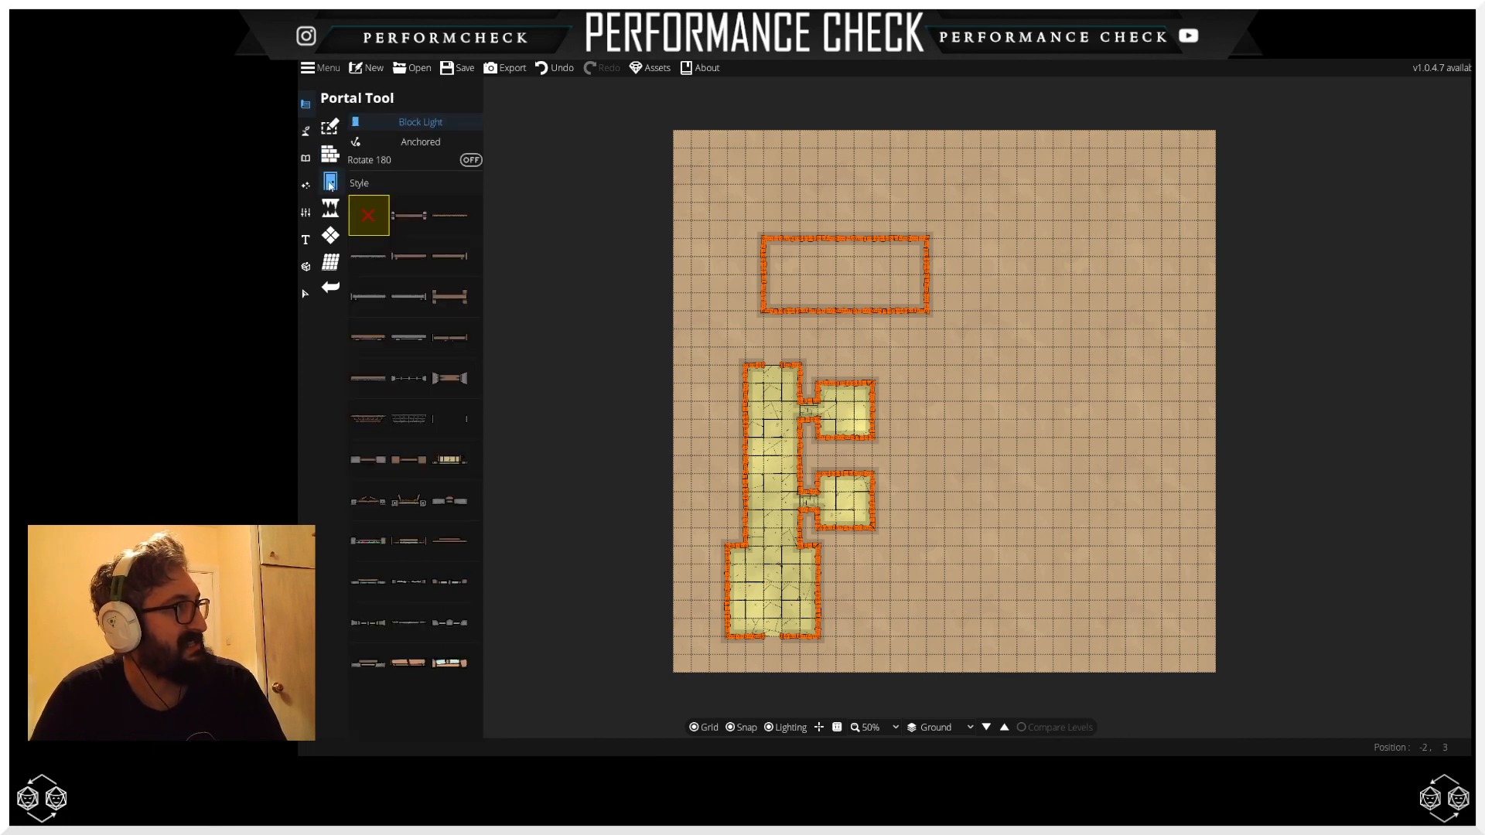
left_click(812, 313)
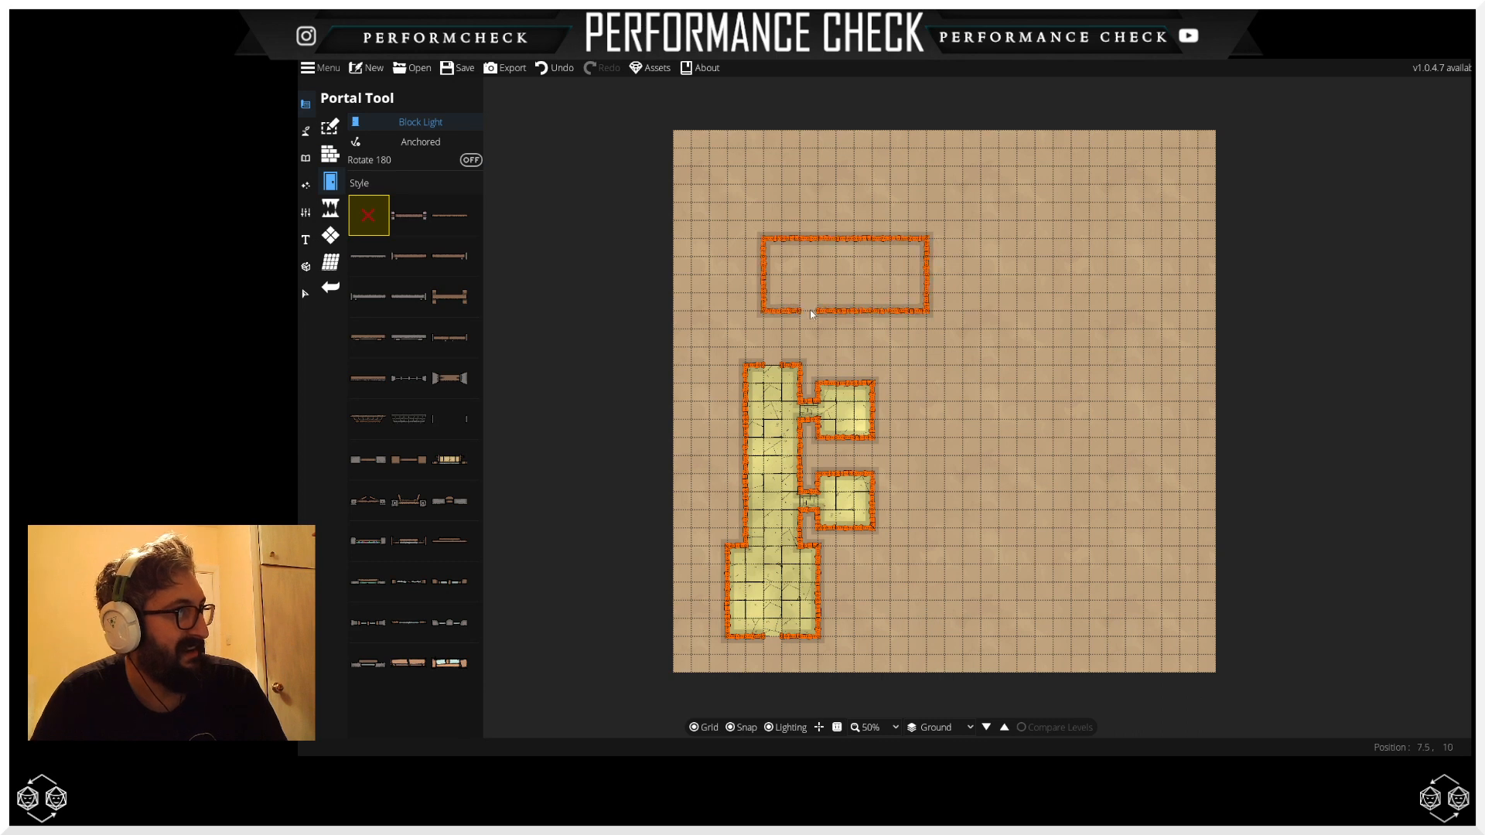
left_click(899, 238)
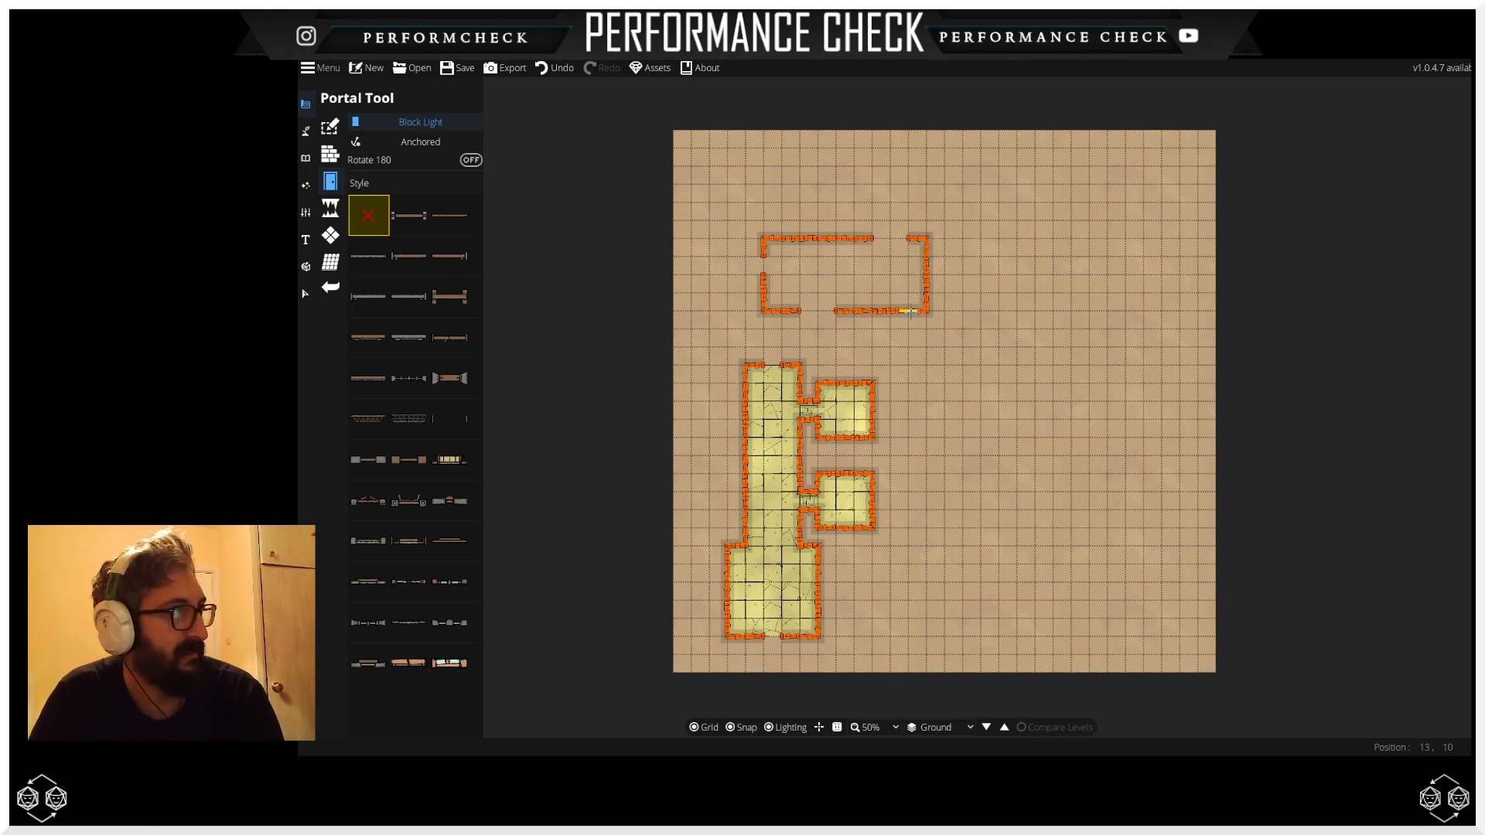
Step: Try to build a pale yellow floor across the freestanding wall rectangle with the Building Tool
left_click(330, 126)
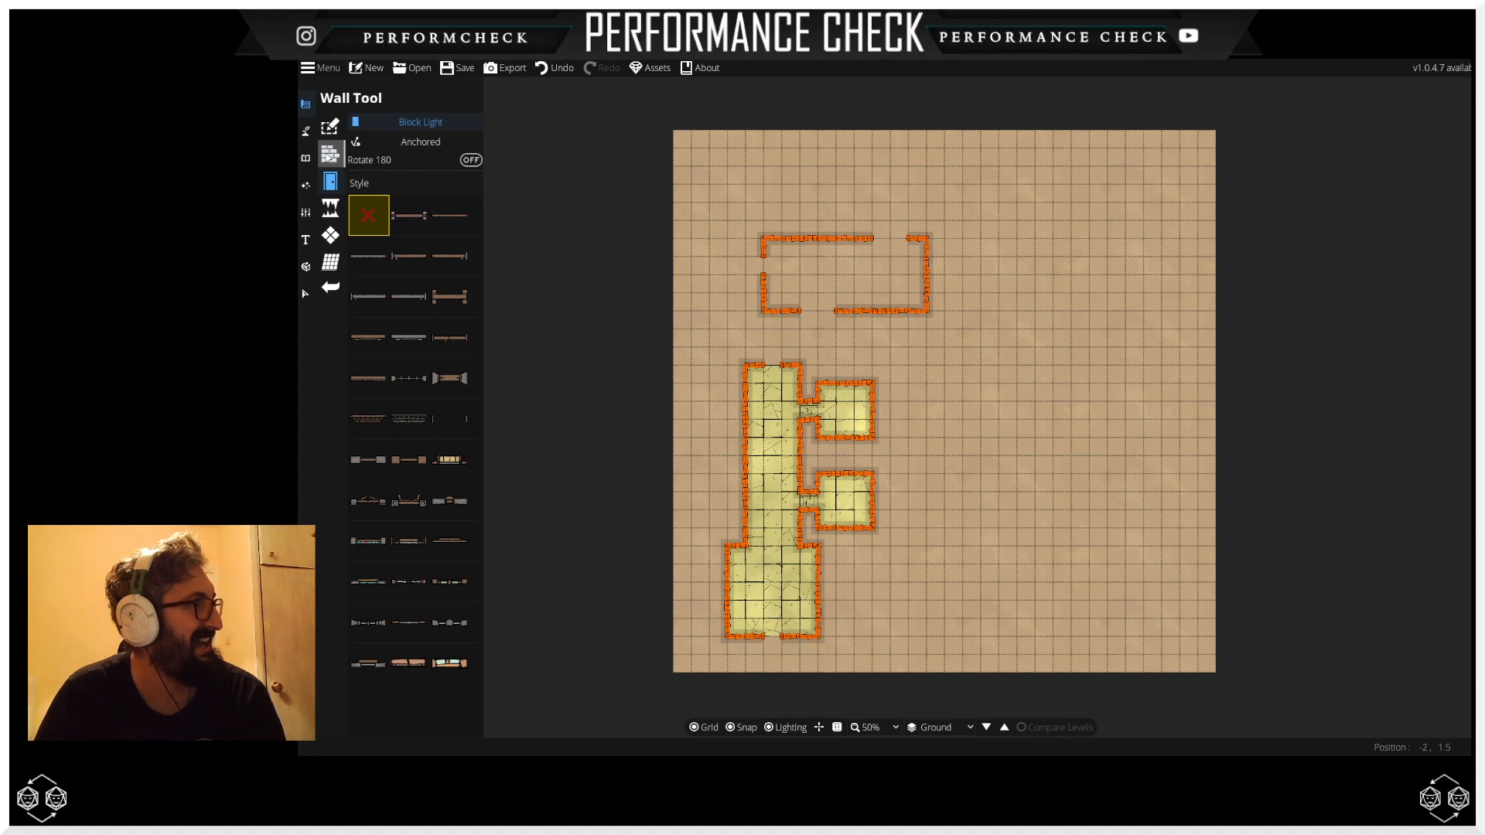
left_click(329, 130)
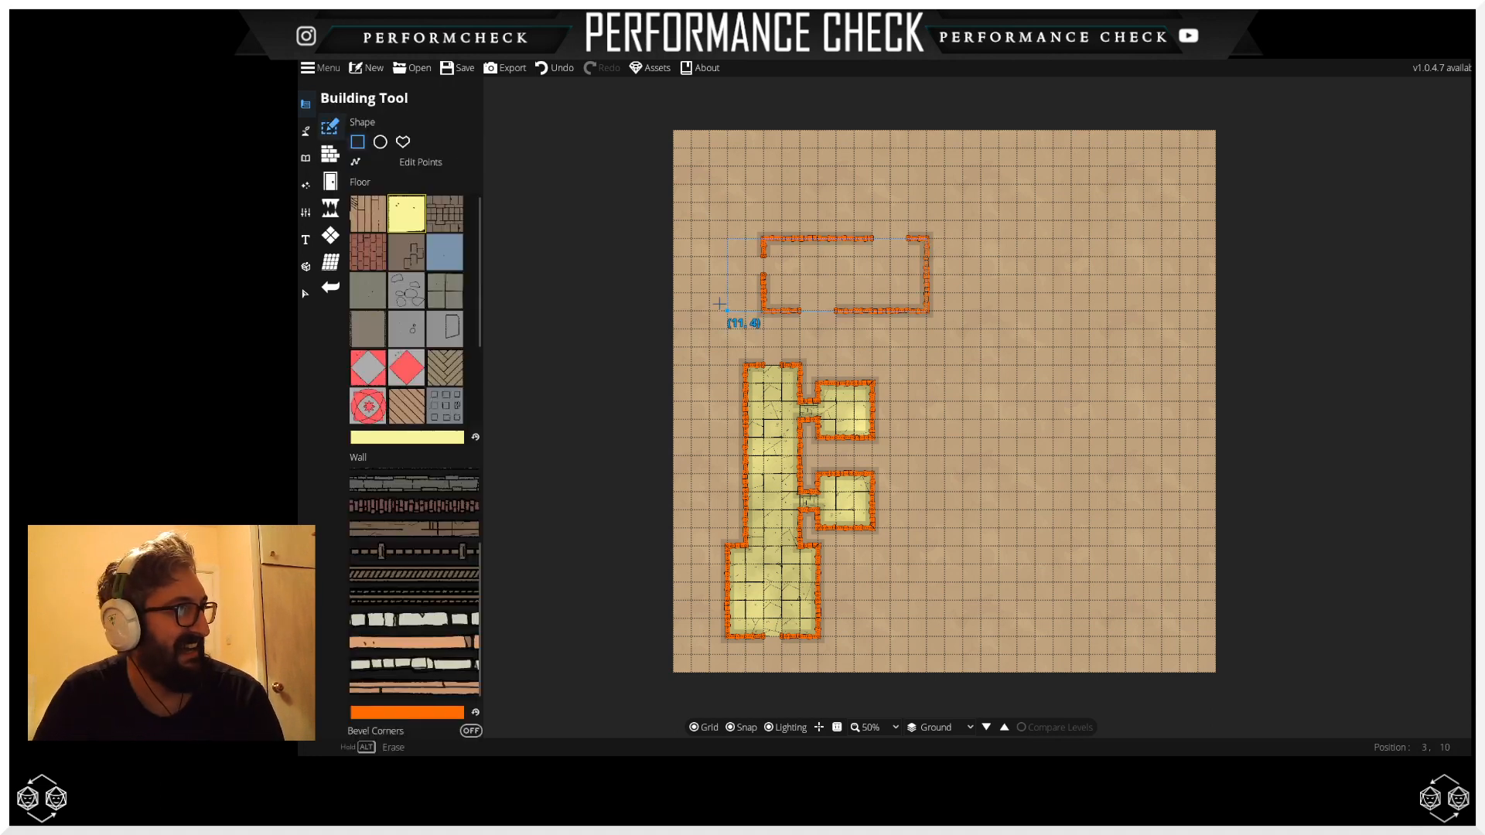
left_click_drag(764, 239, 931, 312)
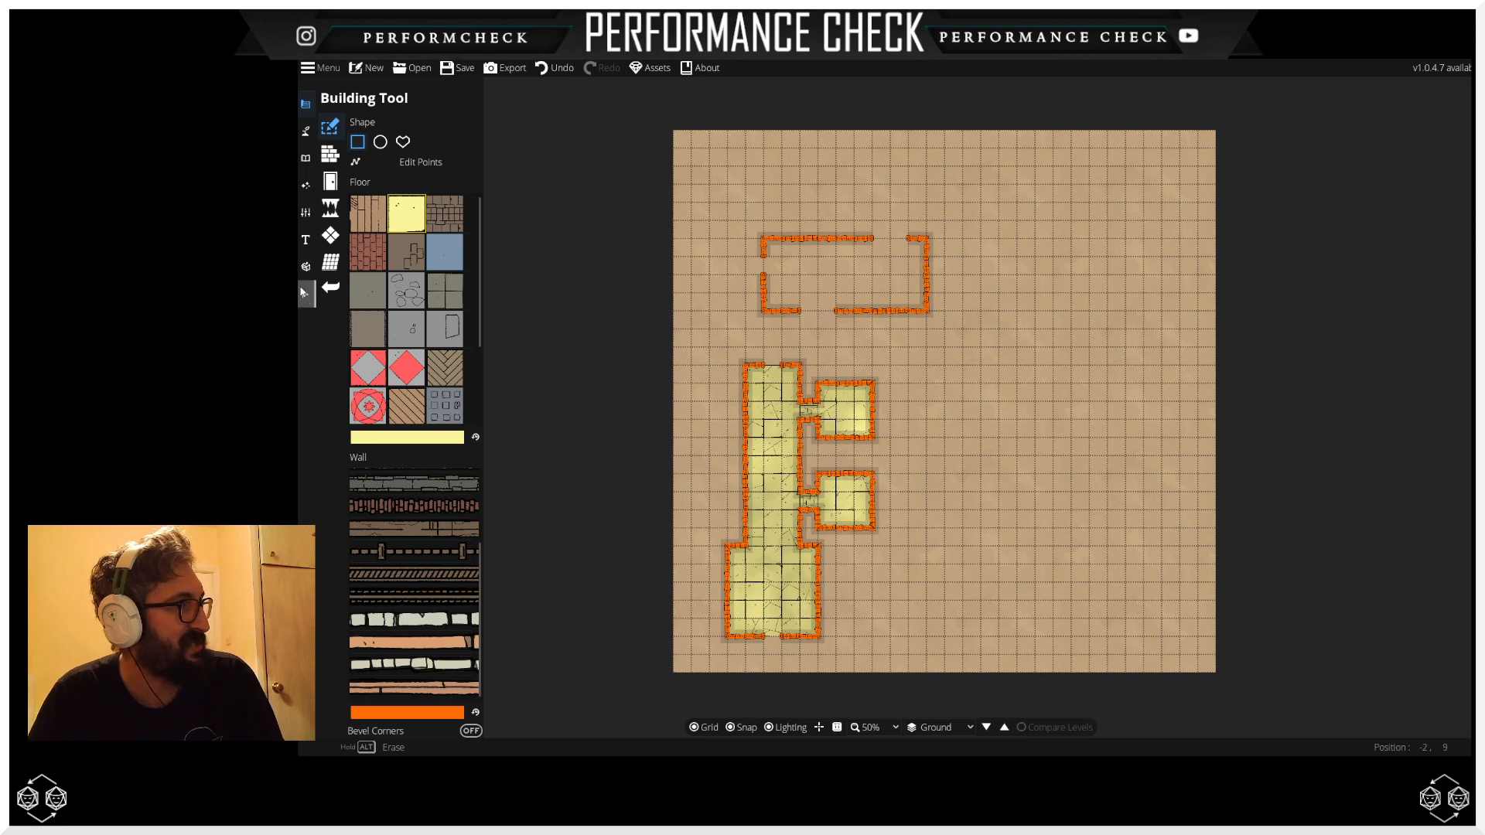
Step: Select the freestanding rectangular wall north of the corridor and delete it
left_click(305, 295)
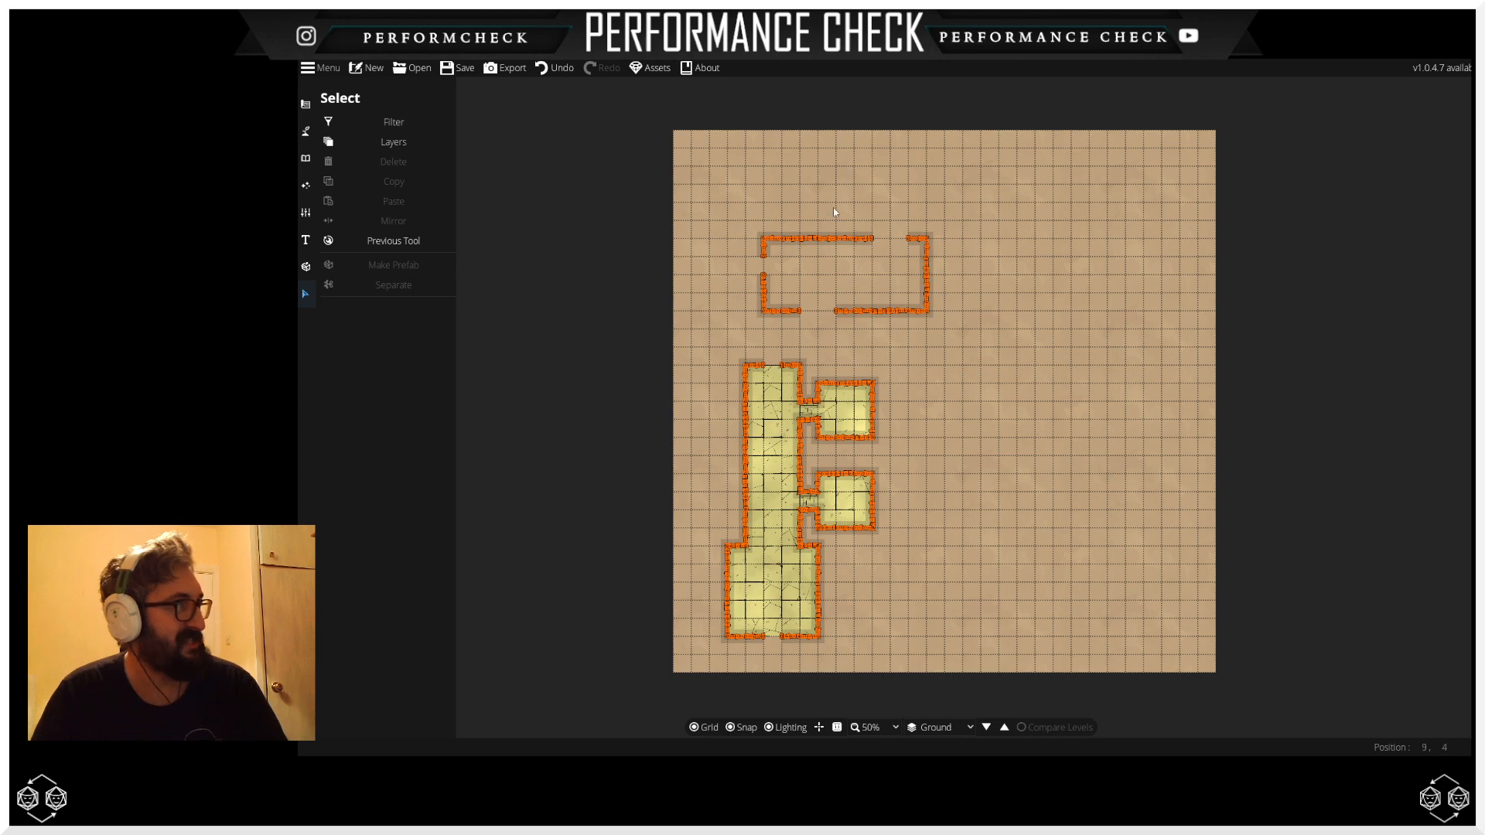
left_click(828, 241)
left_click_drag(898, 217, 810, 279)
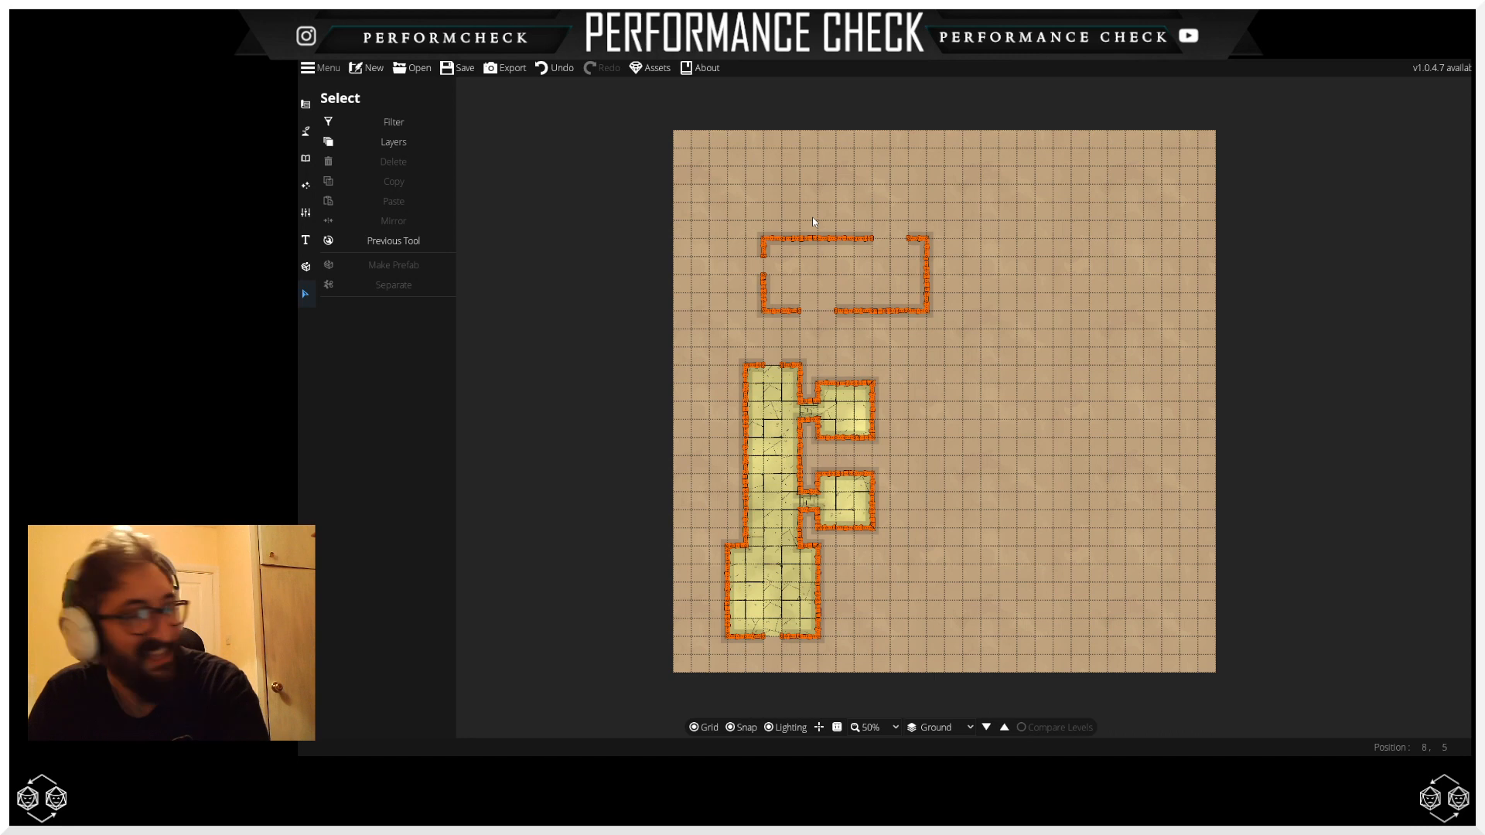
left_click(810, 243)
key("Delete")
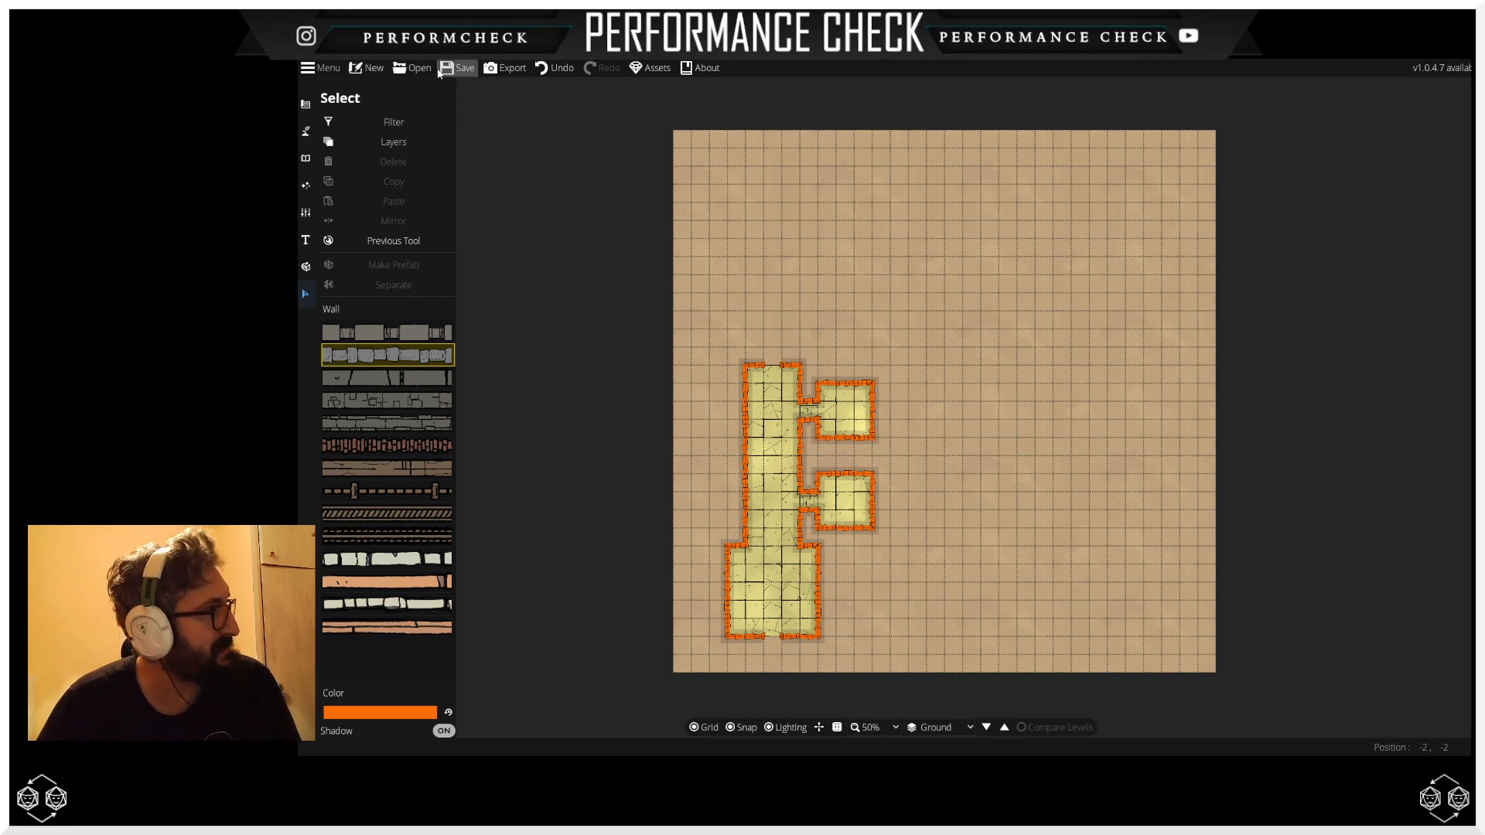
Step: Save the map
left_click(310, 73)
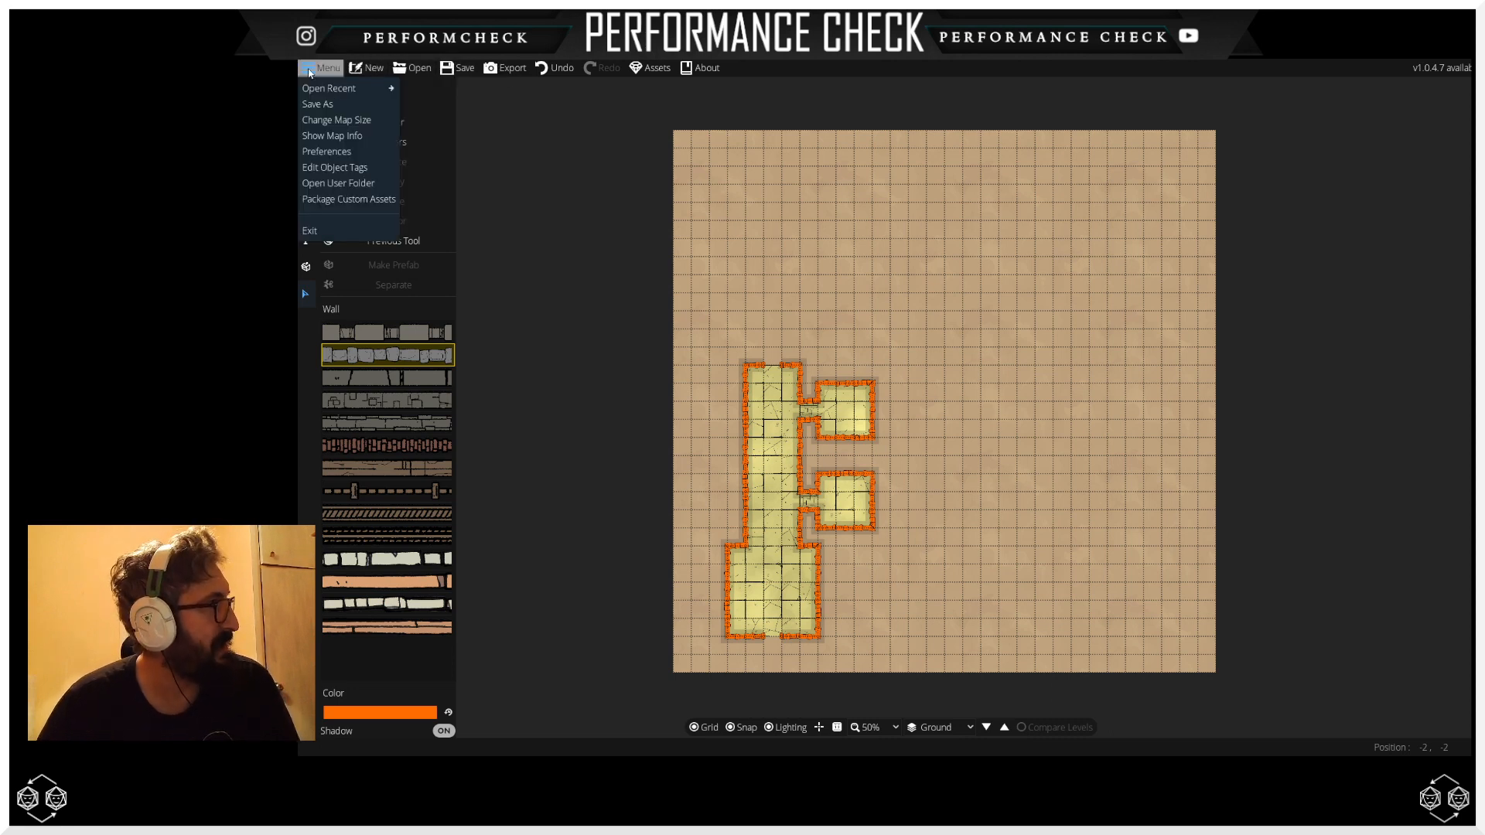
left_click(463, 74)
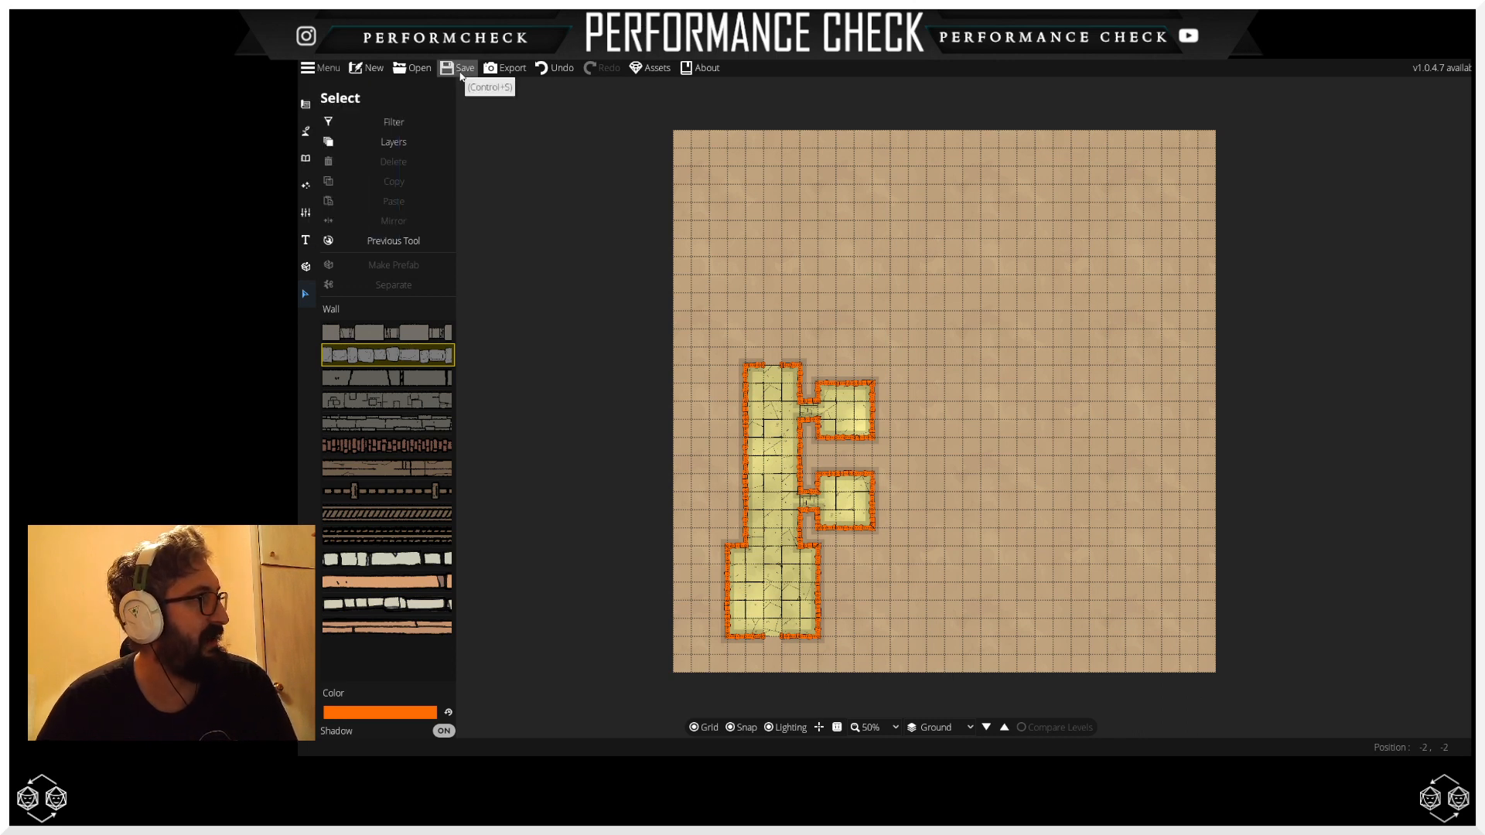
left_click(461, 75)
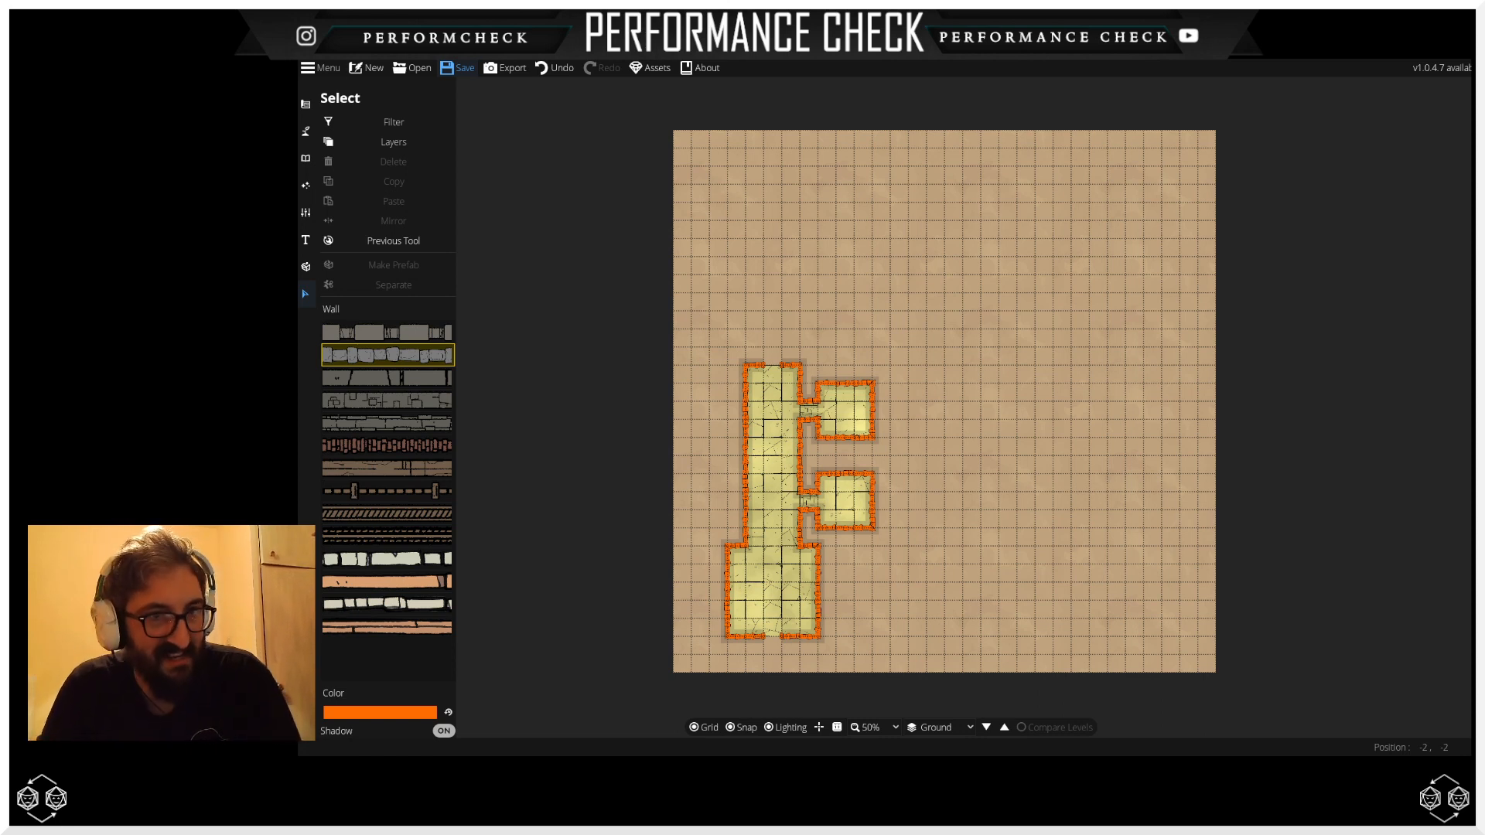
key("Return")
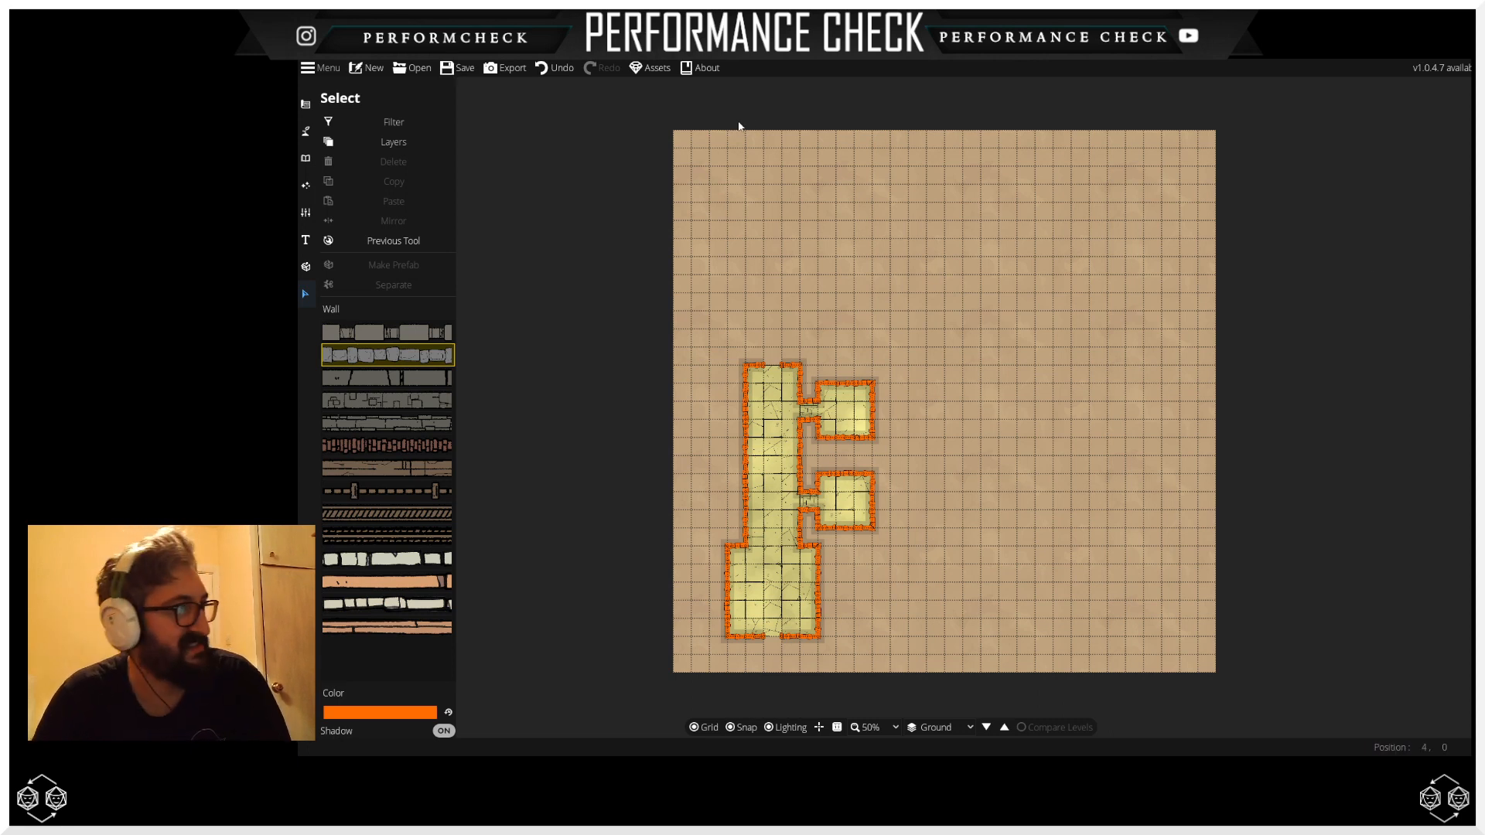
Step: Build a one-square-wide L-shaped passage from the opening in the corridor's north wall, 3 squares north with a 3-square branch east
left_click(305, 133)
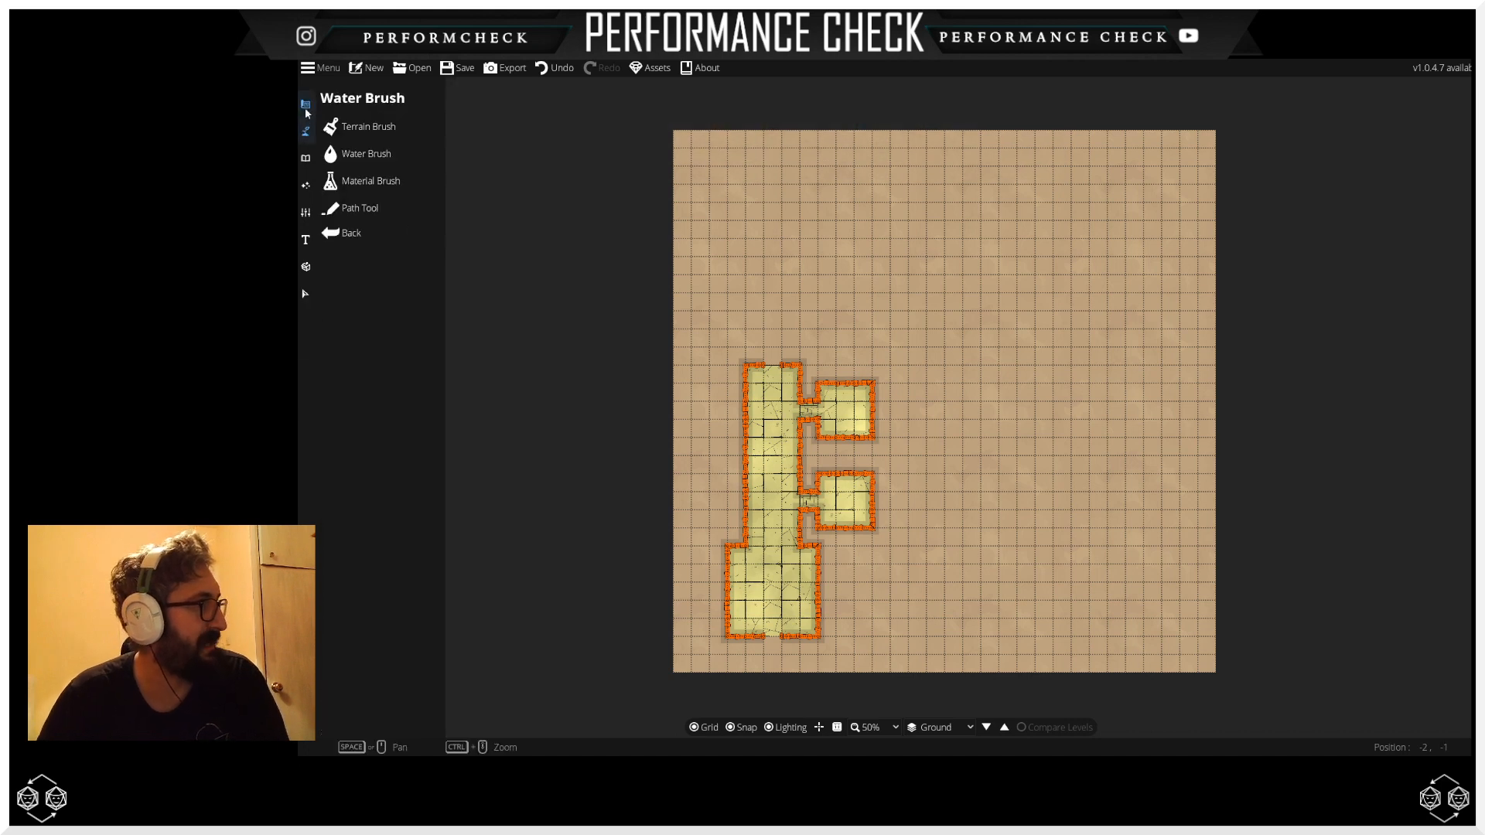
left_click(307, 106)
left_click(364, 126)
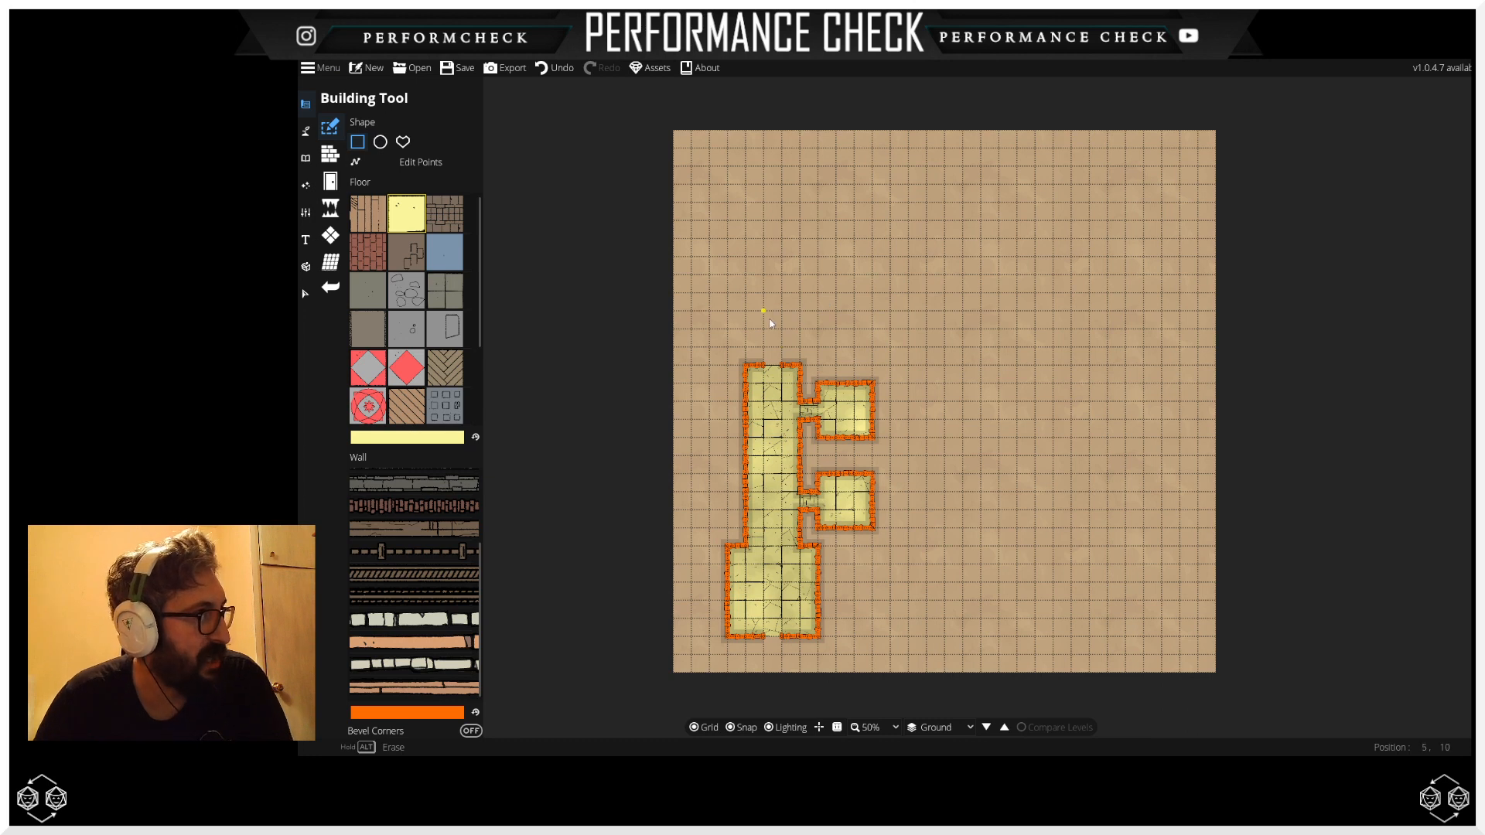
left_click_drag(766, 313, 785, 364)
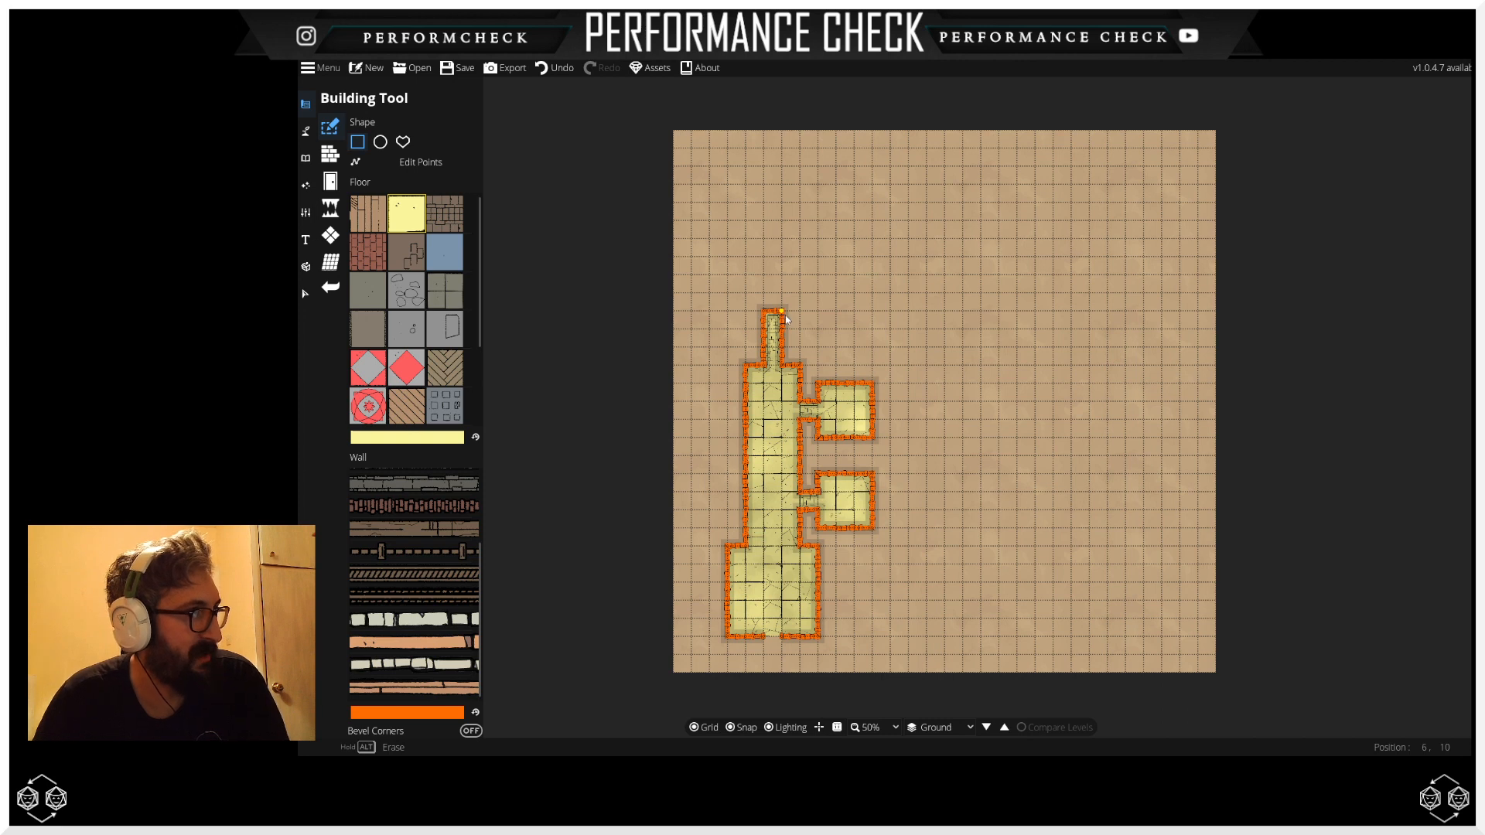
left_click_drag(784, 319, 839, 335)
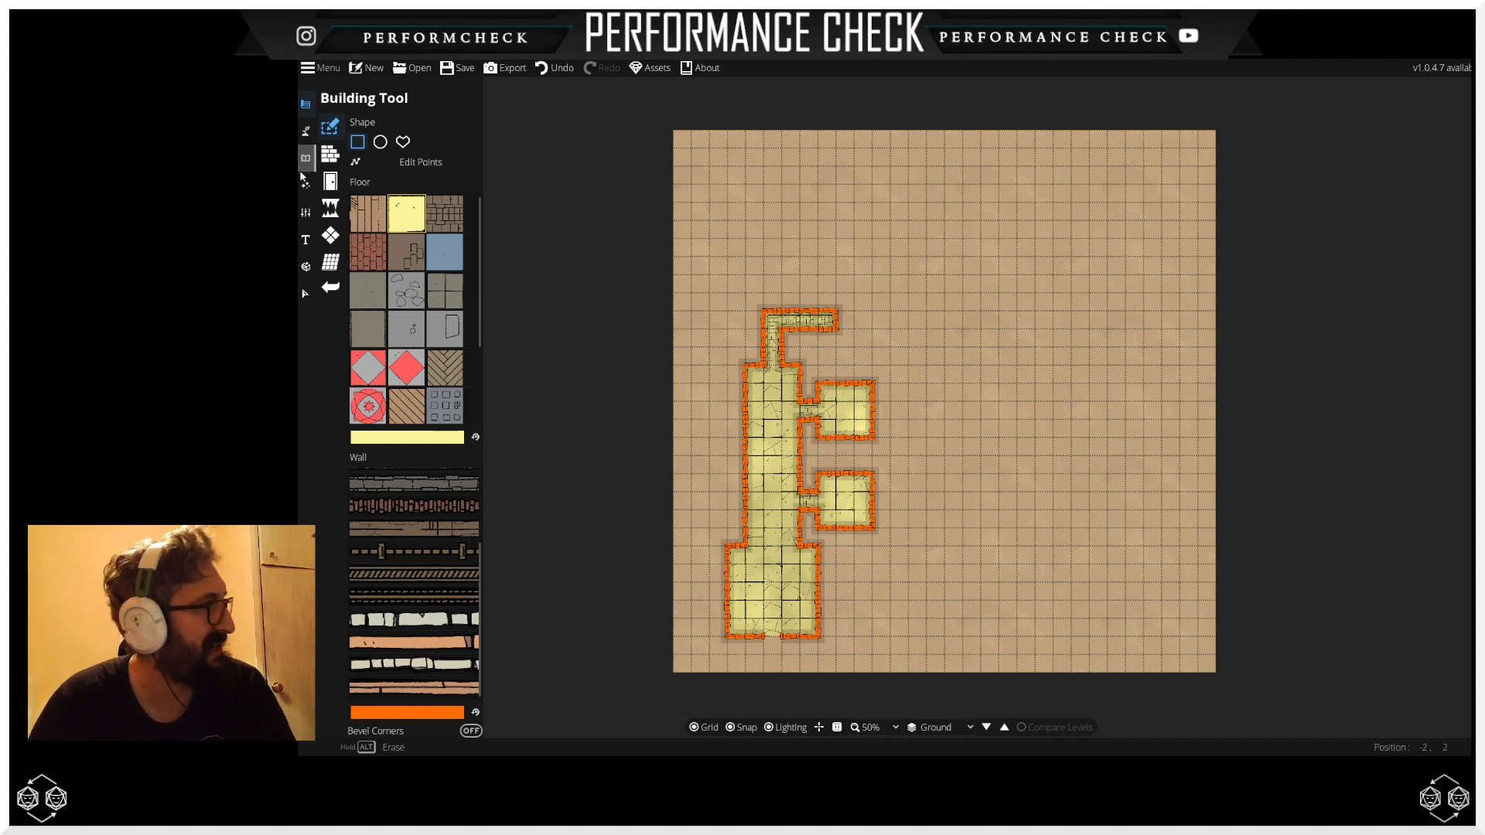
left_click(305, 294)
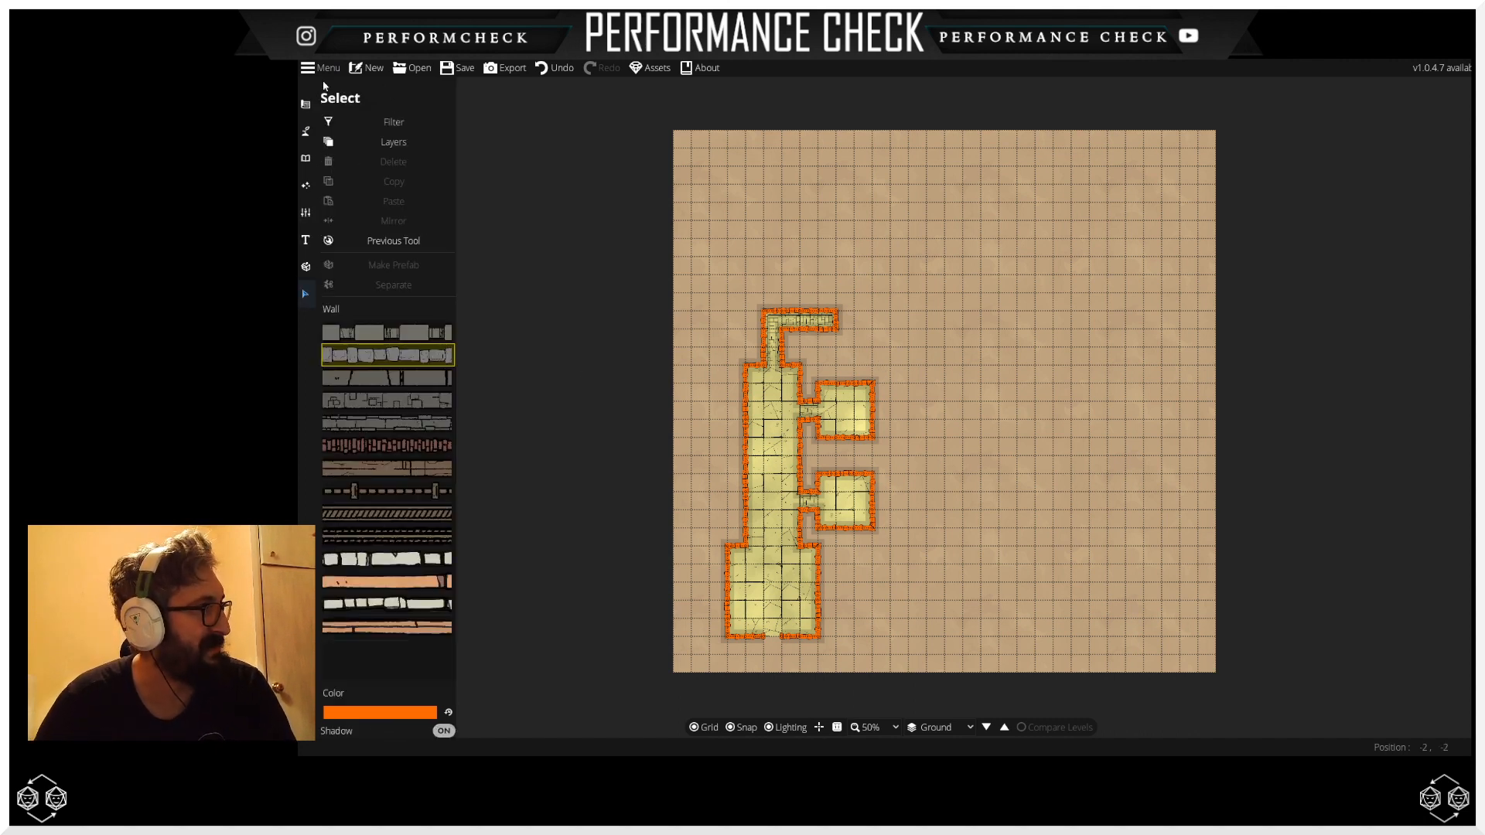
left_click(302, 132)
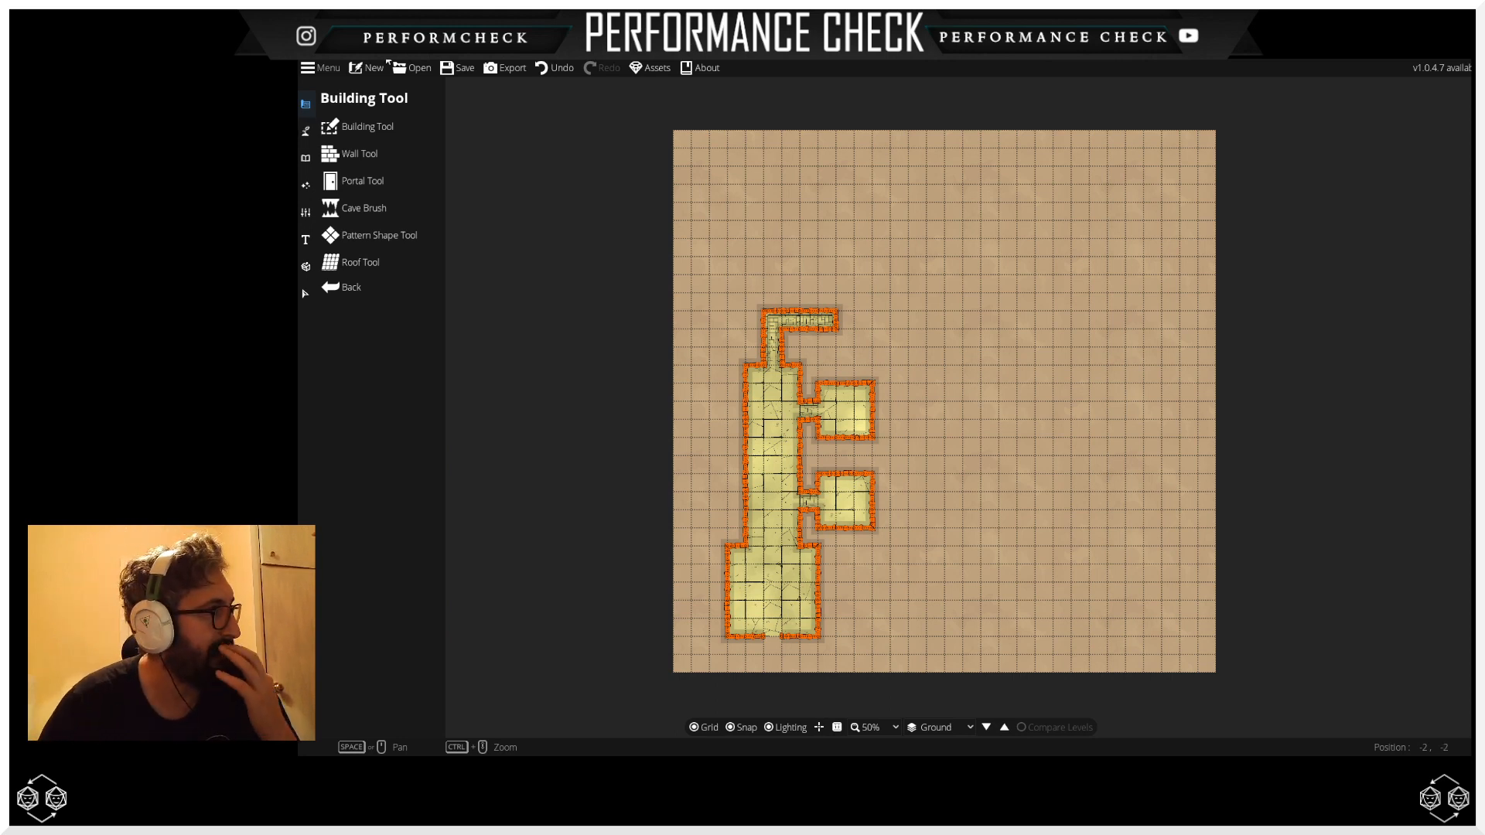
left_click(344, 157)
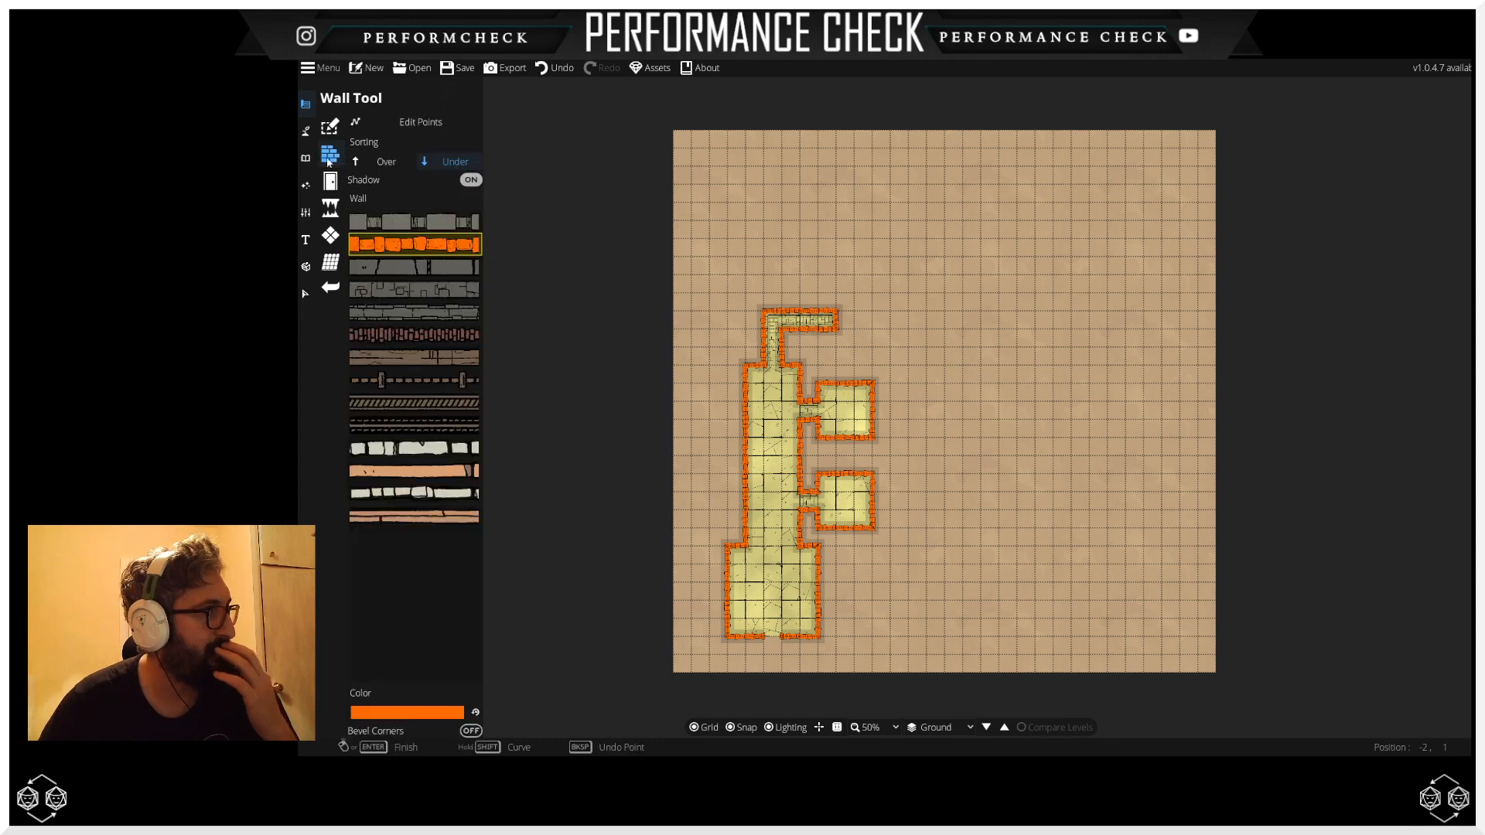
Step: Build a 5 by 5 square room at the east end of the L-shaped passage
left_click(333, 123)
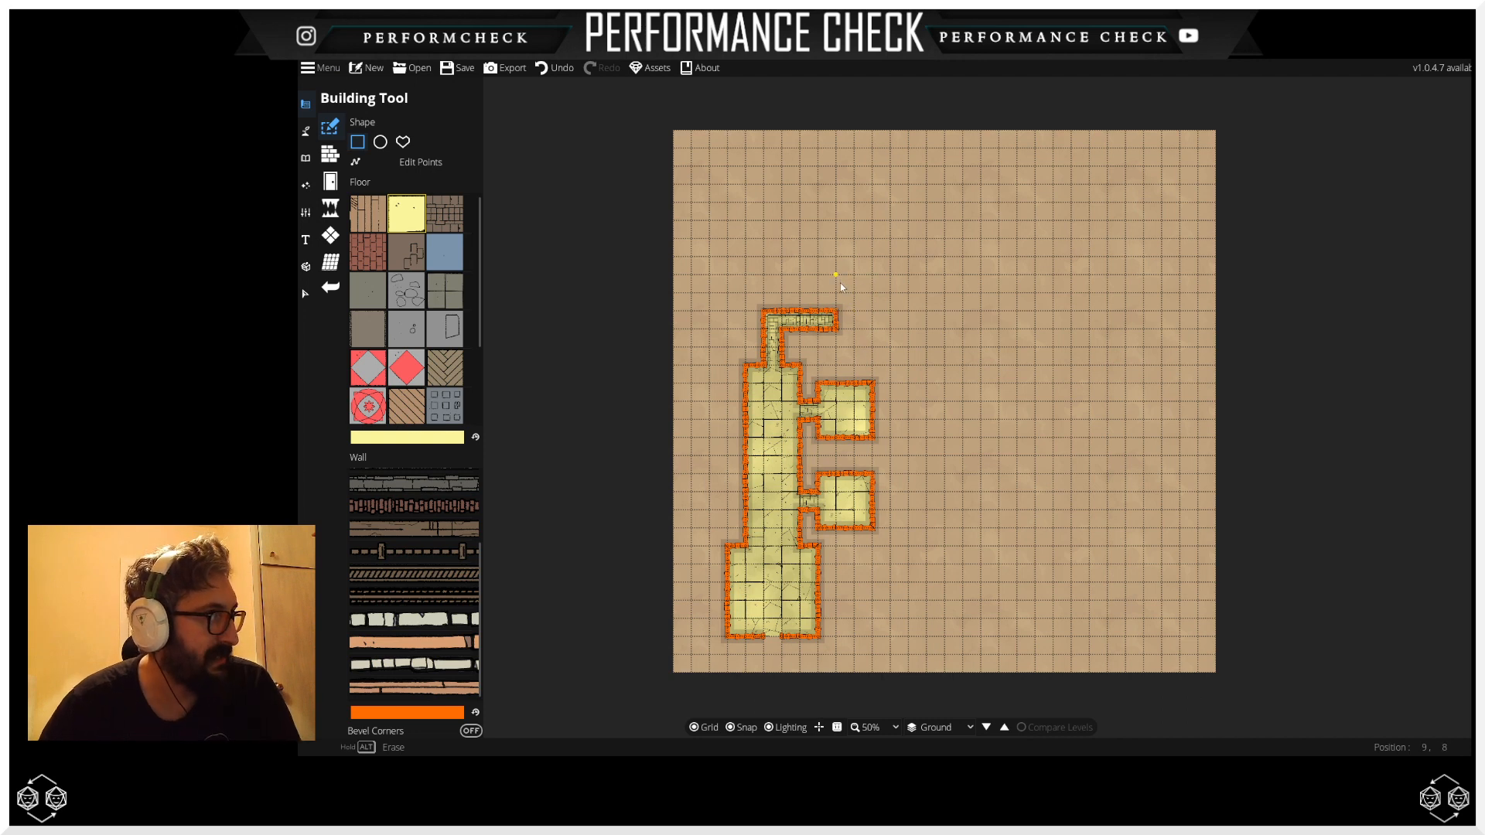
left_click_drag(841, 287, 904, 363)
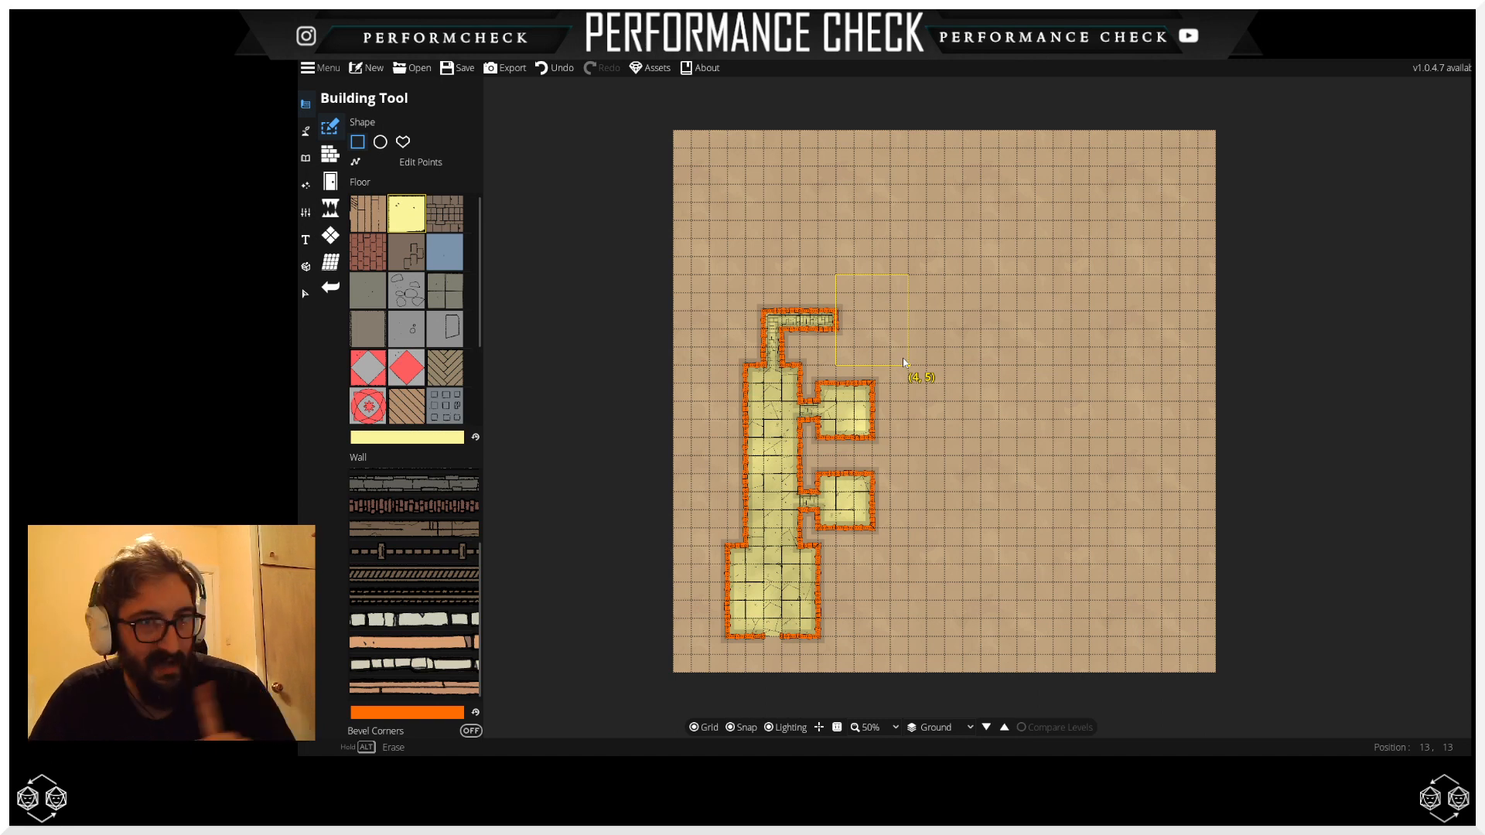
left_click_drag(903, 359, 933, 377)
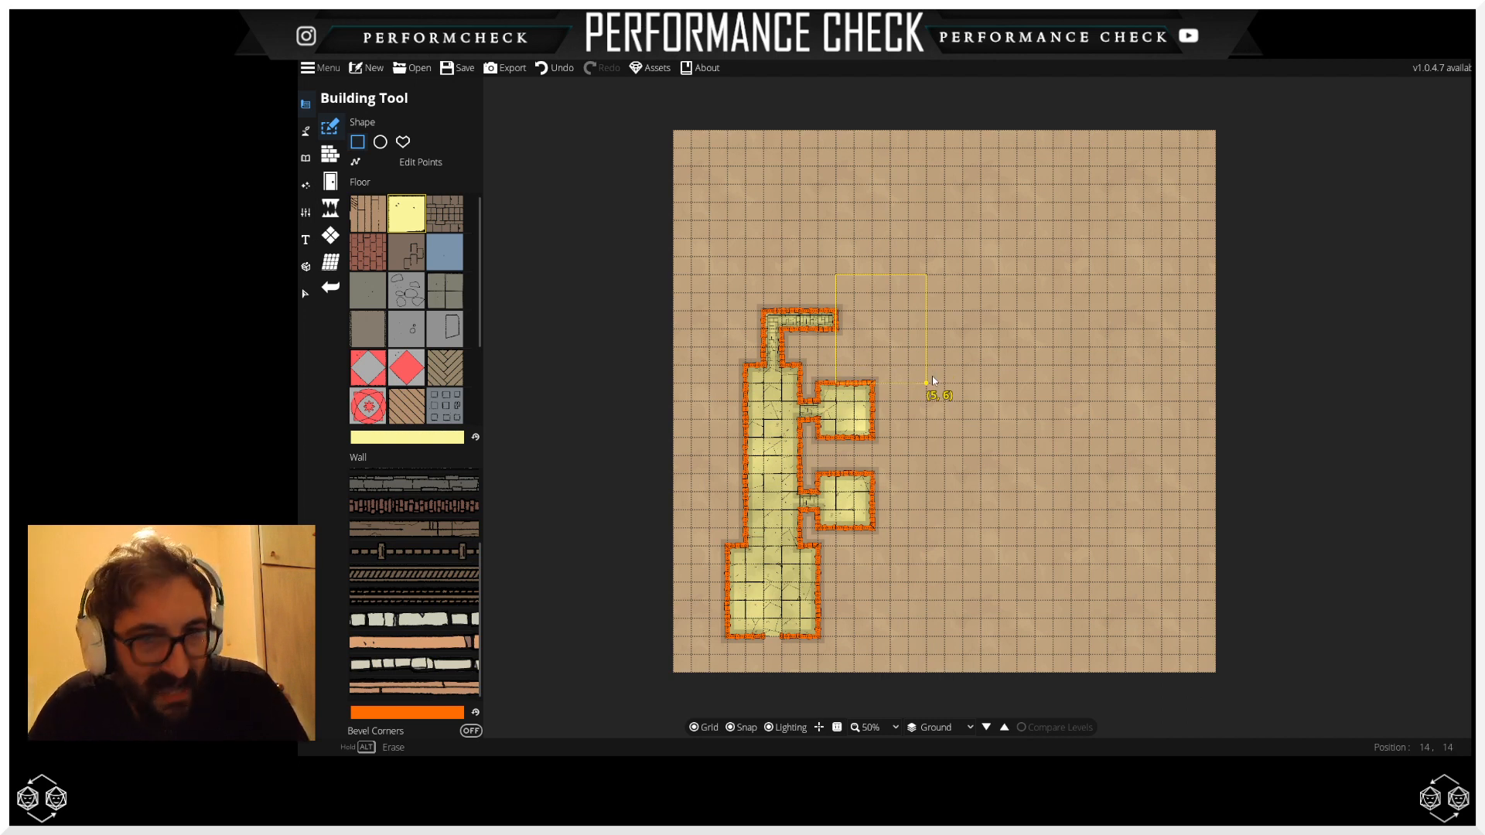
left_click_drag(933, 377, 932, 364)
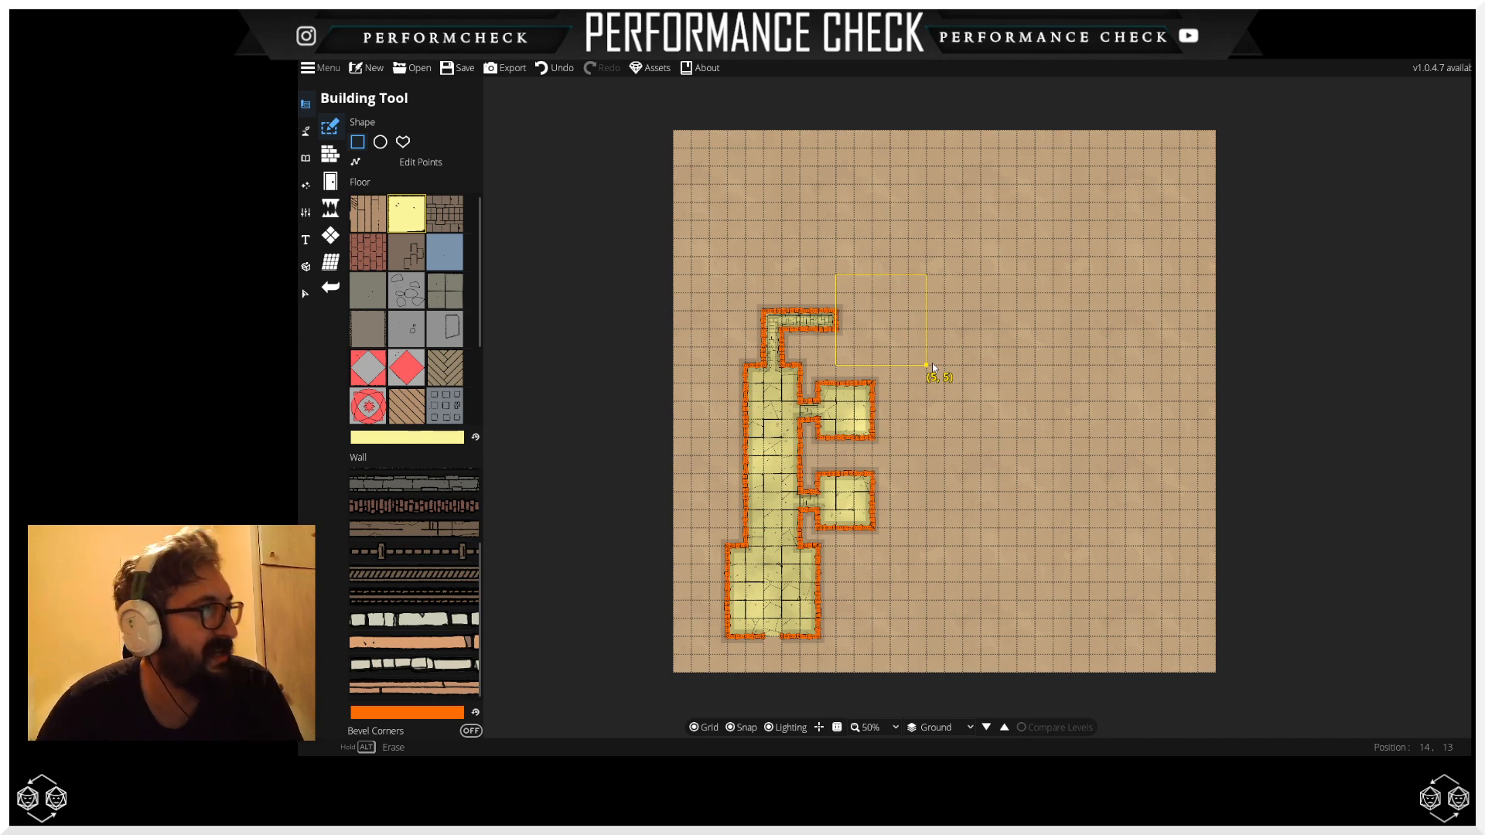
left_click_drag(933, 366, 933, 367)
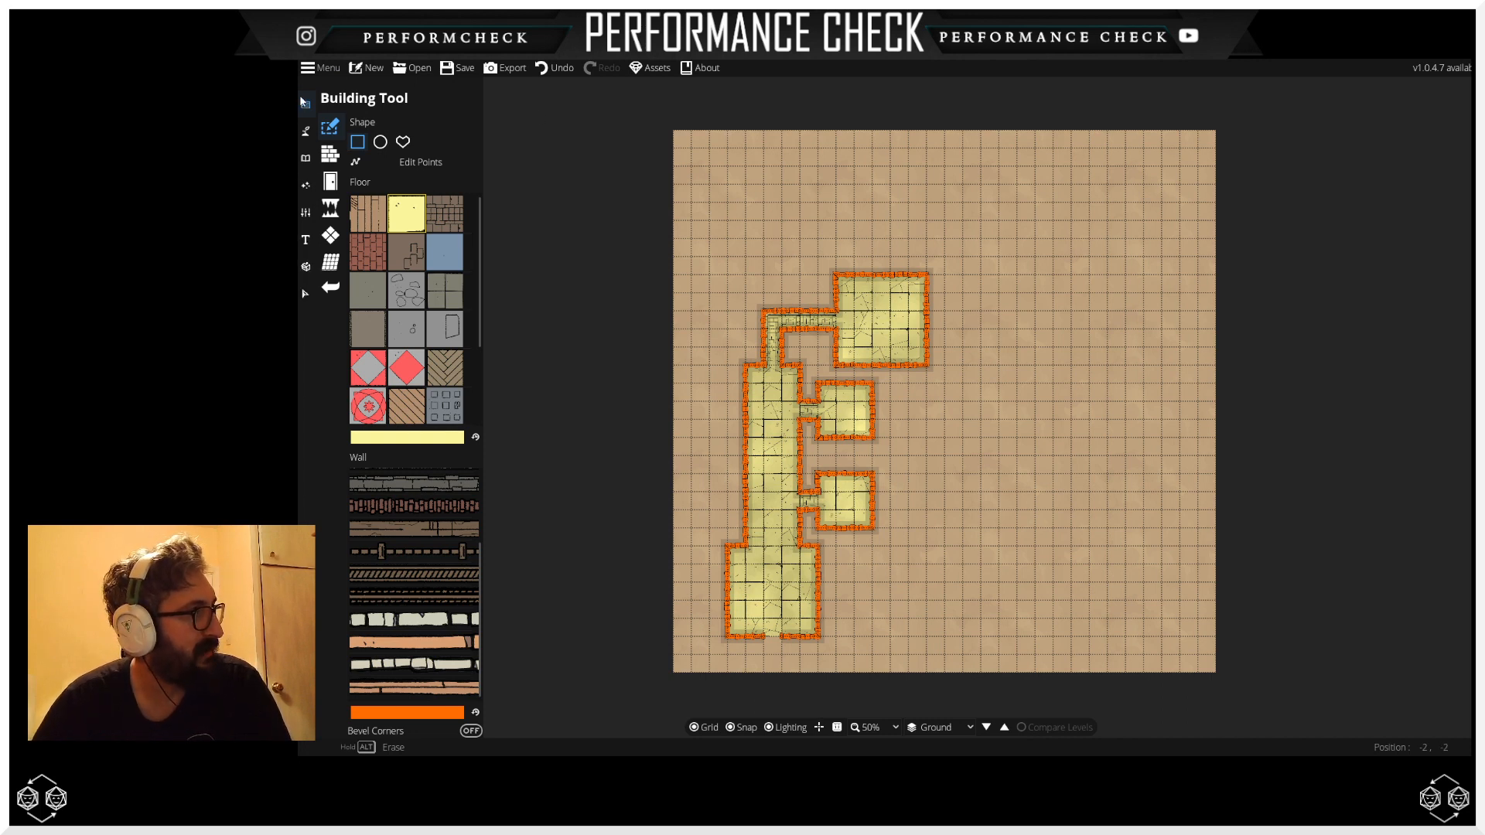
Step: Open the northeast corner of the 5 by 5 square room by removing two squares of wall along each side
left_click(305, 131)
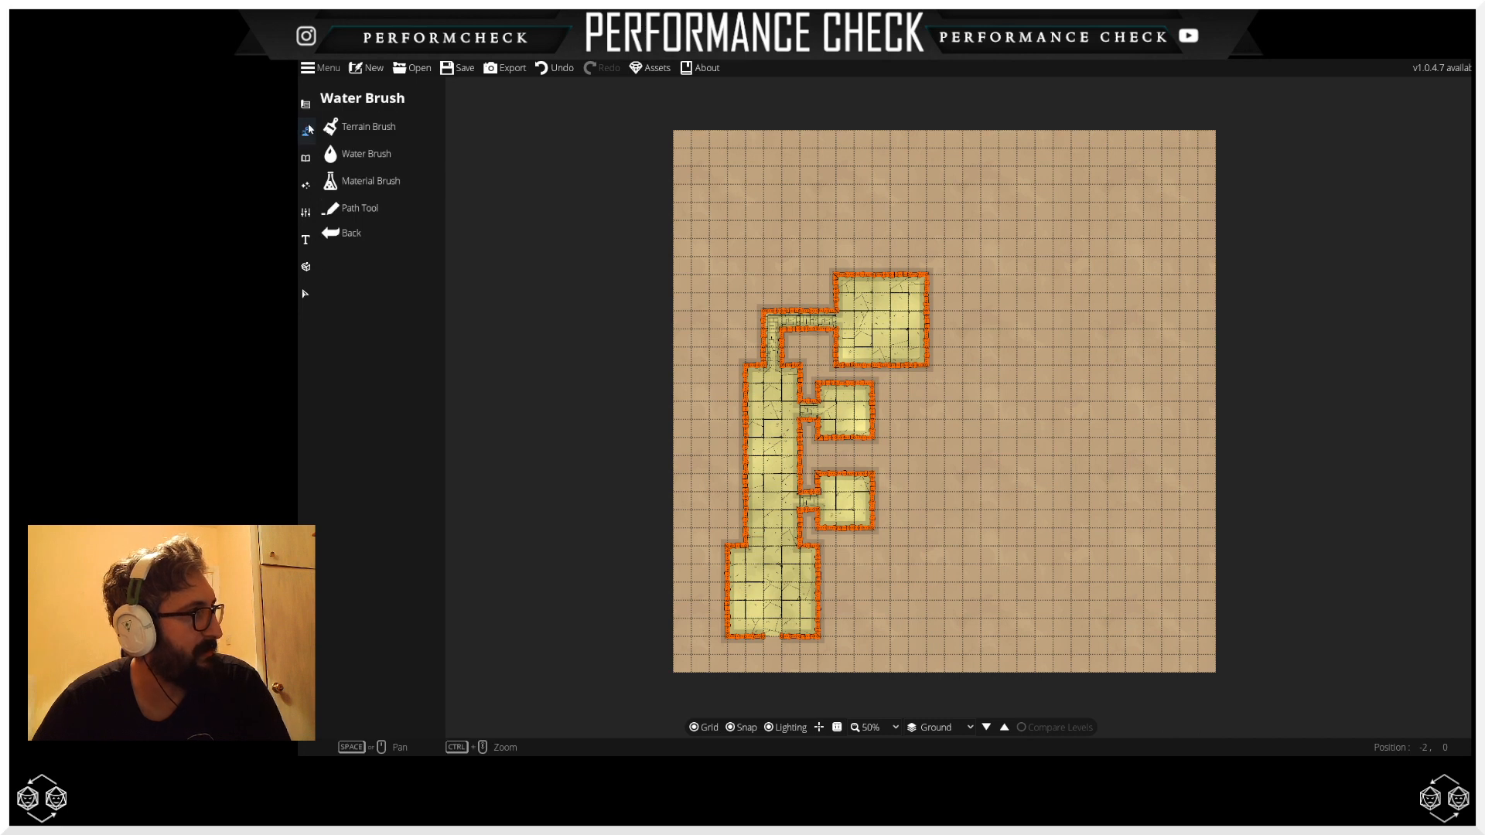
left_click(306, 104)
left_click(357, 163)
left_click(361, 181)
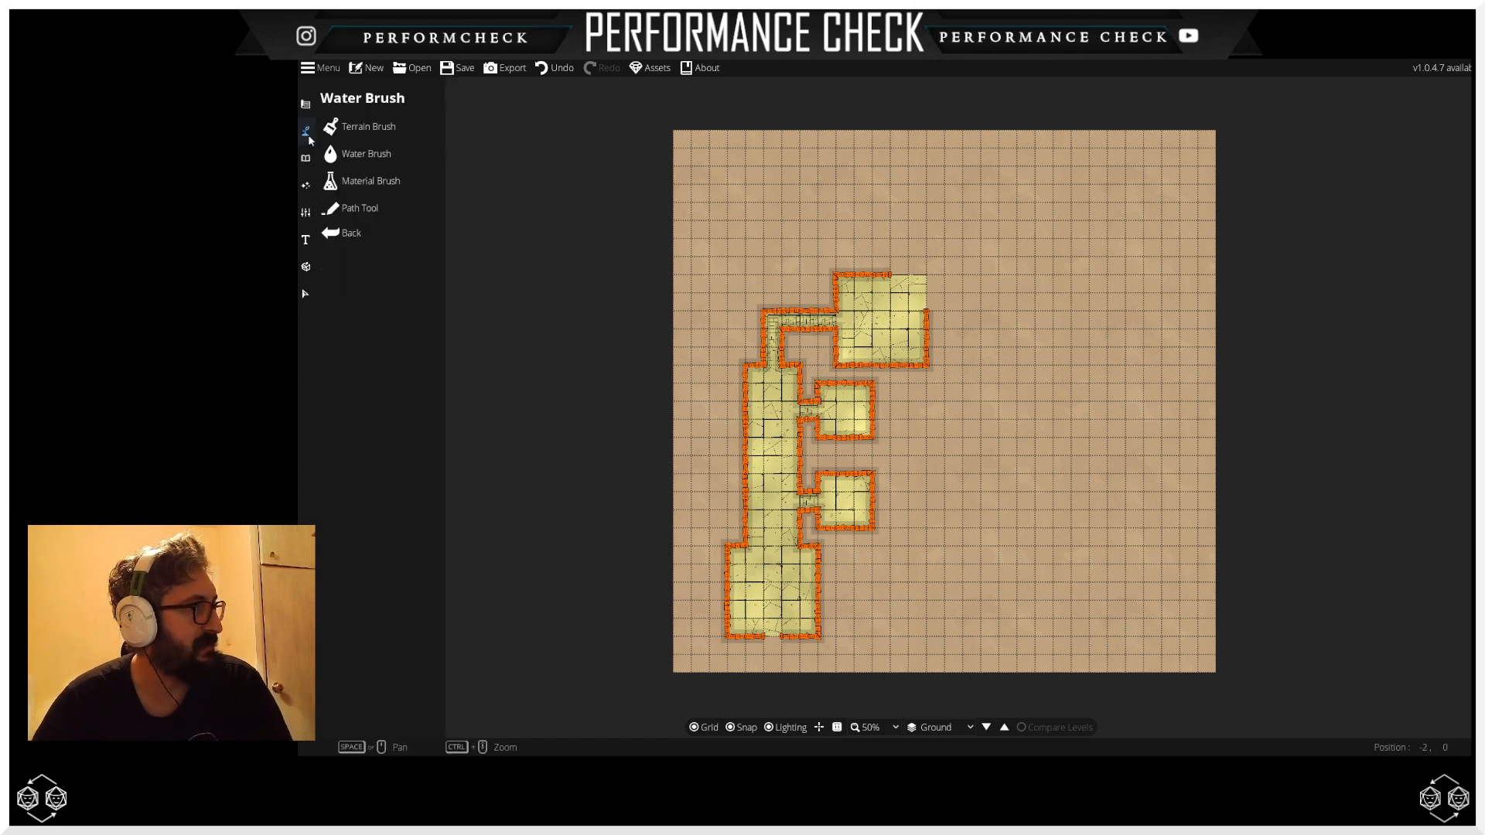
mouse_move(305, 160)
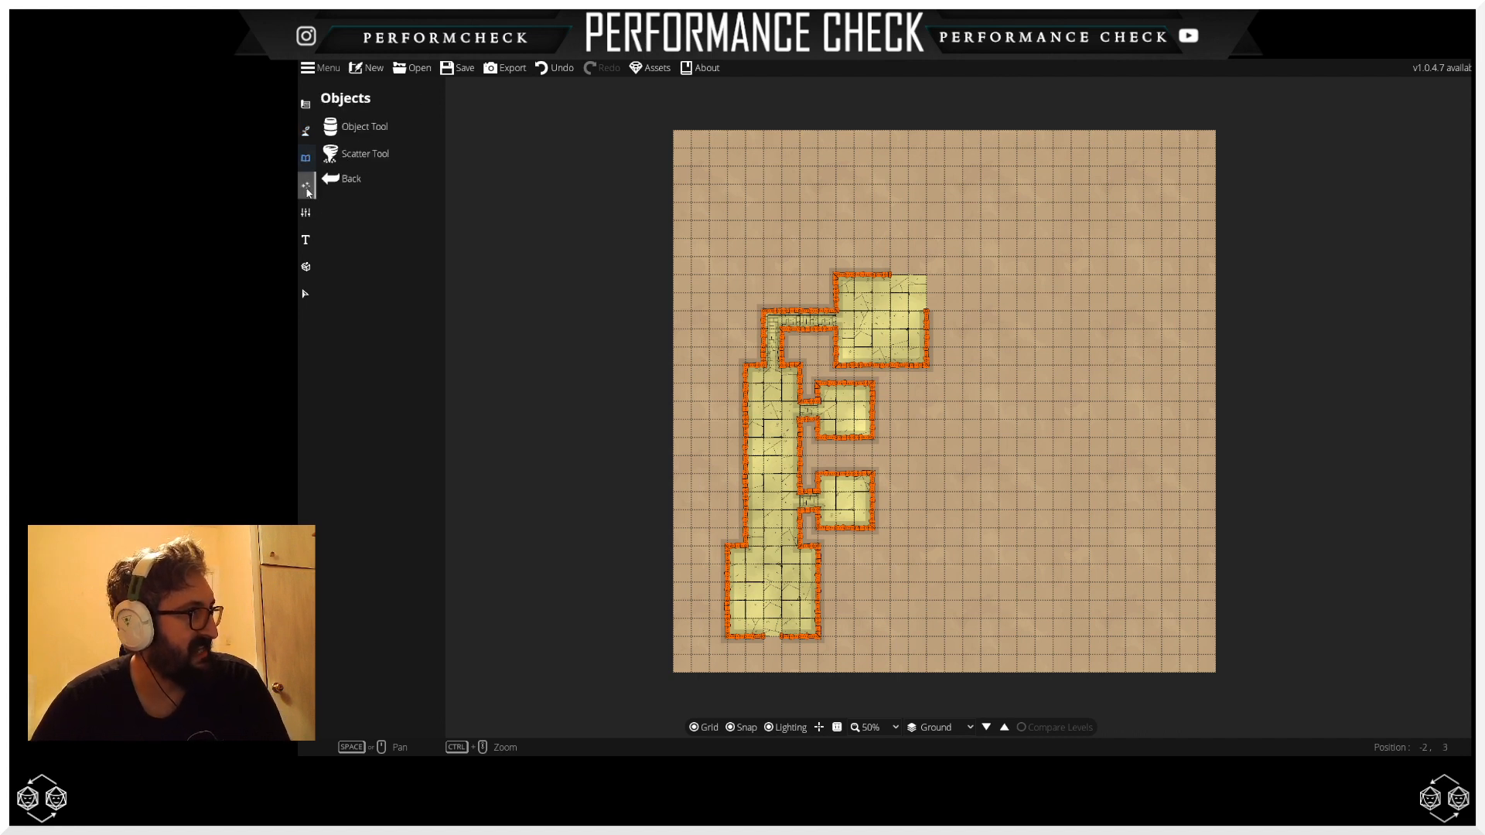
left_click(308, 188)
left_click(305, 217)
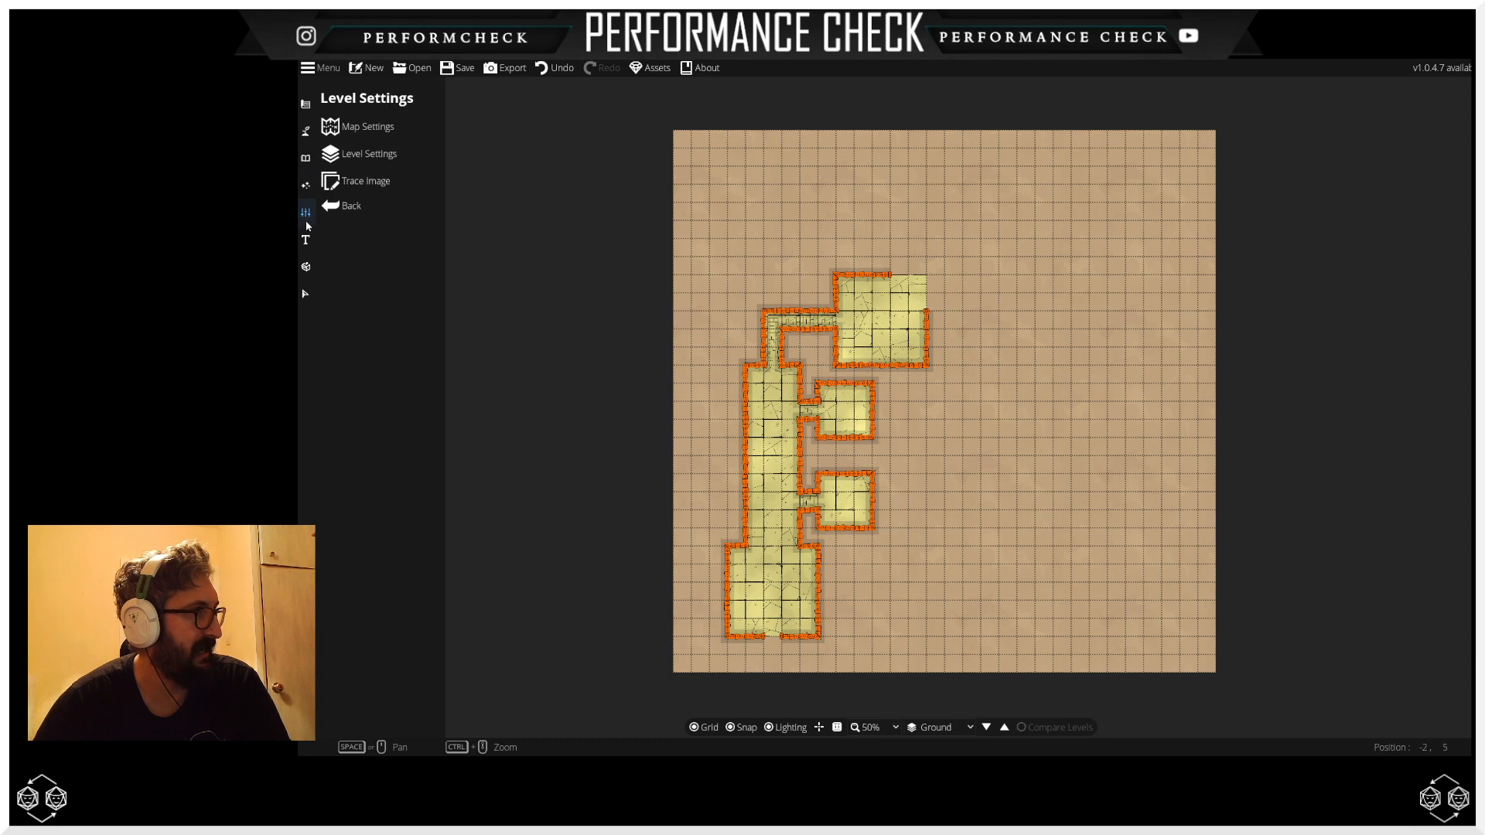
left_click(308, 187)
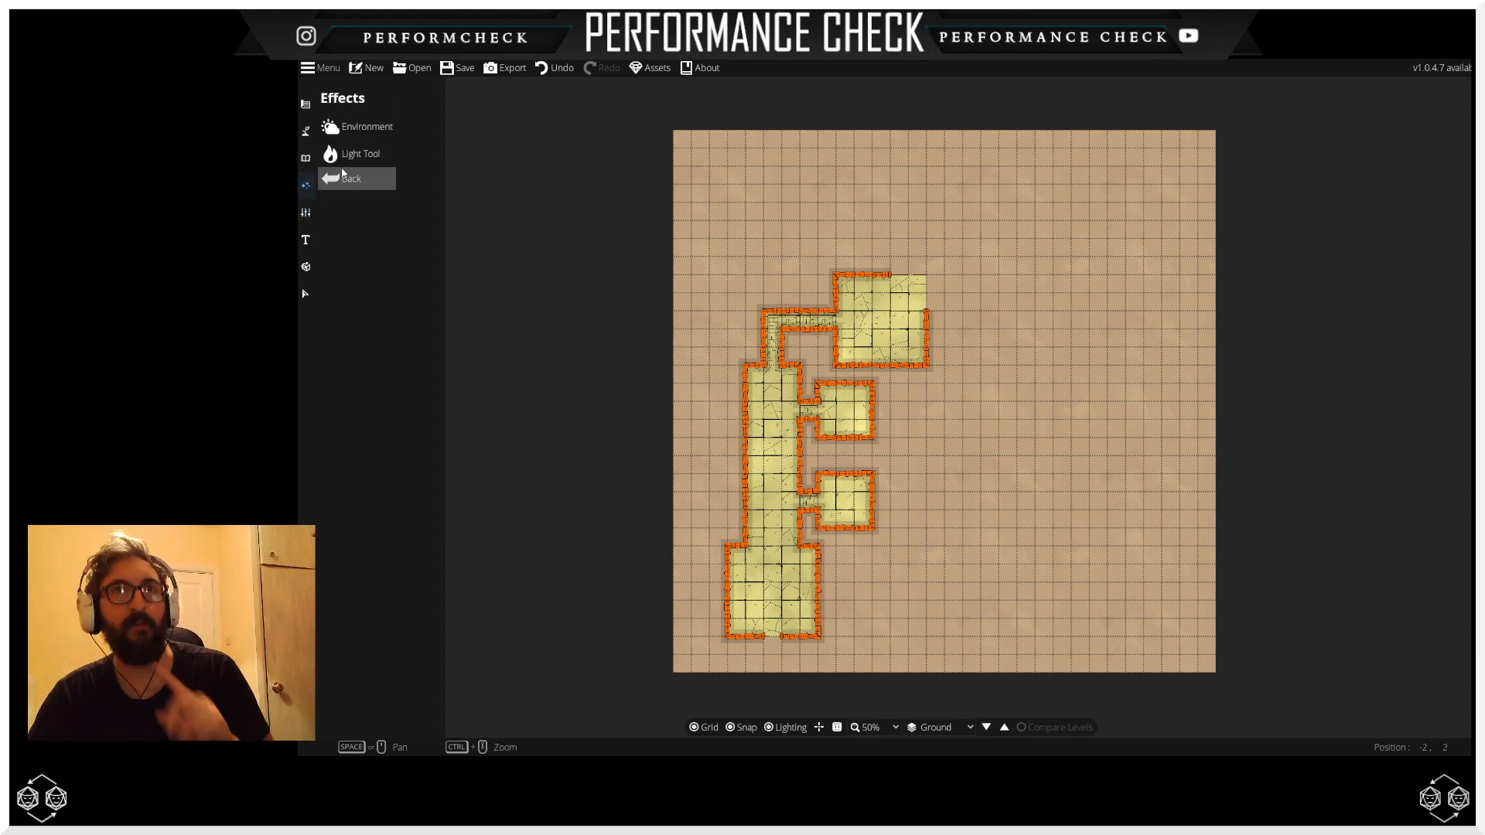
left_click(345, 158)
left_click(341, 166)
left_click(346, 156)
left_click(336, 177)
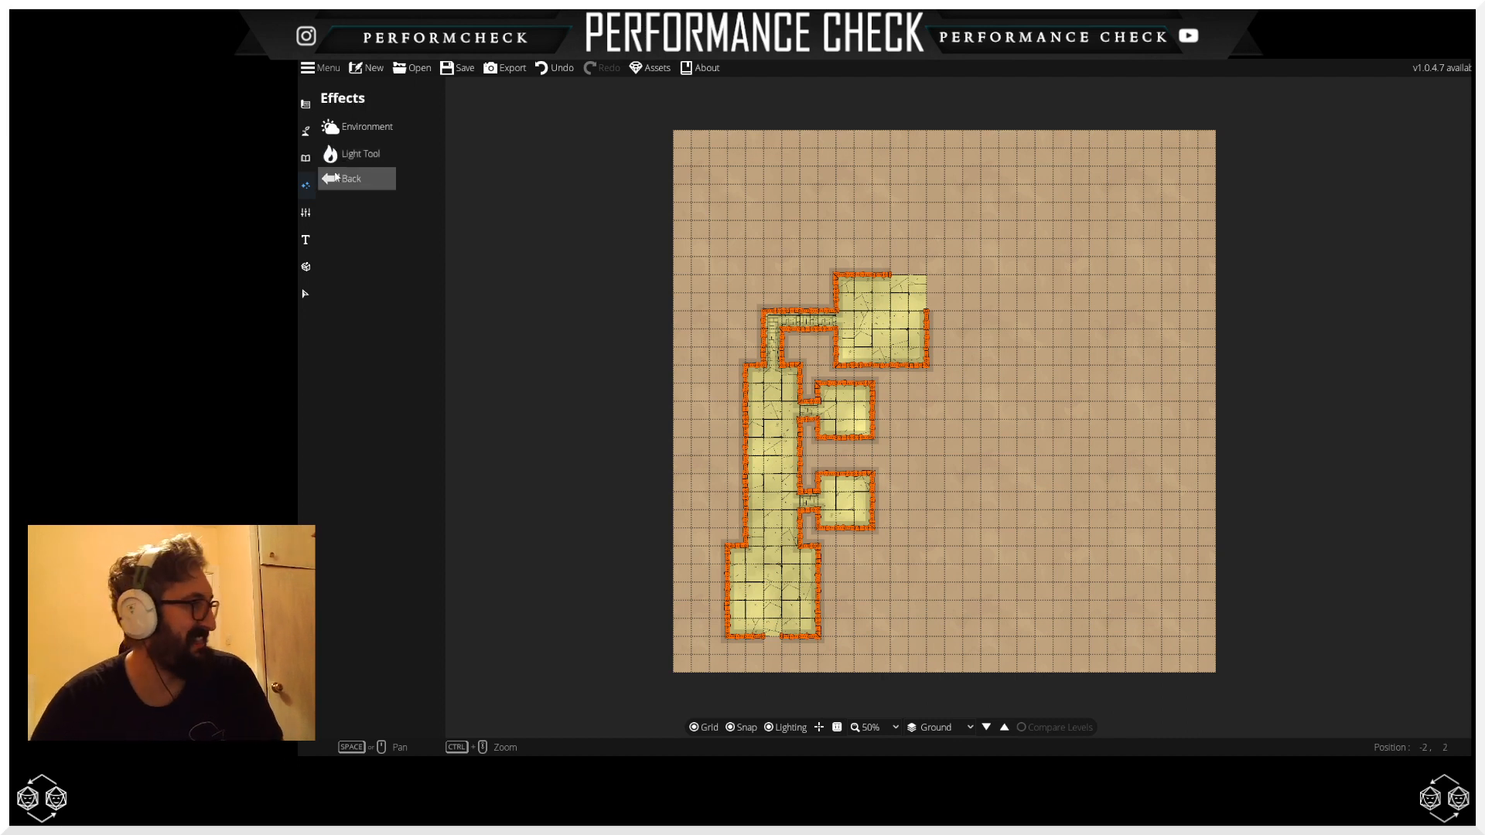
left_click(342, 139)
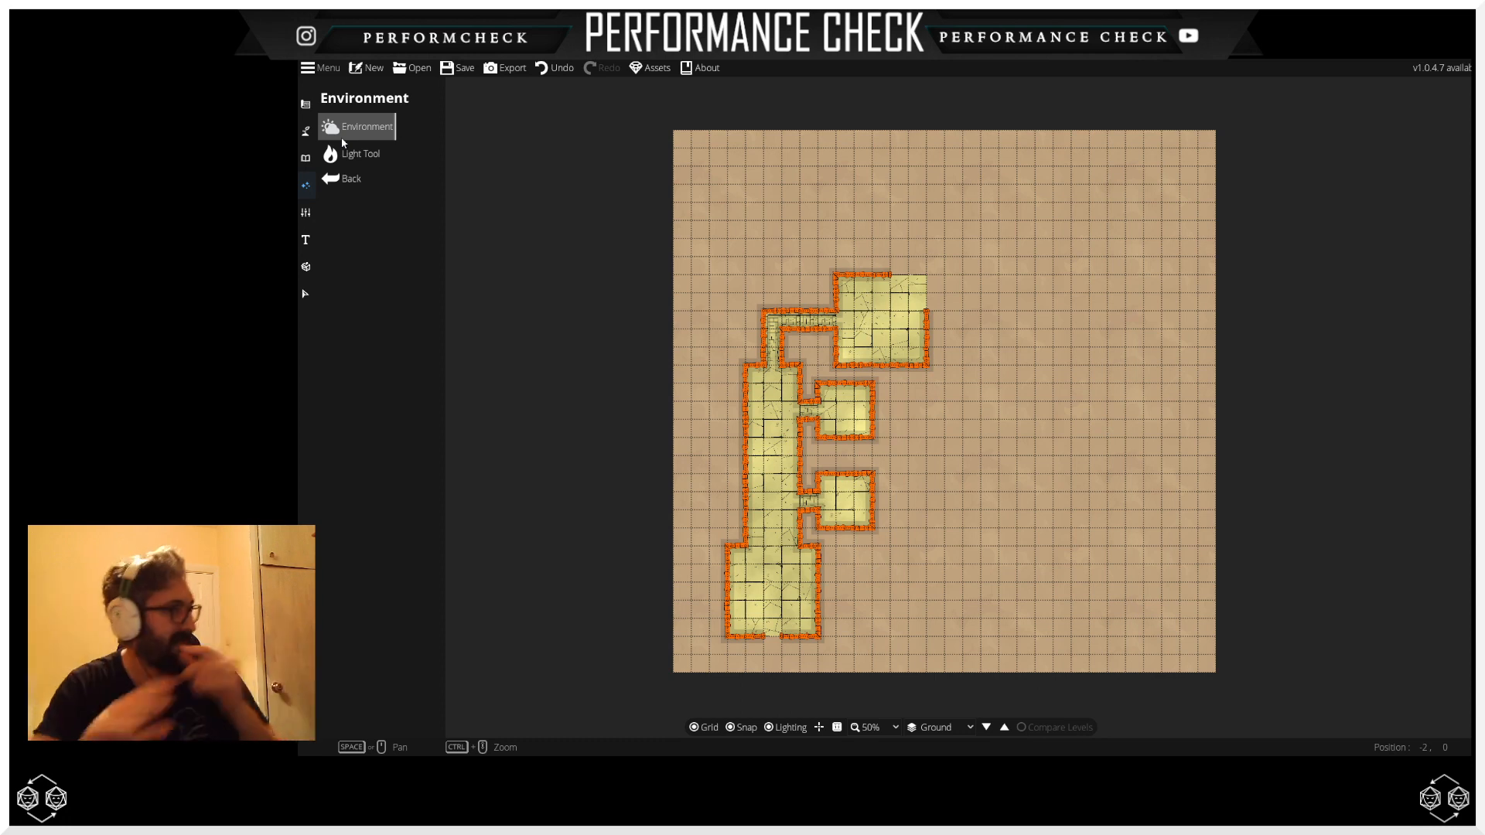
left_click(342, 136)
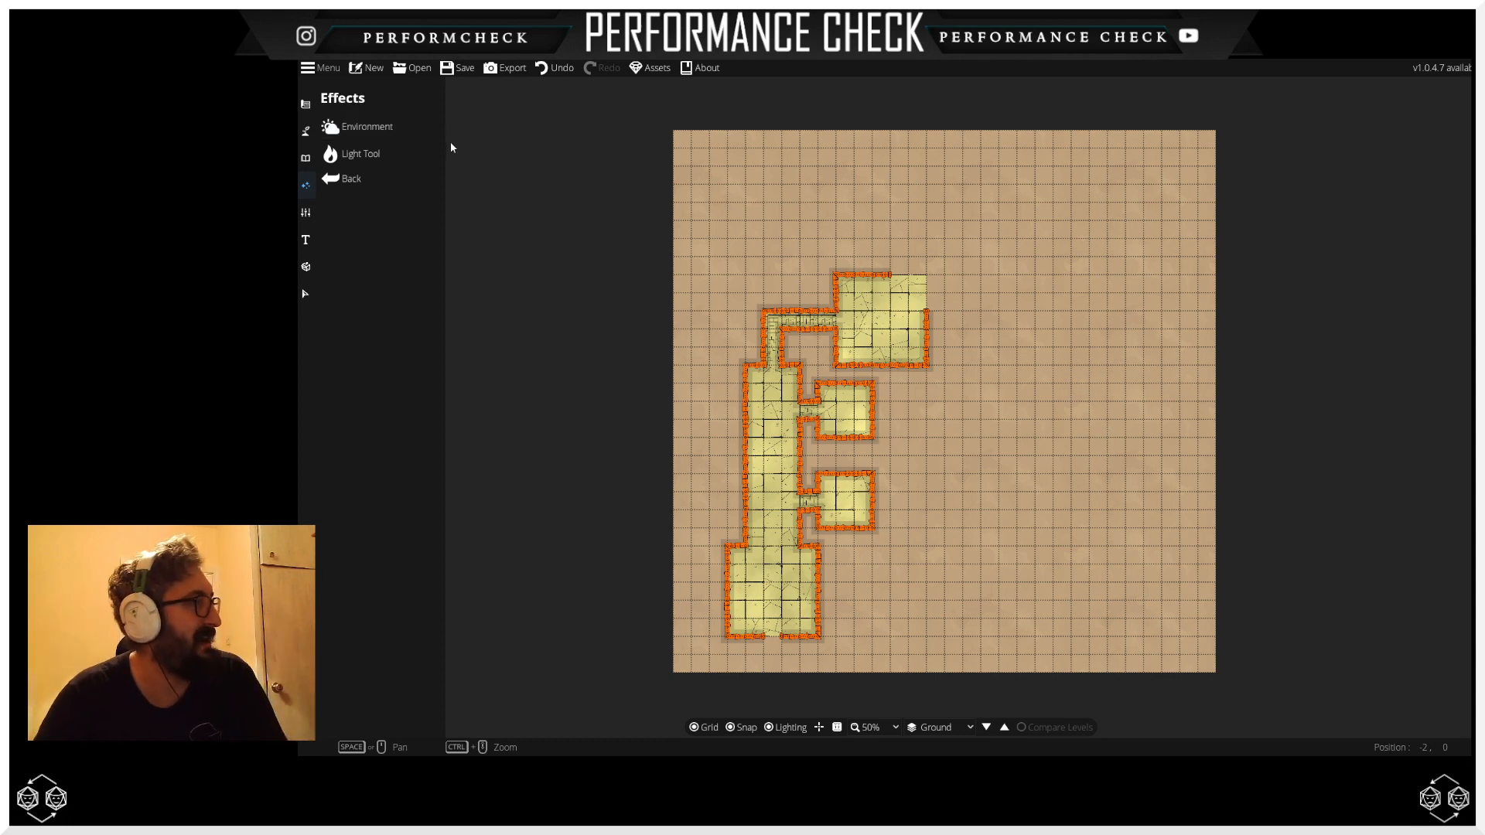
left_click(306, 161)
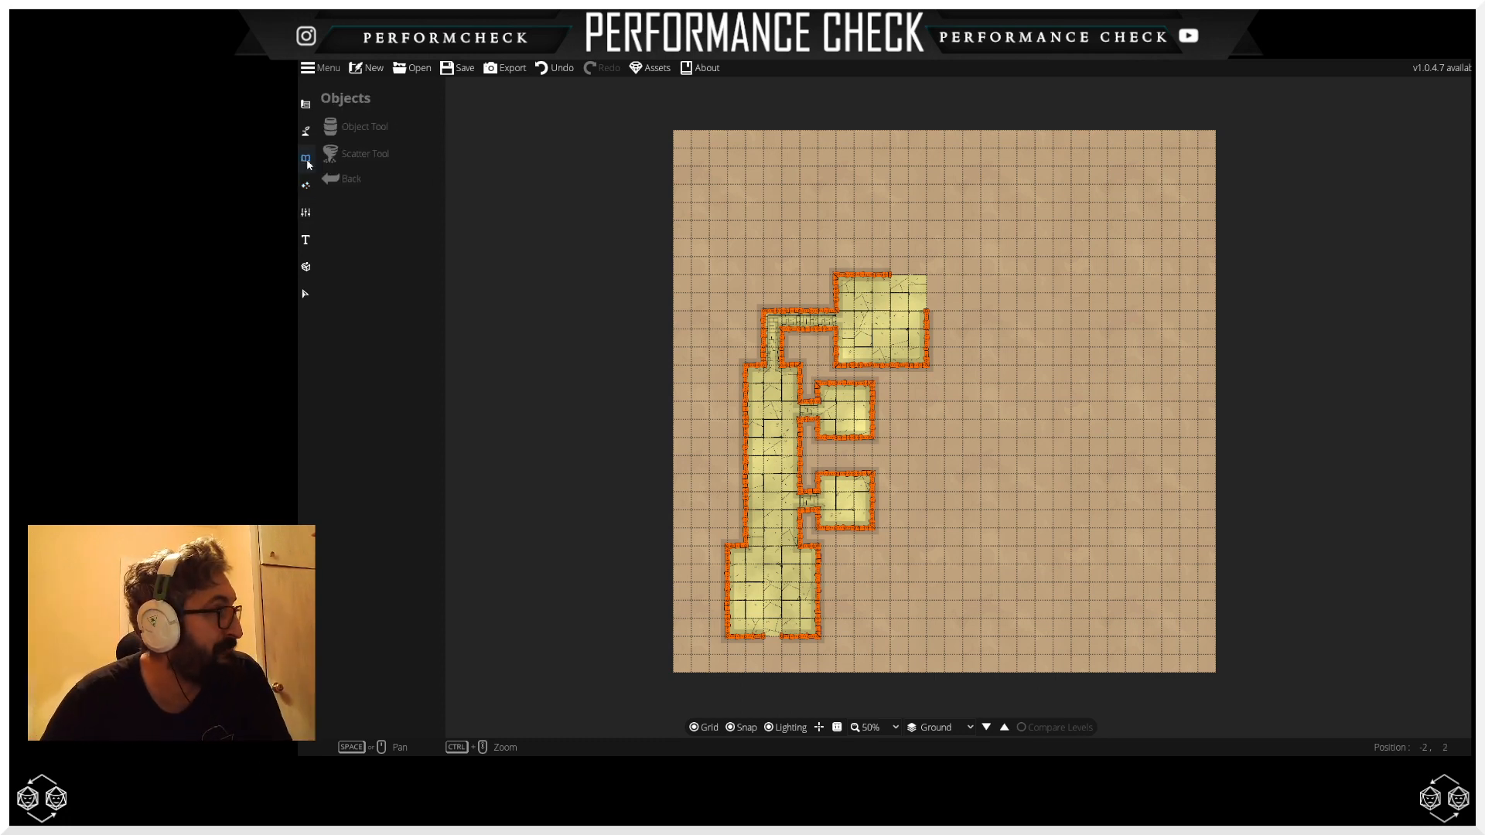
left_click(305, 132)
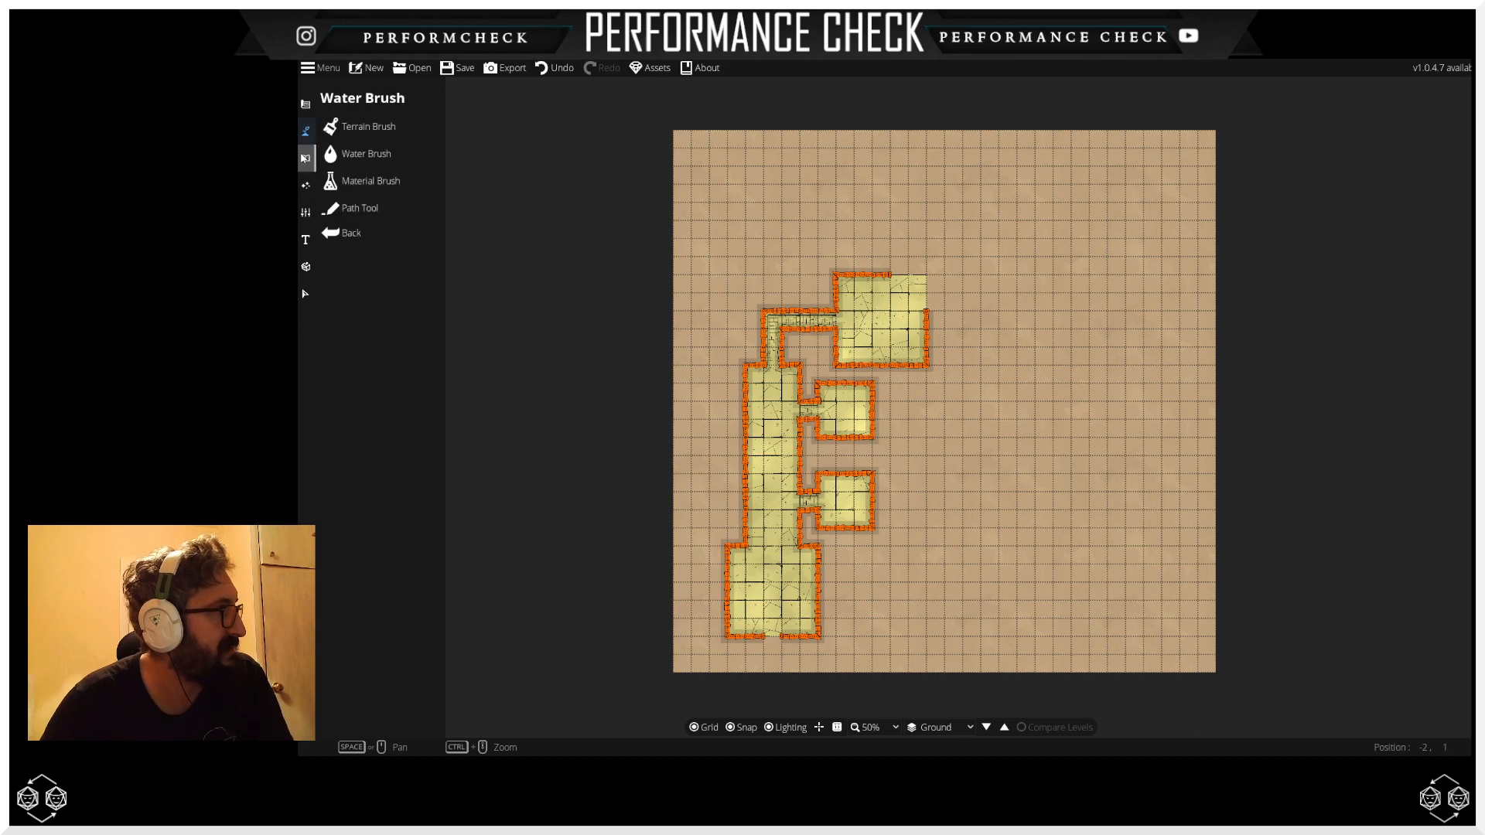
left_click(340, 181)
left_click(331, 159)
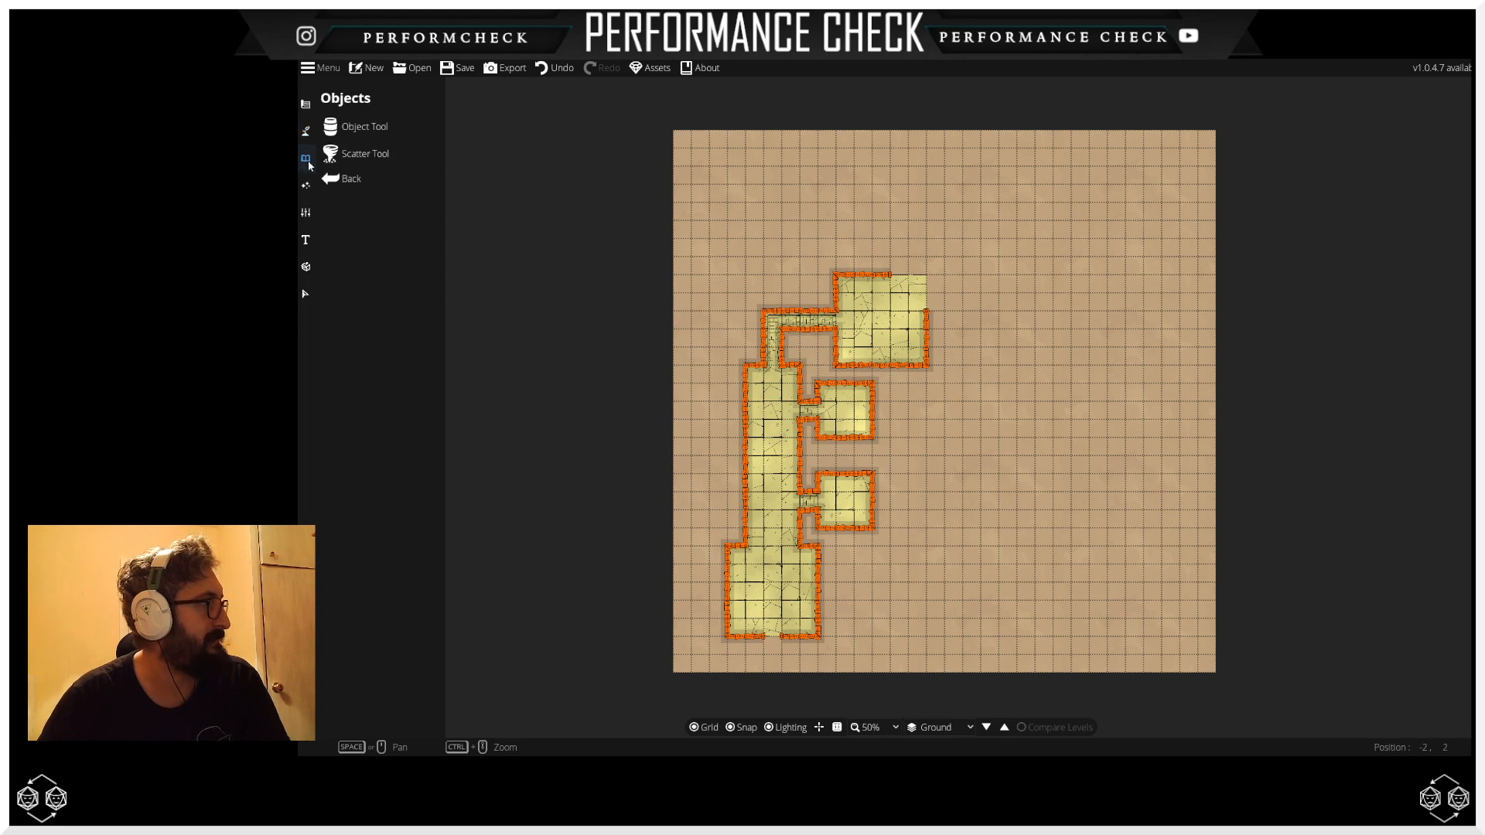
left_click(309, 187)
left_click(306, 212)
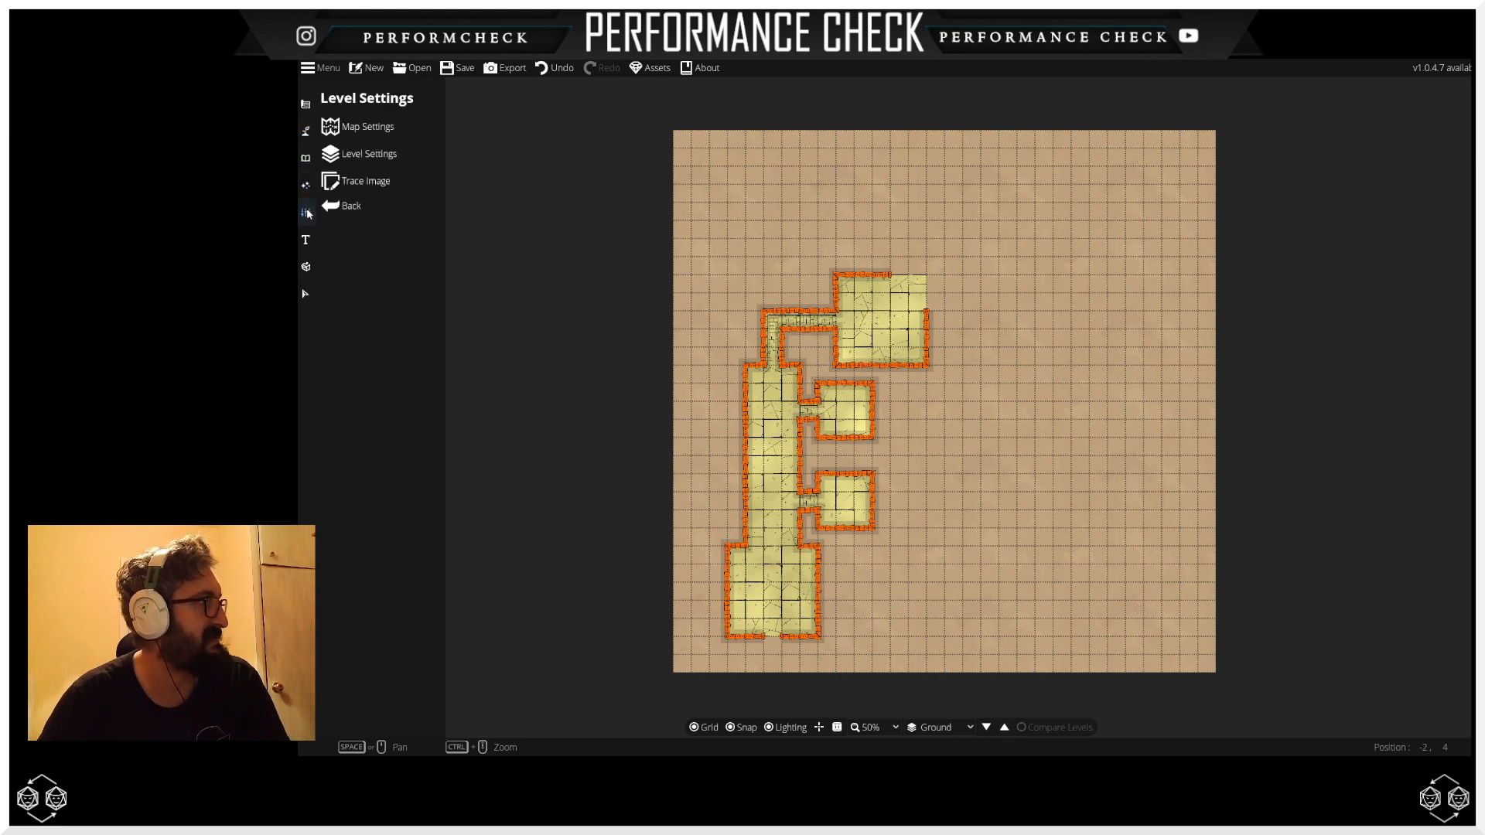
Step: Set up the Cave Brush with the largest brush size and the pale yellow ground color eee67c
left_click(307, 124)
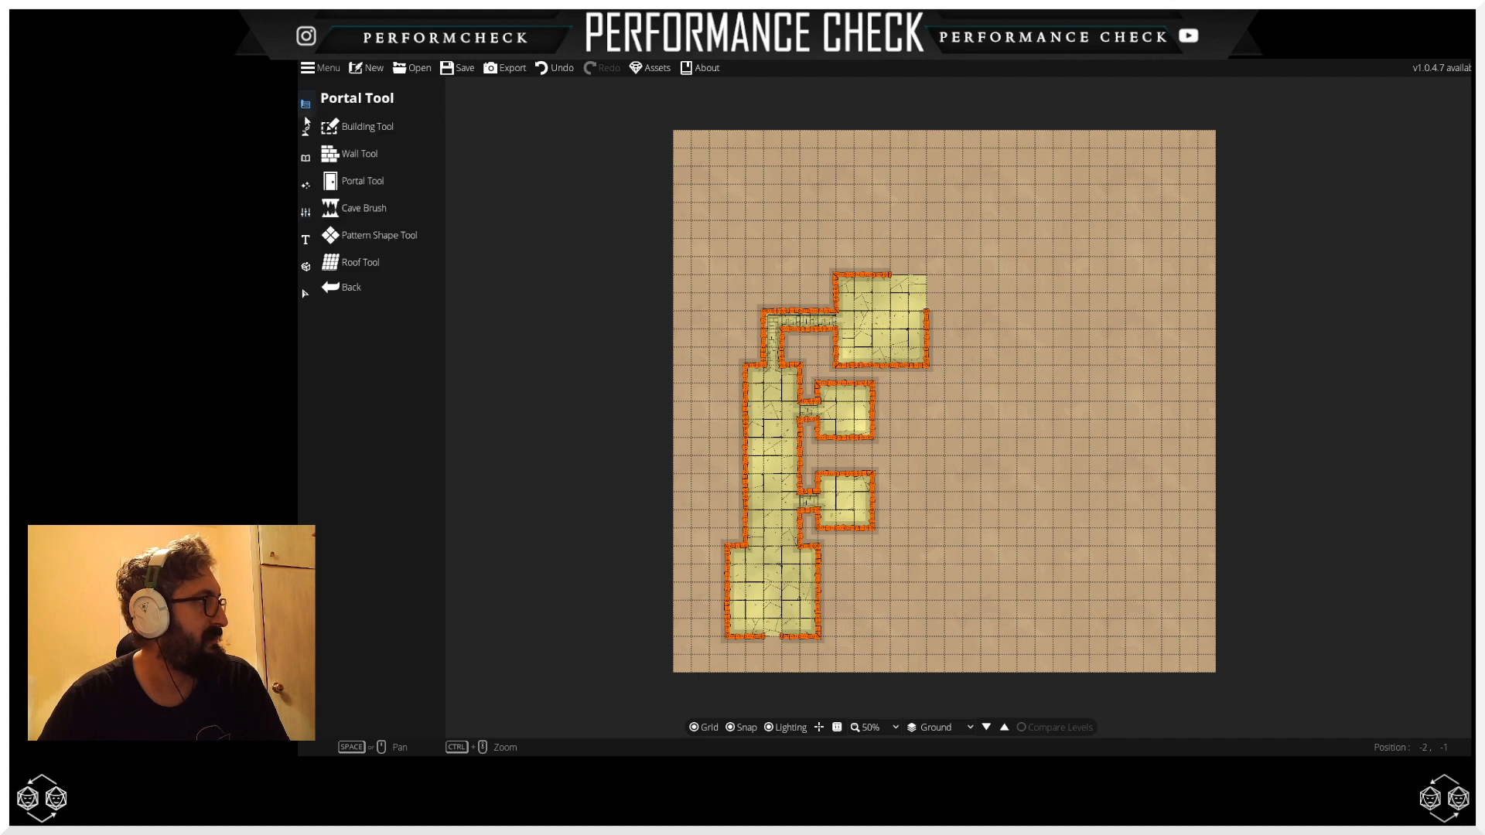
left_click(354, 208)
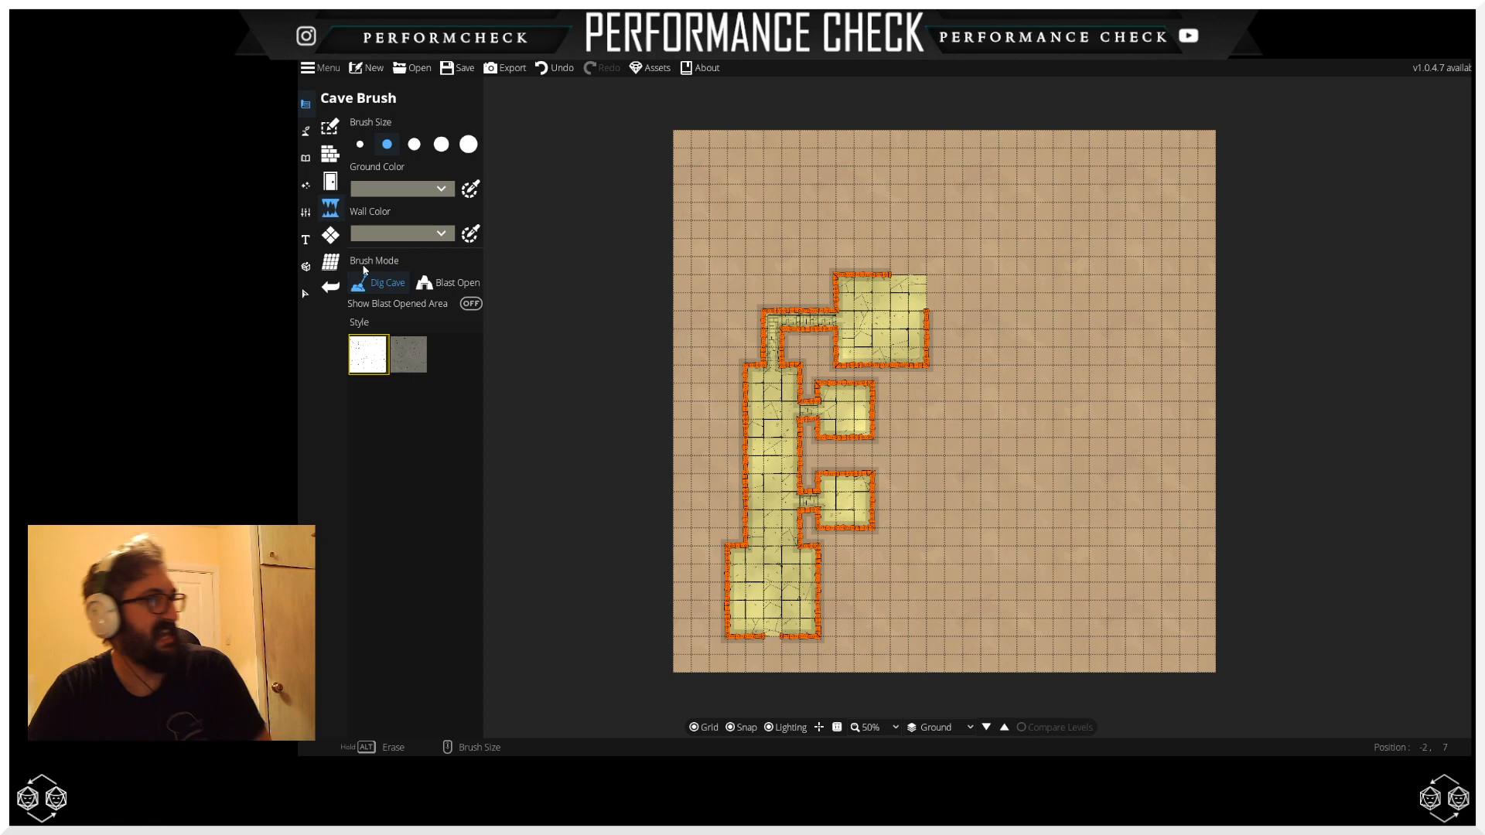
left_click(468, 144)
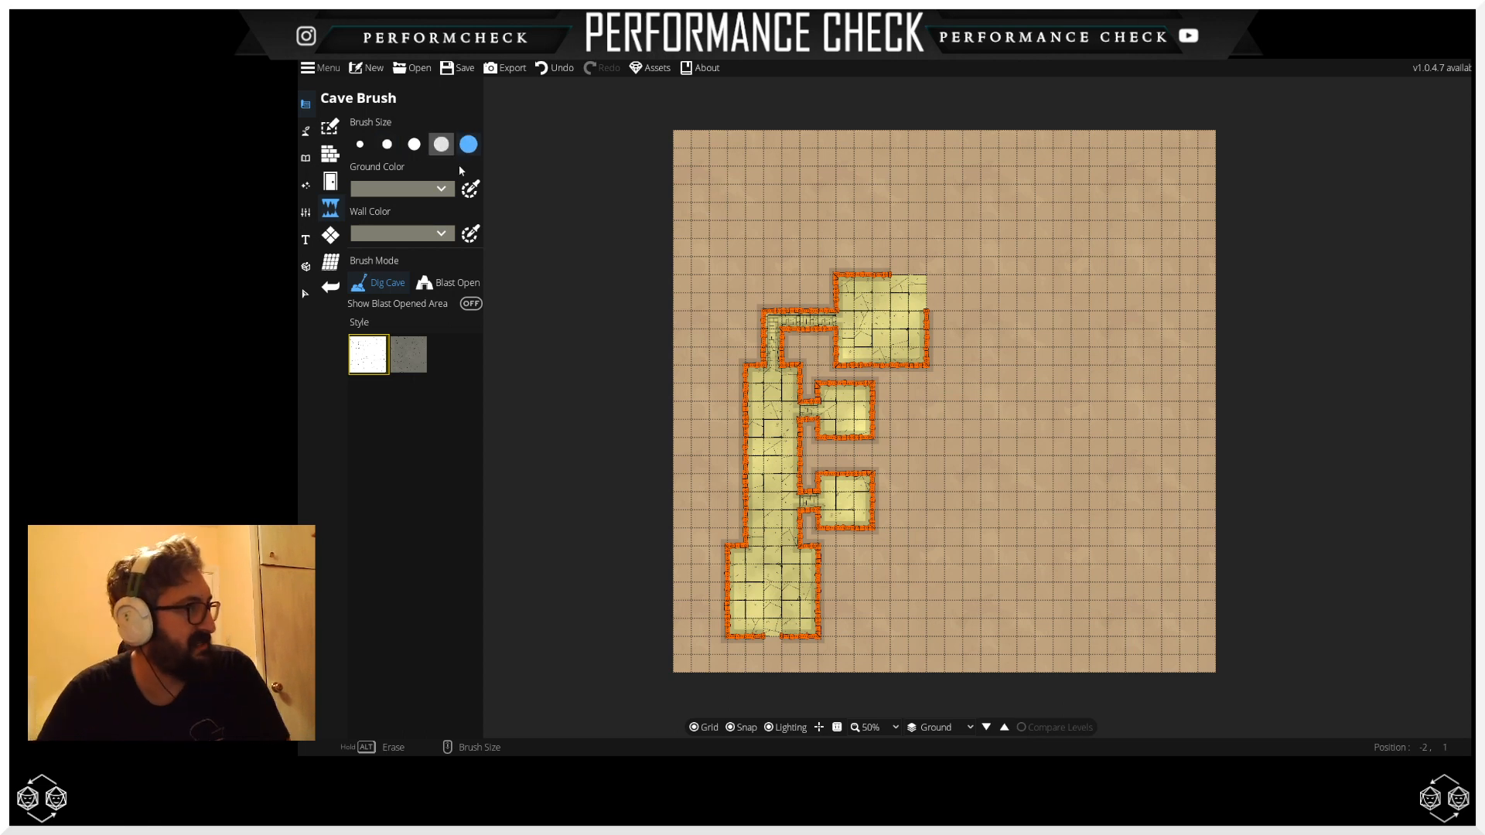
left_click(422, 189)
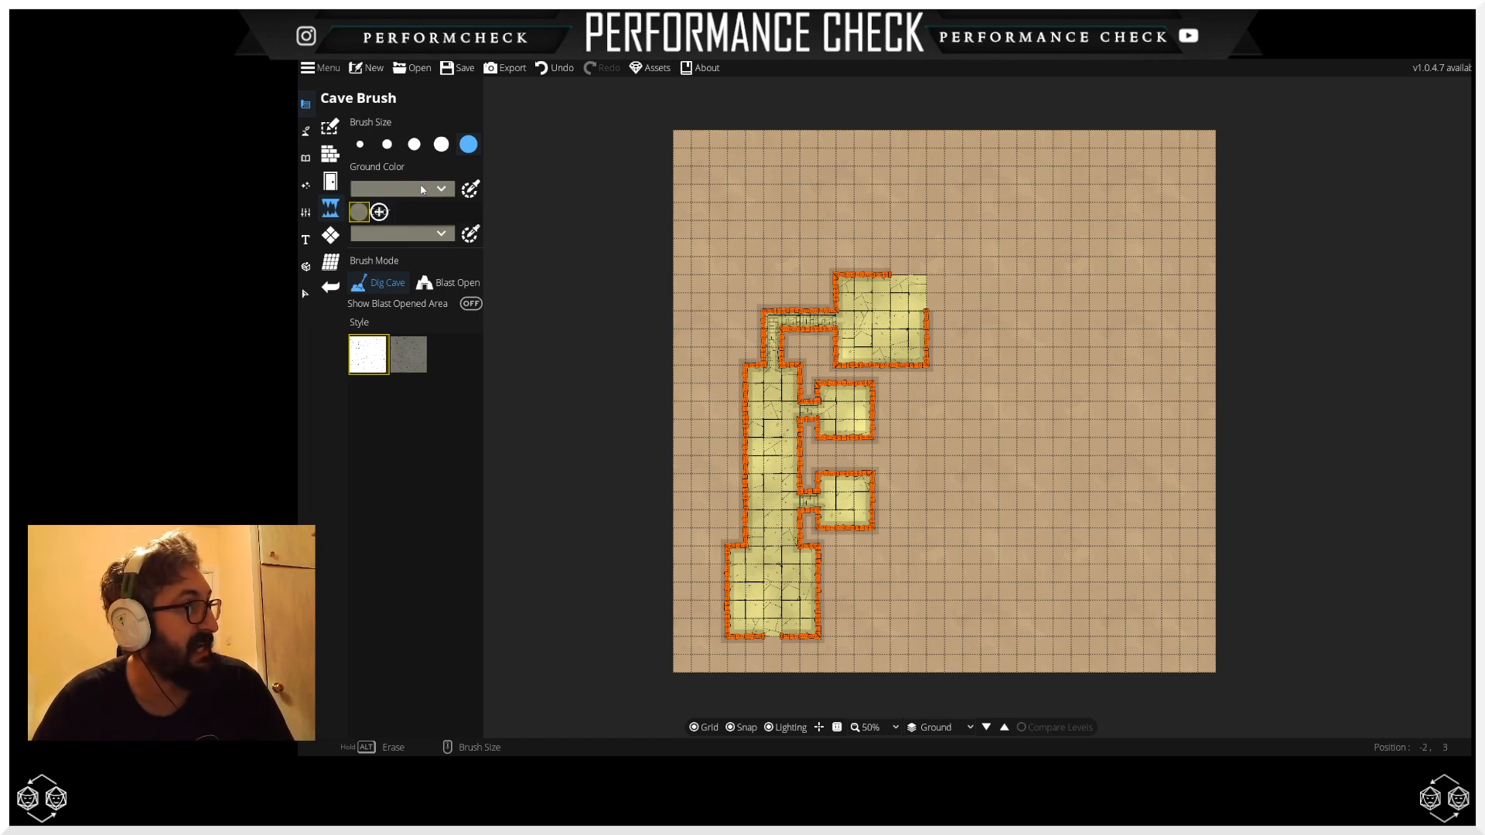
left_click(386, 214)
left_click_drag(389, 218, 423, 219)
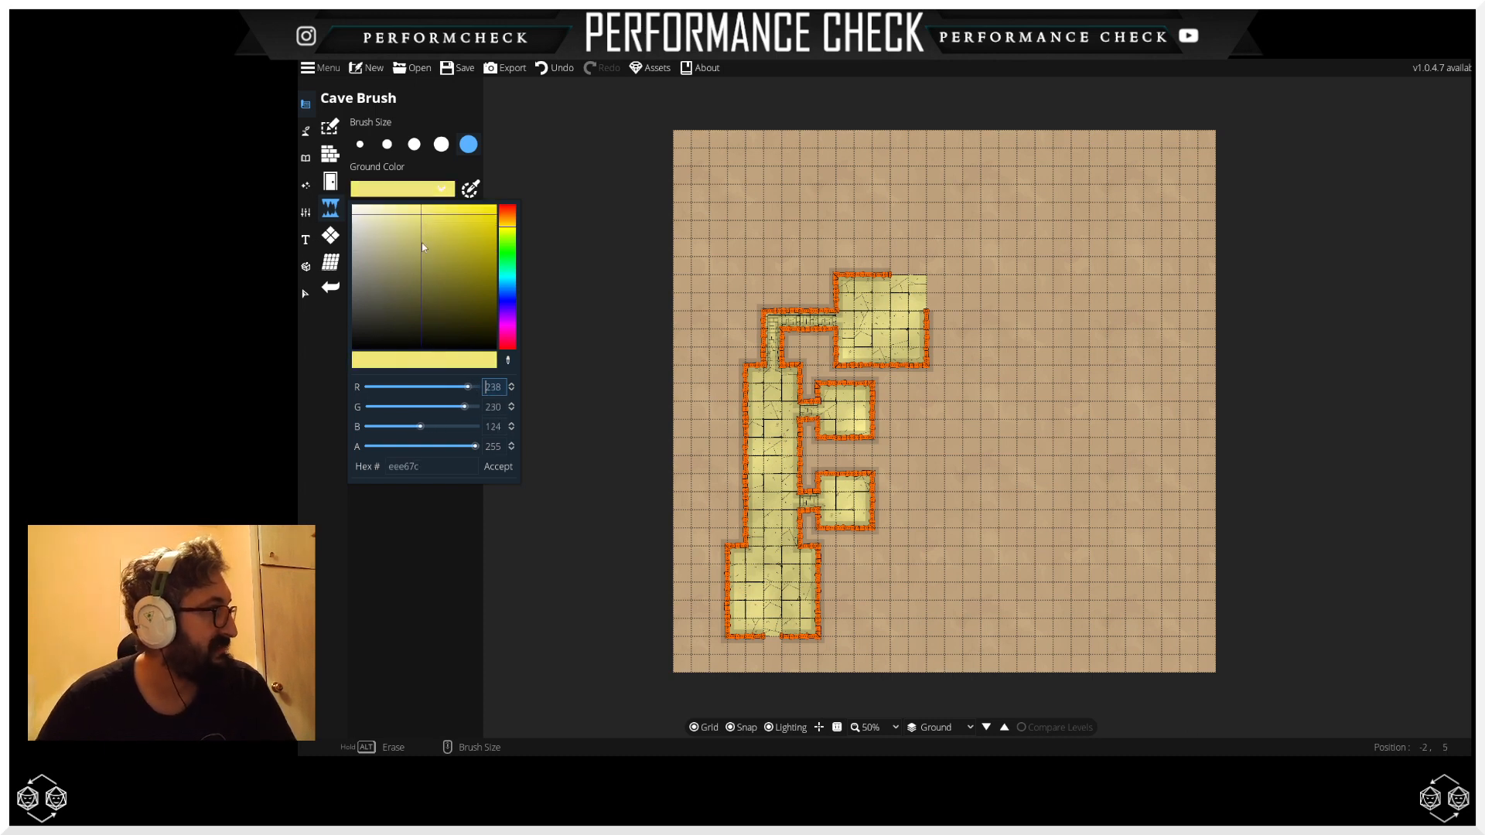
left_click(498, 468)
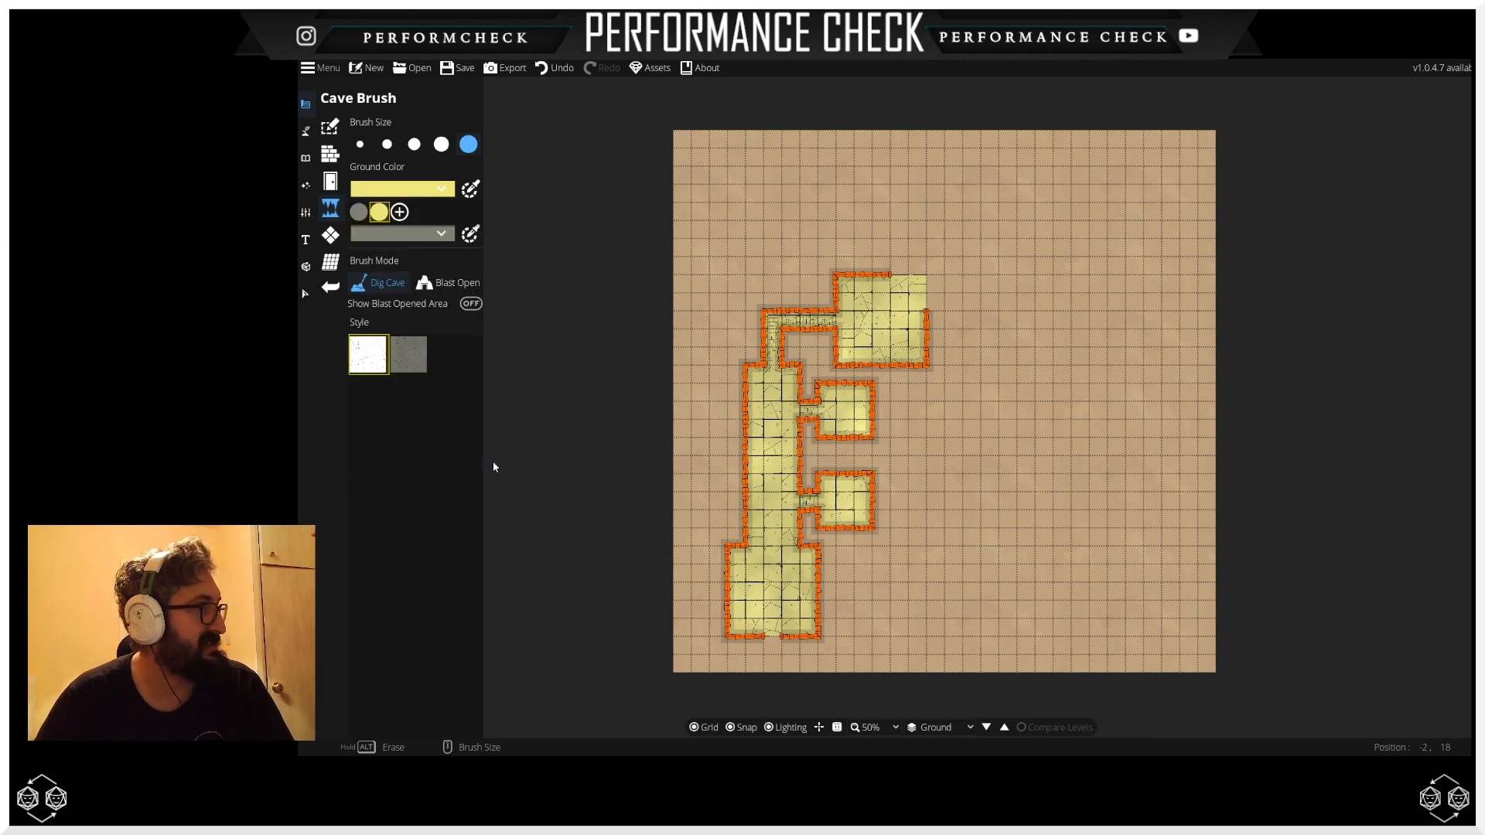
Step: Set the cave wall color to the red-orange ff3c00
left_click(398, 235)
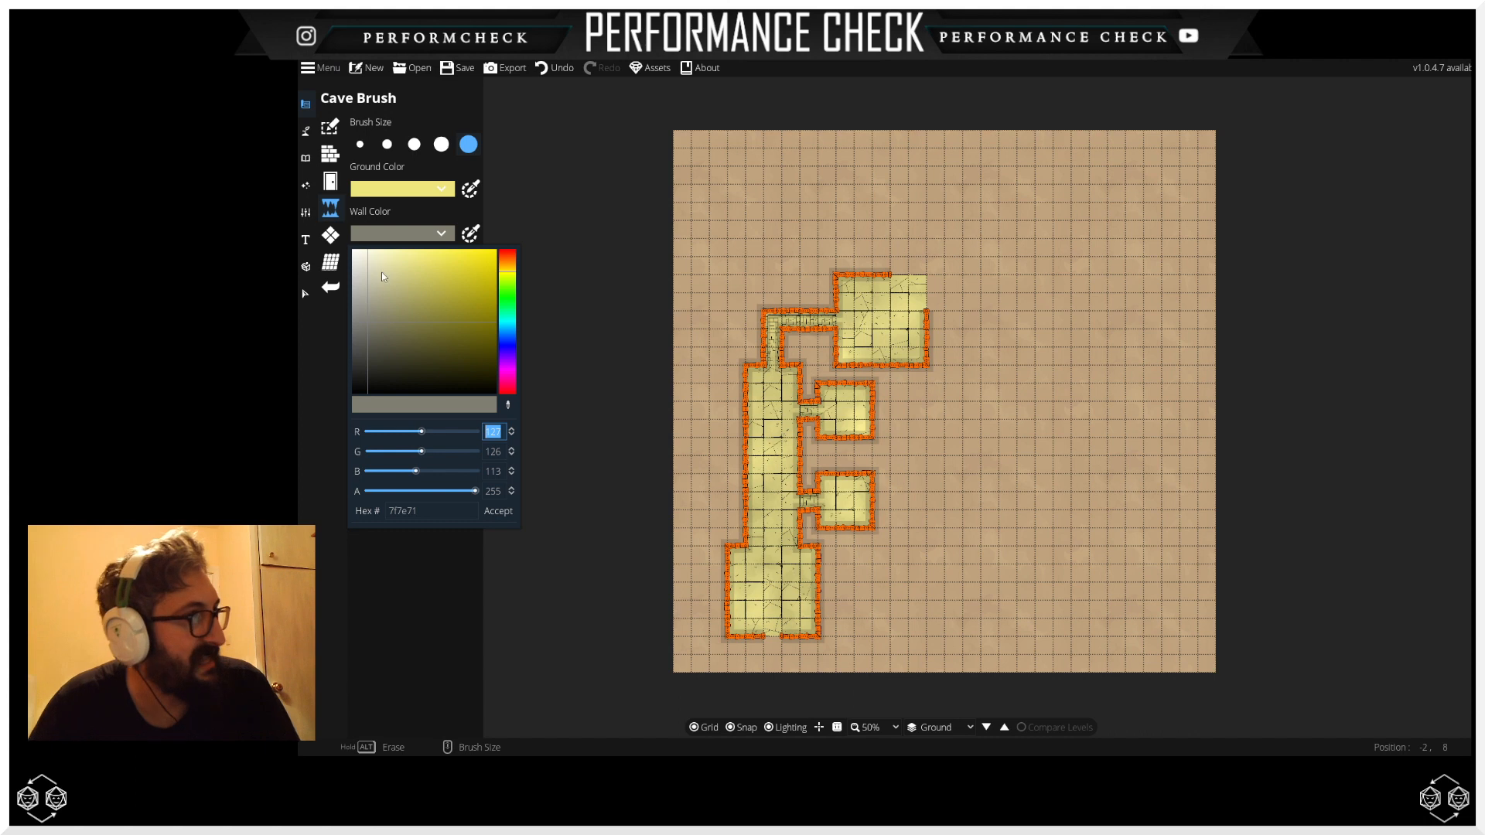
left_click_drag(514, 274, 504, 259)
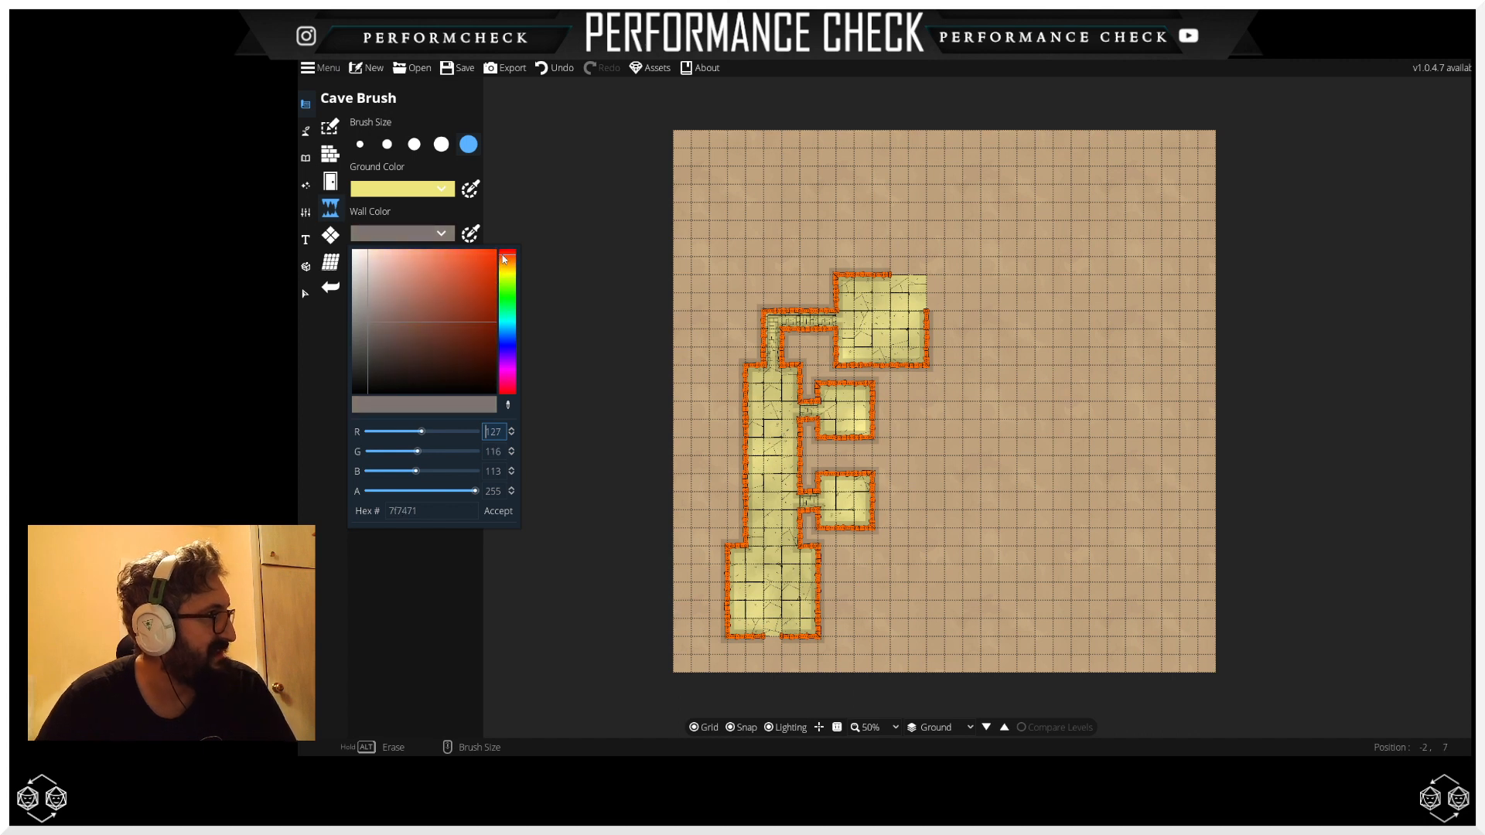
mouse_move(382, 295)
left_mouse_down()
mouse_move(521, 241)
mouse_move(516, 259)
left_mouse_up()
left_click(513, 255)
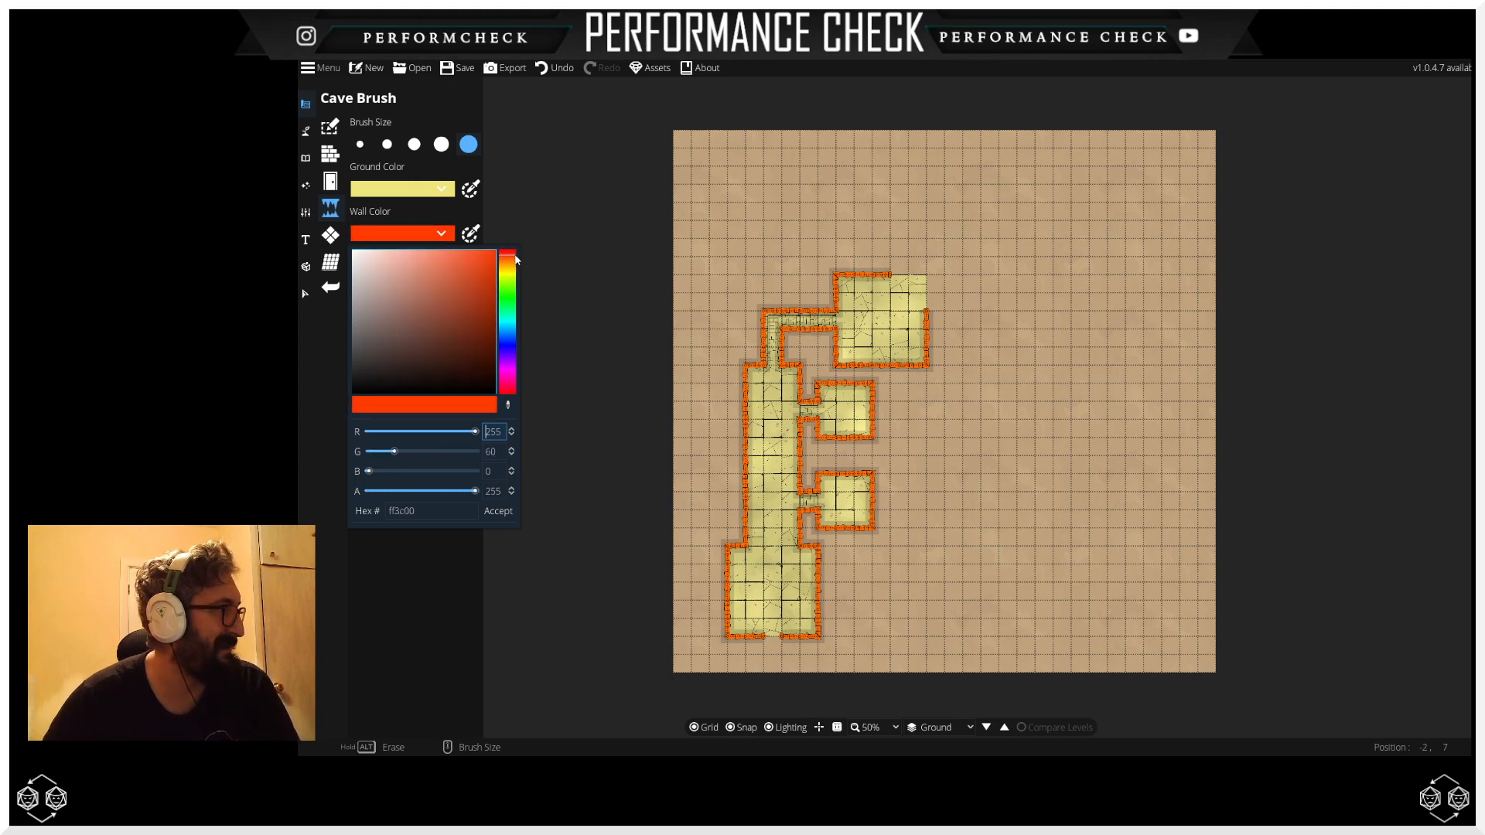
left_click(498, 510)
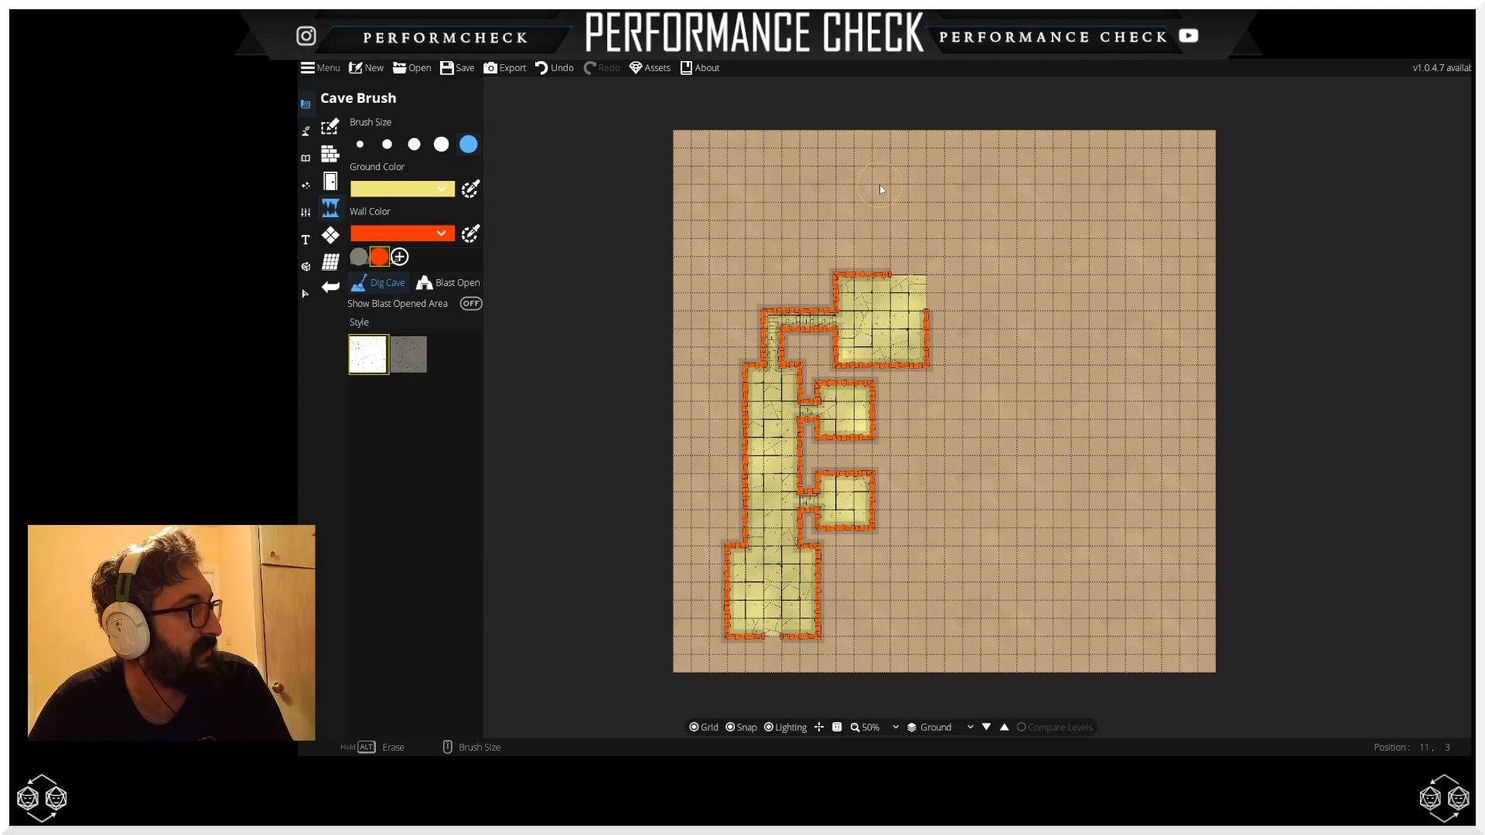
left_click_drag(880, 184, 1079, 196)
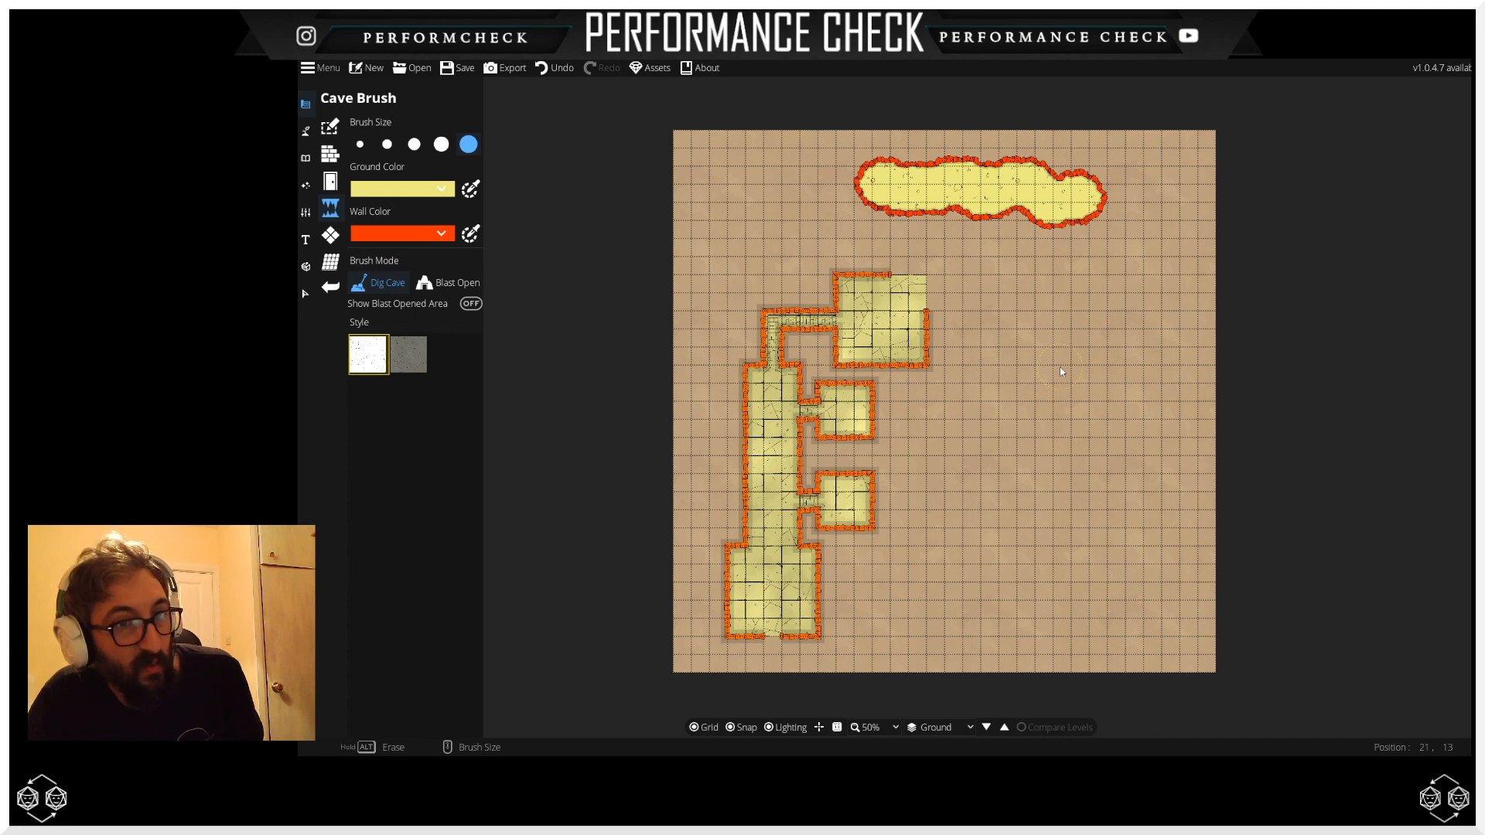
mouse_move(1091, 214)
left_mouse_down()
mouse_move(1102, 252)
mouse_move(1102, 336)
mouse_move(1053, 380)
mouse_move(1093, 534)
mouse_move(1069, 594)
left_mouse_up()
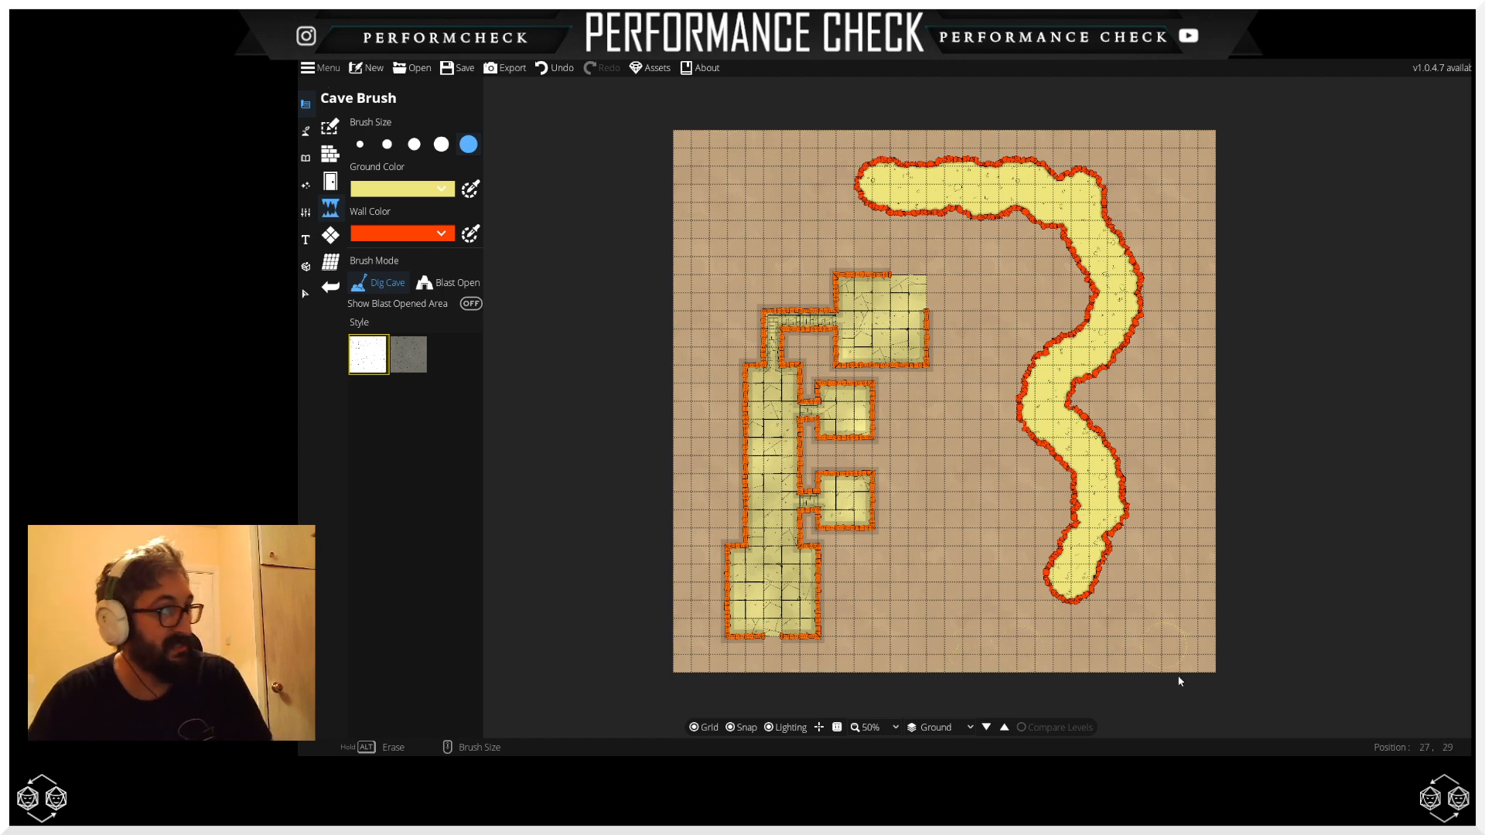
mouse_move(1068, 604)
left_mouse_down()
mouse_move(1067, 457)
mouse_move(1004, 403)
mouse_move(1019, 356)
mouse_move(1096, 285)
mouse_move(1078, 242)
mouse_move(1043, 224)
mouse_move(919, 220)
mouse_move(873, 197)
mouse_move(862, 155)
mouse_move(897, 161)
mouse_move(936, 202)
mouse_move(918, 165)
mouse_move(1091, 197)
mouse_move(1095, 229)
mouse_move(1041, 241)
mouse_move(1002, 222)
mouse_move(1103, 257)
mouse_move(1132, 310)
mouse_move(1114, 344)
left_mouse_up()
mouse_move(1064, 458)
left_mouse_down()
mouse_move(1050, 389)
mouse_move(1023, 375)
mouse_move(1040, 413)
mouse_move(1096, 433)
mouse_move(1111, 470)
mouse_move(1105, 608)
mouse_move(1085, 578)
mouse_move(1101, 520)
mouse_move(1080, 485)
mouse_move(1139, 410)
left_mouse_up()
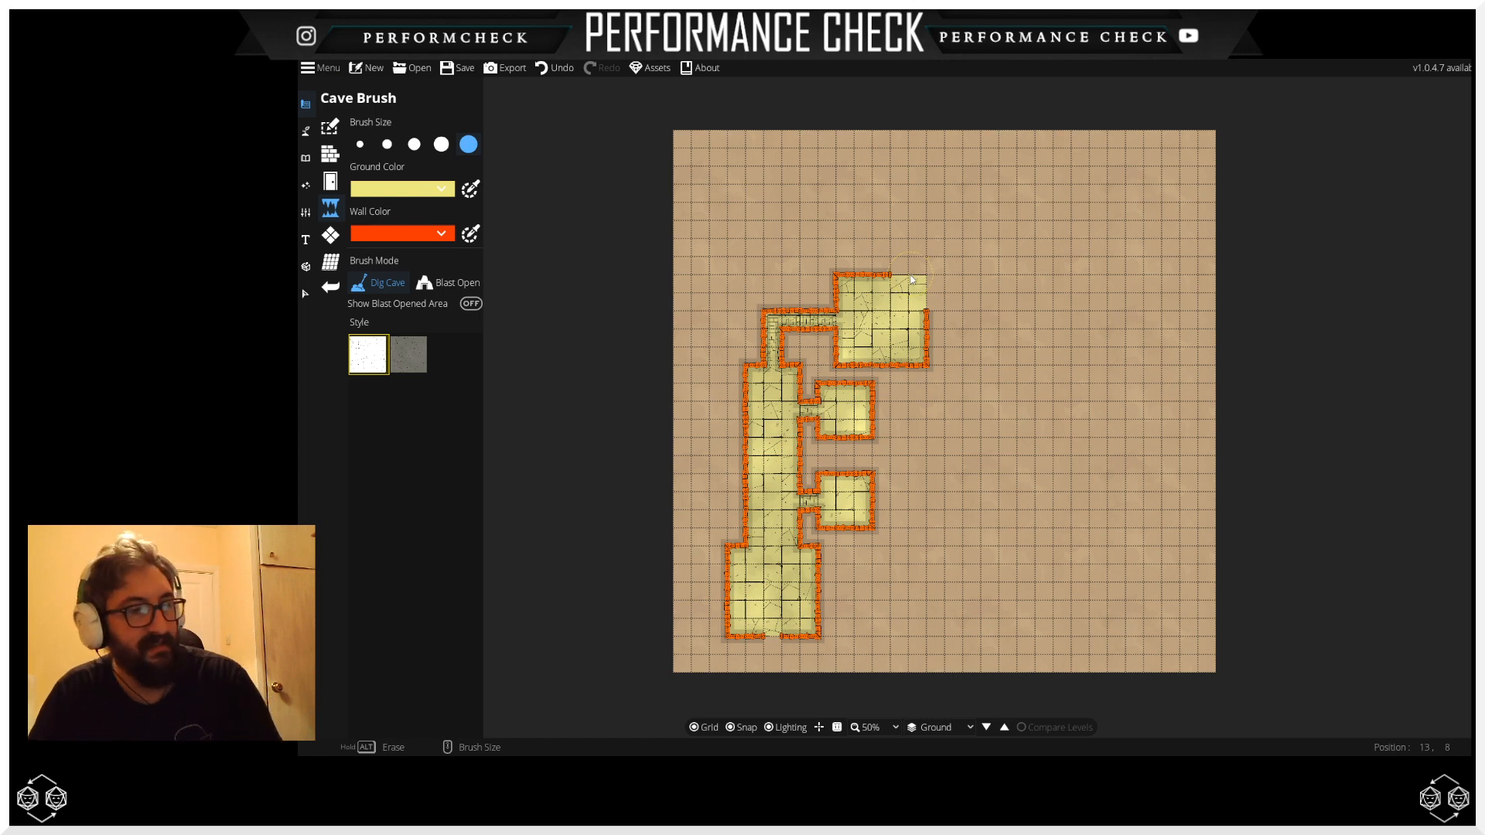
Step: With the second-largest brush, dig a cave passage about 6 squares north from the room's open northeast corner, wrapping around its east side
scroll(918, 272, "up", 3)
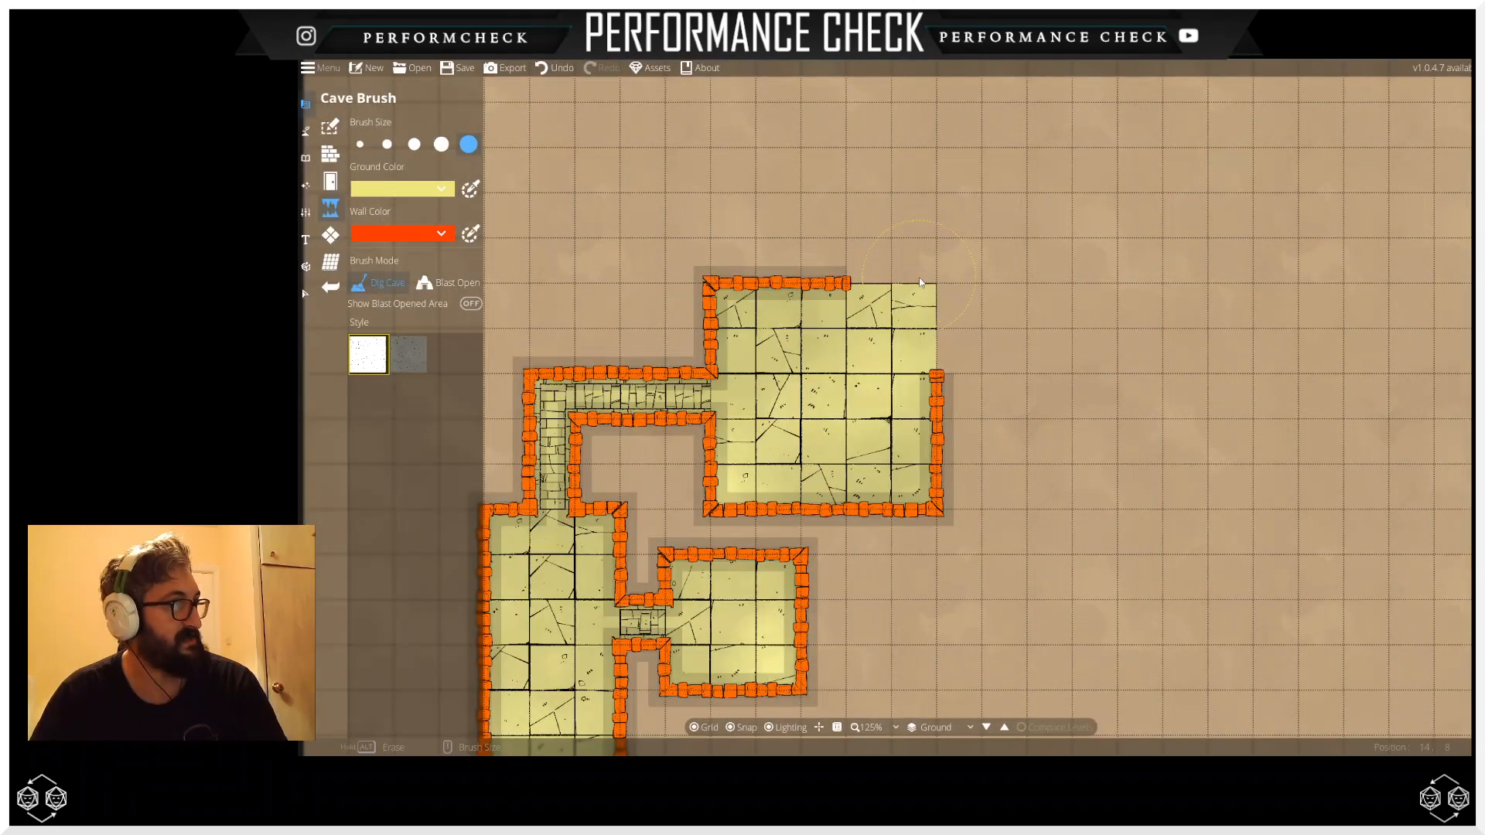
scroll(972, 139, "down", 1)
left_click_drag(972, 140, 965, 345)
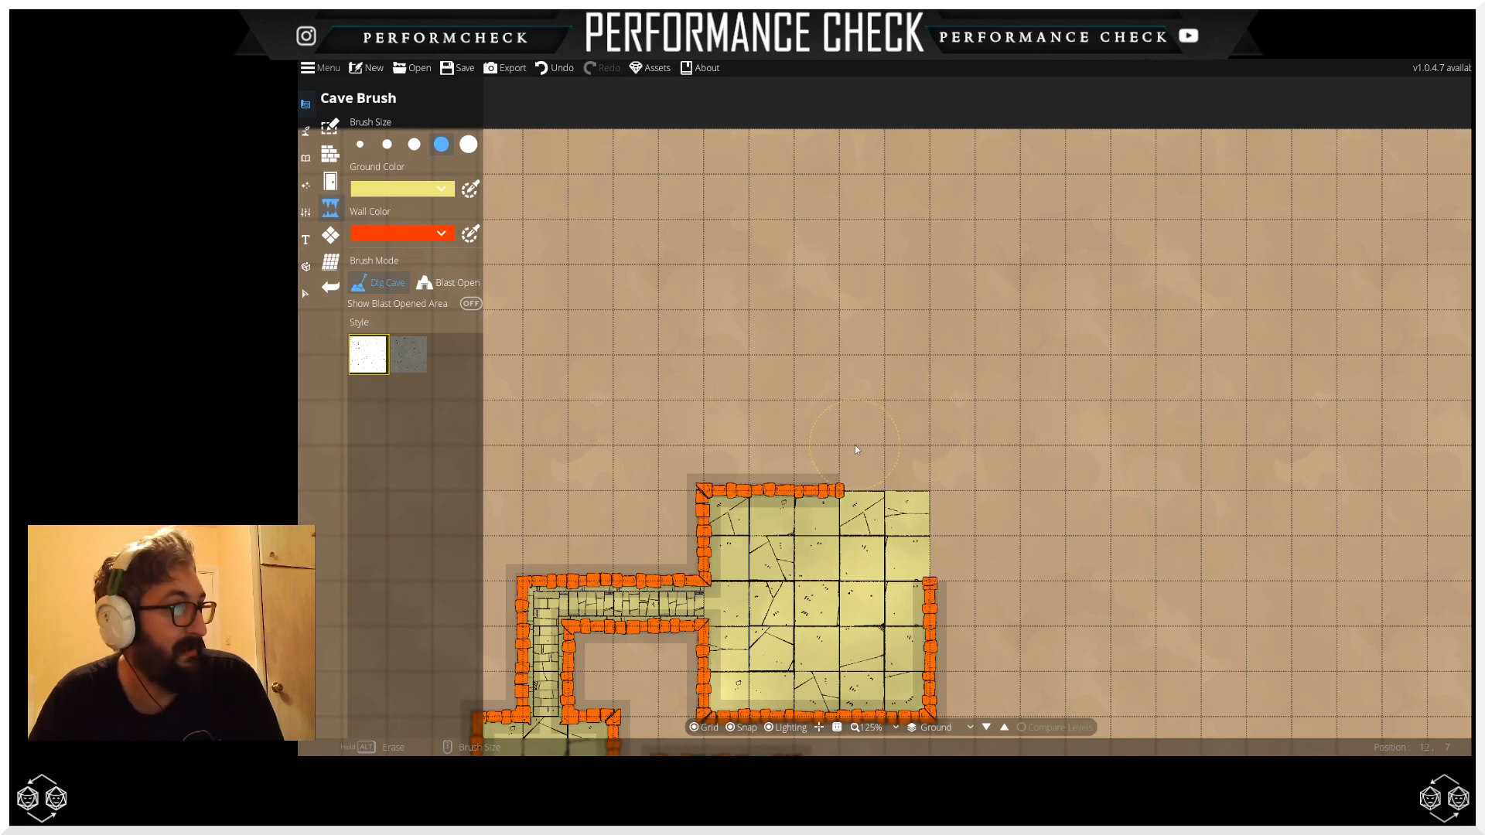
left_click_drag(878, 462, 881, 461)
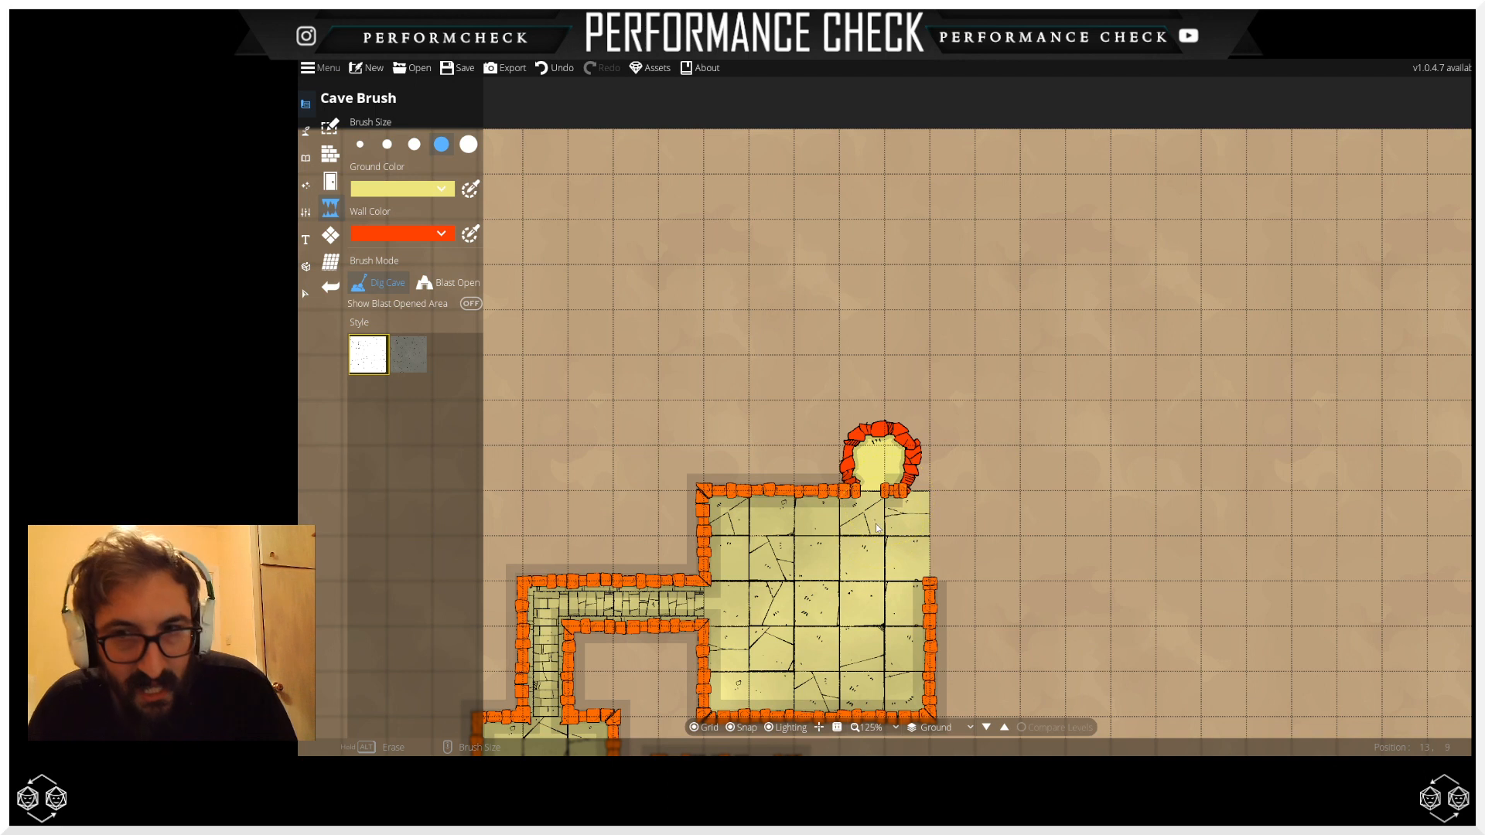
mouse_move(882, 414)
left_mouse_down()
mouse_move(908, 328)
mouse_move(903, 274)
left_mouse_up()
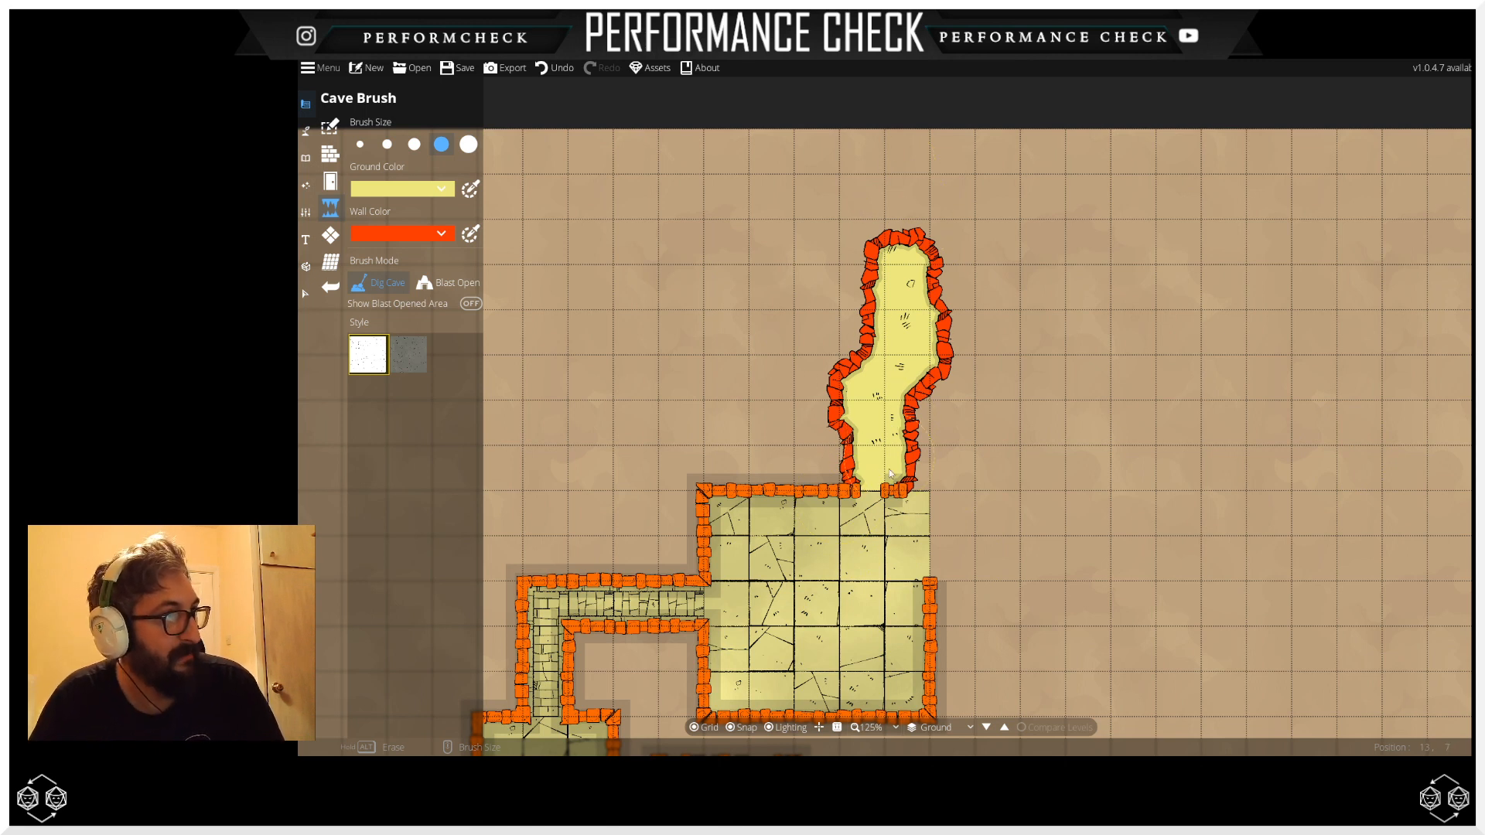
mouse_move(908, 489)
left_mouse_down()
mouse_move(938, 453)
mouse_move(969, 507)
mouse_move(953, 557)
left_mouse_up()
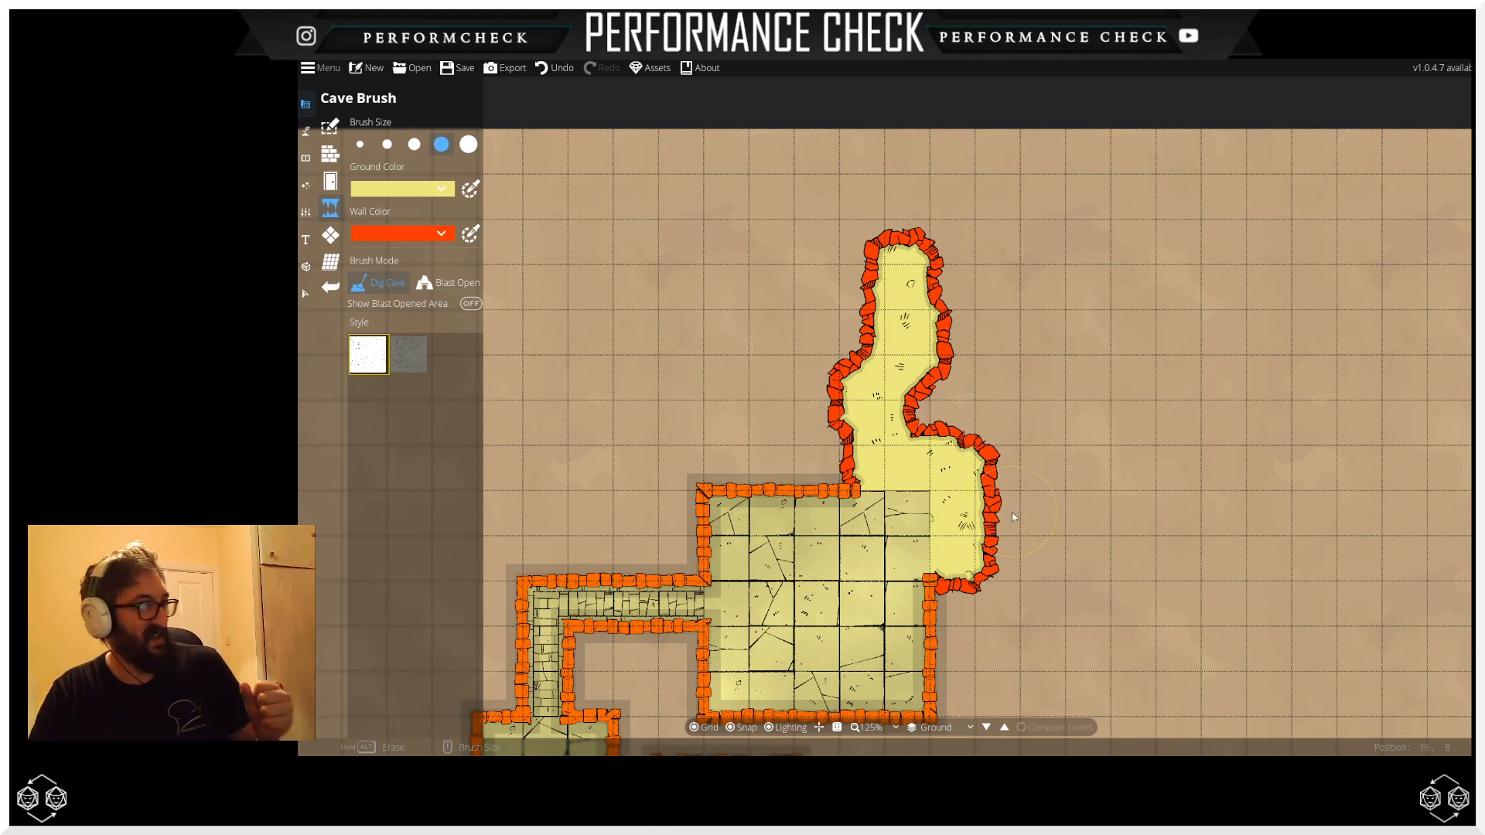
left_click_drag(1040, 499, 1181, 237)
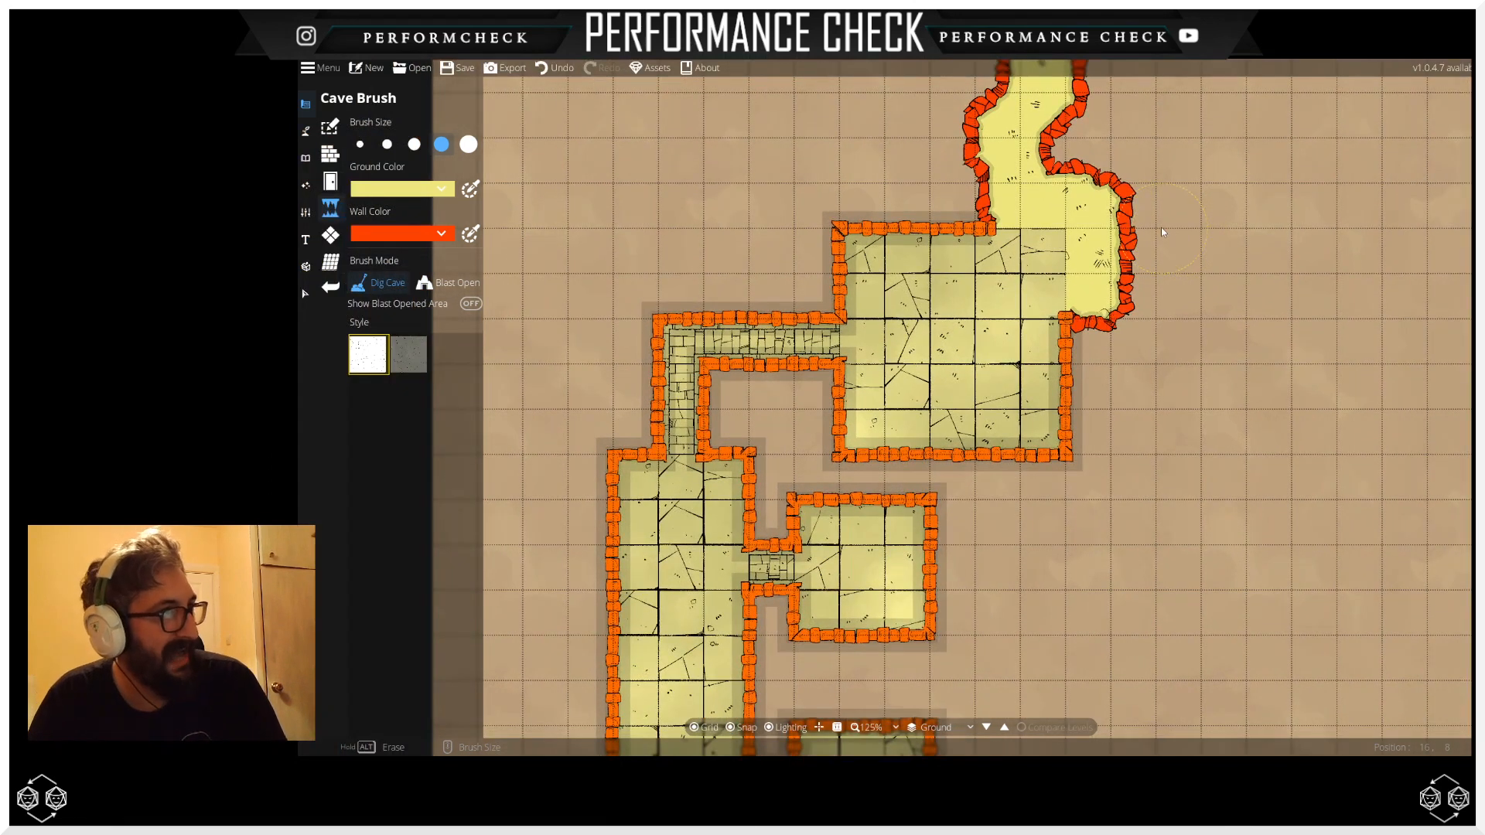
left_click_drag(1168, 341, 1159, 311)
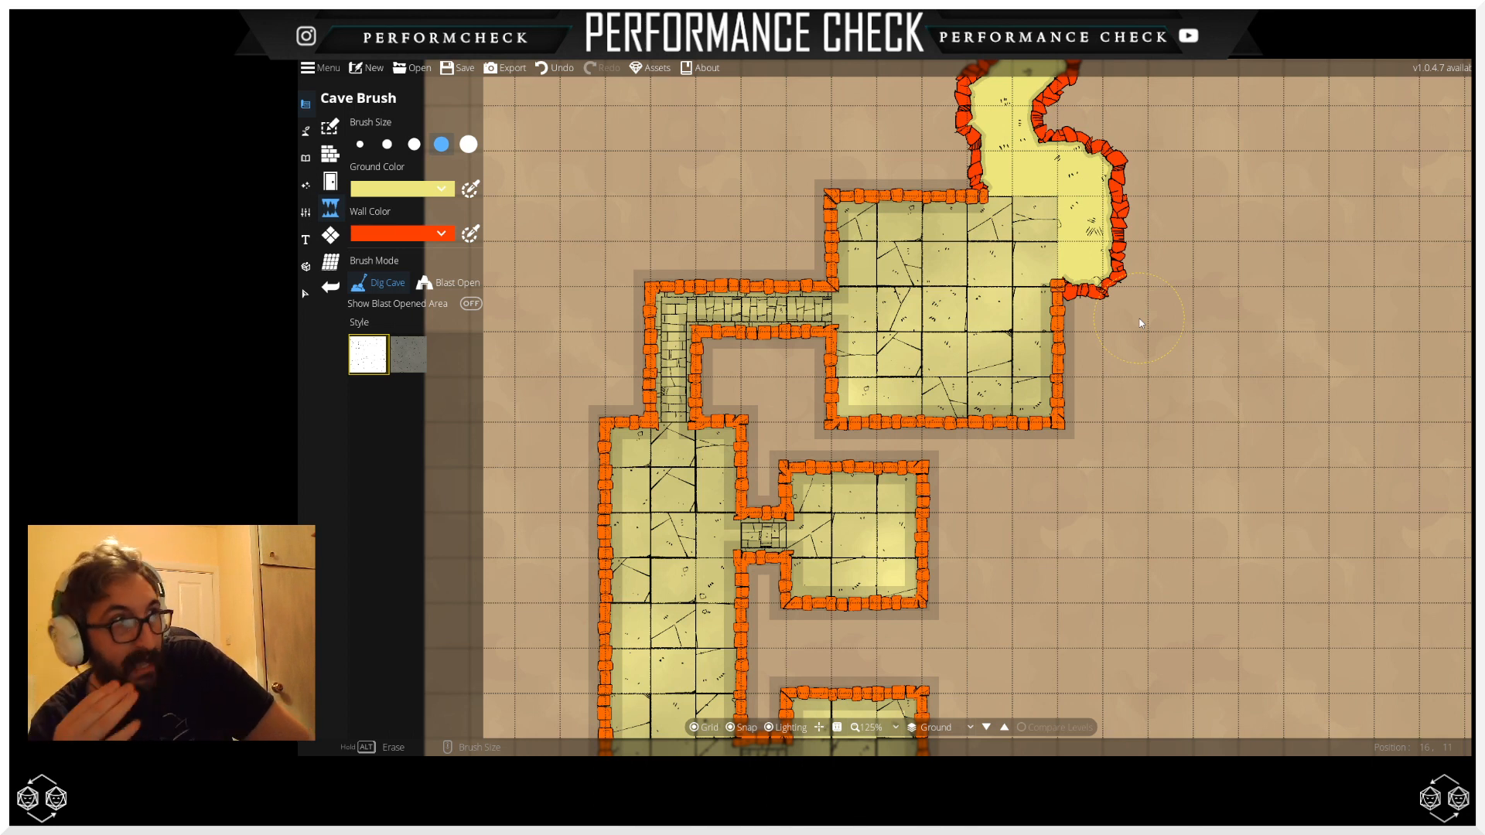
left_click_drag(1260, 335, 1007, 443)
scroll(1006, 438, "down", 2)
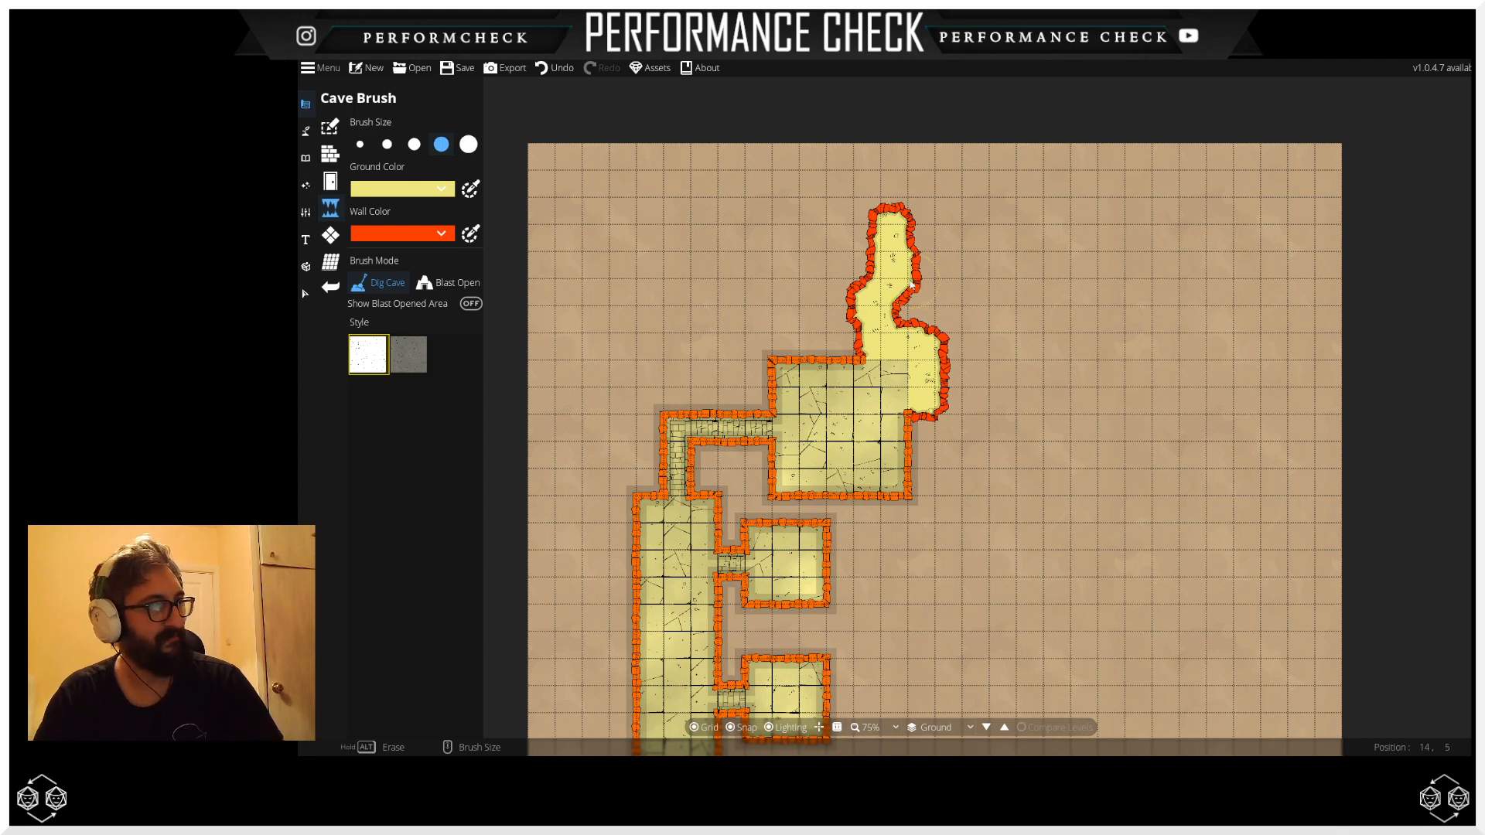
left_click(320, 157)
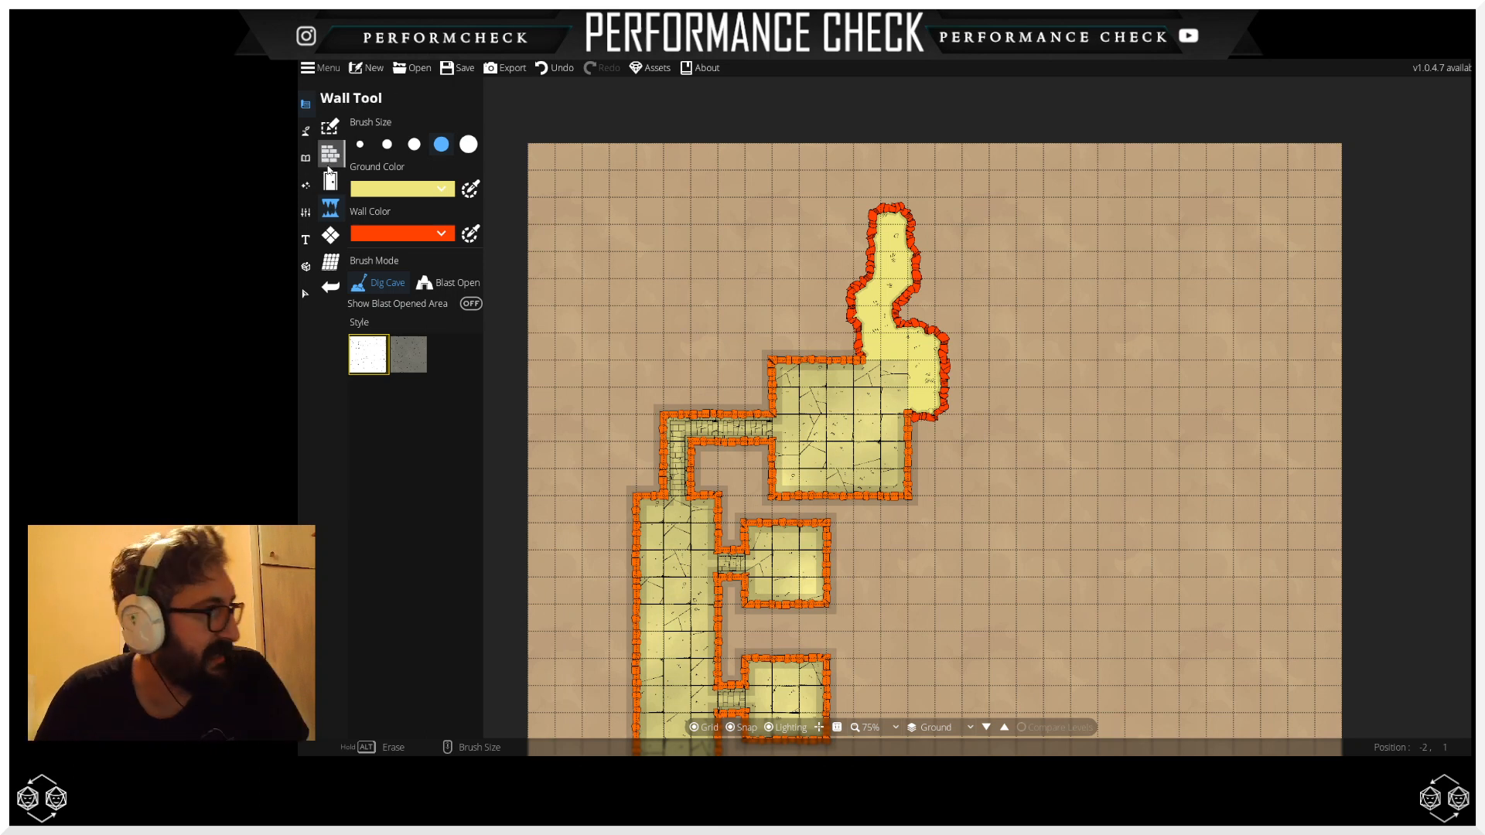
left_click_drag(938, 461, 1009, 519)
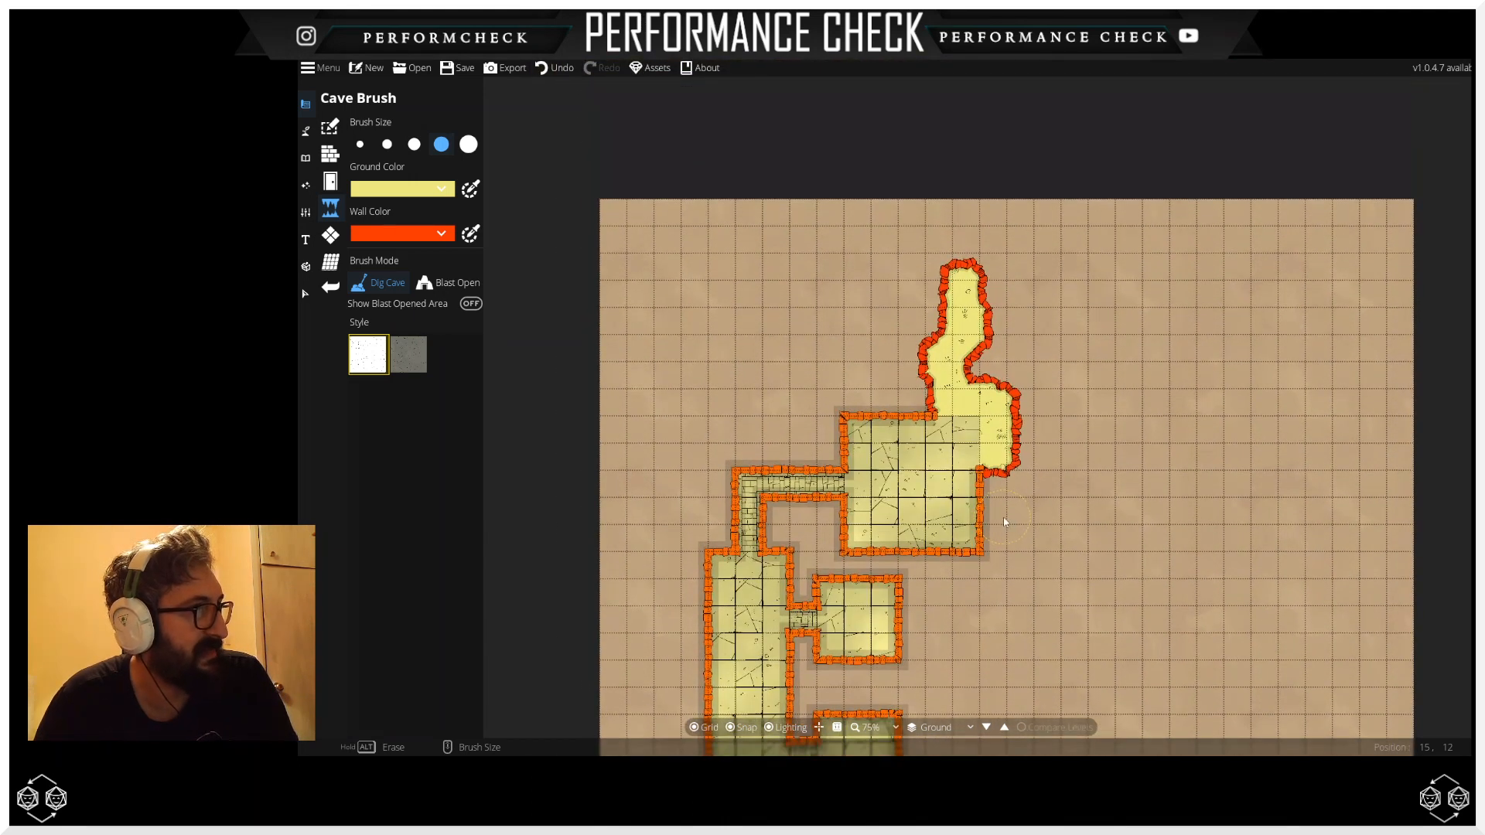
Step: With the Building Tool, extend the 5 by 5 square room one square west along its full height
left_click_drag(890, 431, 912, 315)
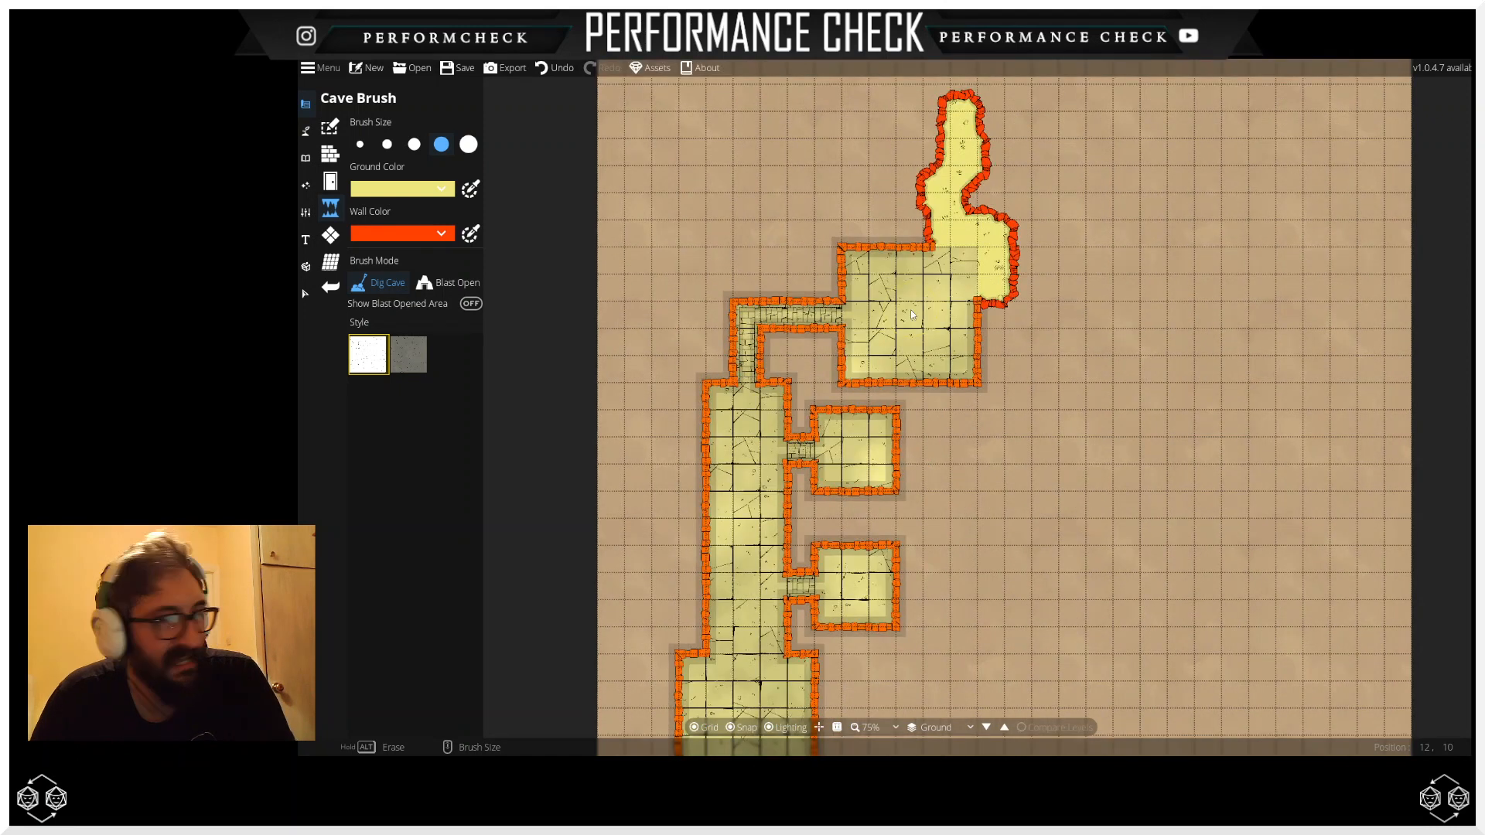
left_click_drag(939, 400, 940, 321)
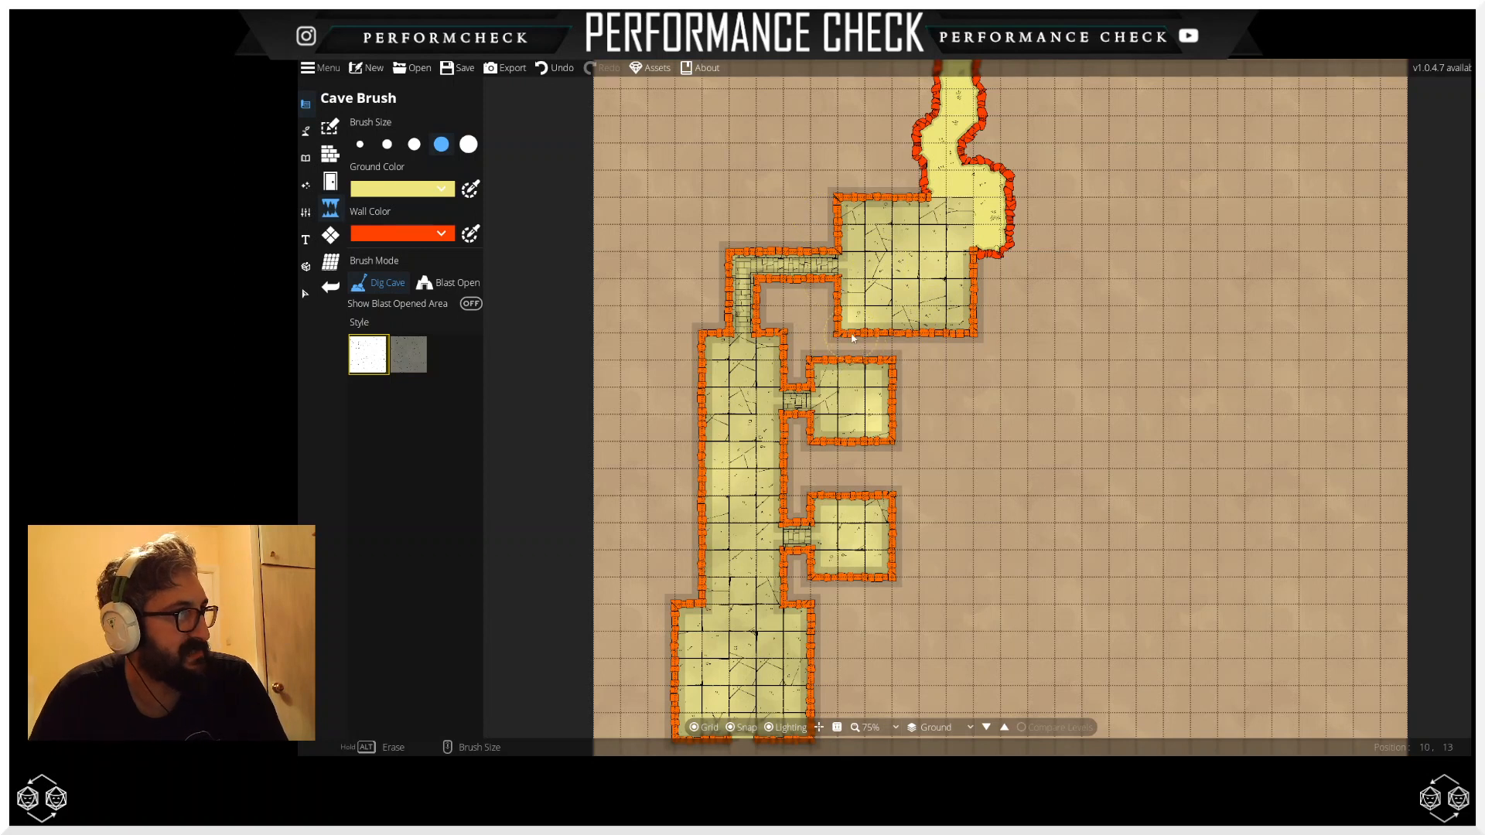
left_click(330, 126)
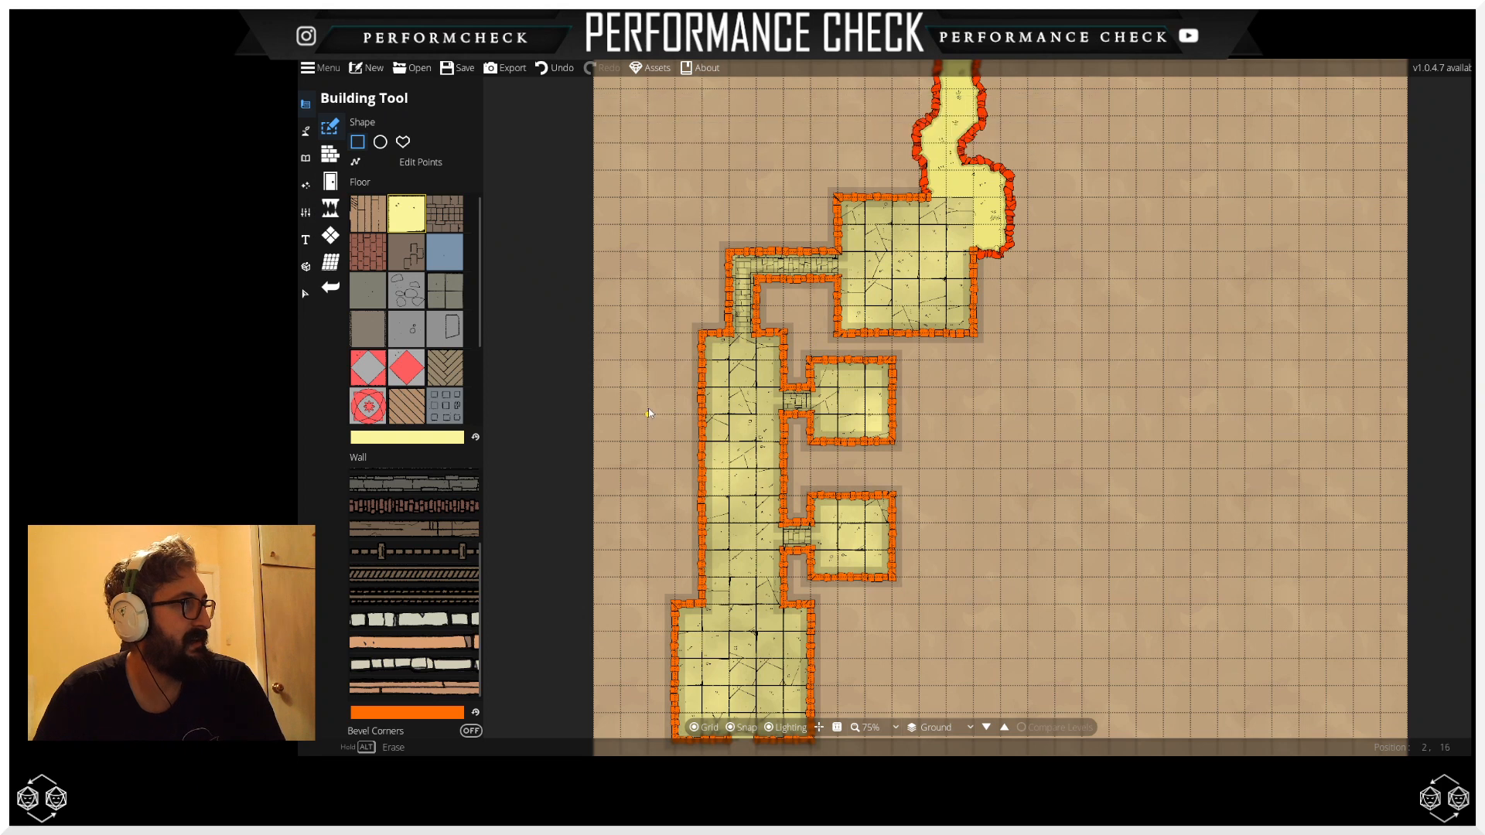
left_click_drag(649, 407, 666, 436)
left_click_drag(828, 242, 839, 355)
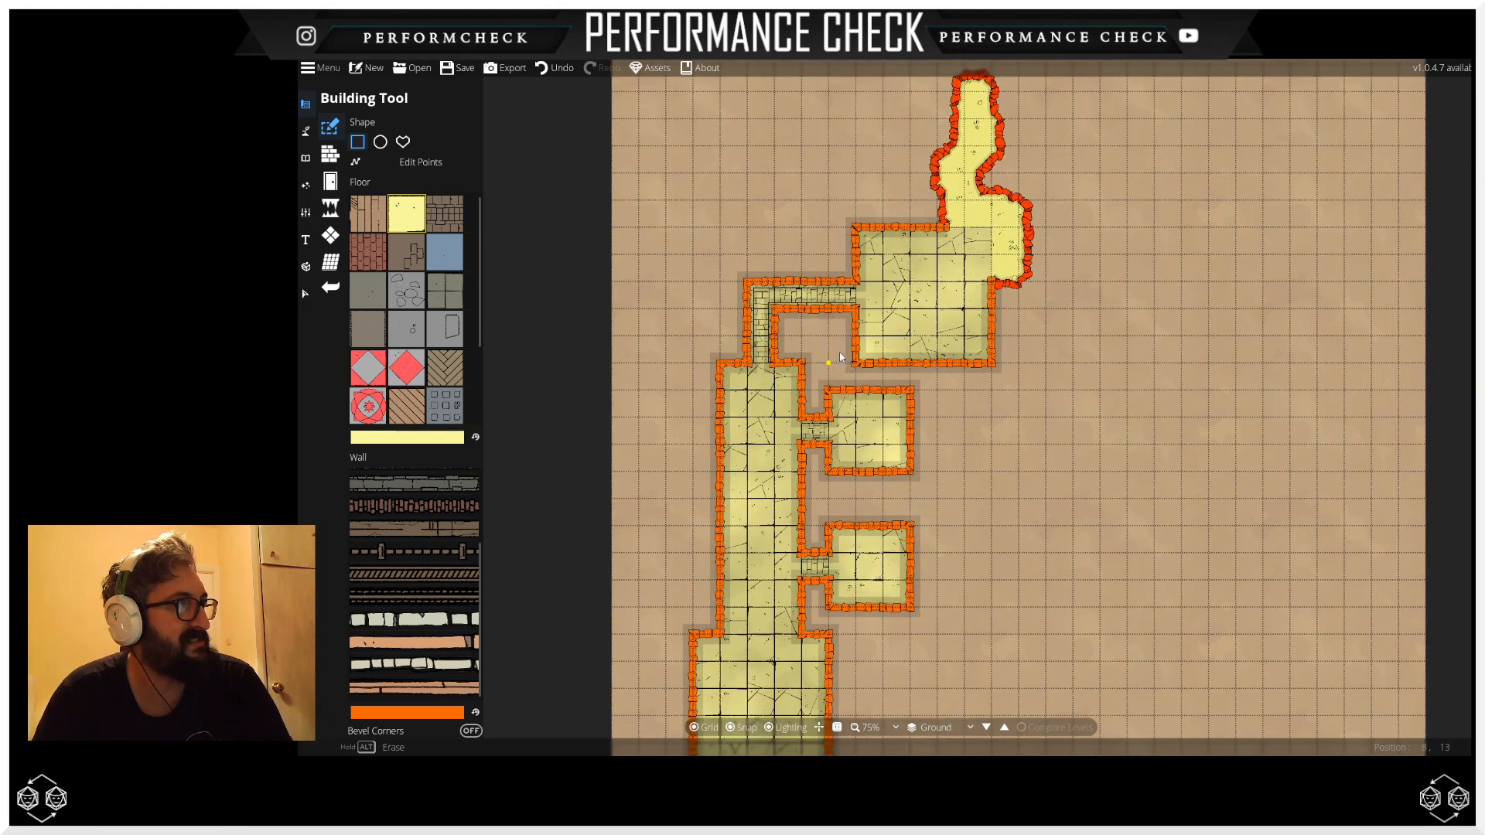
left_click(335, 158)
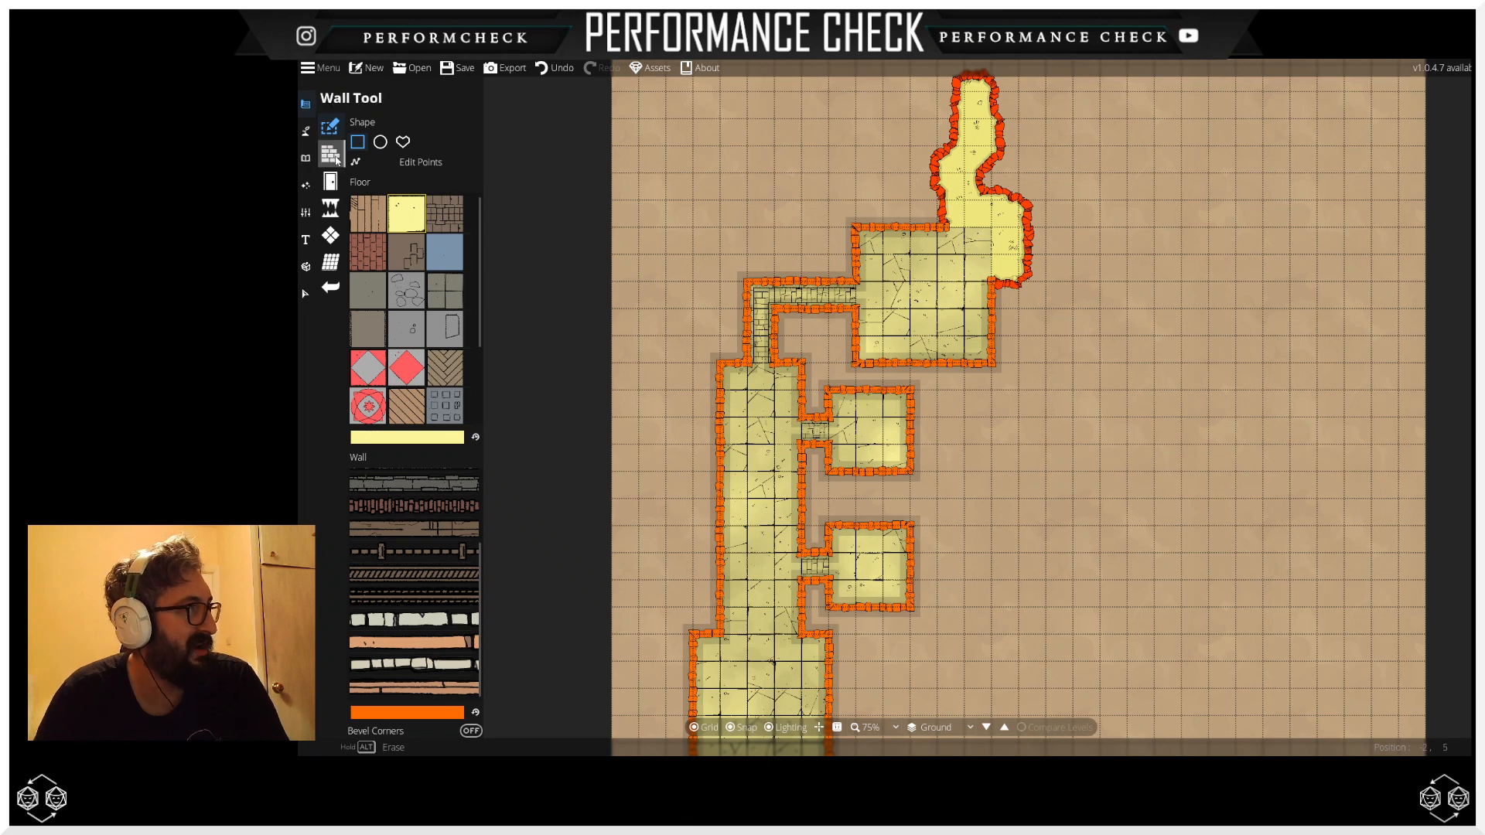
left_click(333, 125)
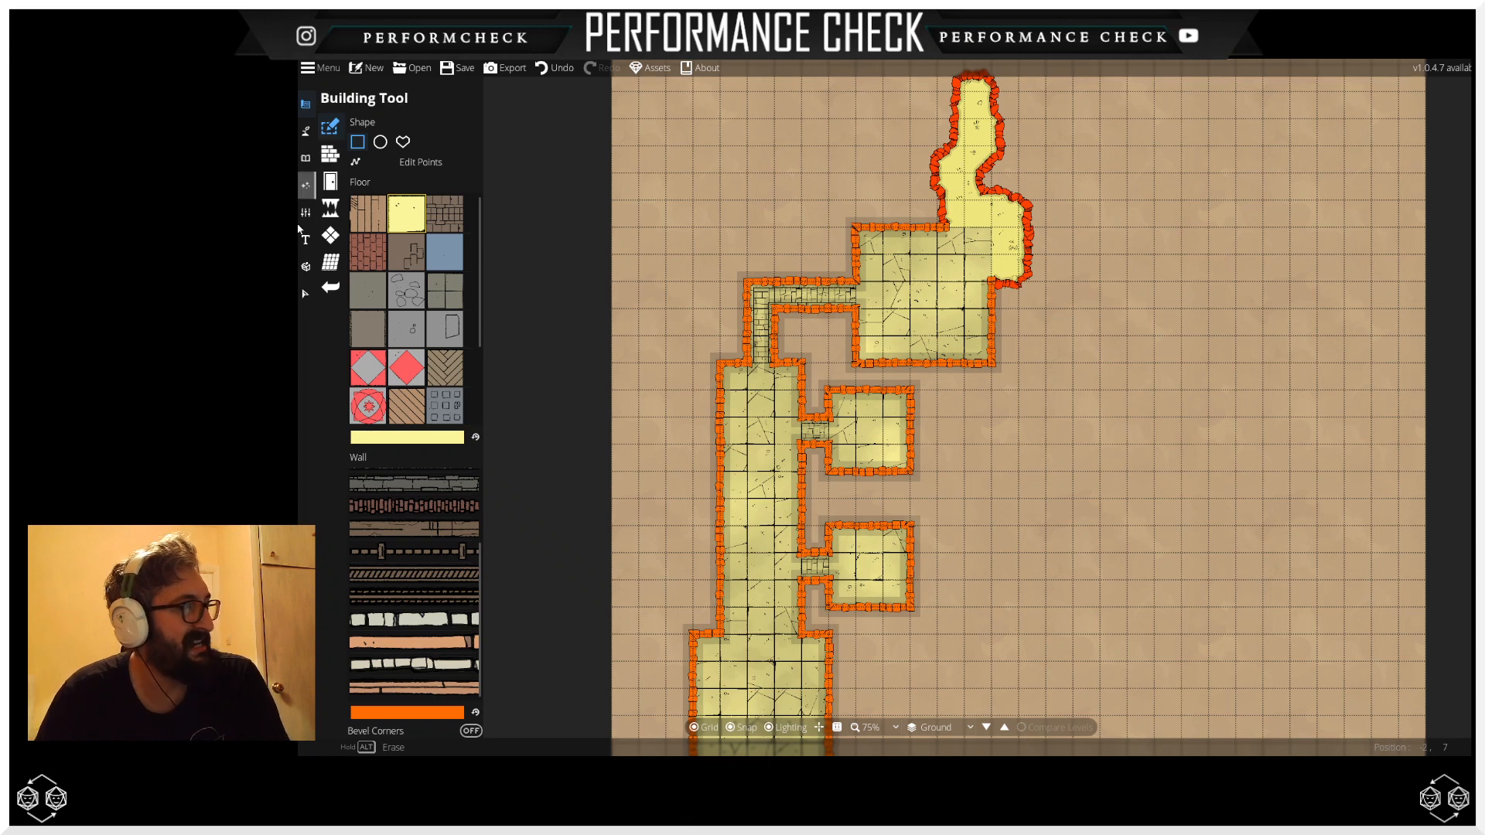
left_click(333, 154)
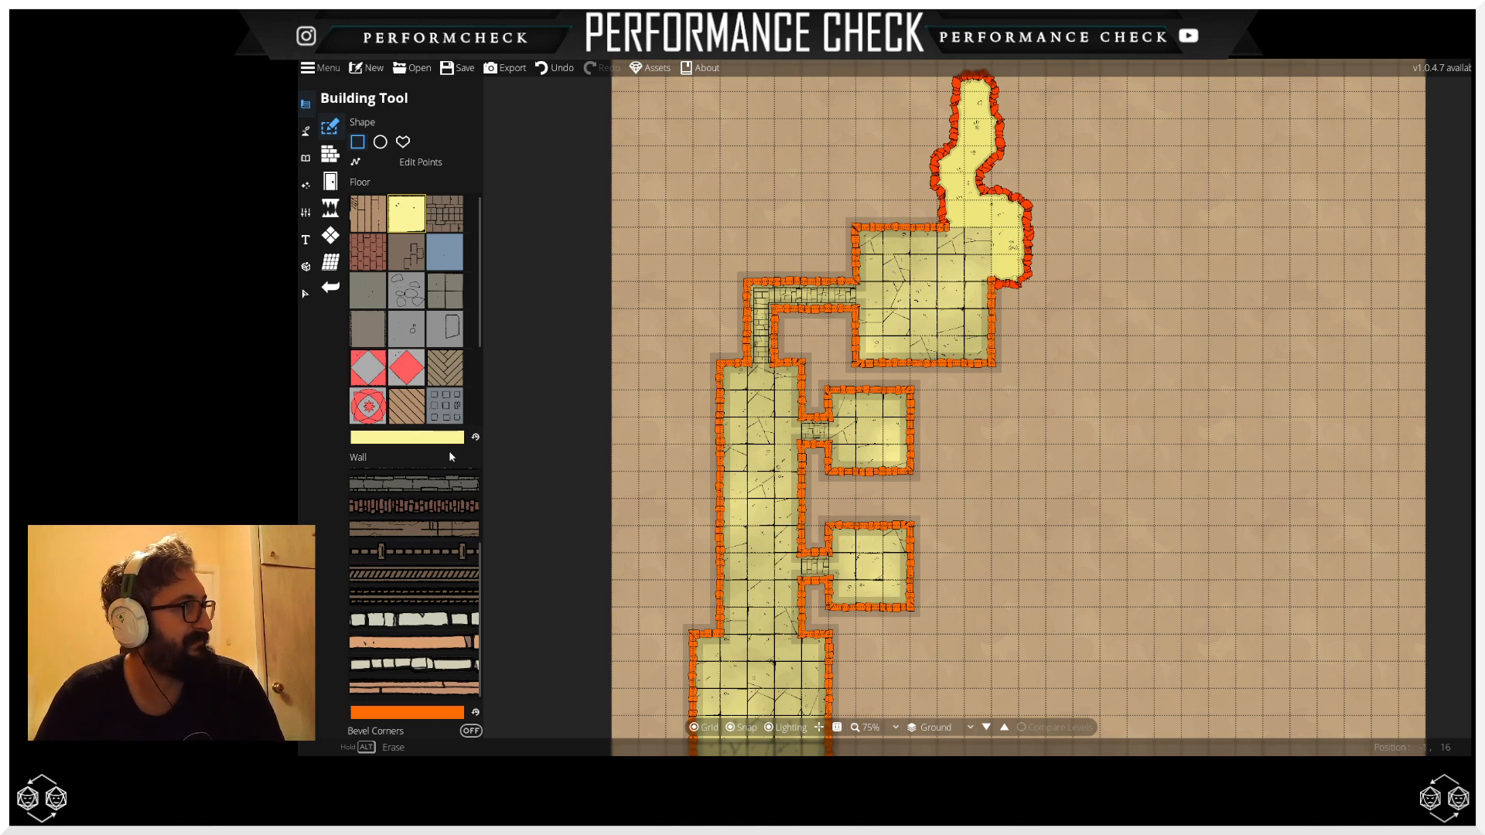
left_click(338, 157)
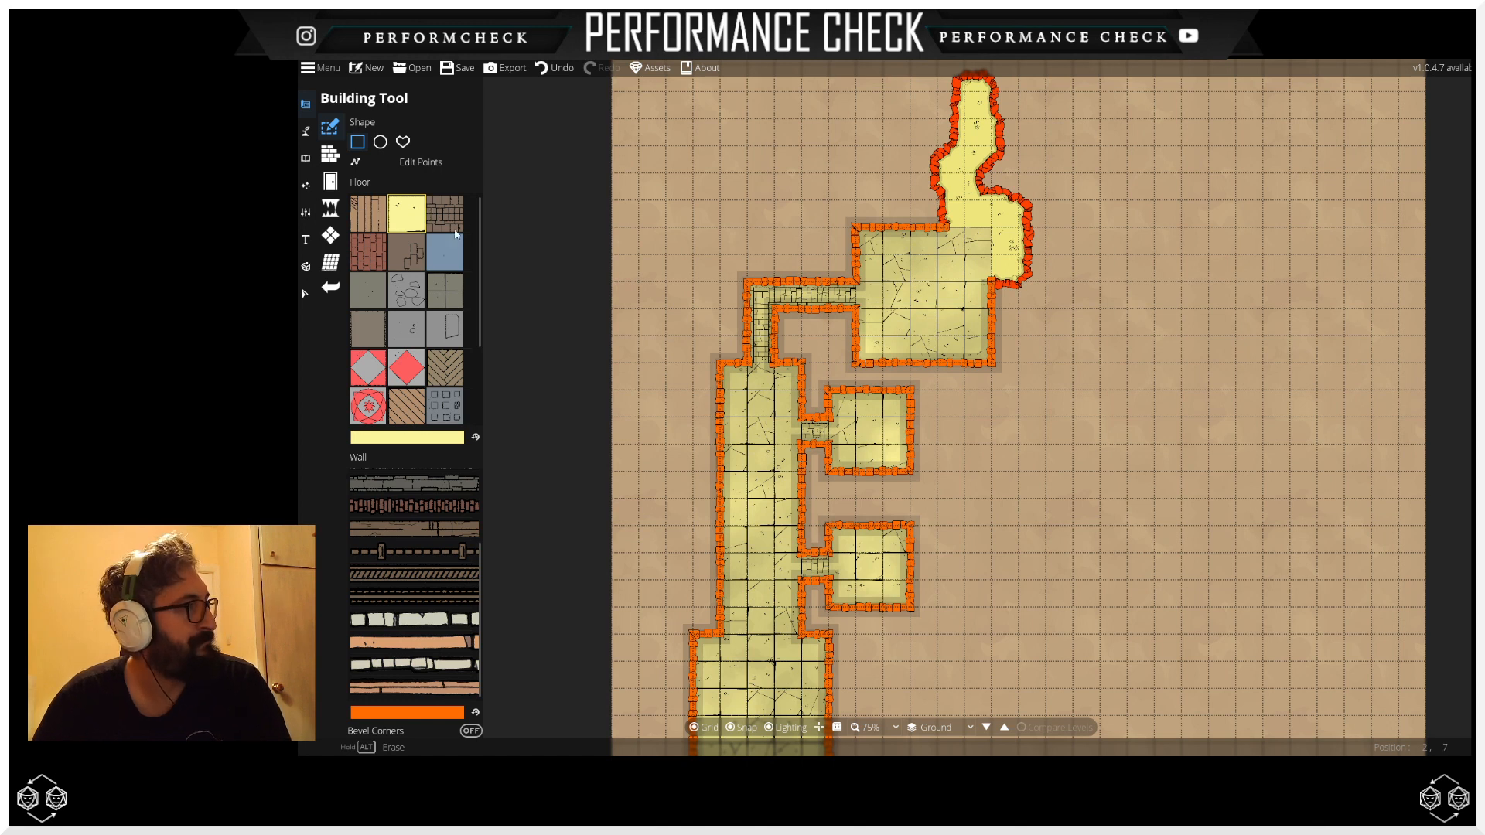
left_click(330, 154)
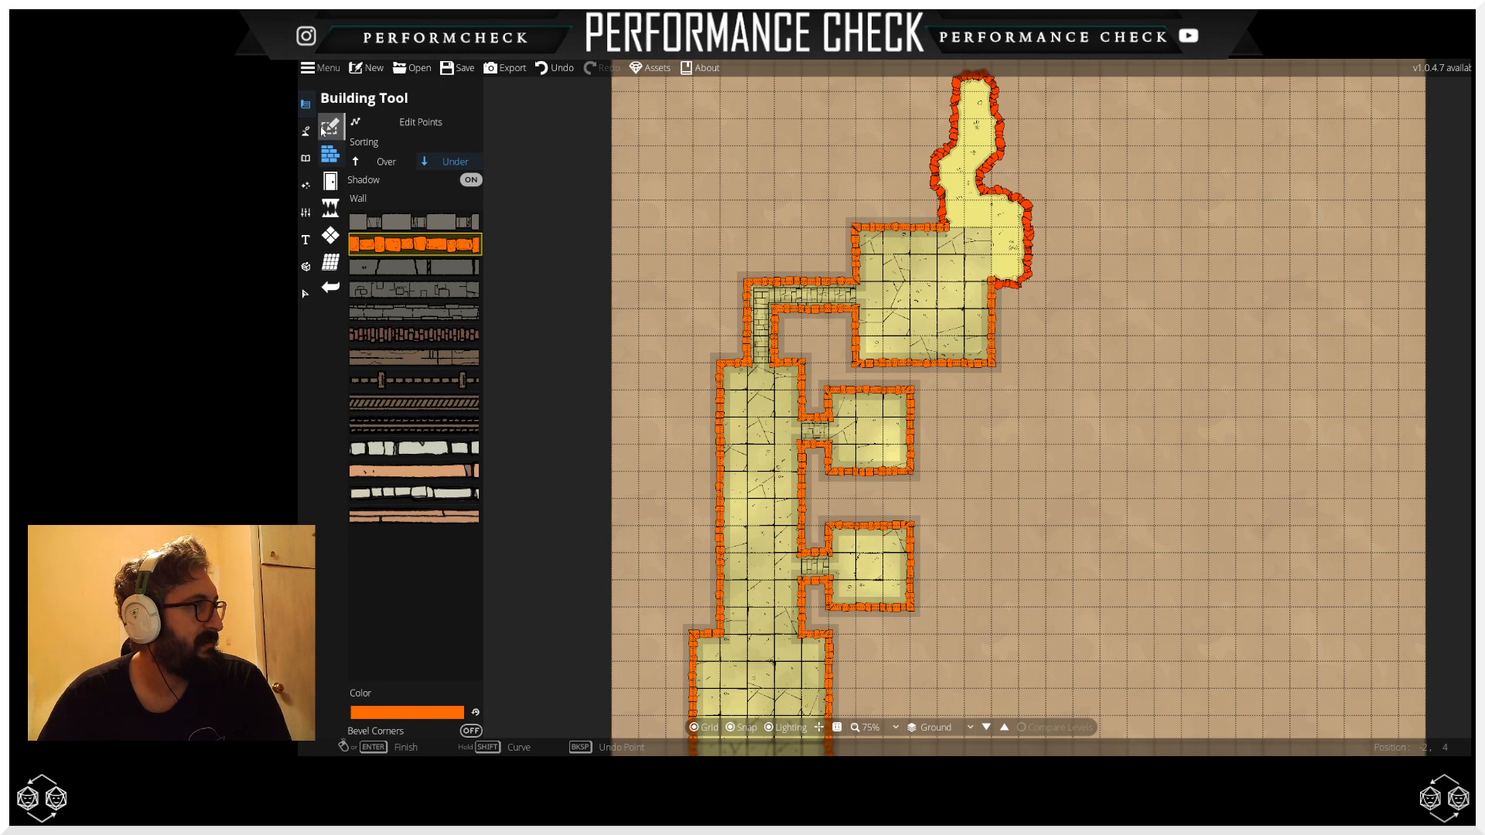
left_click(324, 130)
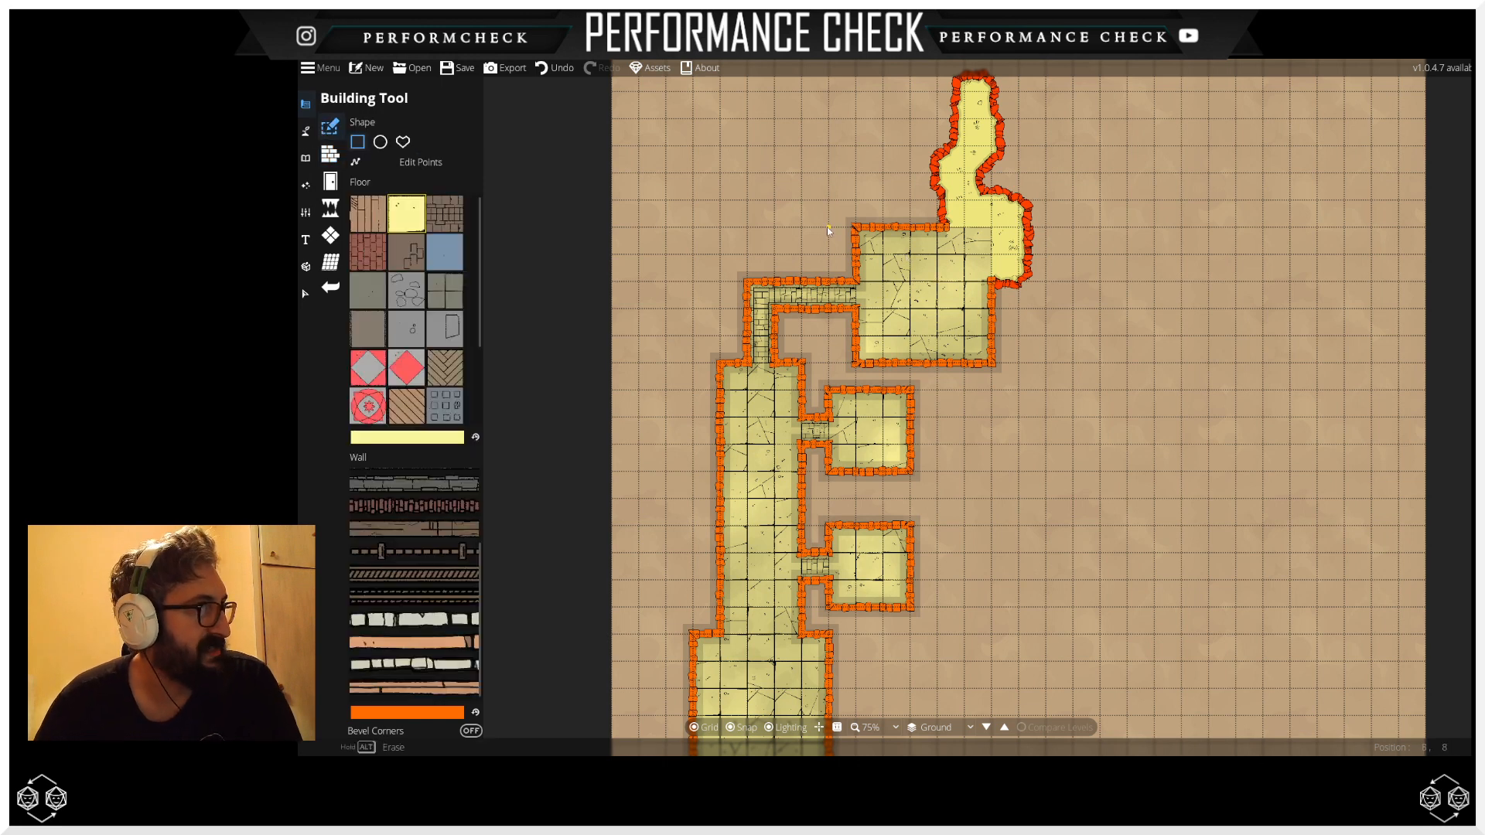
left_click_drag(826, 244, 854, 356)
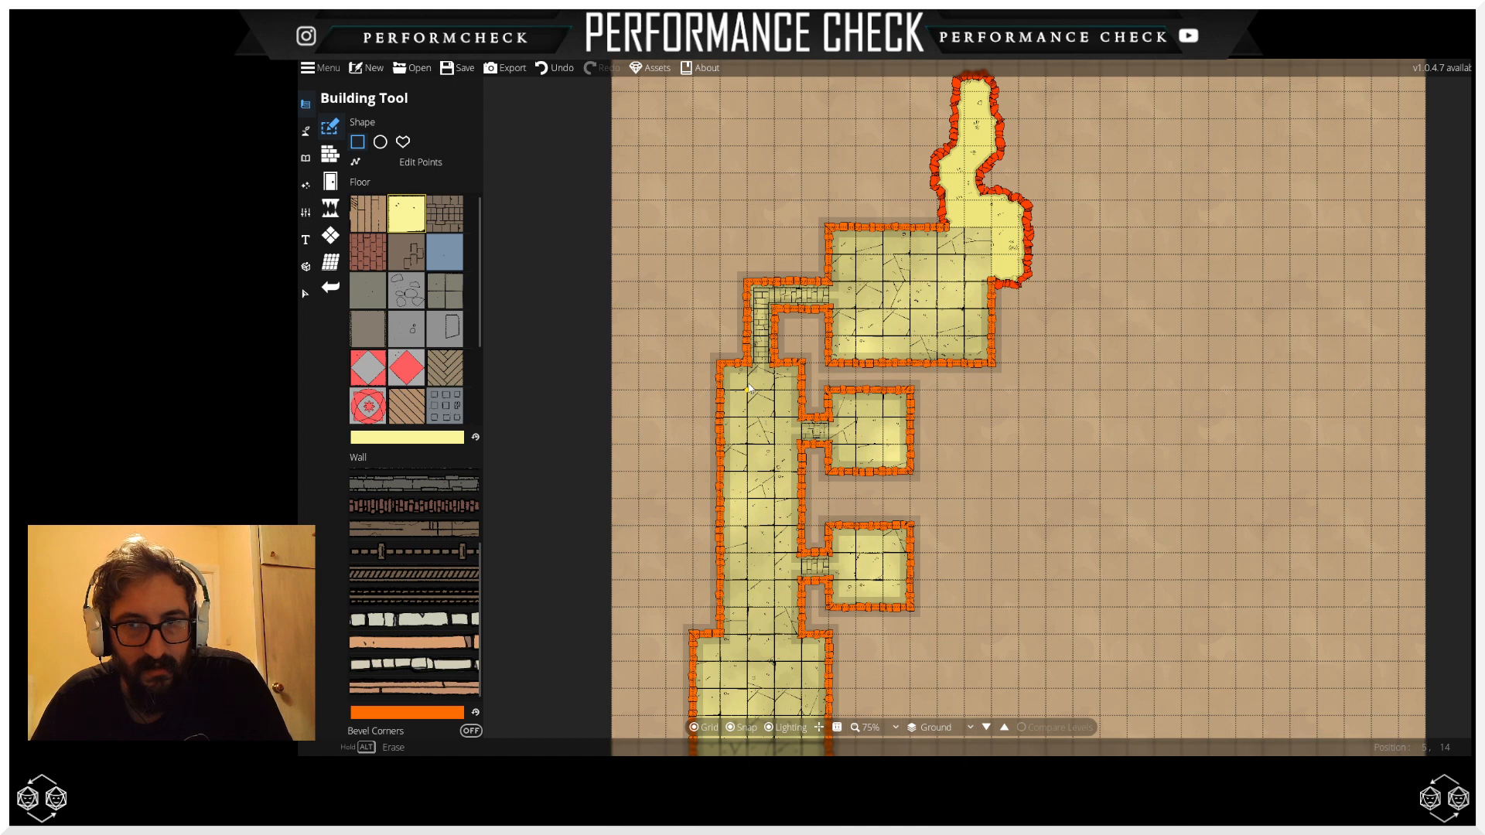
Step: Merge the two 3 by 3 rooms east of the long hall into one 3 by 8 room, and add a 1 by 2 alcove to its east wall
left_click_drag(1115, 556, 1032, 352)
left_click_drag(772, 266, 796, 318)
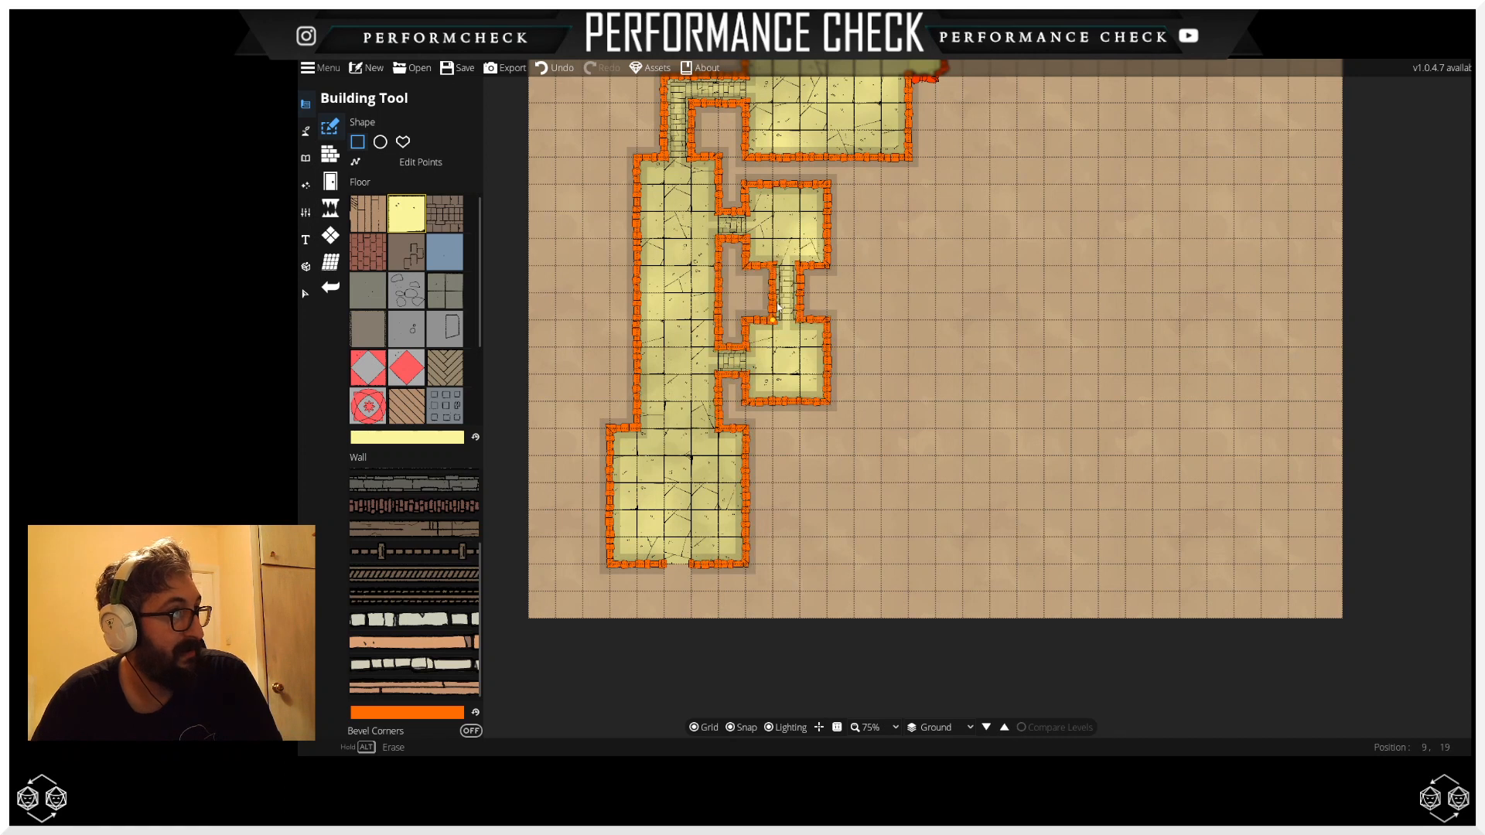
left_click_drag(753, 273, 823, 321)
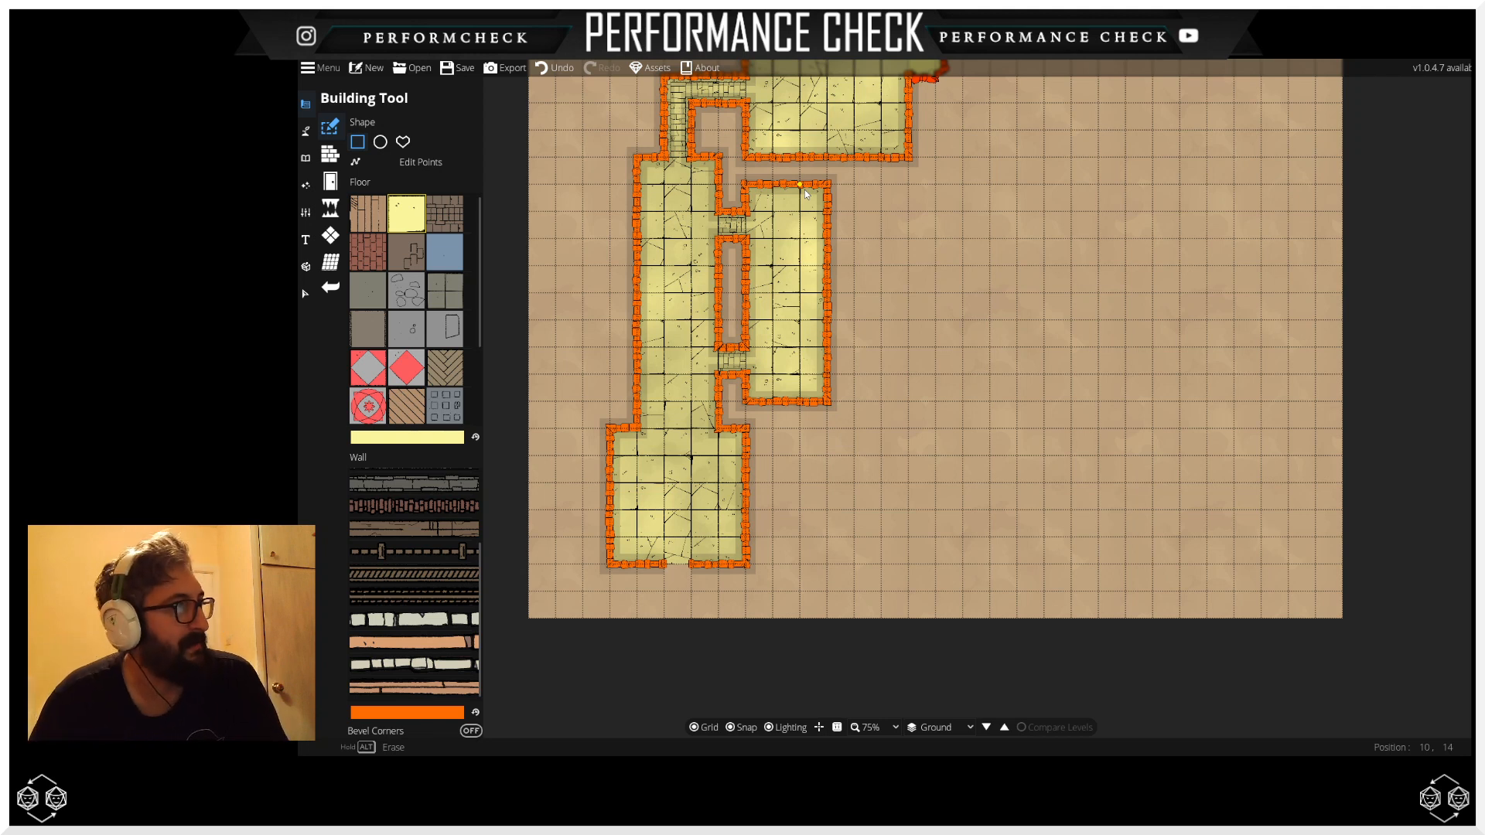
left_click_drag(805, 189, 848, 438)
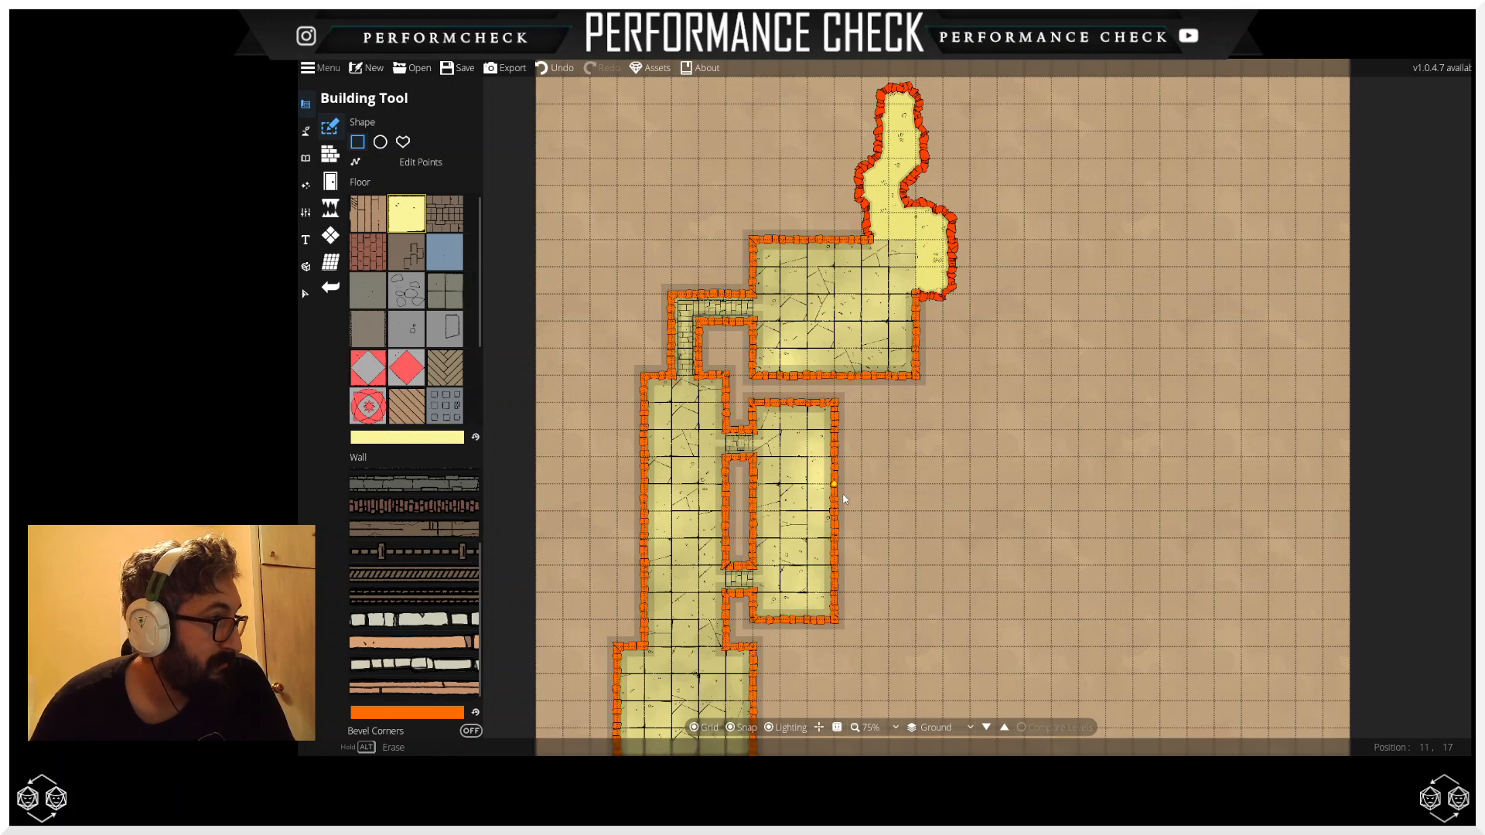
left_click_drag(843, 496, 870, 534)
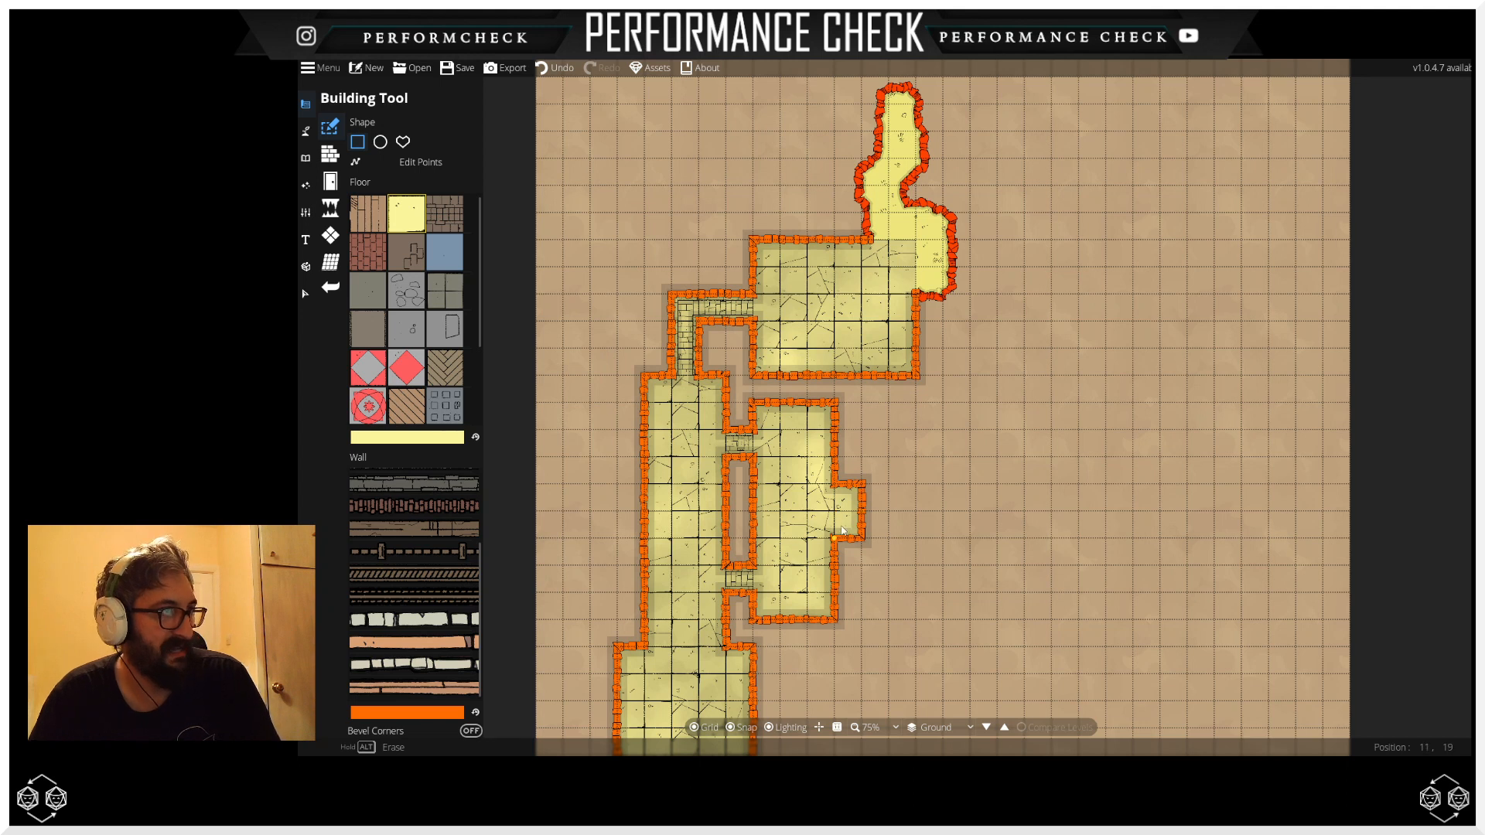
left_click_drag(929, 393, 884, 377)
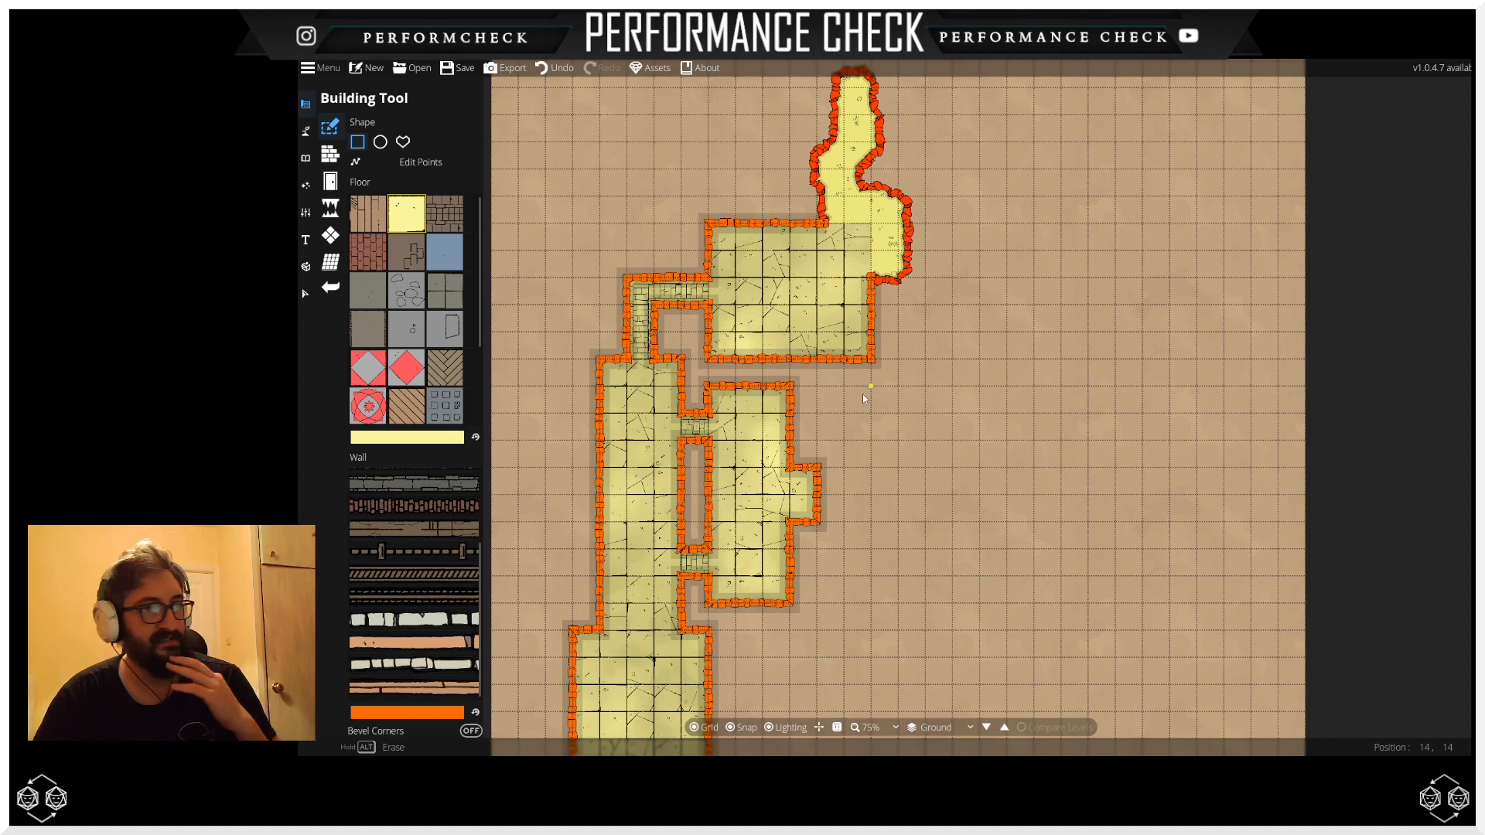
left_click_drag(919, 407, 958, 348)
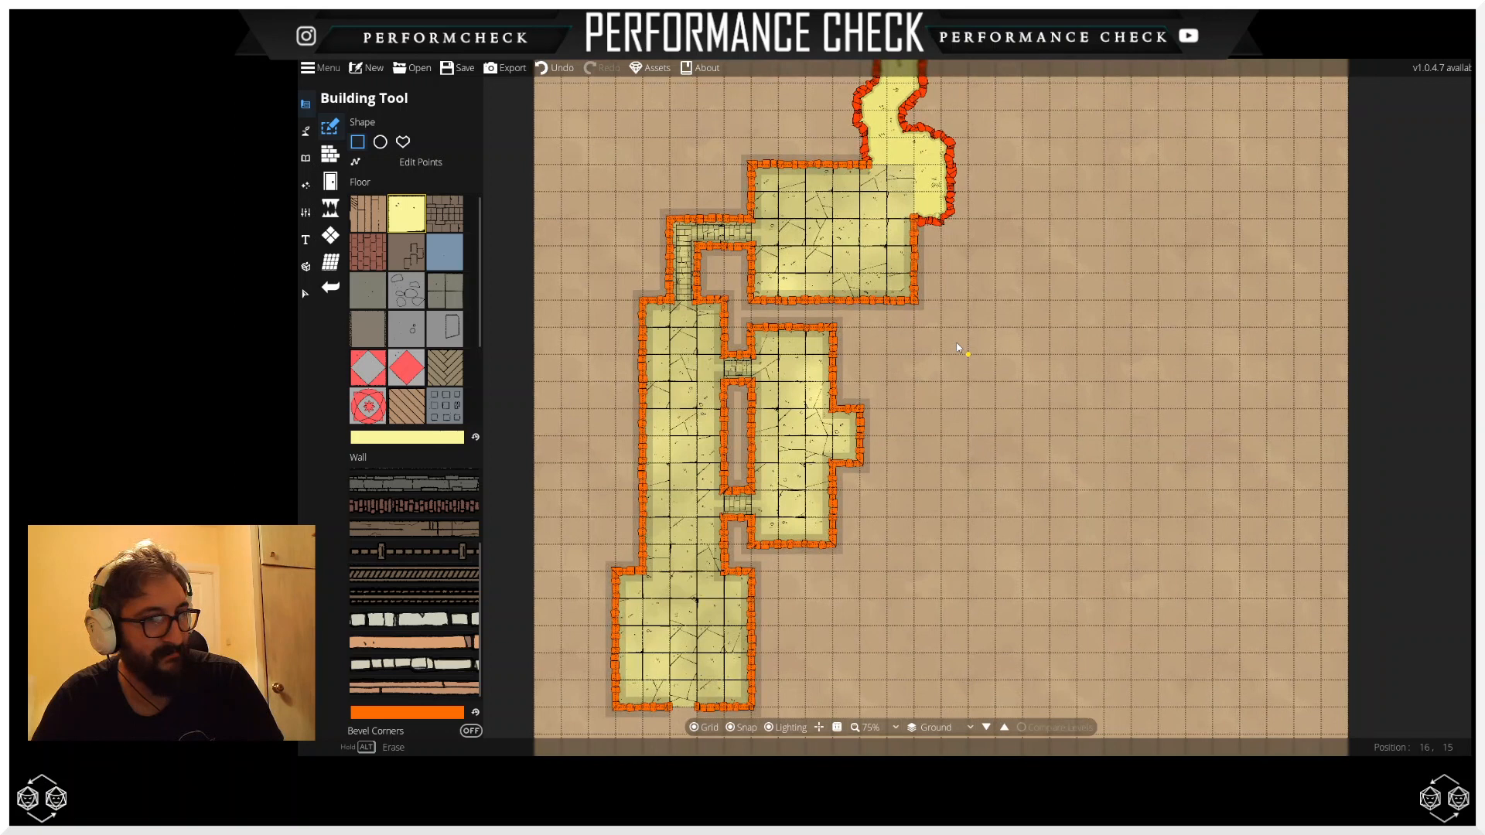
scroll(954, 342, "down", 1)
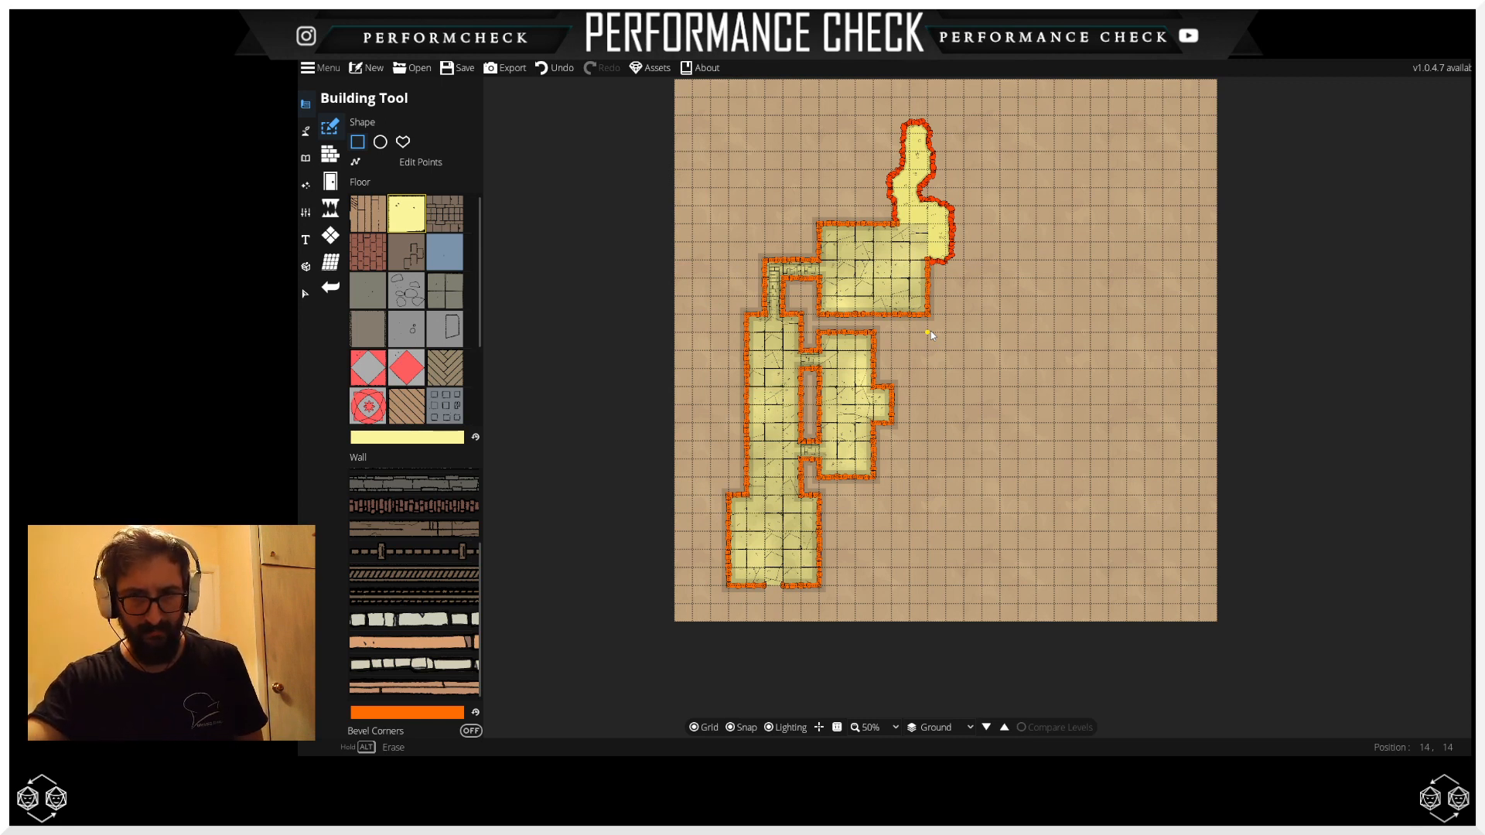
left_click_drag(929, 379, 907, 457)
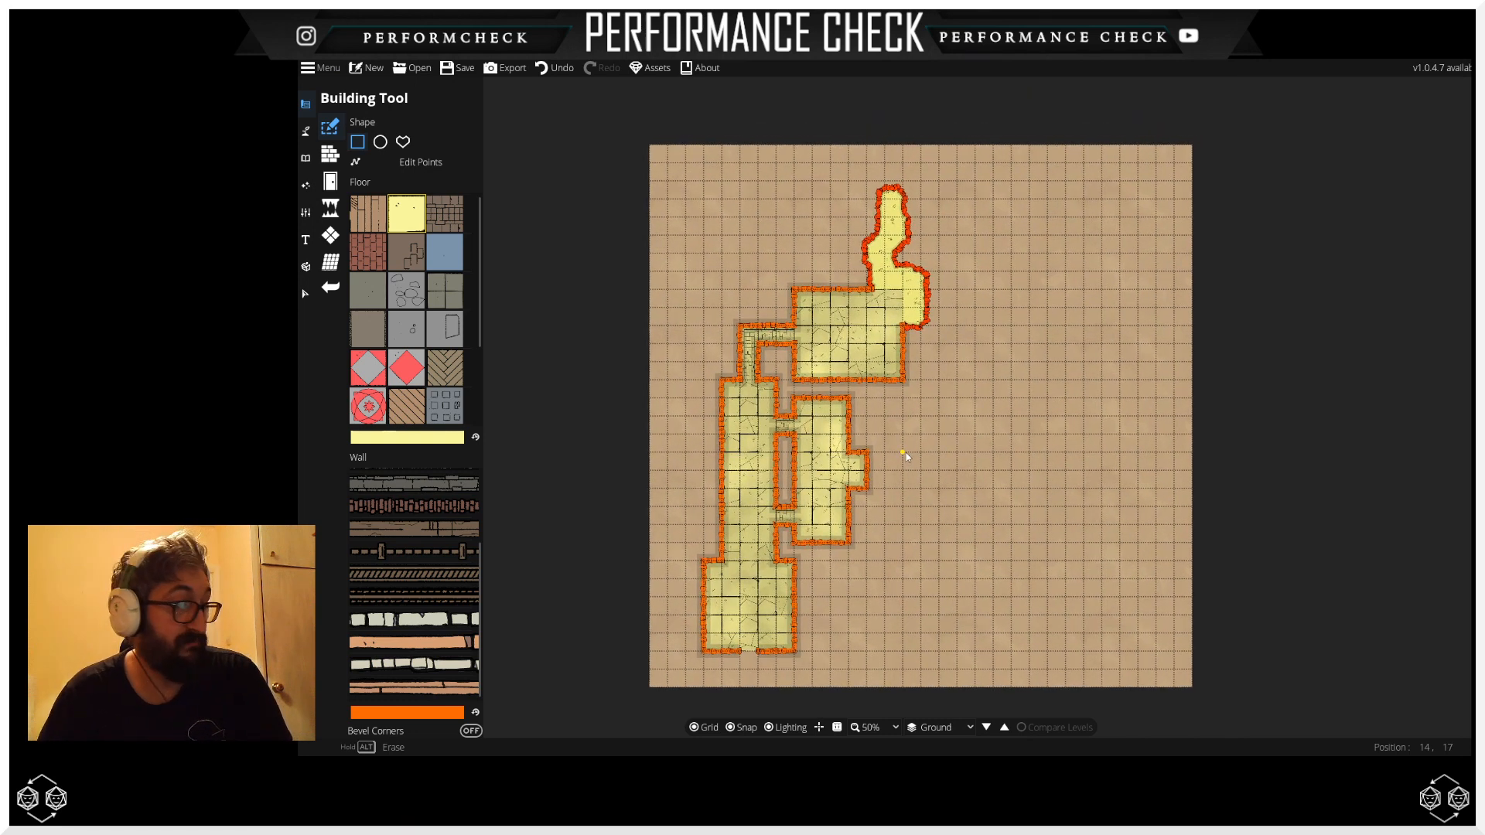
left_click_drag(907, 456, 883, 383)
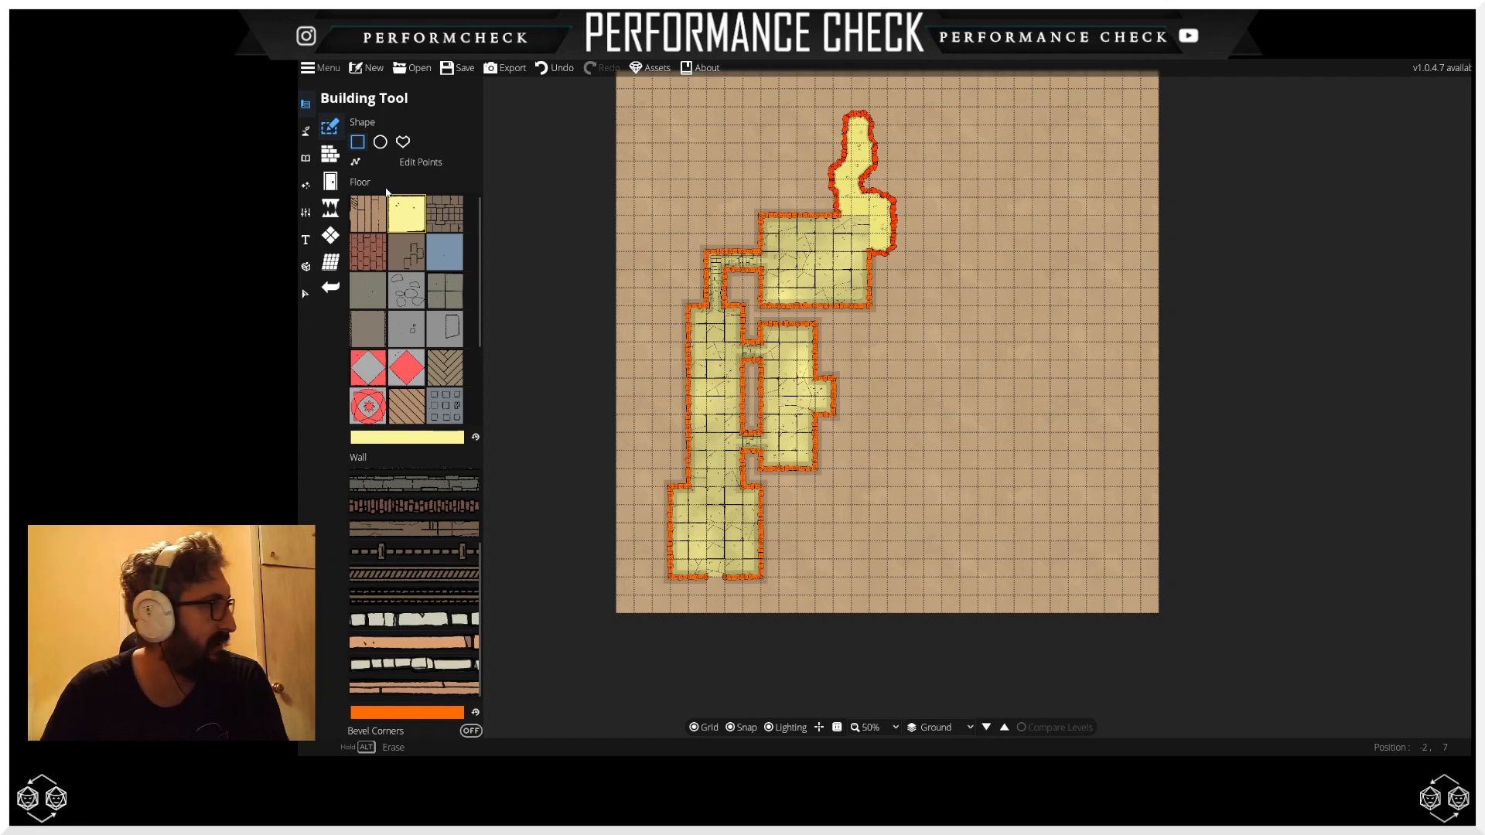
left_click(336, 155)
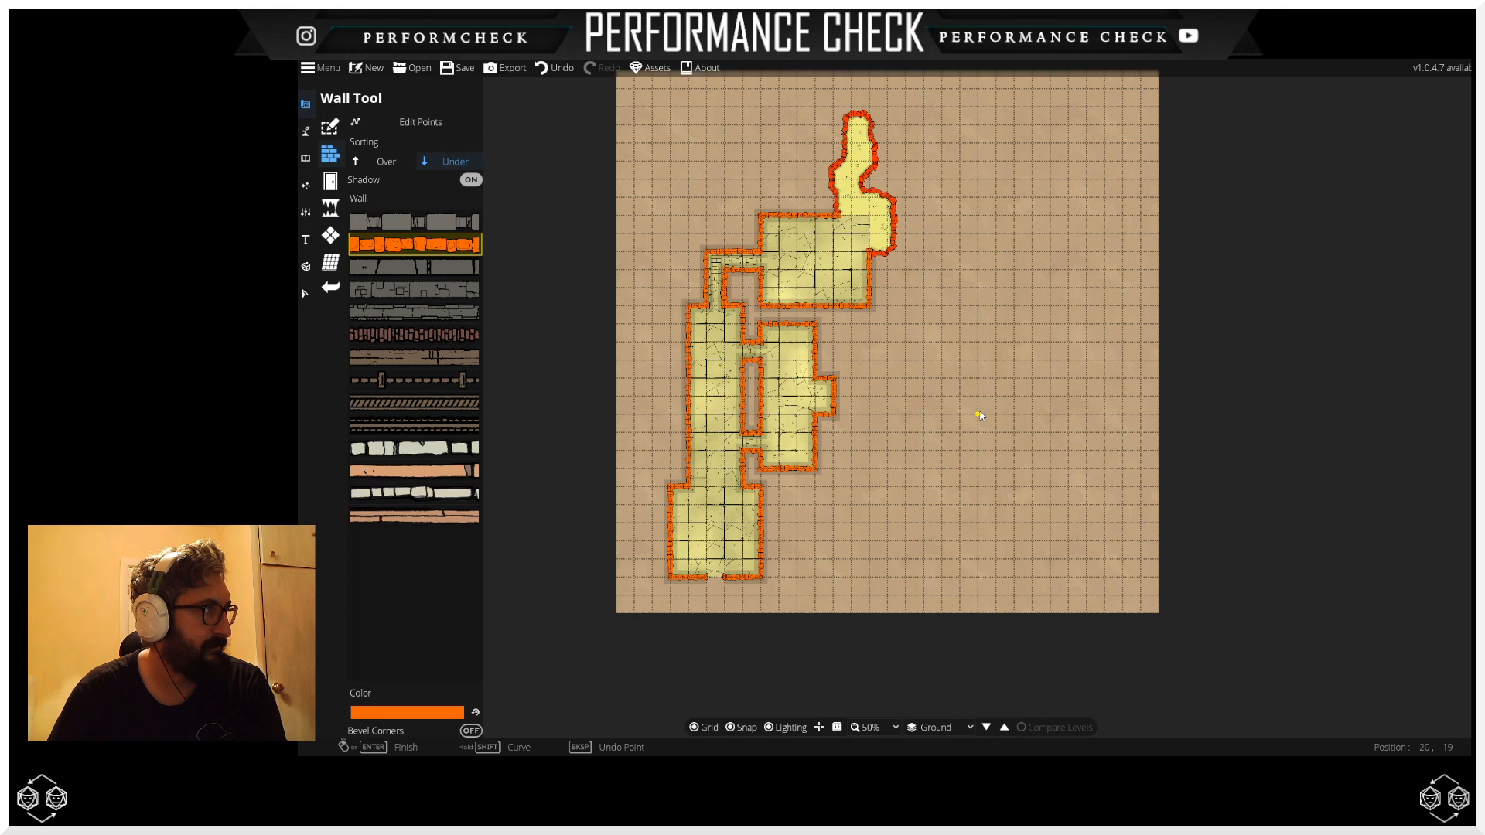
left_click_drag(980, 416, 989, 544)
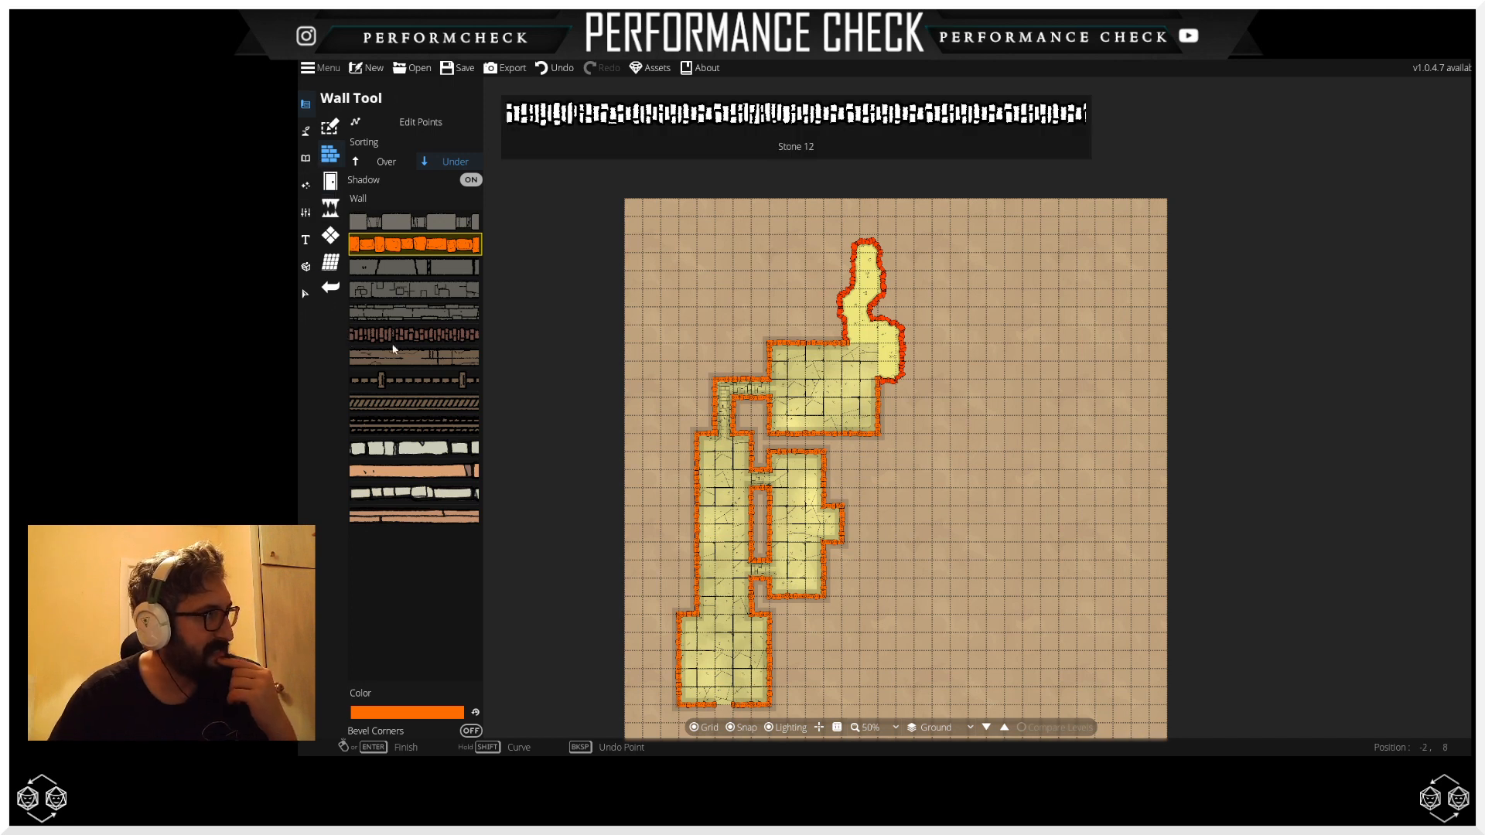
left_click(877, 400)
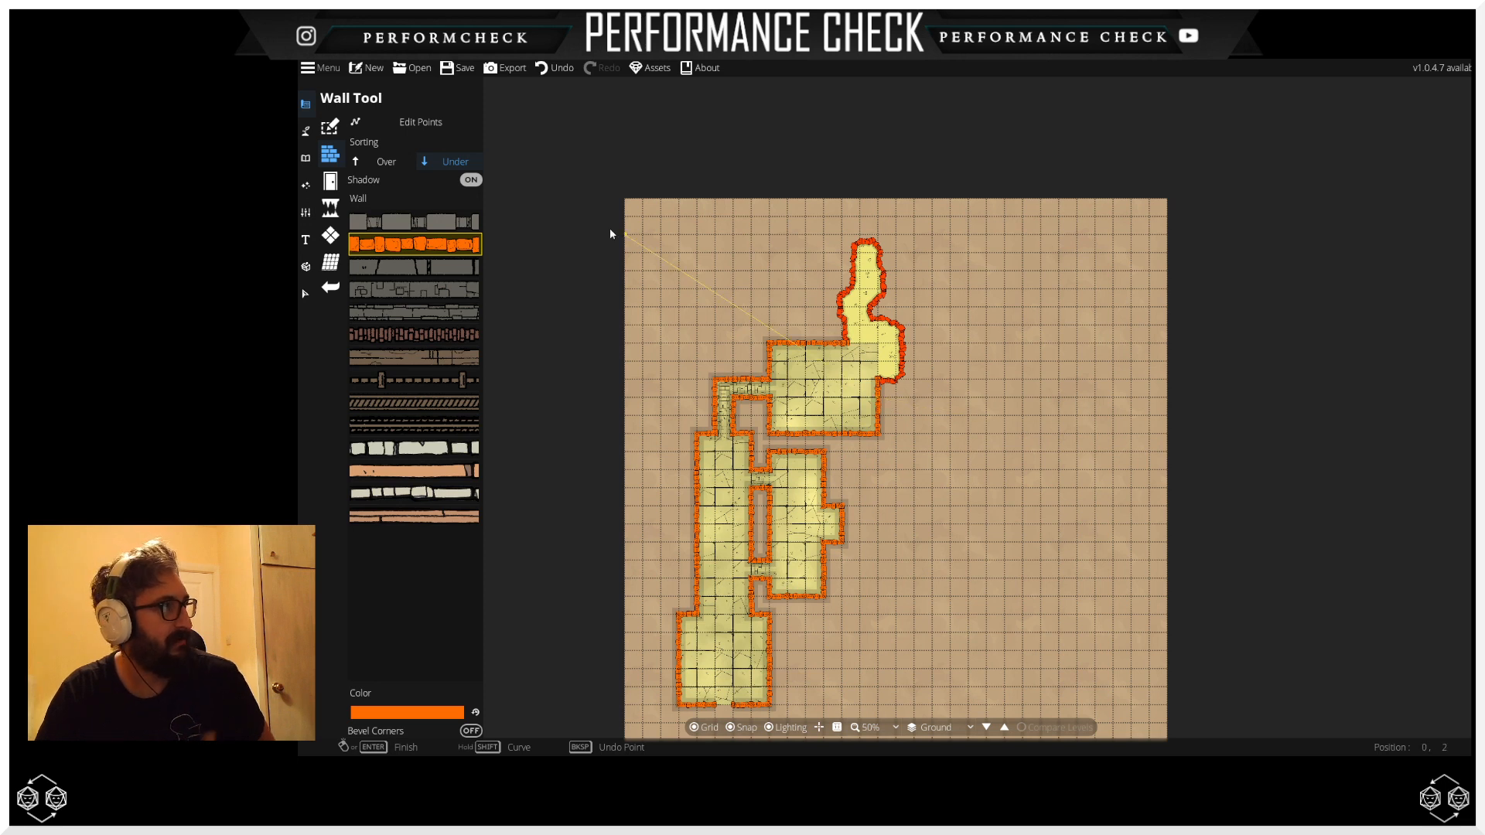
left_click(326, 128)
left_click(330, 159)
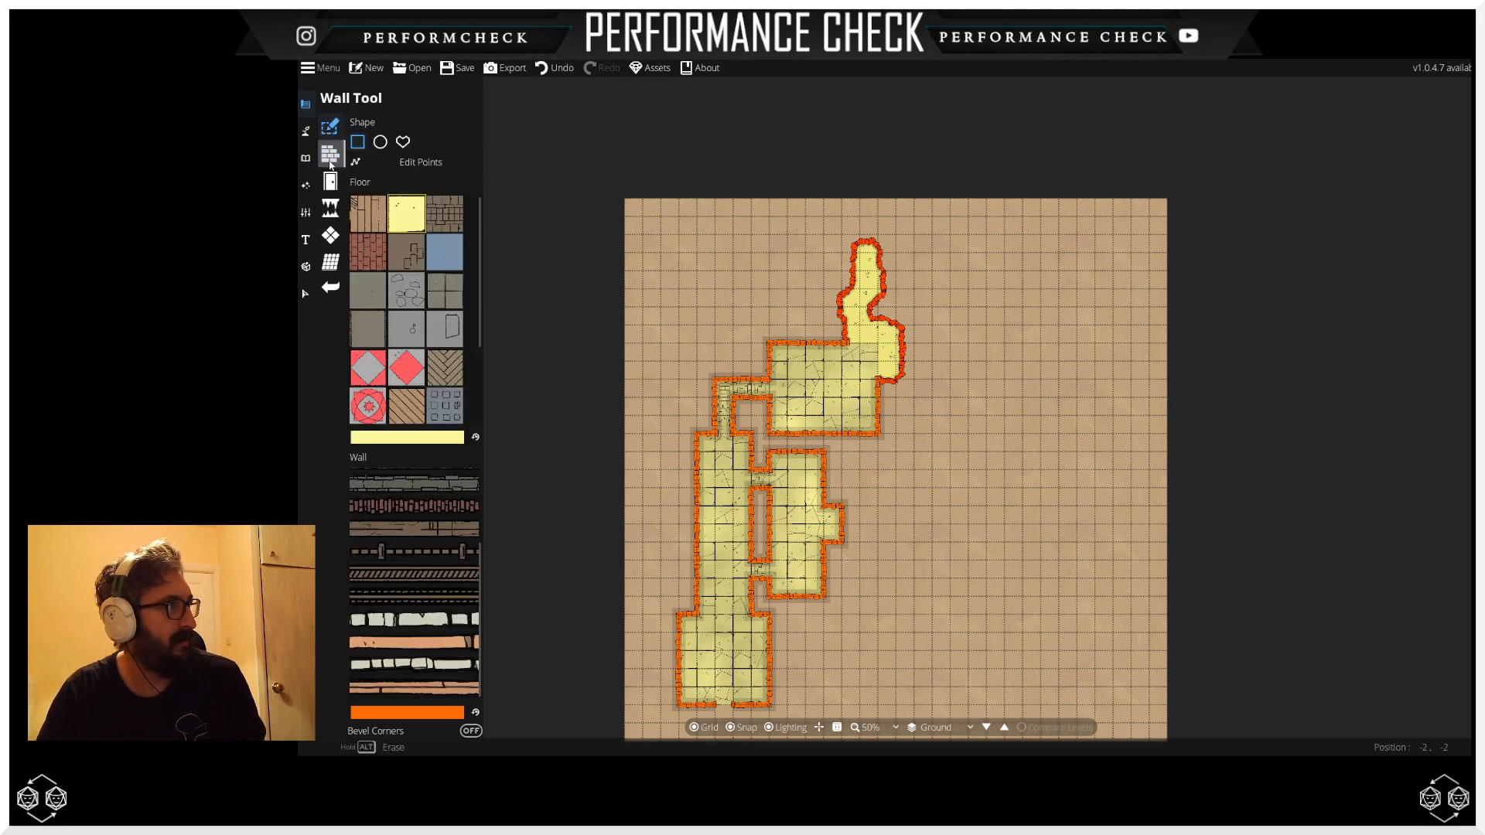
left_click(330, 126)
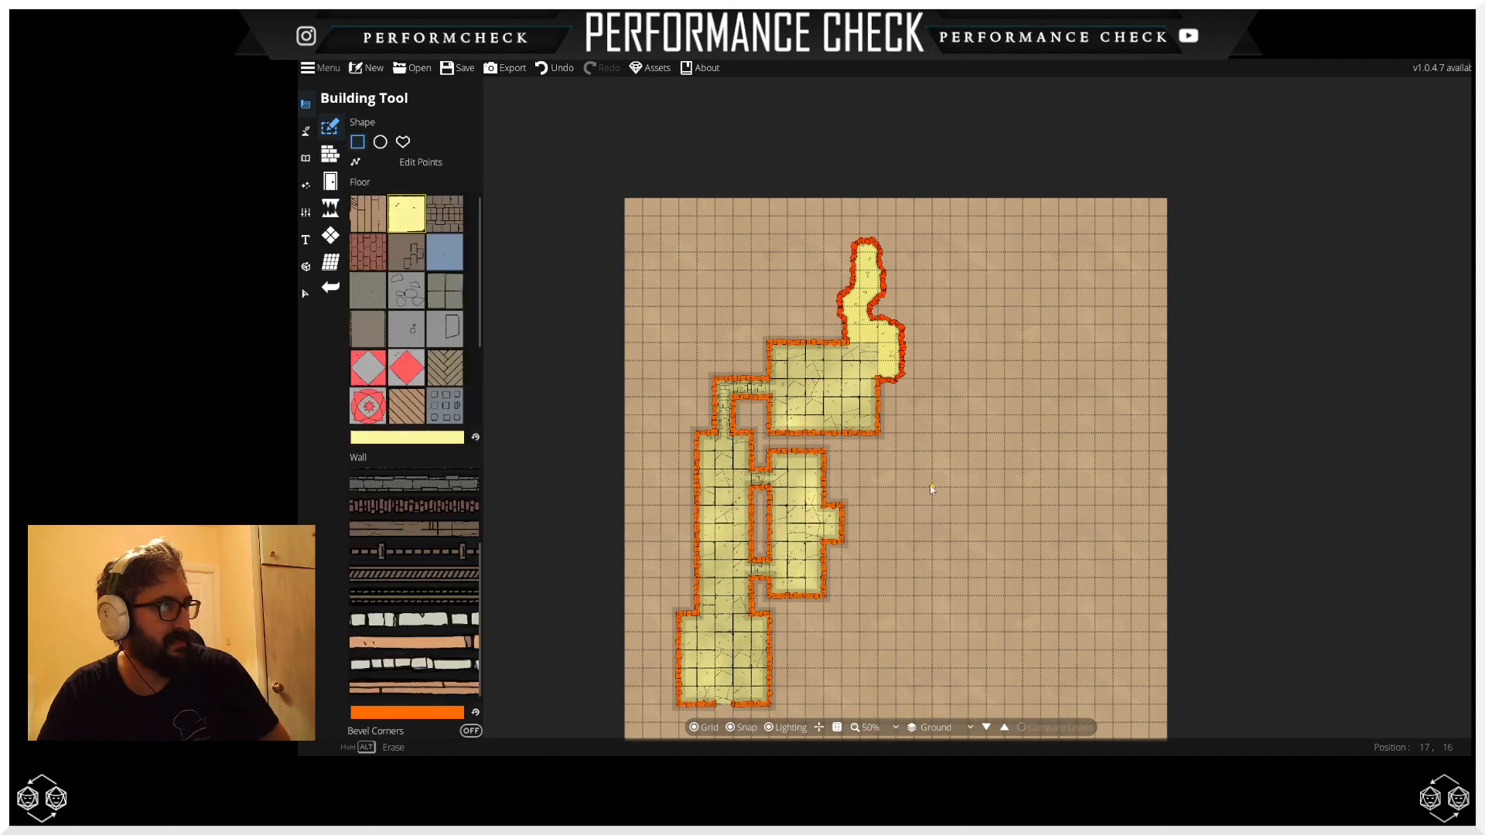
Step: Build a corridor 3 squares east from the northern room's east wall, and add a 2-square-wide passage running 5 squares south from its far end
left_click_drag(931, 489, 899, 443)
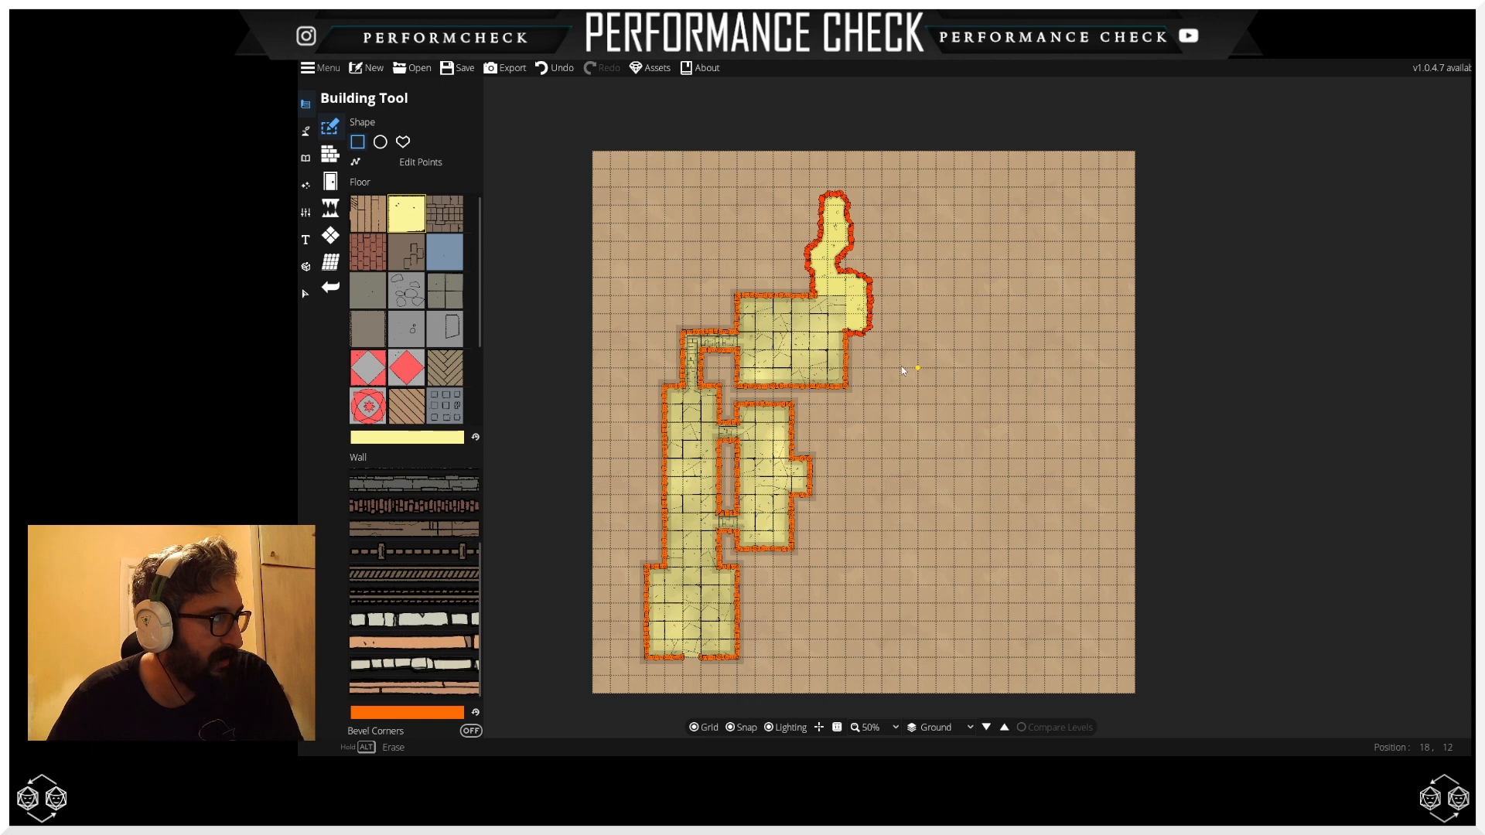
left_click_drag(854, 355, 896, 375)
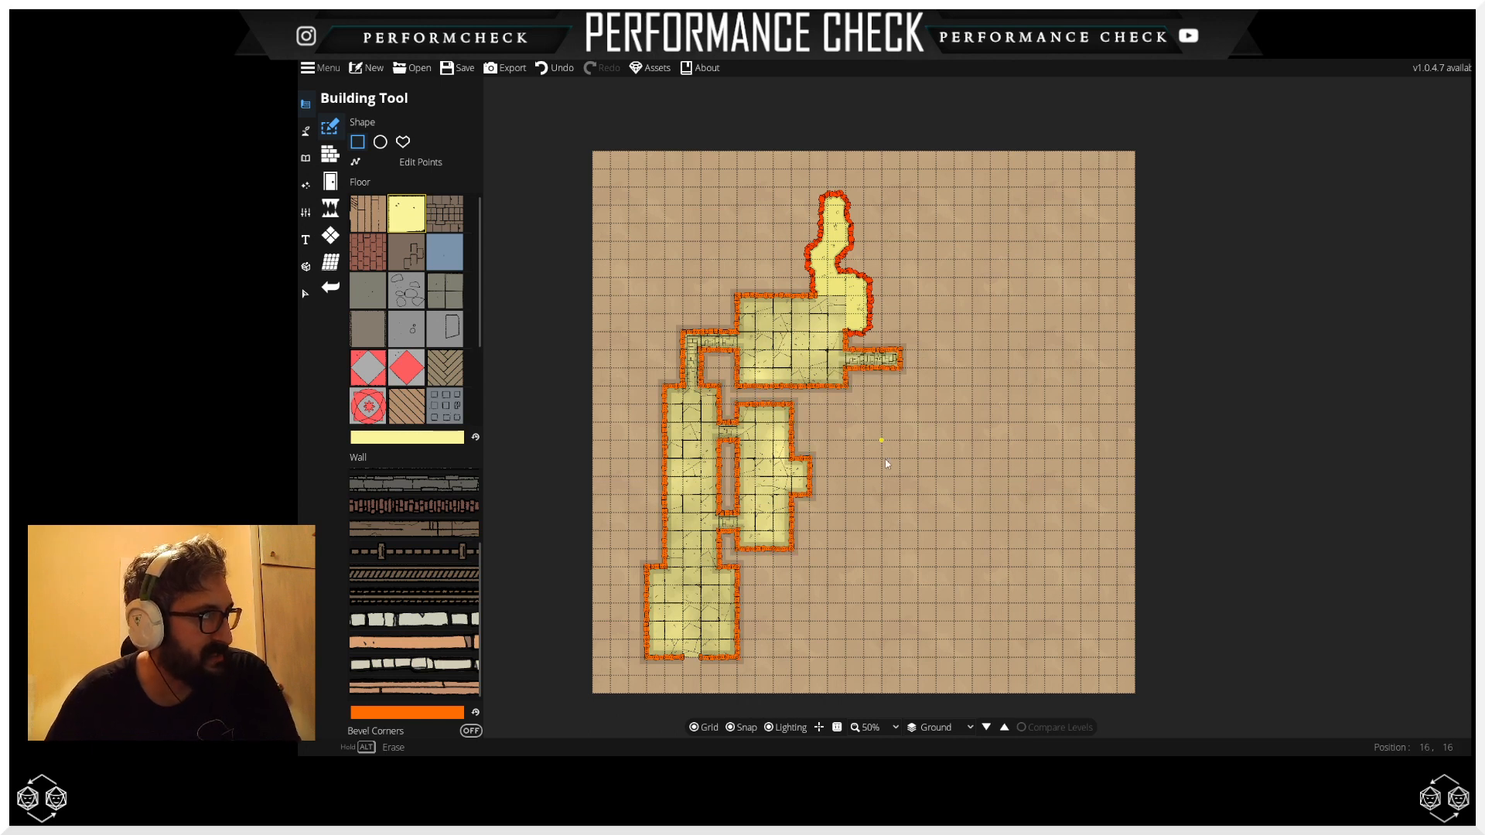
left_click_drag(885, 477, 870, 444)
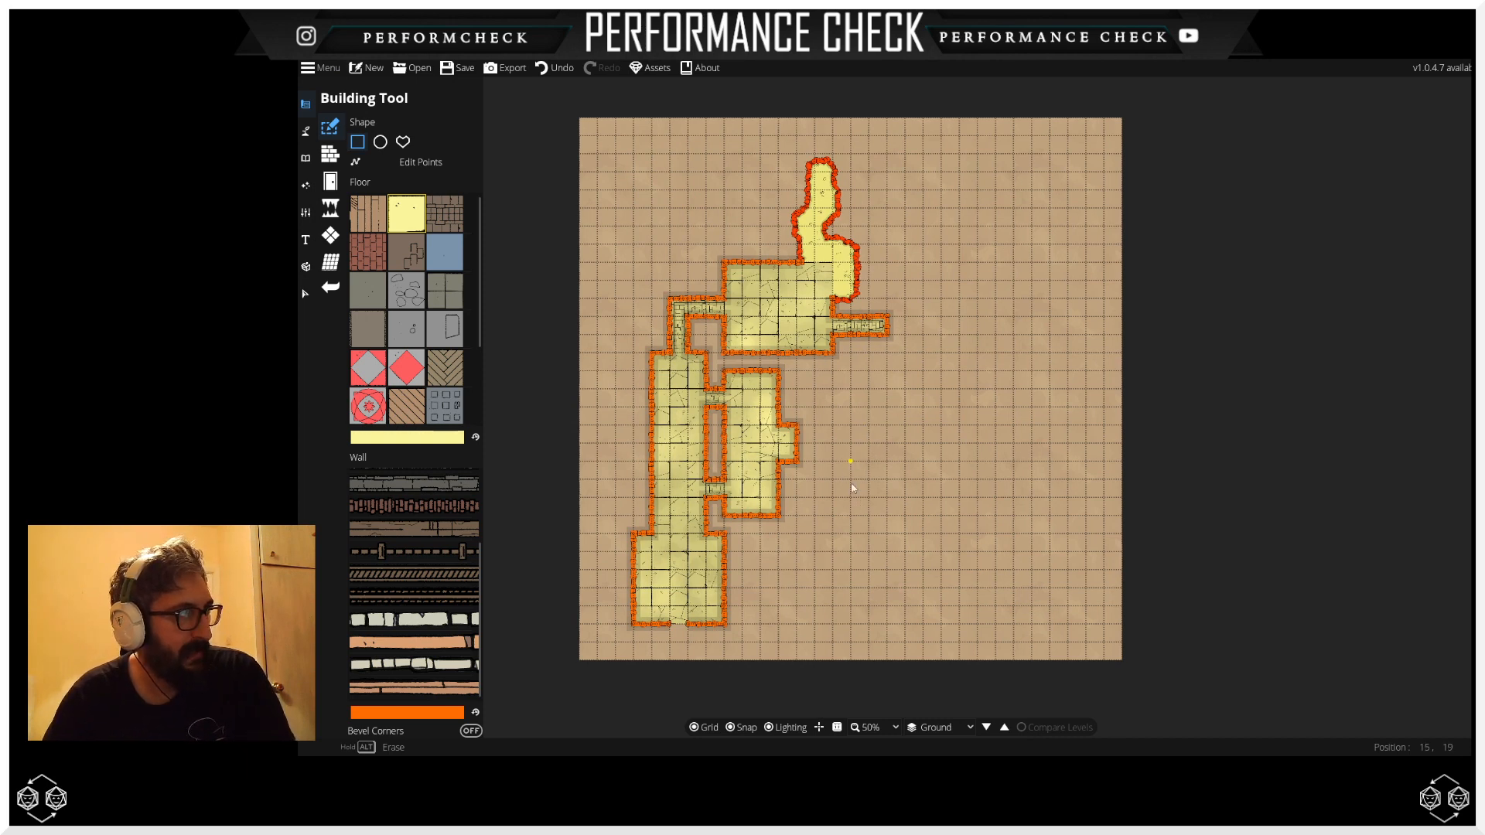
left_click_drag(850, 474, 854, 502)
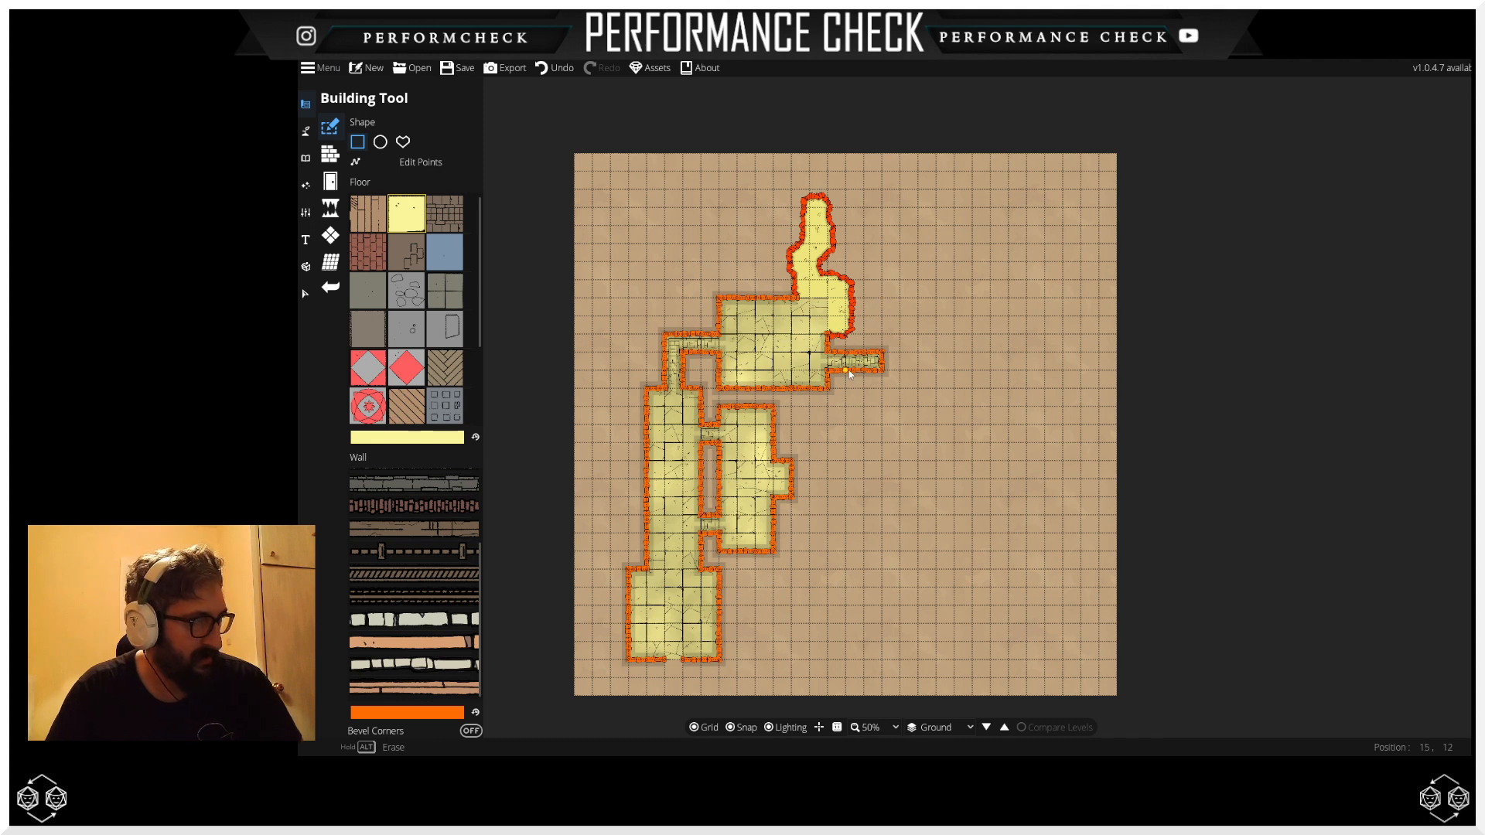
left_click_drag(849, 374, 882, 459)
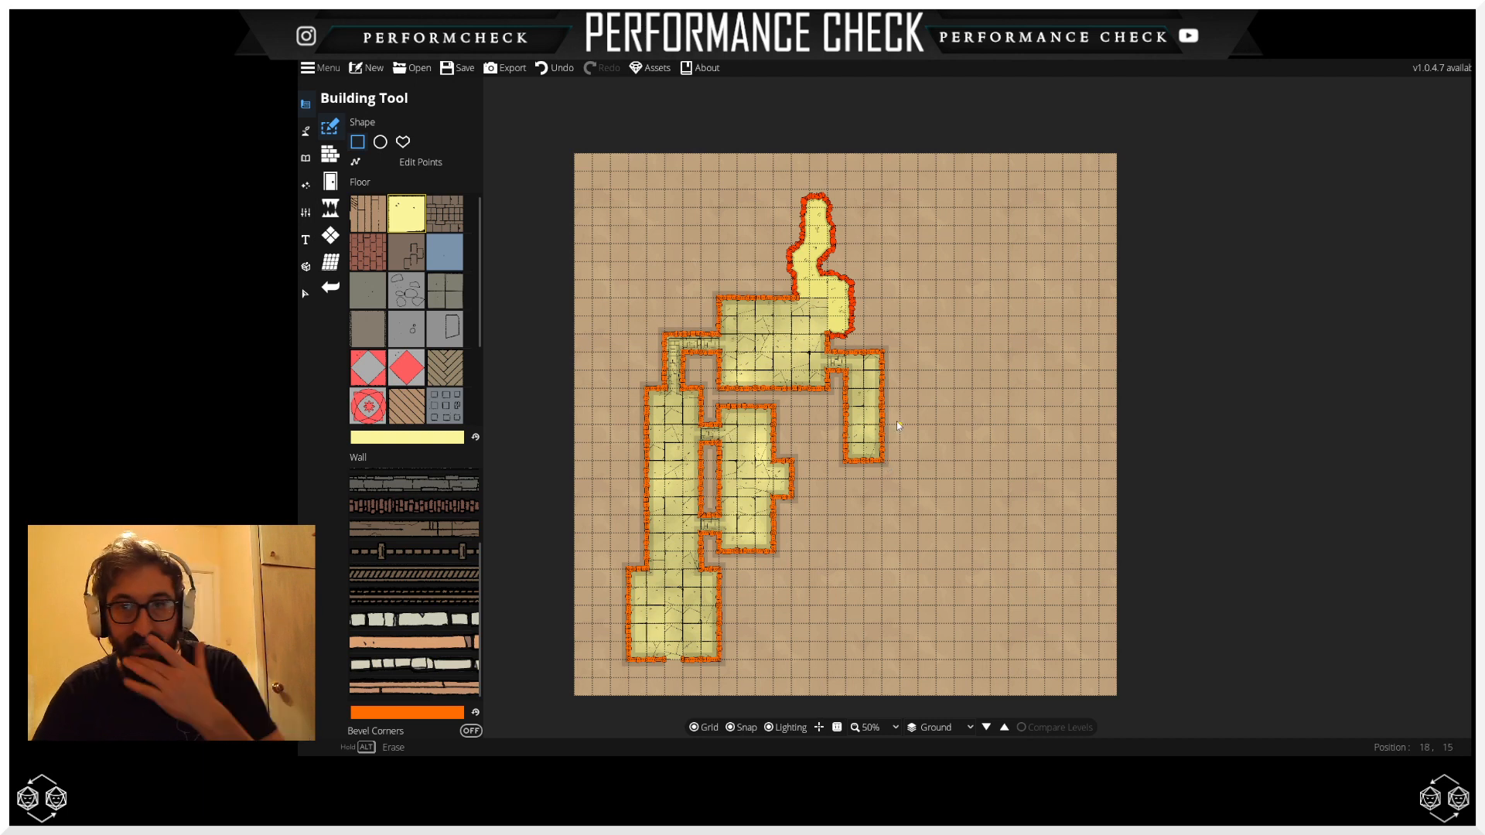
Step: Build a room 6 squares wide and 11 tall at the passage's south end, and extend it 10 squares east along its full height
left_click_drag(895, 445, 901, 424)
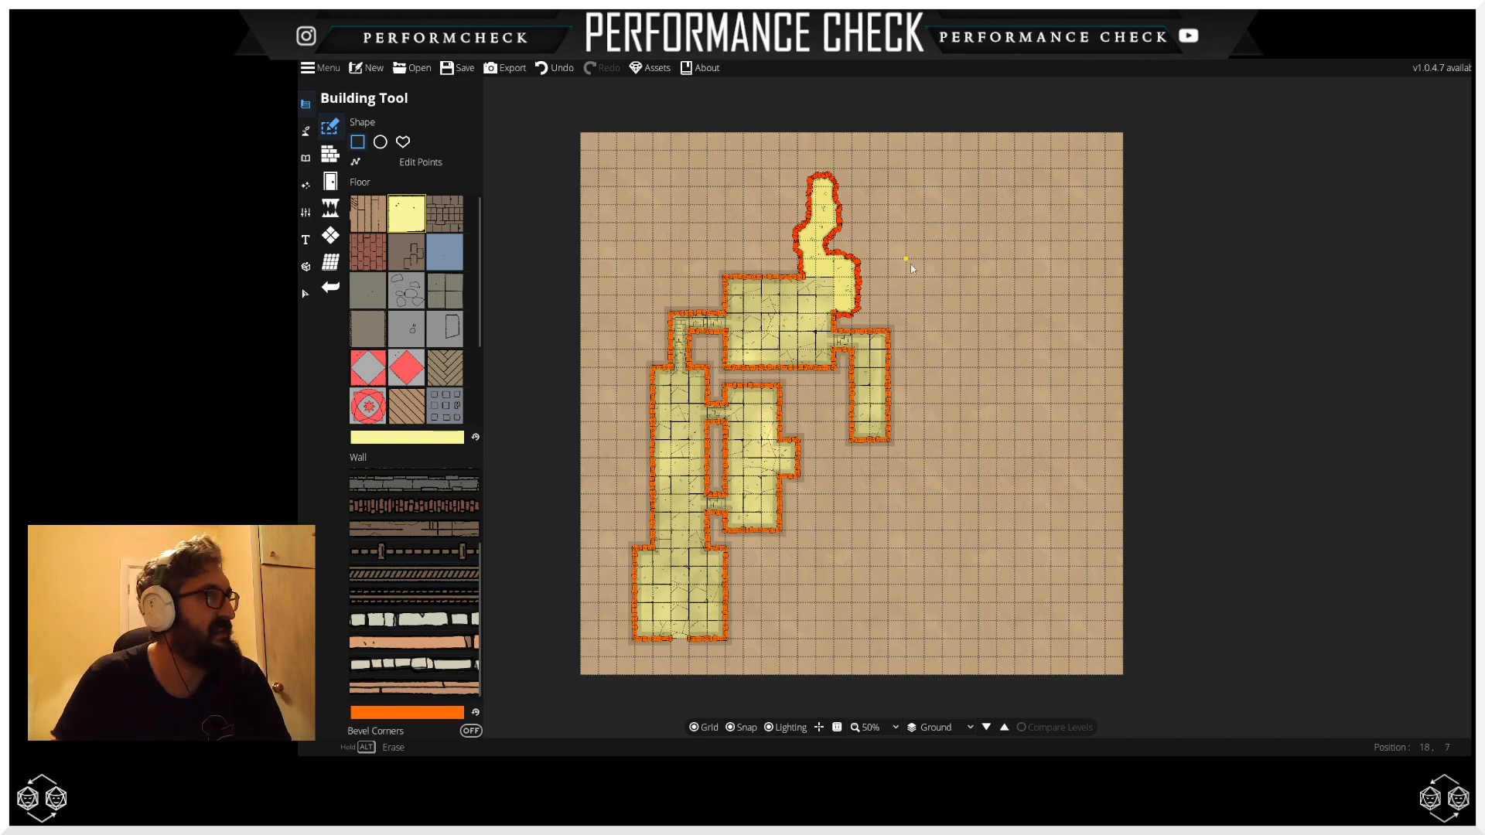
left_click_drag(993, 493, 994, 451)
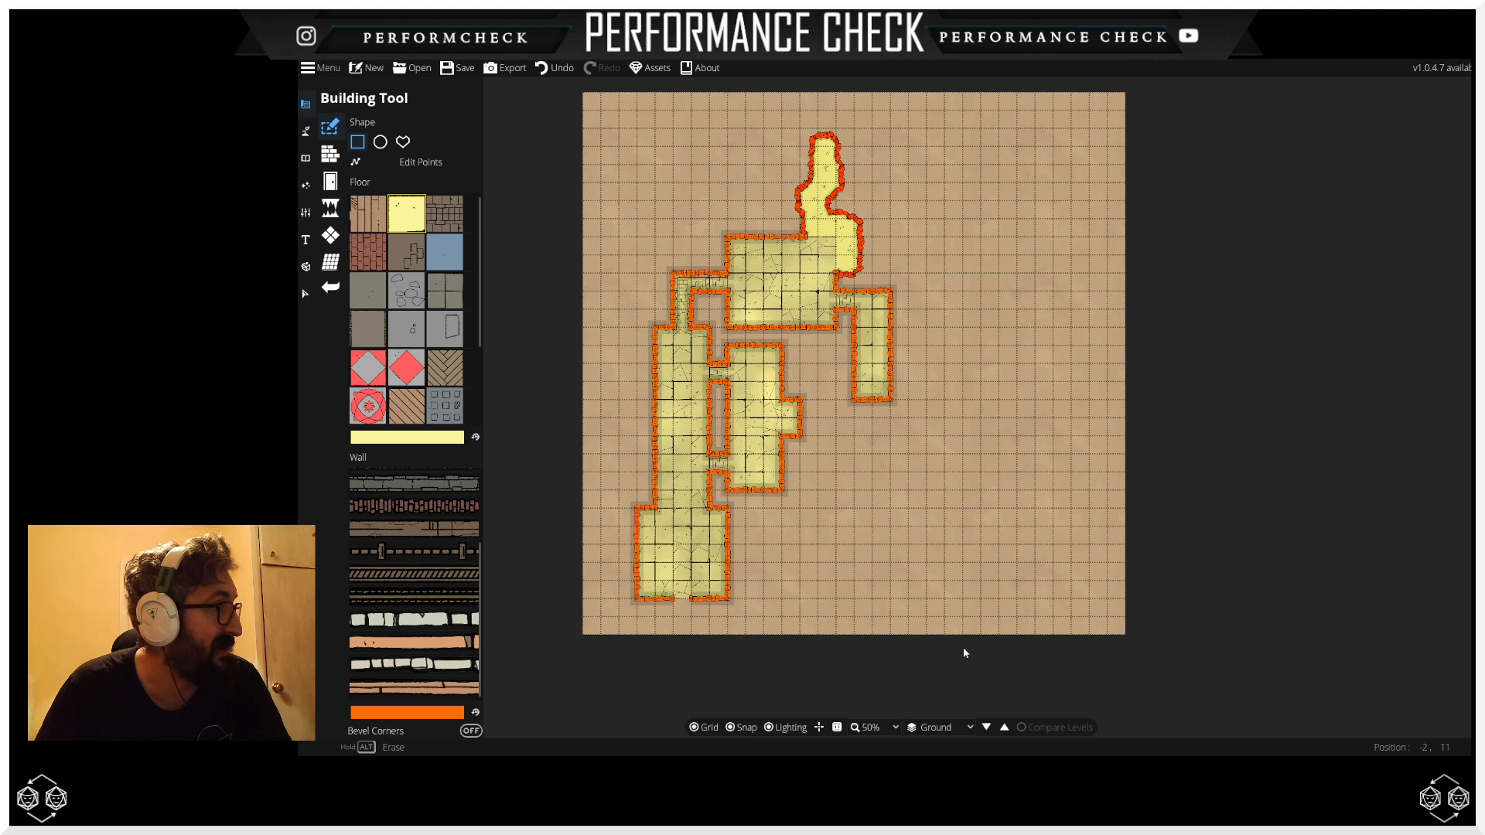
left_click_drag(940, 504, 939, 486)
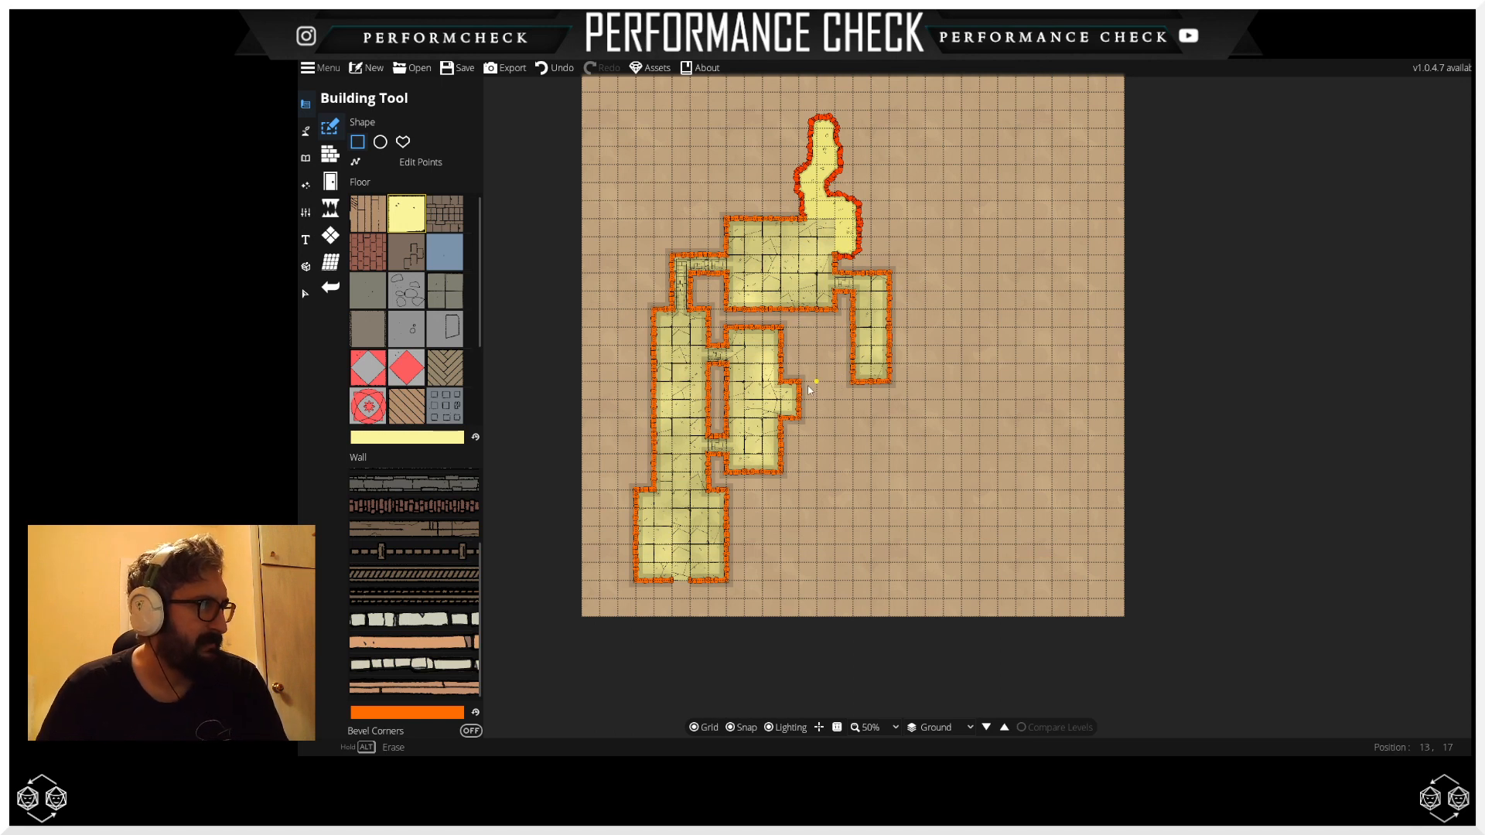
mouse_move(812, 389)
left_mouse_down()
mouse_move(820, 501)
mouse_move(945, 503)
mouse_move(933, 581)
left_mouse_up()
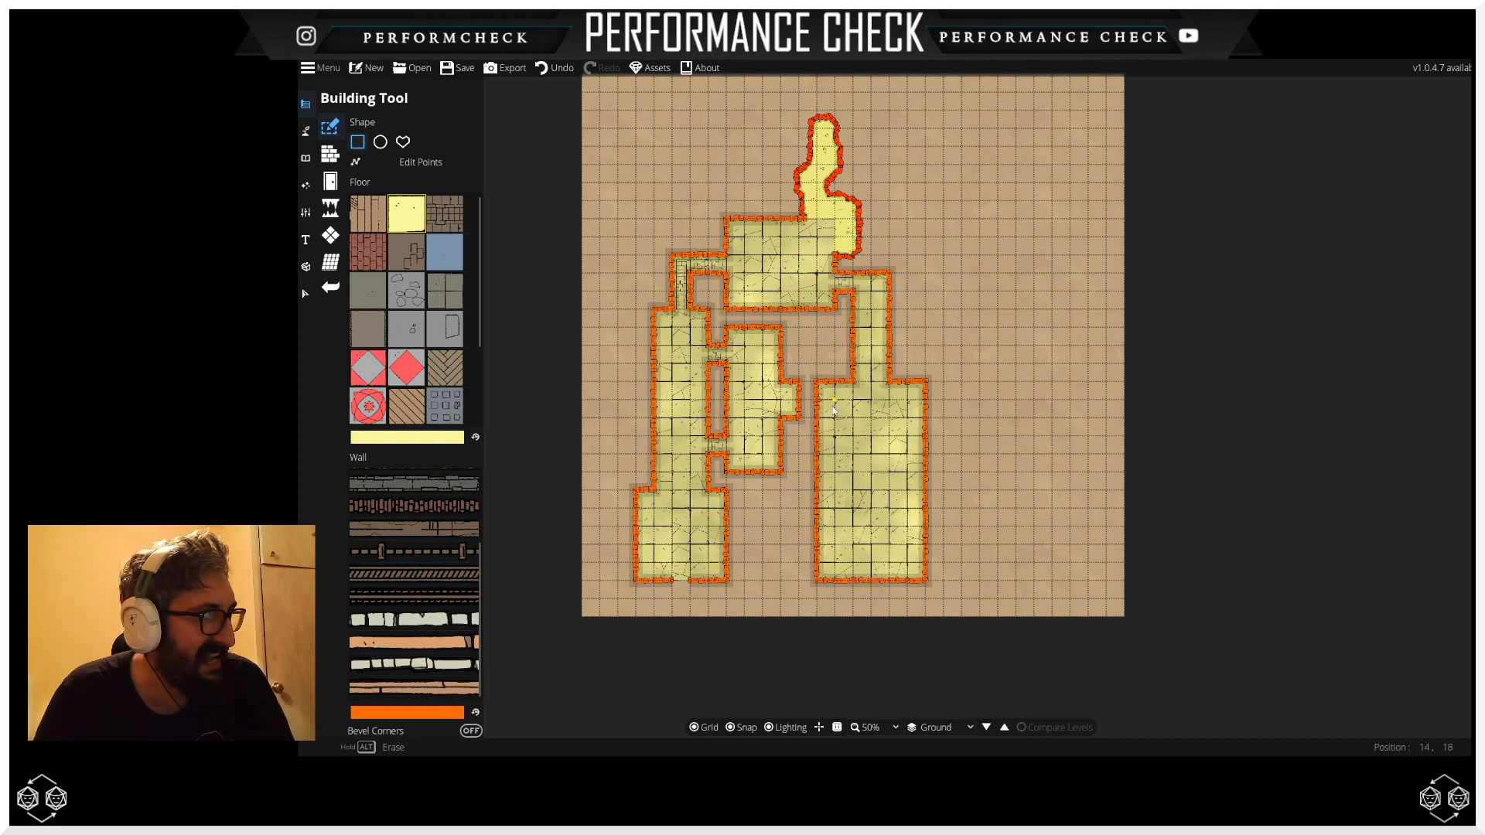
left_click_drag(927, 384, 1103, 579)
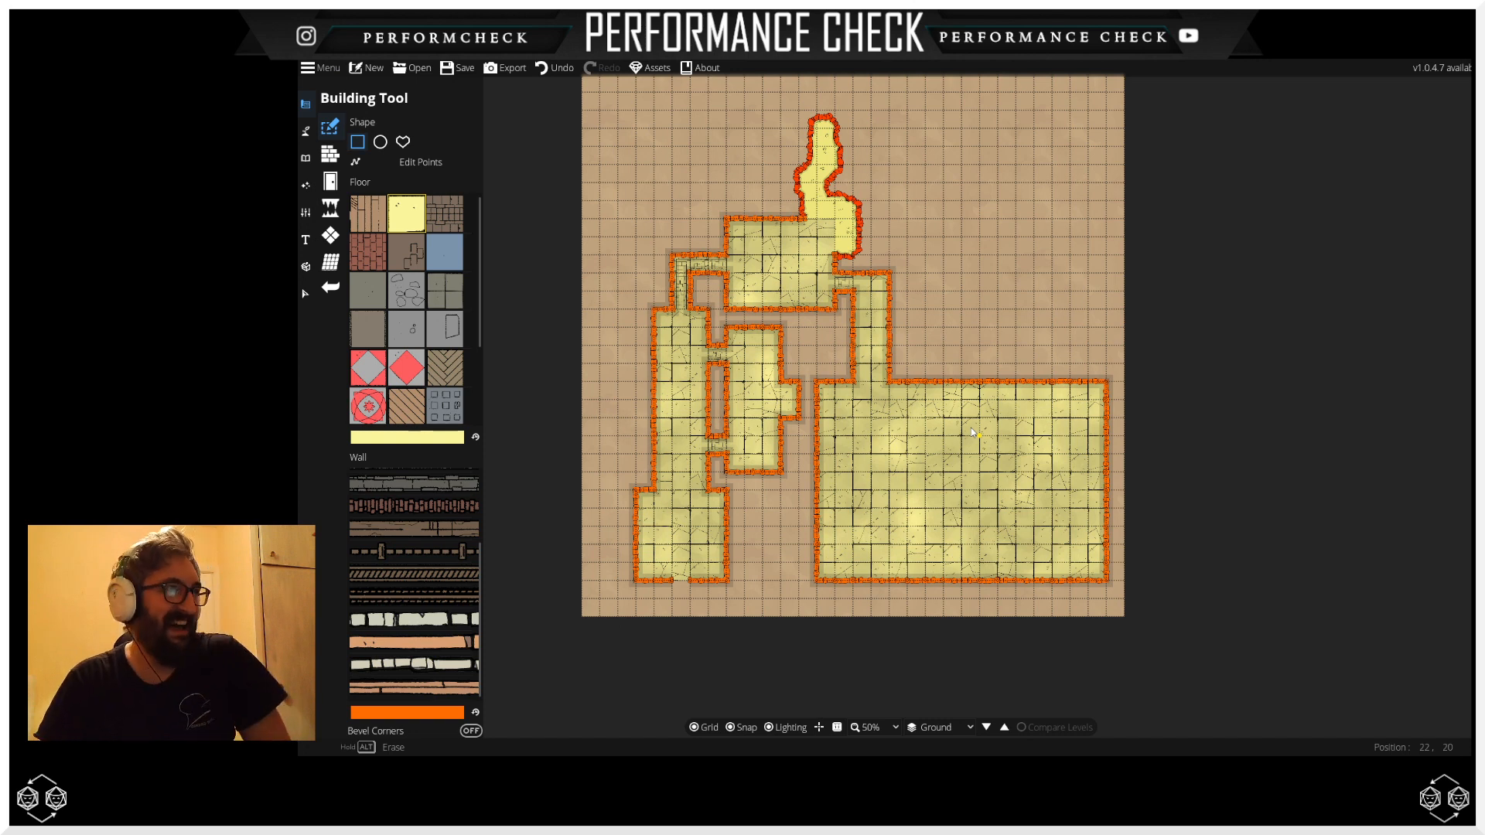
Step: Build an exit passage 2 squares wide and 2 squares long from the large hall's south wall to the map edge, near its west end
key("Up")
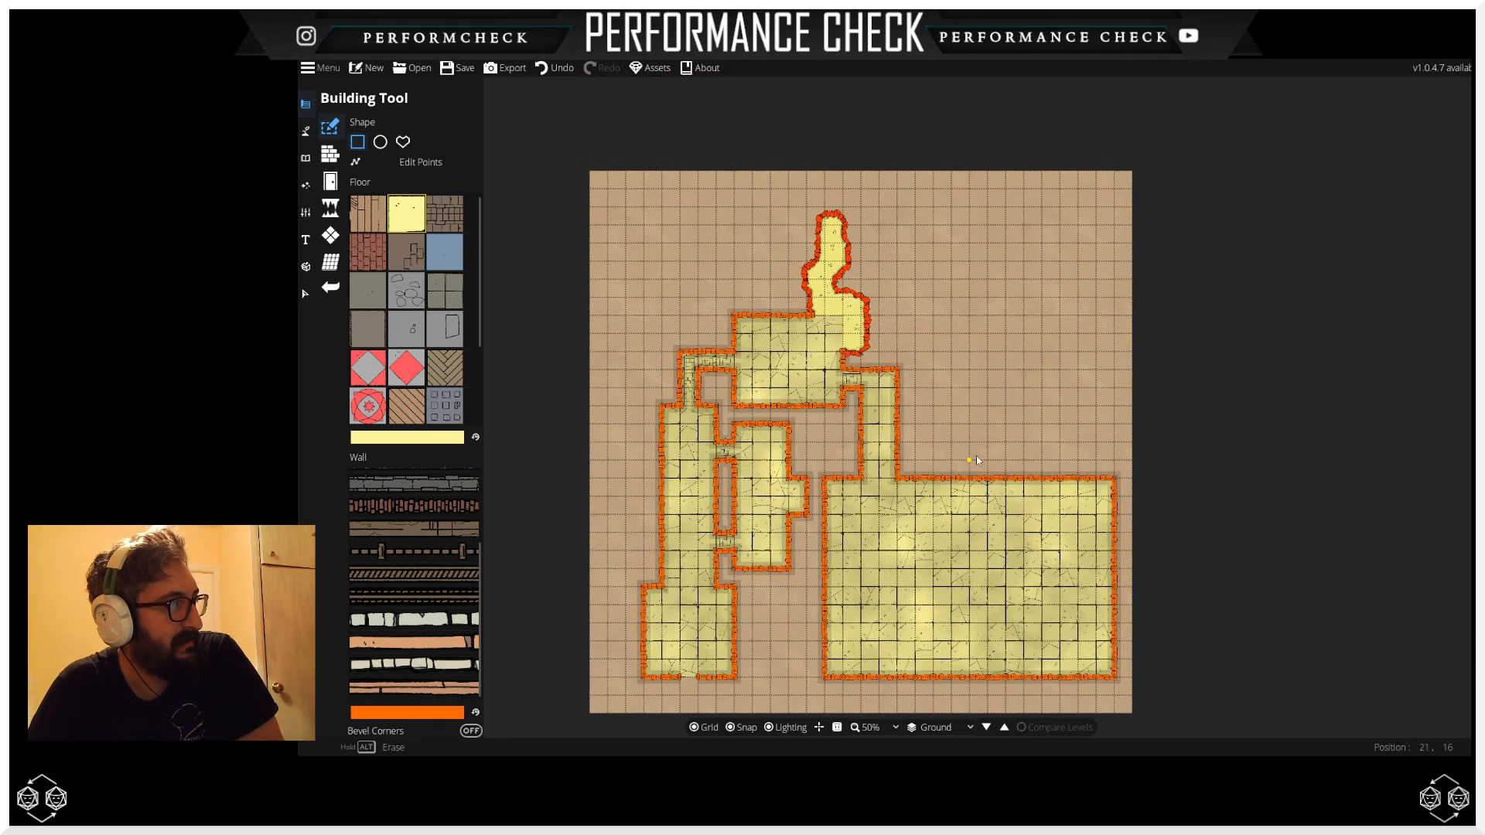
left_click_drag(938, 573, 960, 544)
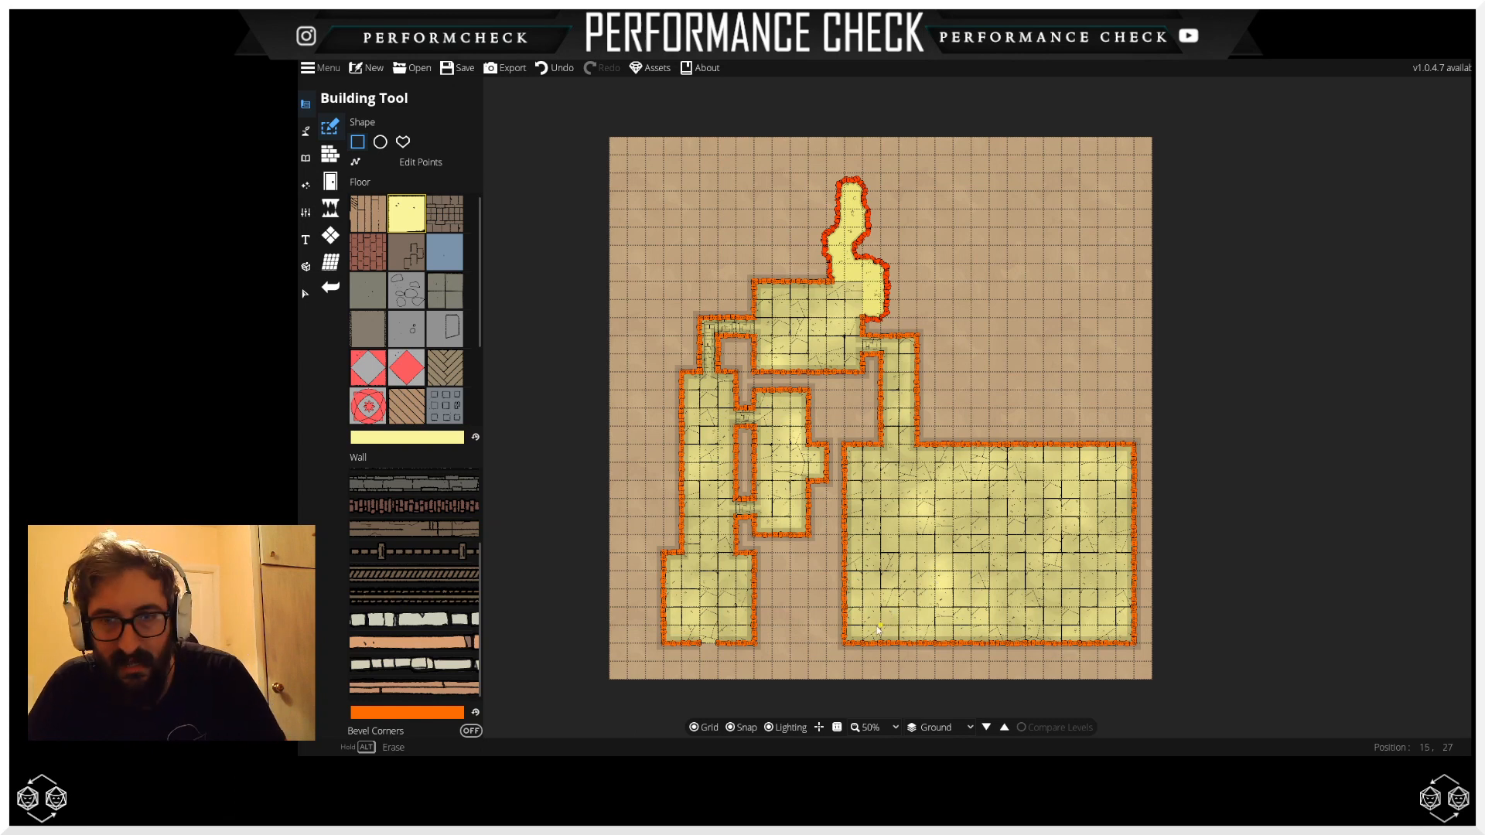
left_click_drag(879, 630, 922, 681)
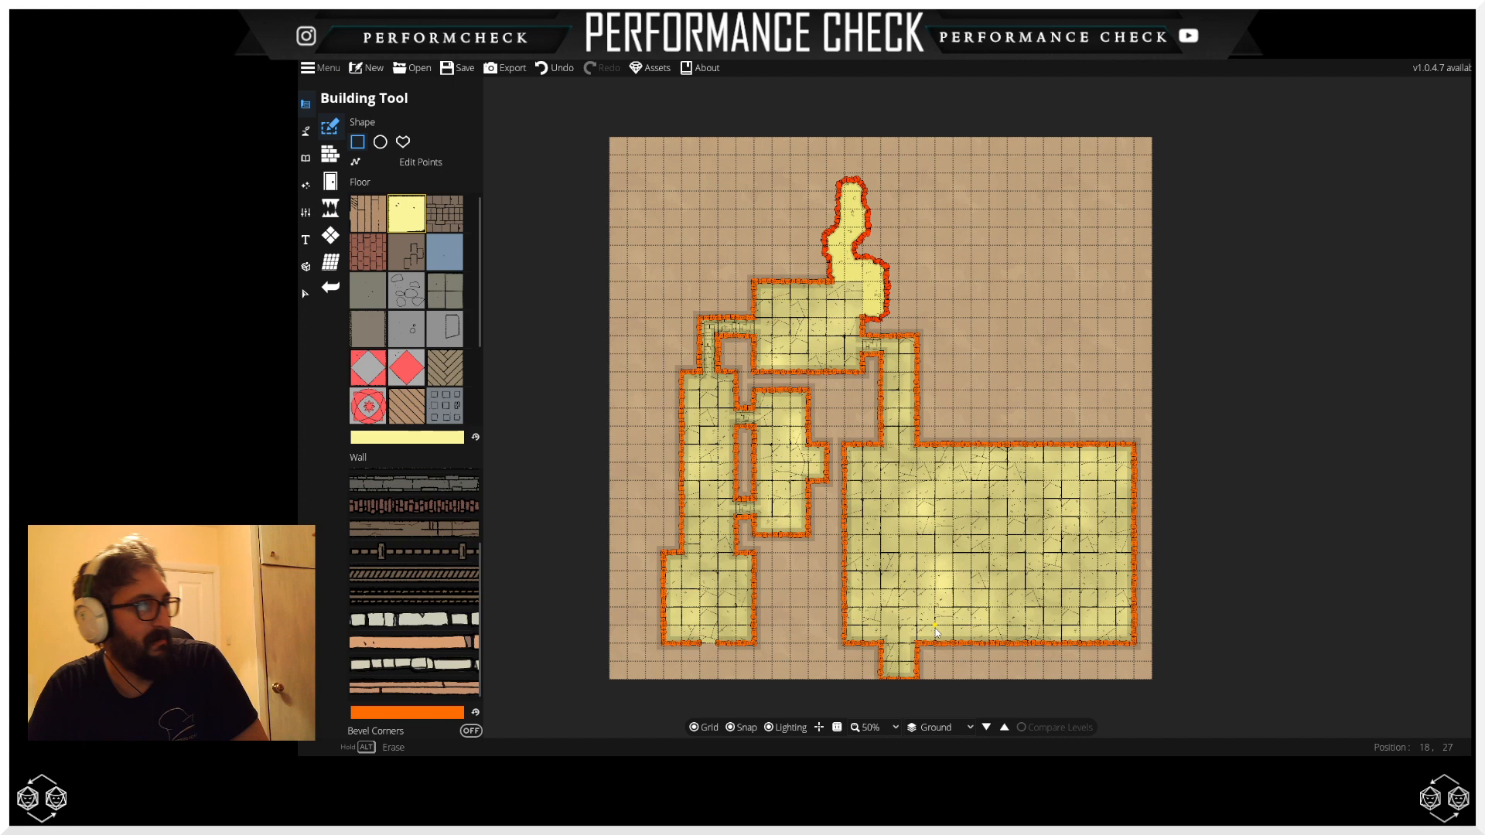
Step: Switch to the Cave Brush and look over its wall colour choices for reshaping the northern cave
left_click_drag(933, 517, 913, 541)
left_click(330, 154)
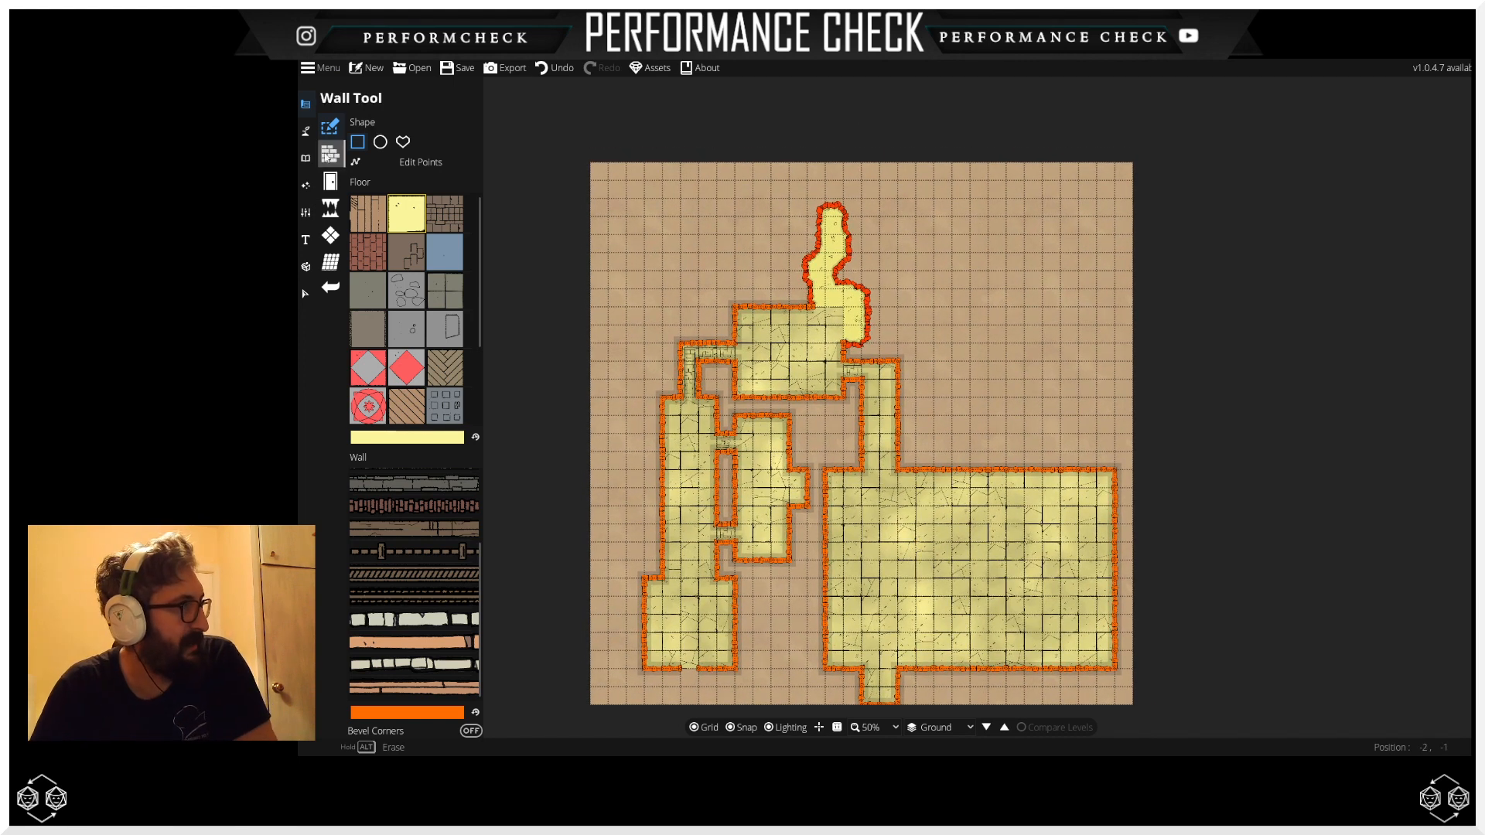
left_click(331, 182)
left_click(330, 208)
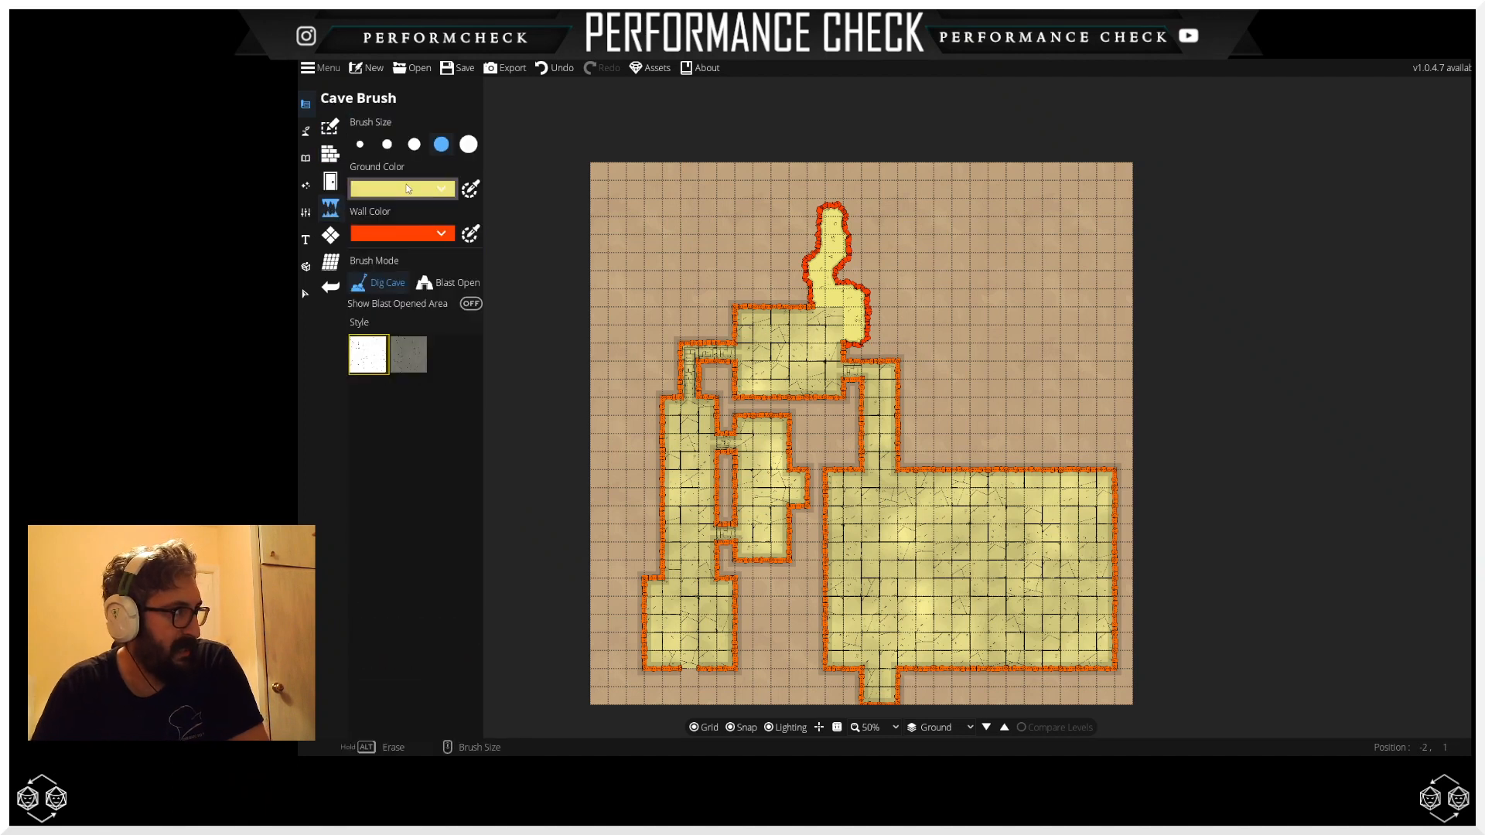
left_click(415, 239)
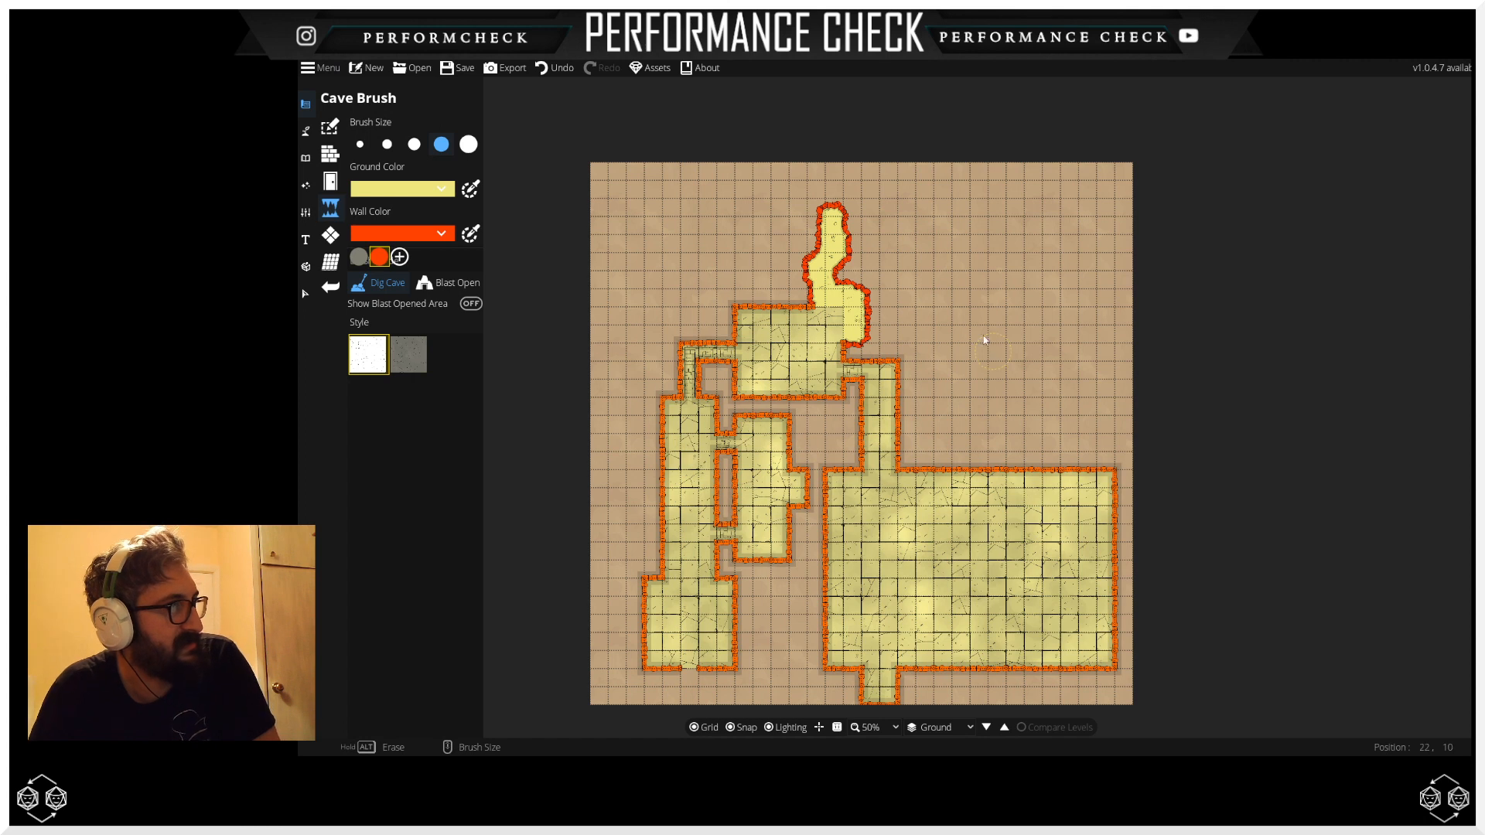
left_click_drag(920, 287, 945, 345)
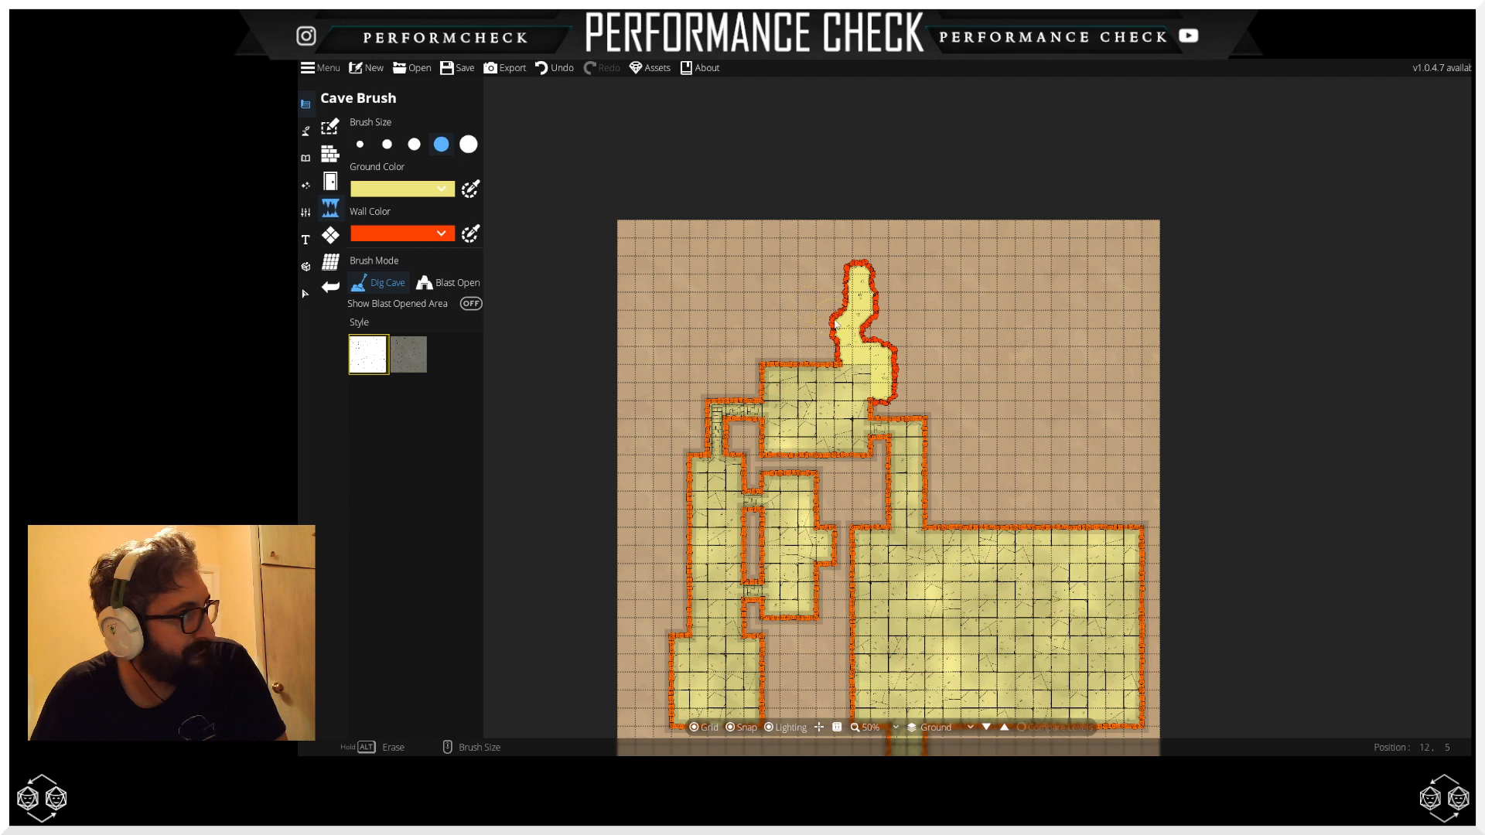
left_click_drag(848, 328, 864, 419)
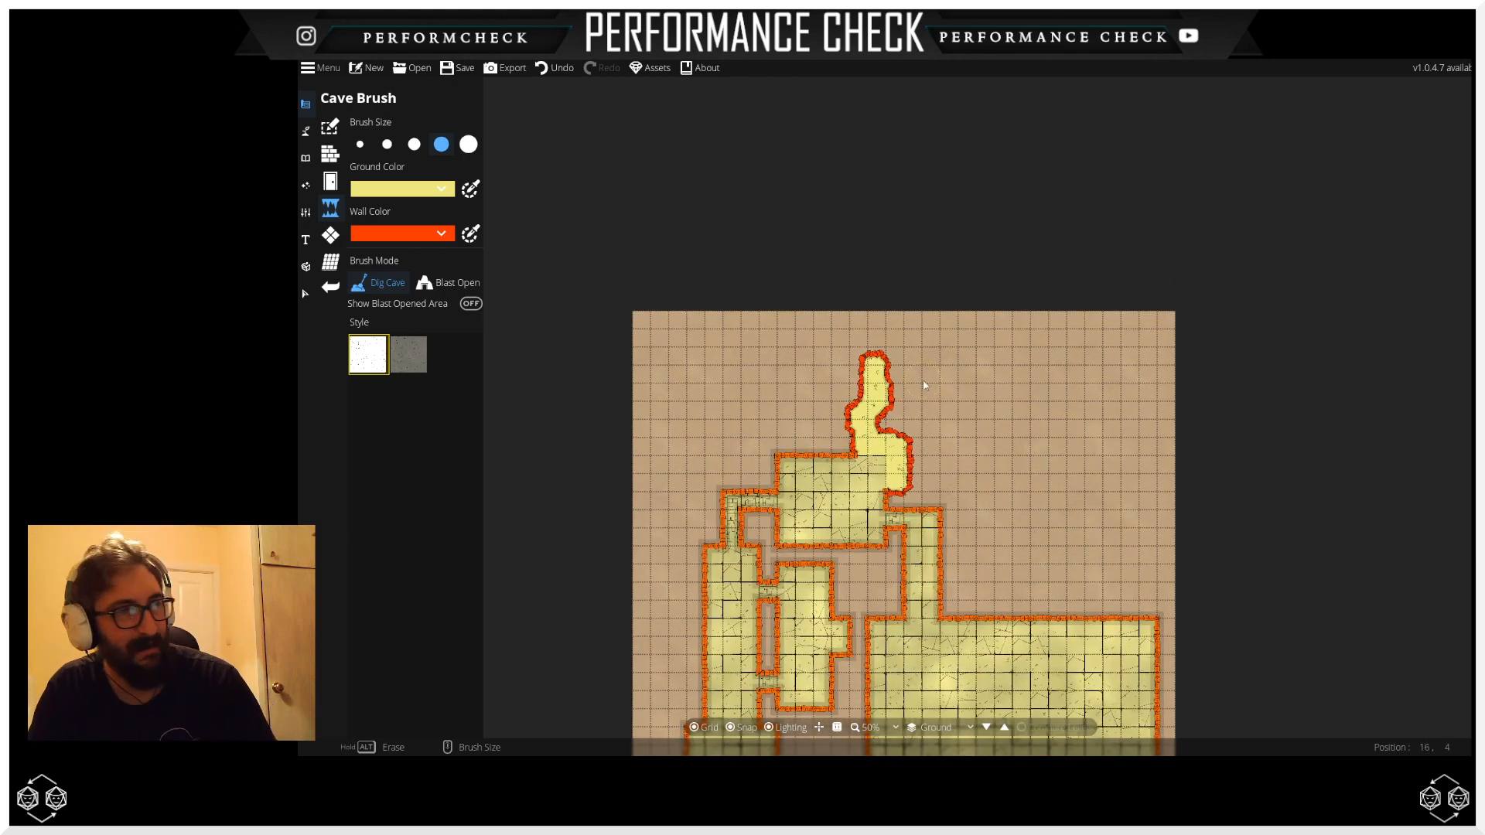
scroll(931, 388, "up", 2)
left_click_drag(930, 397, 845, 350)
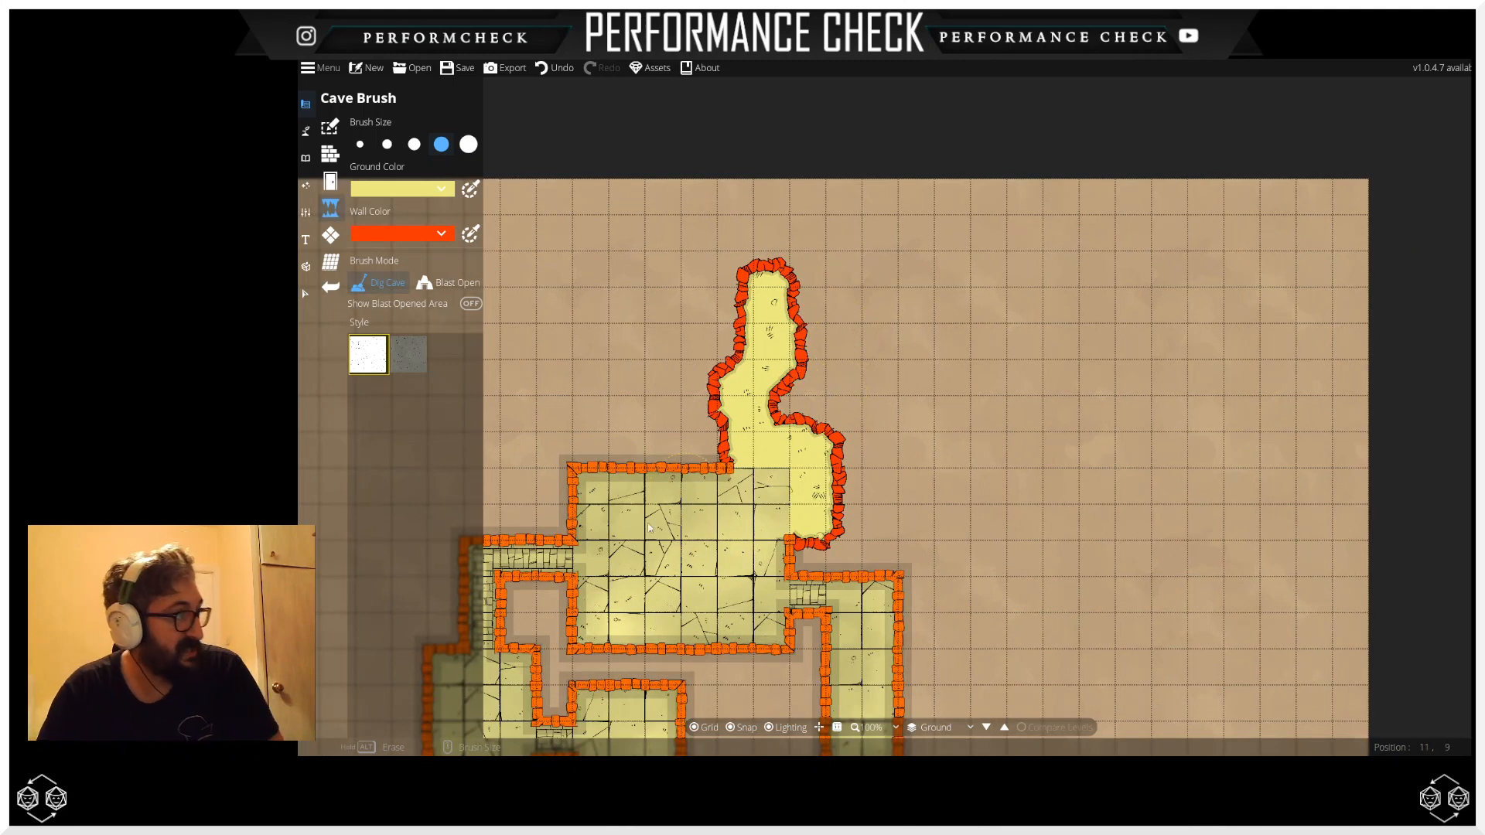
left_click_drag(888, 369, 895, 393)
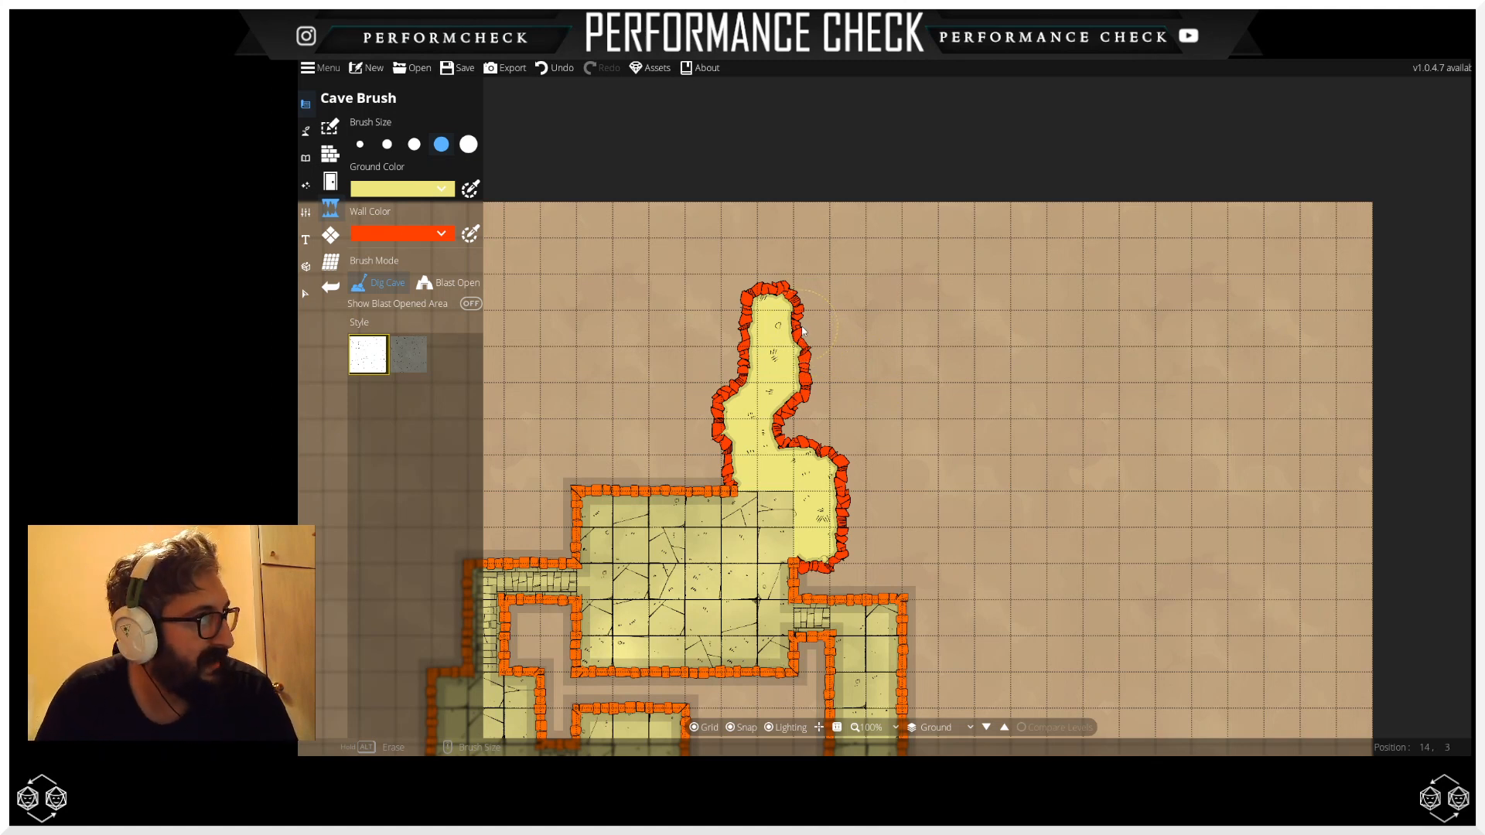
Step: Try to reshape the northern cave's upper west wall by erasing part of it and digging it out again with a smaller brush
left_click(724, 325, "alt")
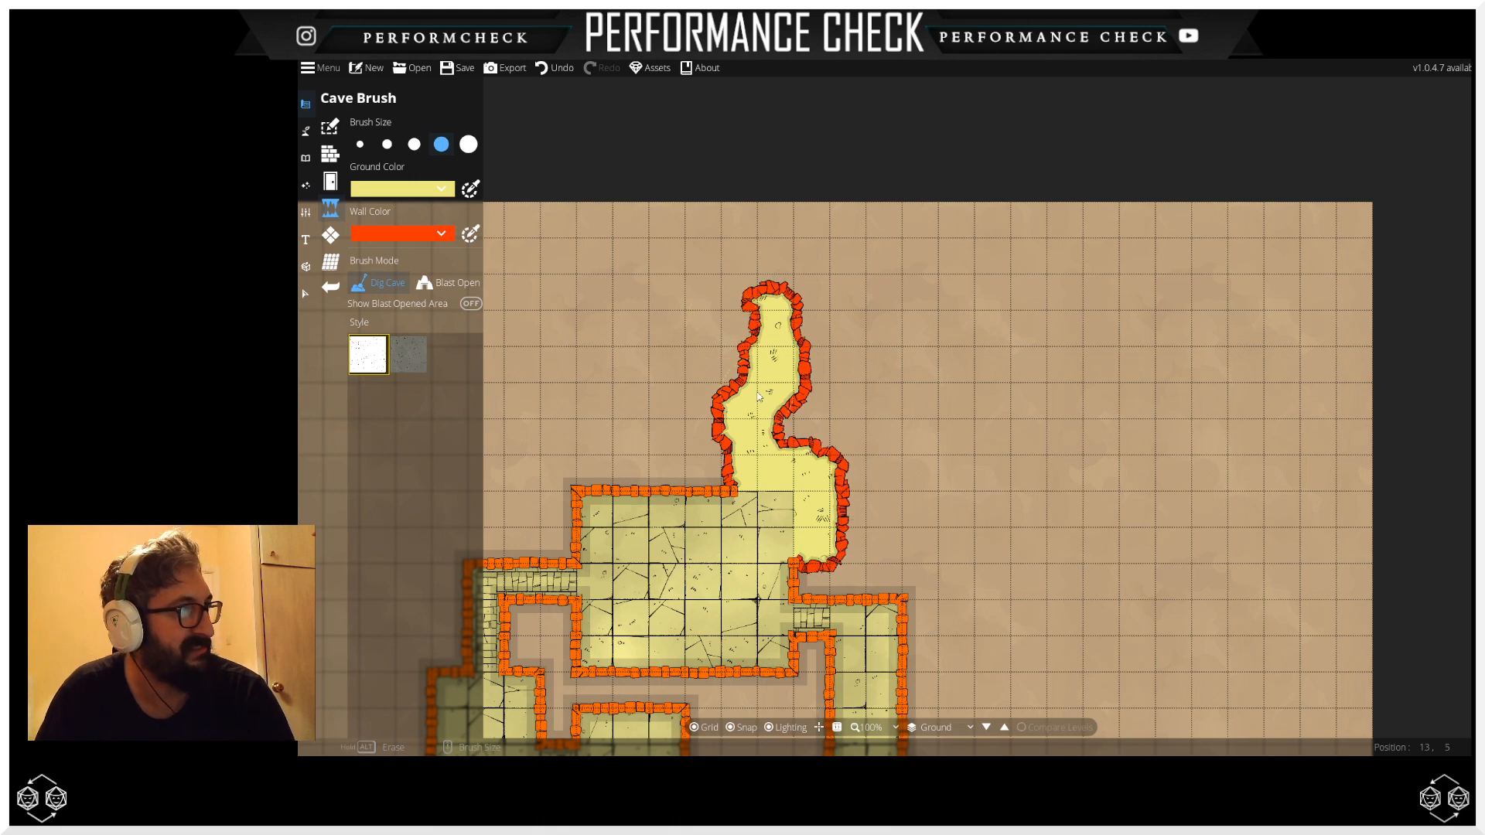
left_click(732, 333, "alt")
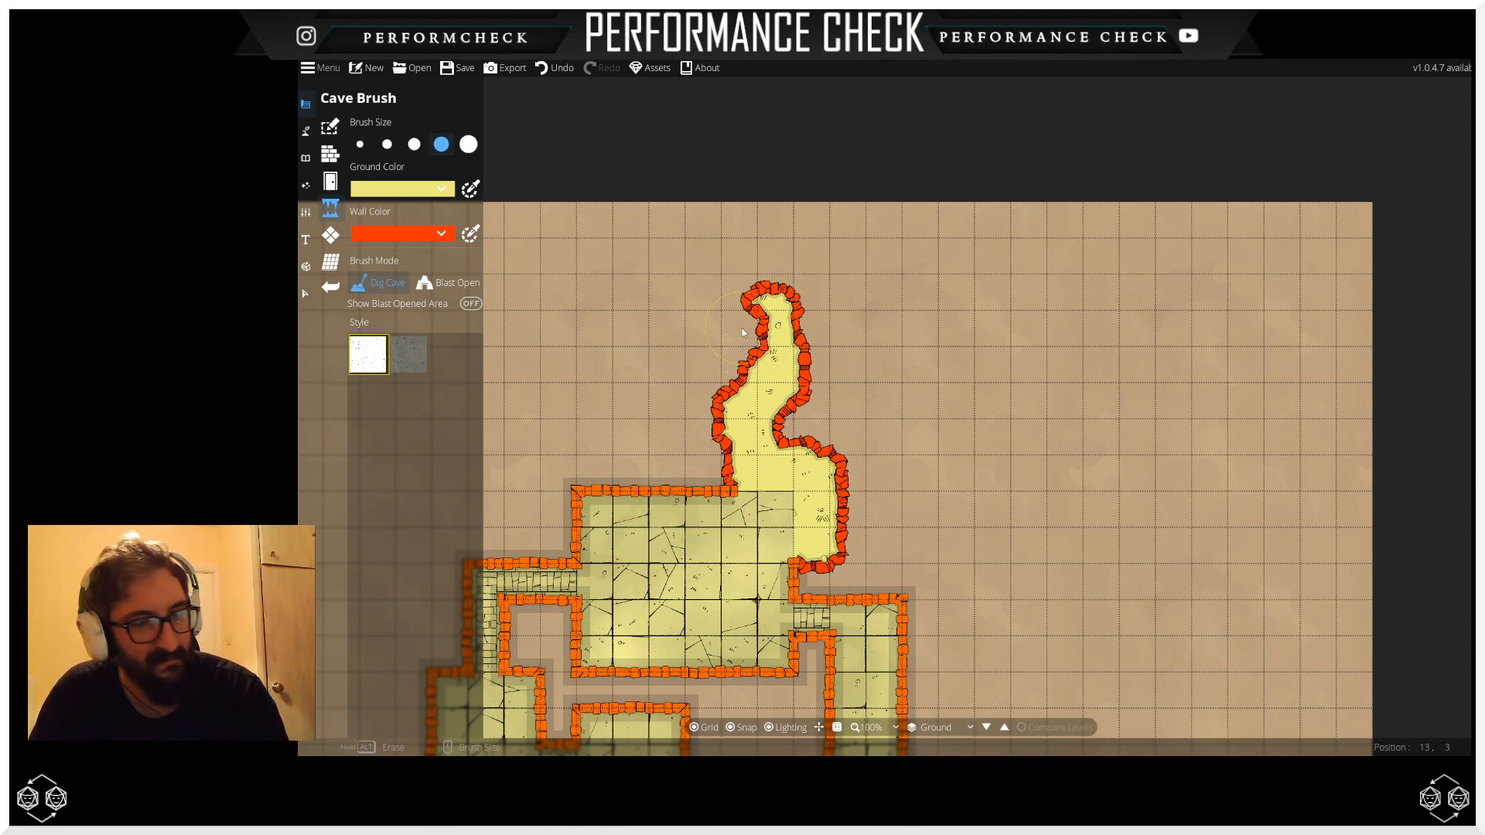
scroll(747, 328, "down", 1)
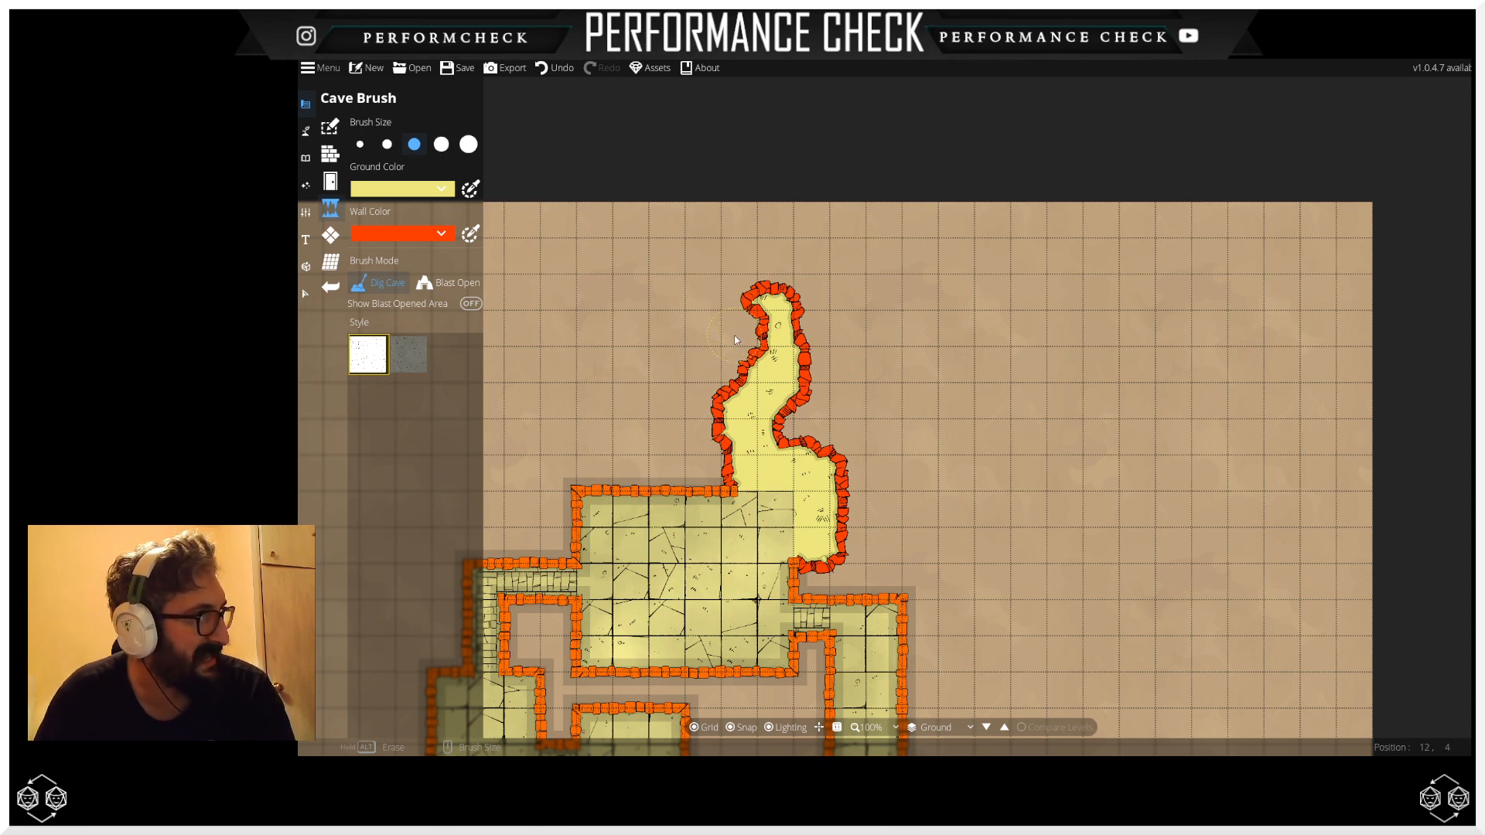
mouse_move(738, 330)
left_mouse_down()
mouse_move(727, 318)
mouse_move(735, 386)
left_mouse_up()
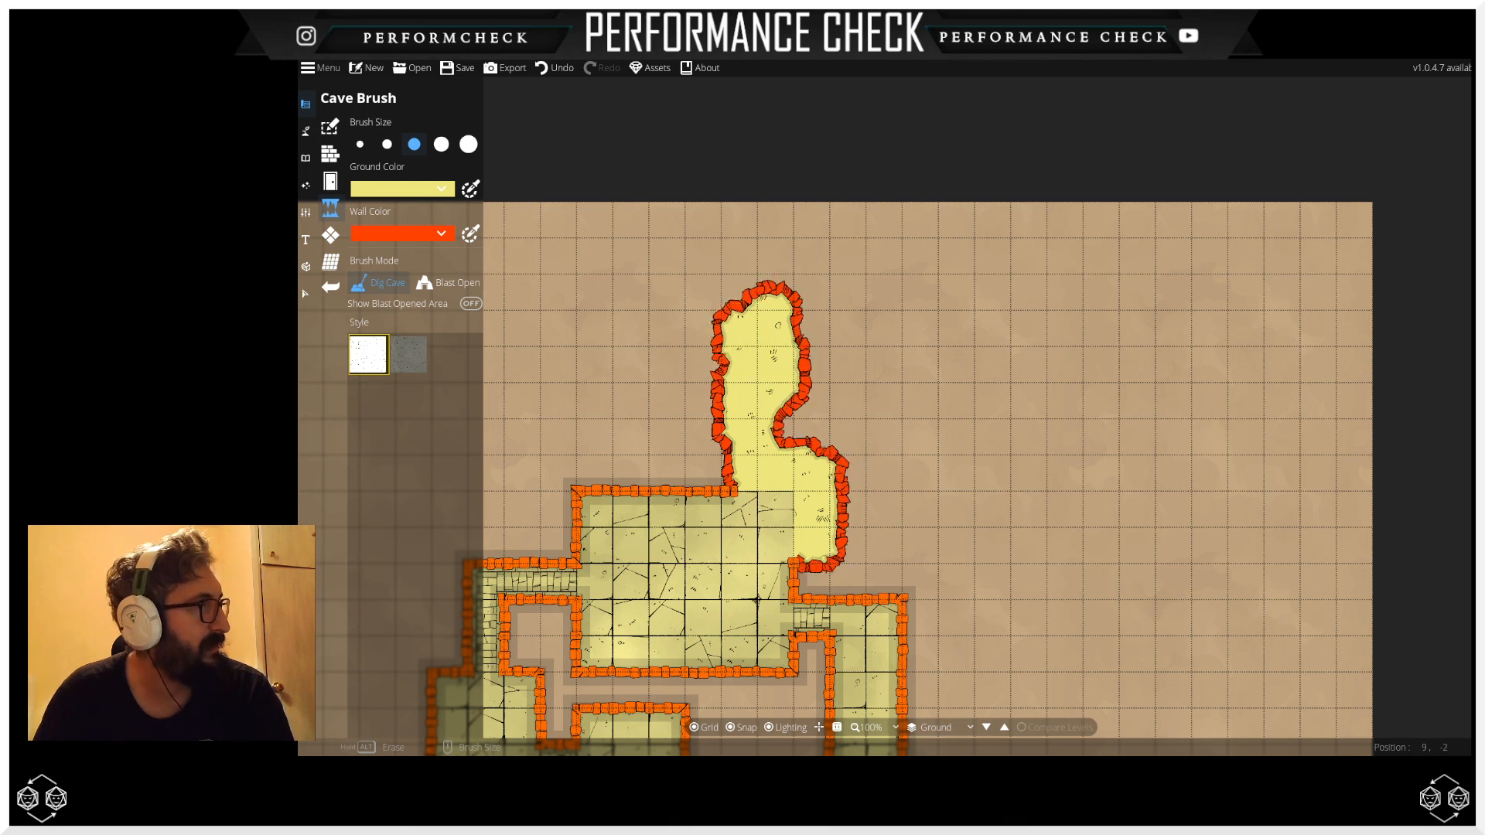
Step: Undo the erasing and digging strokes on the northern cave's upper west wall
left_click(556, 69)
left_click(556, 69)
left_click(556, 69)
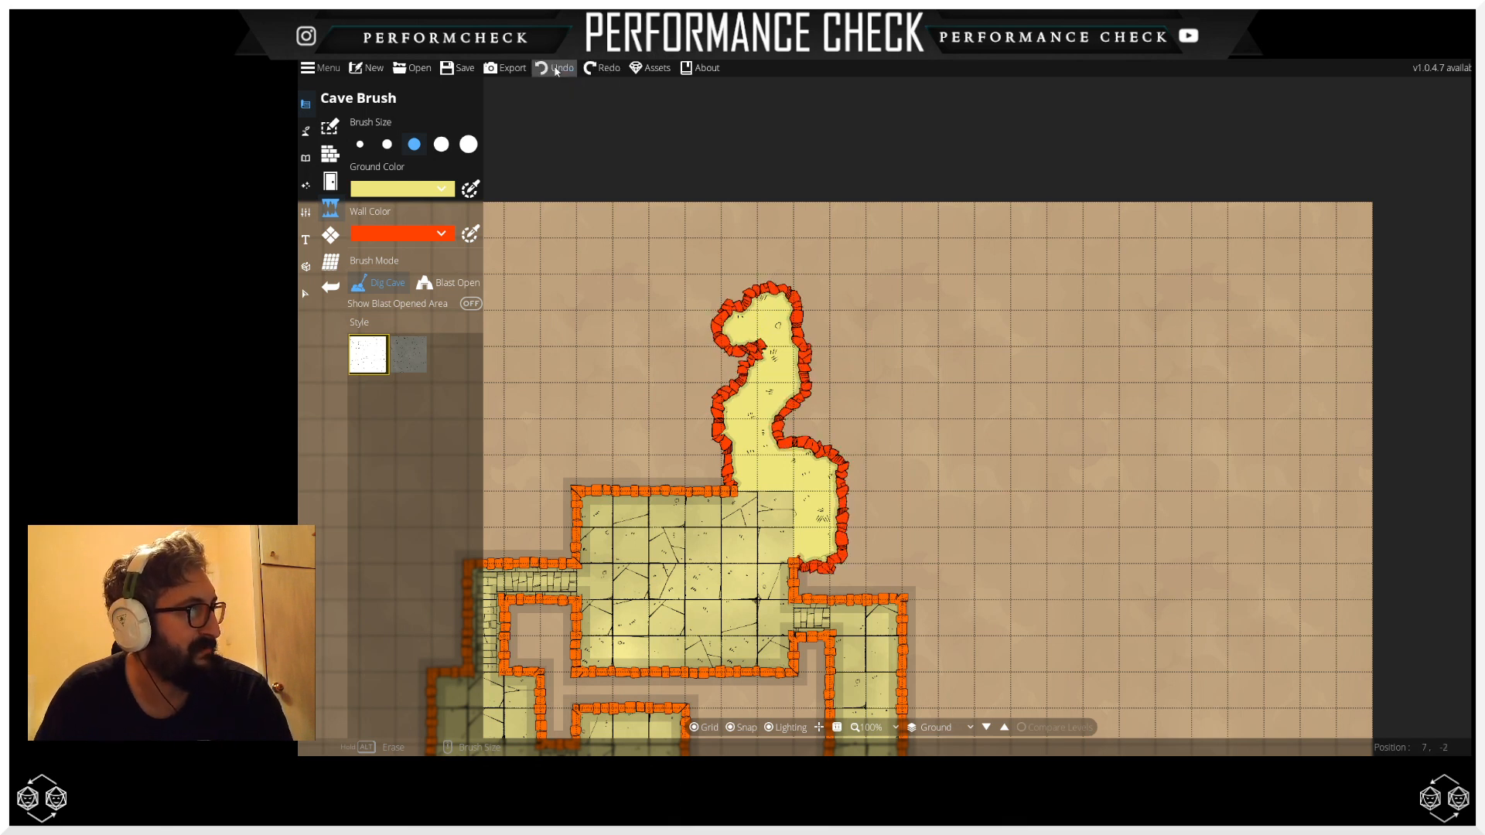
left_click(556, 69)
left_click(556, 69)
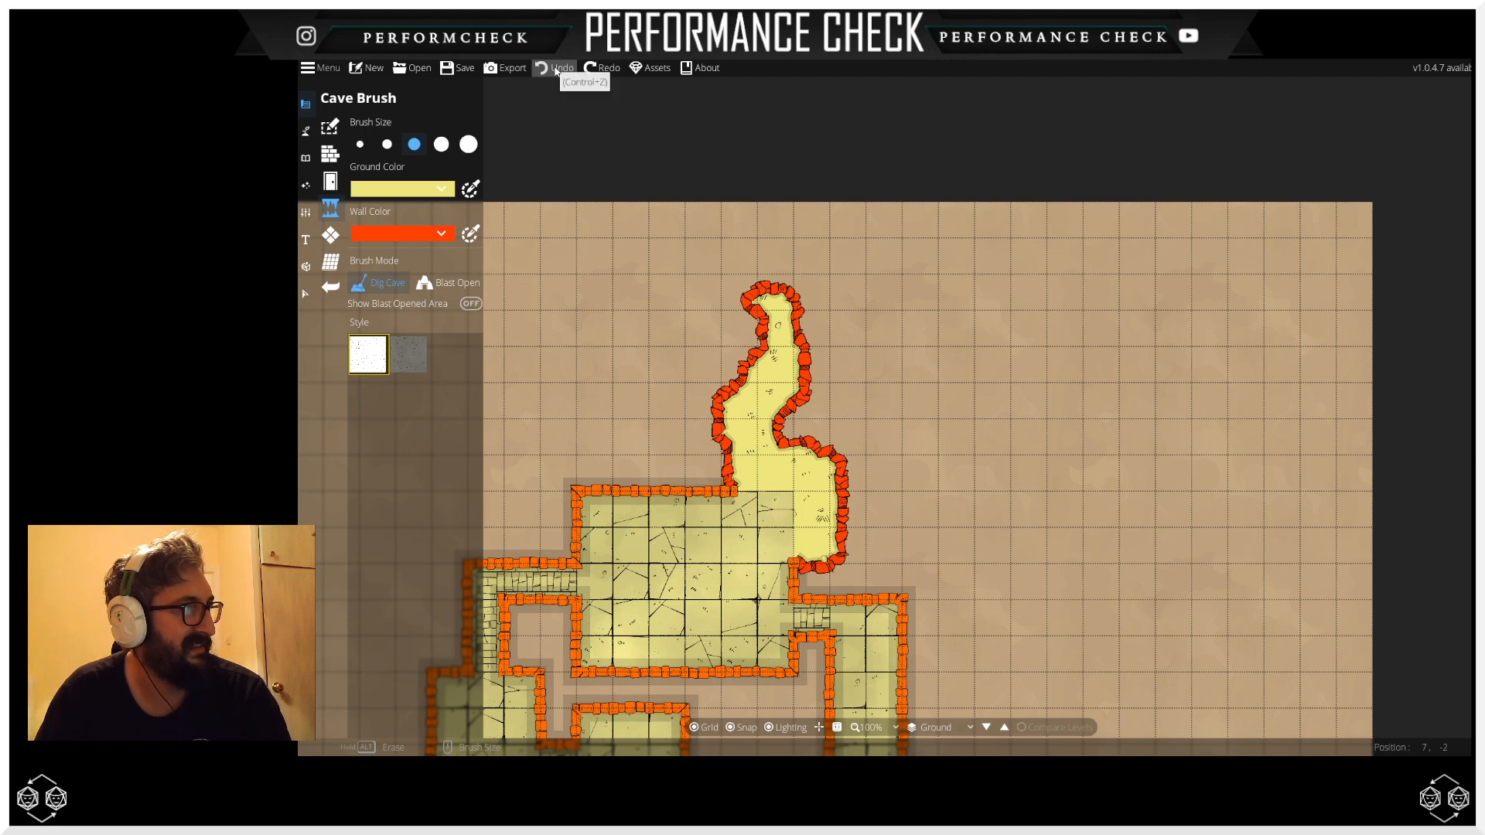
left_click(556, 69)
left_click(556, 69)
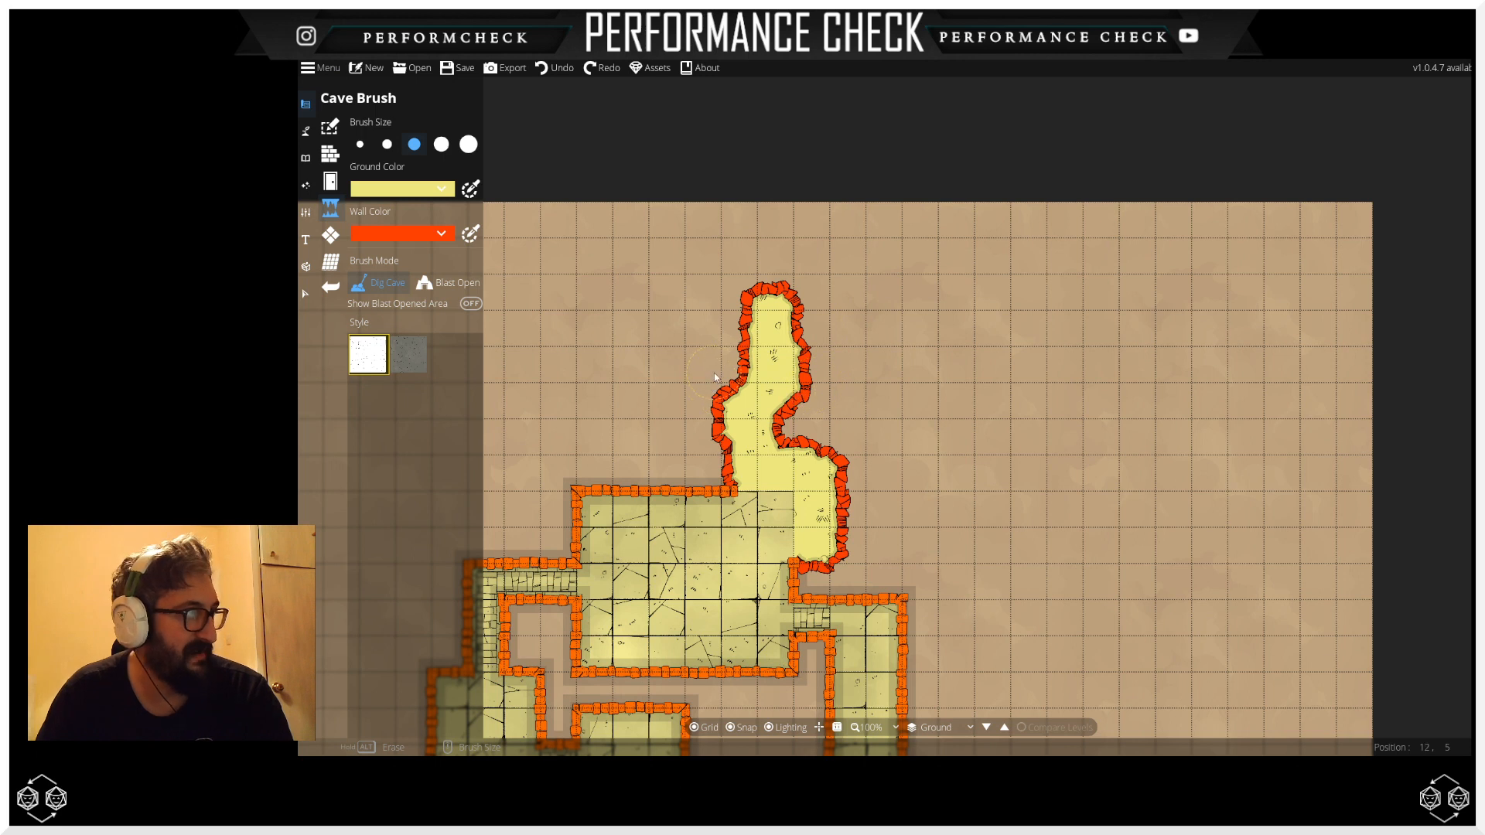
Step: Dig out the notch in the northern cave's east wall with the two smallest brush sizes, shaping the wall into a gradual slope
scroll(789, 433, "down", 1)
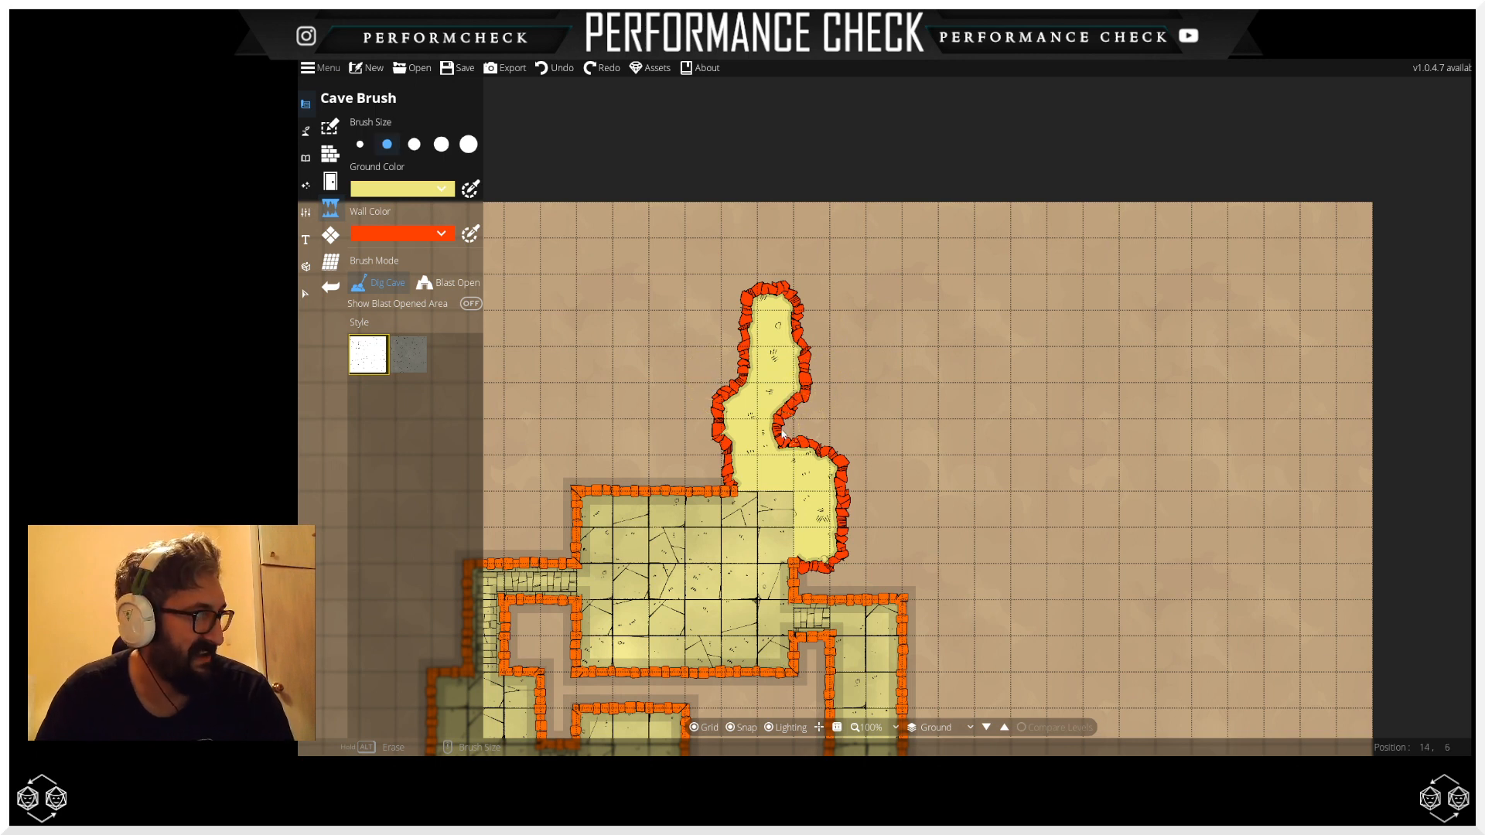
left_click(787, 432)
left_click(795, 427)
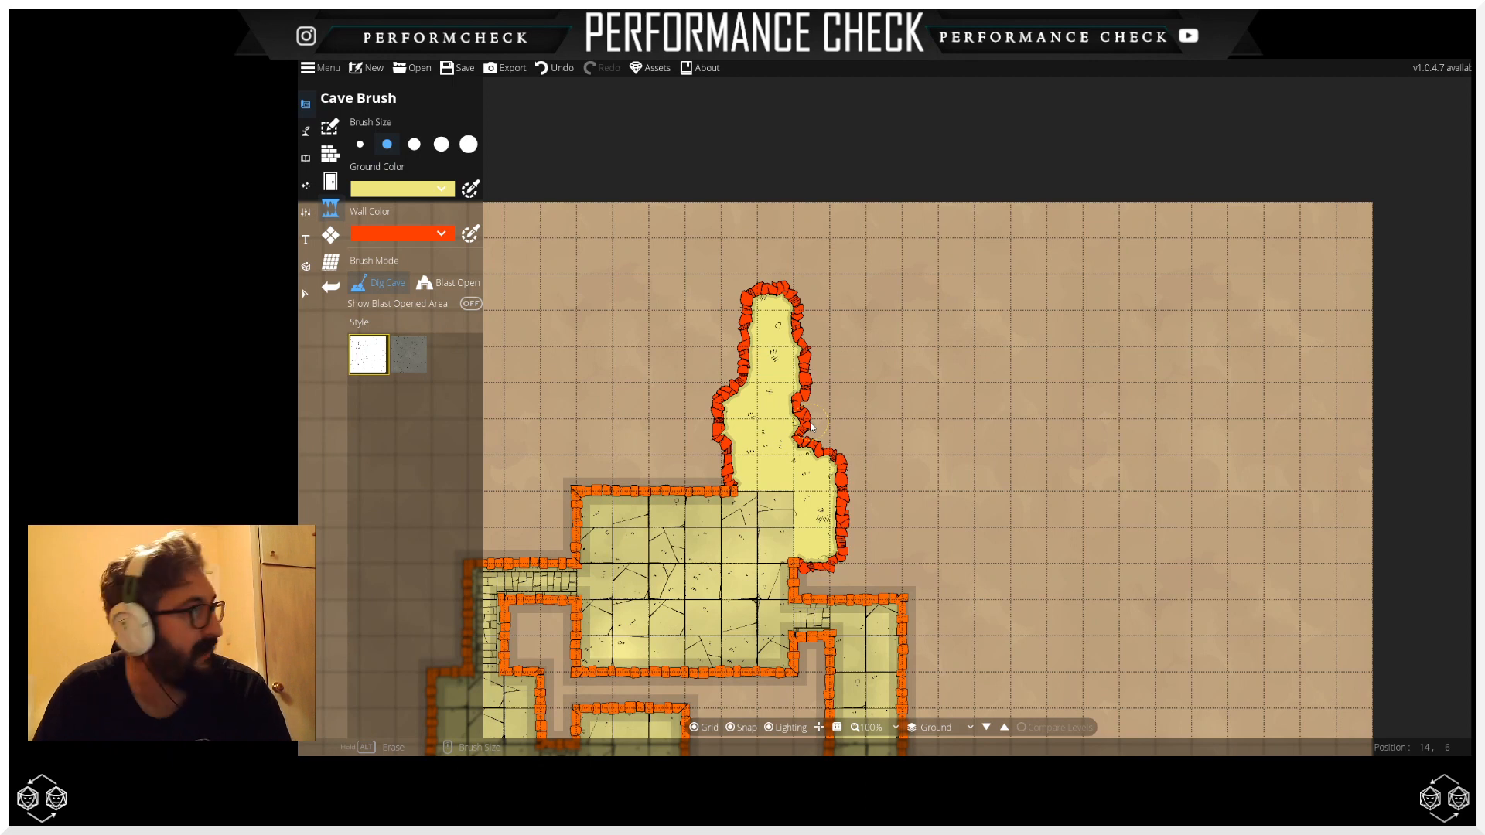
left_click(360, 144)
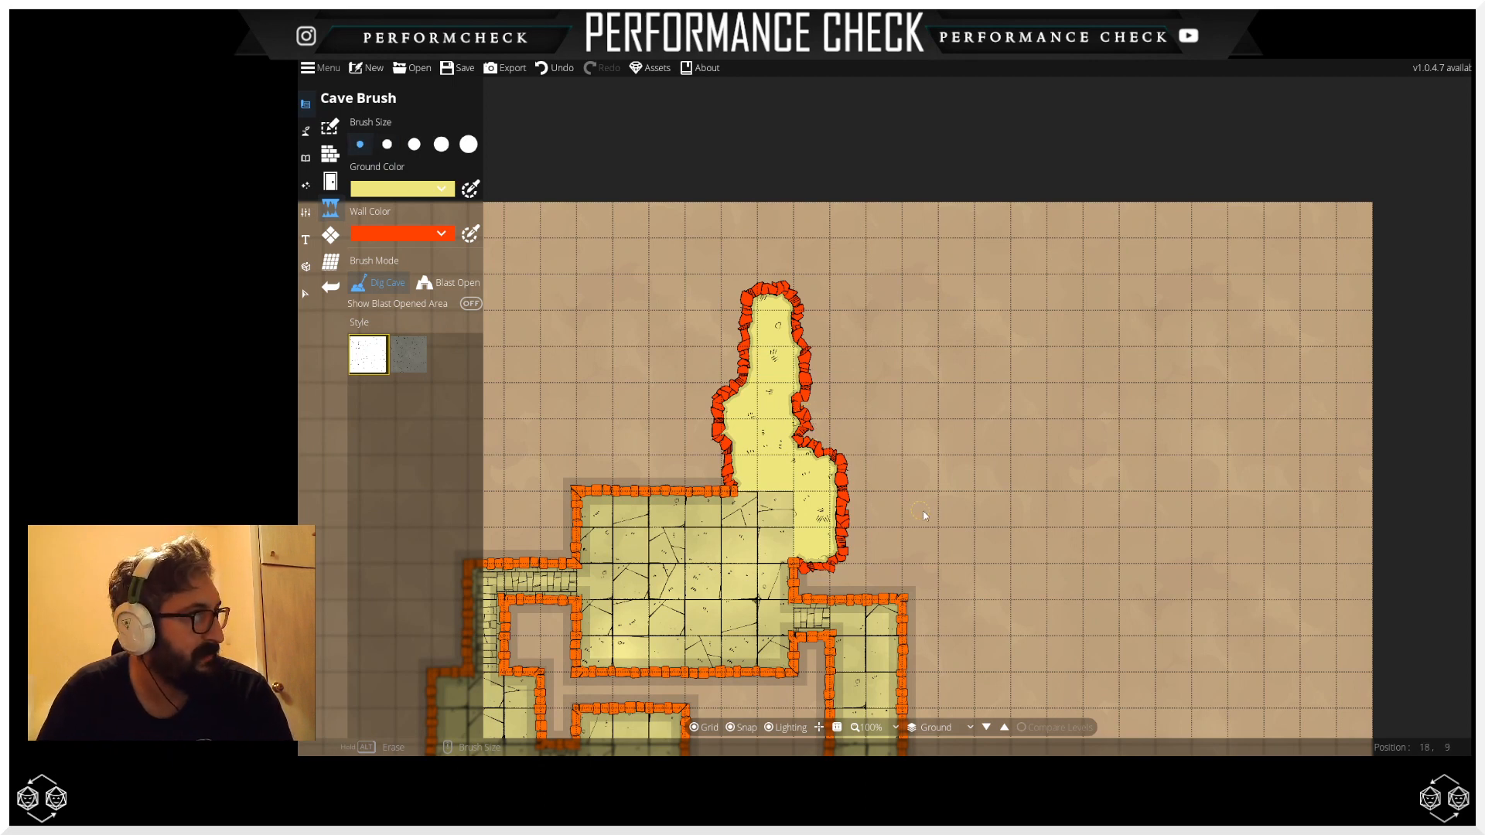
left_click(806, 424)
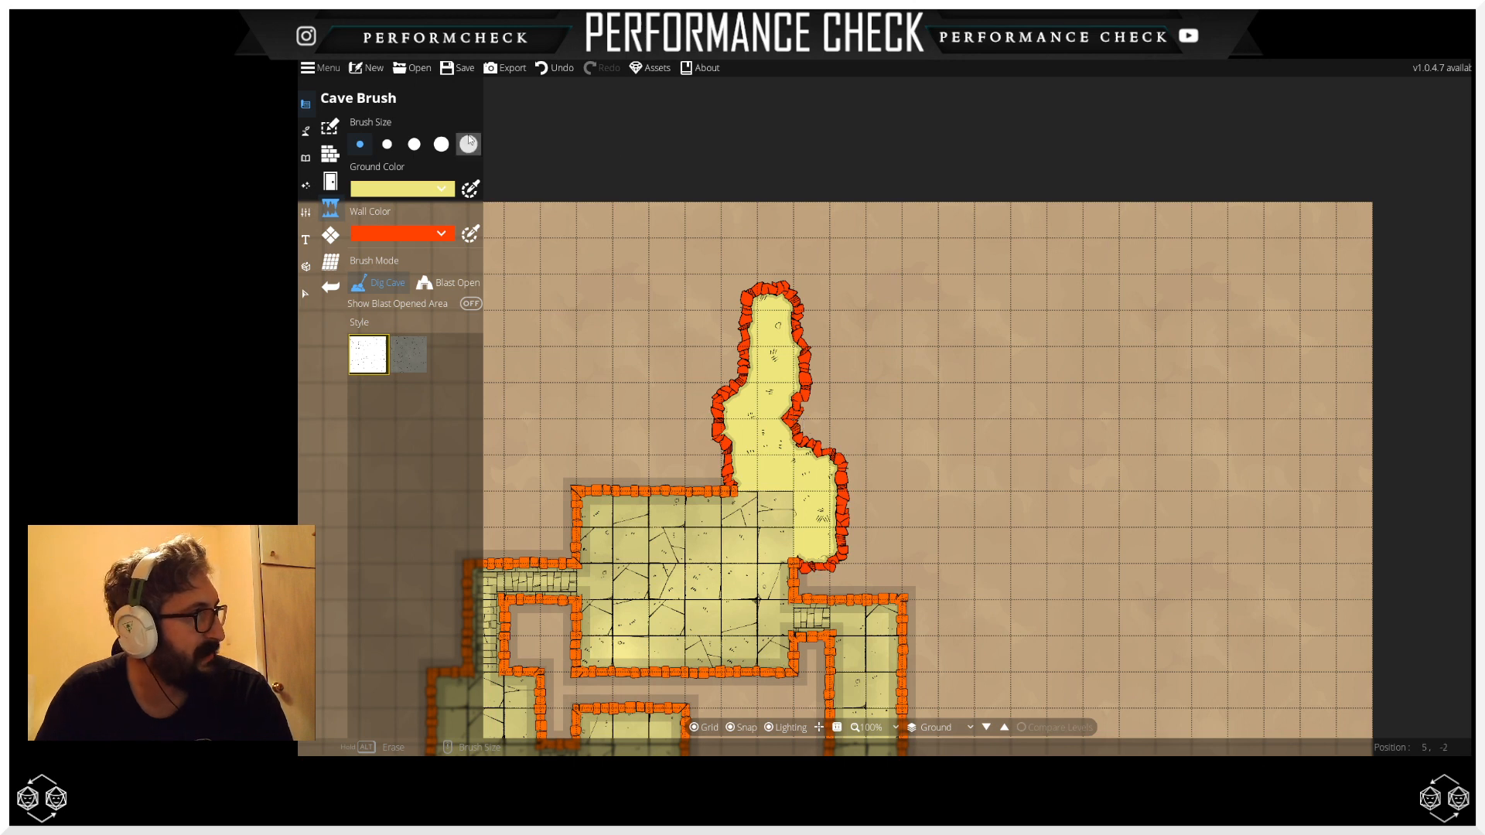
left_click(387, 144)
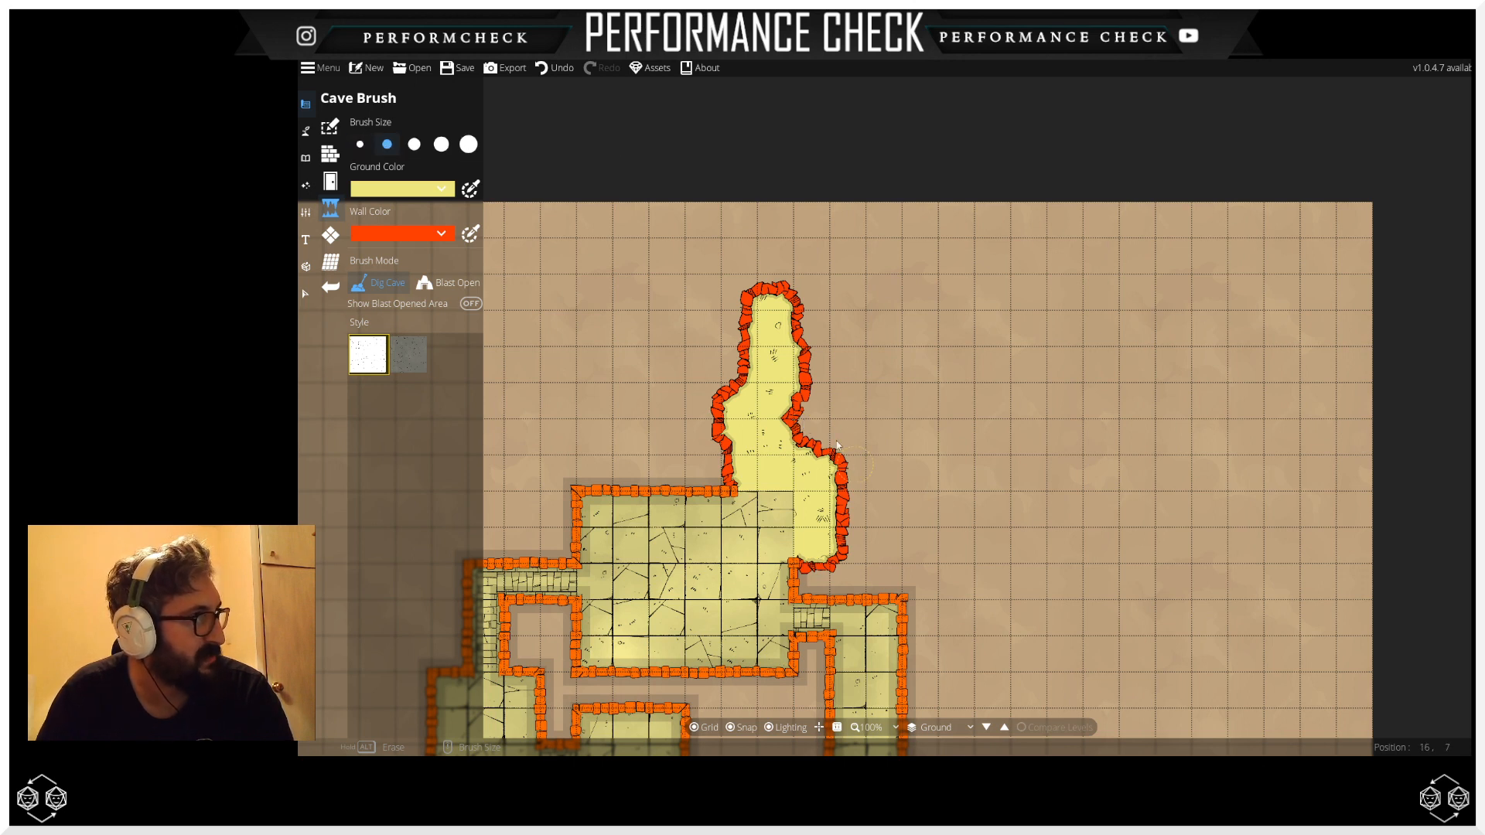
left_click_drag(781, 418, 809, 424)
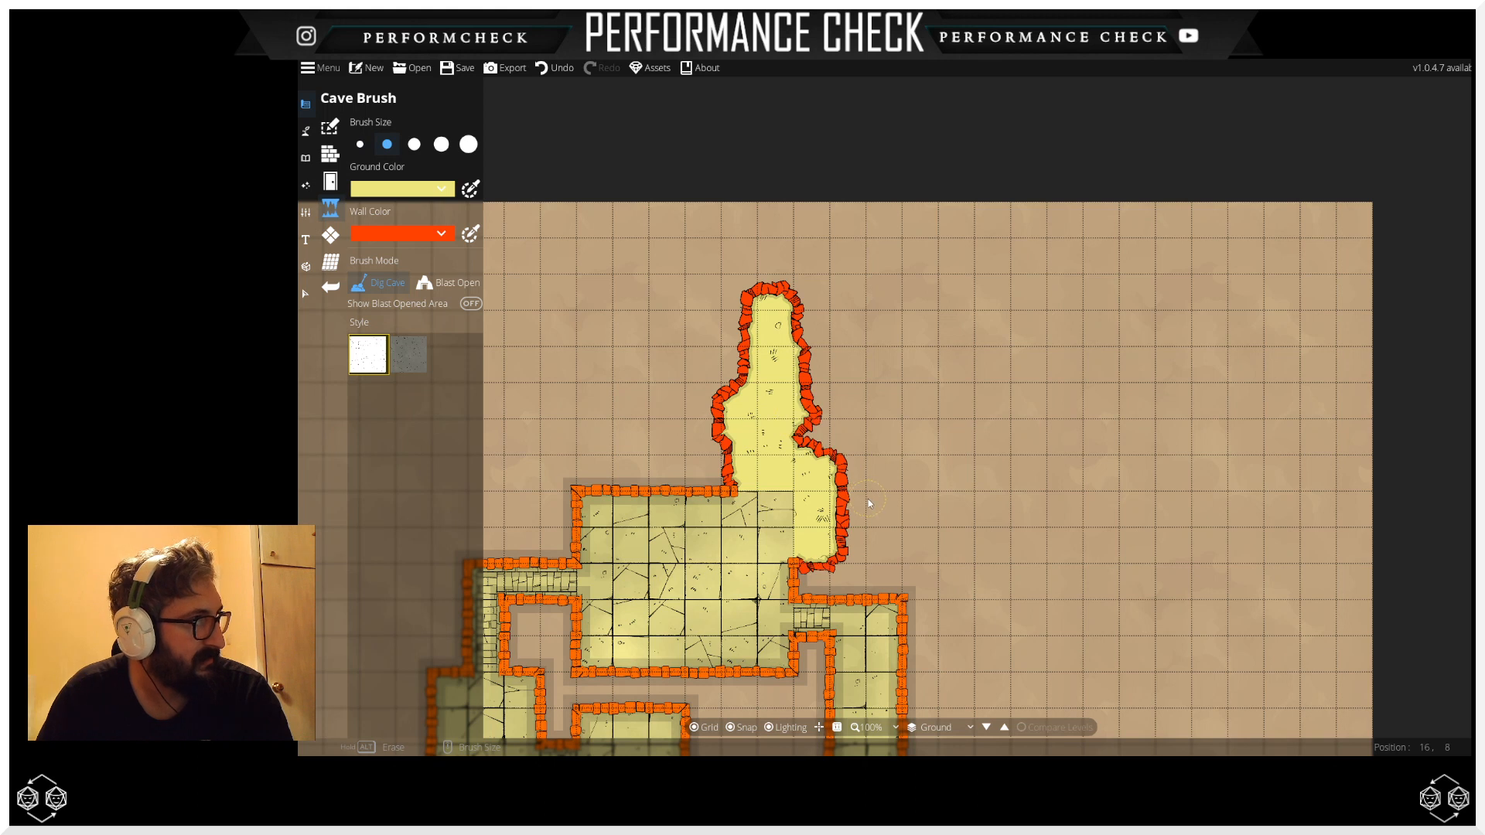
left_click(806, 434, "alt")
left_click(808, 437)
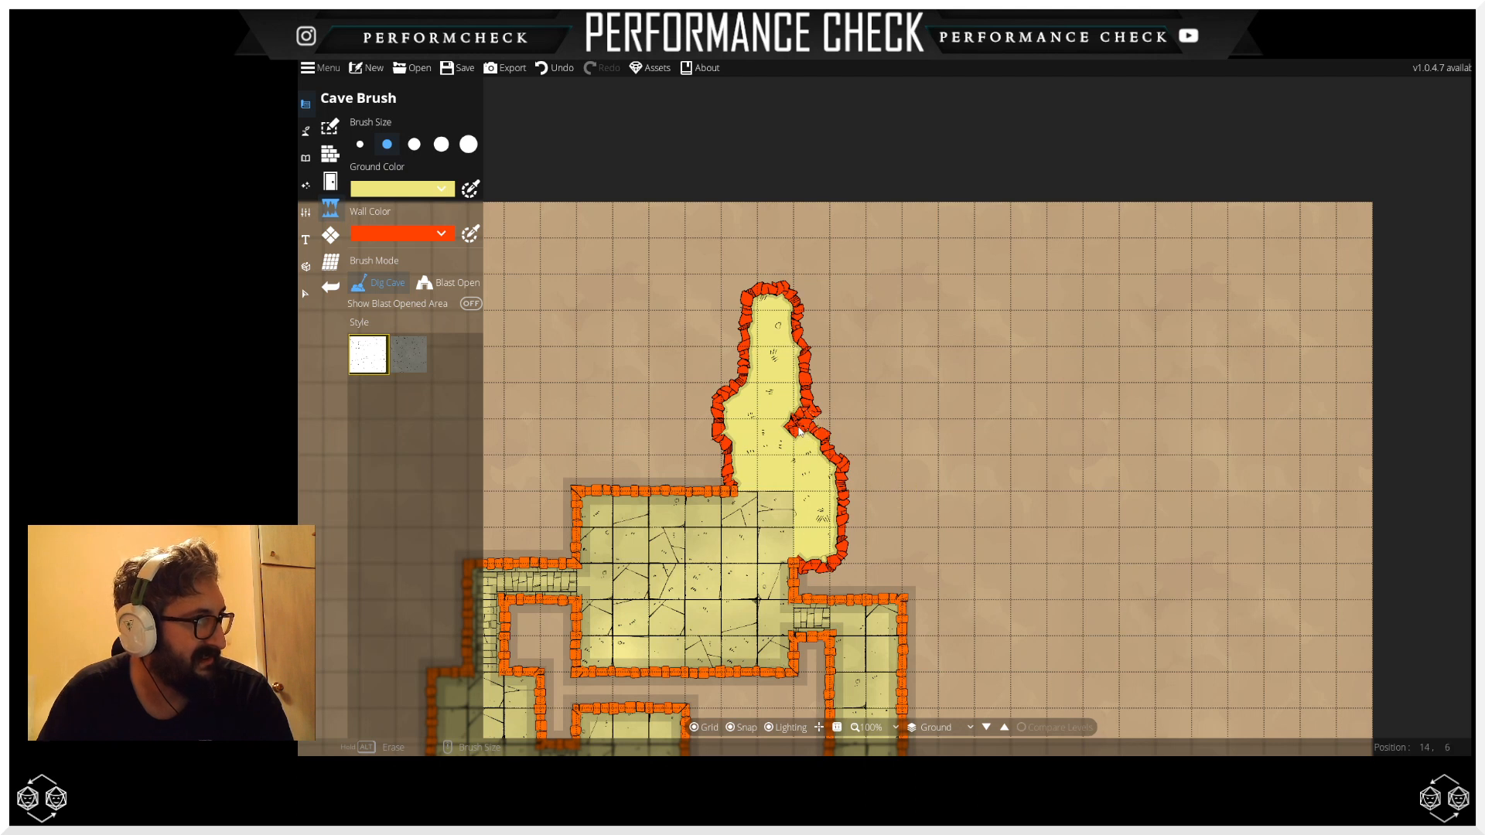
left_click(801, 431)
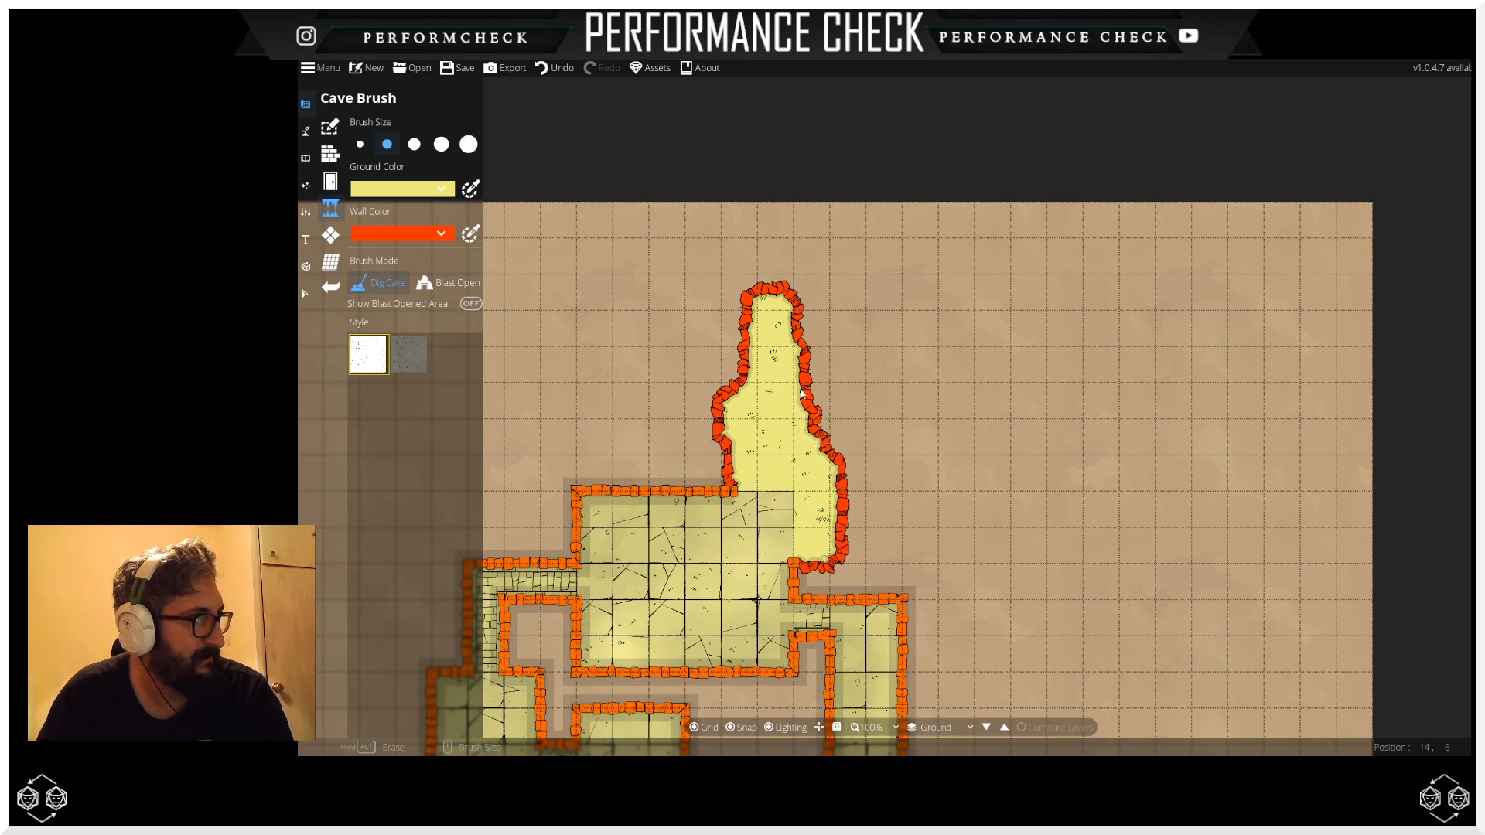
Step: Try digging a cave tunnel about 12 squares east from the northern cave's upper end with the medium brush, and undo the attempts
left_click_drag(812, 325, 820, 394)
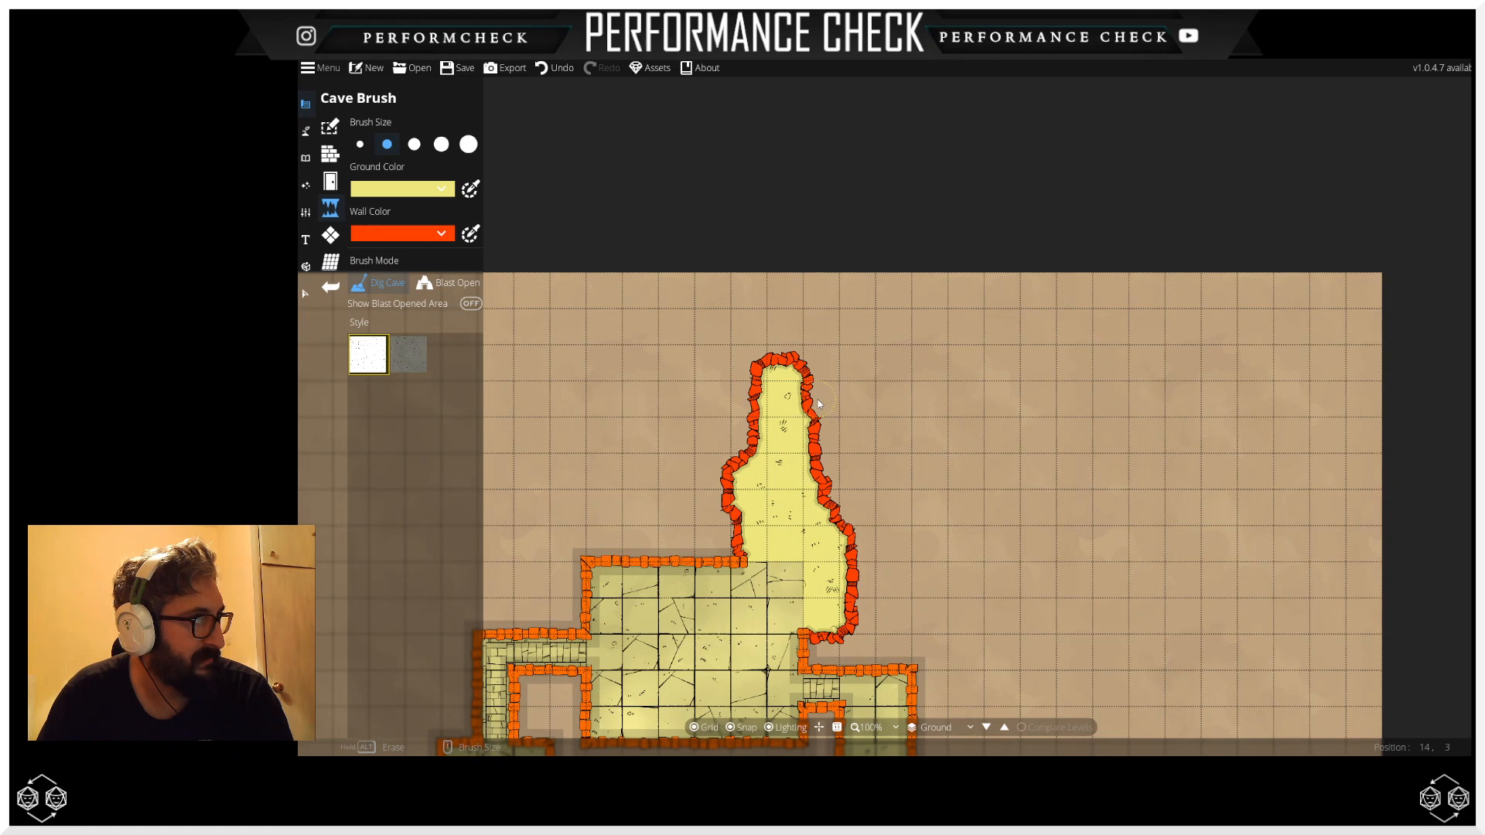
scroll(818, 401, "up", 1)
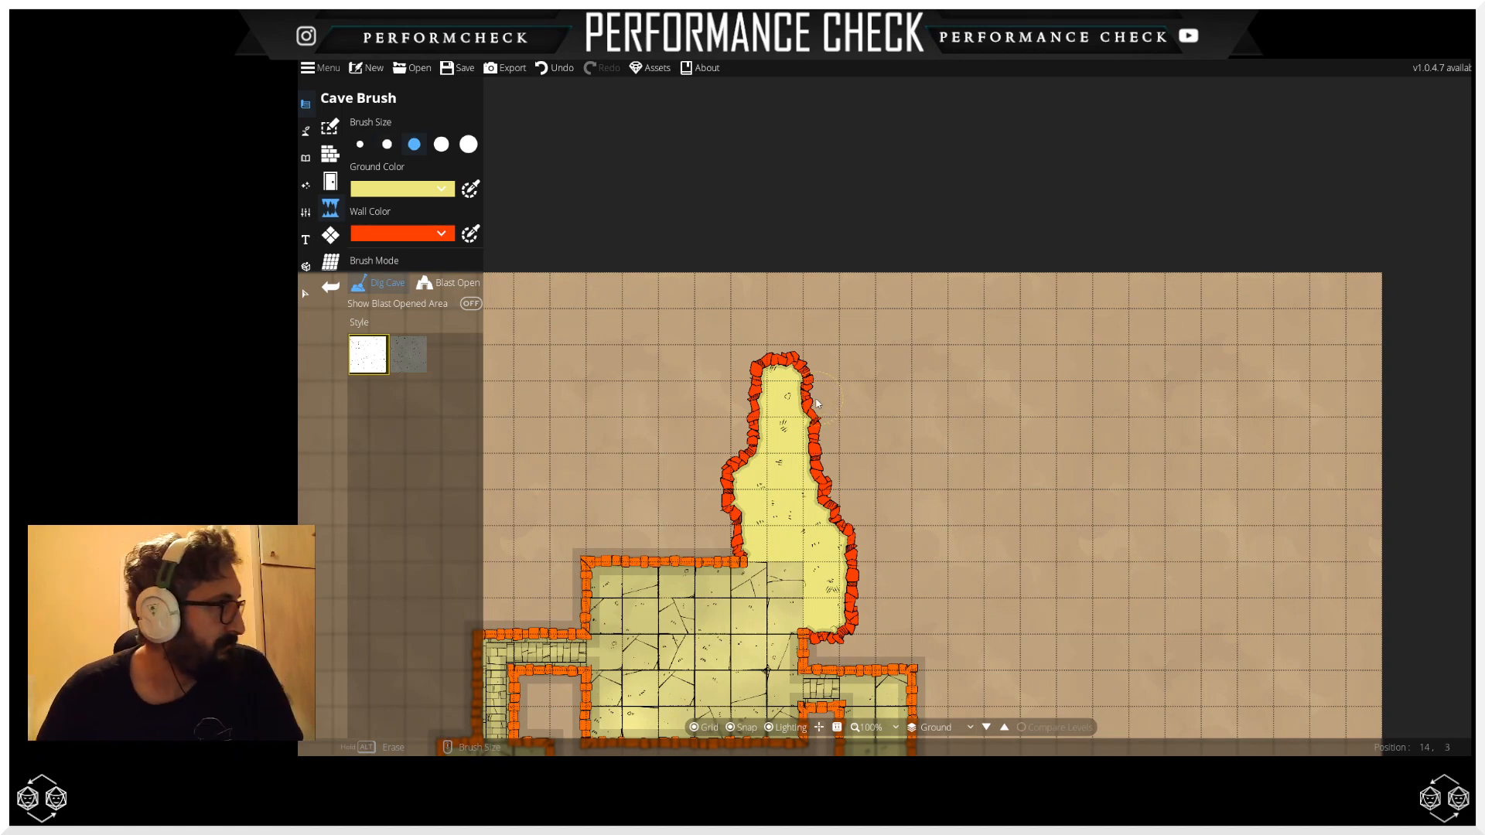
left_click_drag(816, 403, 1245, 407)
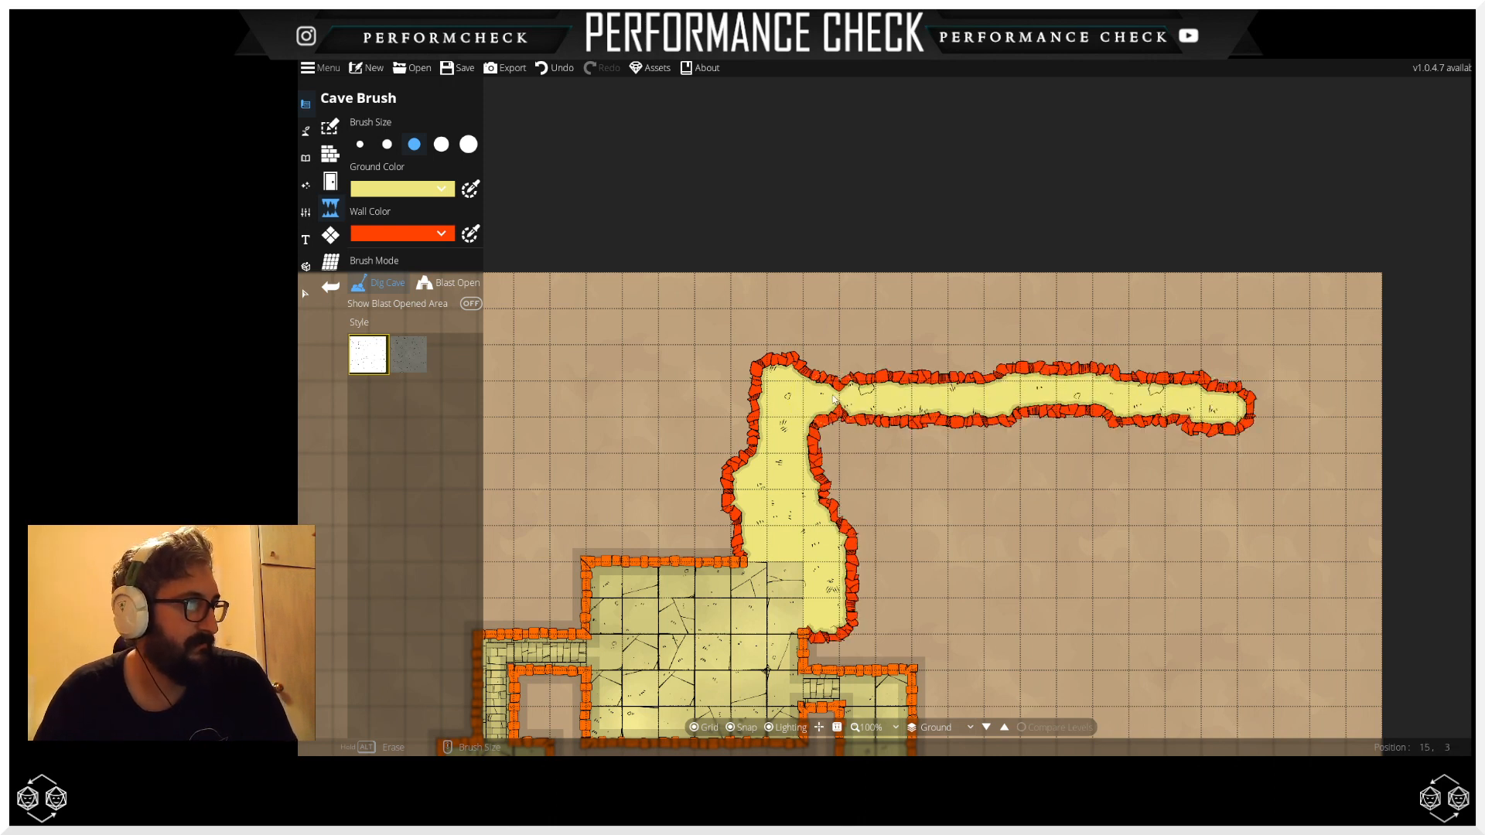
mouse_move(824, 381)
left_mouse_down()
mouse_move(873, 346)
mouse_move(1230, 368)
left_mouse_up()
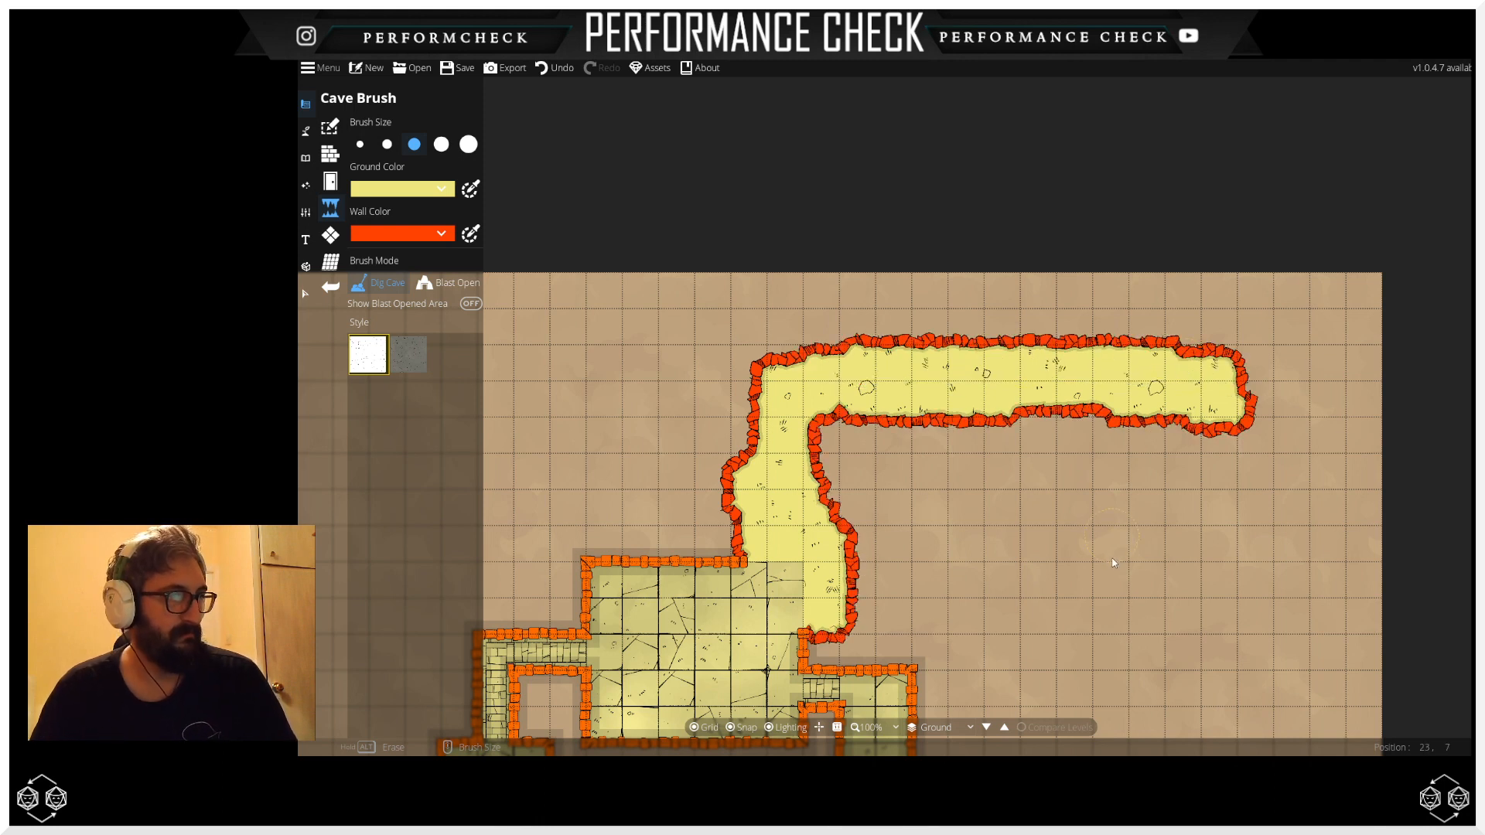
scroll(1102, 429, "down", 2)
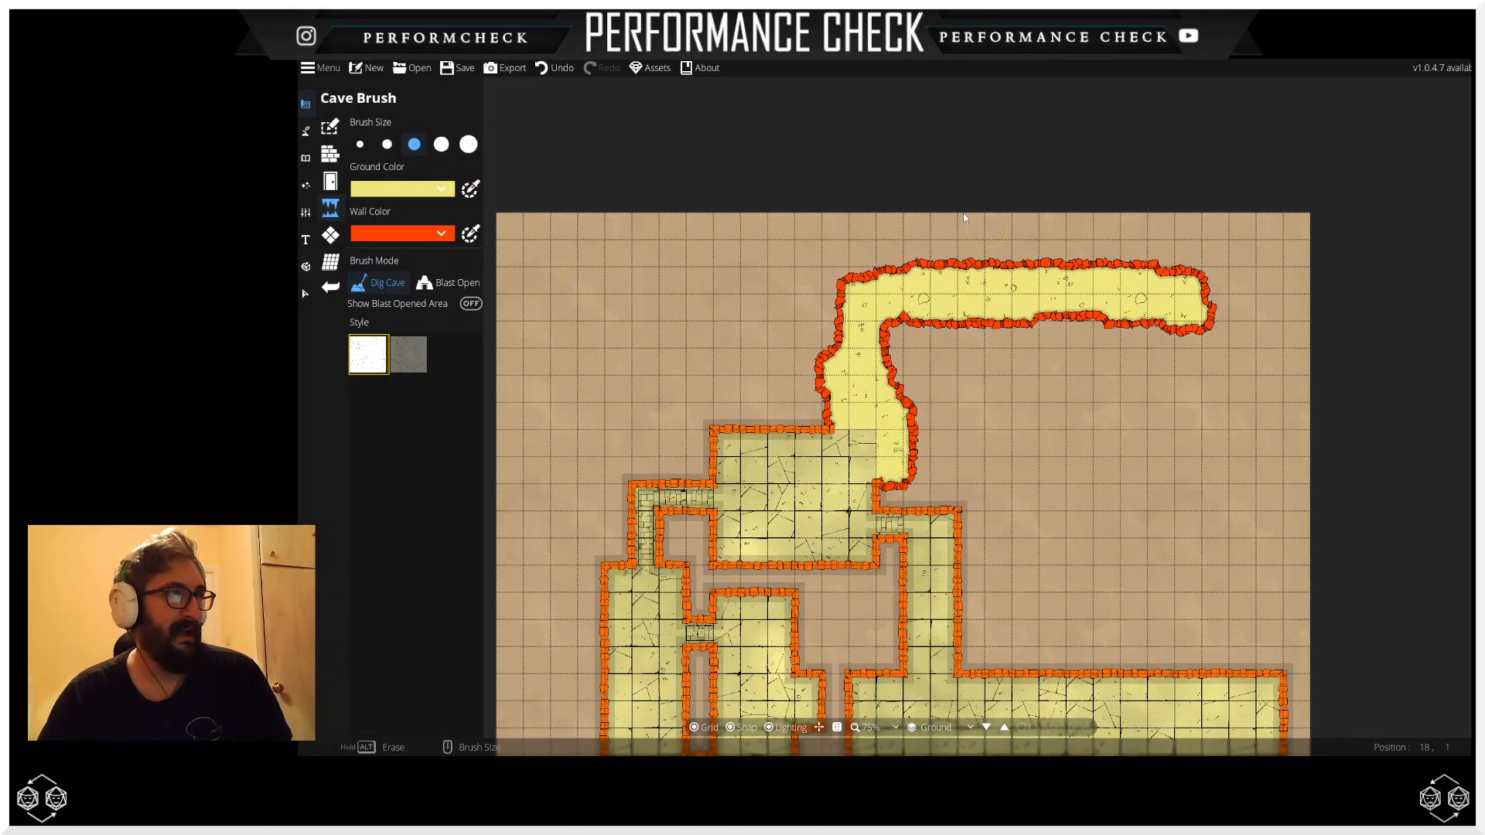
left_click(565, 68)
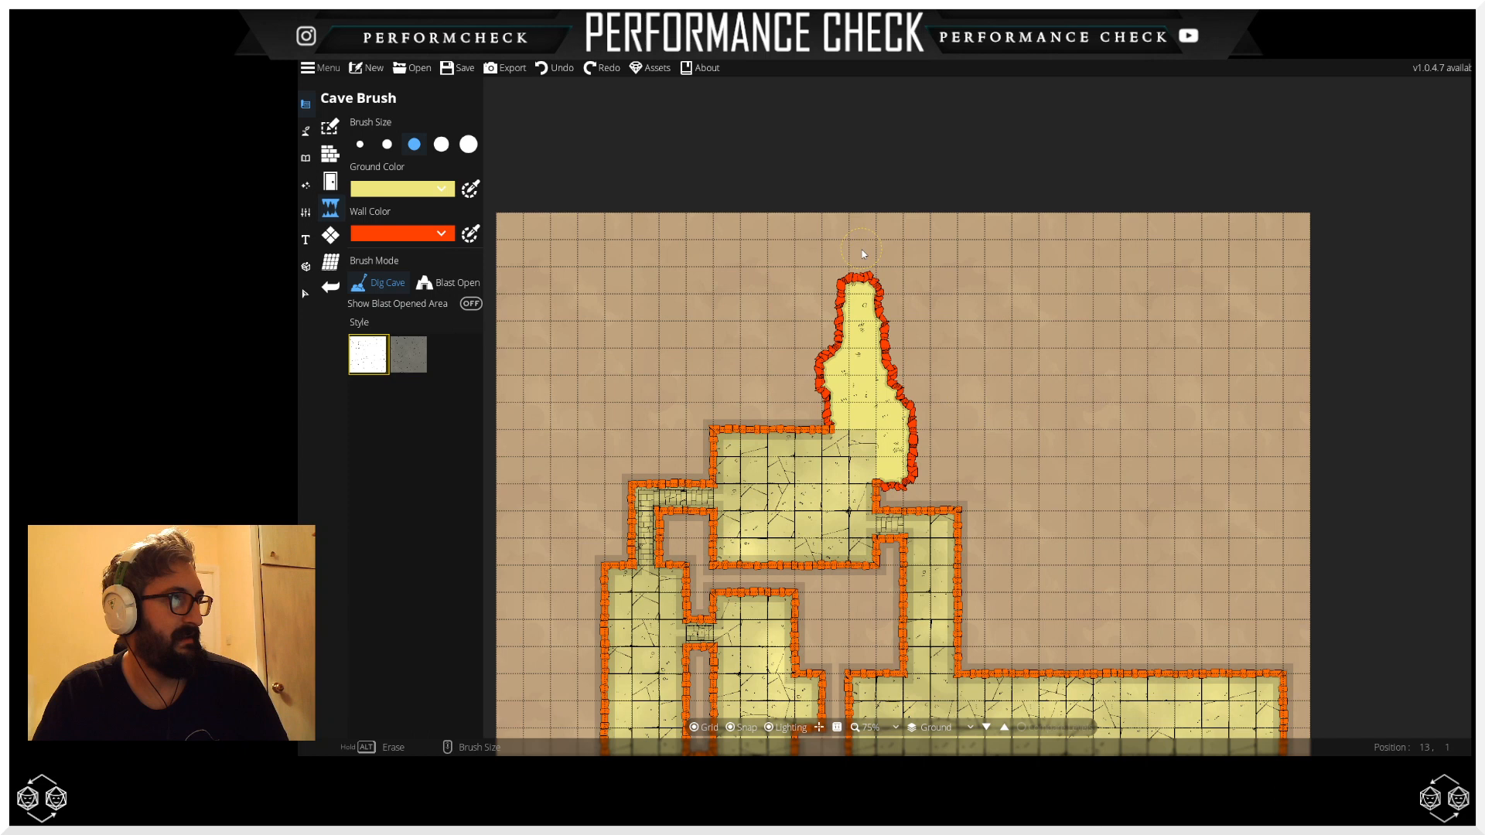
mouse_move(886, 305)
left_mouse_down()
mouse_move(1129, 290)
mouse_move(1145, 309)
left_mouse_up()
left_click(557, 69)
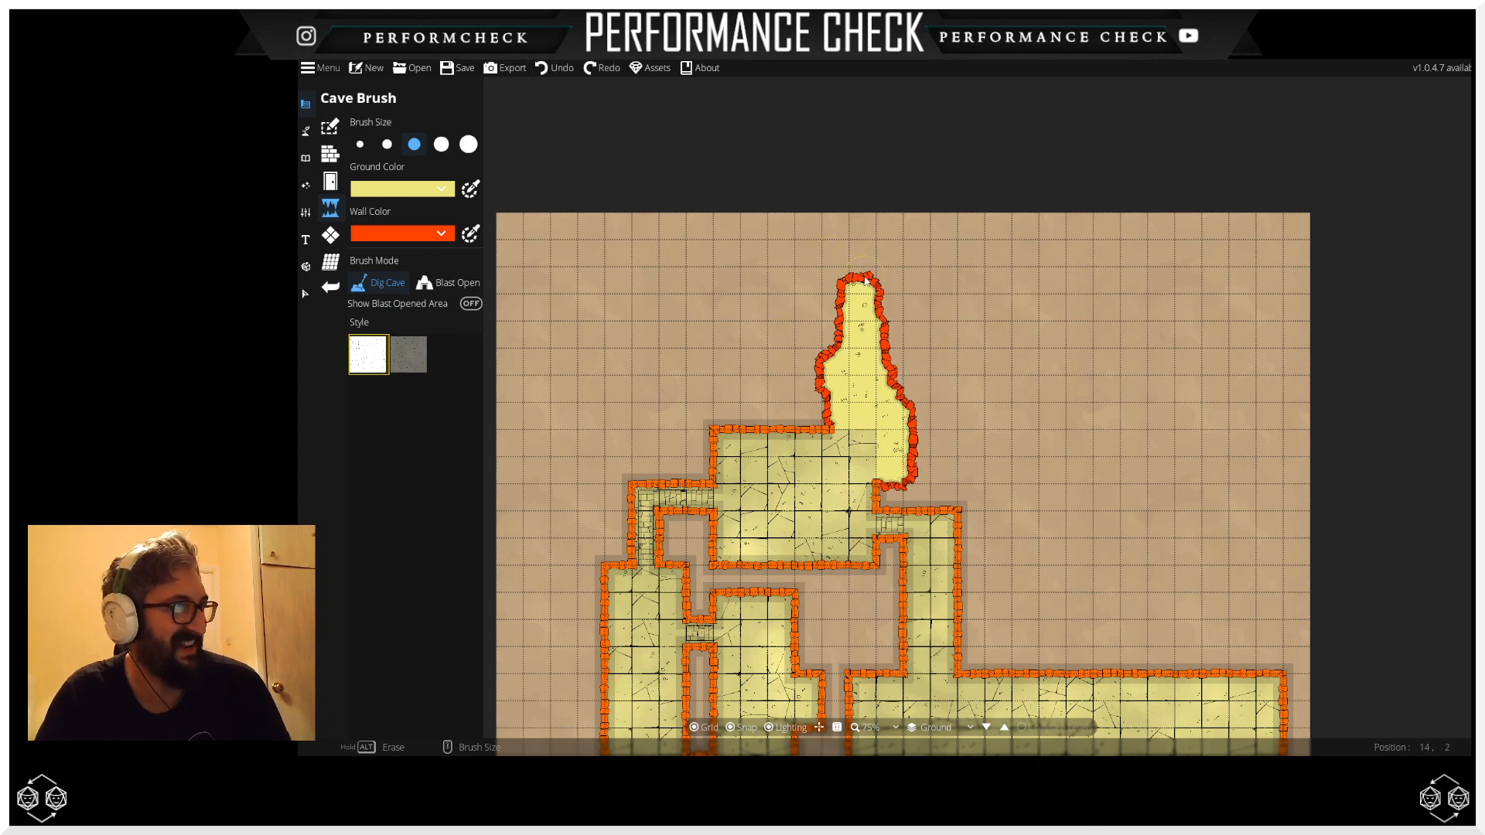
Step: Dig an arching cave tunnel about 11 squares east from the northern cave's tip with the medium brush
mouse_move(904, 265)
left_mouse_down()
mouse_move(979, 249)
mouse_move(1081, 263)
left_mouse_up()
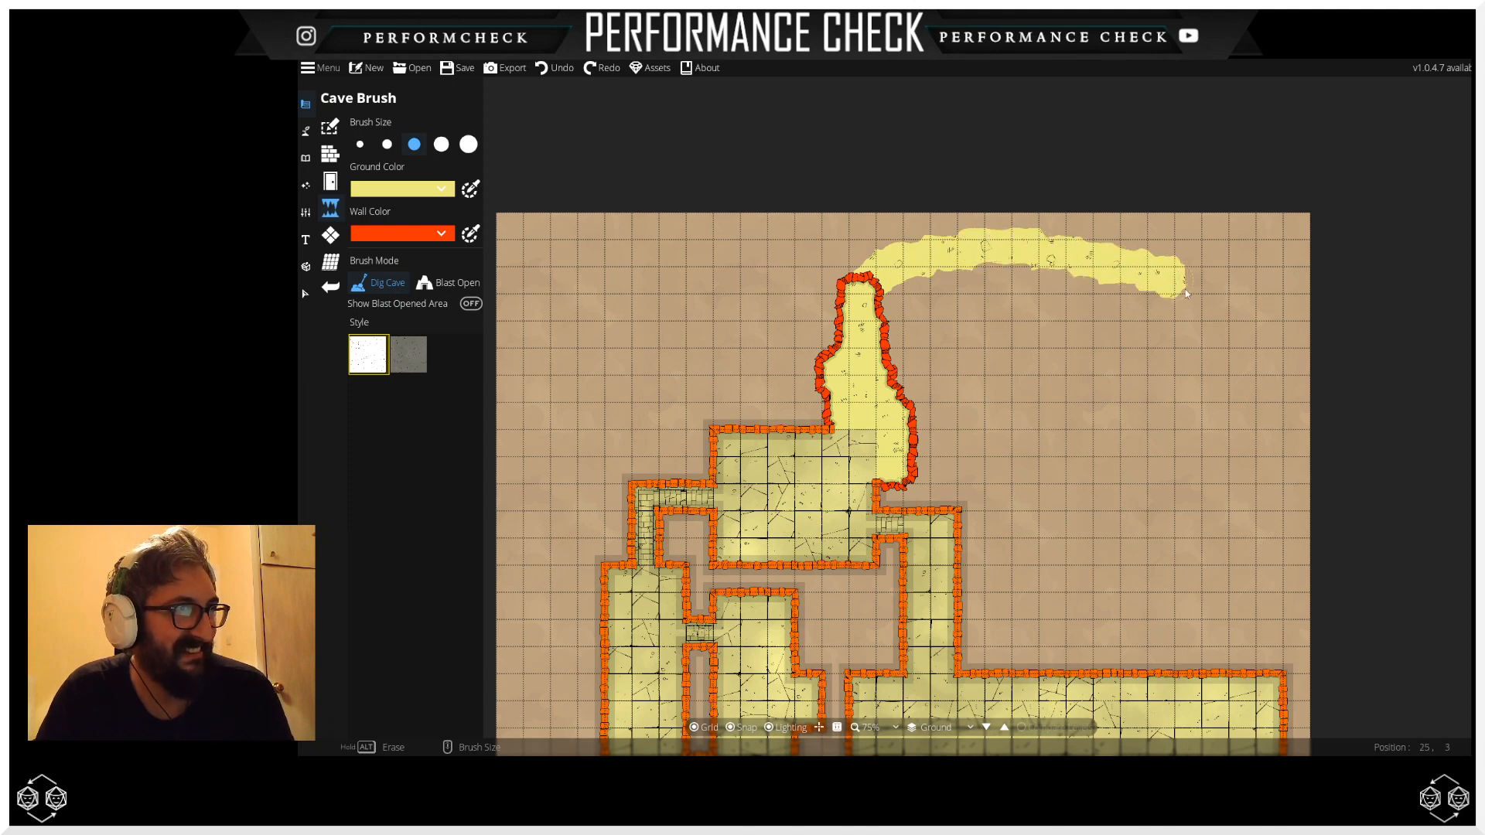
Step: Dig a cave tunnel arching from the northern cave passage down the map's east side, with a widened branch running south from its crest
left_click_drag(1263, 394, 1273, 501)
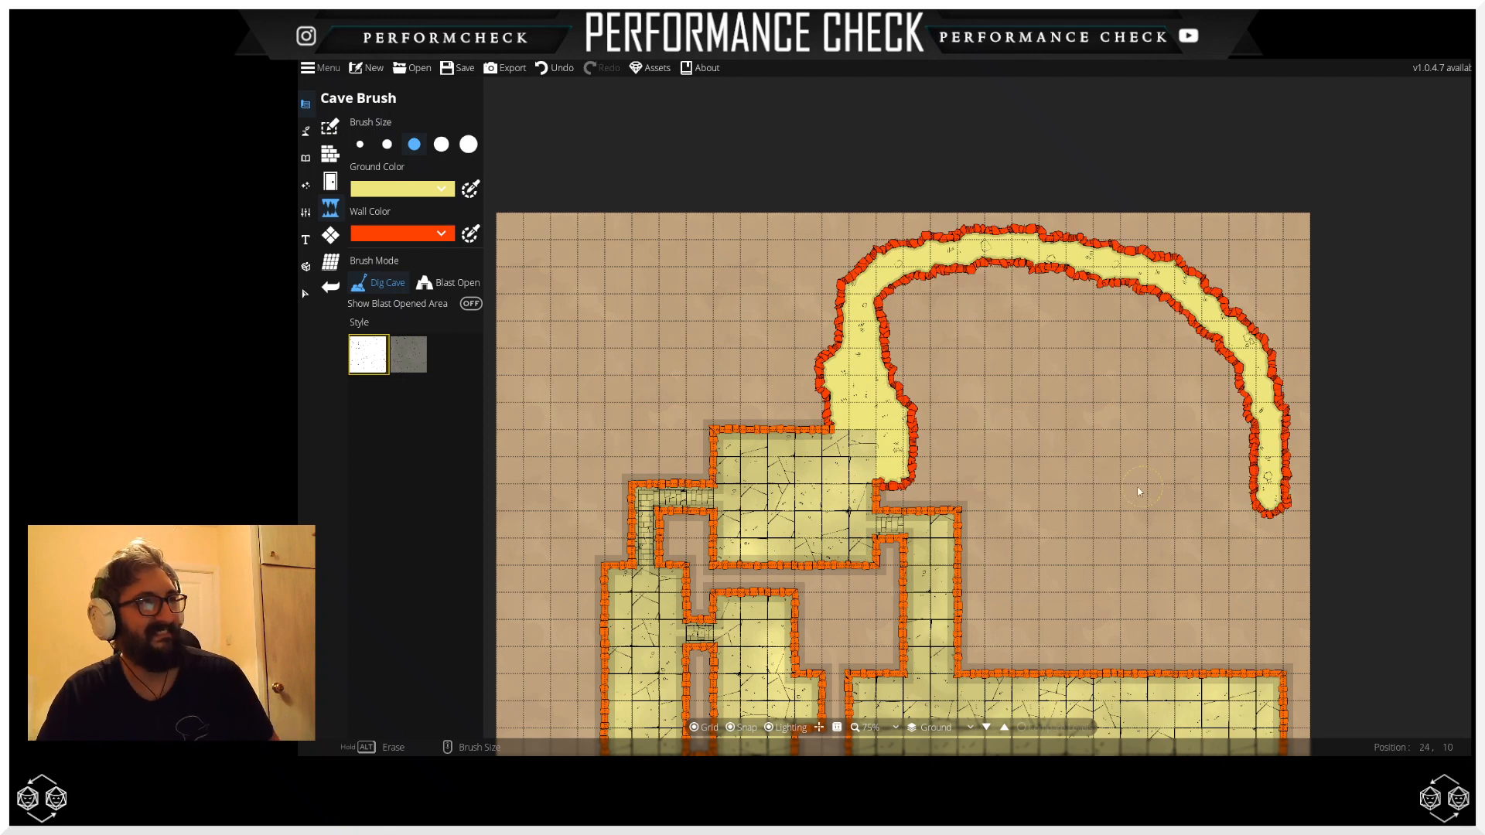
left_click_drag(968, 269, 972, 398)
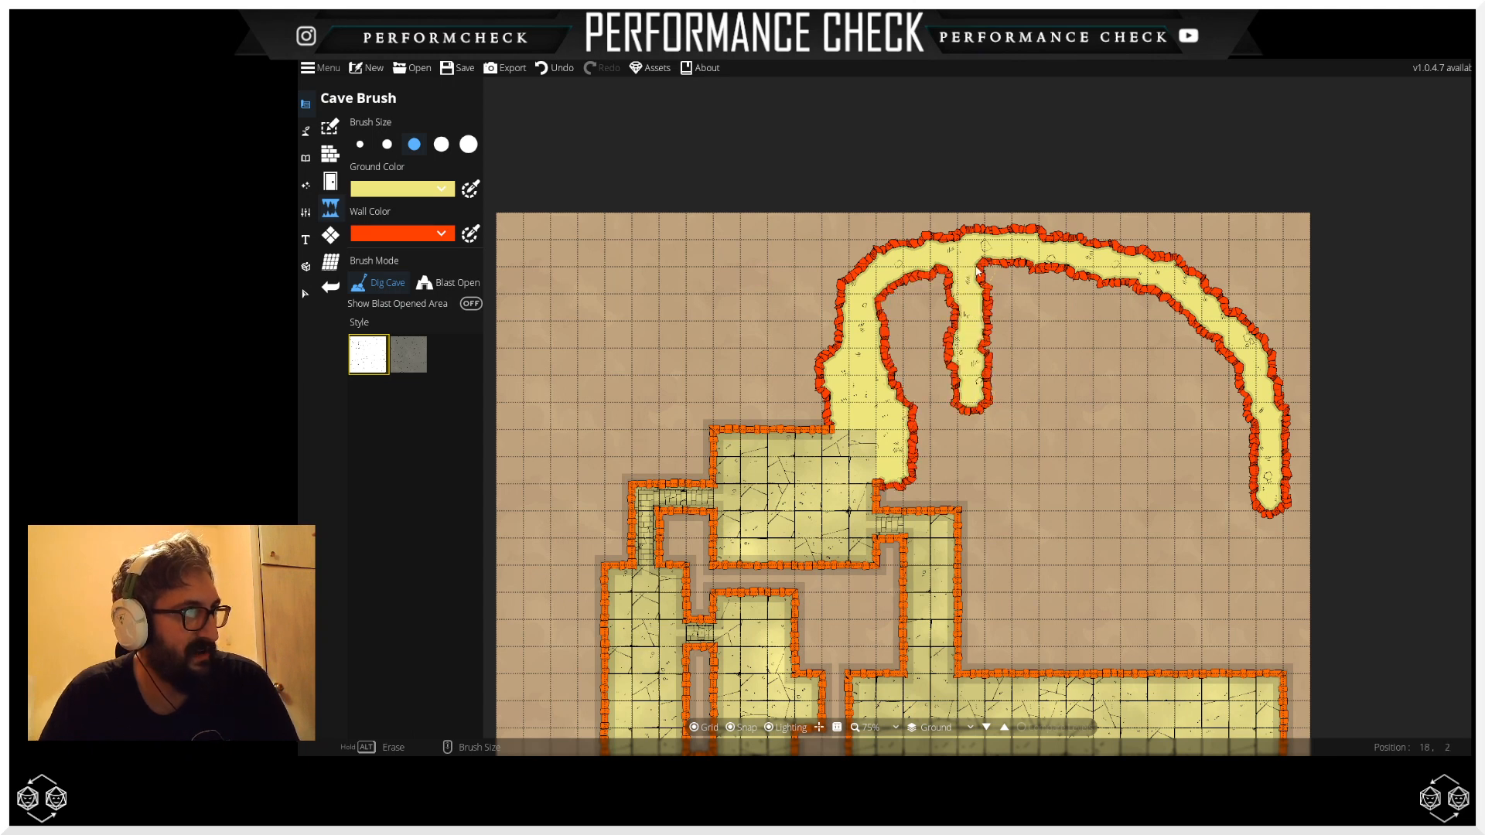
mouse_move(976, 270)
left_mouse_down()
mouse_move(988, 315)
mouse_move(989, 400)
mouse_move(984, 273)
mouse_move(985, 295)
mouse_move(997, 288)
mouse_move(967, 304)
mouse_move(1059, 349)
mouse_move(983, 304)
mouse_move(1011, 400)
left_mouse_up()
Step: Dig a large oval cavern at the eastern end of the arched tunnel using the largest cave brush size
left_click(468, 144)
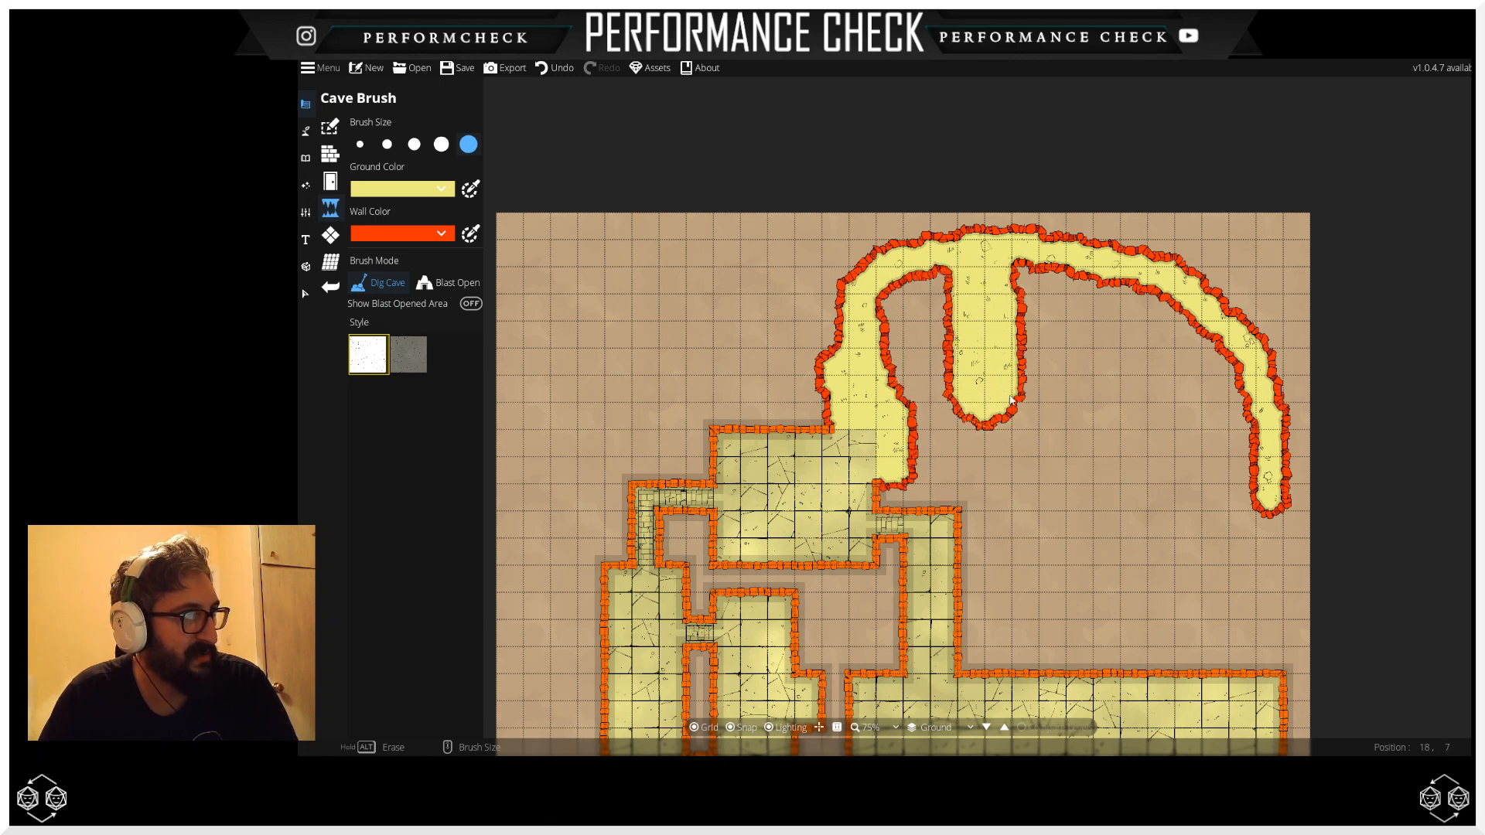
mouse_move(1161, 326)
left_mouse_down()
mouse_move(1119, 381)
mouse_move(1091, 503)
mouse_move(1160, 596)
mouse_move(1221, 549)
mouse_move(1246, 495)
mouse_move(1234, 468)
left_mouse_up()
mouse_move(1187, 515)
left_mouse_down()
mouse_move(1133, 440)
mouse_move(1140, 392)
mouse_move(1178, 329)
mouse_move(1190, 361)
mouse_move(1161, 430)
mouse_move(1178, 465)
mouse_move(1176, 368)
mouse_move(1213, 371)
mouse_move(1236, 431)
mouse_move(1174, 532)
left_mouse_up()
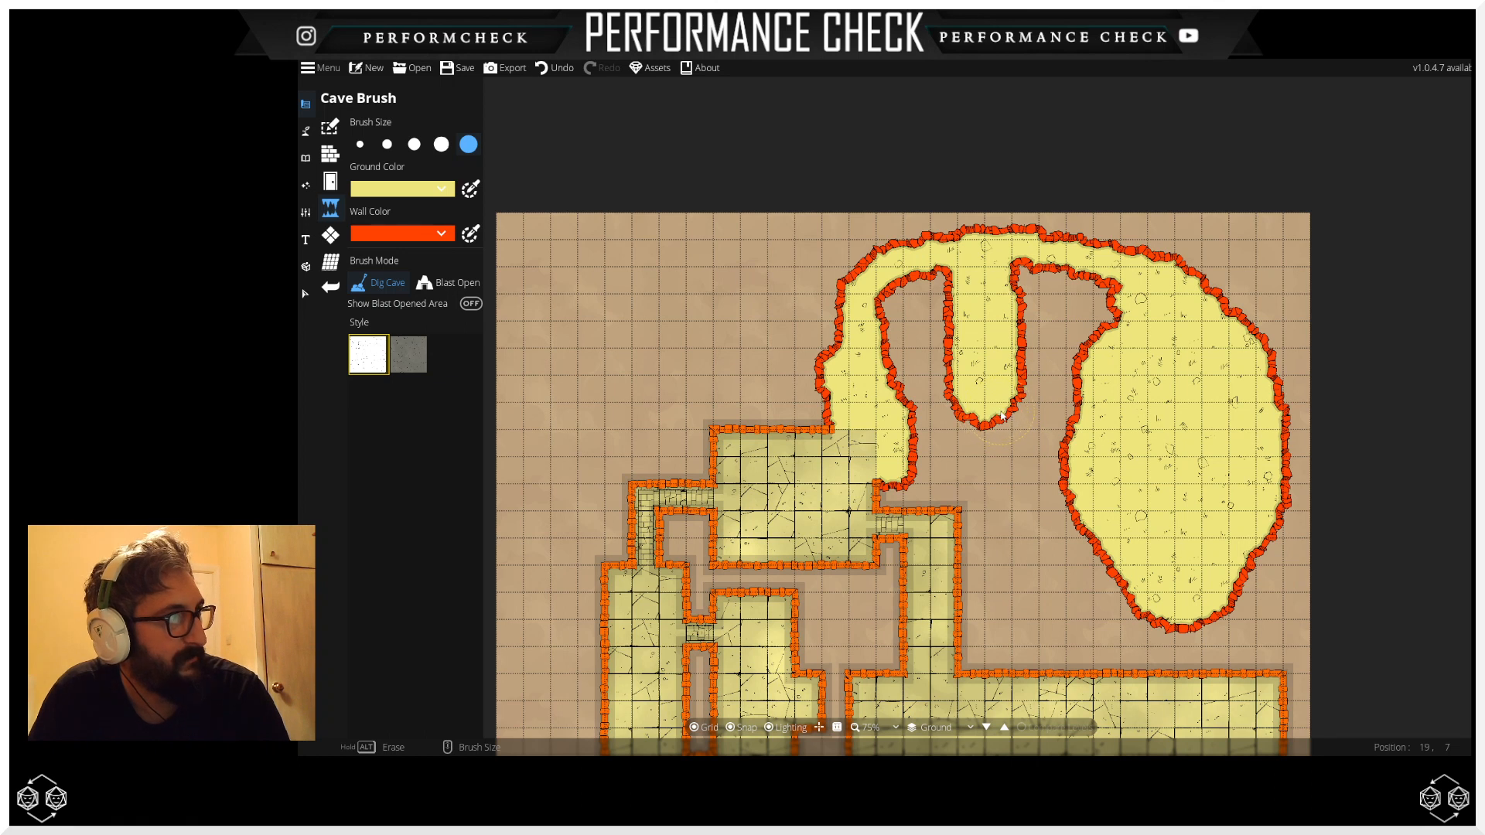
Step: Extend the central branch southward, then erase its lower end to leave a short stub below the arched tunnel
left_click_drag(988, 413, 1000, 486)
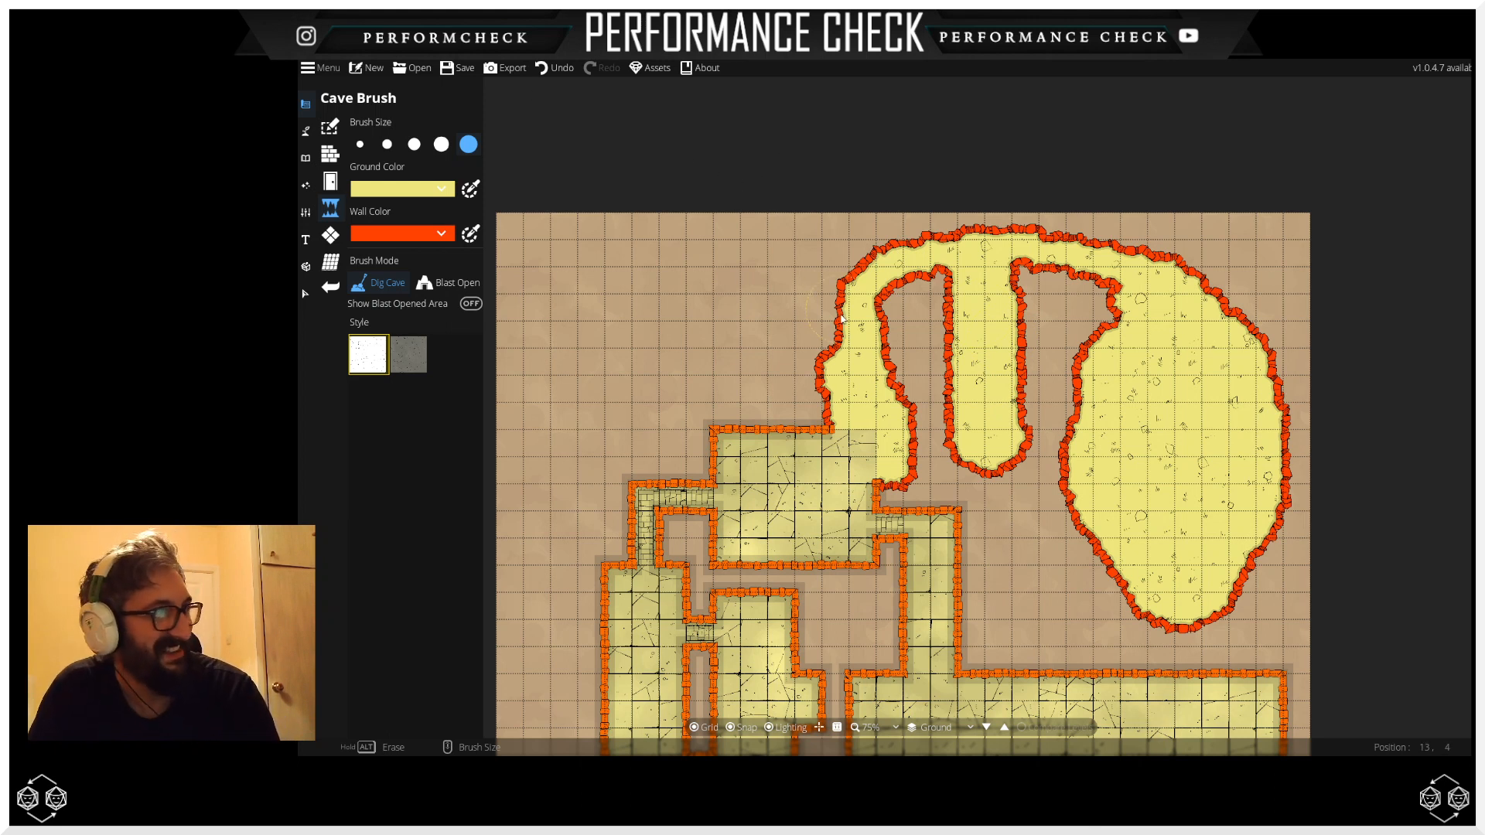
left_click_drag(1009, 466, 994, 375)
mouse_move(981, 466)
left_mouse_down()
mouse_move(965, 404)
mouse_move(976, 437)
left_mouse_up()
Step: Add a small rock pillar inside the short central branch by erasing with the second-smallest cave brush size
scroll(986, 420, "up", 2)
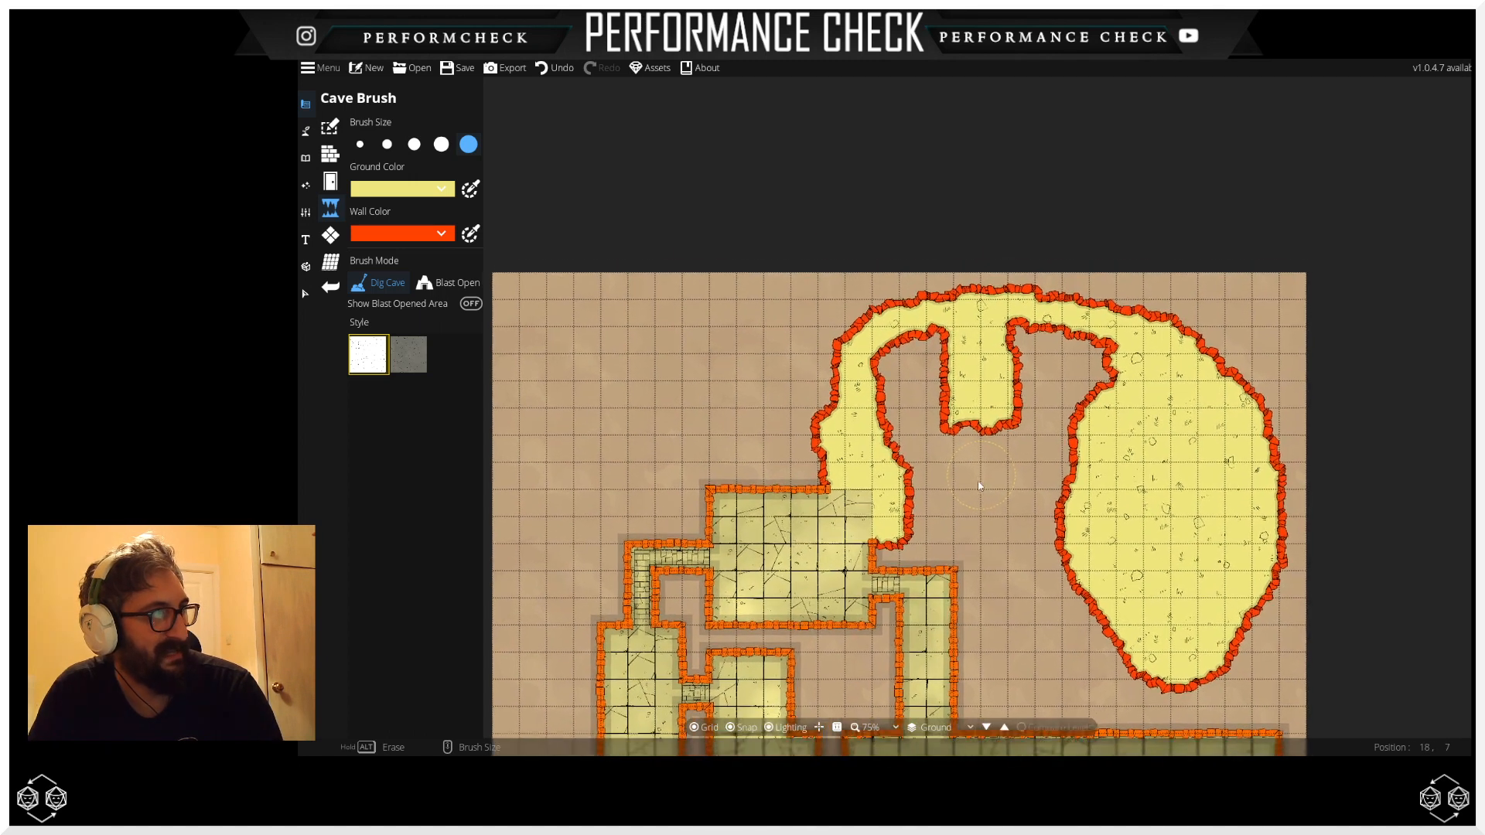
scroll(976, 395, "down", 4)
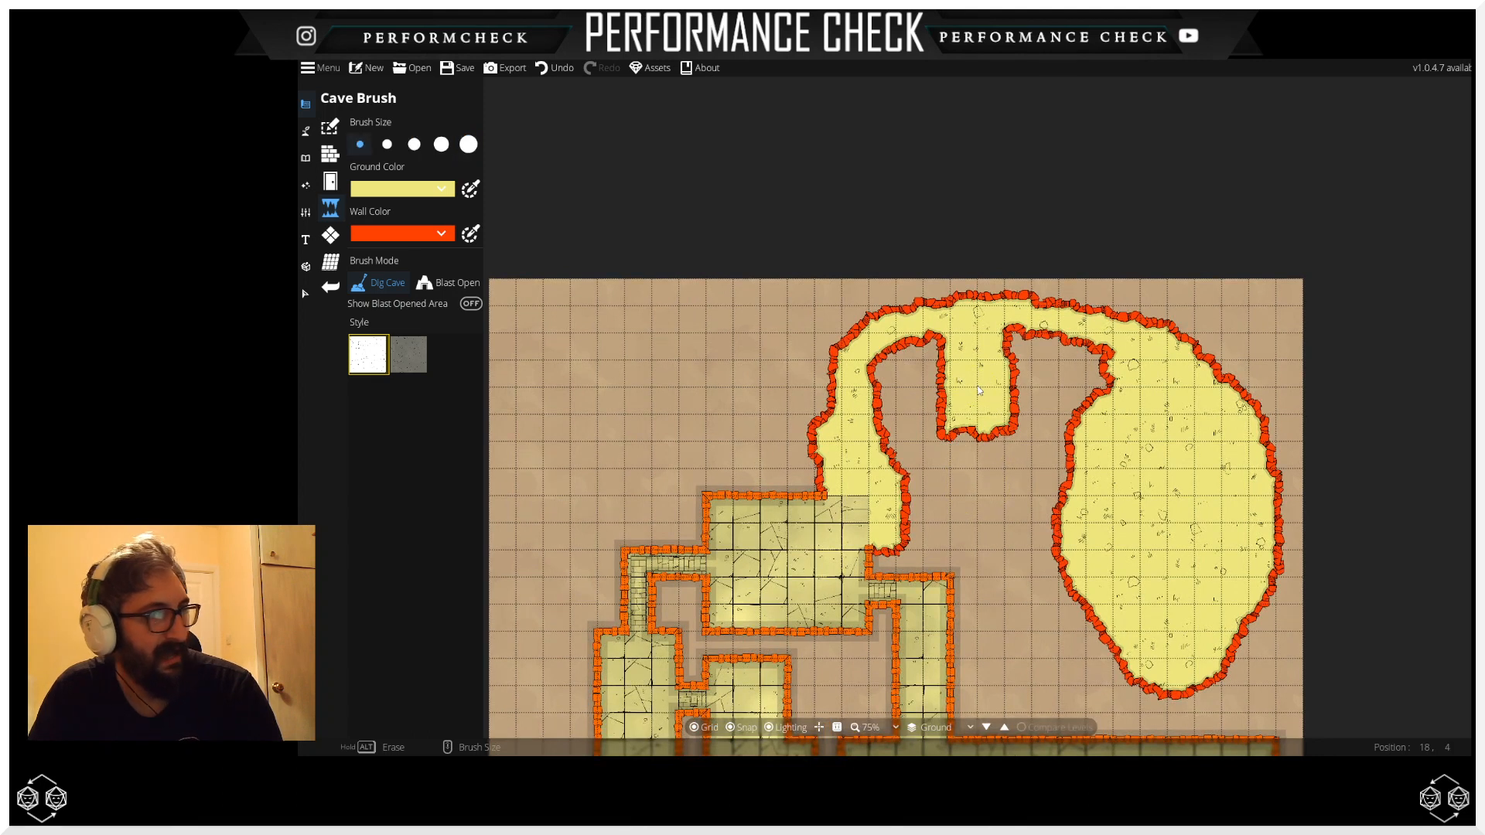
scroll(980, 391, "up", 1)
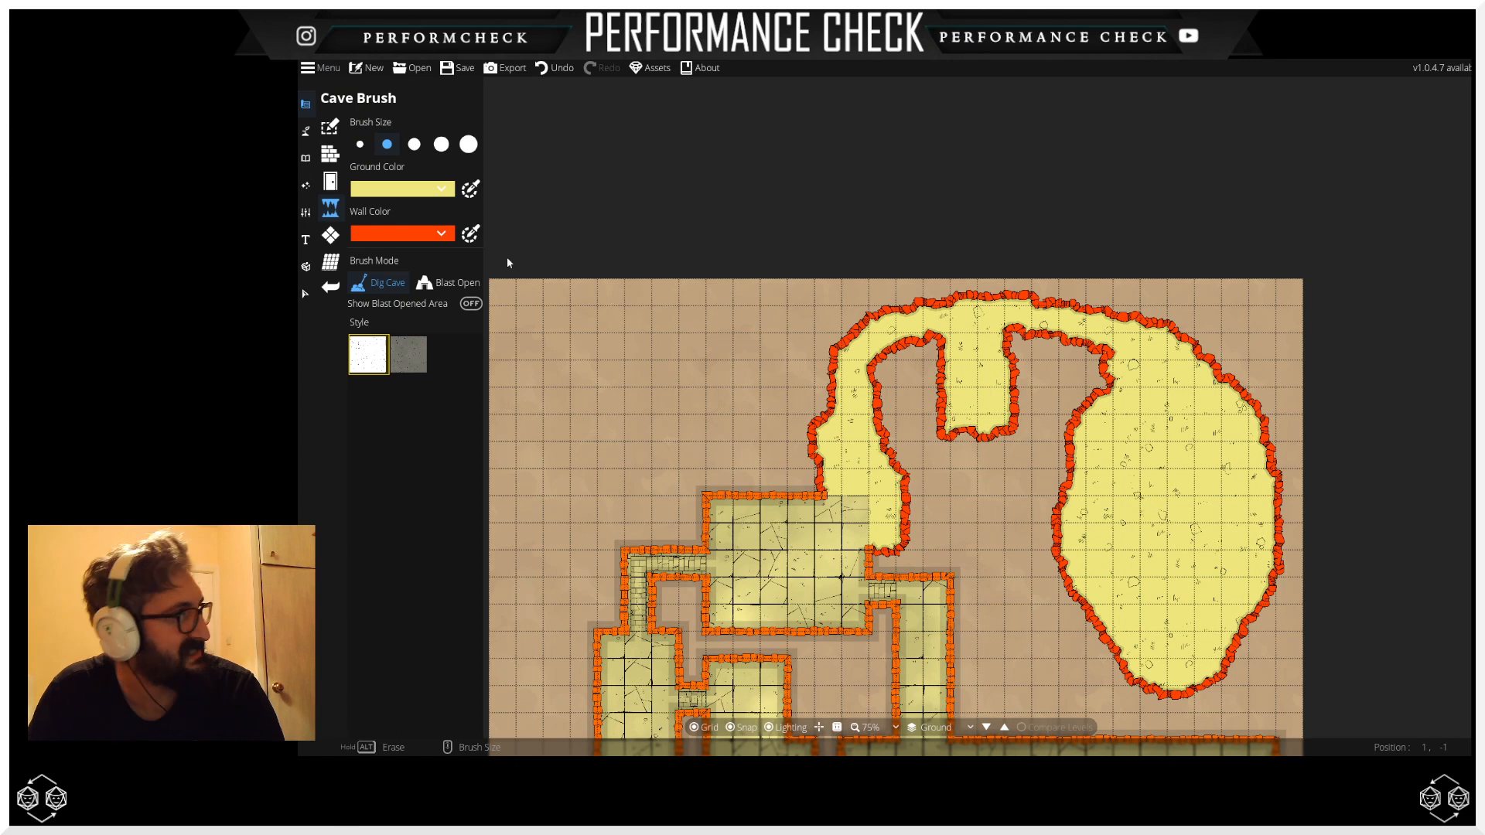
left_click(974, 374)
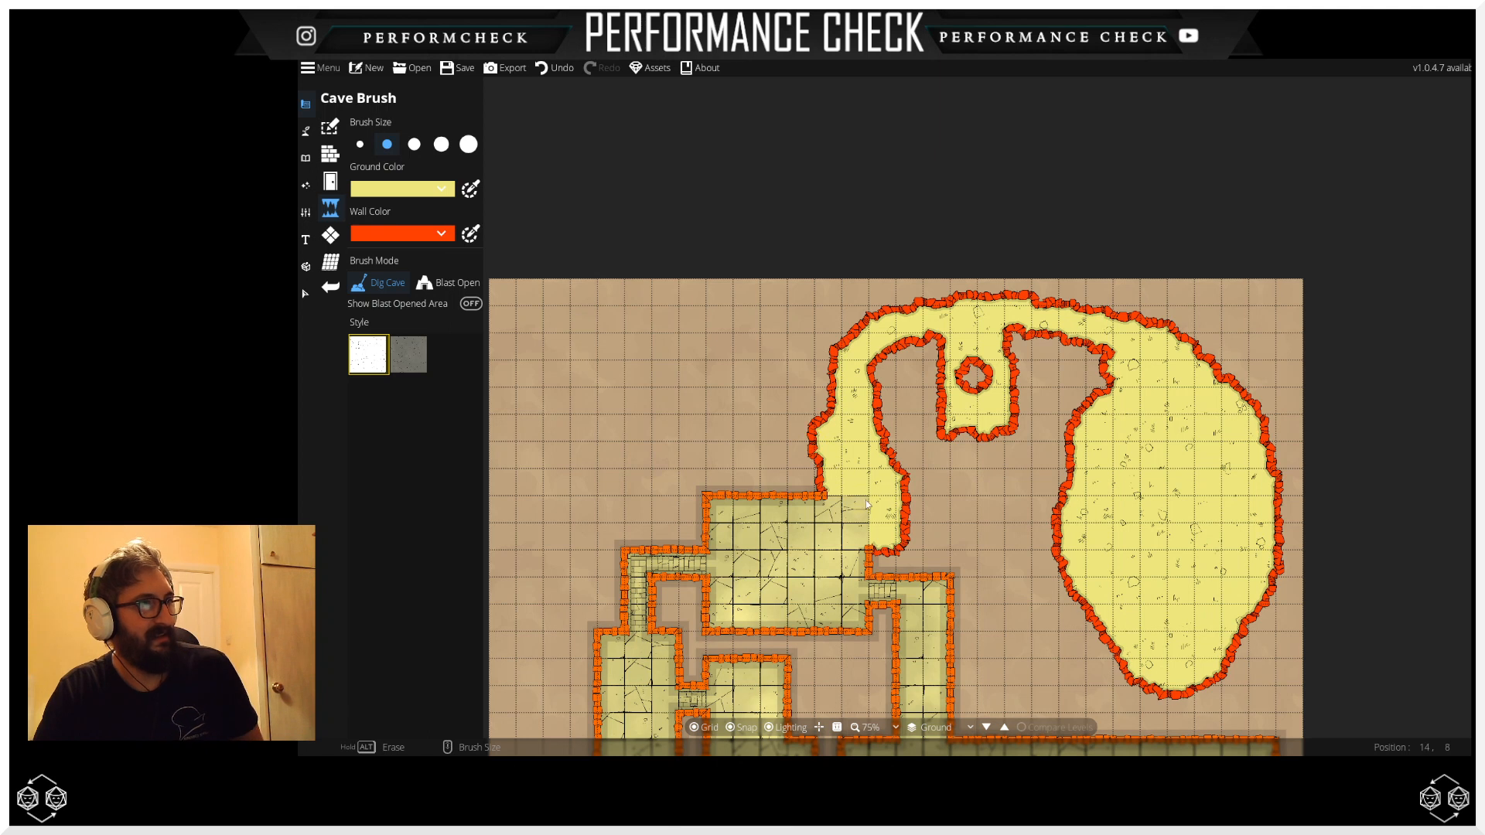
Step: Dig out the west and south sides of the central branch to form a wider chamber around the pillar
left_click_drag(966, 493, 926, 498)
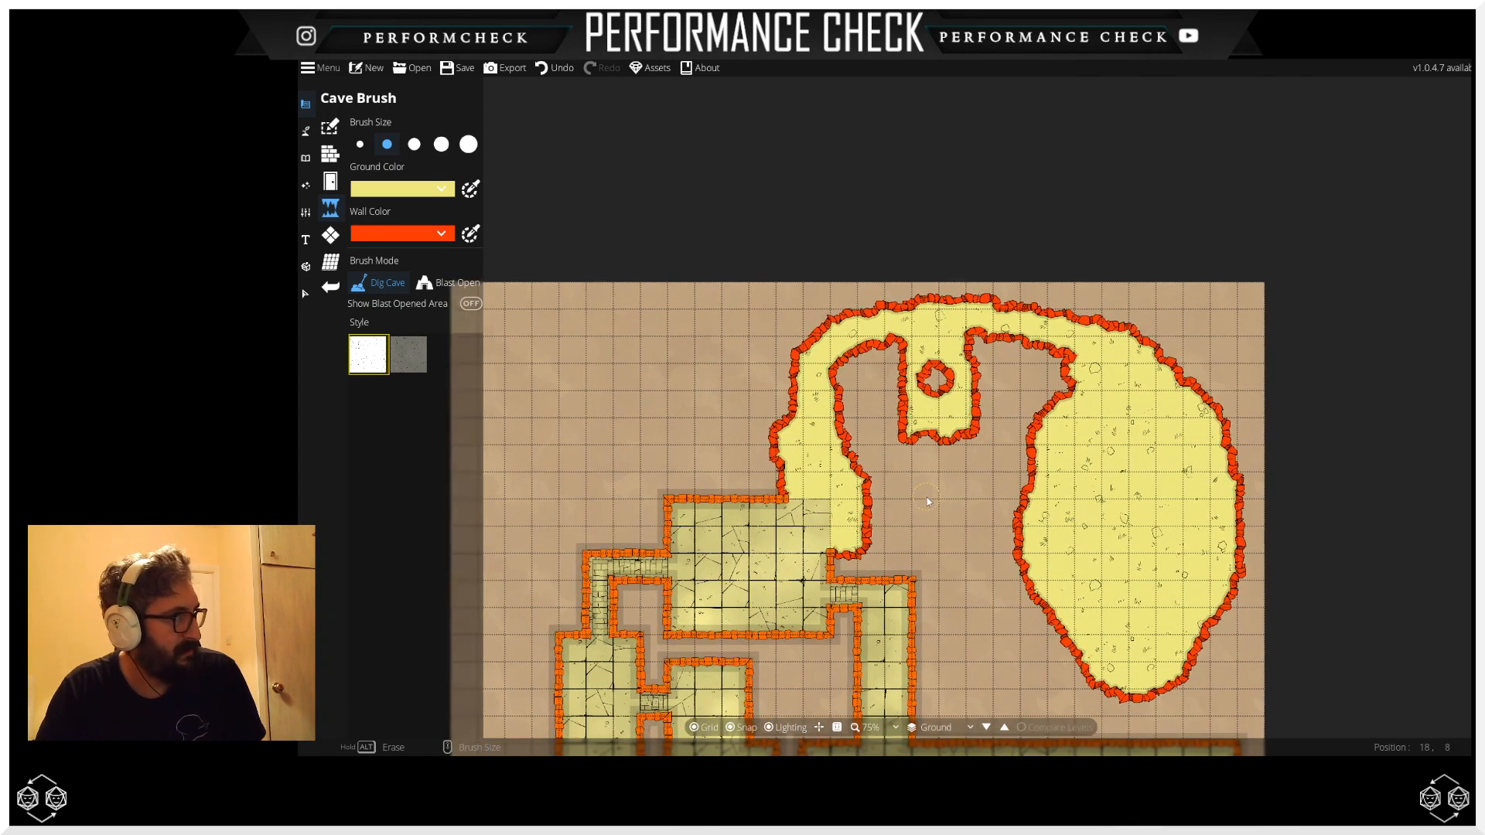
left_click_drag(898, 365, 893, 437)
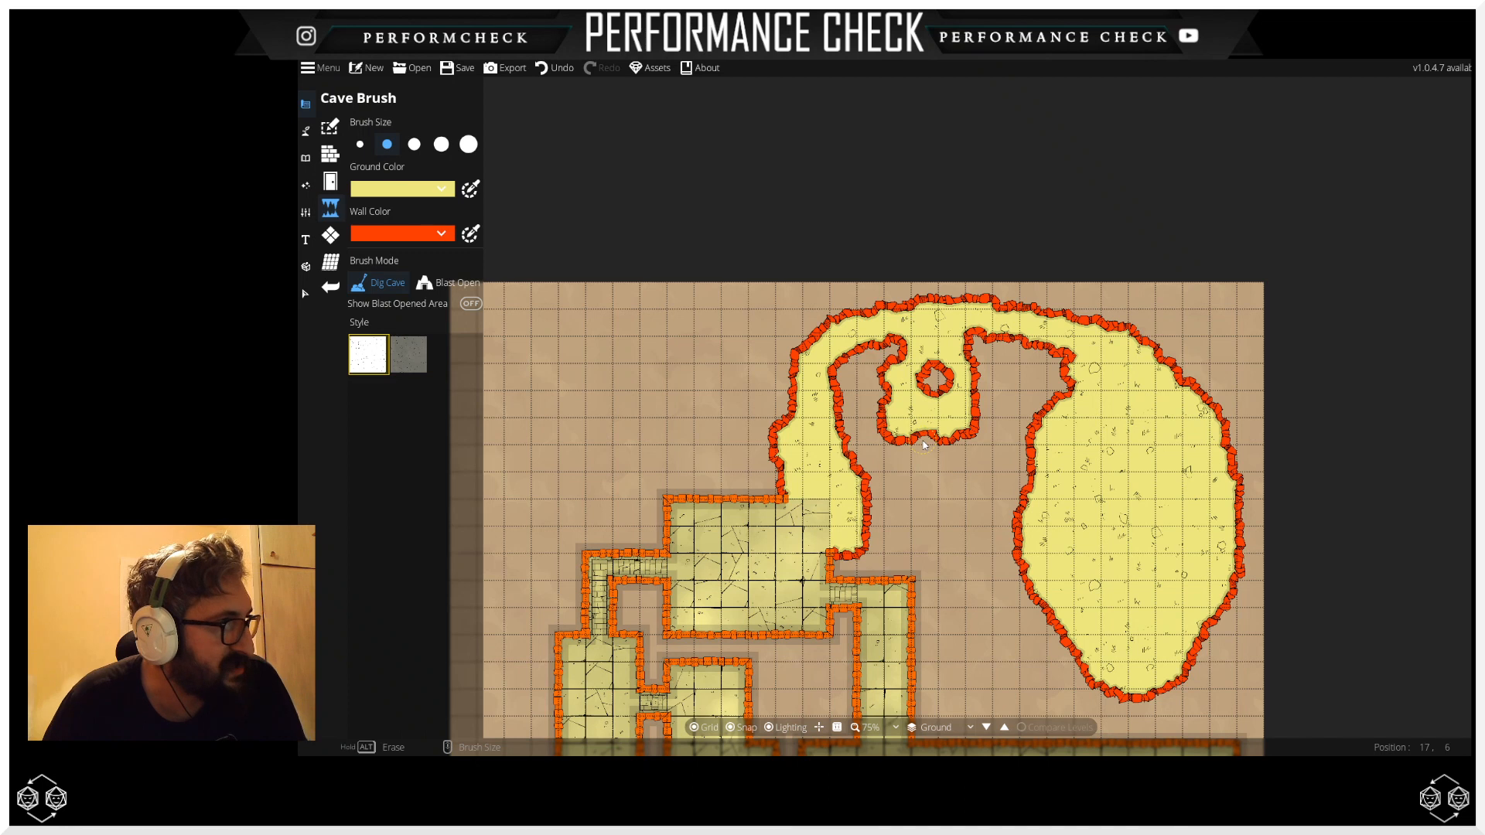
left_click_drag(888, 439, 974, 435)
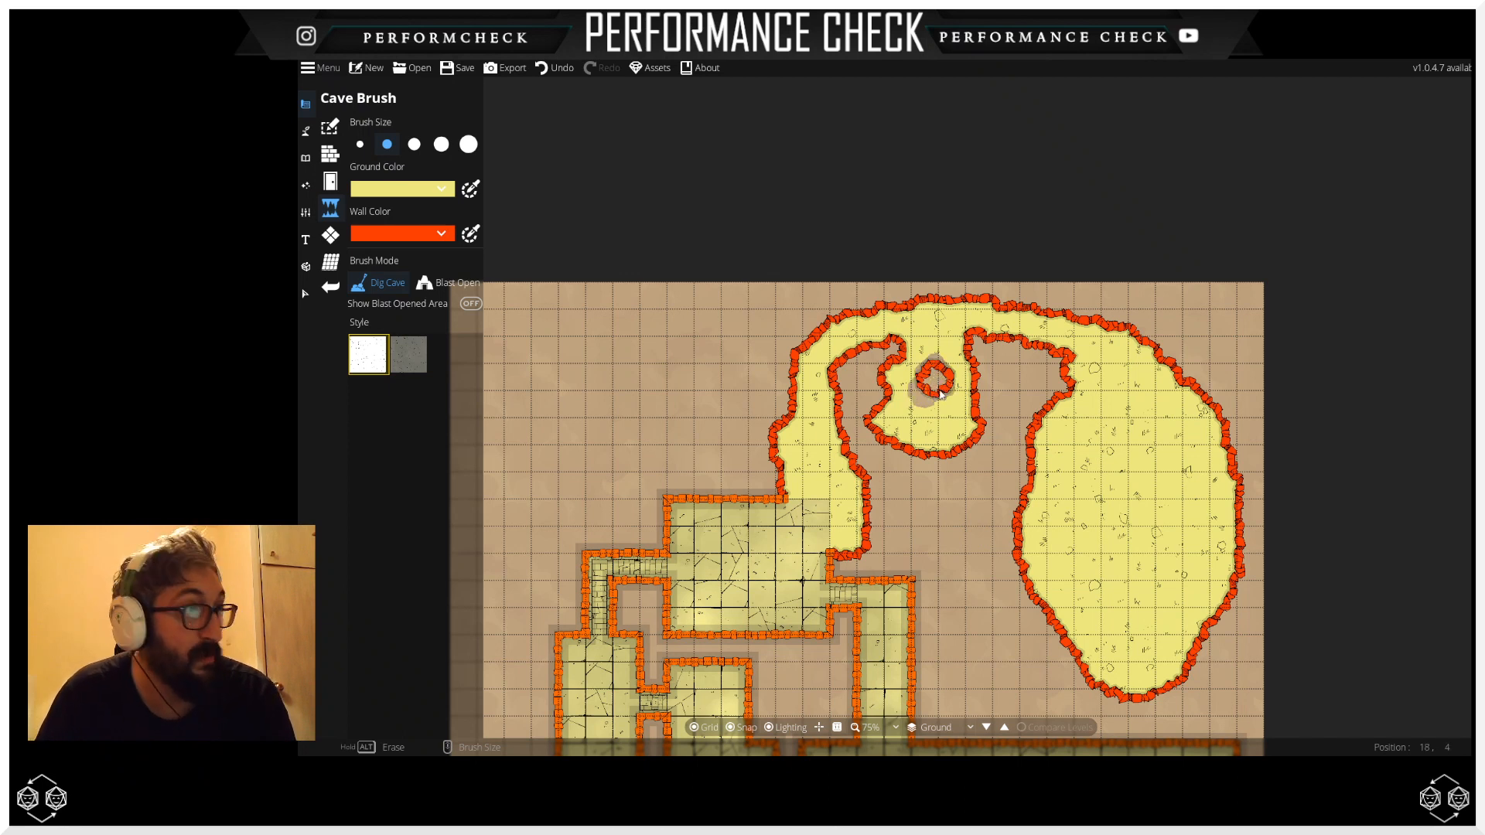
Step: Clear the small pillar and place a larger one in the middle of the chamber using the medium cave brush size
left_click_drag(940, 390, 939, 392)
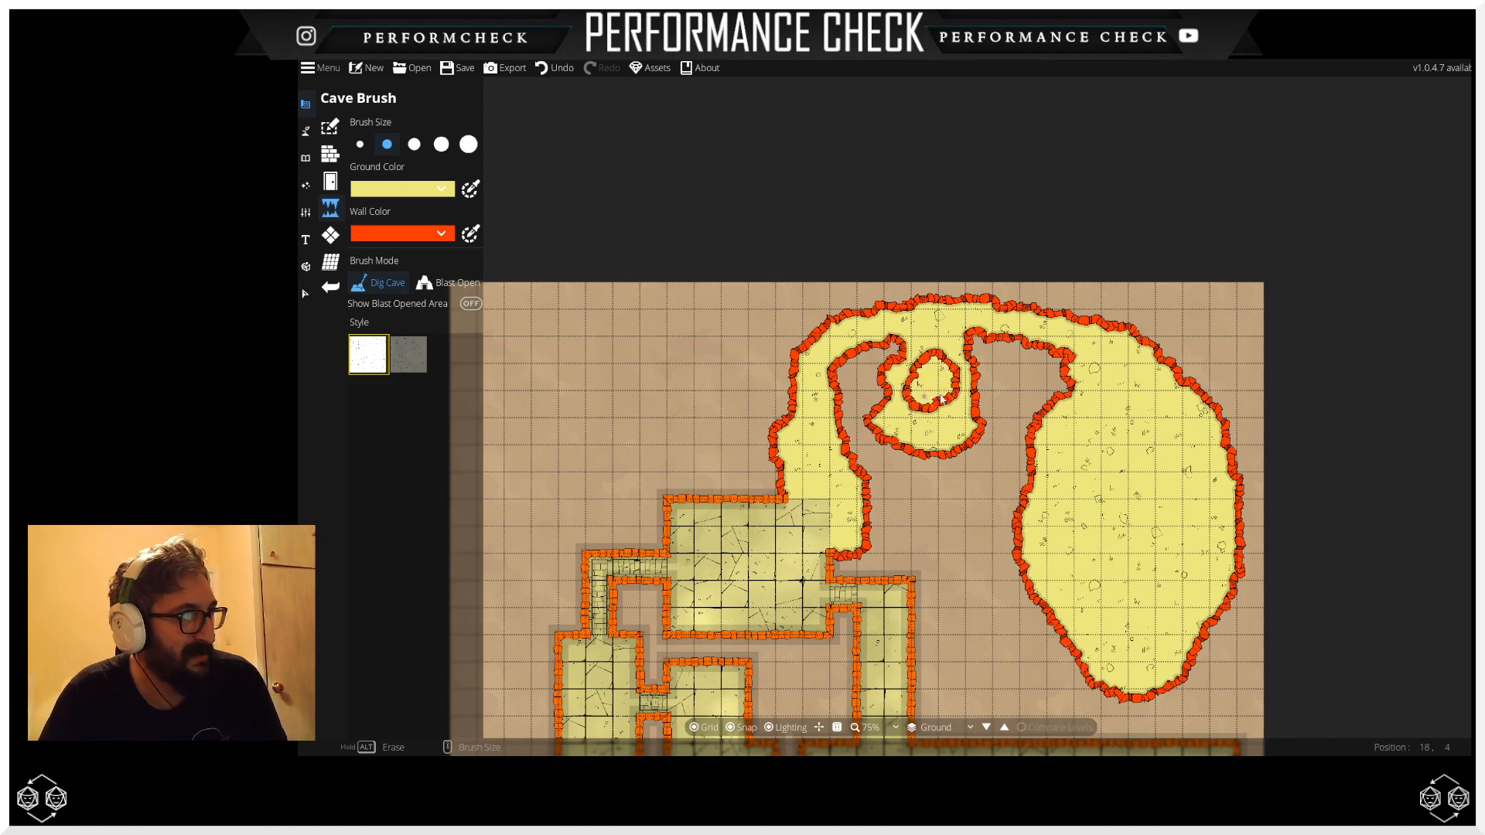
left_click(933, 399)
scroll(931, 404, "up", 1)
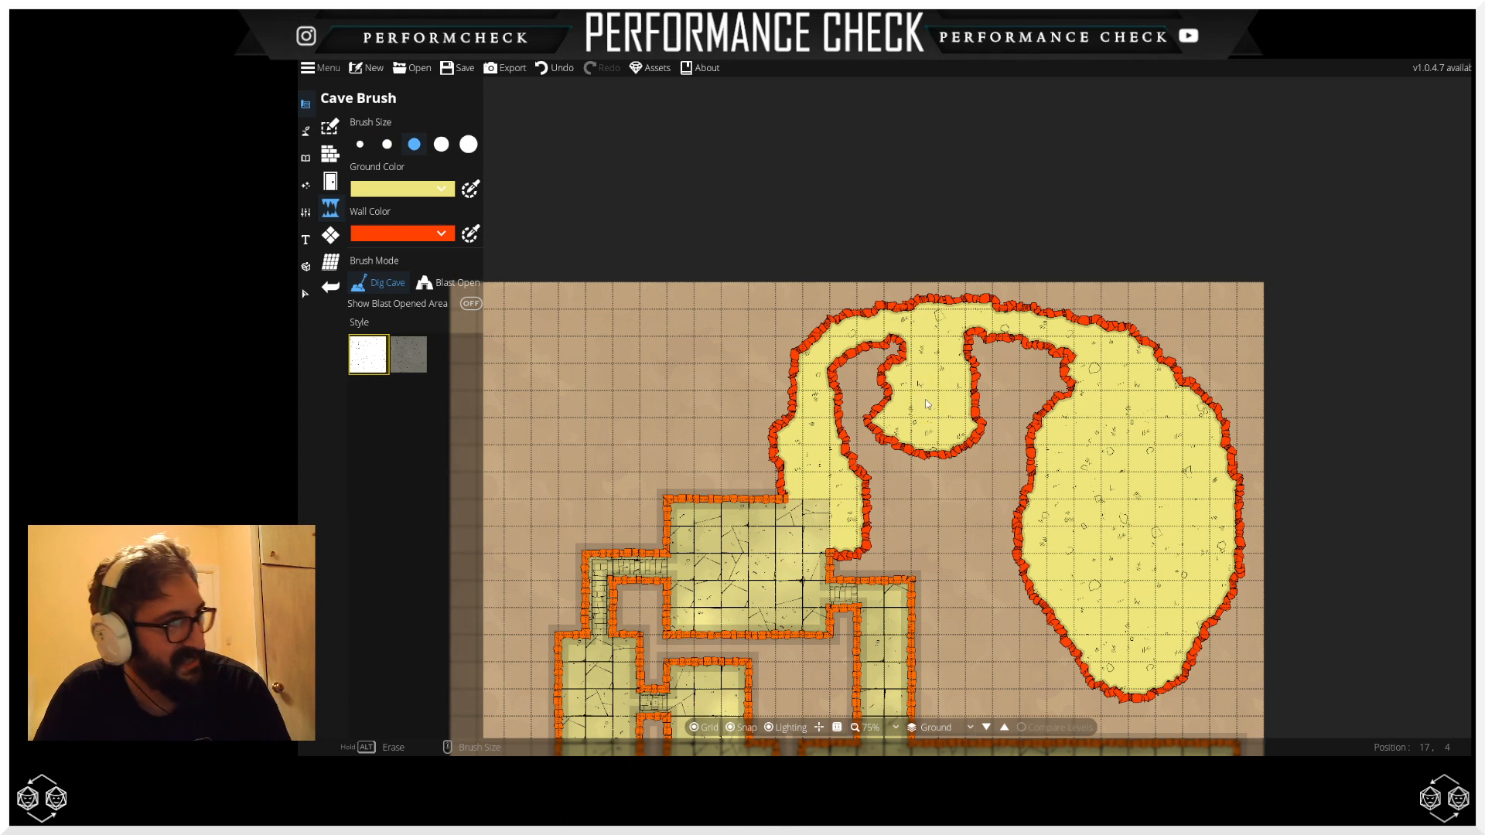
left_click(926, 404, "alt")
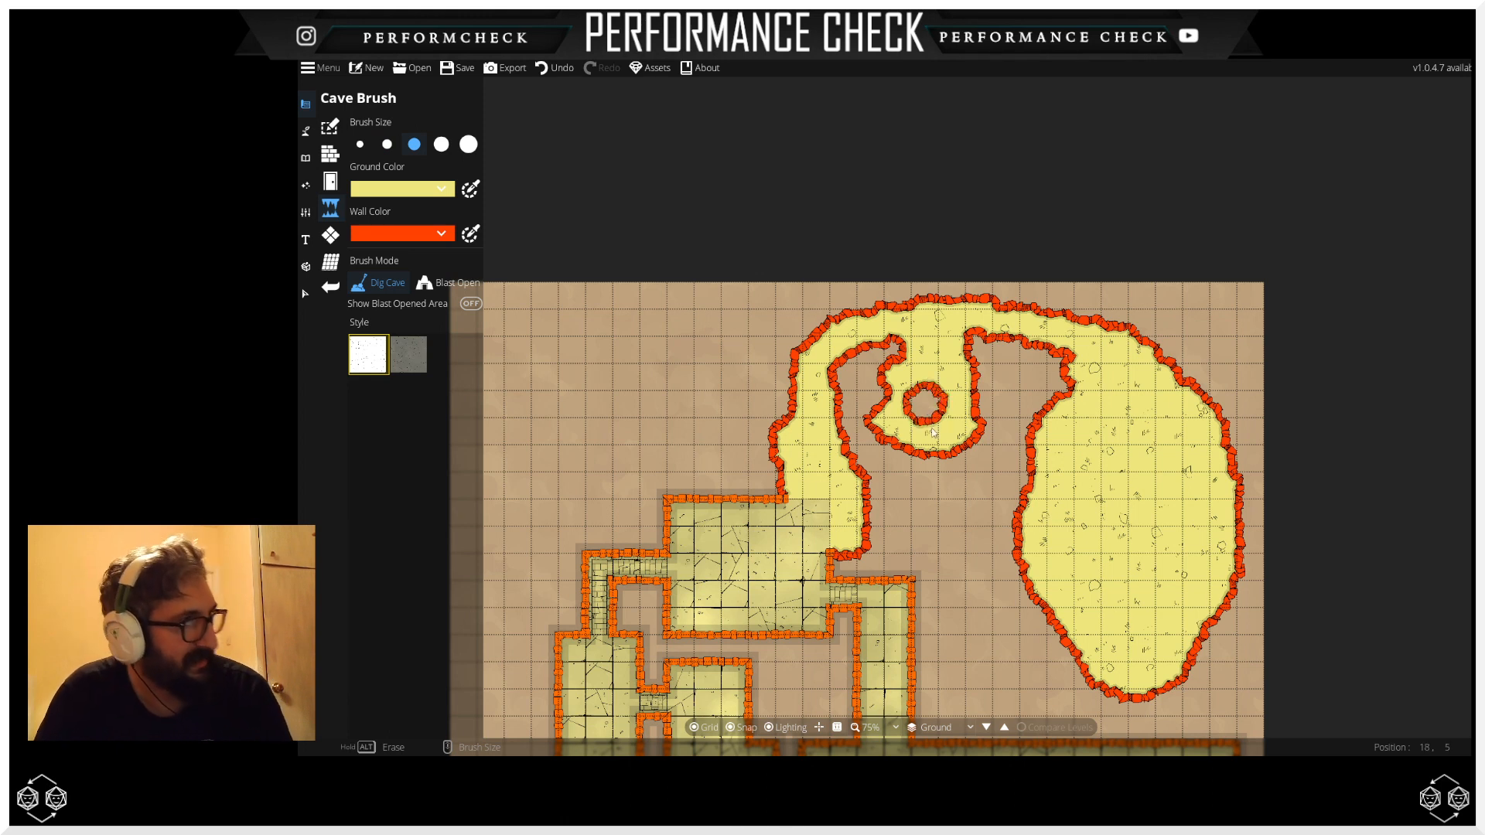
Step: Round out the pillar chamber by digging along its west, south and east walls
left_click(879, 406)
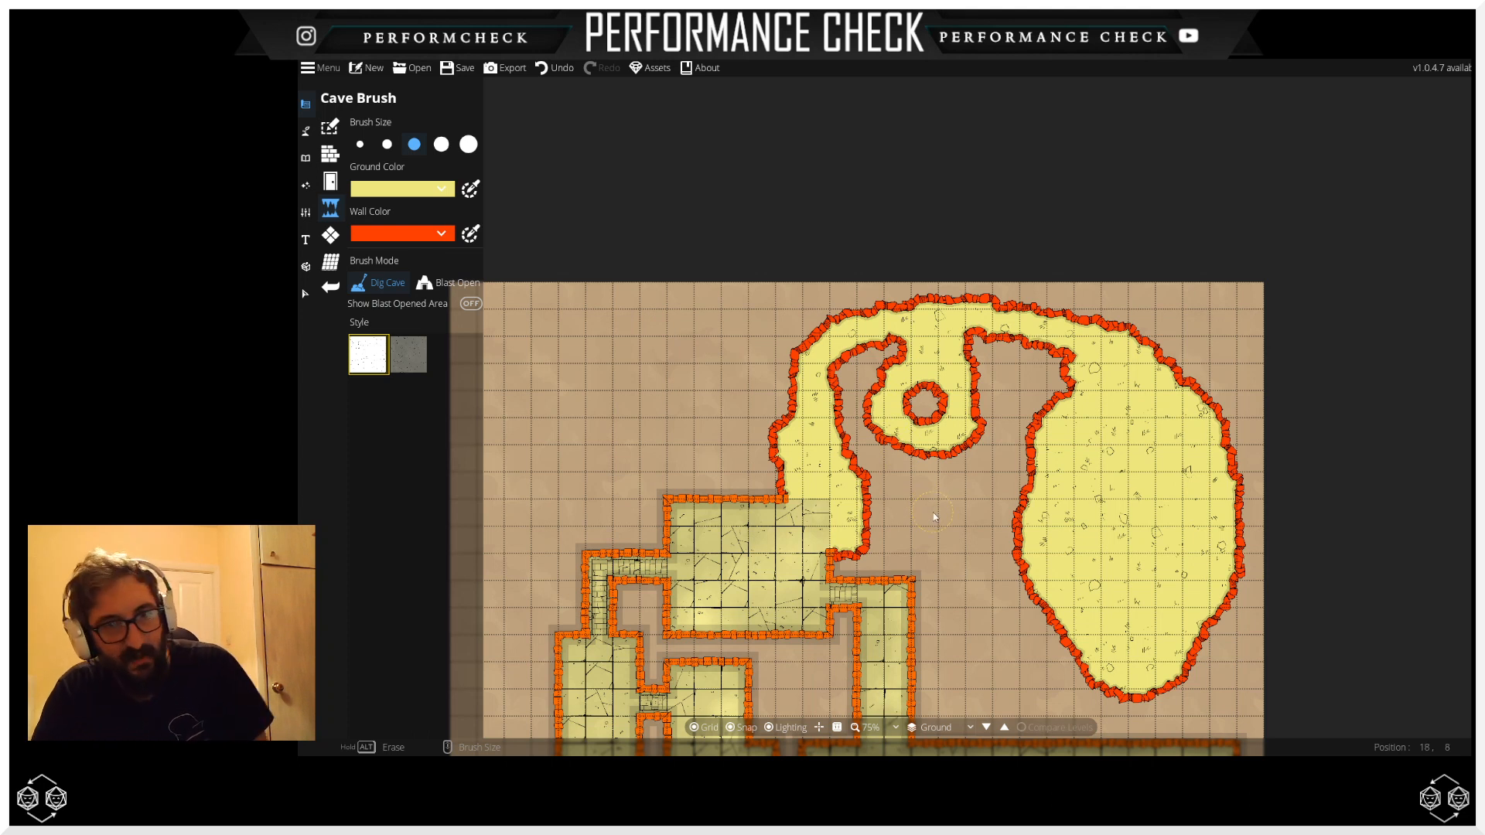
left_click_drag(932, 523, 931, 510)
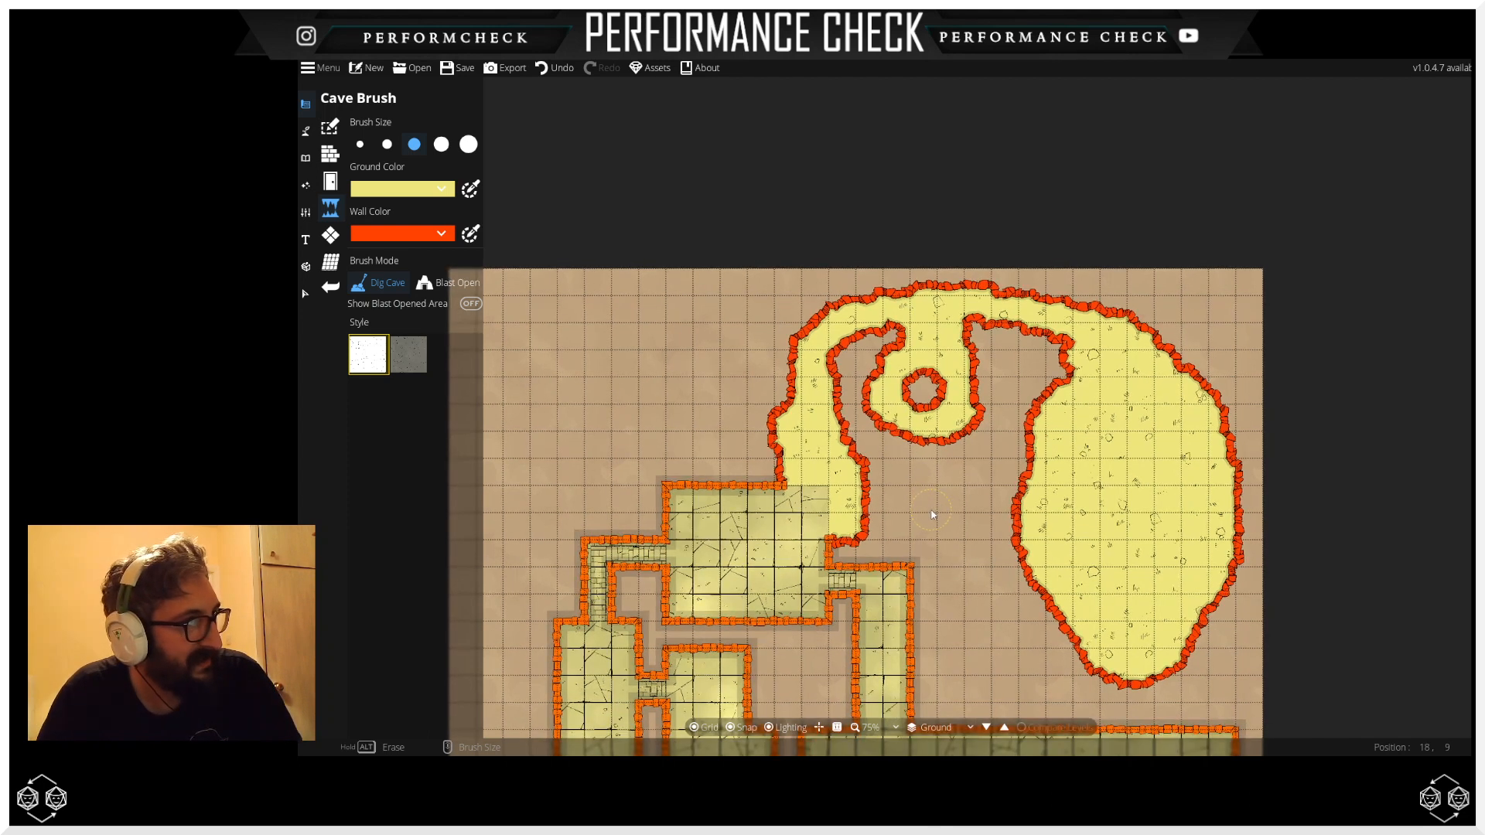
left_click(902, 428)
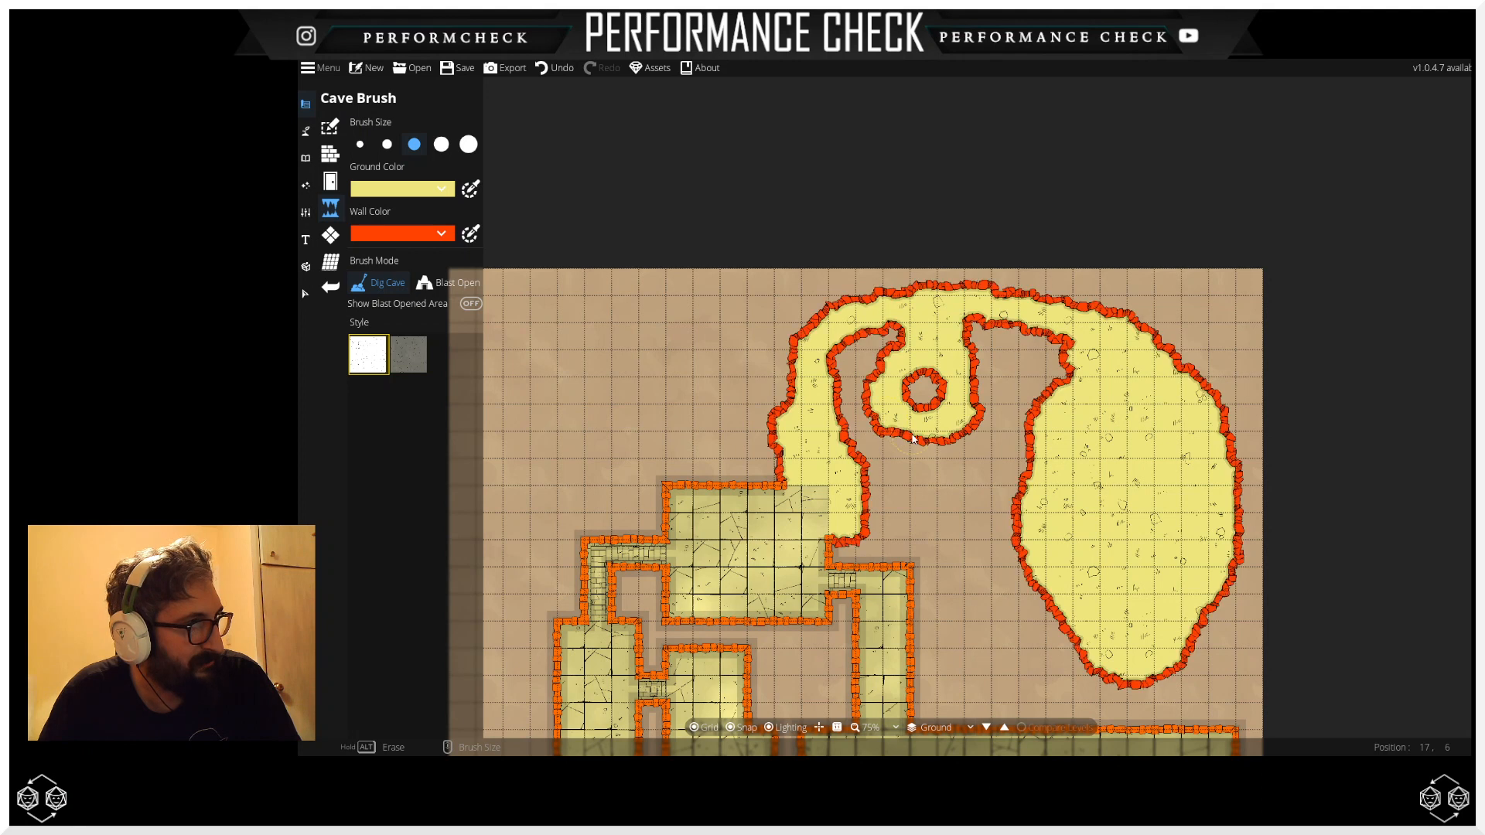
mouse_move(926, 441)
left_mouse_down()
mouse_move(971, 427)
mouse_move(975, 367)
left_mouse_up()
left_click_drag(971, 377, 968, 390)
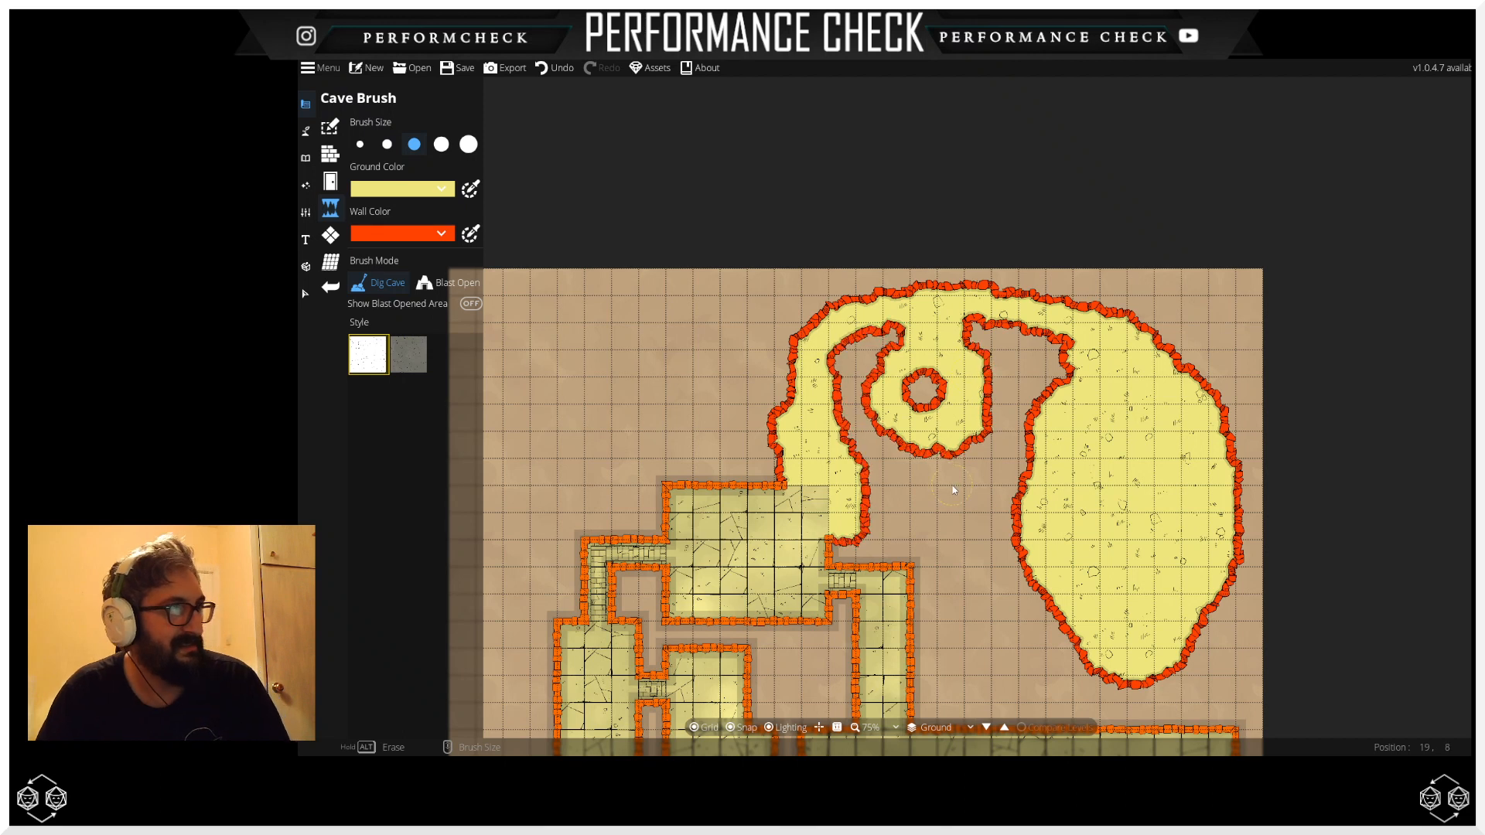
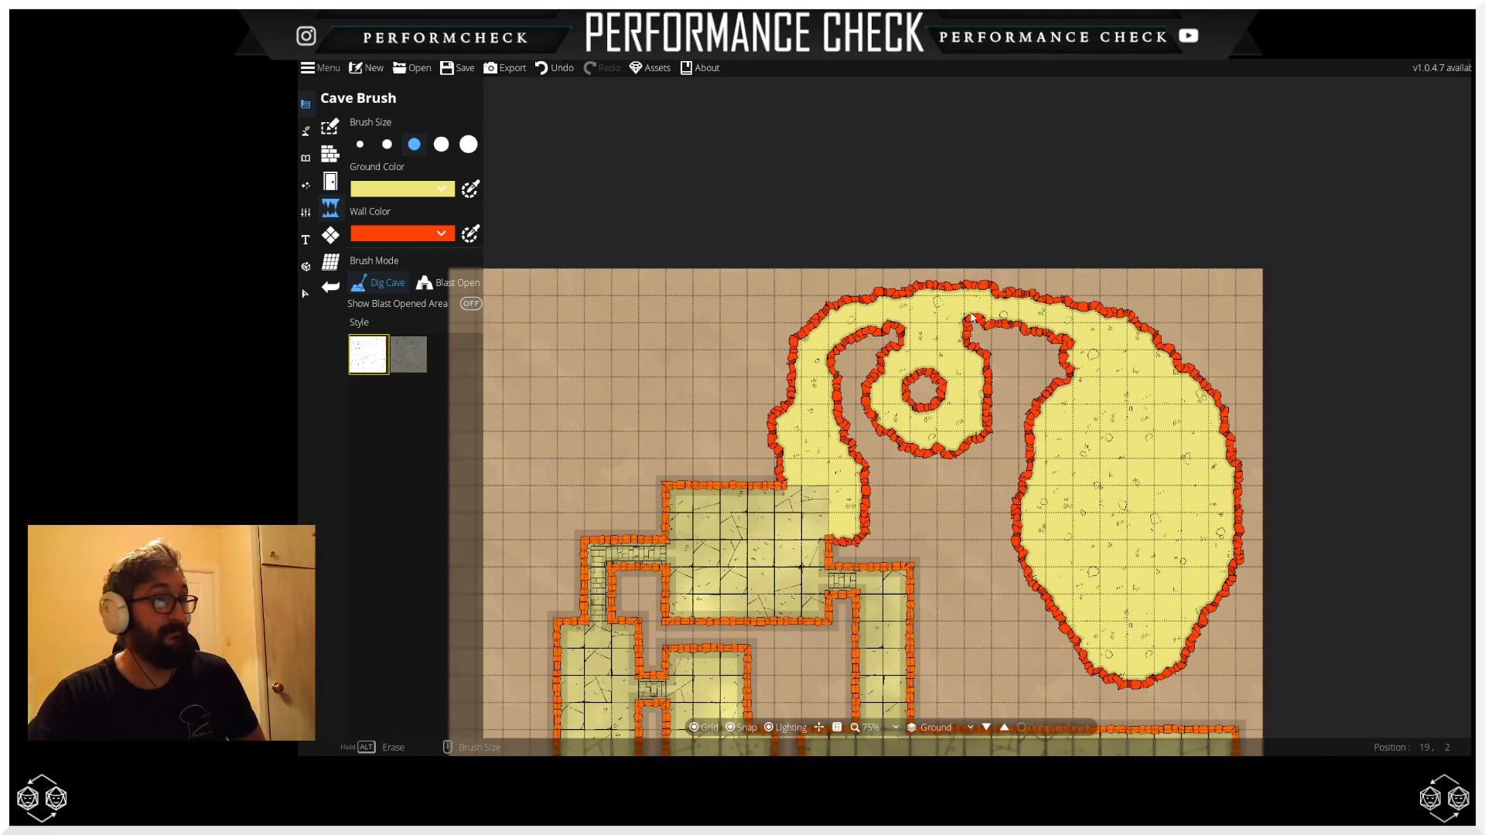
Step: Reshape the tunnel's north wall by digging it outward with the second-smallest brush, then trim its top edge using the smallest brush
mouse_move(1176, 437)
left_mouse_down()
mouse_move(1168, 425)
mouse_move(1166, 437)
left_mouse_up()
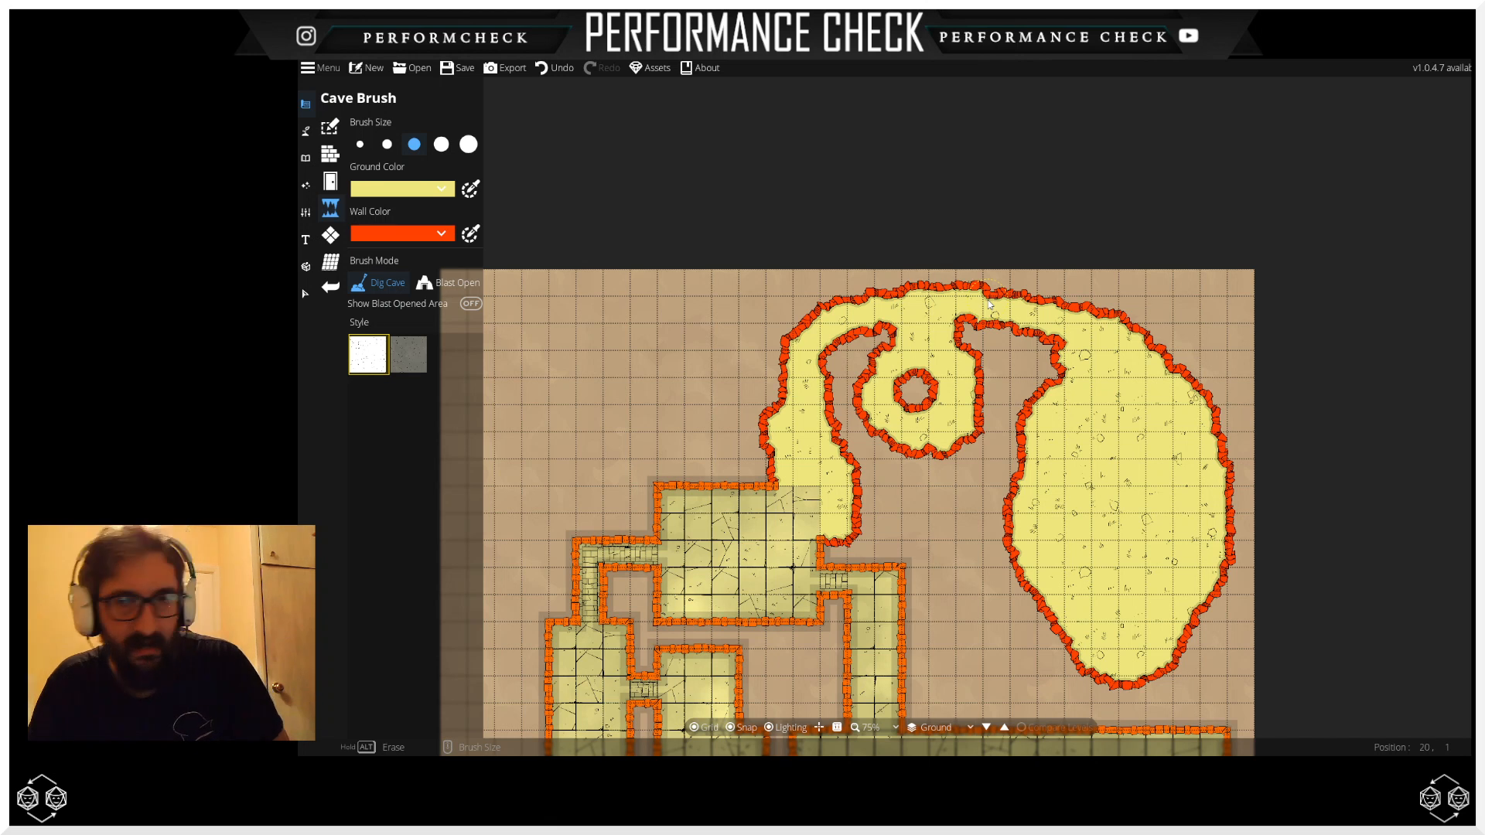
scroll(998, 303, "down", 1)
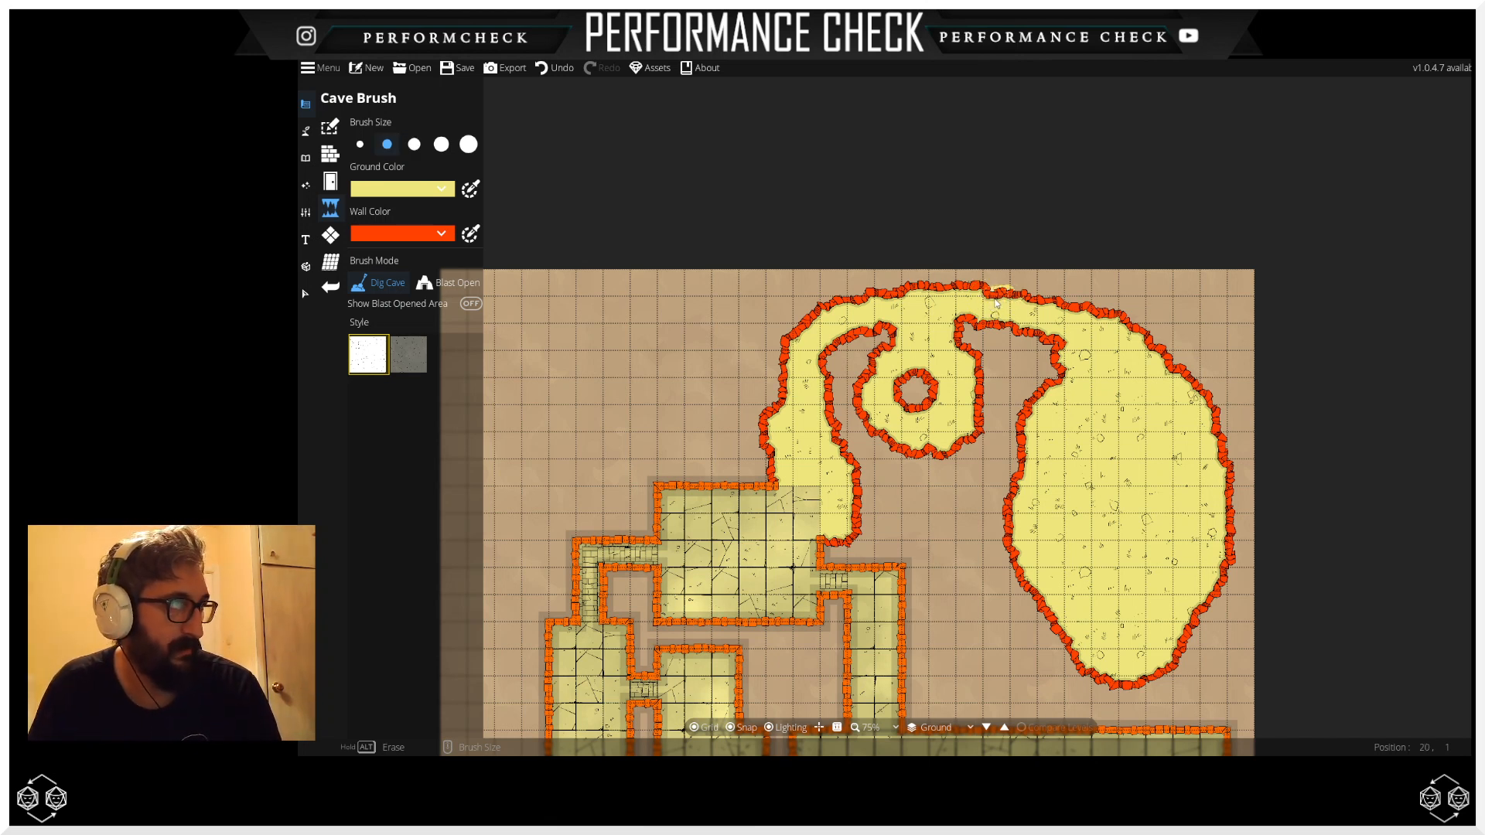
mouse_move(1003, 301)
left_mouse_down()
mouse_move(1128, 310)
mouse_move(1199, 382)
left_mouse_up()
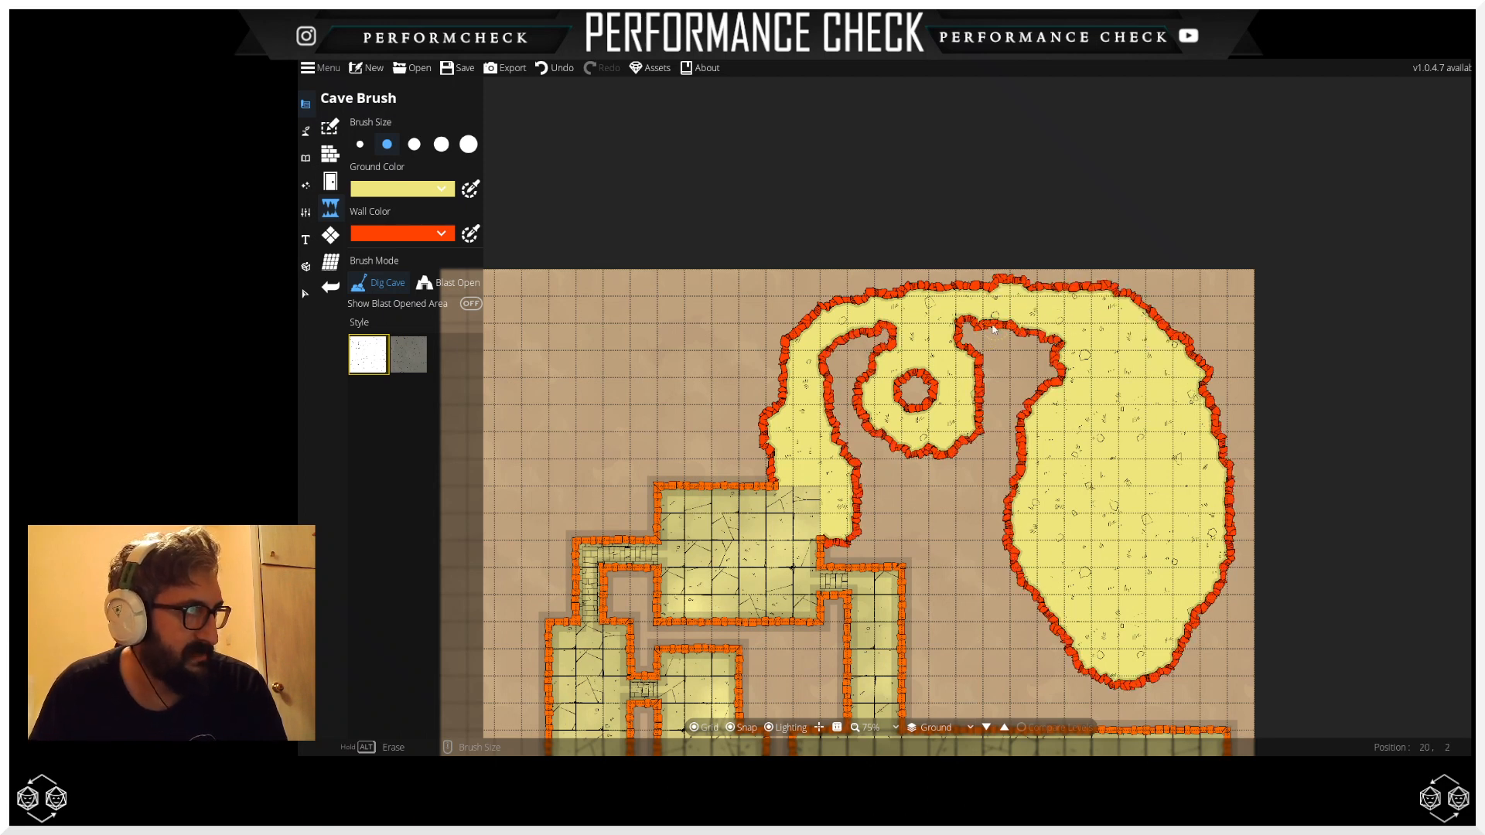
scroll(968, 288, "down", 1)
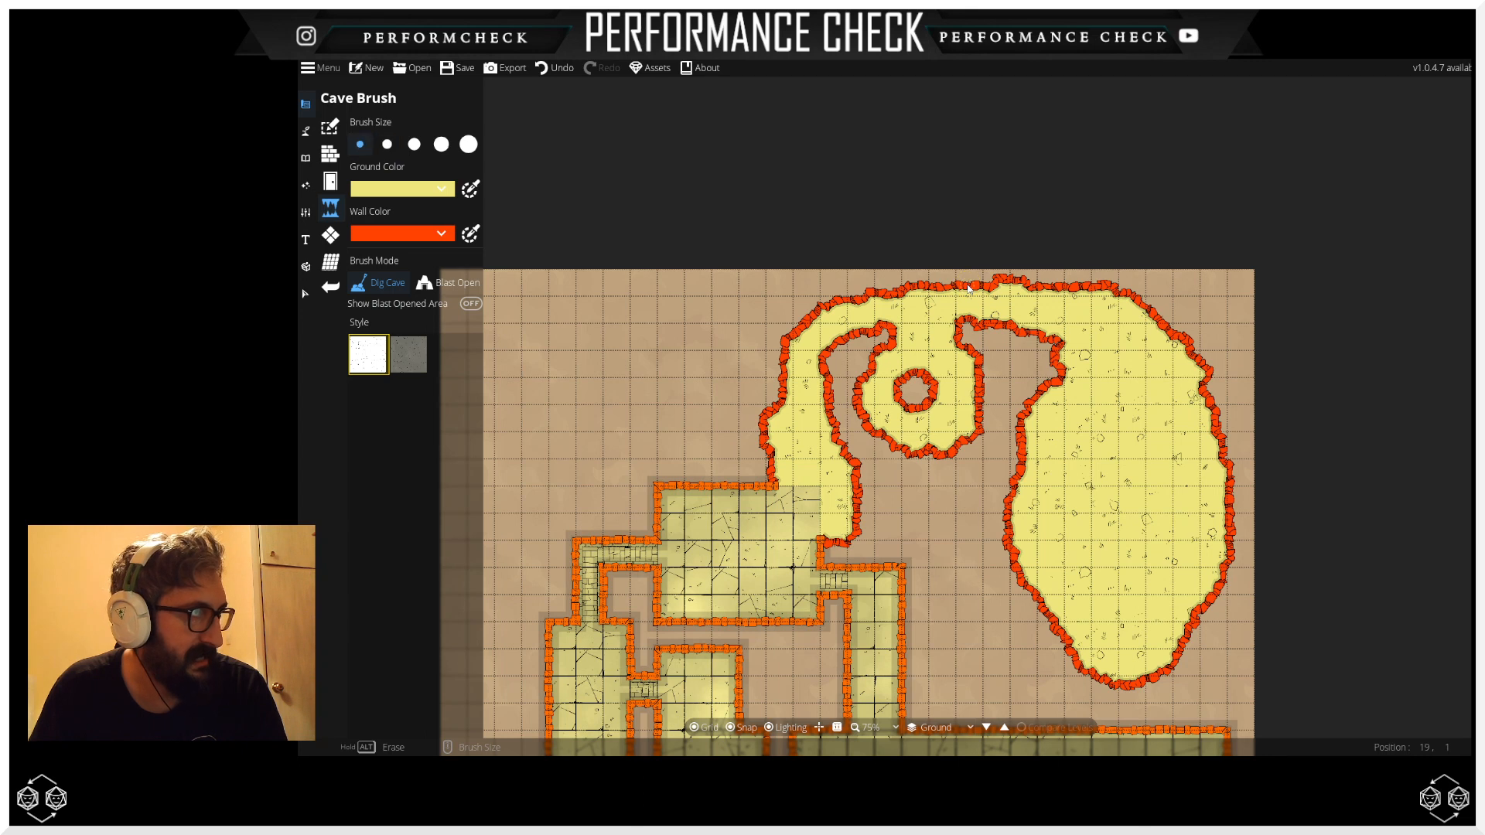
mouse_move(980, 286)
left_mouse_down()
mouse_move(1032, 289)
mouse_move(1019, 293)
left_mouse_up()
left_click(921, 297)
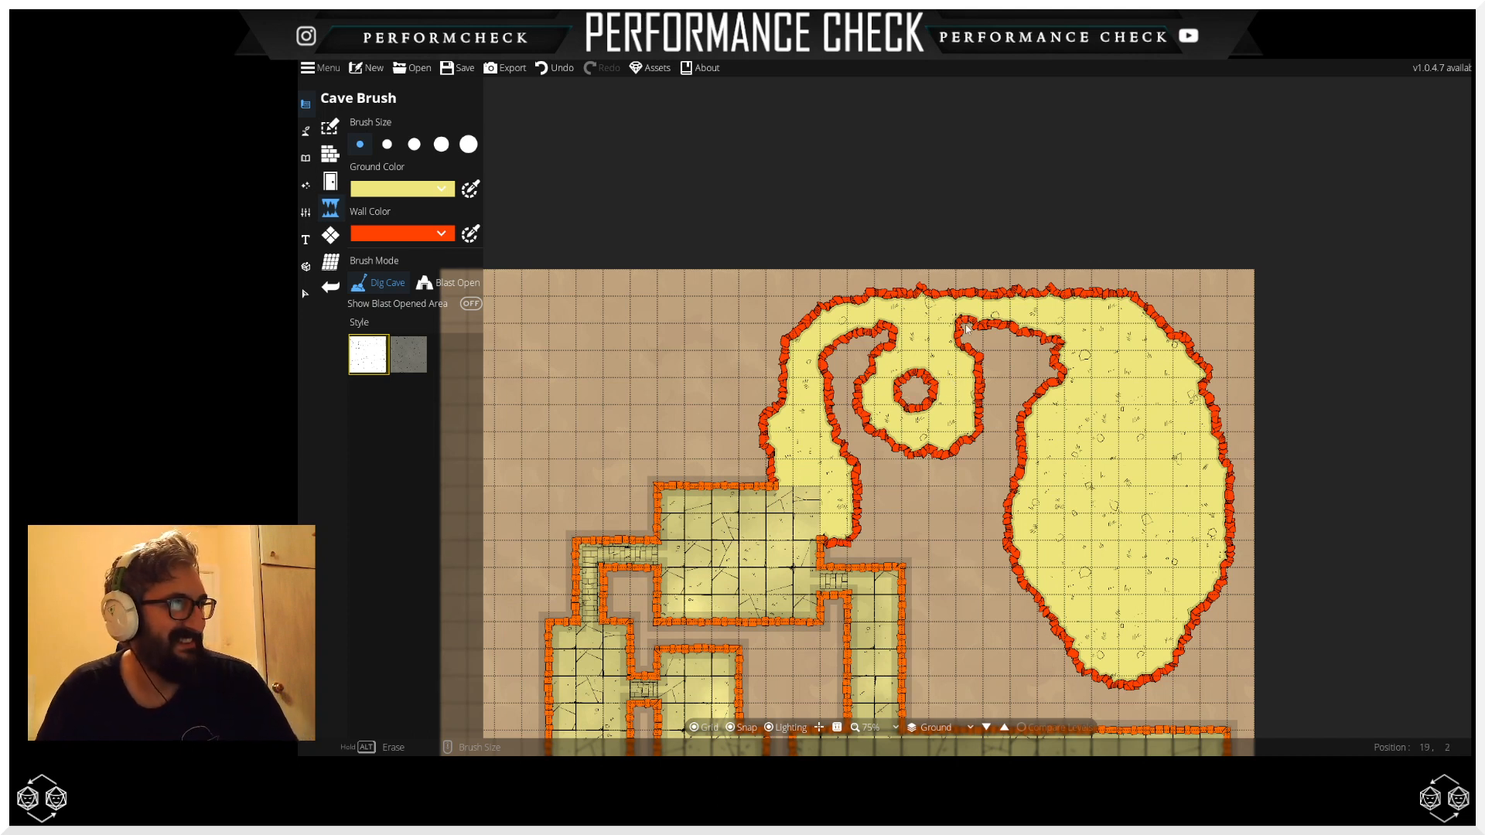
Step: Erase two curved rock spurs into the large eastern cavern, one from its northwest edge and one from its southwest edge
mouse_move(995, 390)
left_mouse_down()
mouse_move(987, 323)
mouse_move(976, 394)
left_mouse_up()
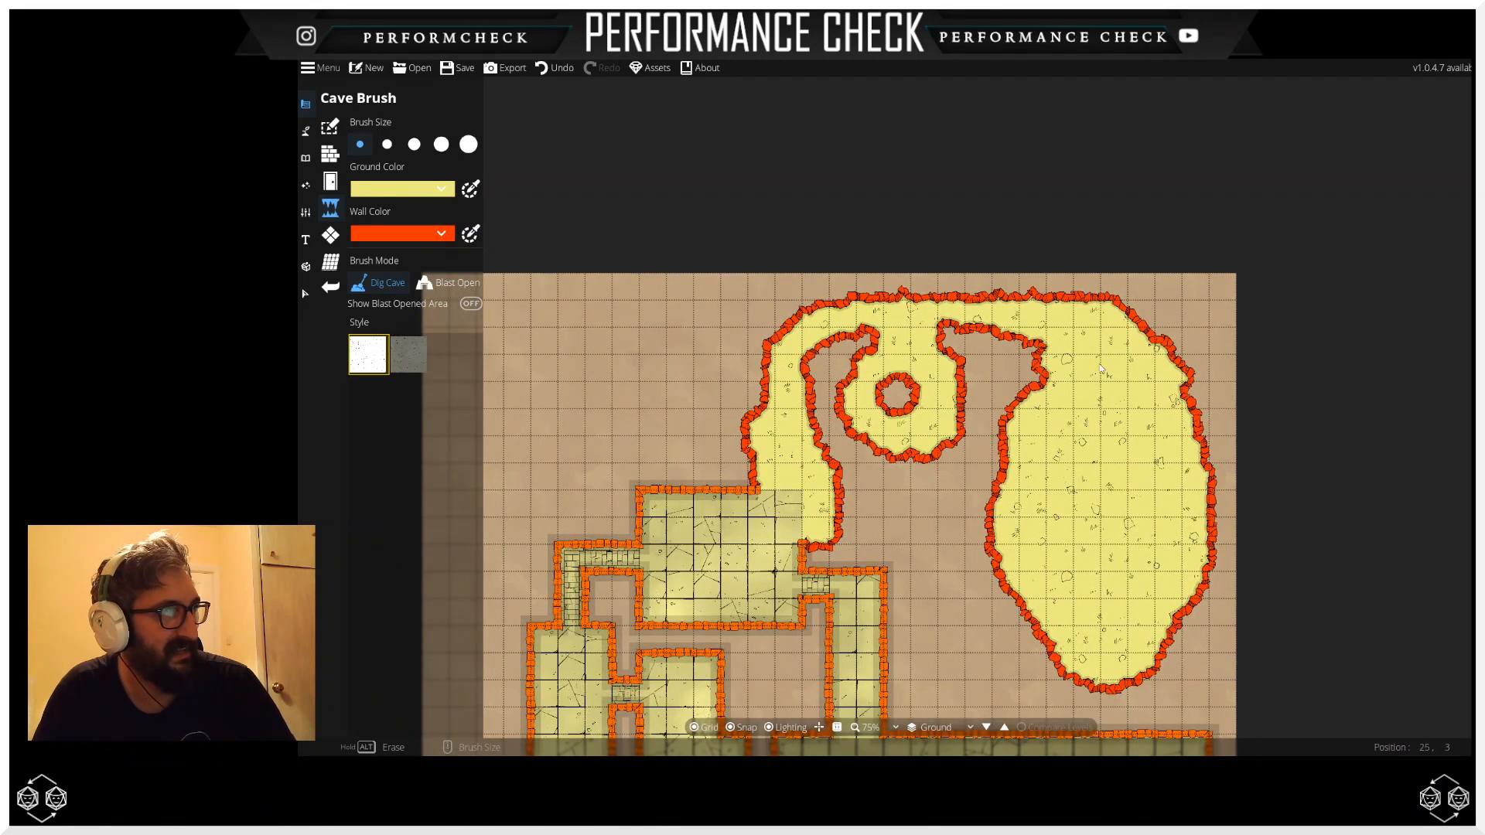
left_click_drag(1107, 584, 1074, 298)
scroll(1075, 298, "up", 1)
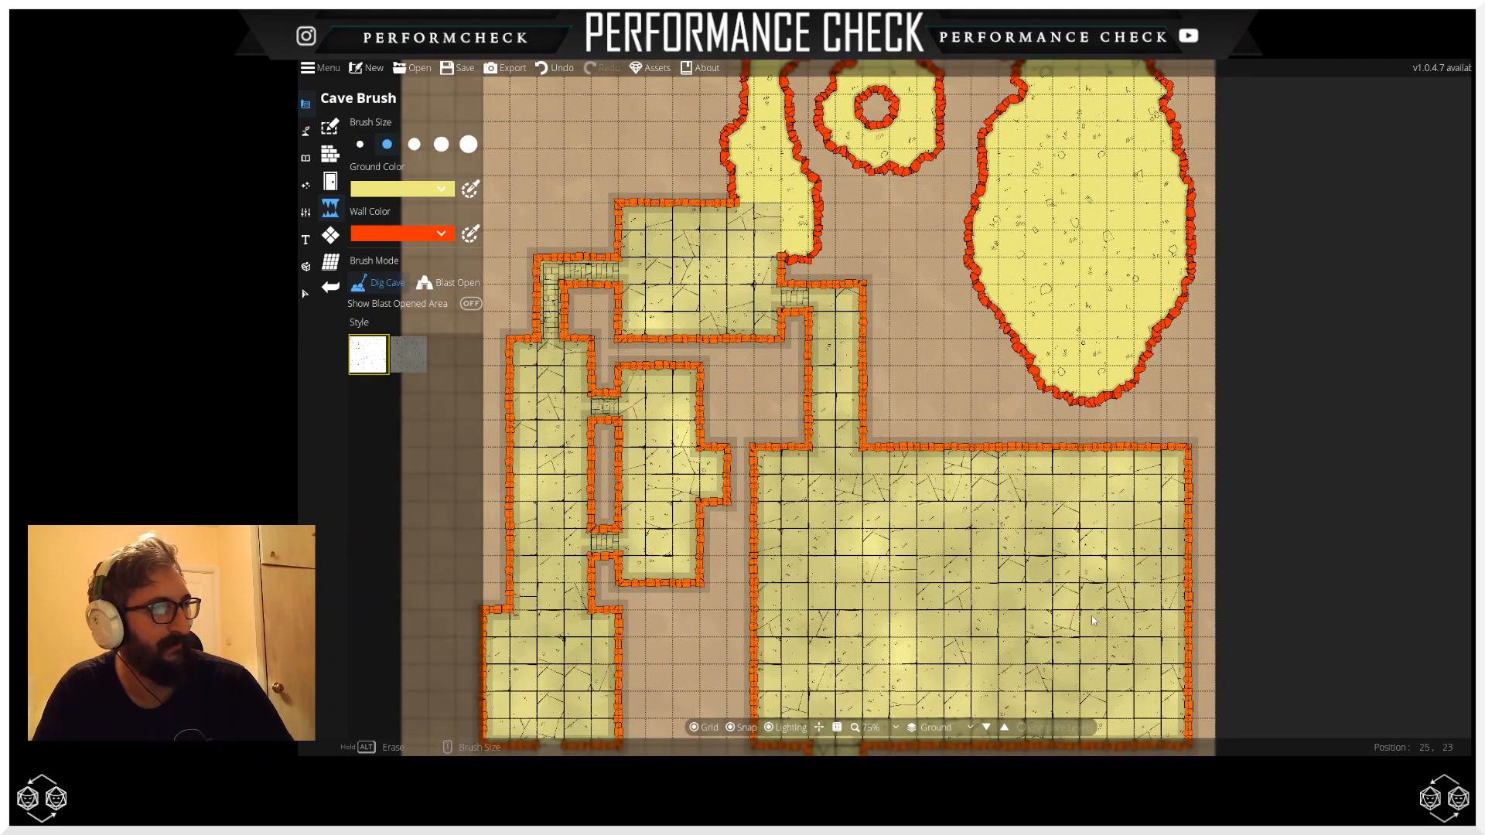
left_click_drag(1046, 560, 1023, 738)
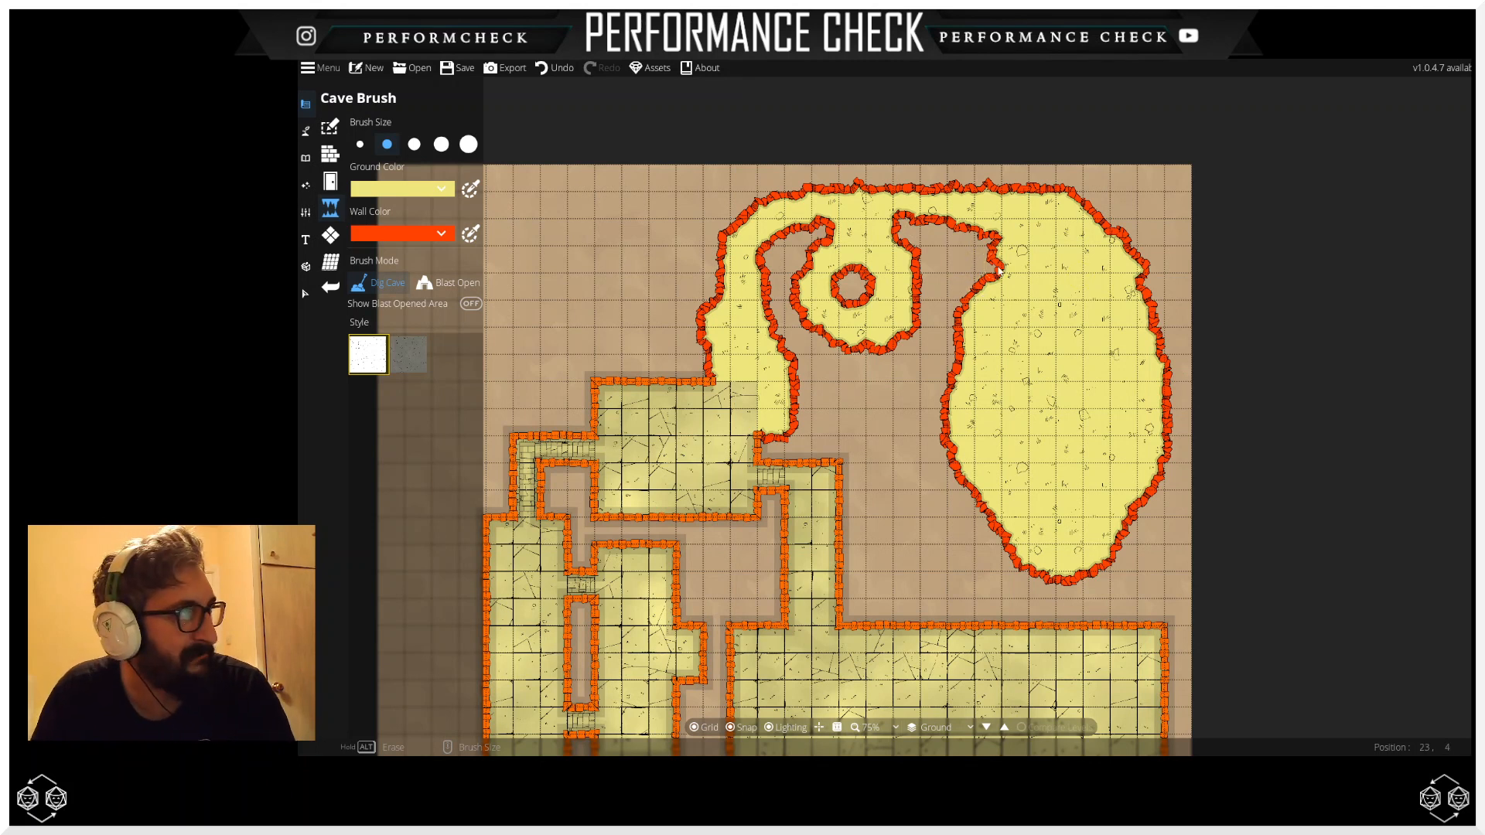
mouse_move(998, 270)
left_mouse_down()
mouse_move(1032, 272)
mouse_move(1082, 330)
left_mouse_up()
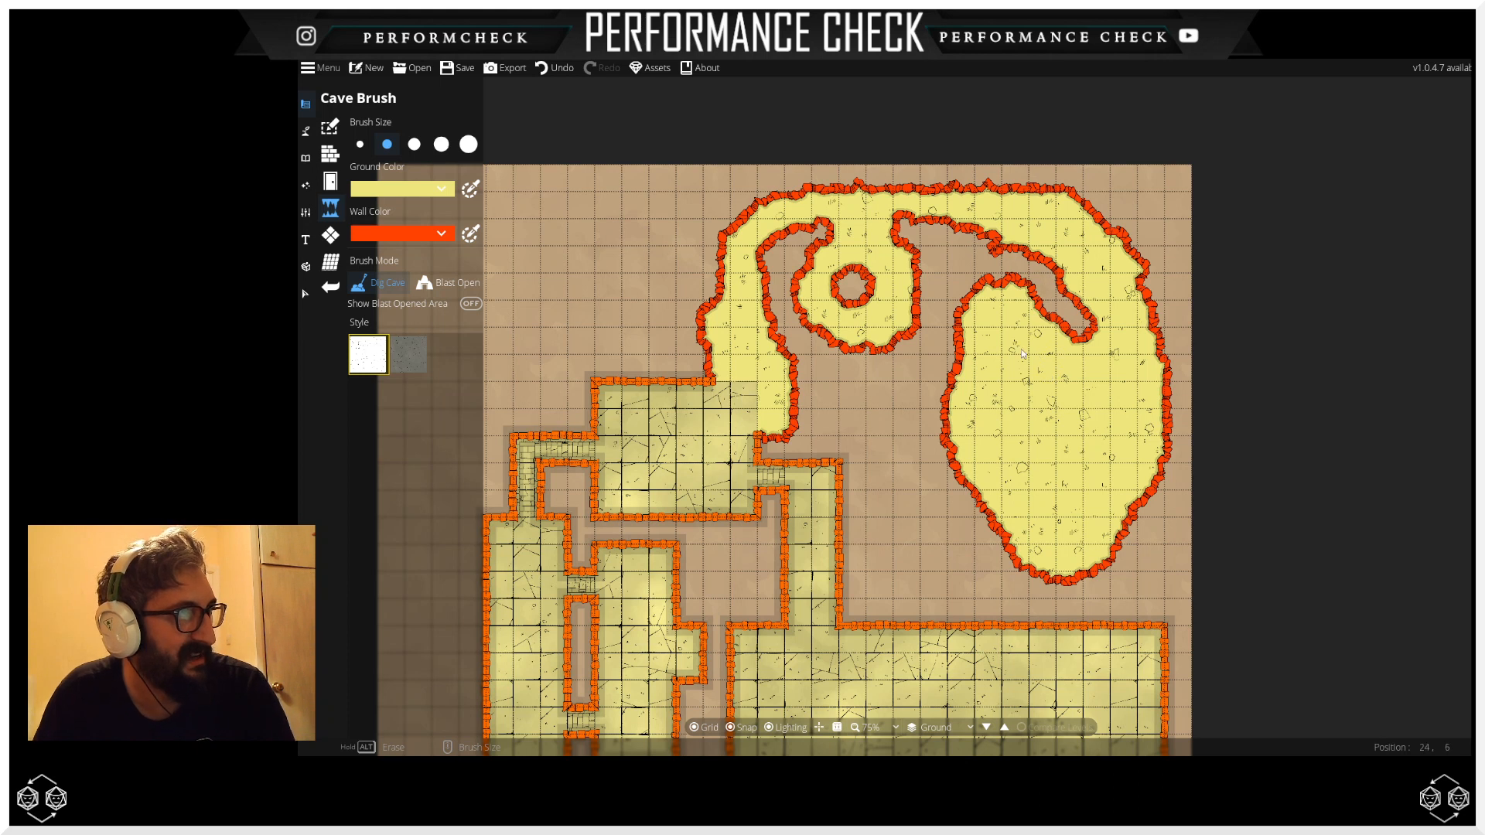
mouse_move(989, 526)
left_mouse_down()
mouse_move(997, 424)
mouse_move(1027, 387)
mouse_move(1060, 398)
mouse_move(1073, 430)
left_mouse_up()
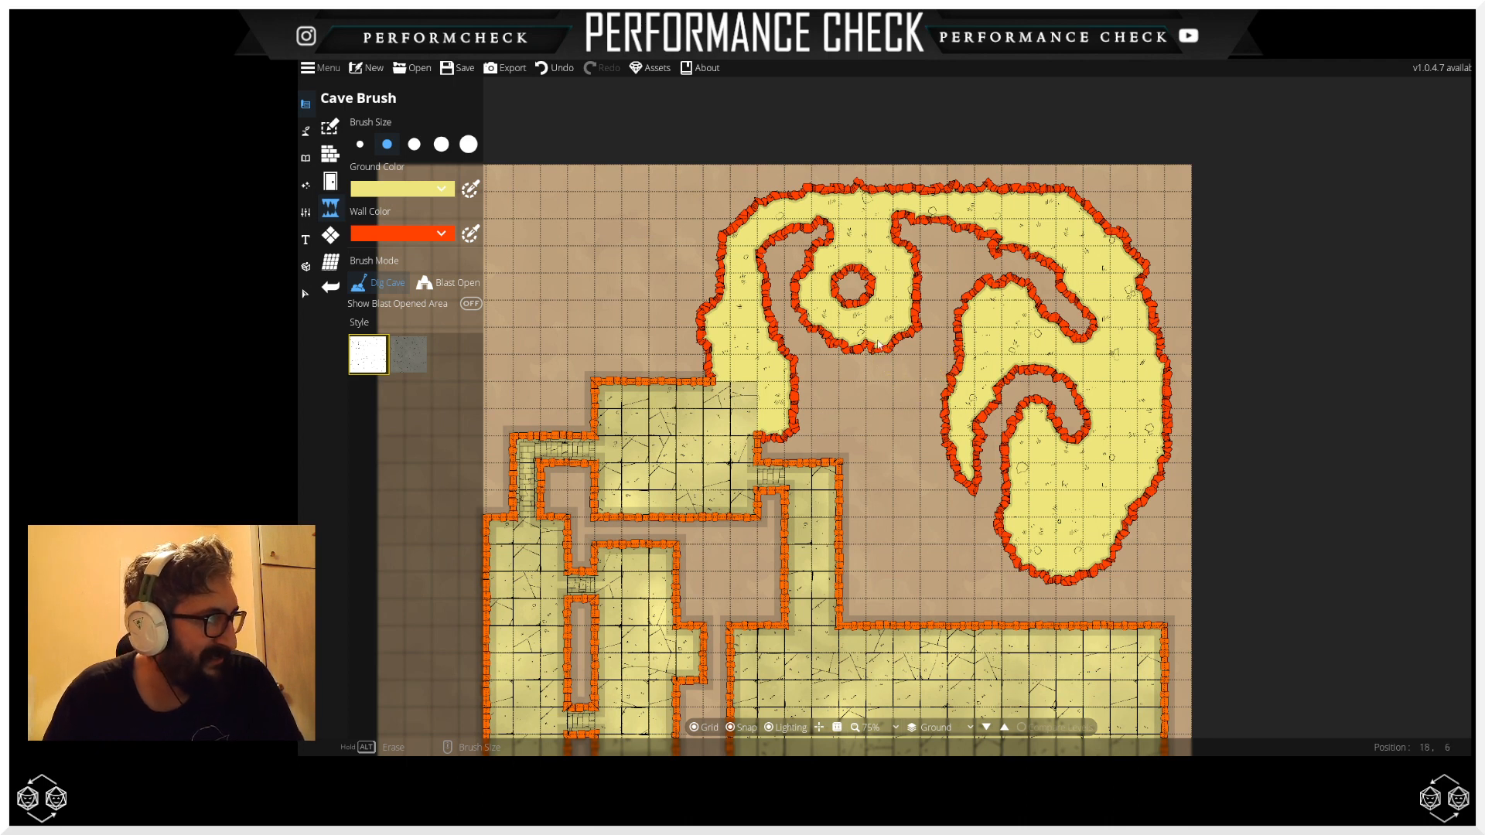
Step: Dig a passage looping from the eastern cavern's west side down to its southern end, and widen its western stretch
mouse_move(950, 399)
left_mouse_down()
mouse_move(905, 406)
mouse_move(910, 434)
left_mouse_up()
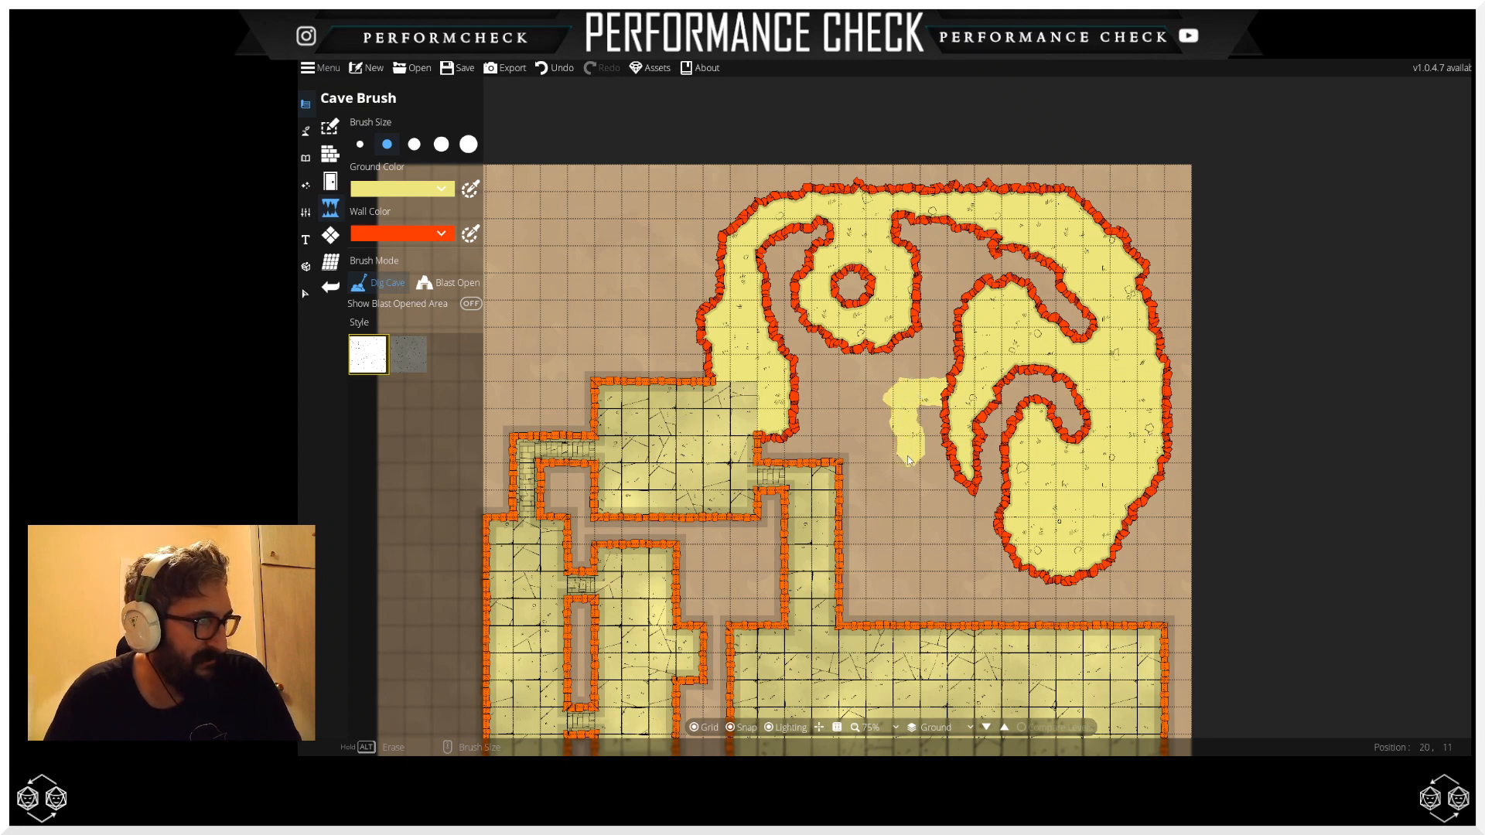
mouse_move(906, 537)
left_mouse_down()
mouse_move(911, 573)
mouse_move(1029, 563)
left_mouse_up()
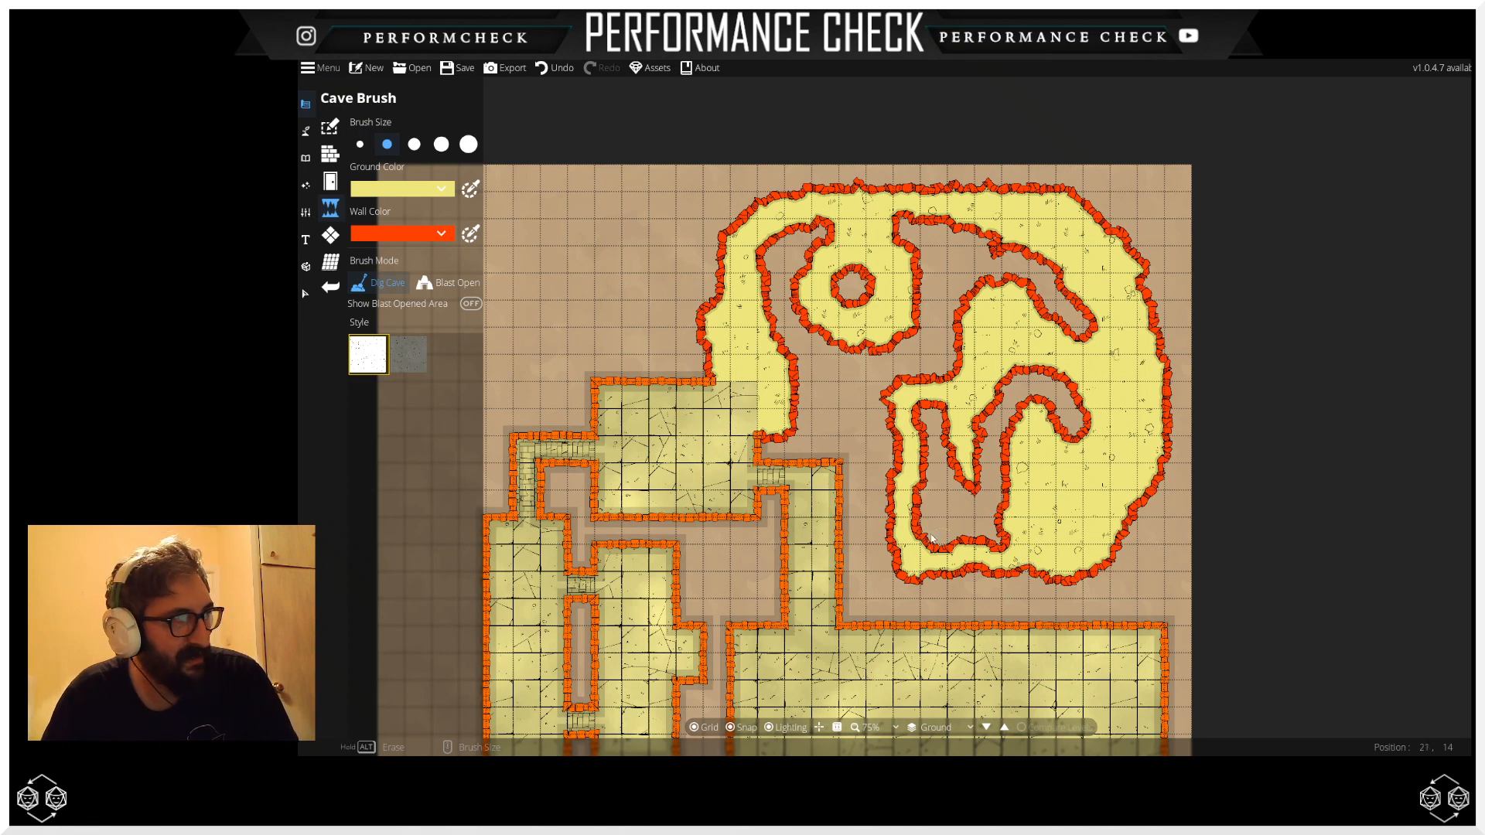
left_click_drag(887, 406, 891, 569)
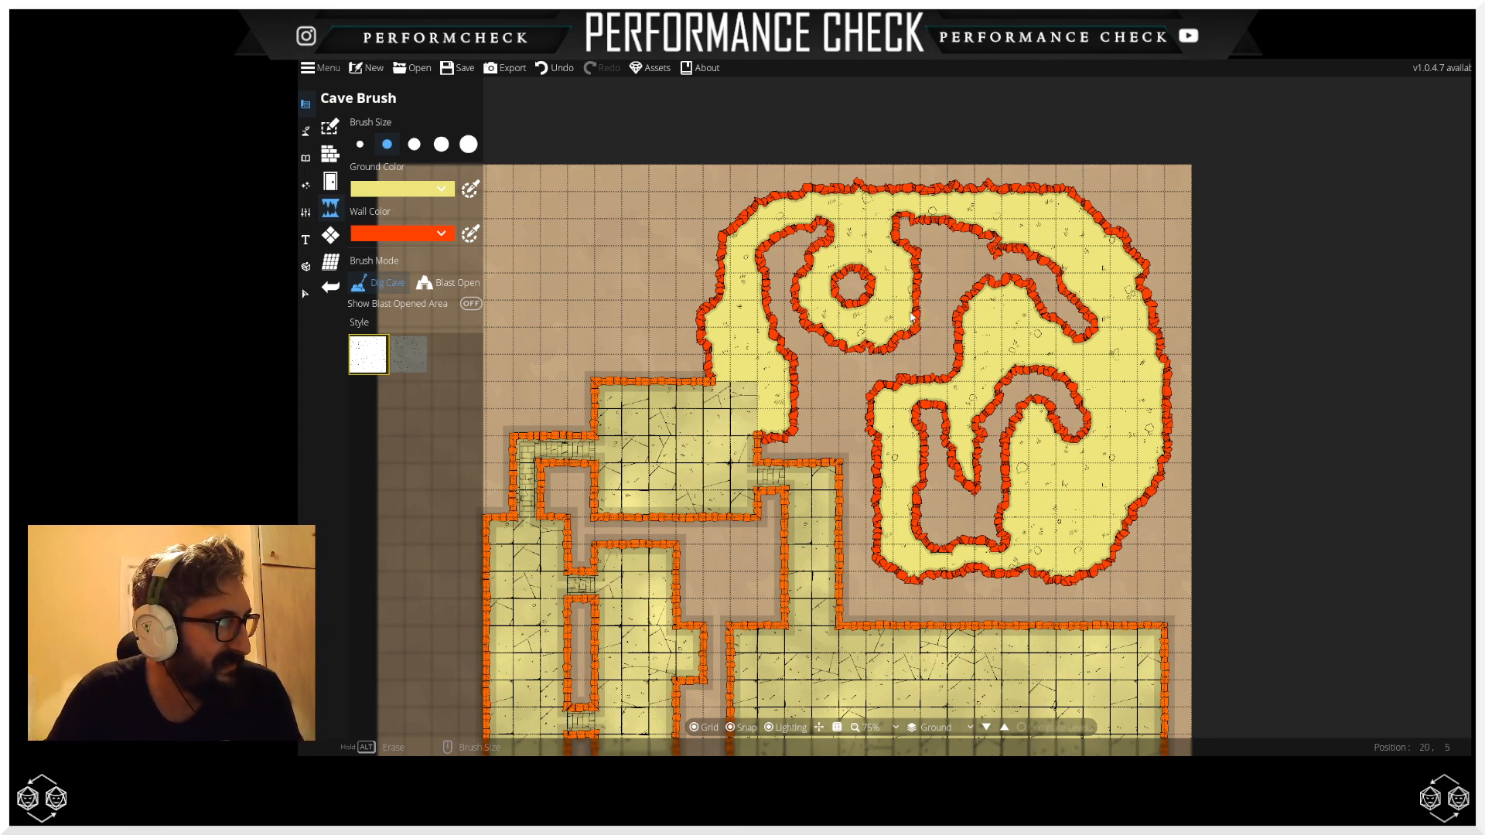
Step: Dig a short passage connecting the pillar chamber to the large eastern cavern, and save the map
left_click_drag(916, 312, 969, 312)
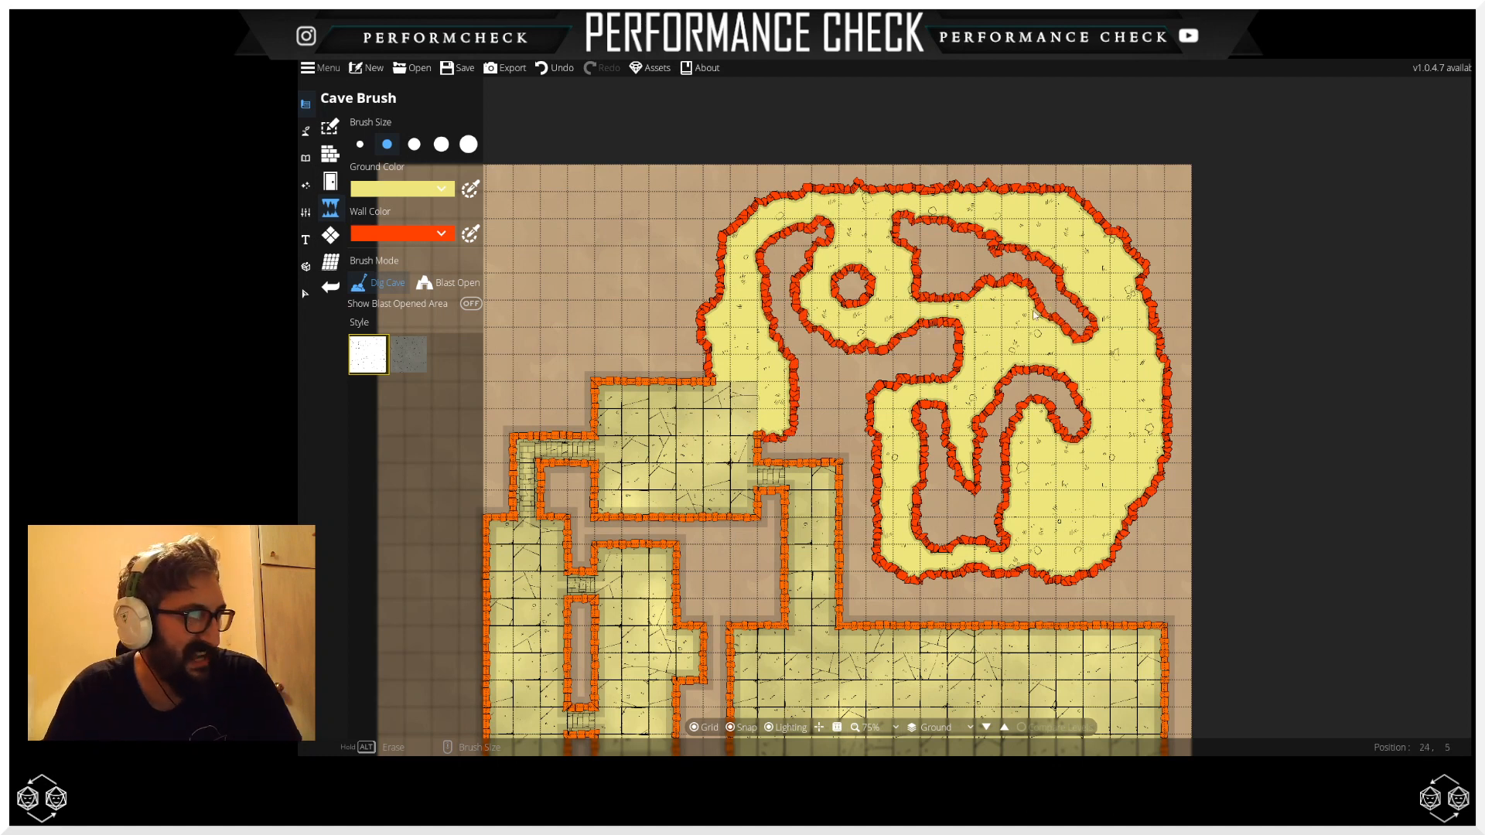
key("ctrl+s")
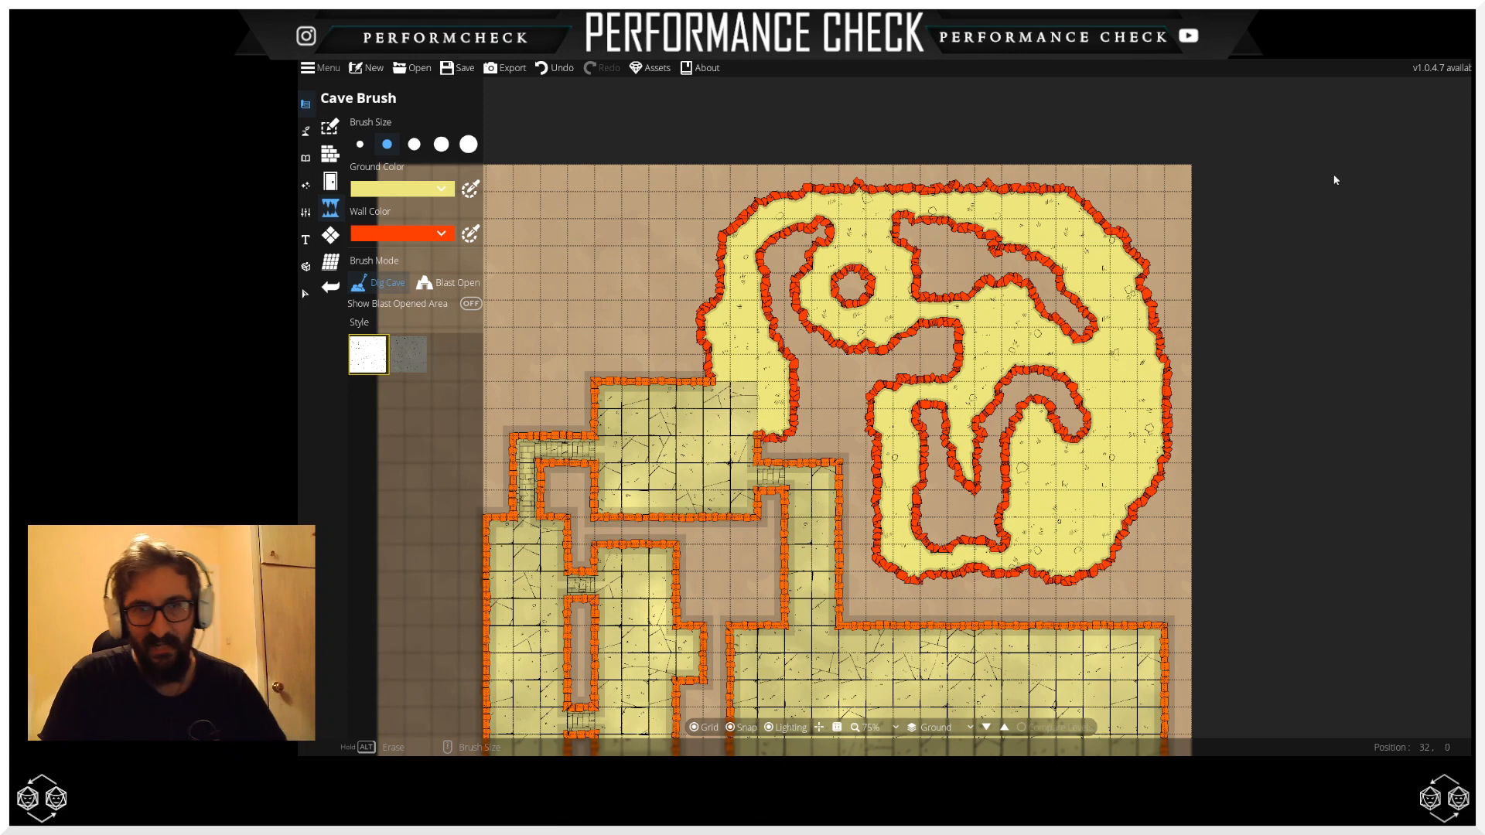
Step: Build a rectangular room about 7 by 5 squares in the map's northwest corner and link it to the room southeast with an L-shaped corridor
left_click_drag(1084, 434, 1150, 394)
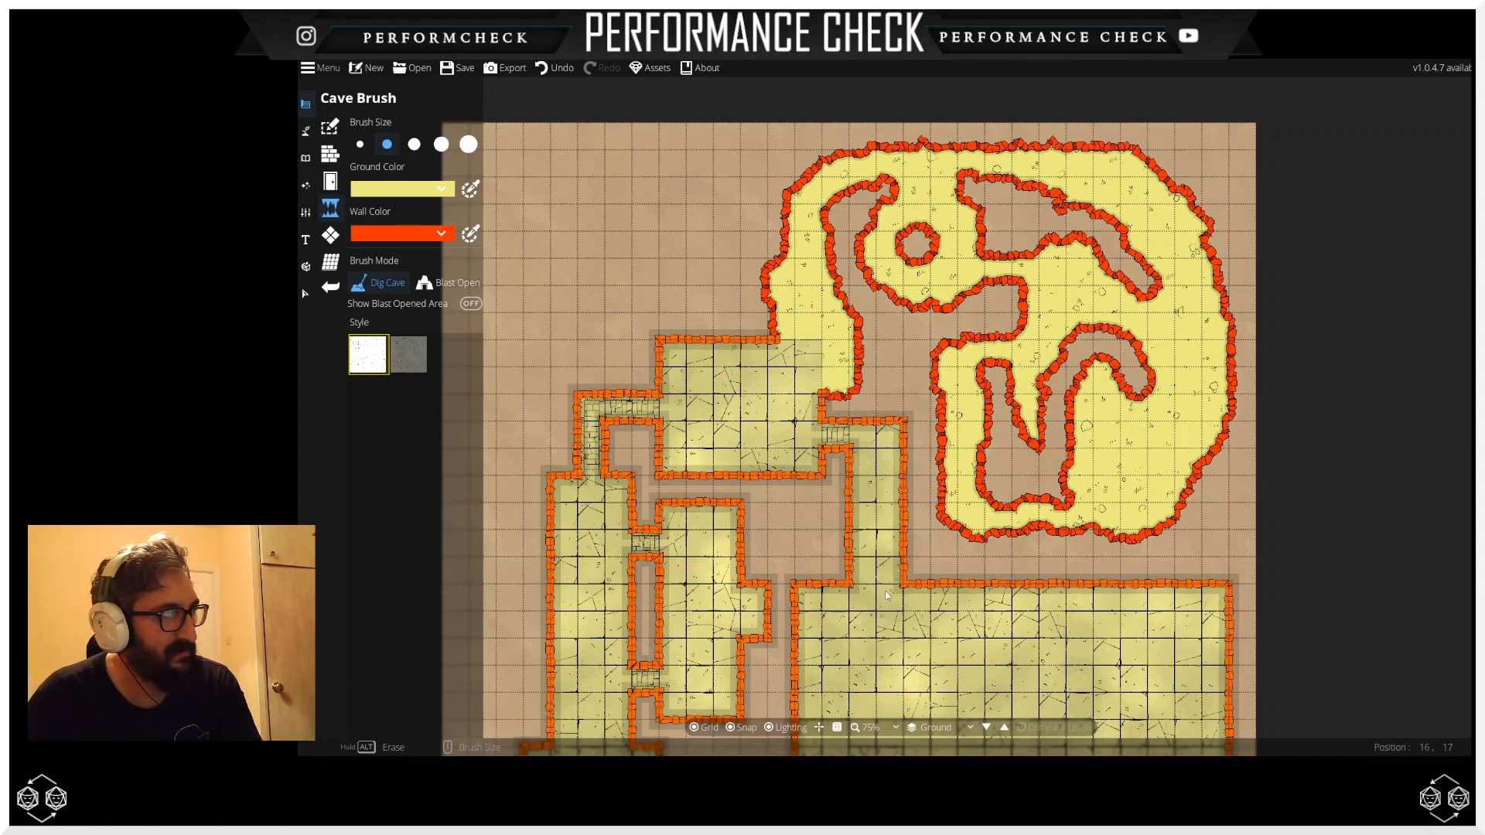
scroll(961, 449, "down", 1)
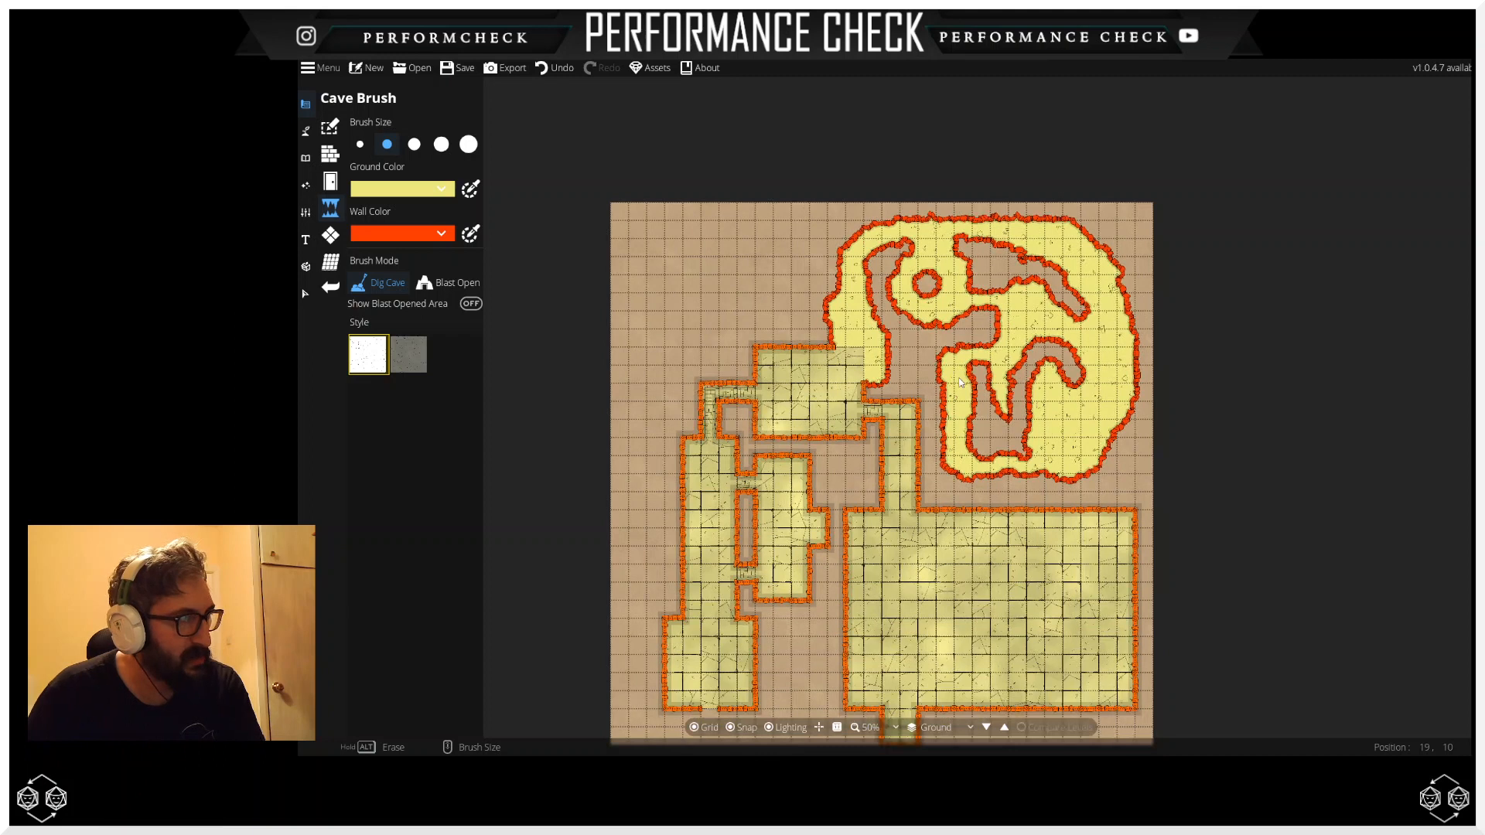
left_click_drag(960, 382, 929, 372)
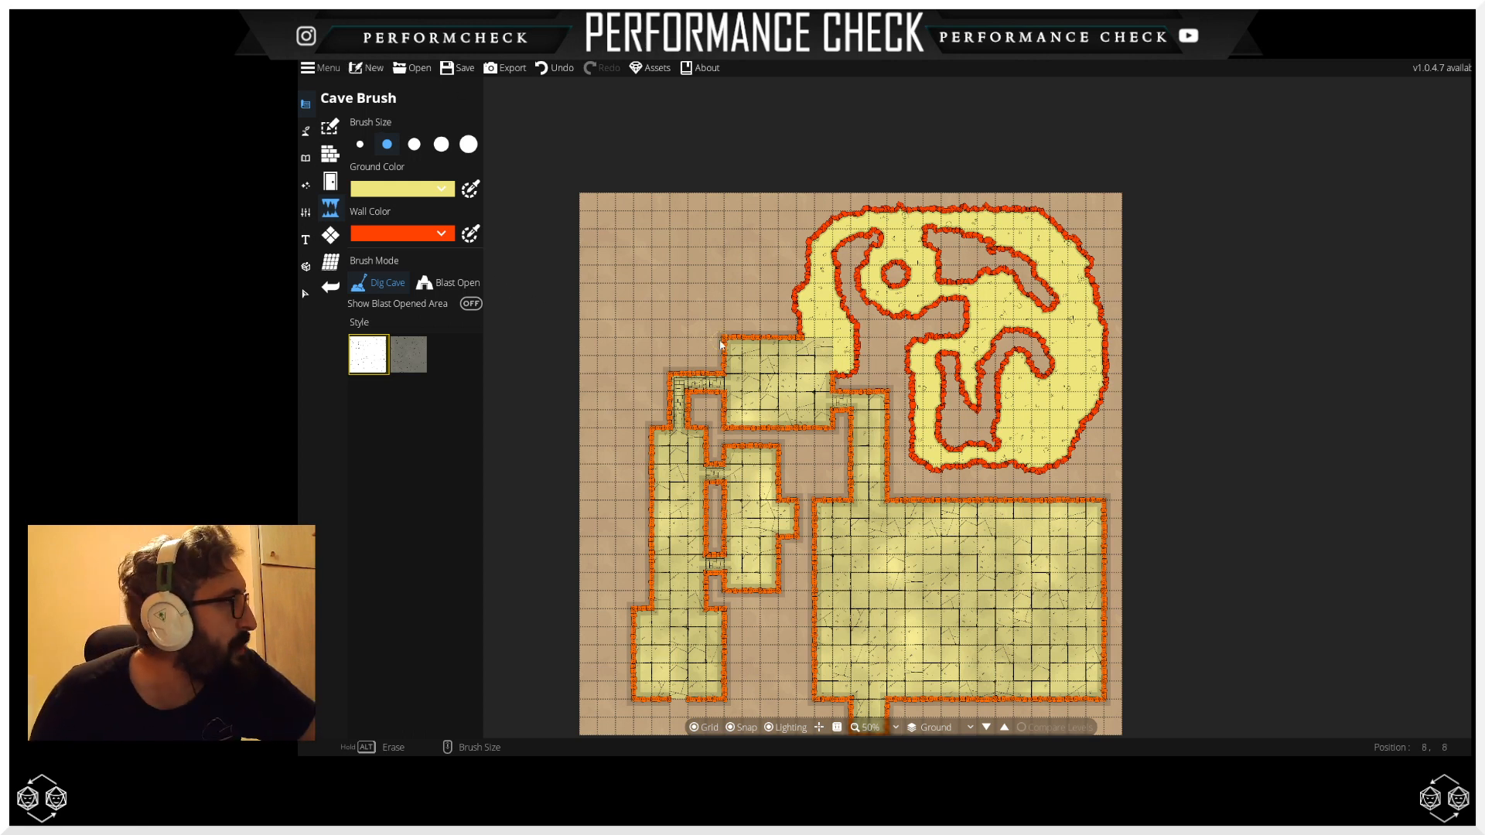
left_click(325, 159)
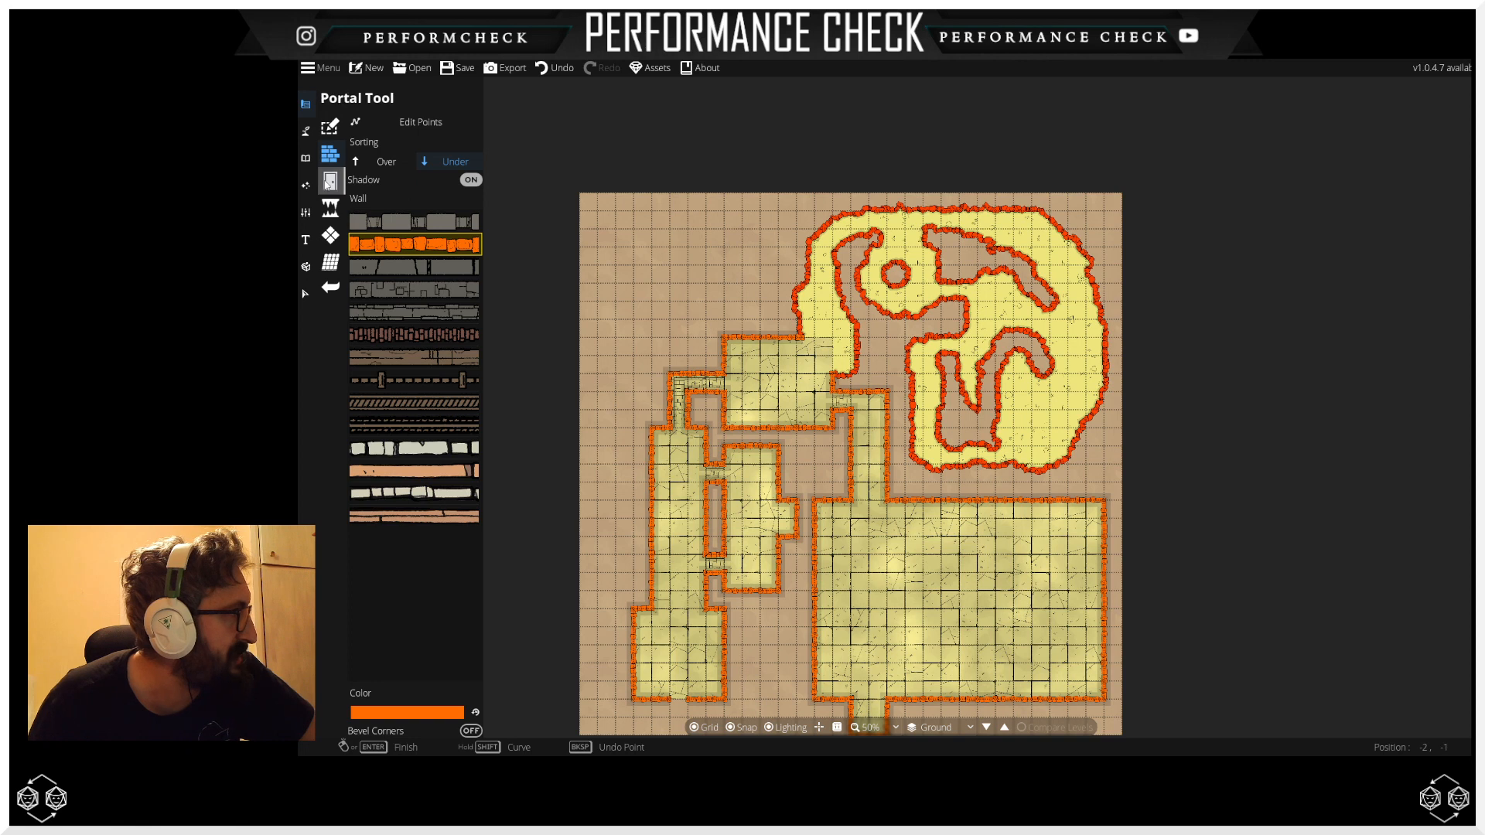
left_click(336, 142)
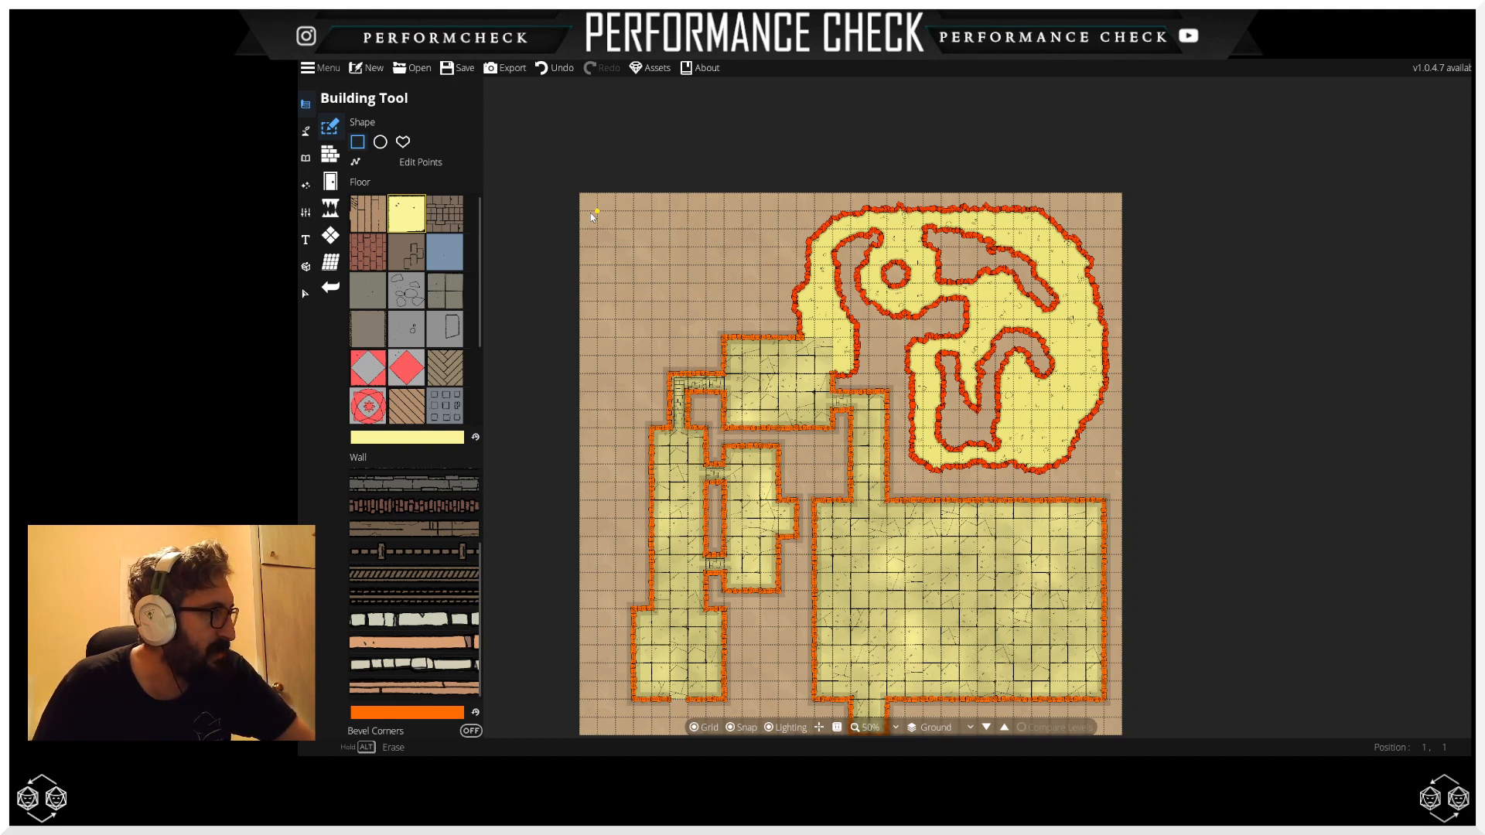
left_click_drag(592, 215, 761, 310)
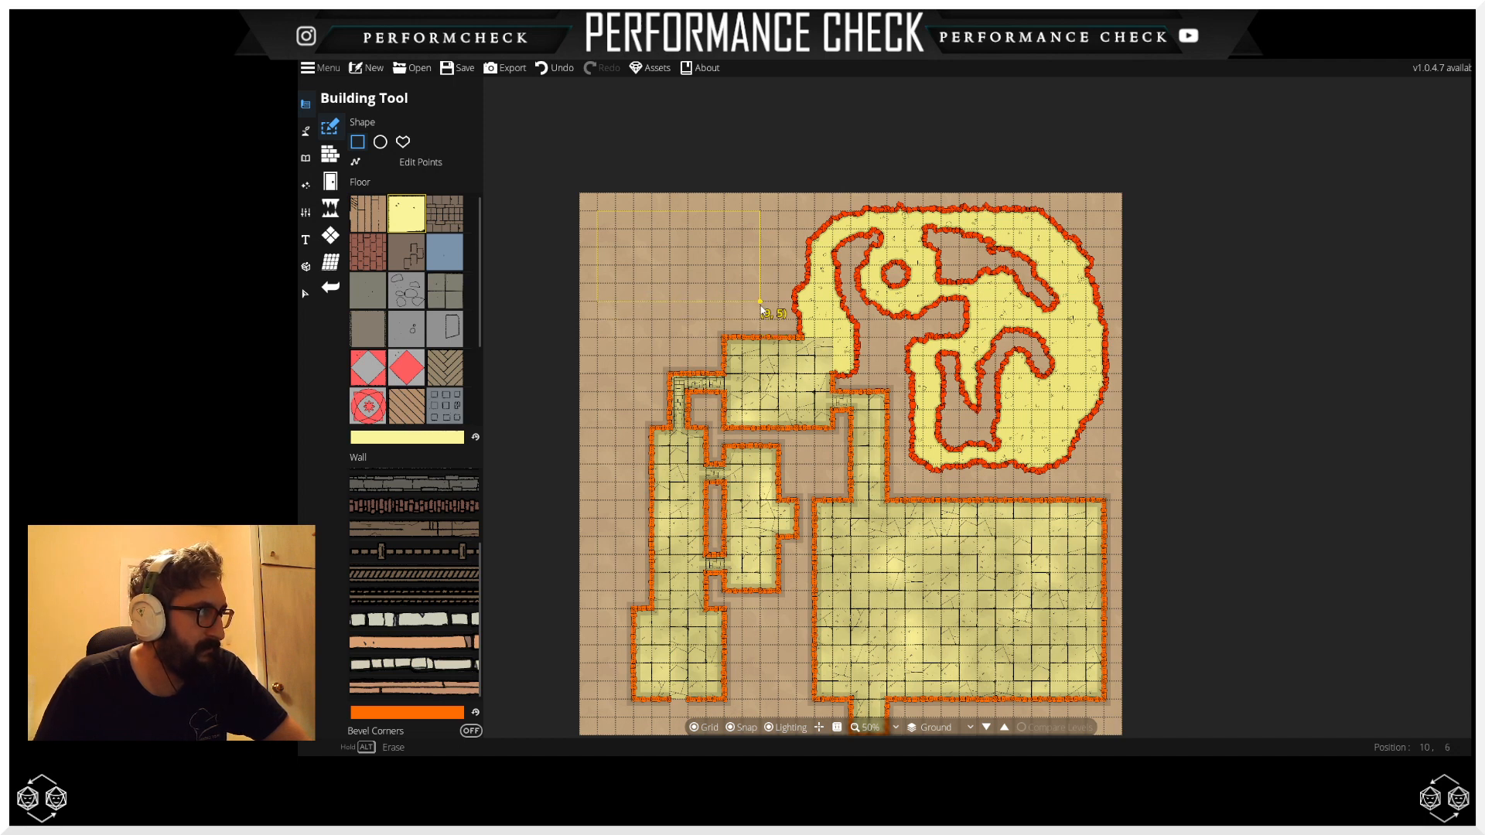
left_click_drag(763, 311, 734, 309)
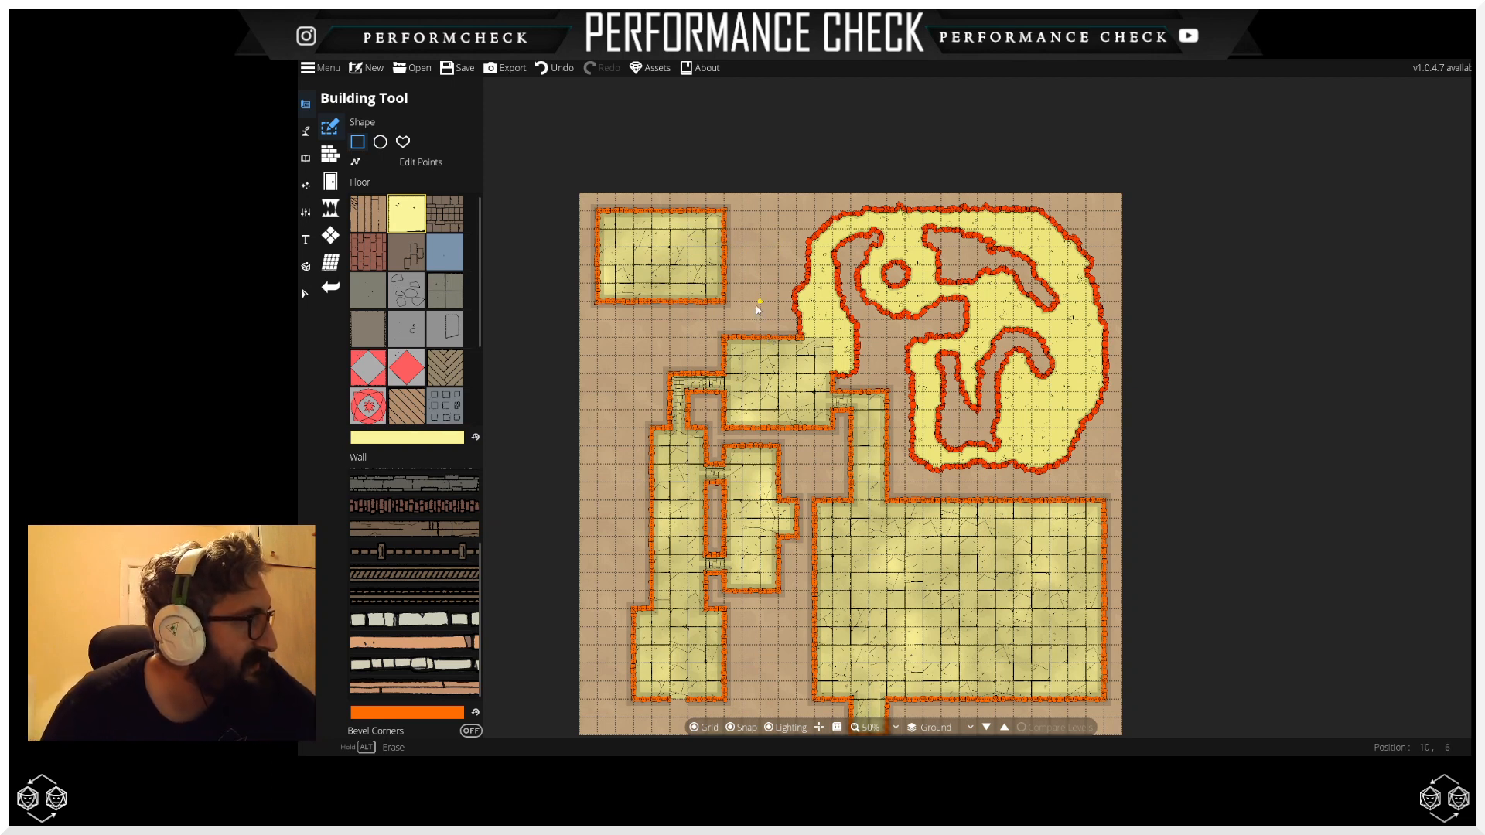
left_click_drag(729, 253, 761, 338)
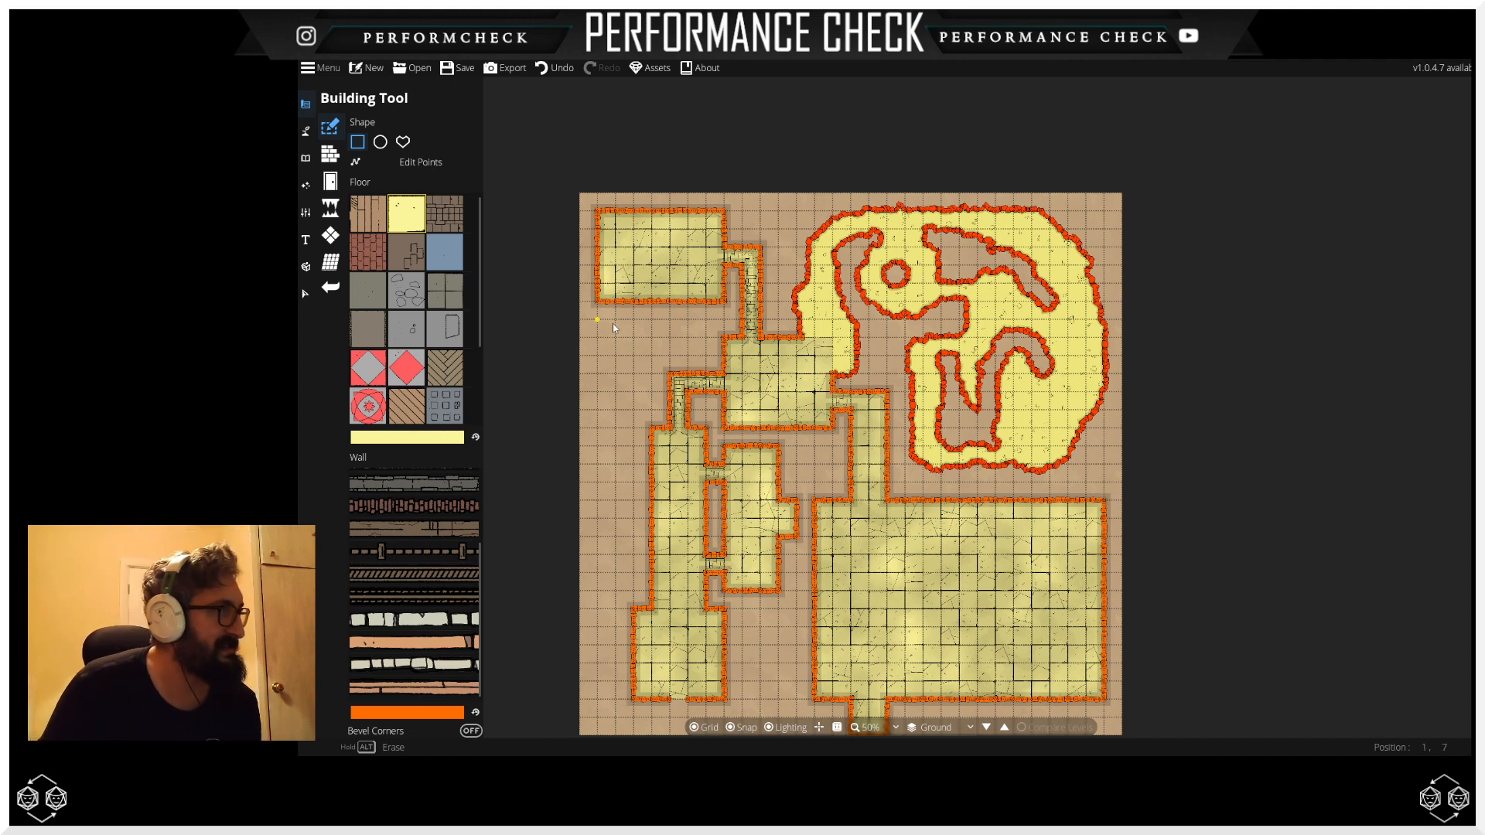
Step: Extend the northwest room southward to 8 squares deep and erase its easternmost column, making it 6 squares wide
left_click_drag(598, 304, 698, 340)
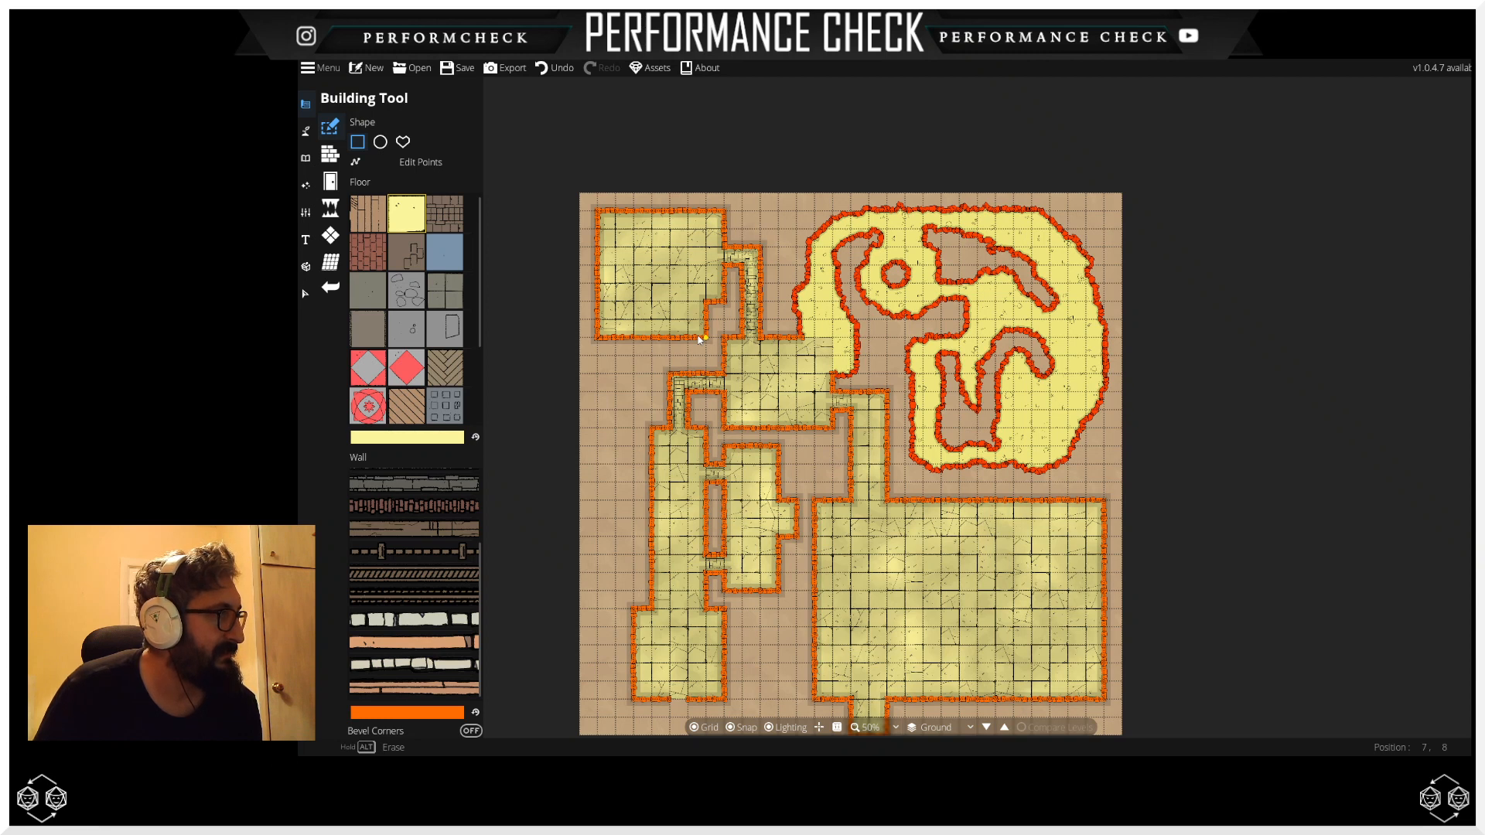
left_click_drag(686, 356, 604, 357)
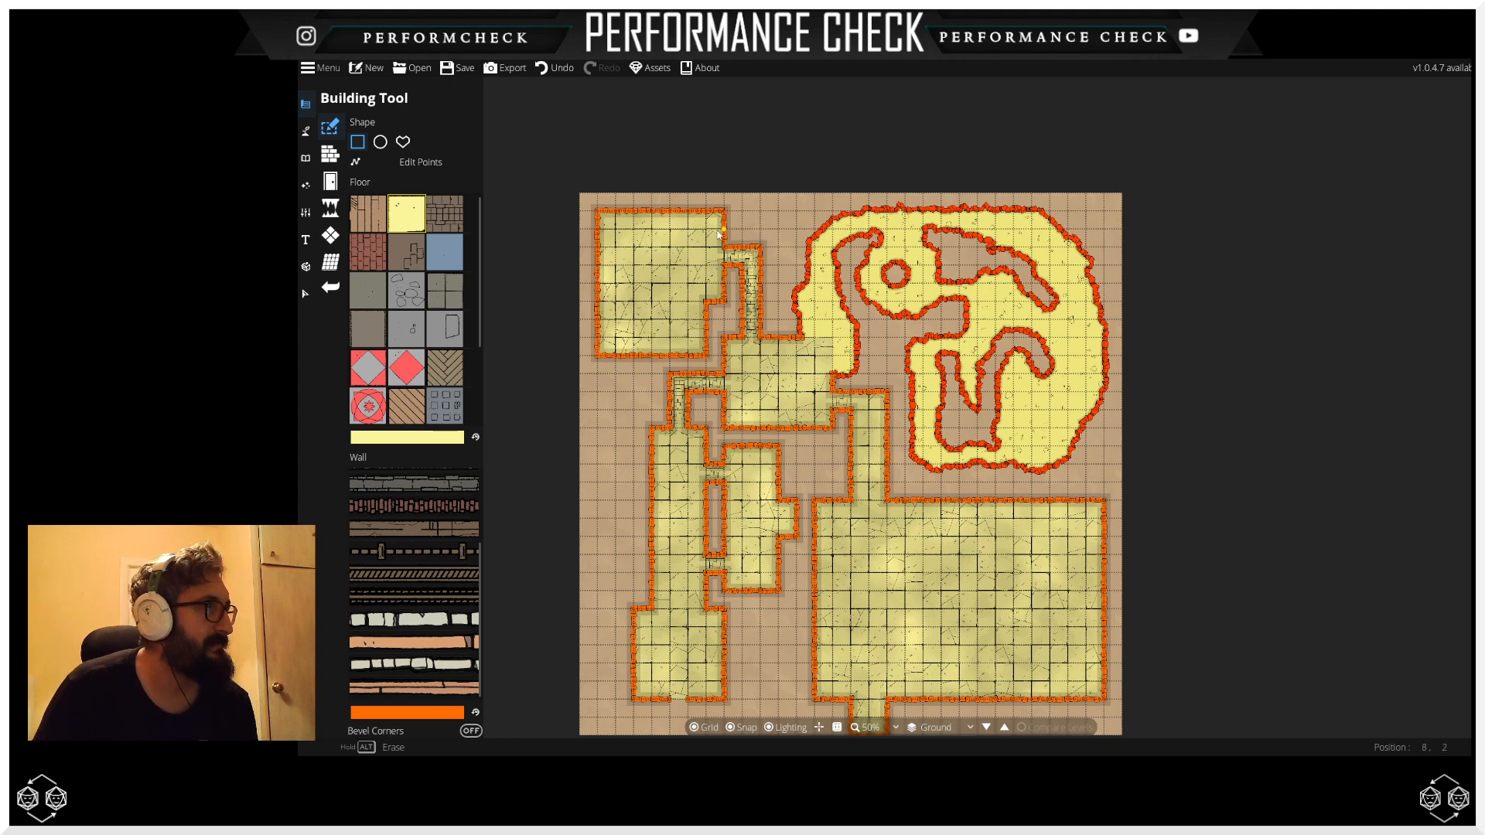
mouse_move(706, 218)
left_mouse_down()
mouse_move(710, 288)
mouse_move(725, 297)
left_mouse_up()
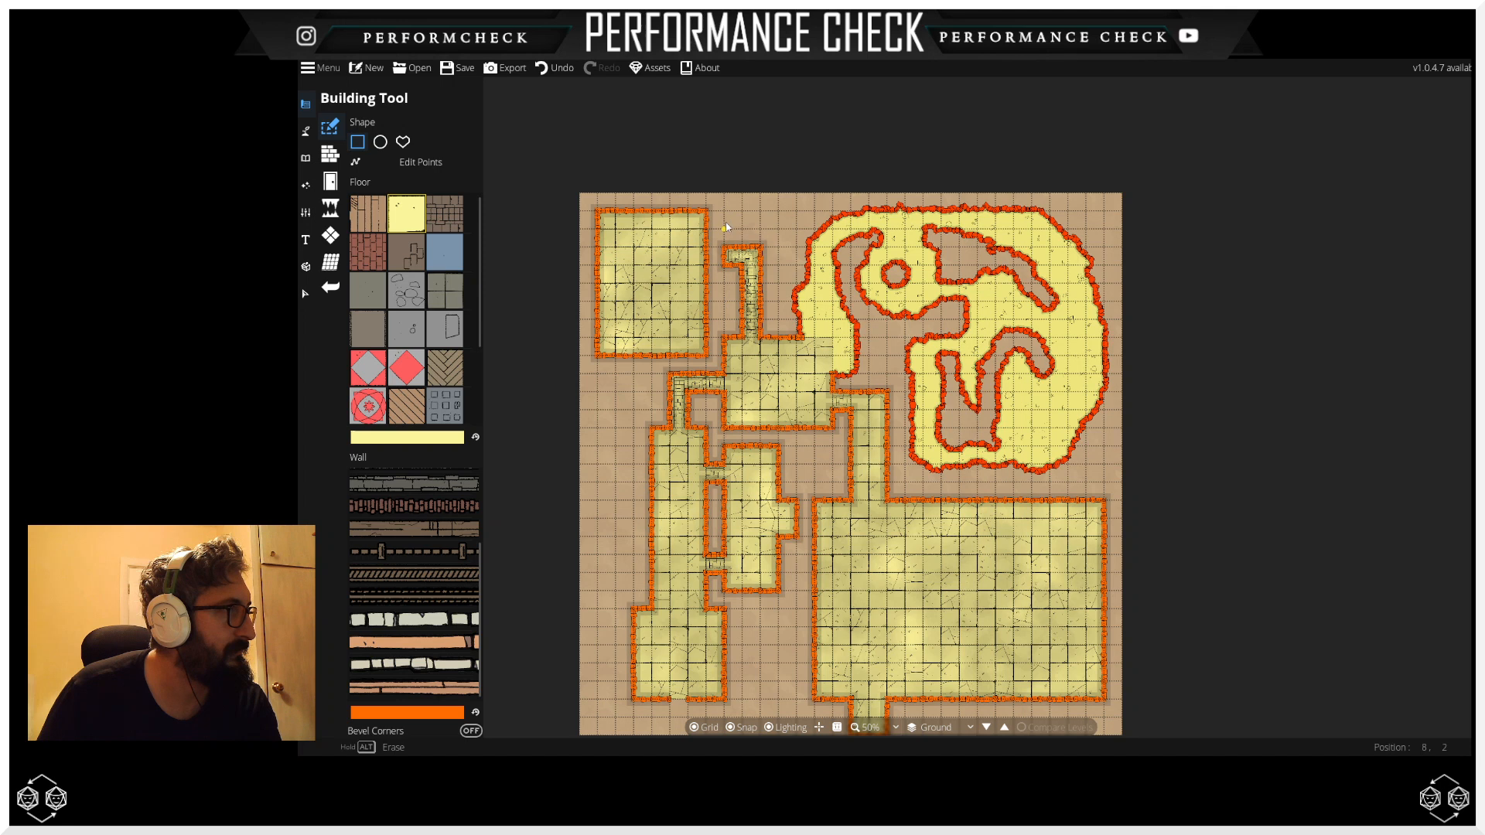
Step: Reroute the corridor to meet the northwest room's top row, and erase the corridor stub below the large hall's south wall
left_click_drag(726, 217, 727, 271)
left_click_drag(737, 218, 713, 239)
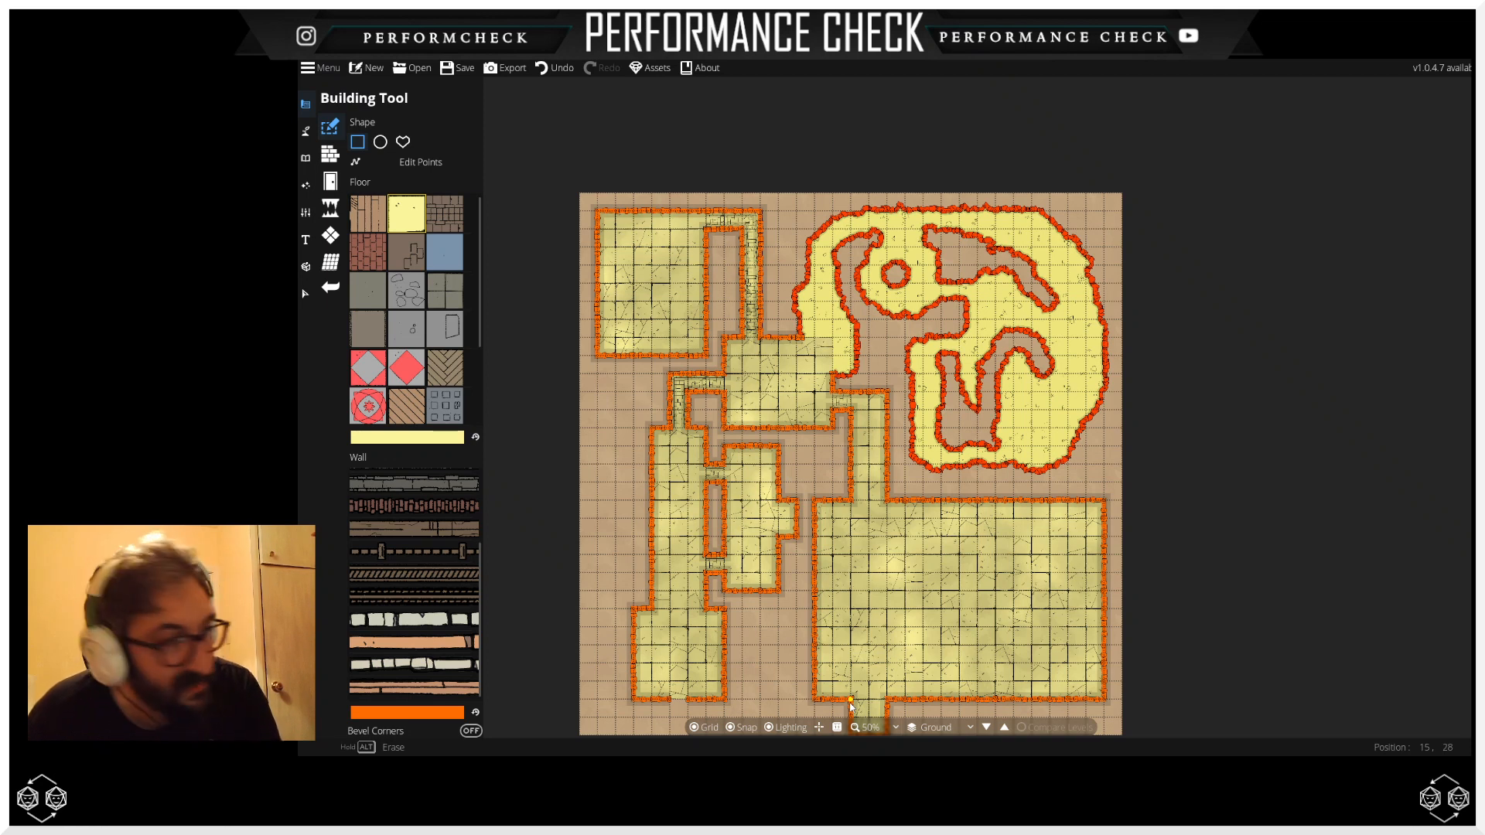
left_click_drag(851, 706, 887, 732)
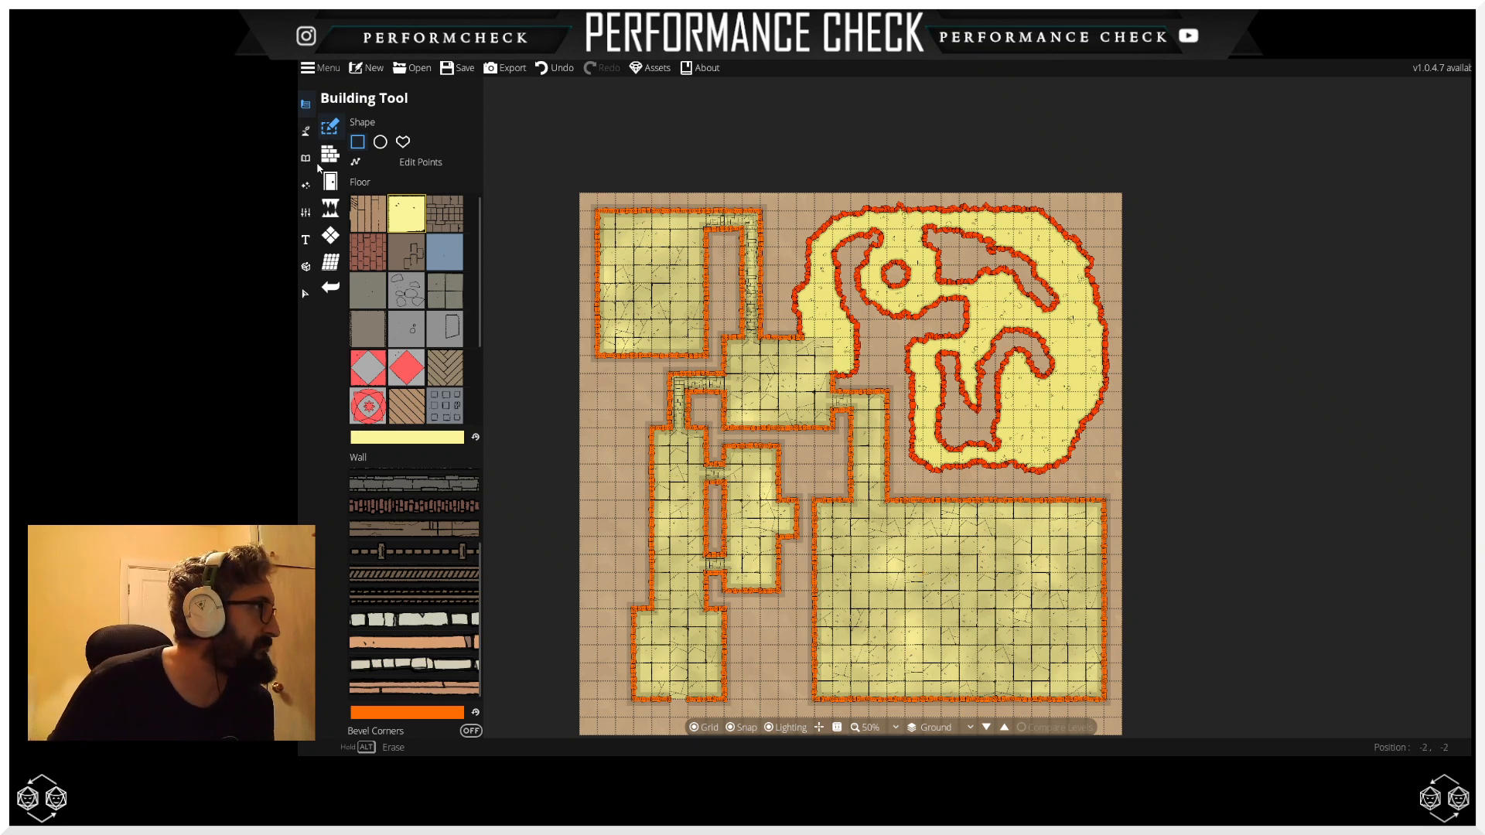
left_click(334, 215)
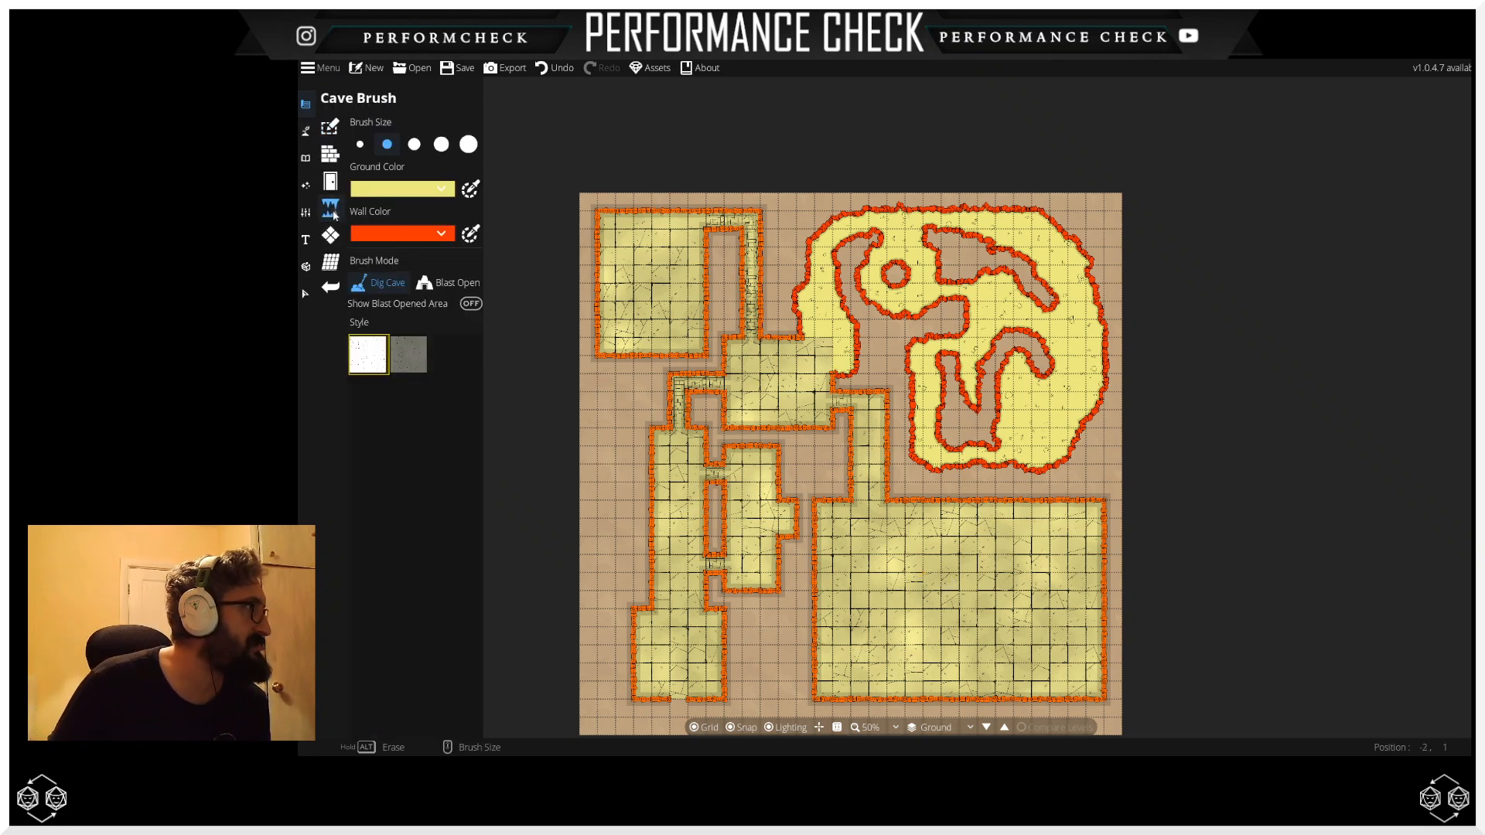
left_click(334, 164)
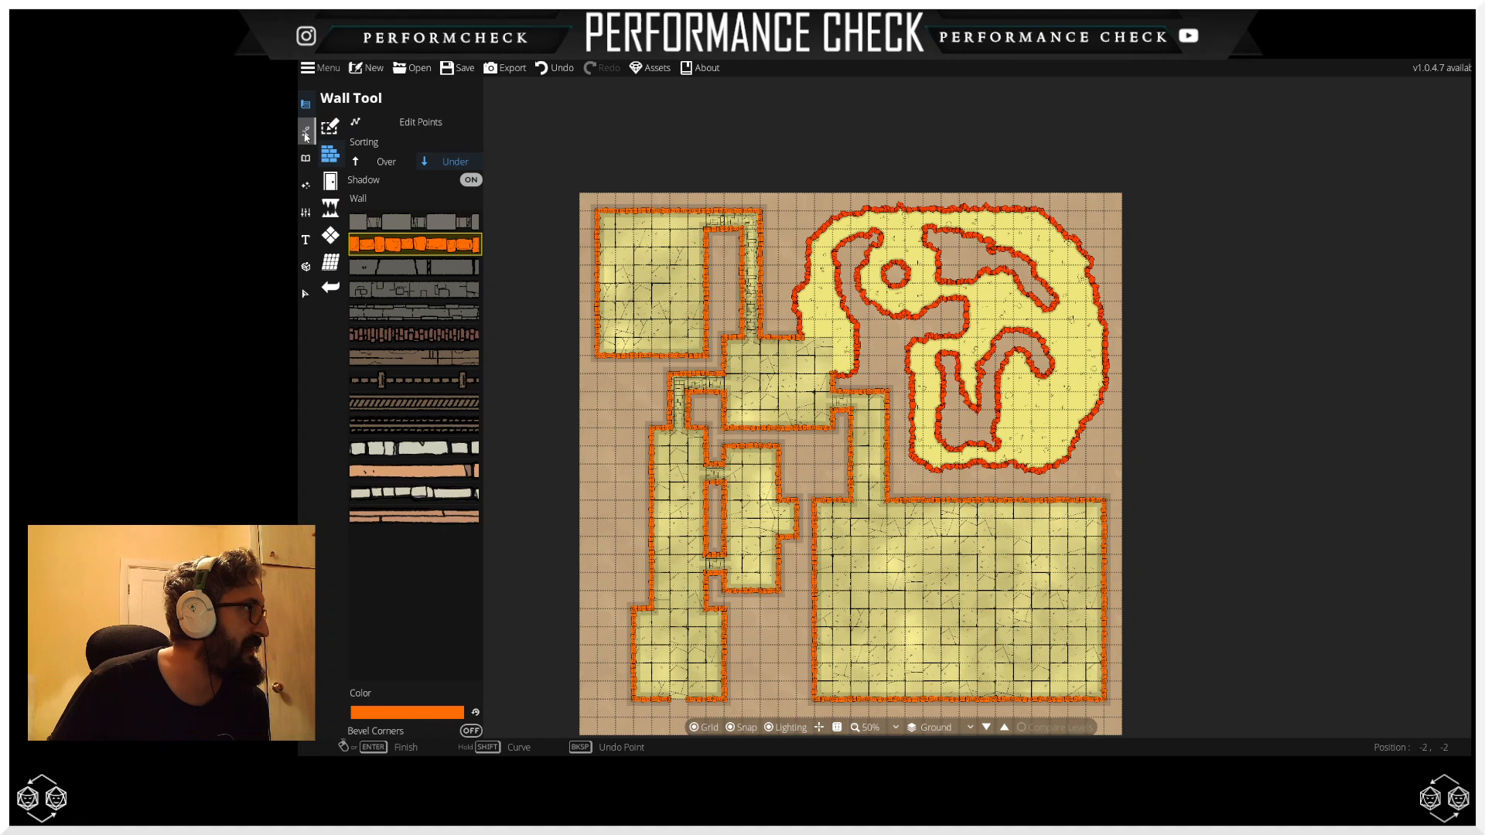
left_click(306, 135)
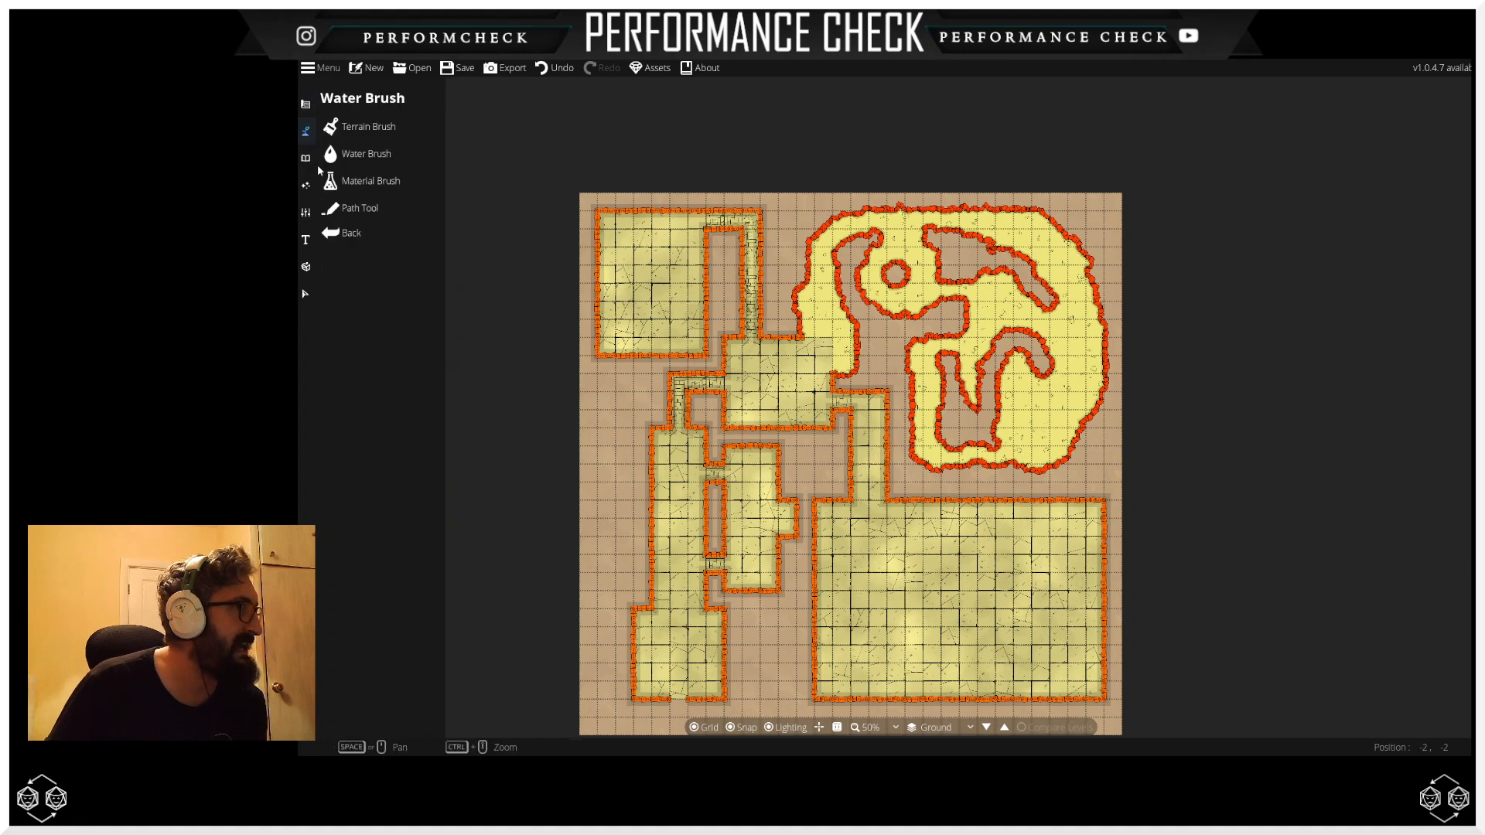
left_click(305, 158)
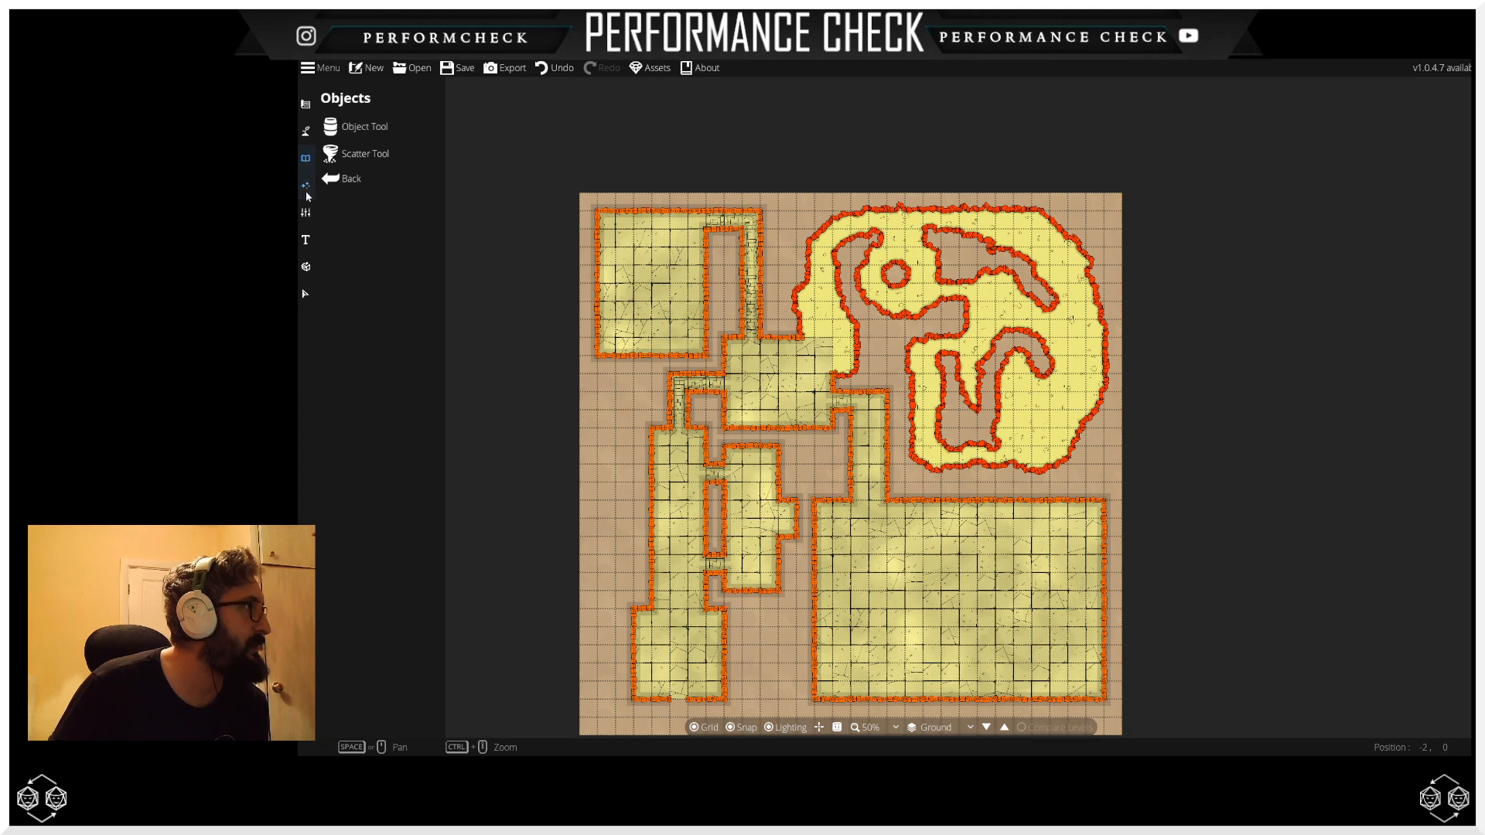
Step: Add black (000000) as a custom deep colour for the Water Brush
left_click(306, 131)
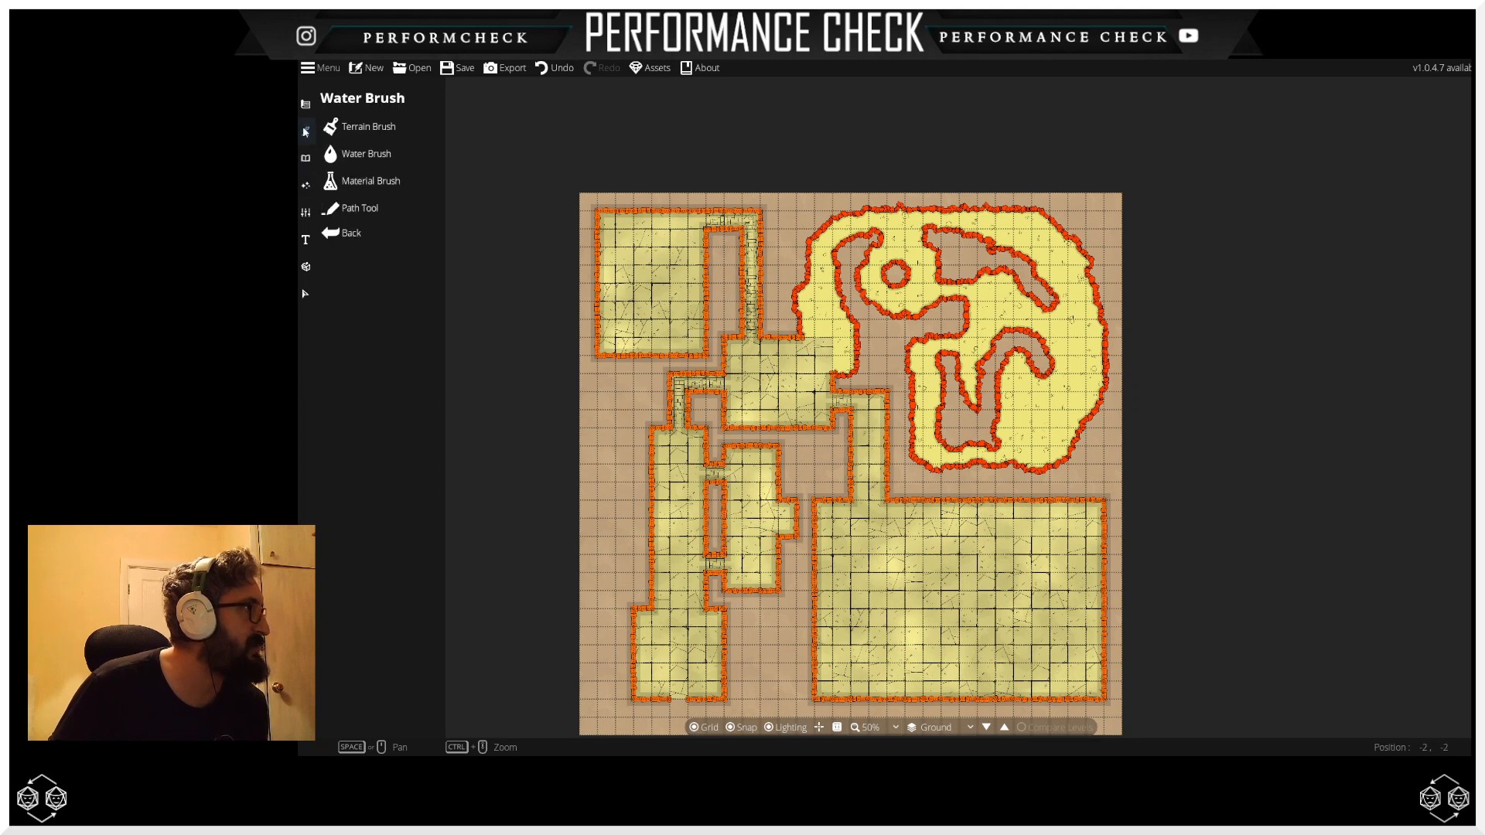
left_click(362, 154)
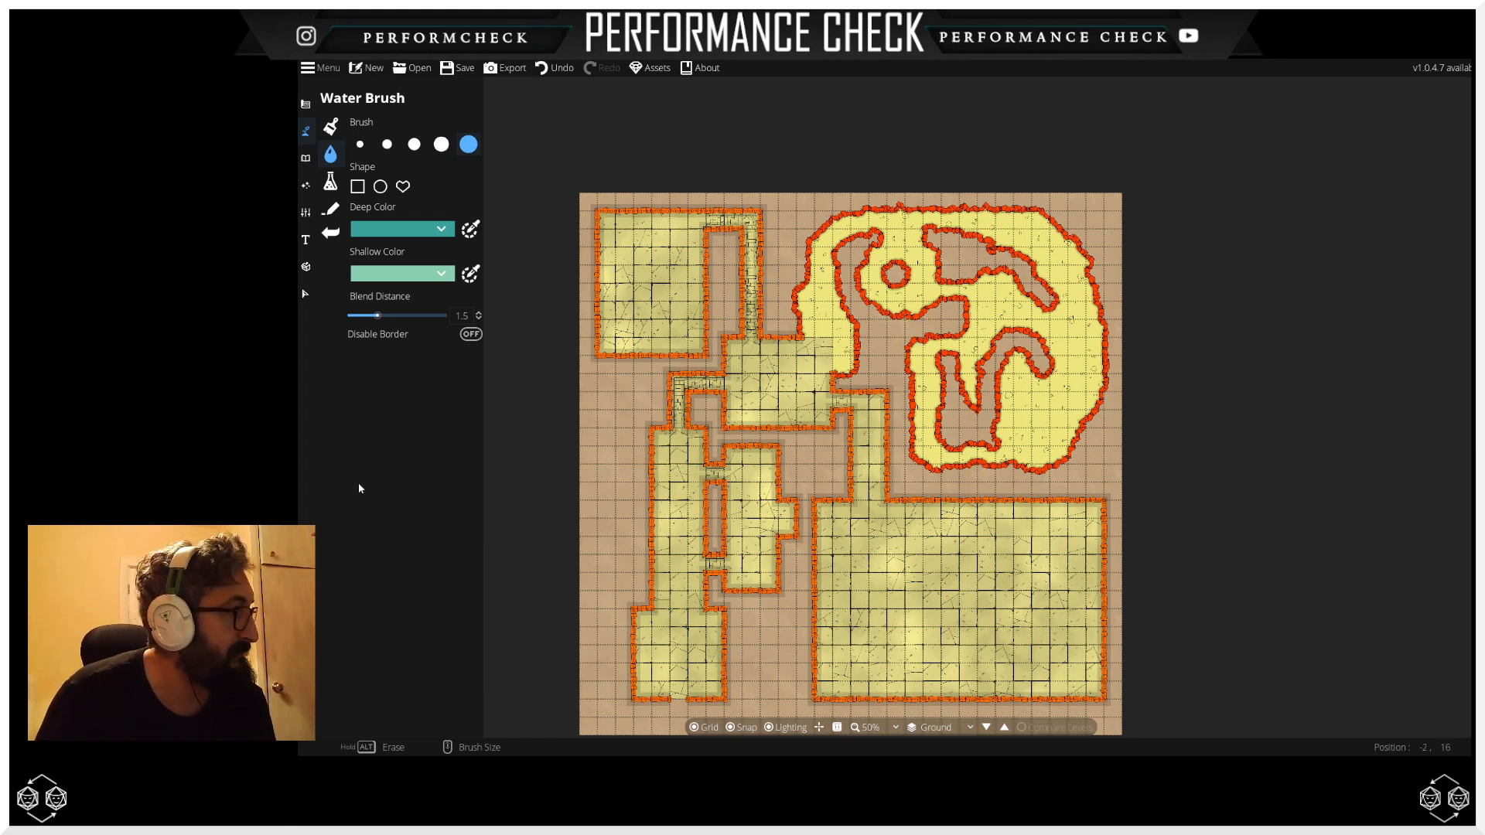
left_click(428, 231)
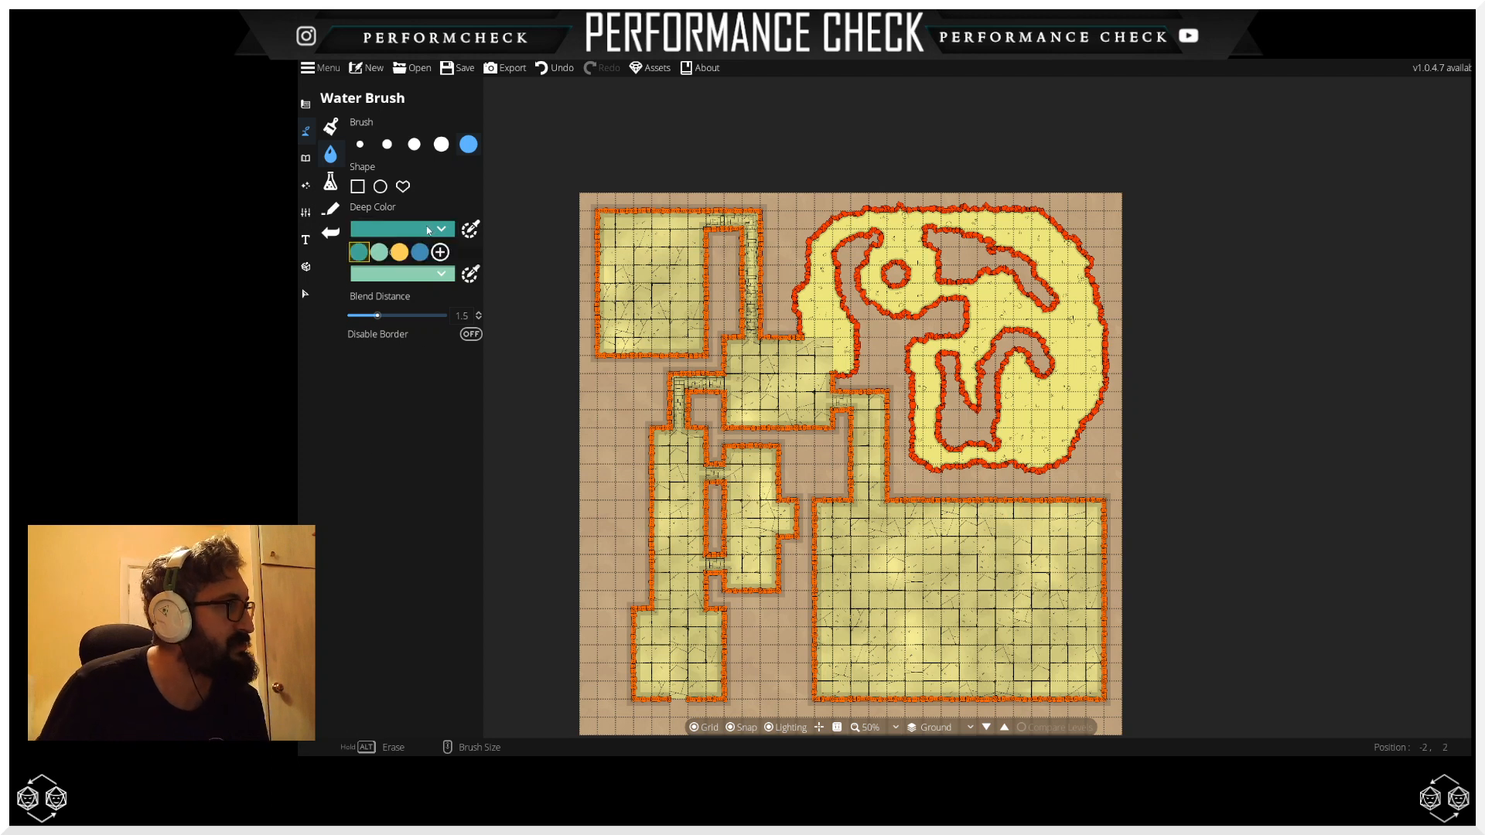
left_click(441, 253)
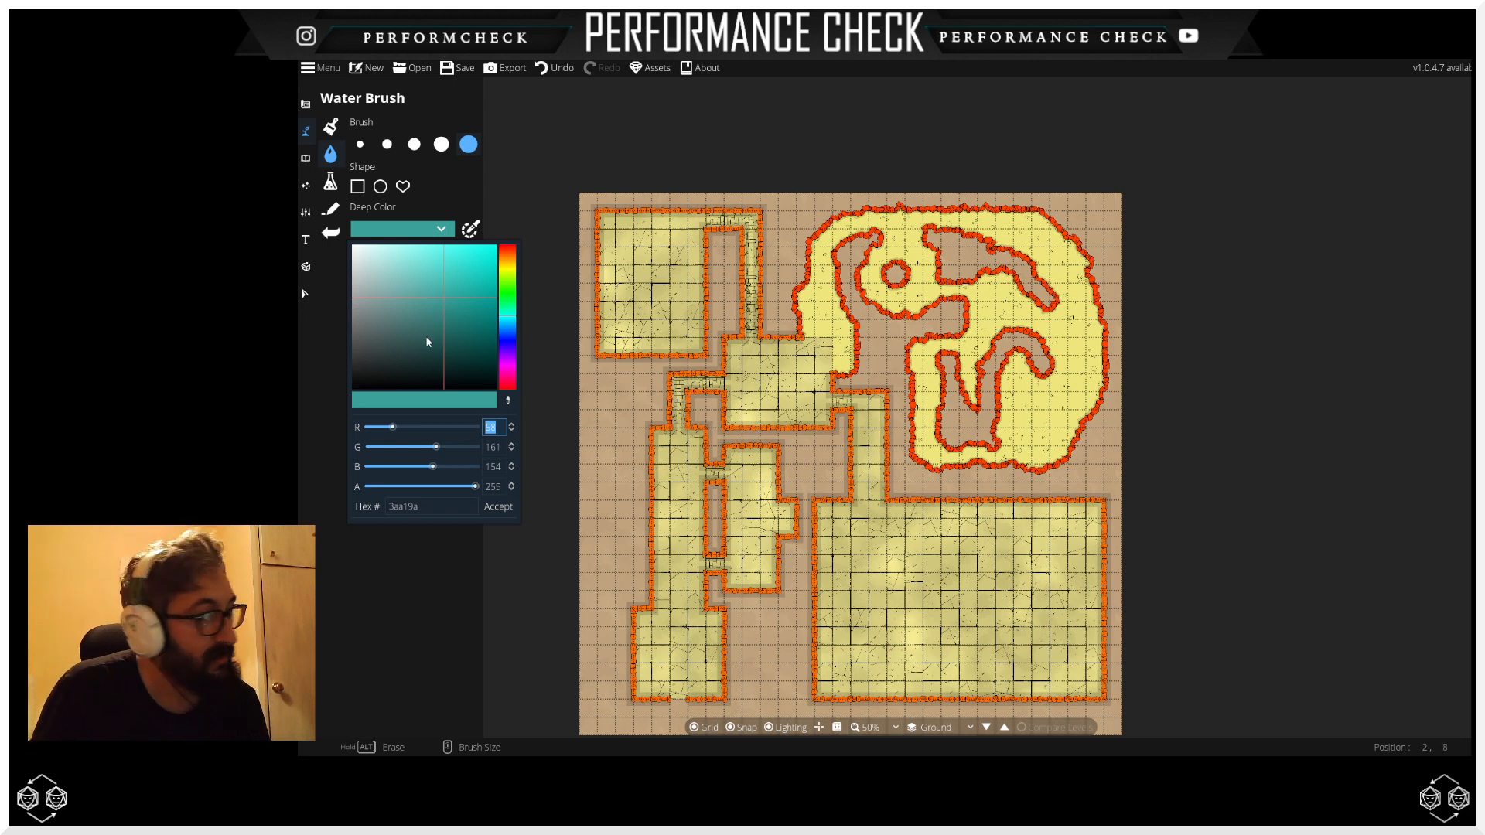
left_click_drag(439, 310, 364, 398)
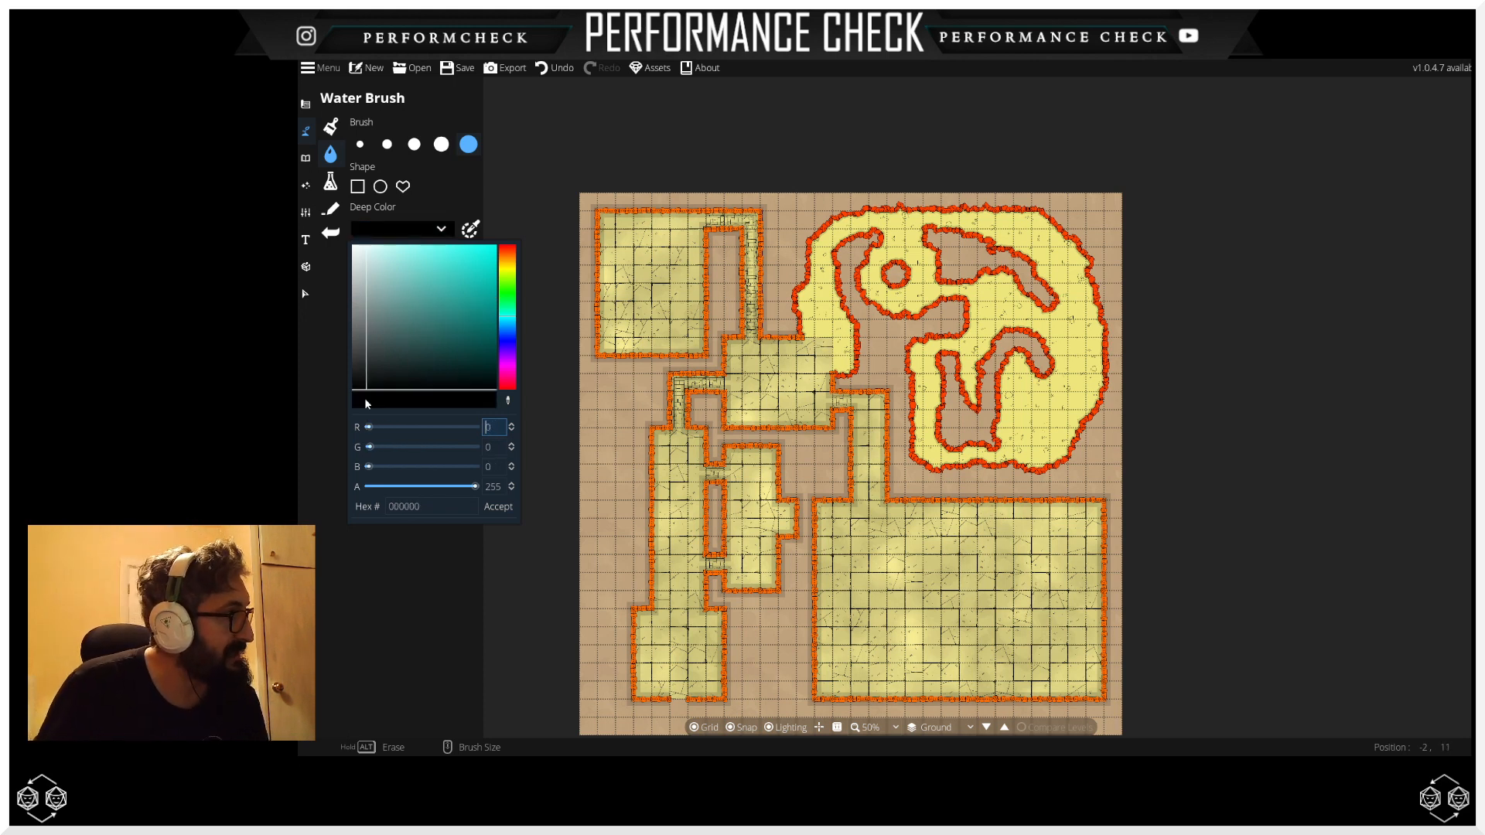
left_click(501, 509)
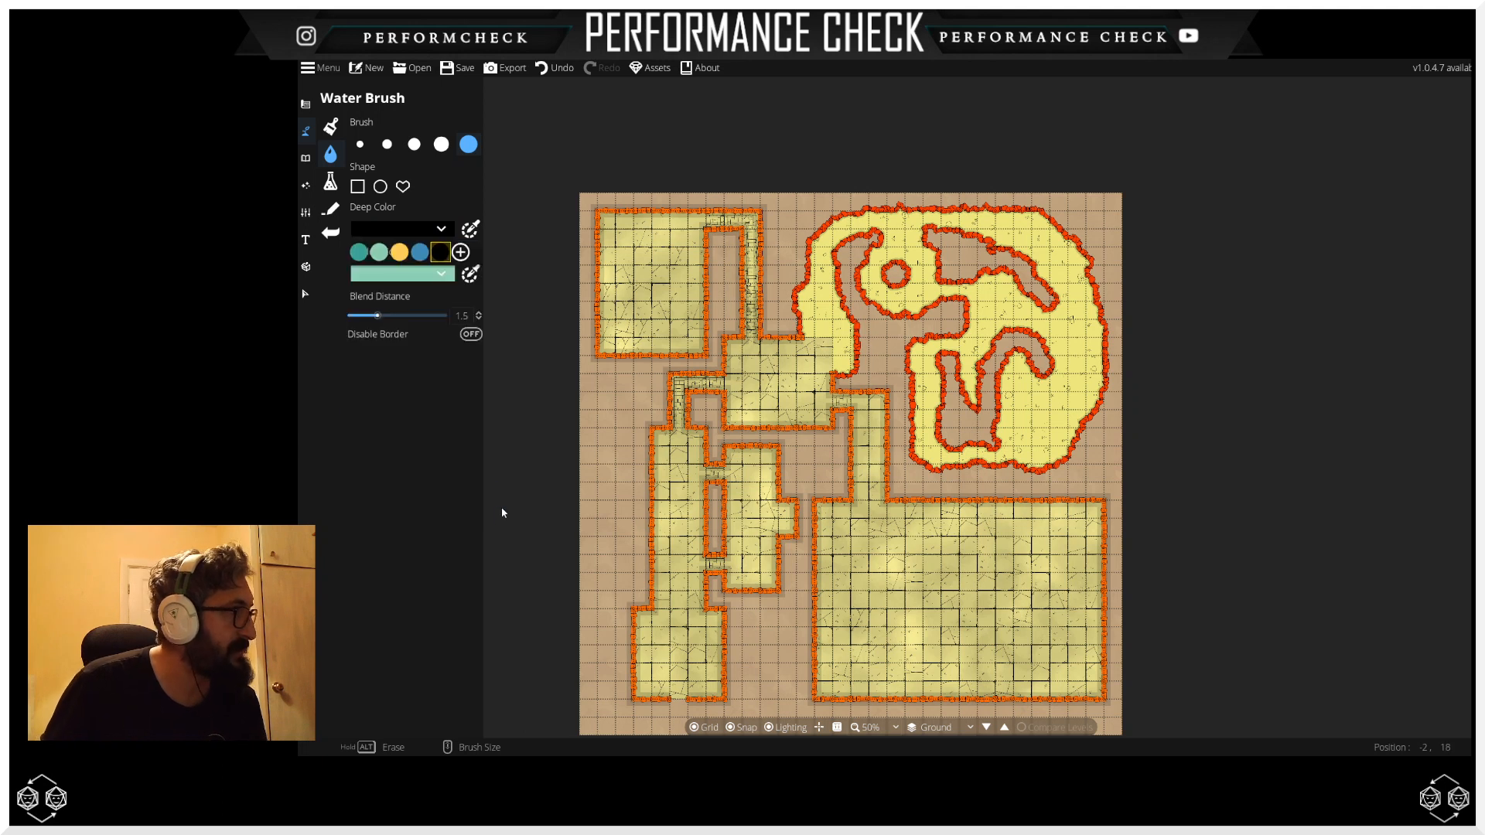
Step: Add black (000000) as the Water Brush's shallow colour and choose the second-smallest brush size
left_click(421, 272)
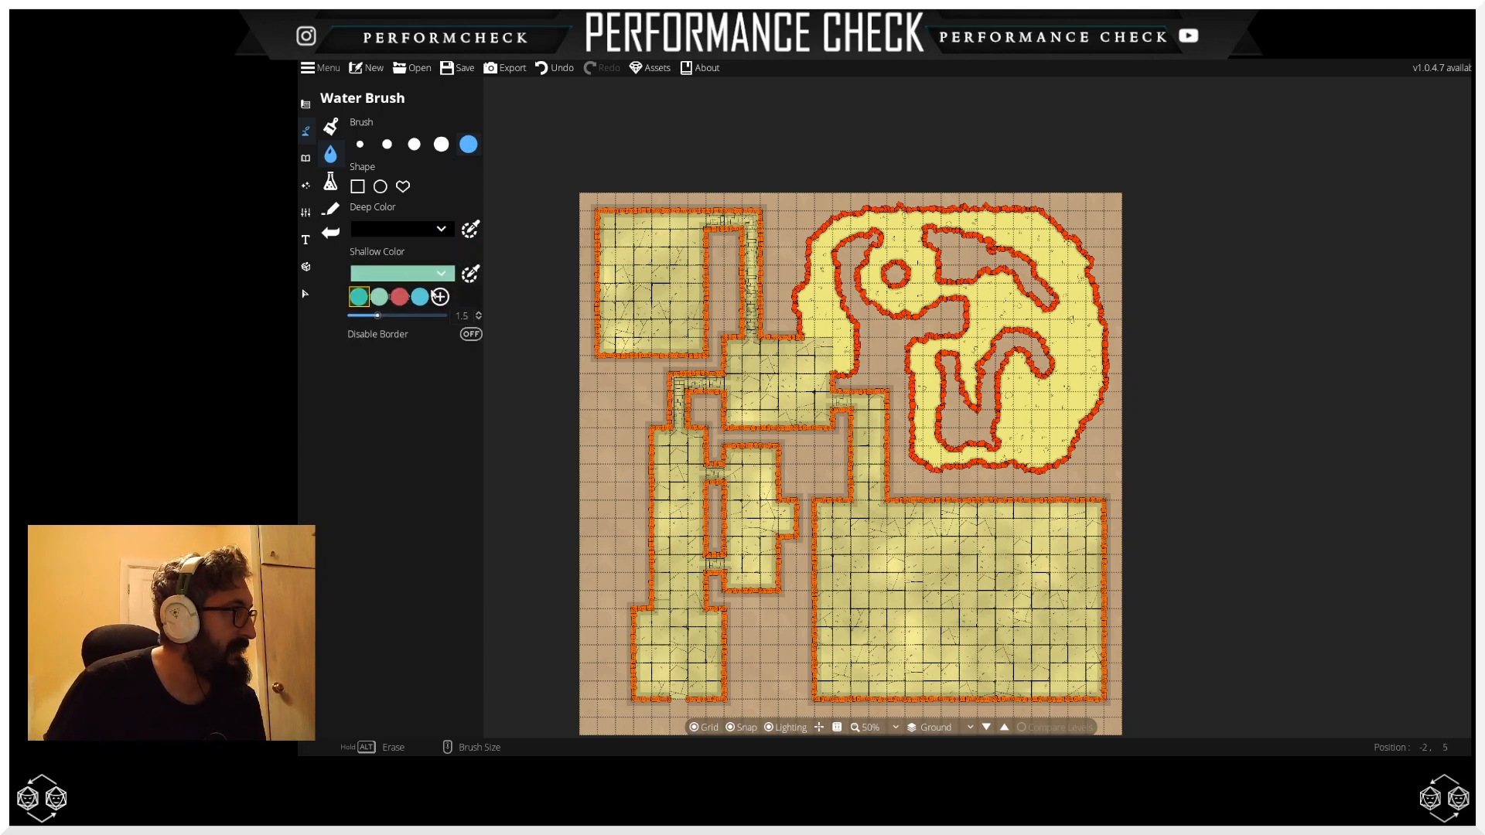
left_click(441, 299)
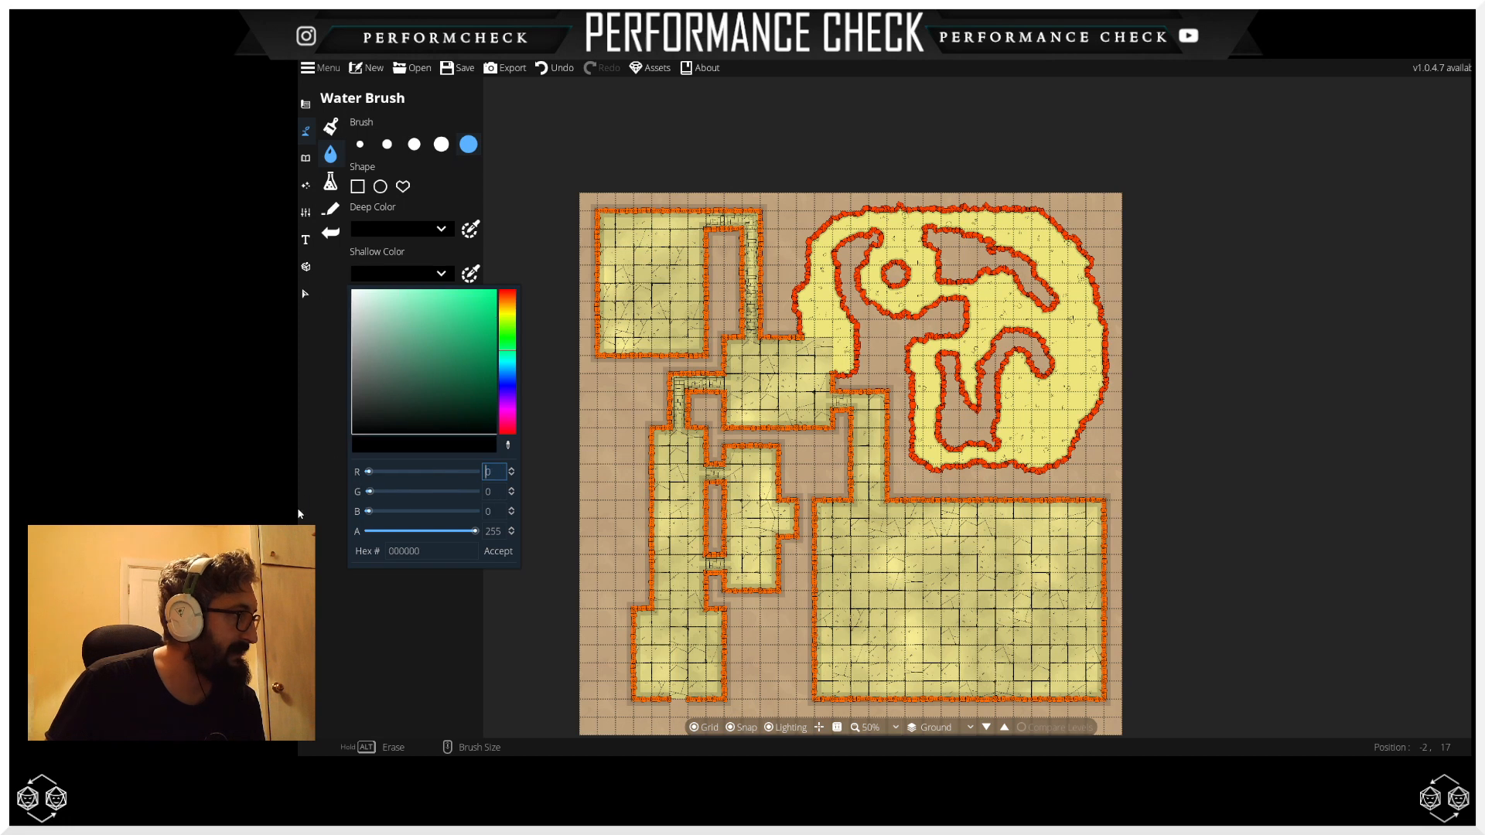
left_click(498, 551)
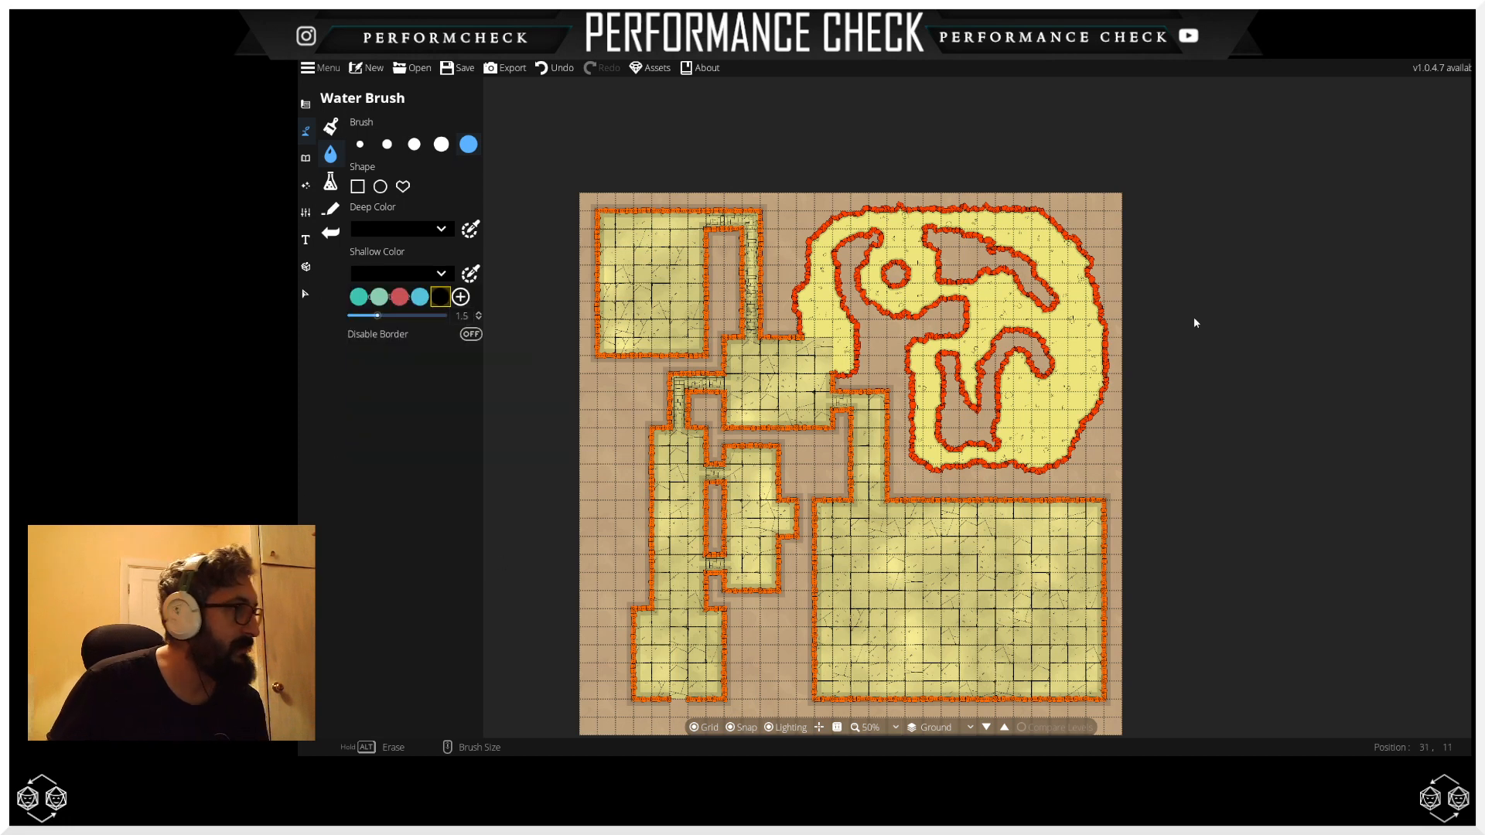
left_click(386, 146)
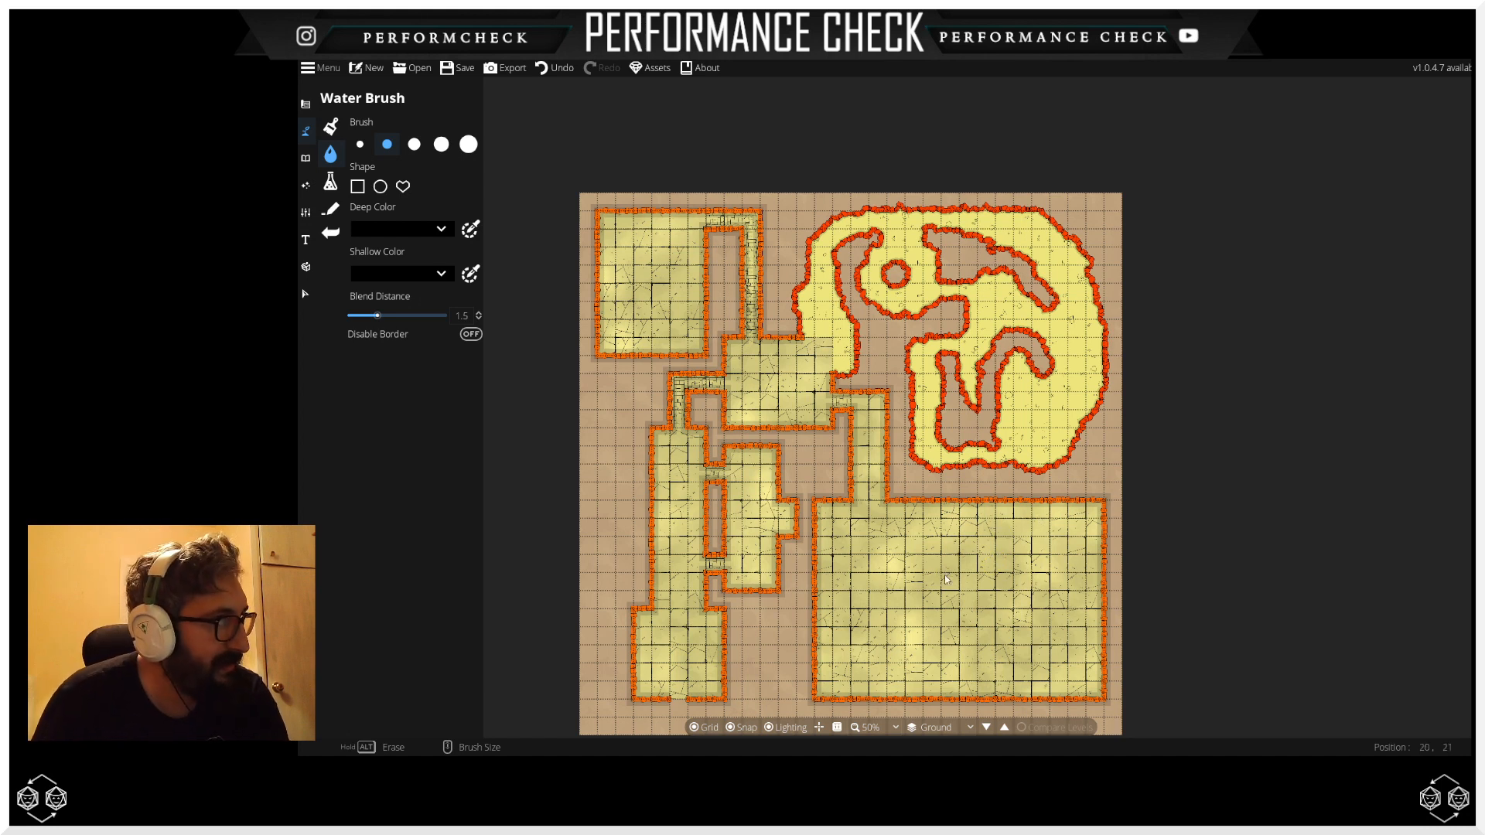
scroll(925, 607, "up", 1)
left_click(829, 524)
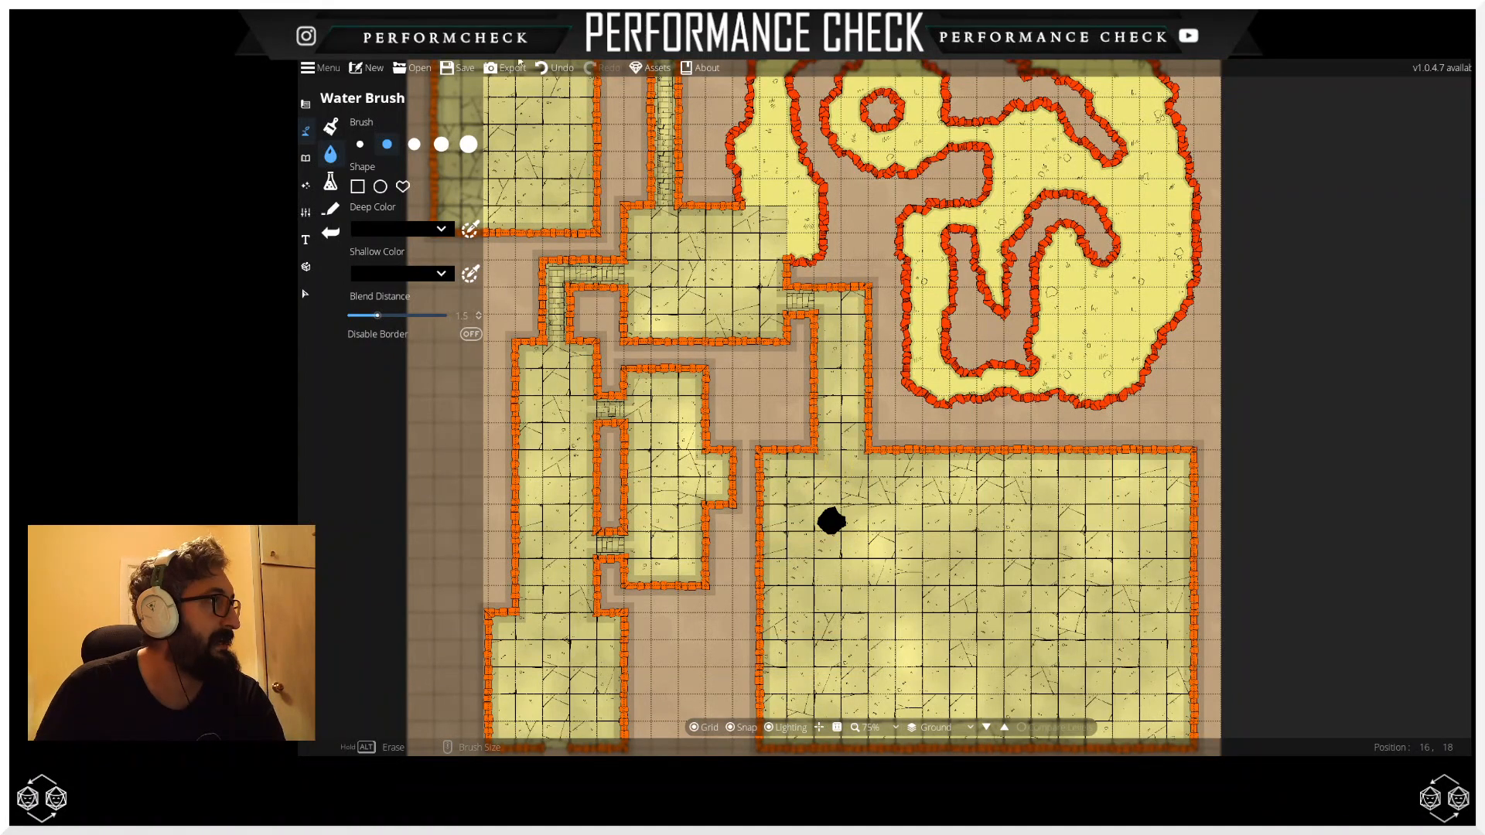
left_click(545, 69)
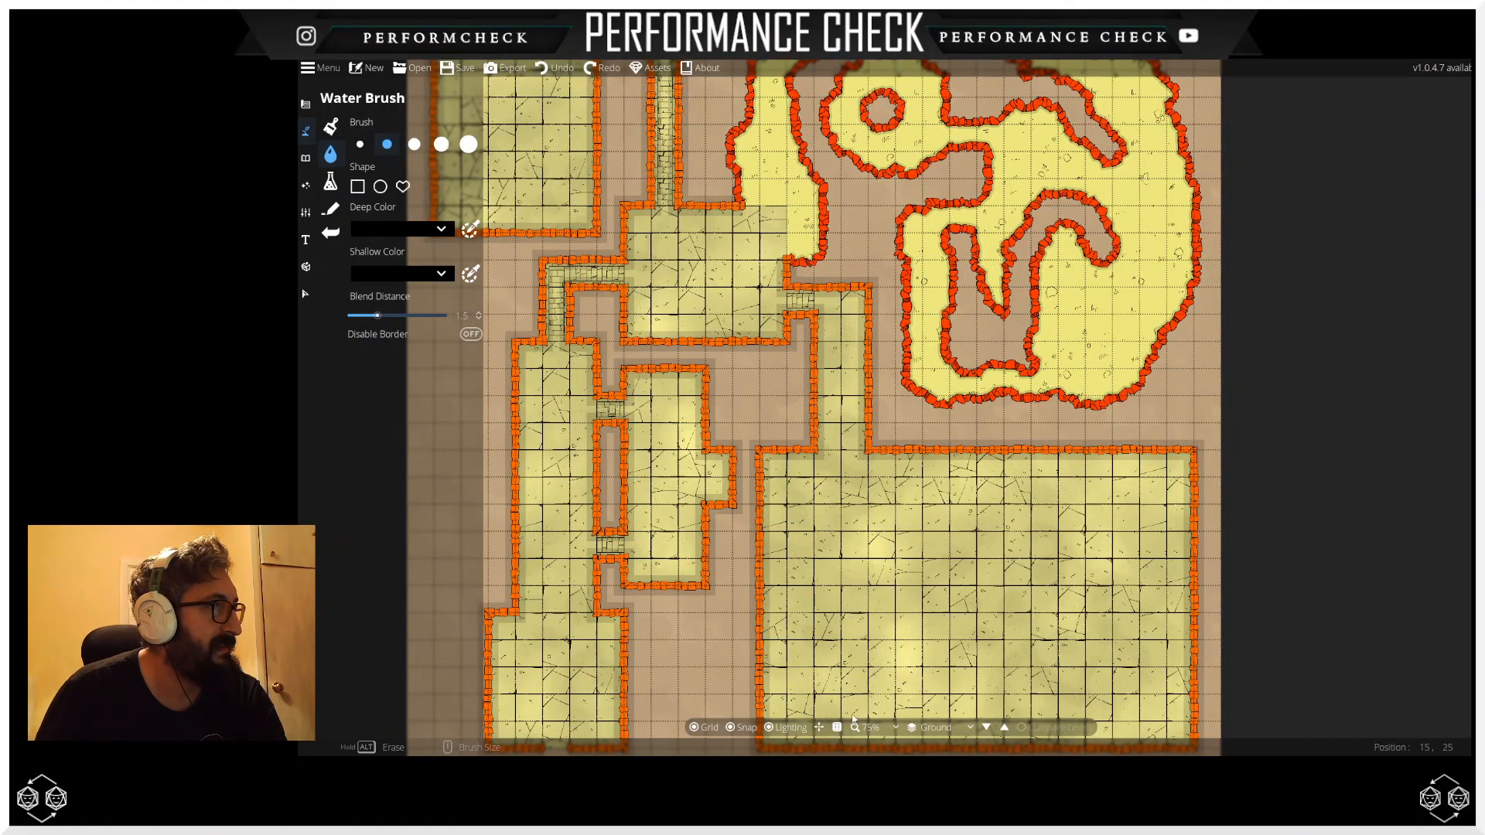
Step: Paint a solid black irregular pit filling the large hall's southwest corner, about 6 squares wide and 4 squares high
left_click_drag(999, 647, 1015, 507)
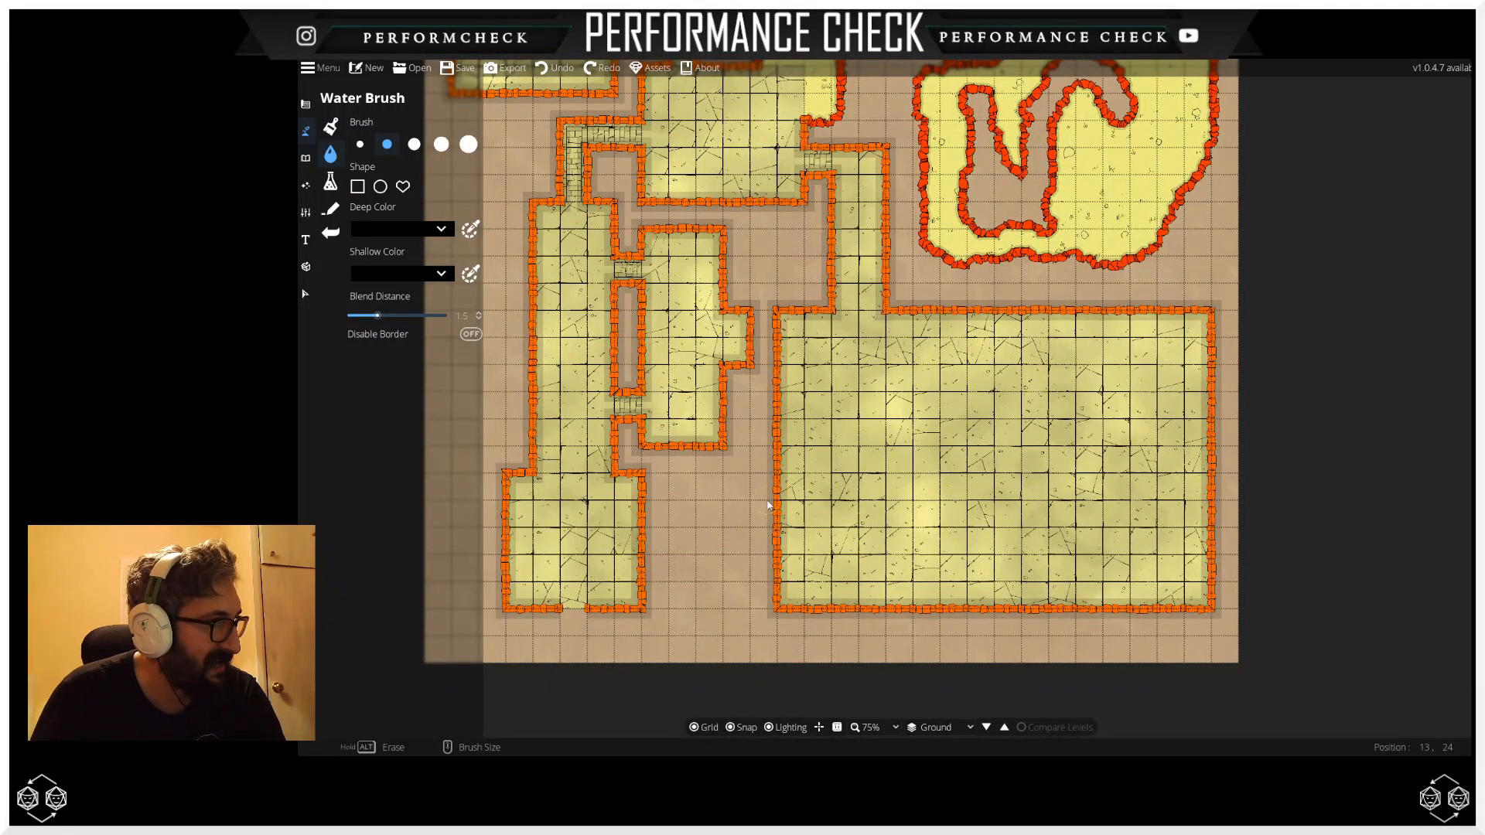
left_click_drag(790, 518, 808, 525)
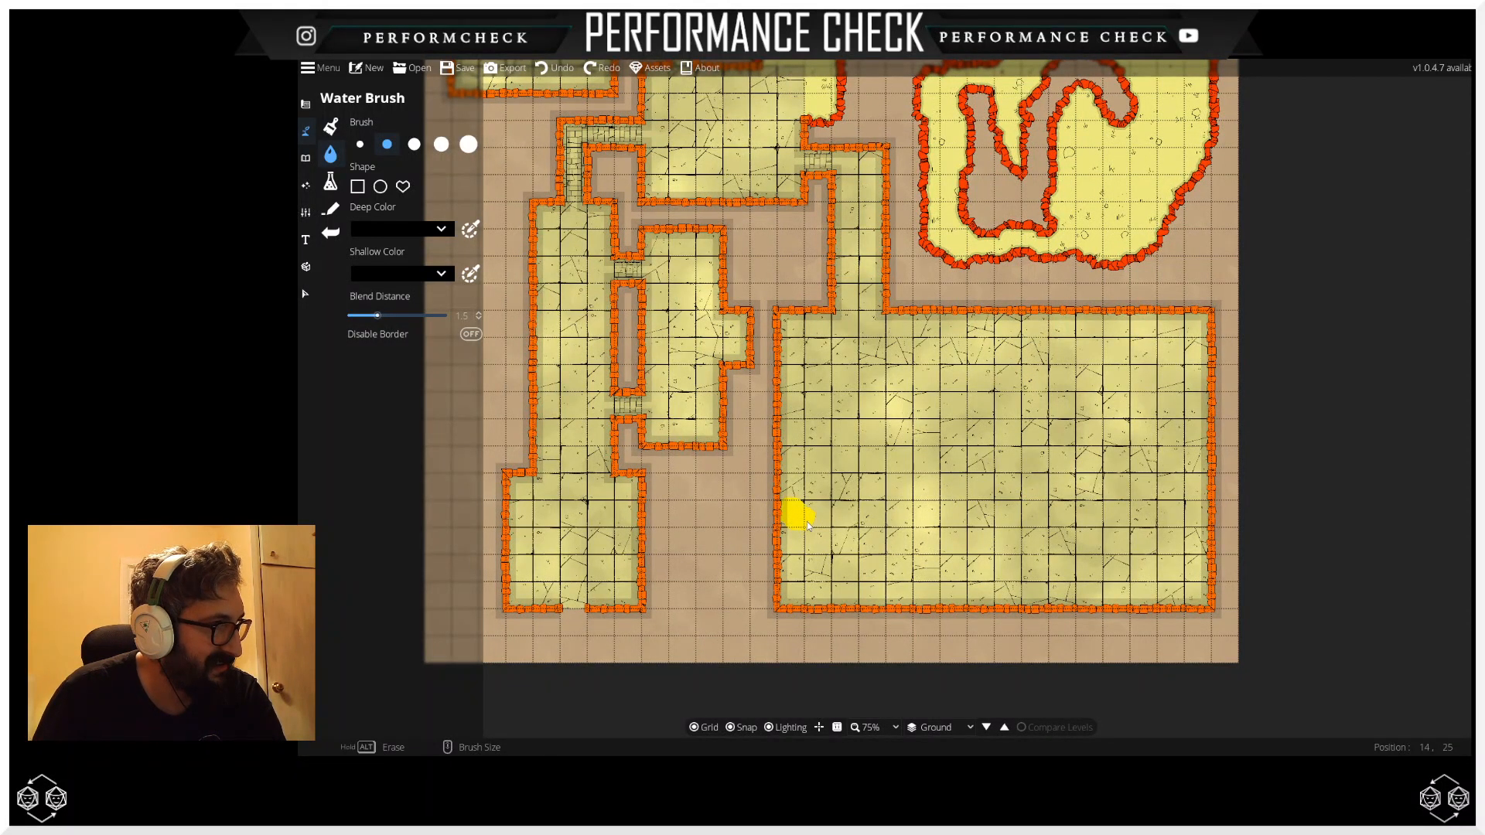
left_click_drag(817, 594, 816, 601)
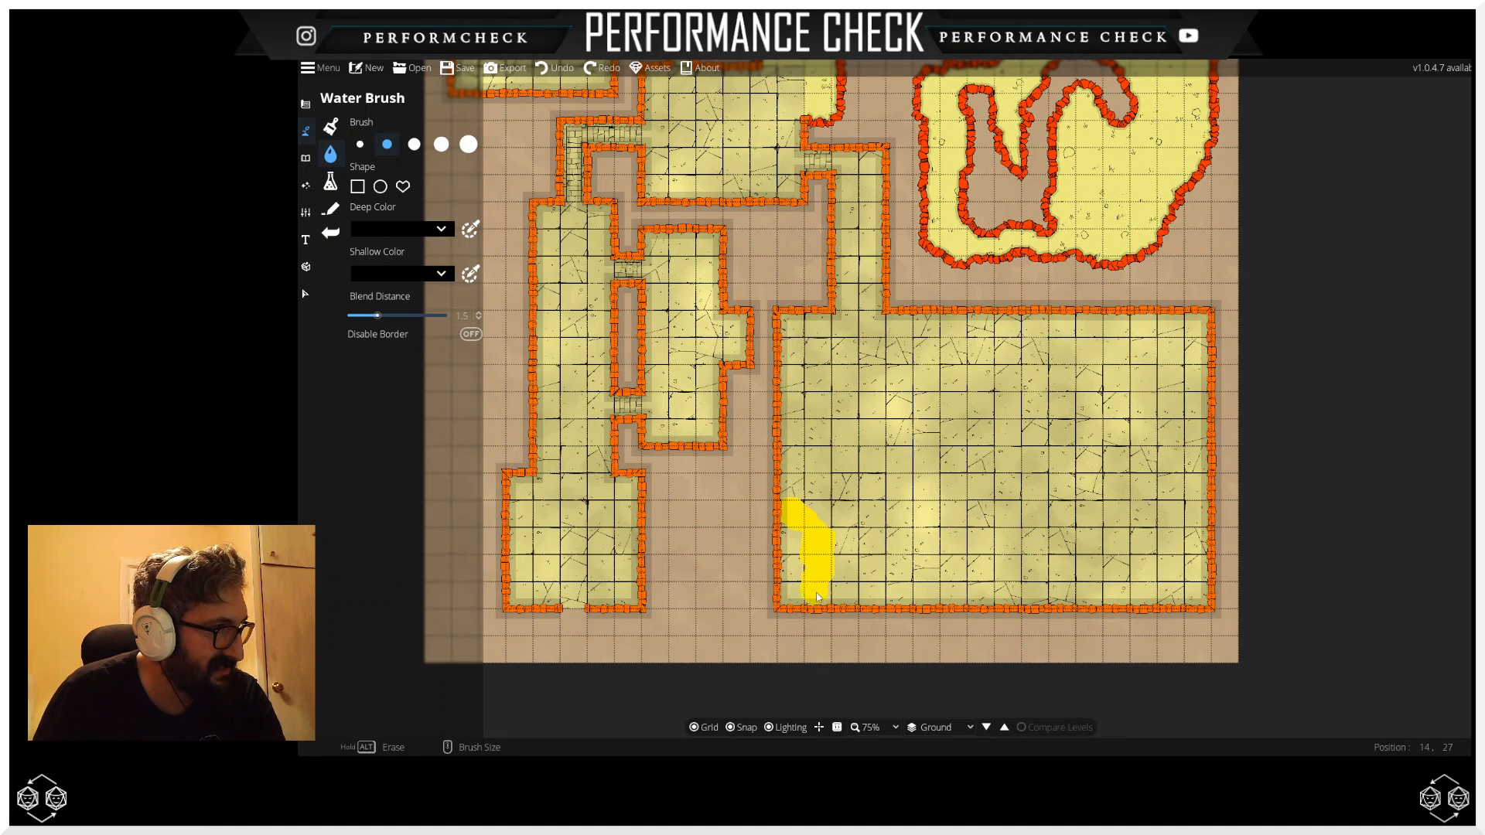
left_click_drag(791, 541, 790, 541)
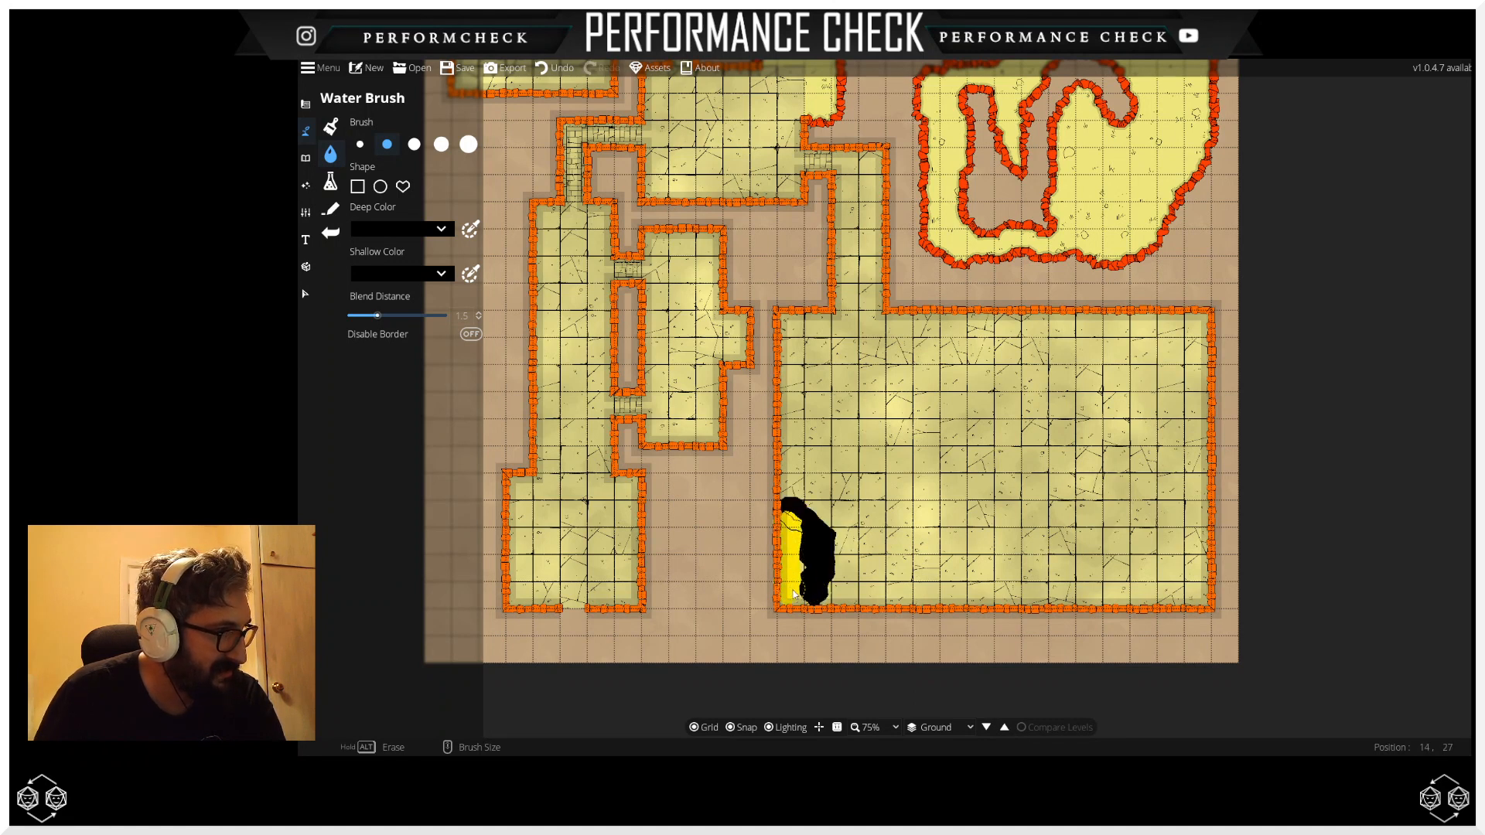
left_click_drag(795, 598, 860, 594)
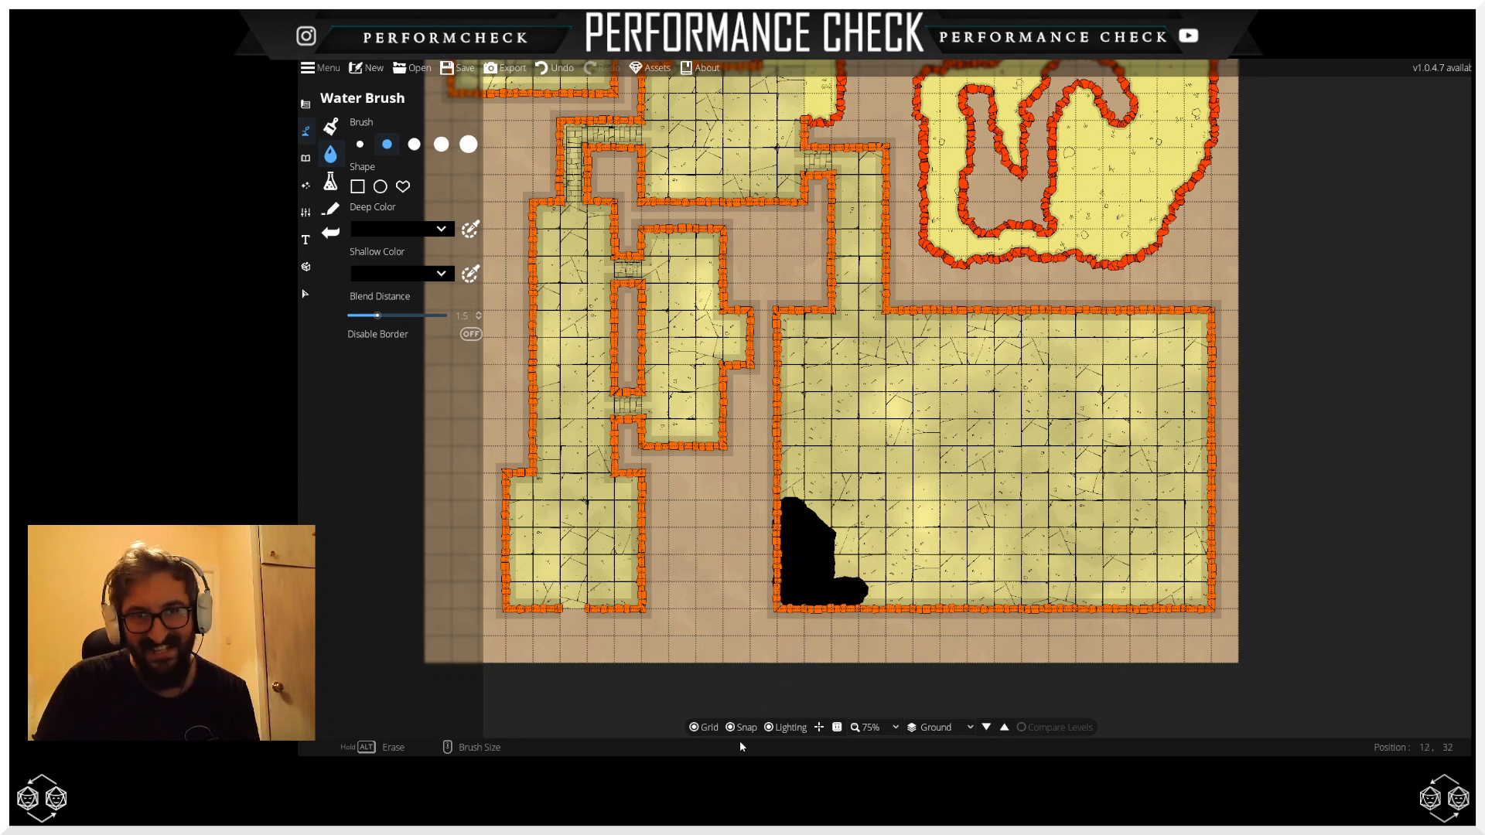
mouse_move(855, 590)
left_mouse_down()
mouse_move(871, 600)
mouse_move(939, 599)
mouse_move(838, 571)
mouse_move(833, 555)
mouse_move(848, 558)
mouse_move(813, 512)
mouse_move(907, 560)
mouse_move(850, 572)
left_mouse_up()
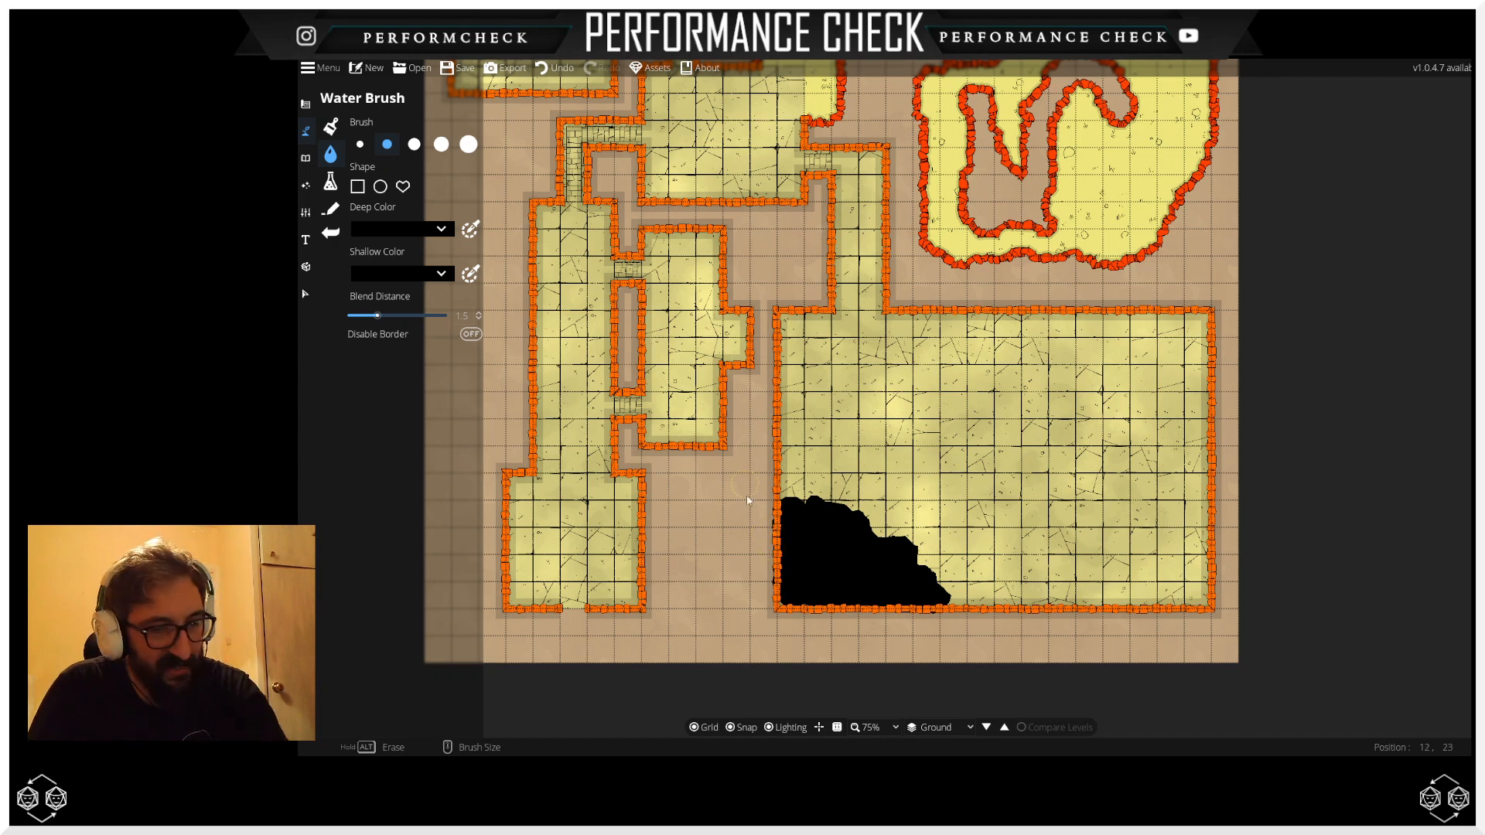
Step: Trim the black spill outside the large hall's west wall with the smallest Water Brush, cutting a small notch in the pit's west edge
scroll(768, 529, "up", 6)
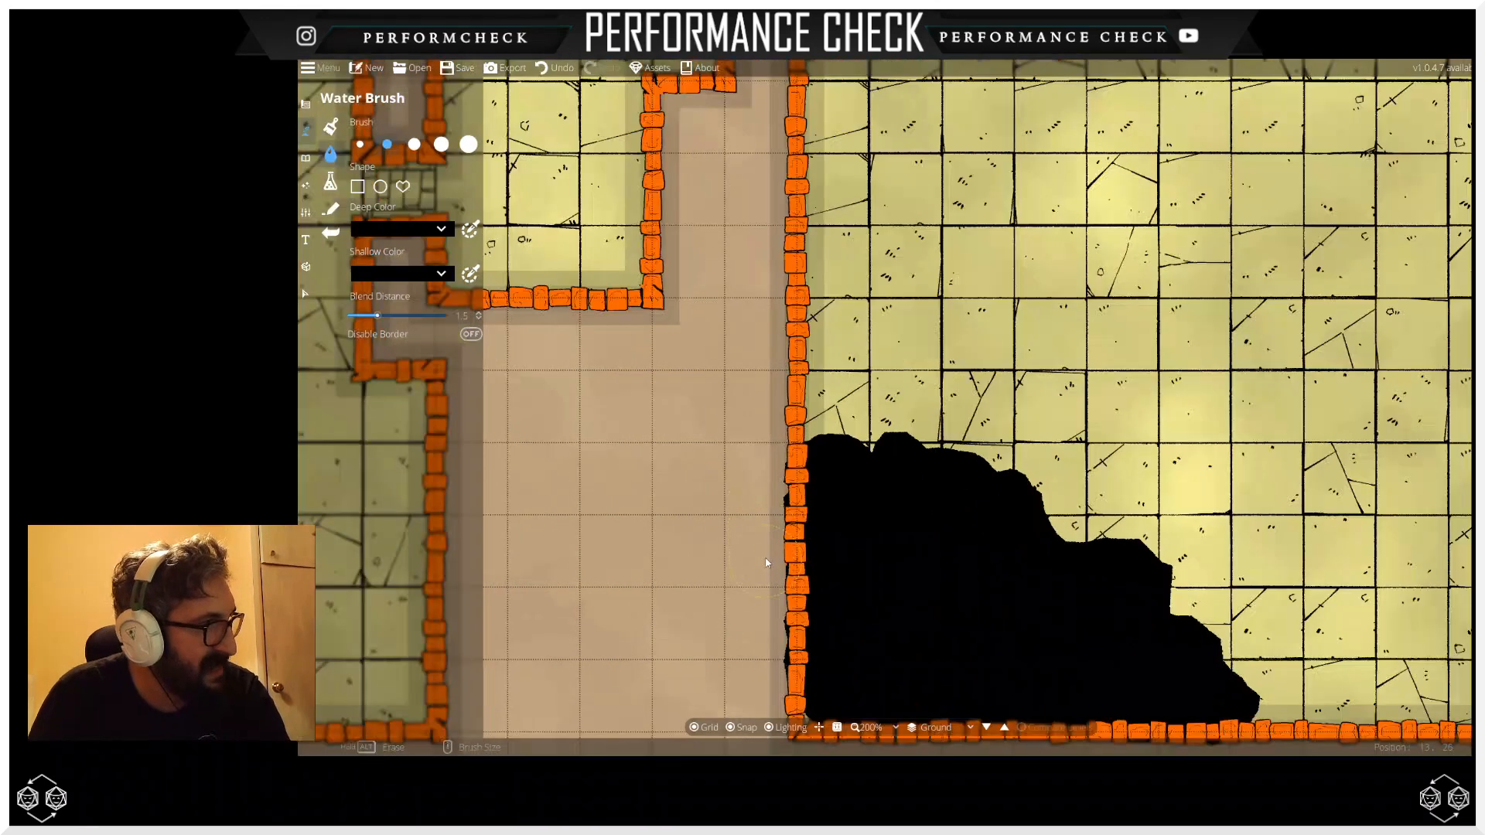
left_click(357, 145)
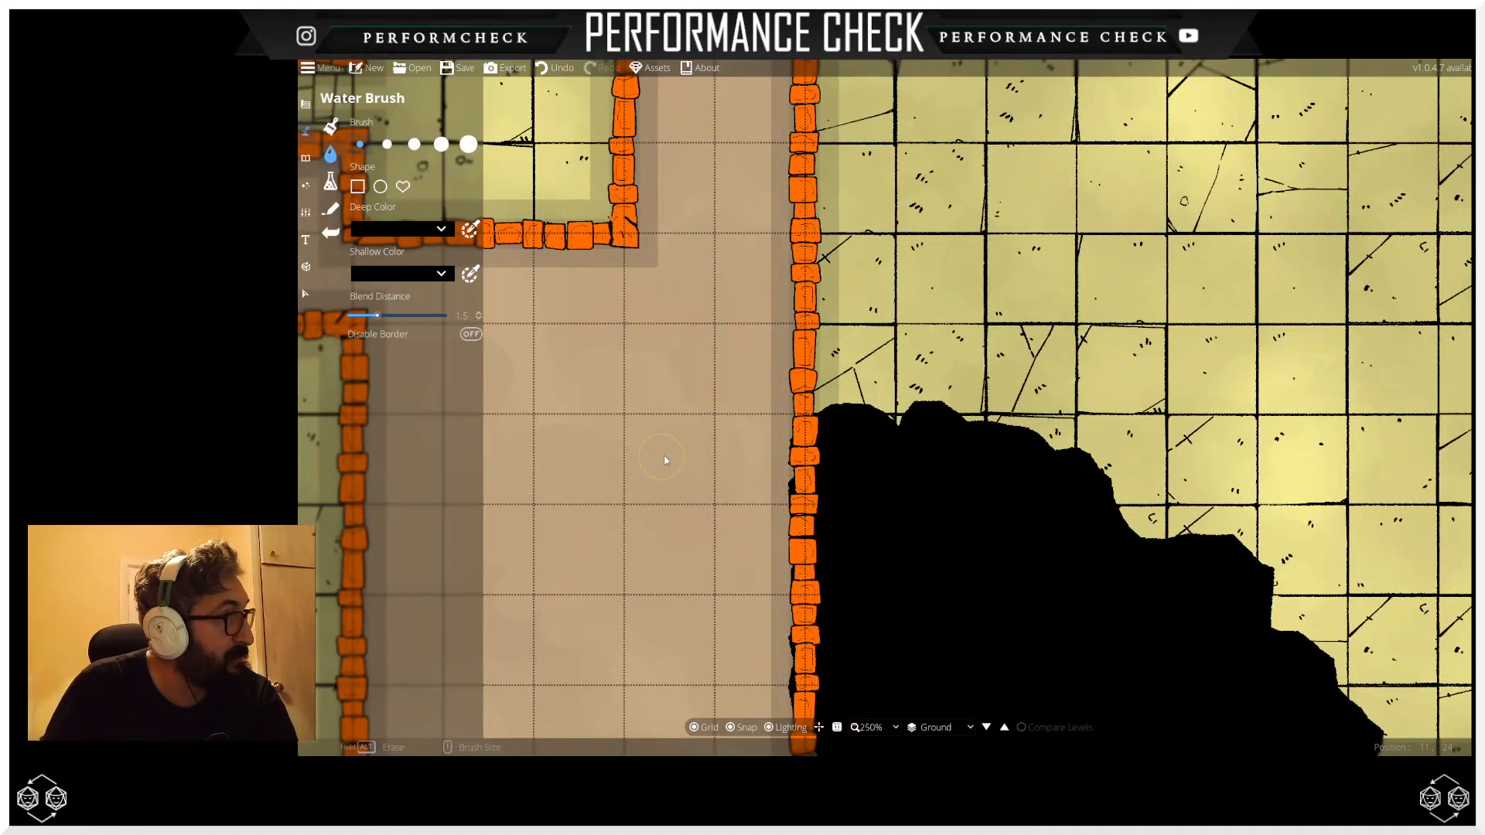
left_click_drag(778, 467, 770, 549)
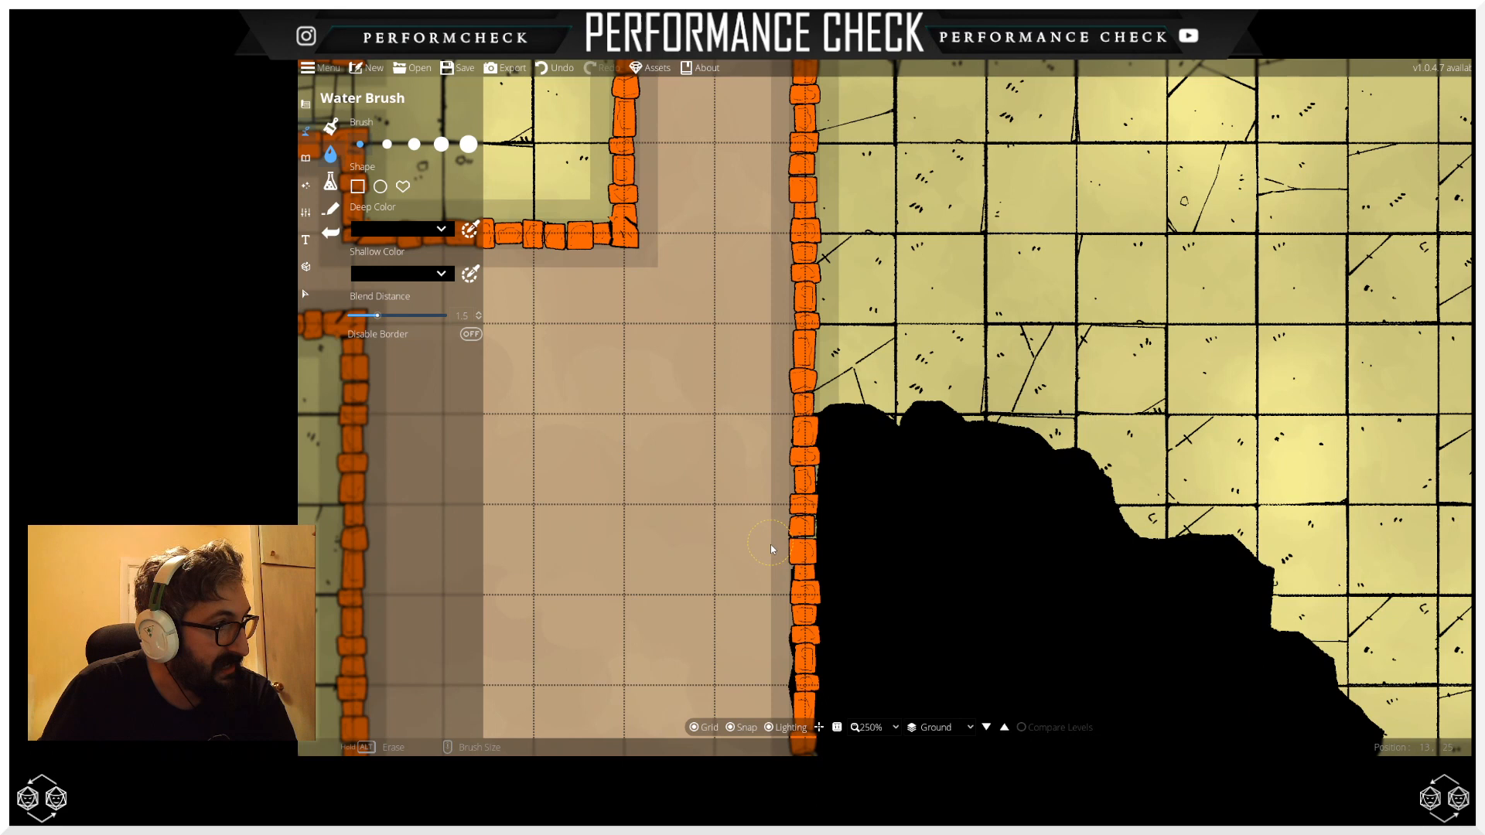
mouse_move(736, 623)
left_mouse_down()
mouse_move(751, 360)
mouse_move(786, 349)
mouse_move(791, 447)
left_mouse_up()
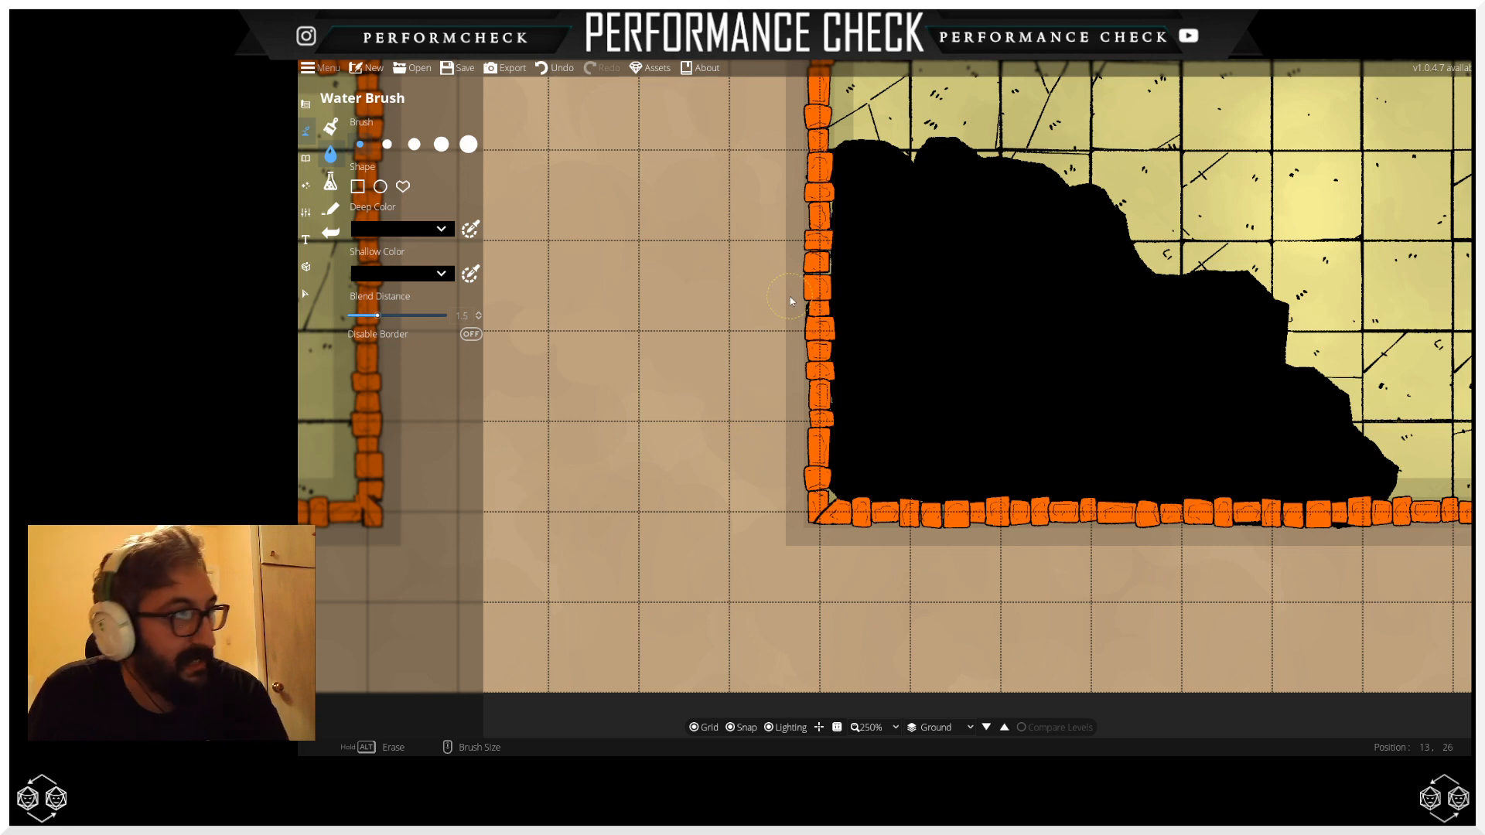
left_click_drag(791, 303, 797, 311)
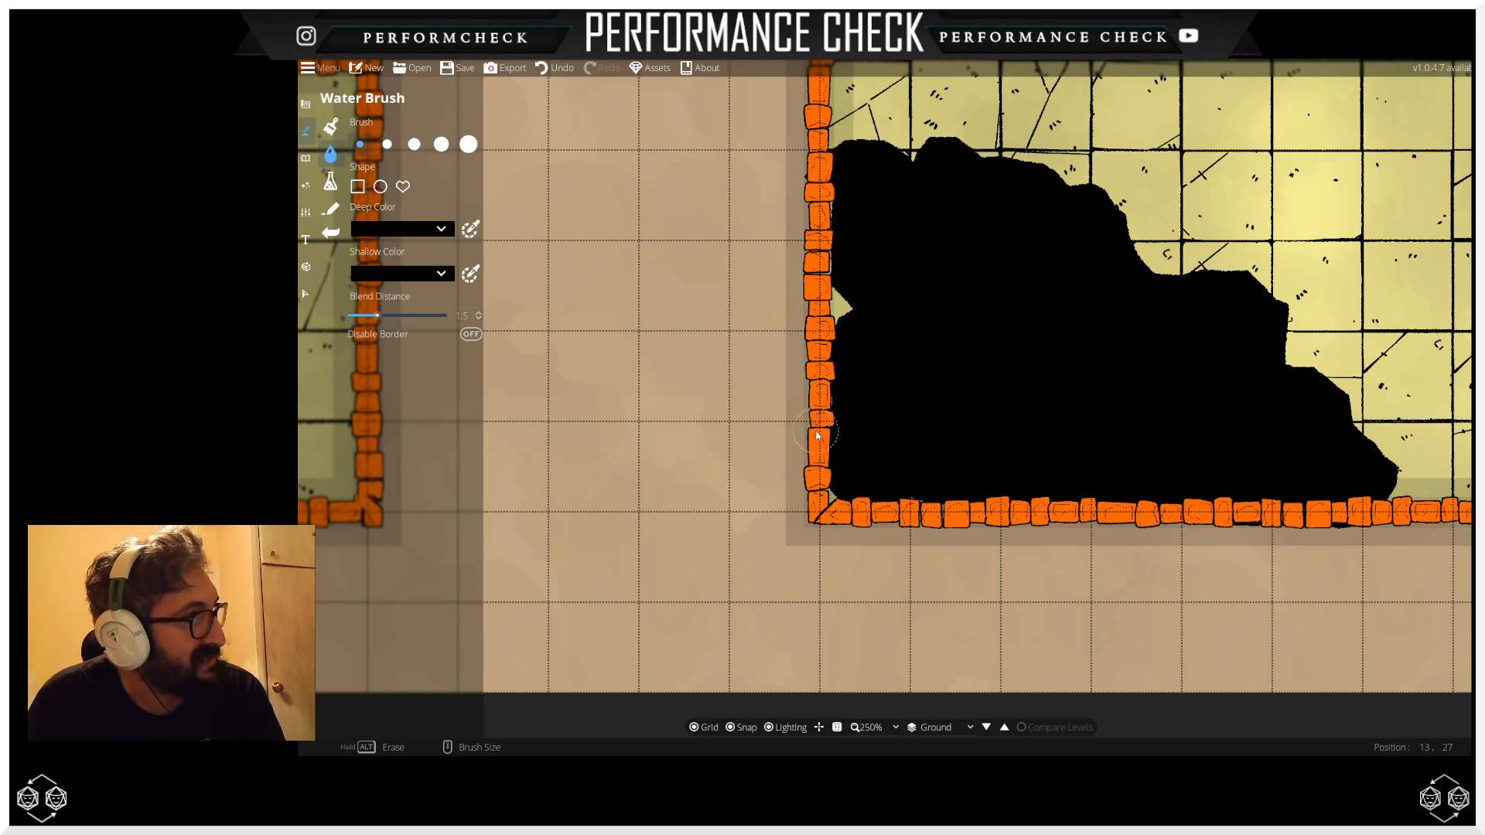
scroll(1041, 295, "up", 3)
scroll(1041, 295, "down", 2)
scroll(987, 358, "up", 2)
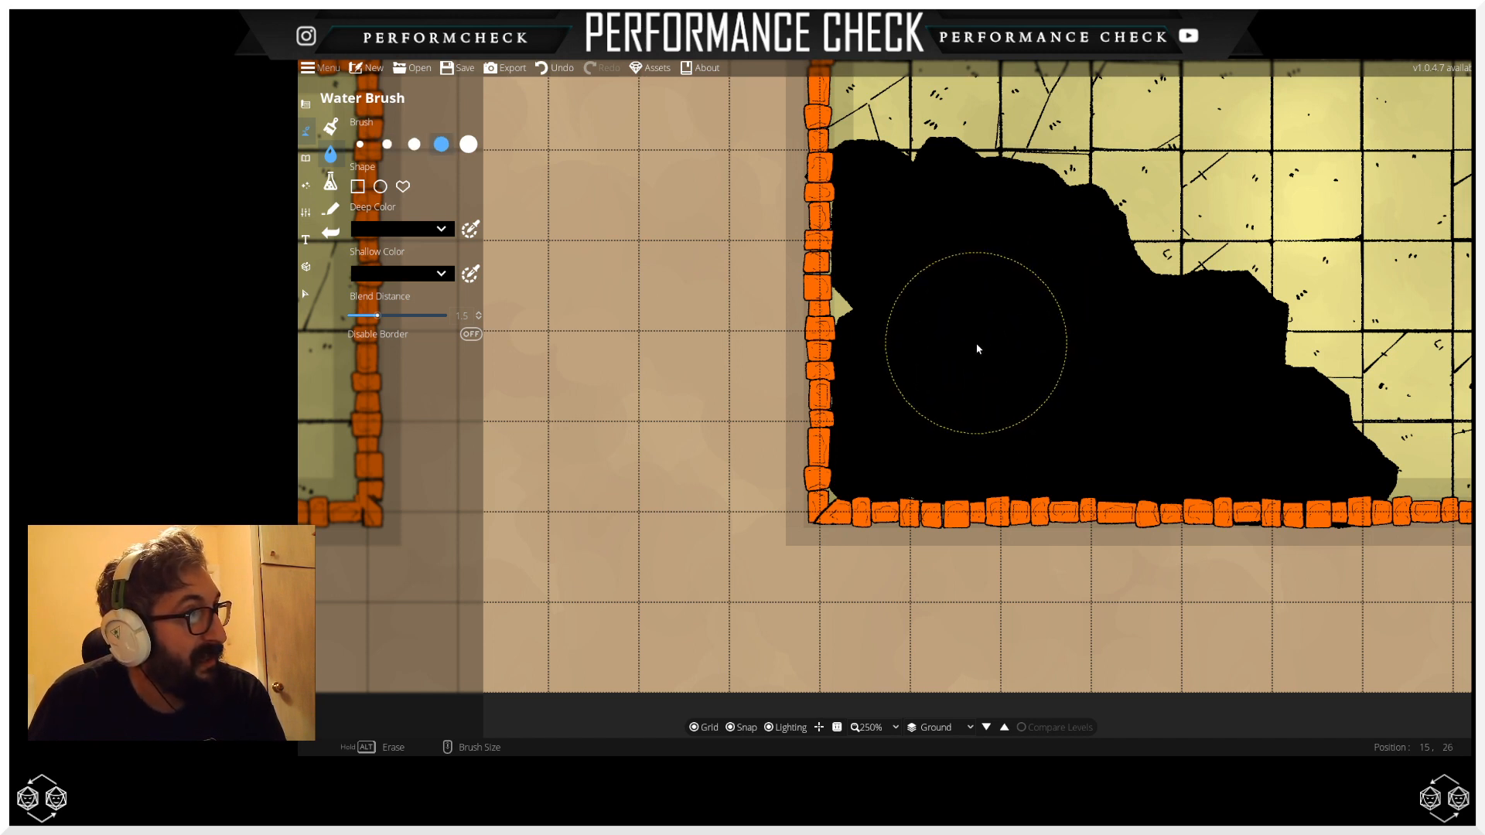
left_click(982, 361)
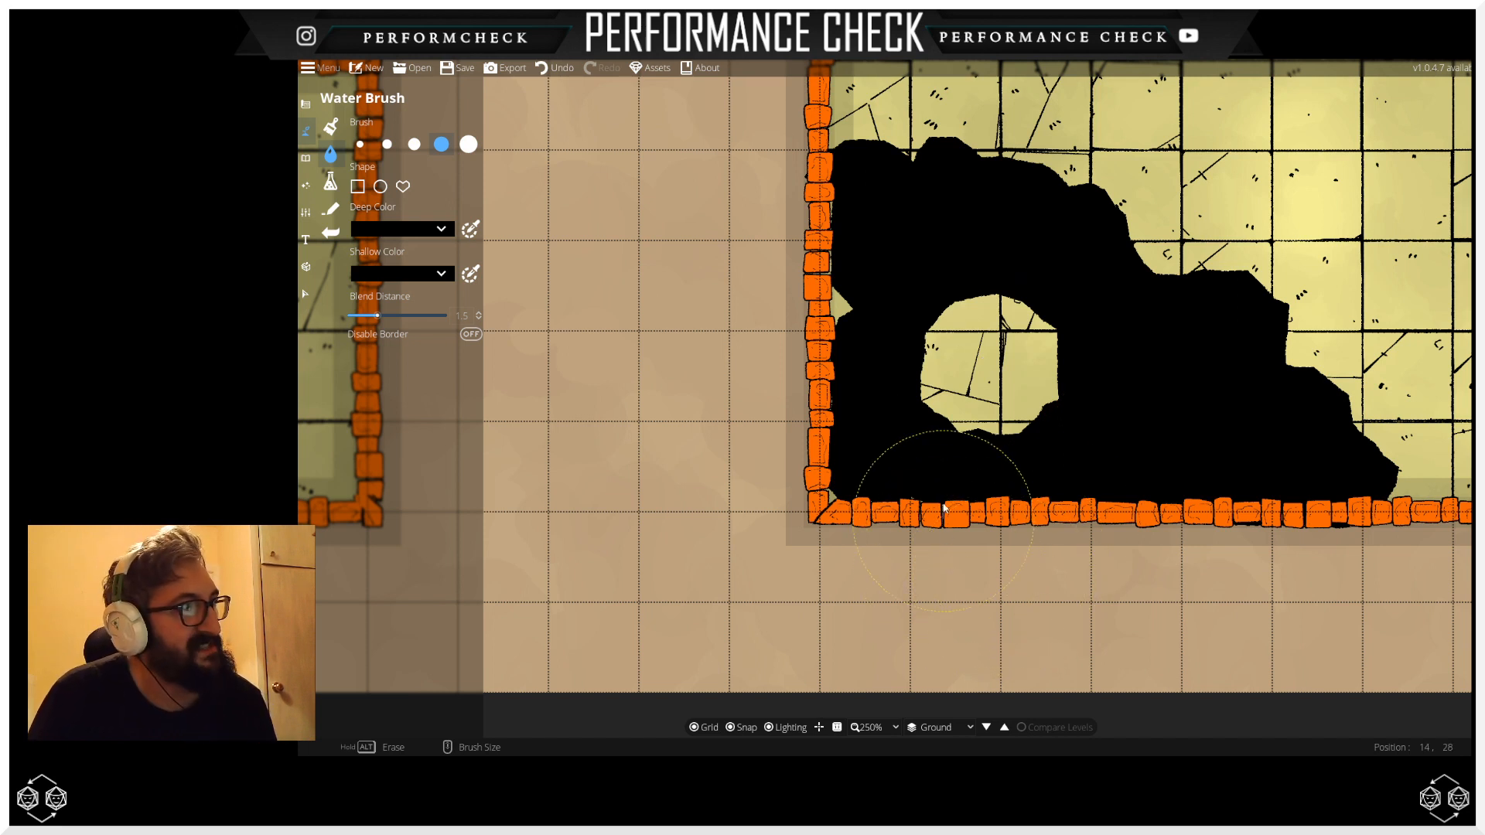
left_click(545, 68)
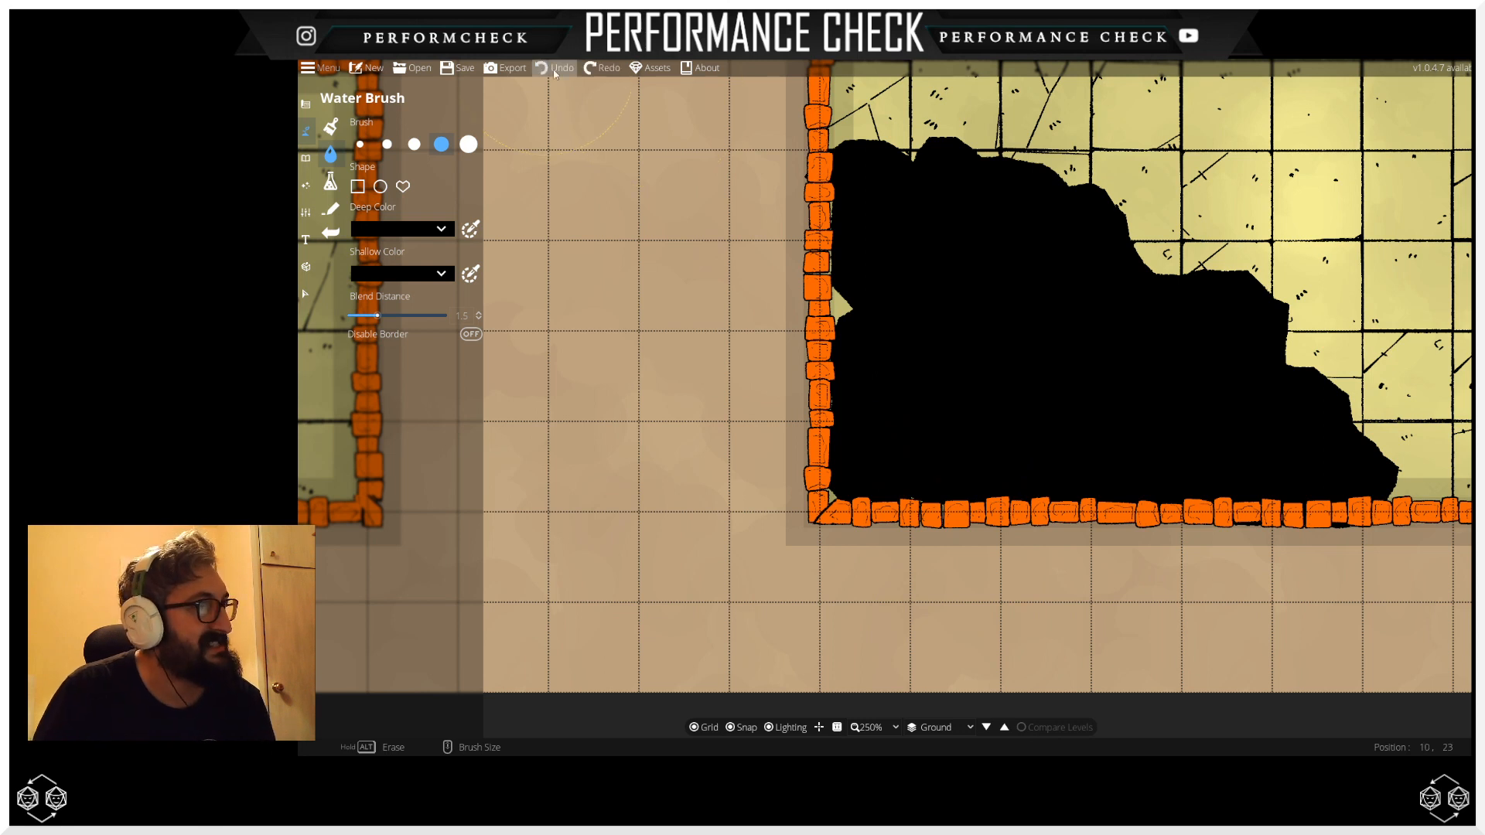
Step: Erase an opening about two squares wide in the northwest part of the pit using the medium brush size
scroll(1015, 314, "down", 1)
left_click(1000, 315)
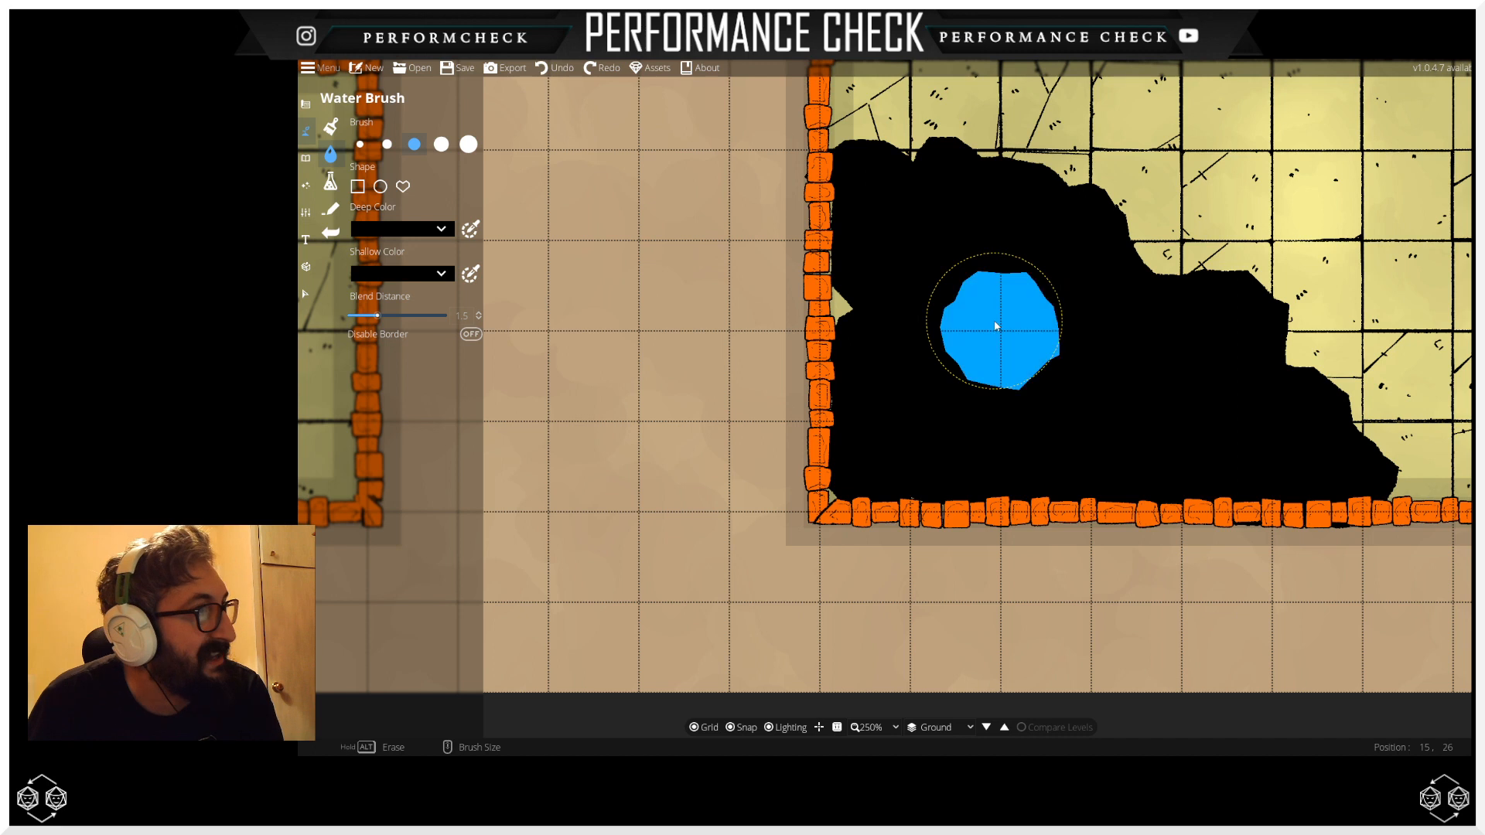
left_click(973, 297)
left_click(938, 287)
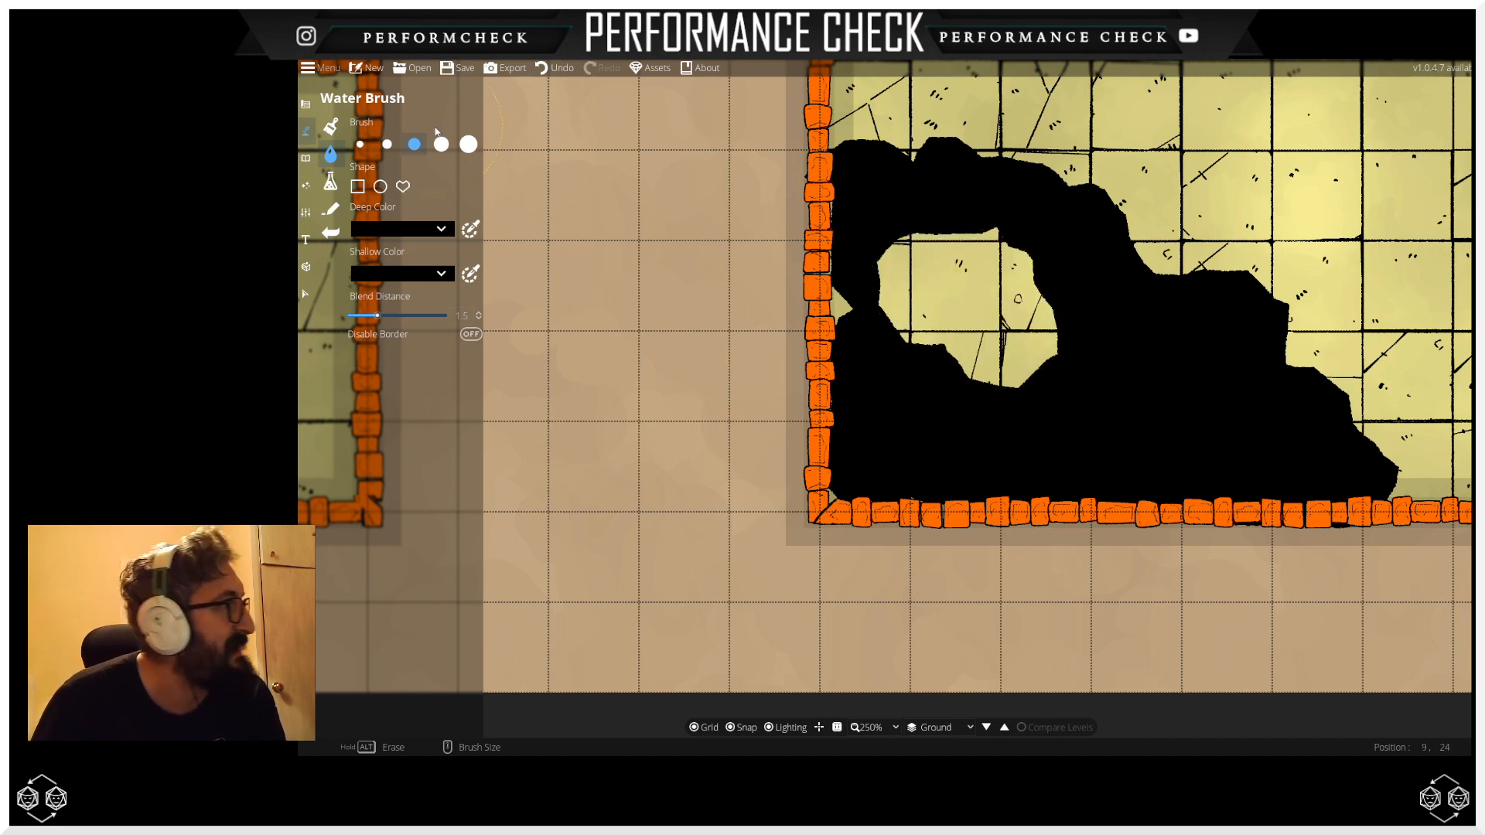
Step: Paint black around the inner edges of the opening with the smallest brush, leaving a jagged floor island under one square wide
left_click(360, 144)
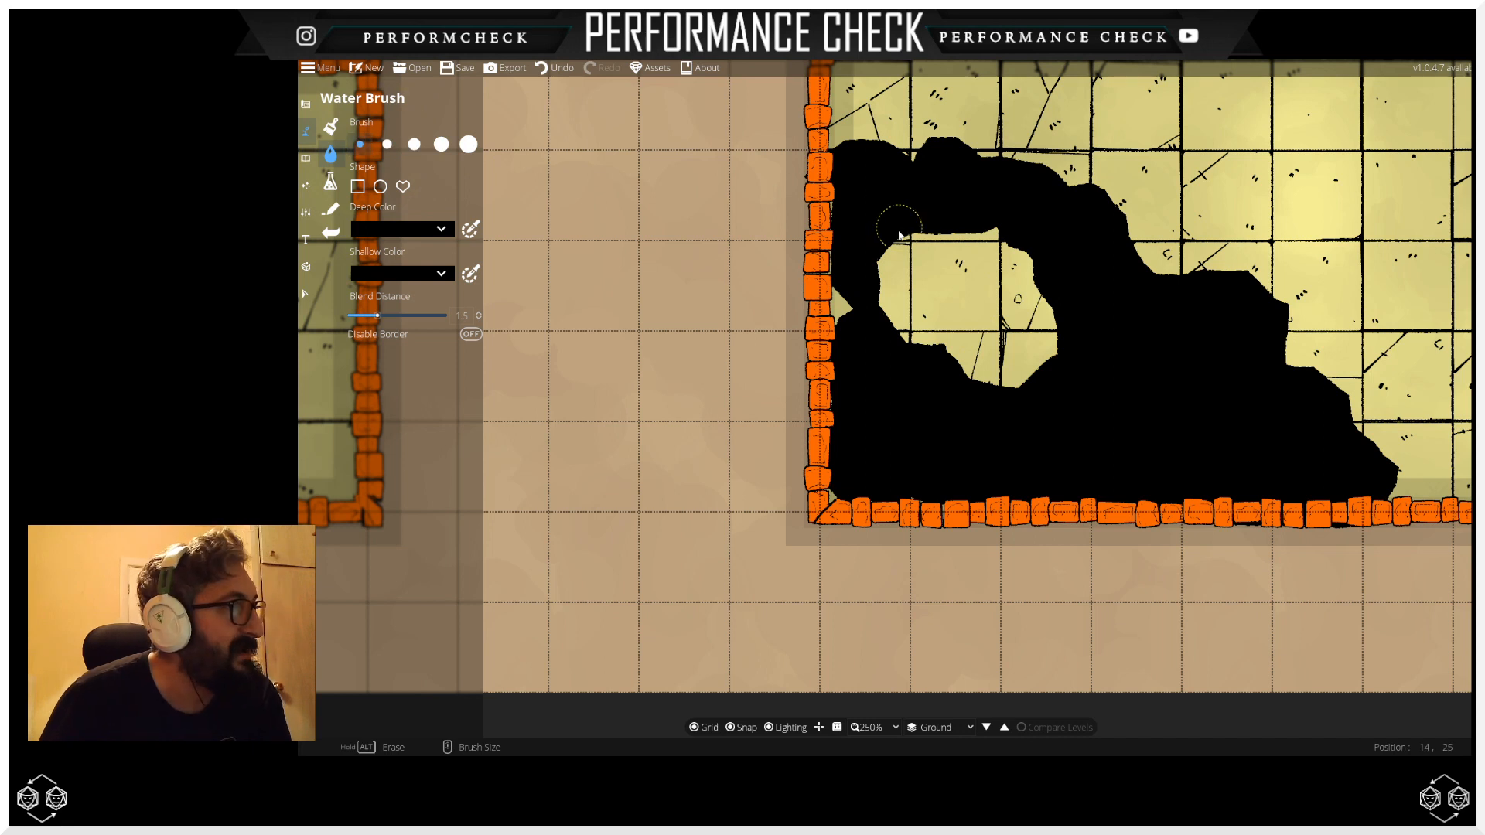
left_click_drag(888, 242, 888, 316)
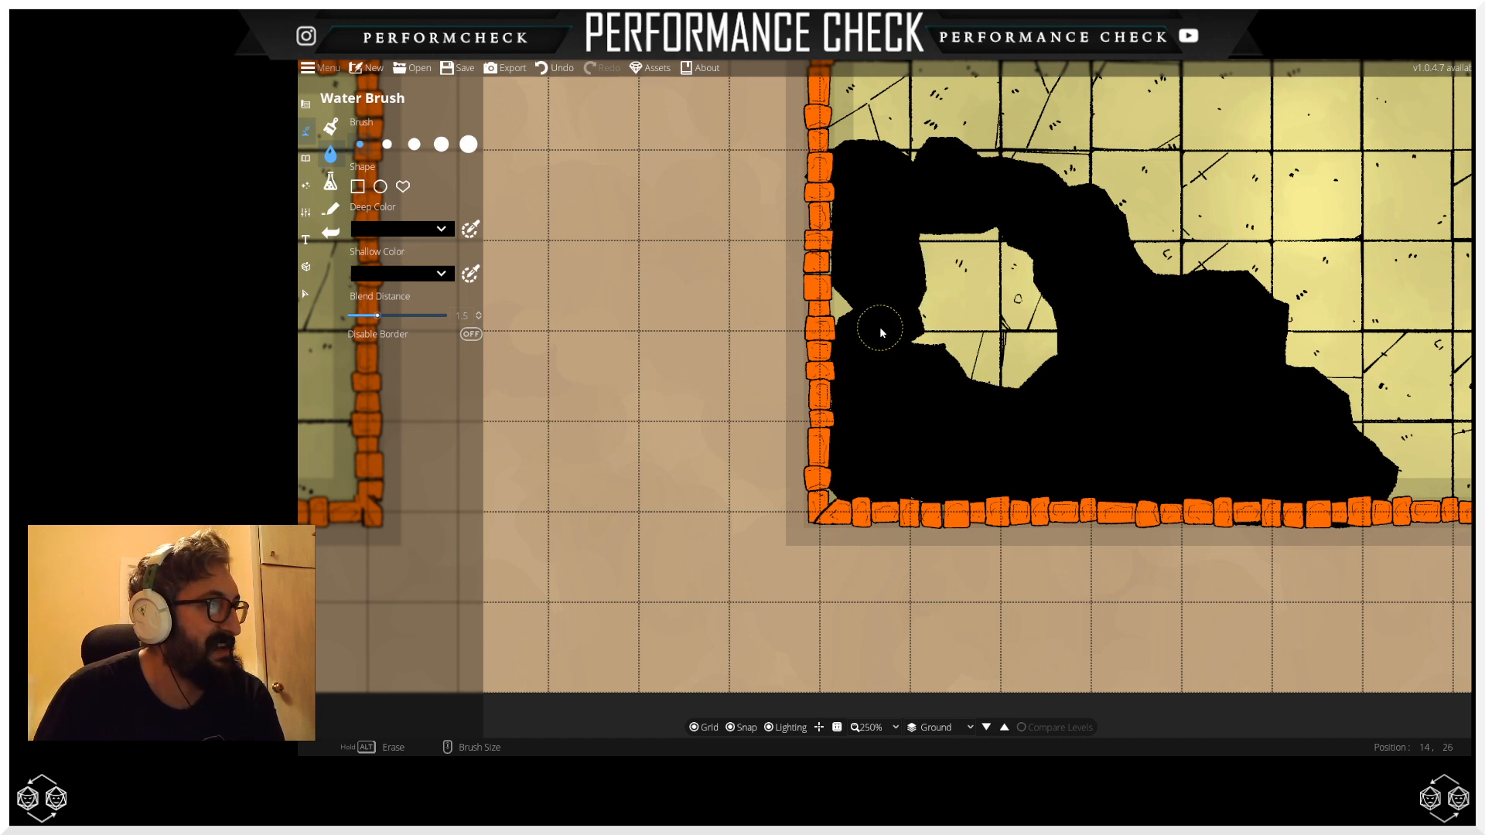
mouse_move(1052, 306)
left_mouse_down()
mouse_move(1026, 248)
mouse_move(1029, 321)
mouse_move(1049, 318)
mouse_move(1056, 341)
mouse_move(1028, 363)
mouse_move(924, 357)
mouse_move(939, 347)
mouse_move(977, 368)
mouse_move(952, 352)
left_mouse_up()
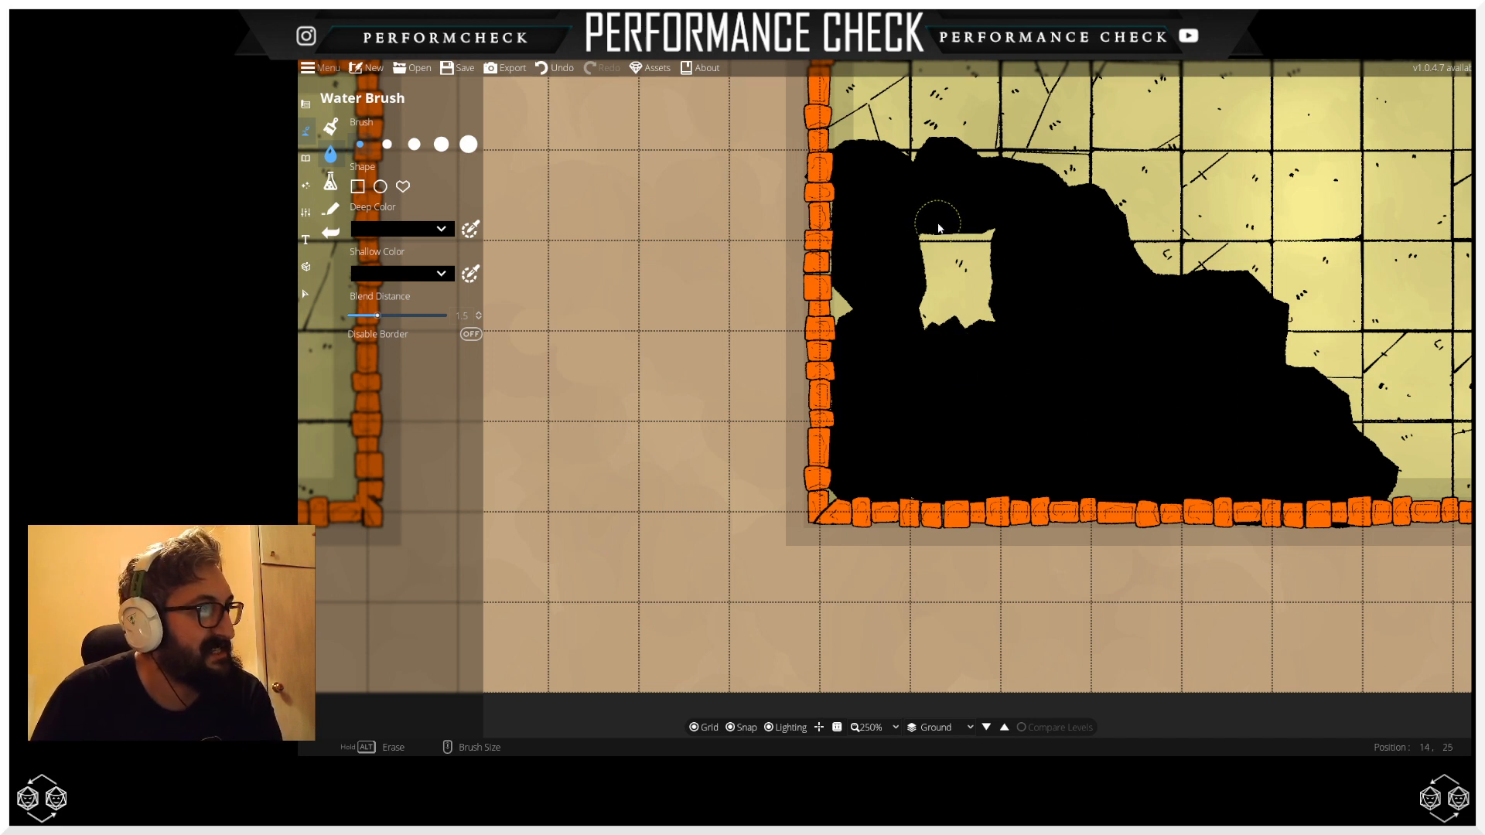
left_click_drag(937, 226, 988, 222)
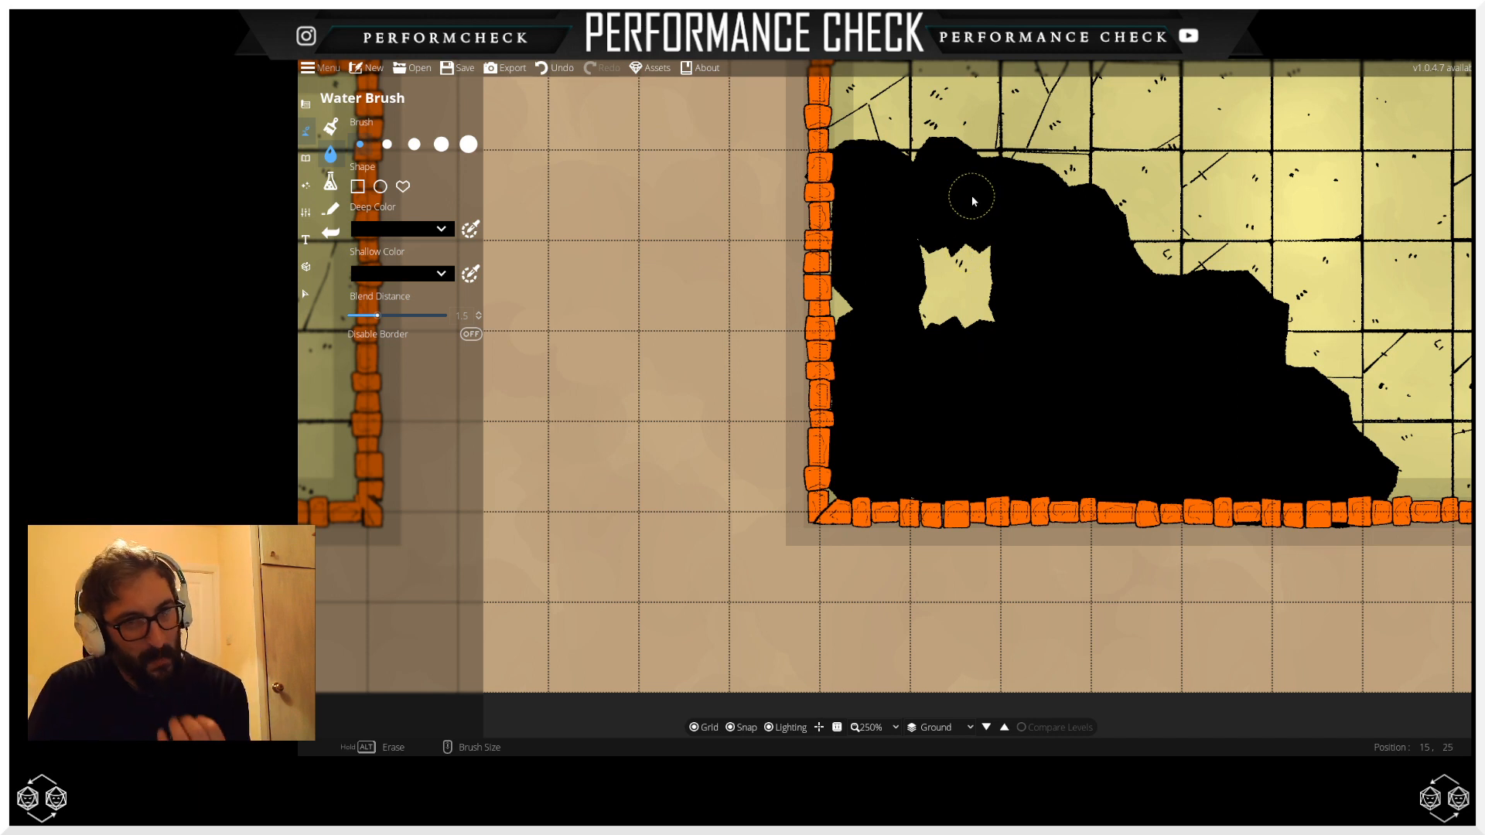
Step: Erase a rounded patch of the pit in the hall's southwest corner with the medium brush size
scroll(933, 403, "up", 2)
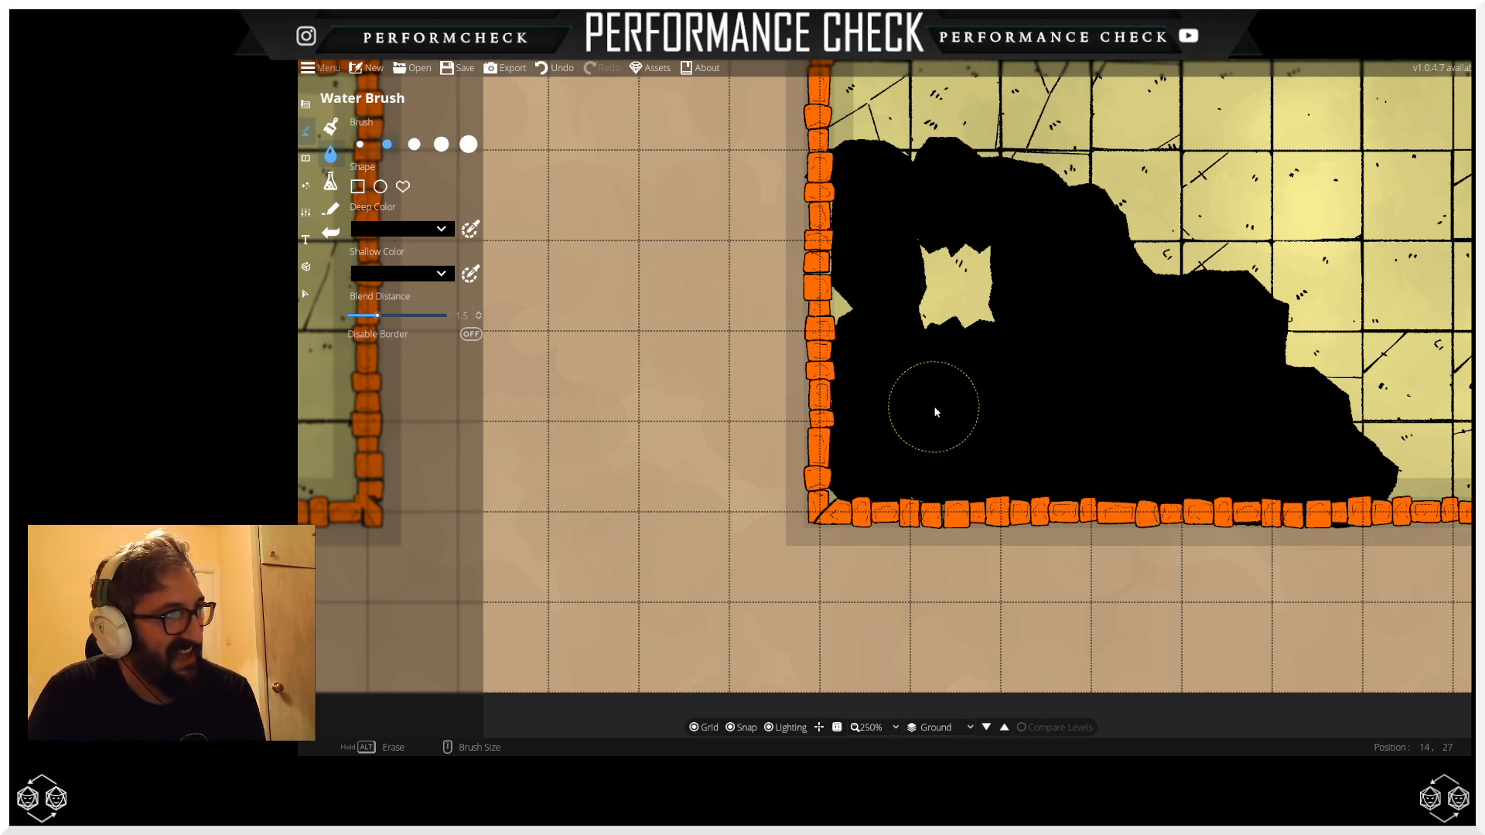
left_click(878, 451, "alt")
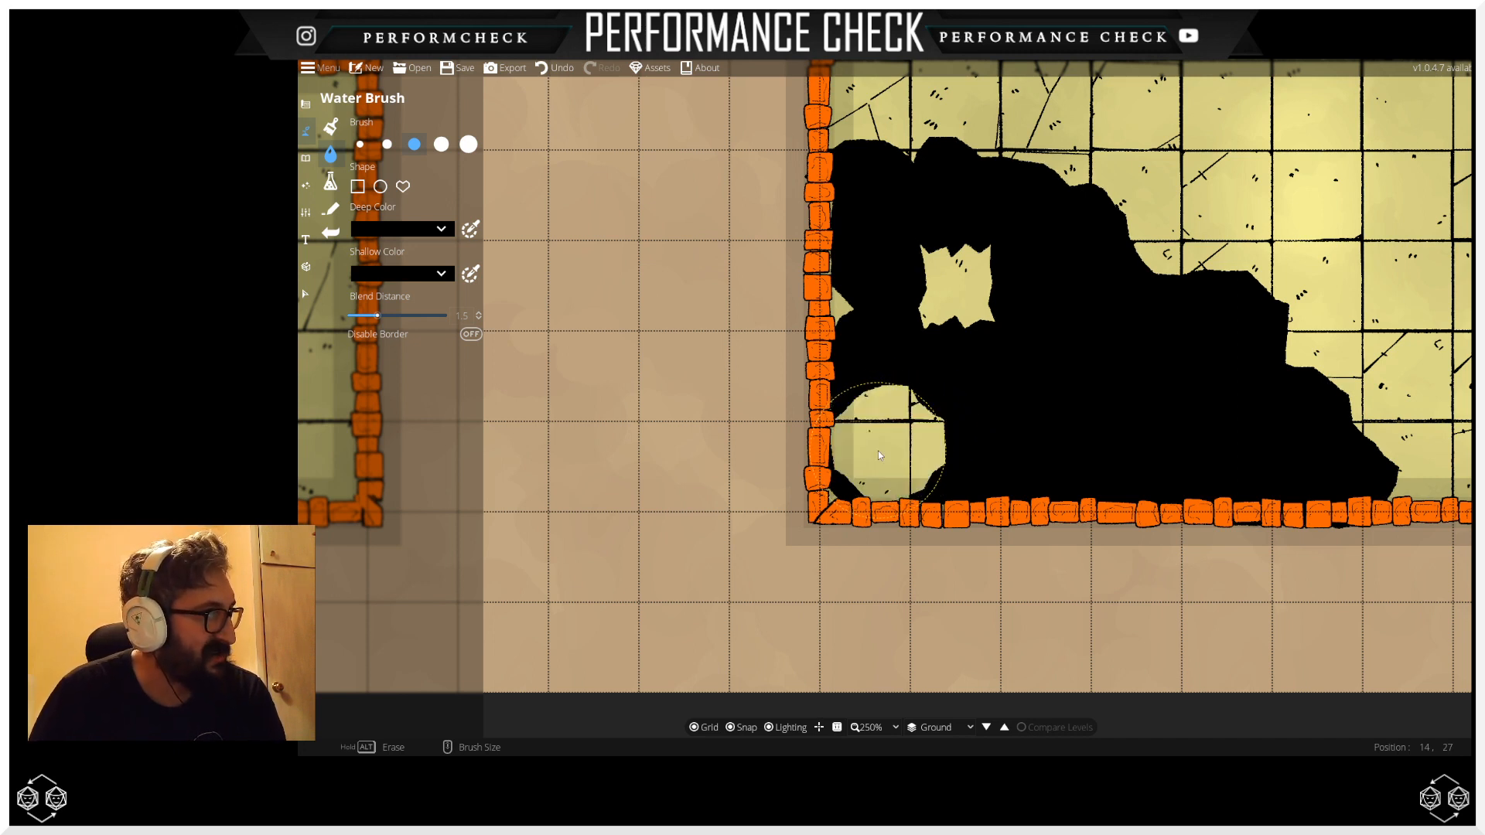
left_click(876, 455)
left_click(876, 459, "alt")
left_click(876, 458)
left_click(874, 449, "alt")
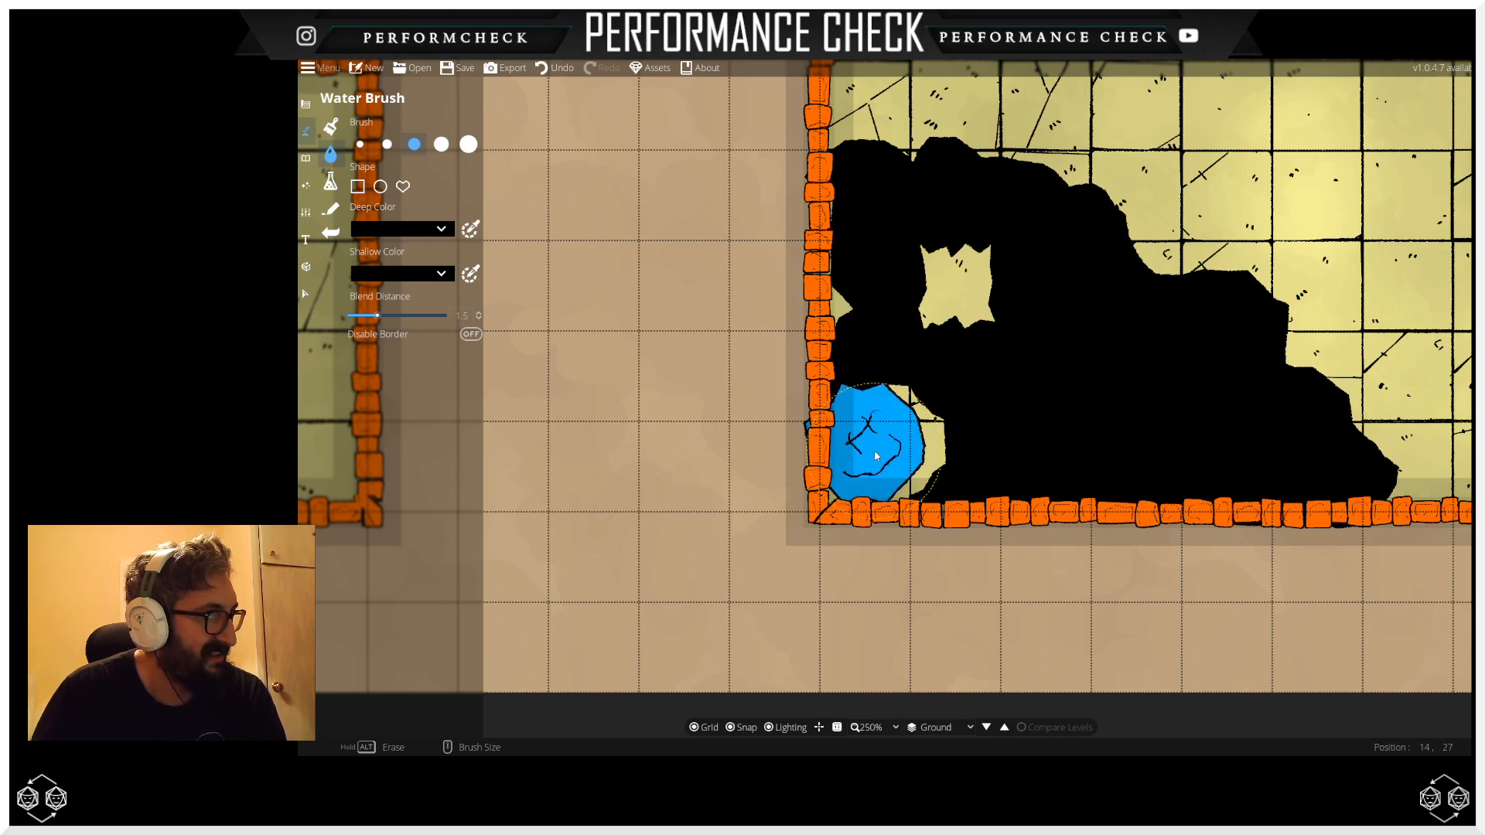
Step: Extend the cleared southwest corner eastward along the south wall with smaller brushes, giving the pit a sloping lower-west edge
scroll(883, 477, "down", 2)
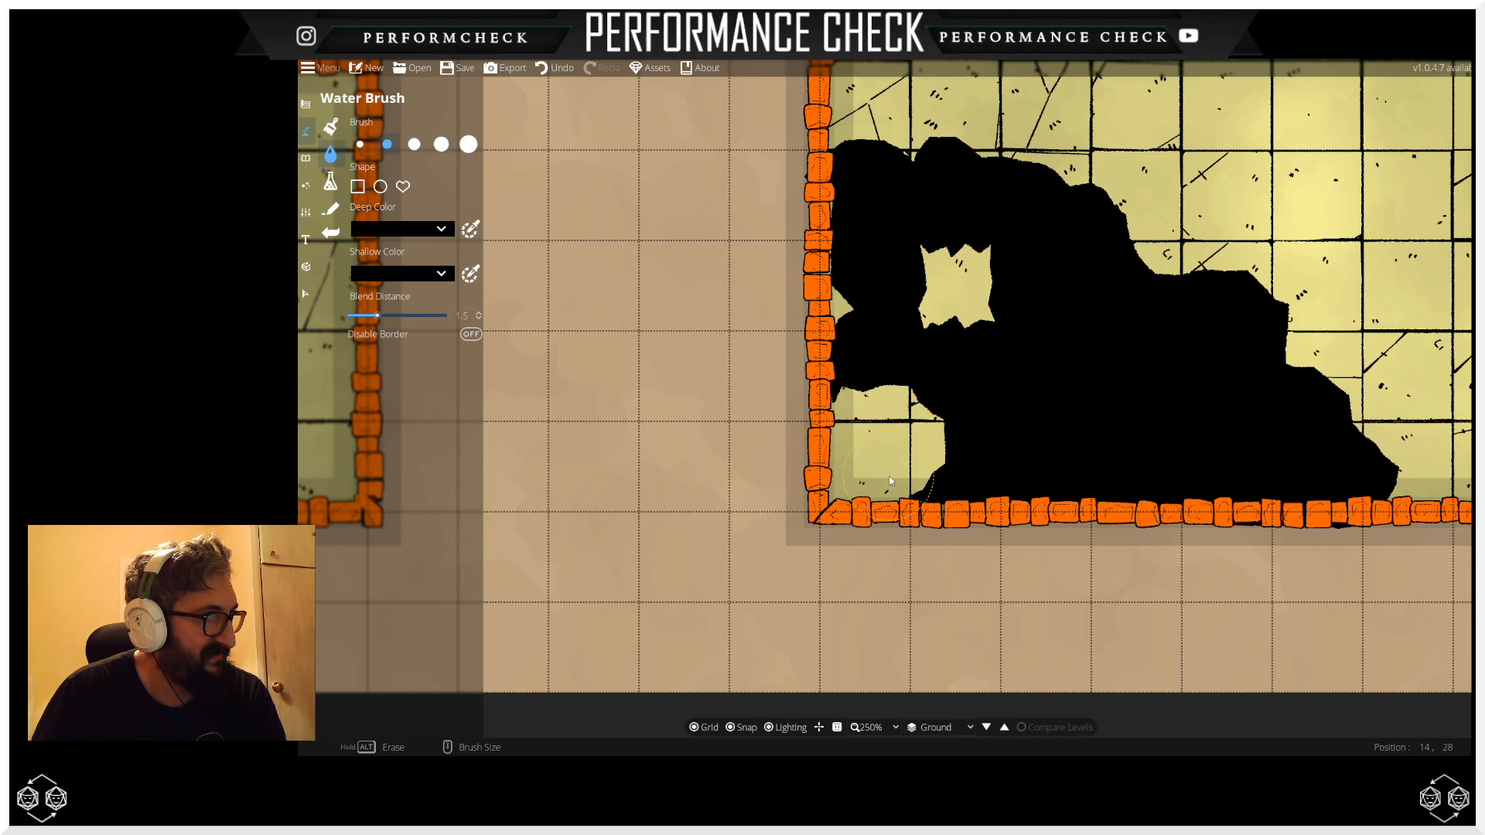
left_click_drag(901, 499, 1003, 502)
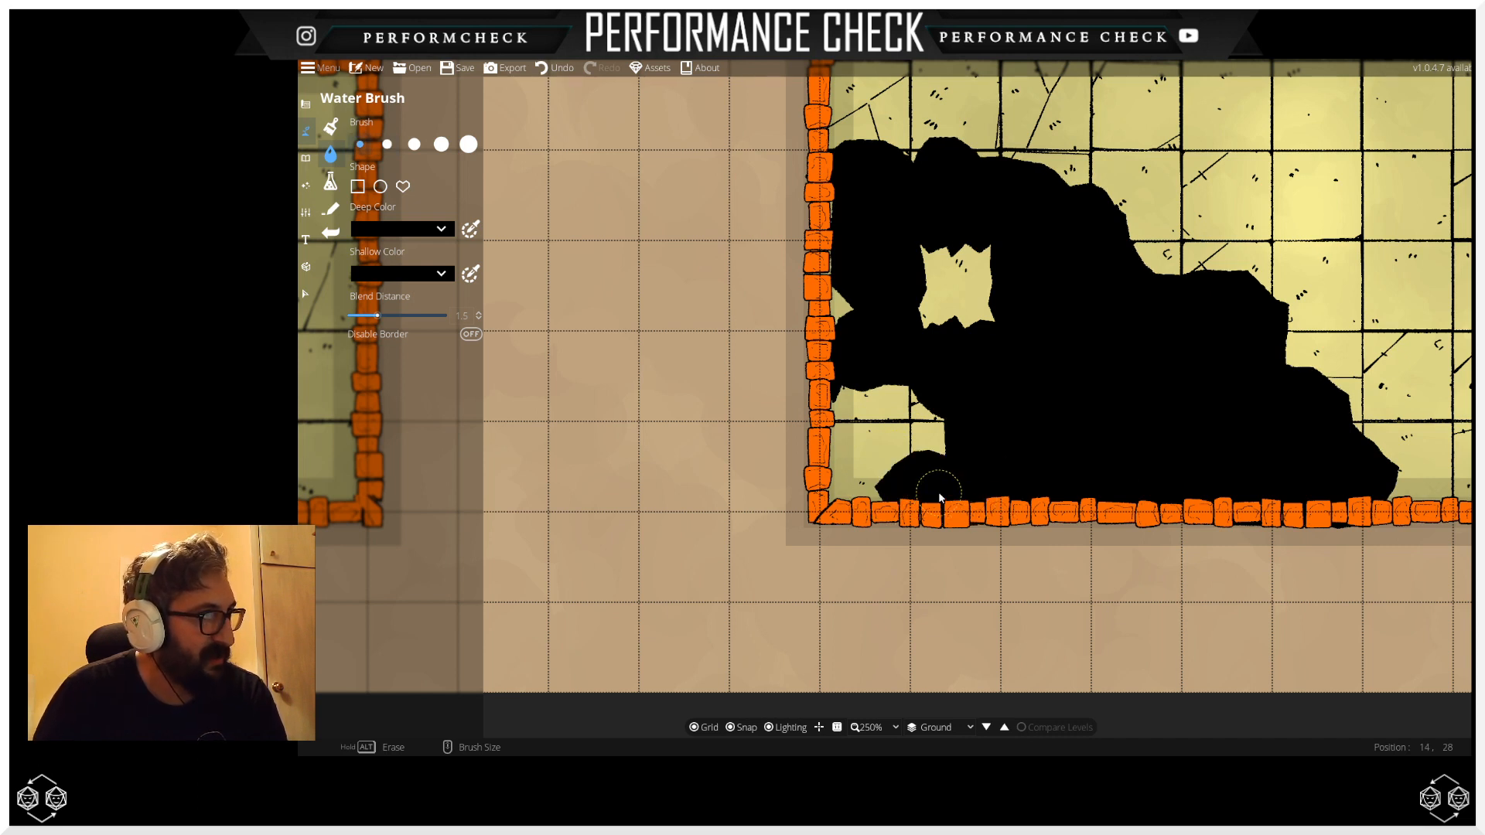
mouse_move(891, 488)
left_mouse_down()
mouse_move(936, 474)
mouse_move(913, 476)
mouse_move(974, 492)
left_mouse_up()
mouse_move(903, 445)
left_mouse_down()
mouse_move(925, 454)
mouse_move(893, 485)
mouse_move(971, 487)
mouse_move(949, 492)
left_mouse_up()
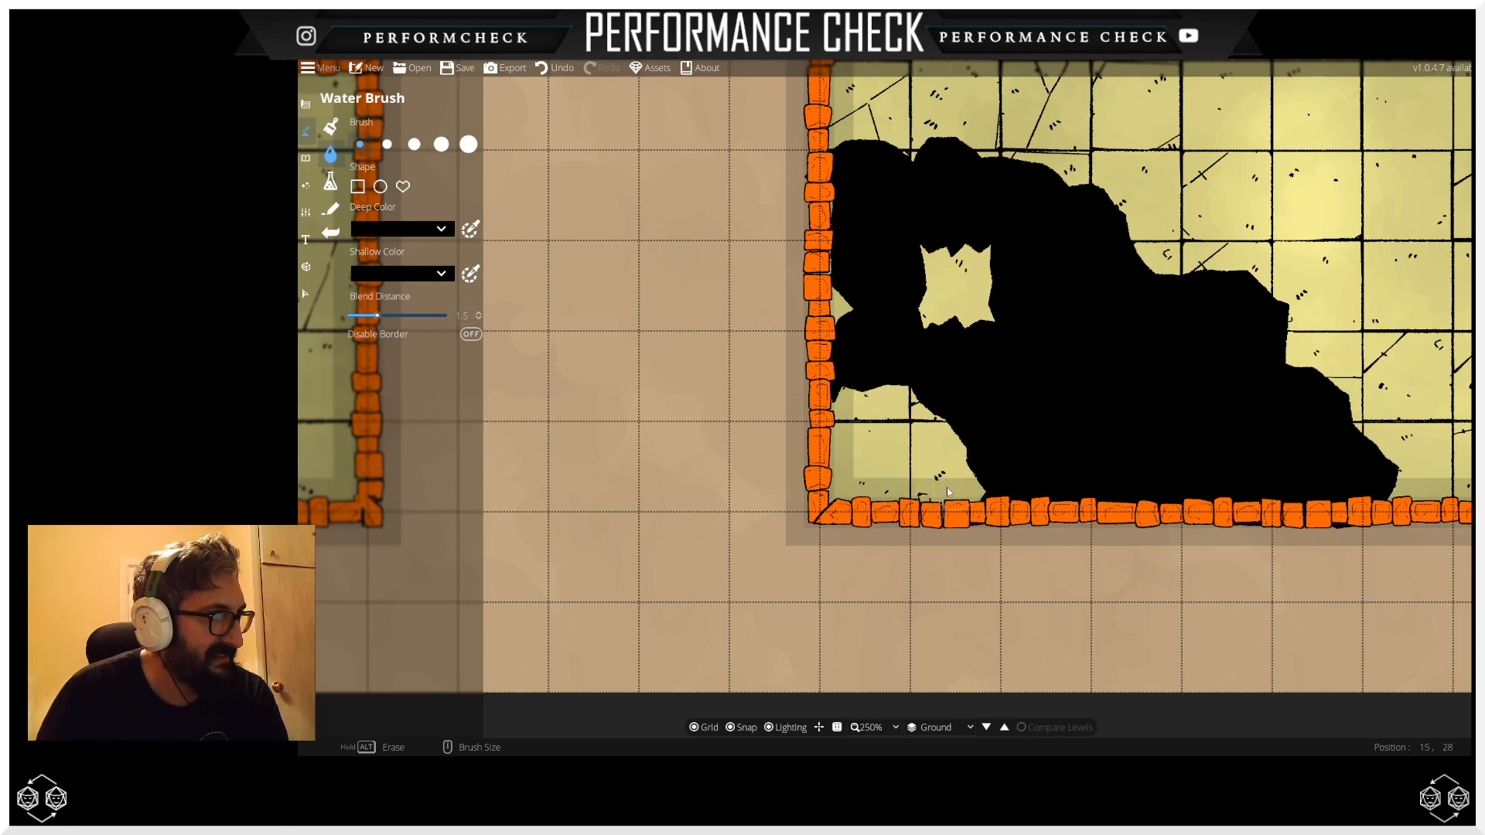
Step: Erase more of the pit along the west wall above the cleared corner, and repaint its upper part black to reshape the edge
left_click_drag(845, 387, 837, 364)
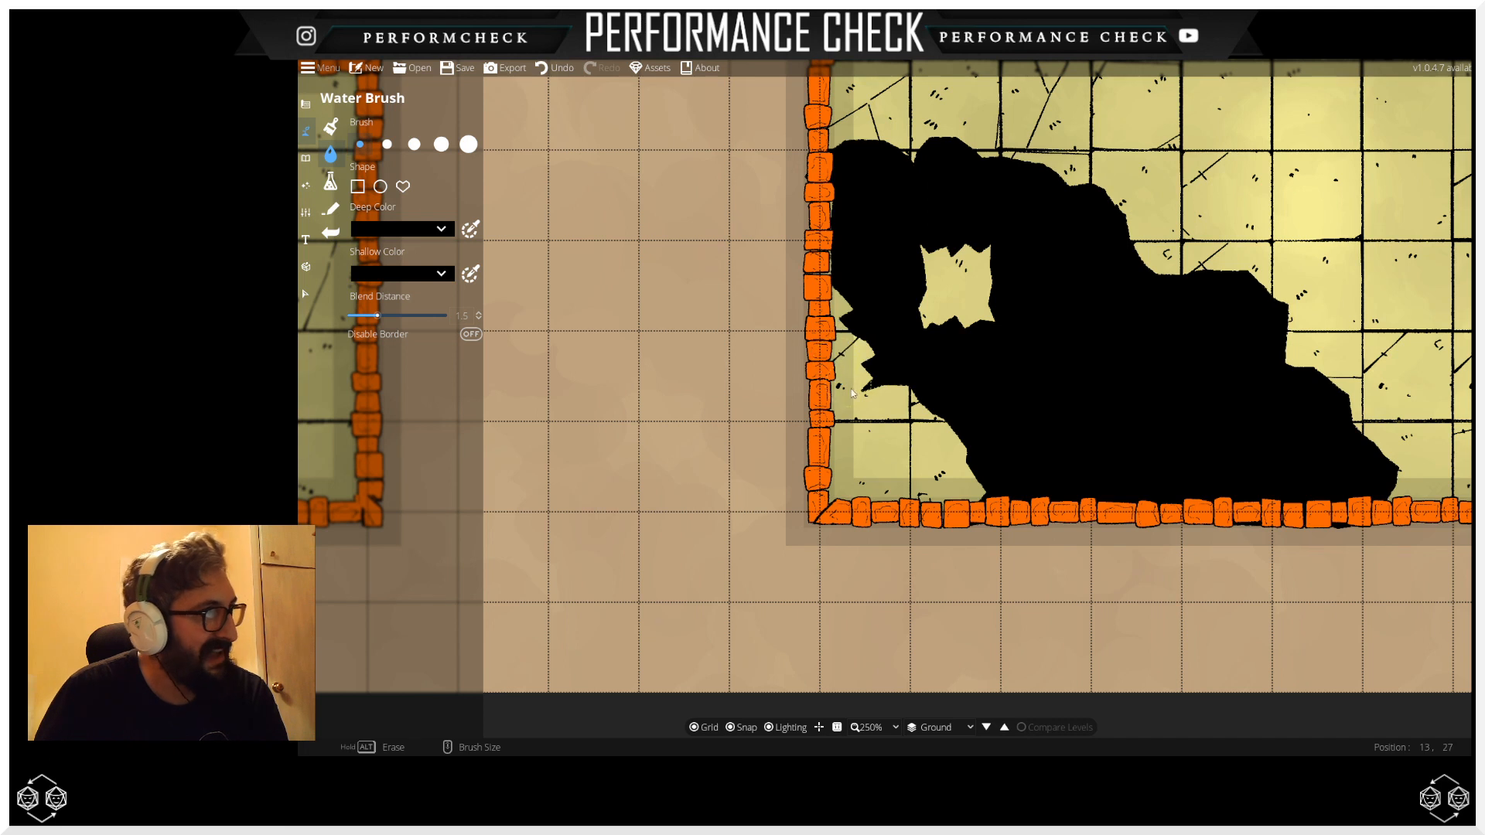
left_click(842, 306)
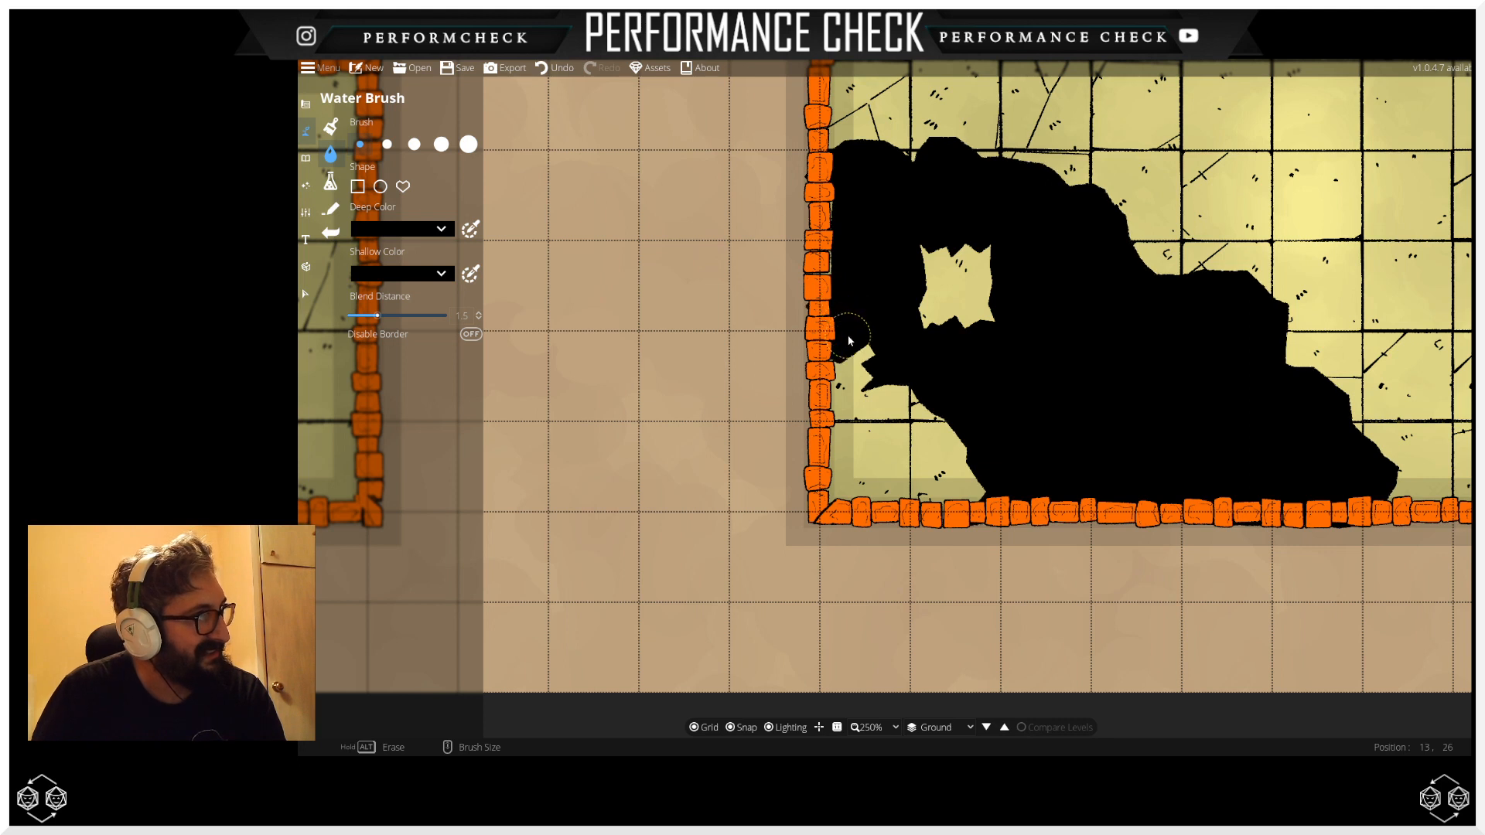
left_click(867, 334)
mouse_move(1137, 401)
left_mouse_down()
mouse_move(1081, 377)
mouse_move(1081, 427)
left_mouse_up()
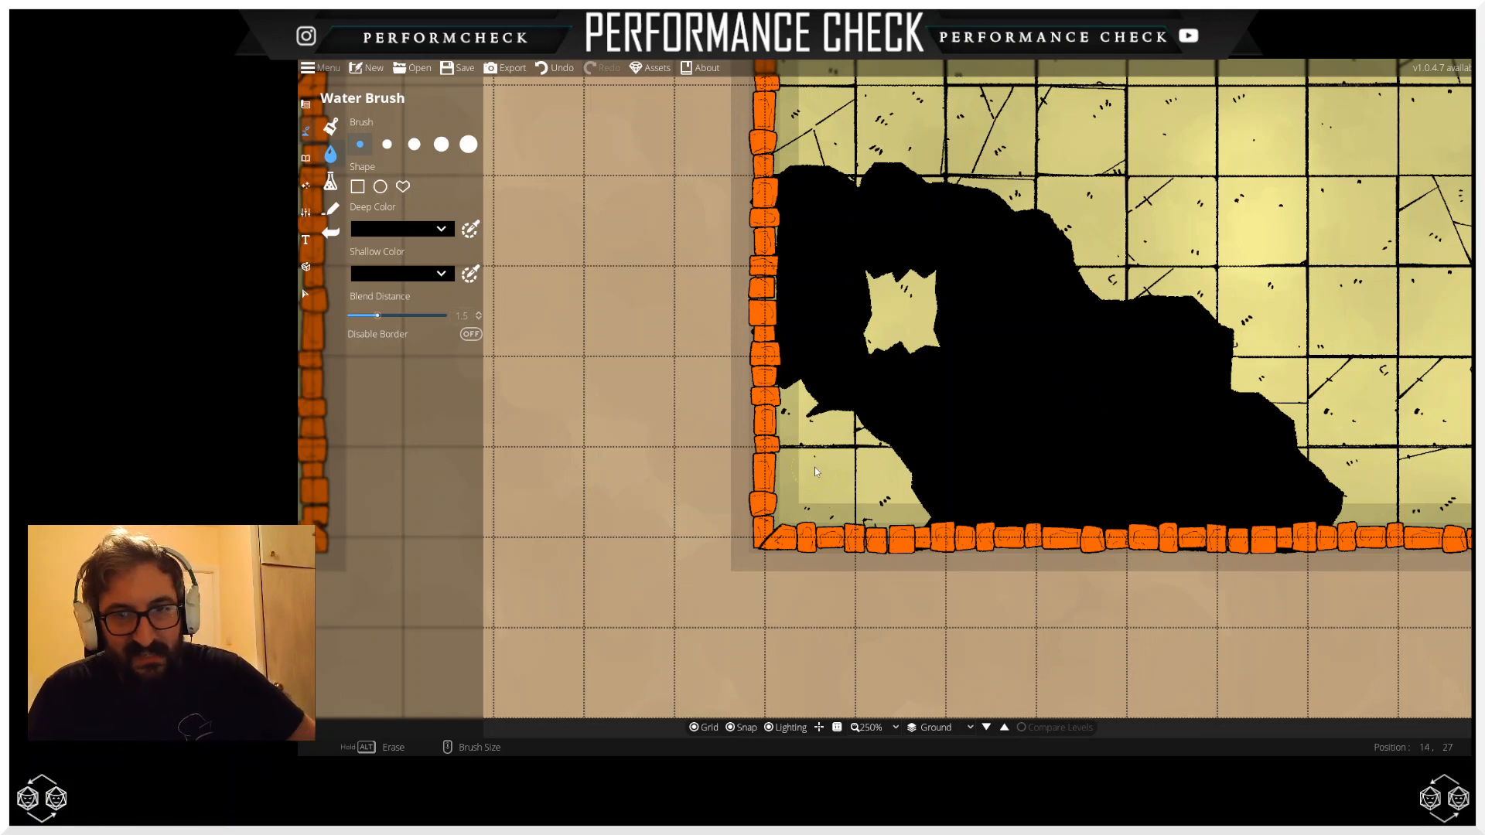
left_click(995, 200)
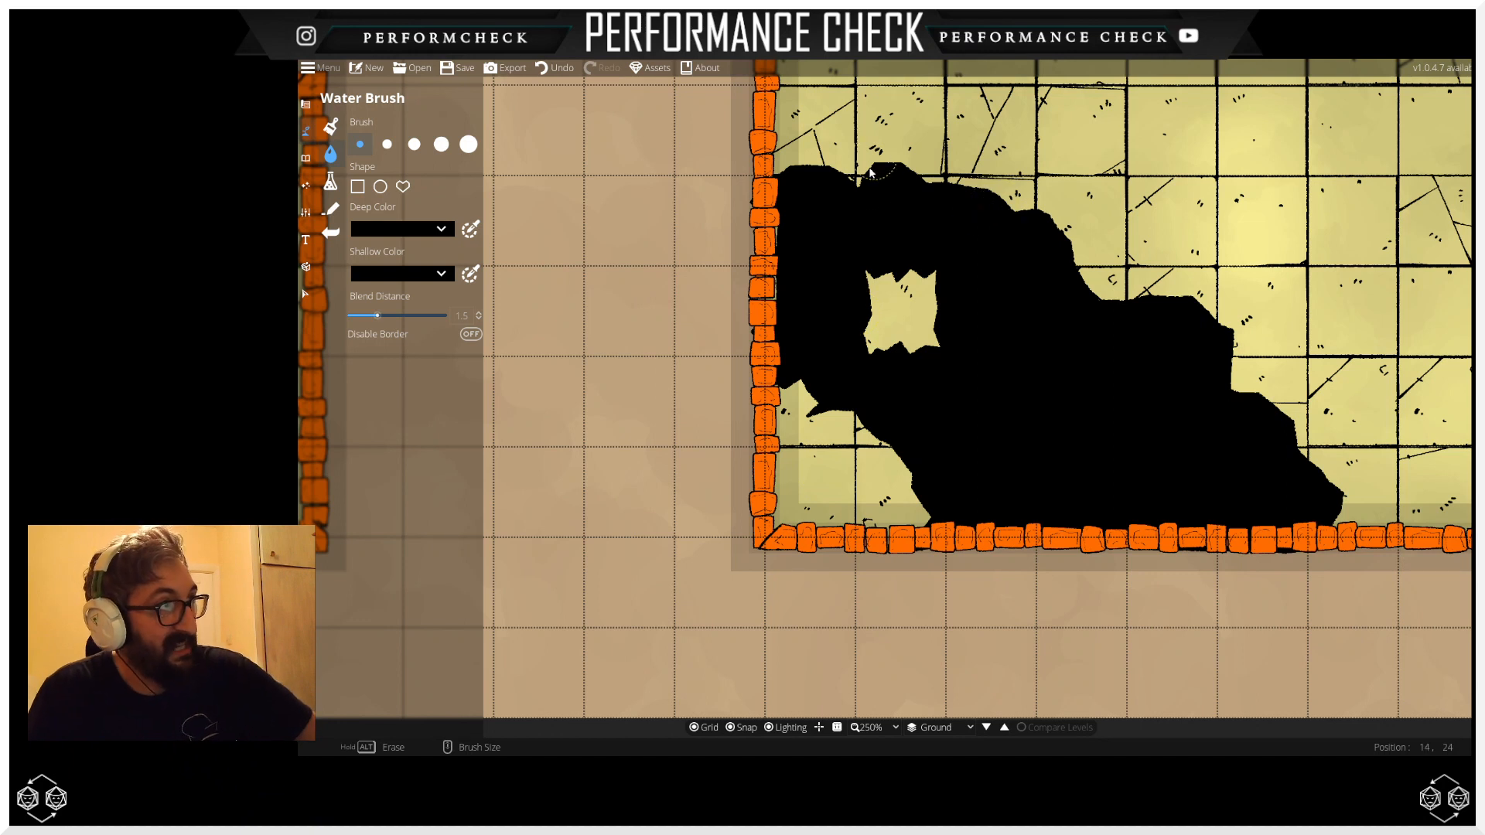
left_click(896, 197)
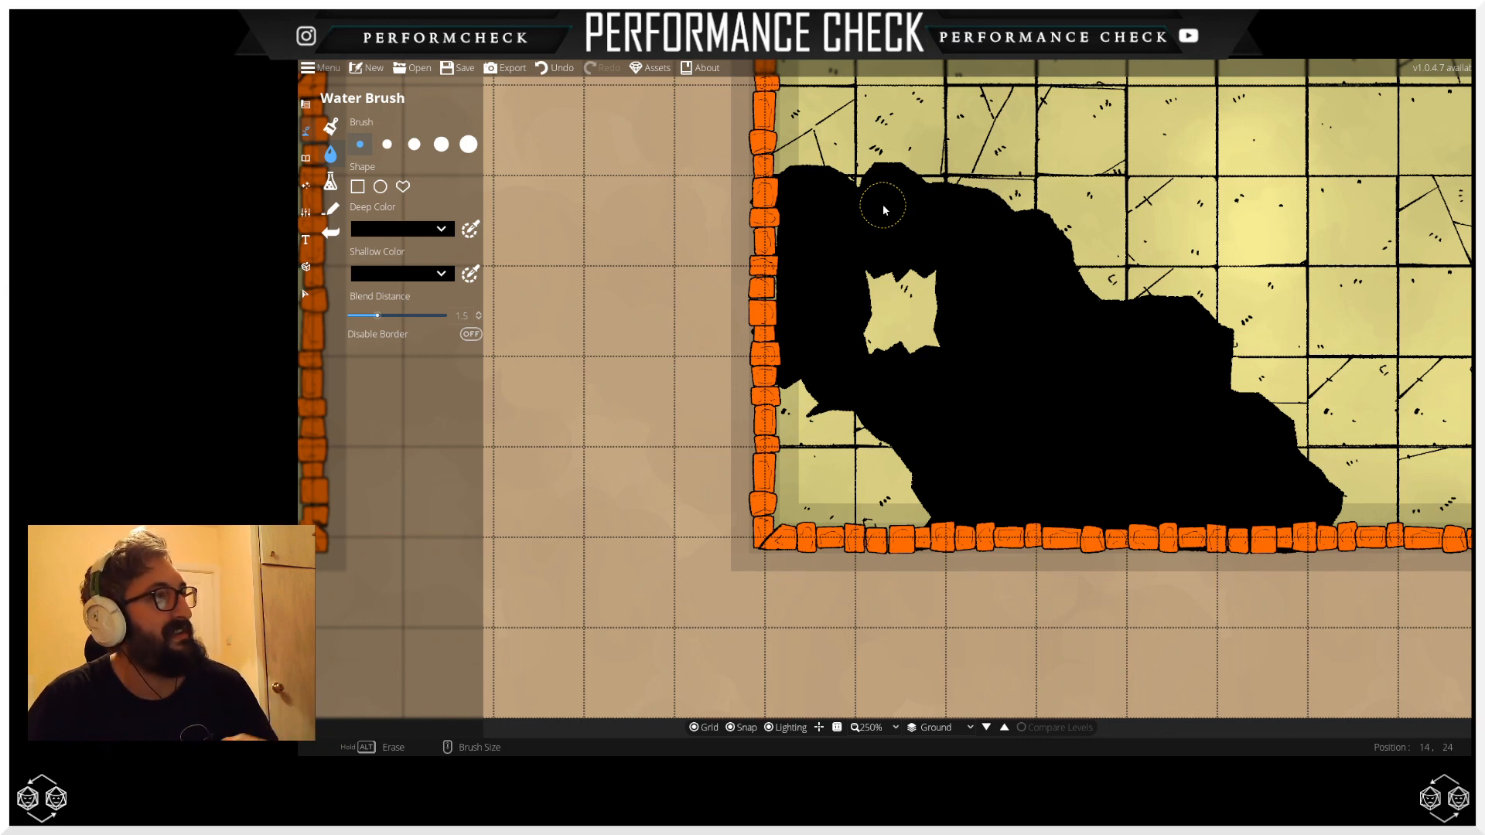
Step: Erase a notch about one square wide into the pit's northeast edge with the smallest brush
left_click_drag(1023, 385, 969, 388)
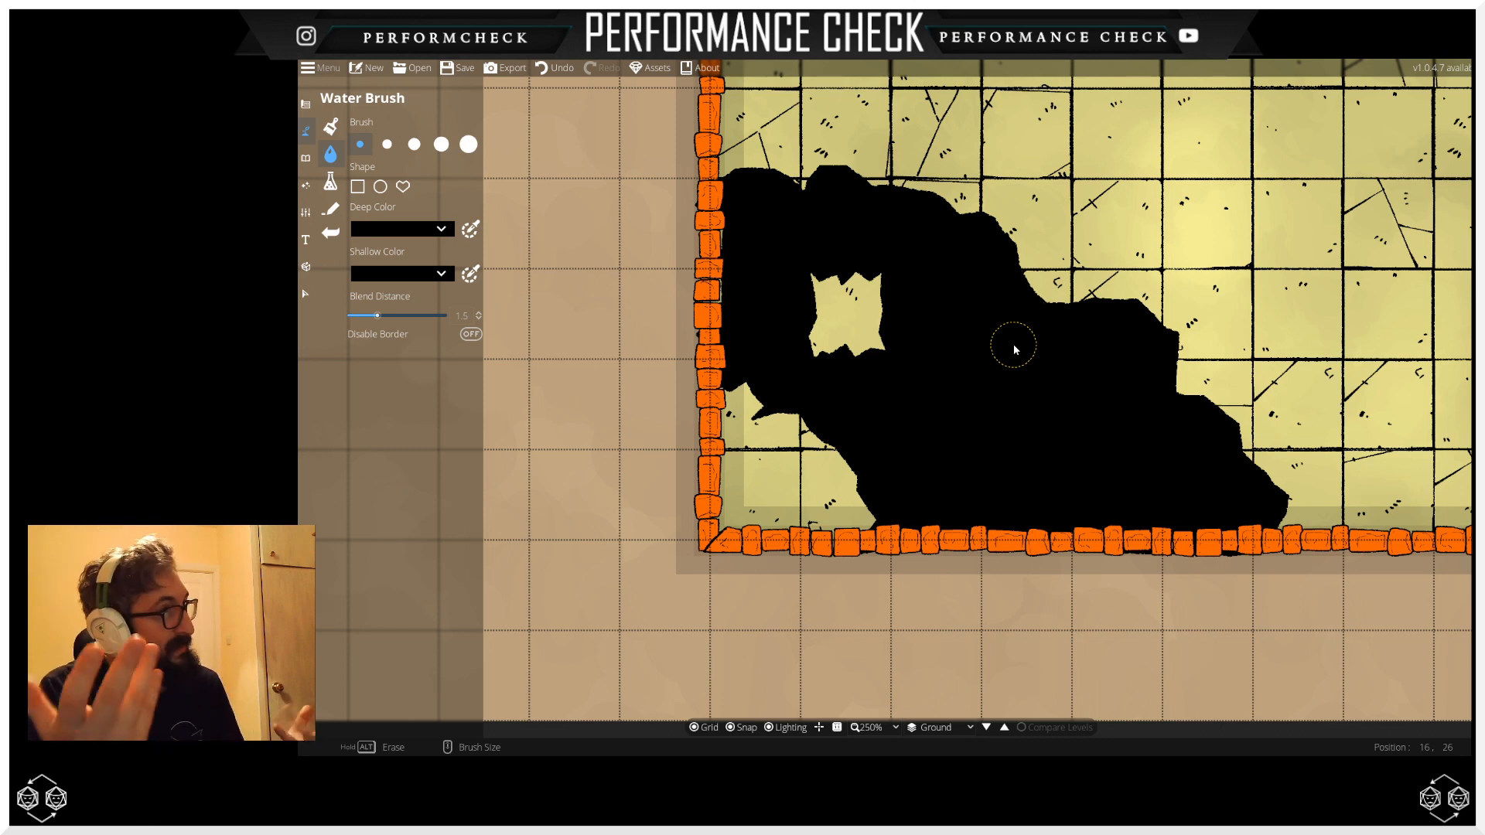
left_click_drag(1014, 346, 1005, 337)
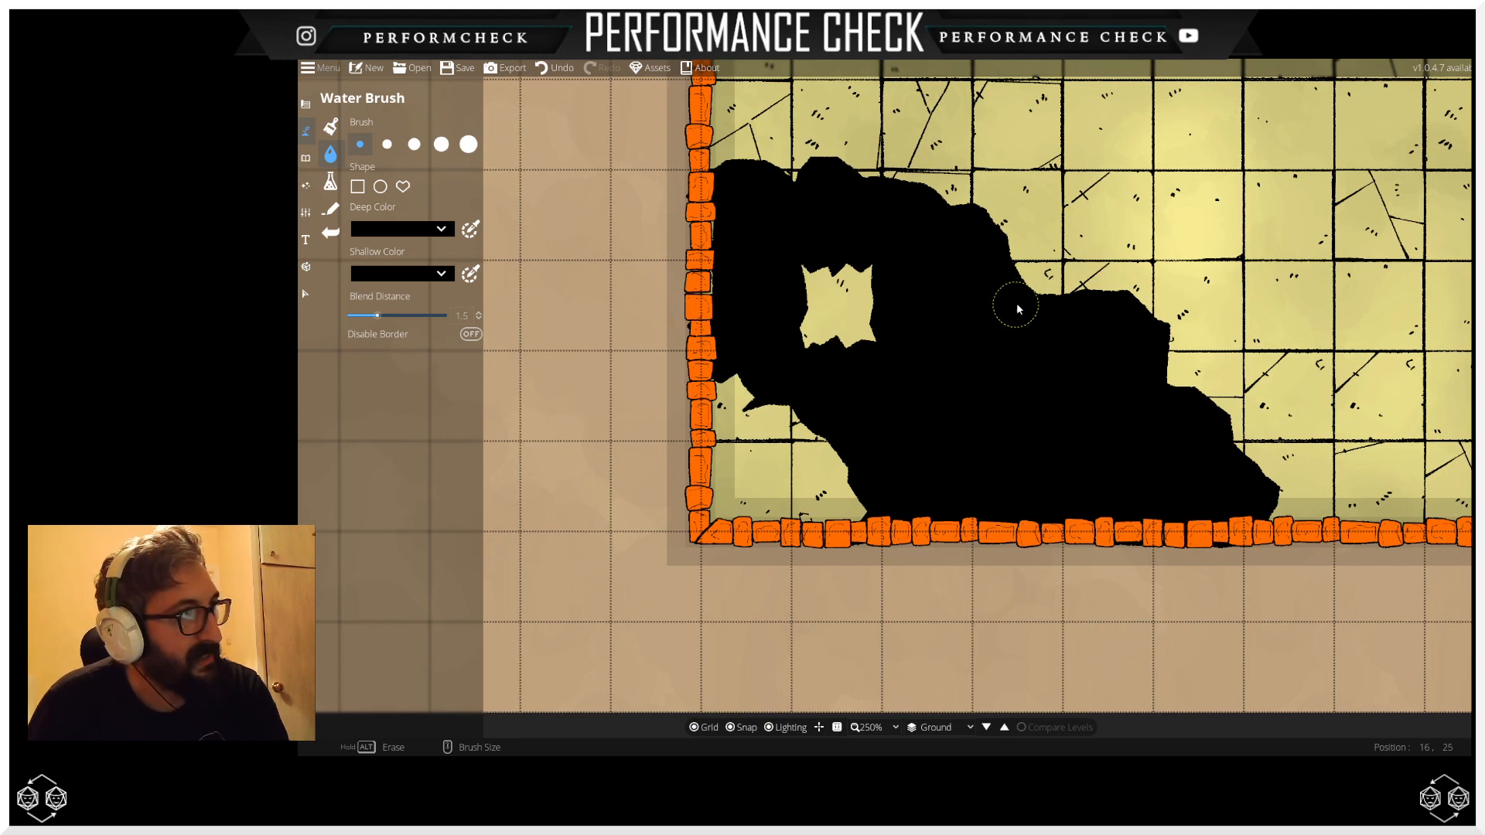
mouse_move(1024, 286)
left_mouse_down()
mouse_move(998, 341)
mouse_move(1022, 343)
mouse_move(1016, 272)
left_mouse_up()
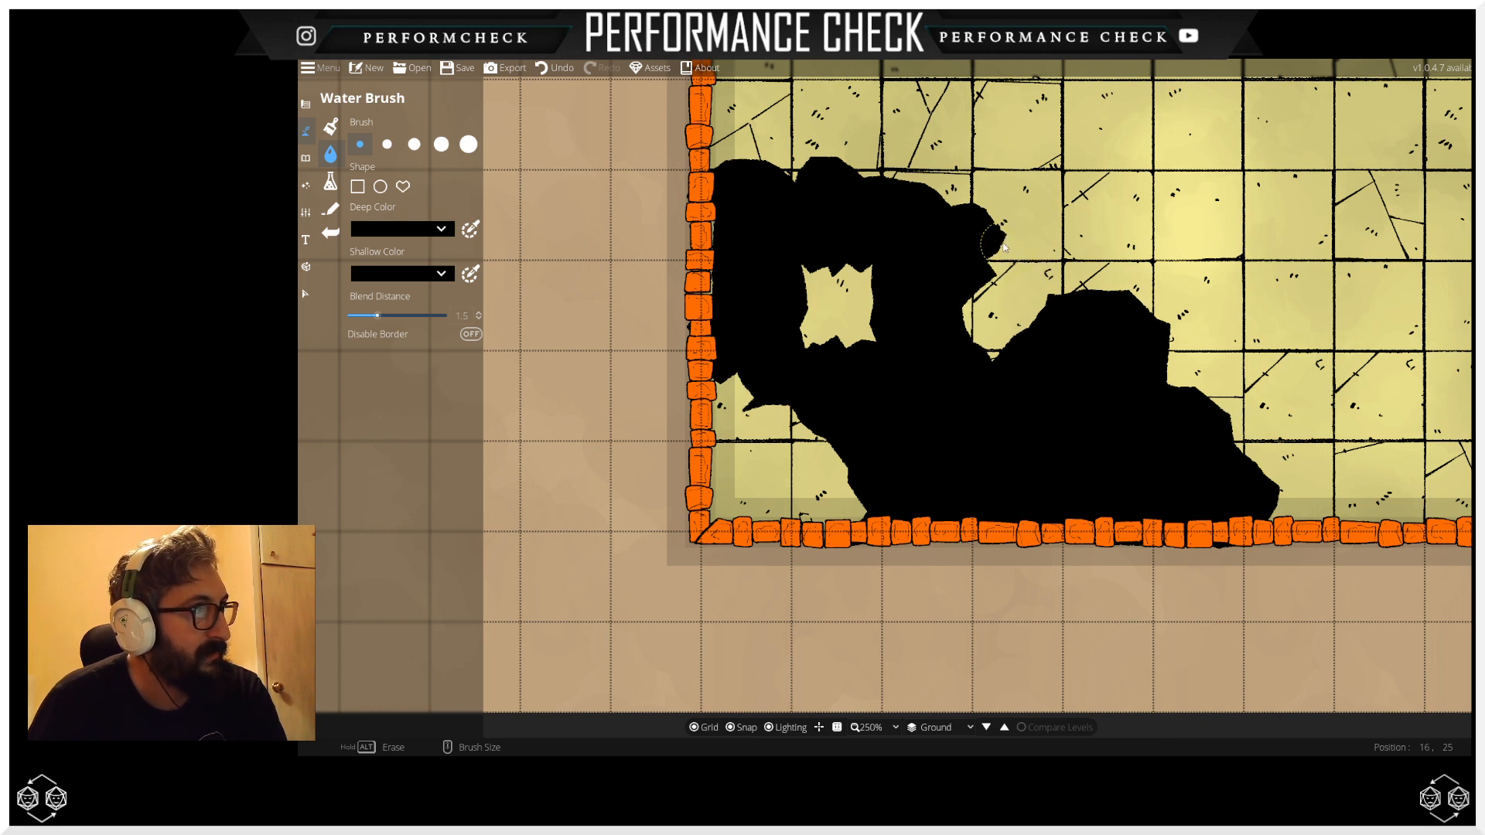
Step: Erase an irregular opening about one and a half squares wide in the pit beside the south wall
scroll(1045, 472, "up", 1)
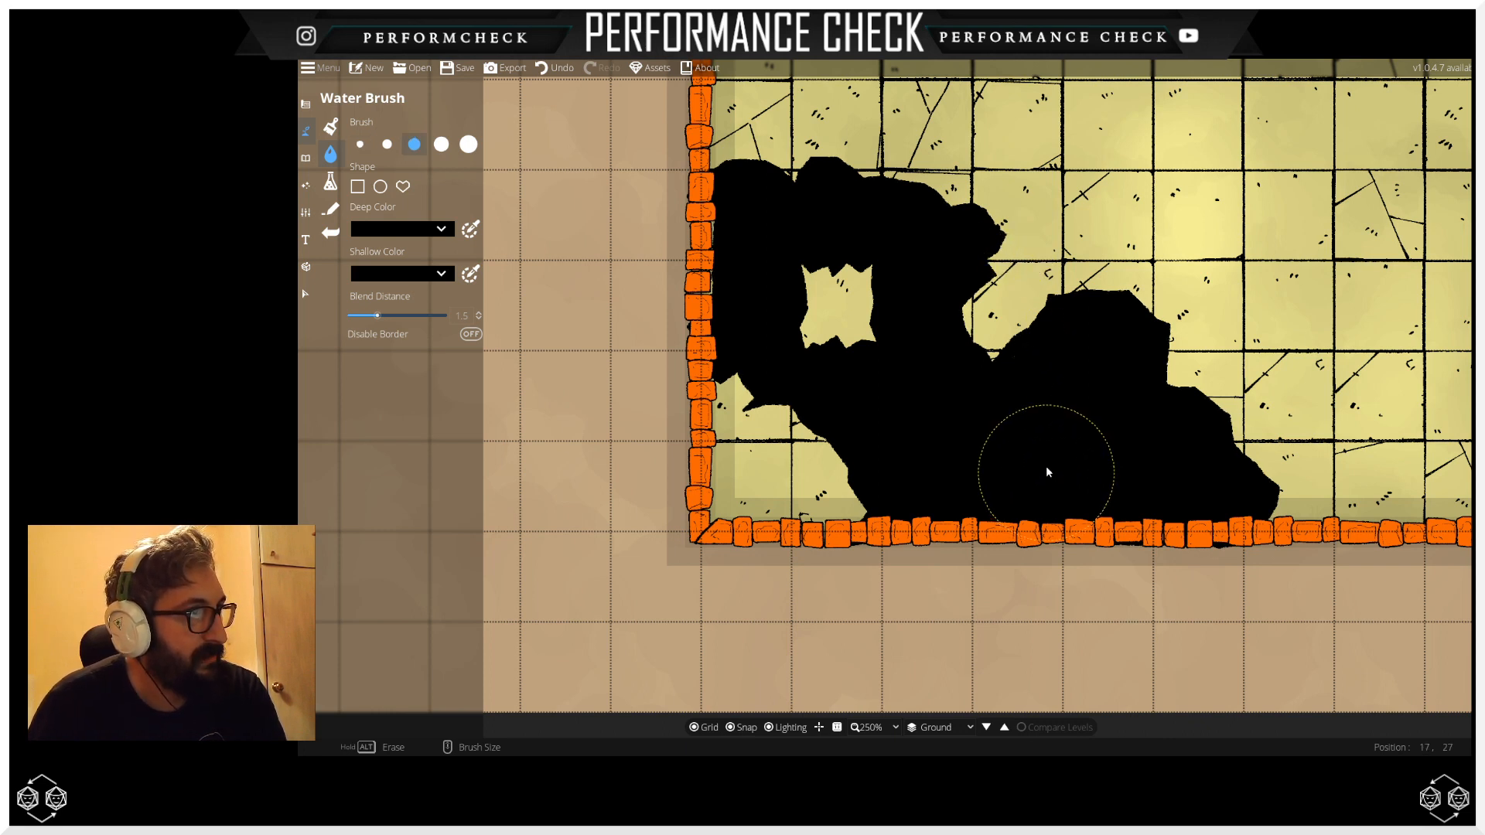
mouse_move(1050, 460)
left_mouse_down()
mouse_move(1097, 444)
mouse_move(1020, 473)
mouse_move(1030, 485)
mouse_move(1001, 474)
mouse_move(1056, 499)
left_mouse_up()
scroll(1027, 472, "down", 1)
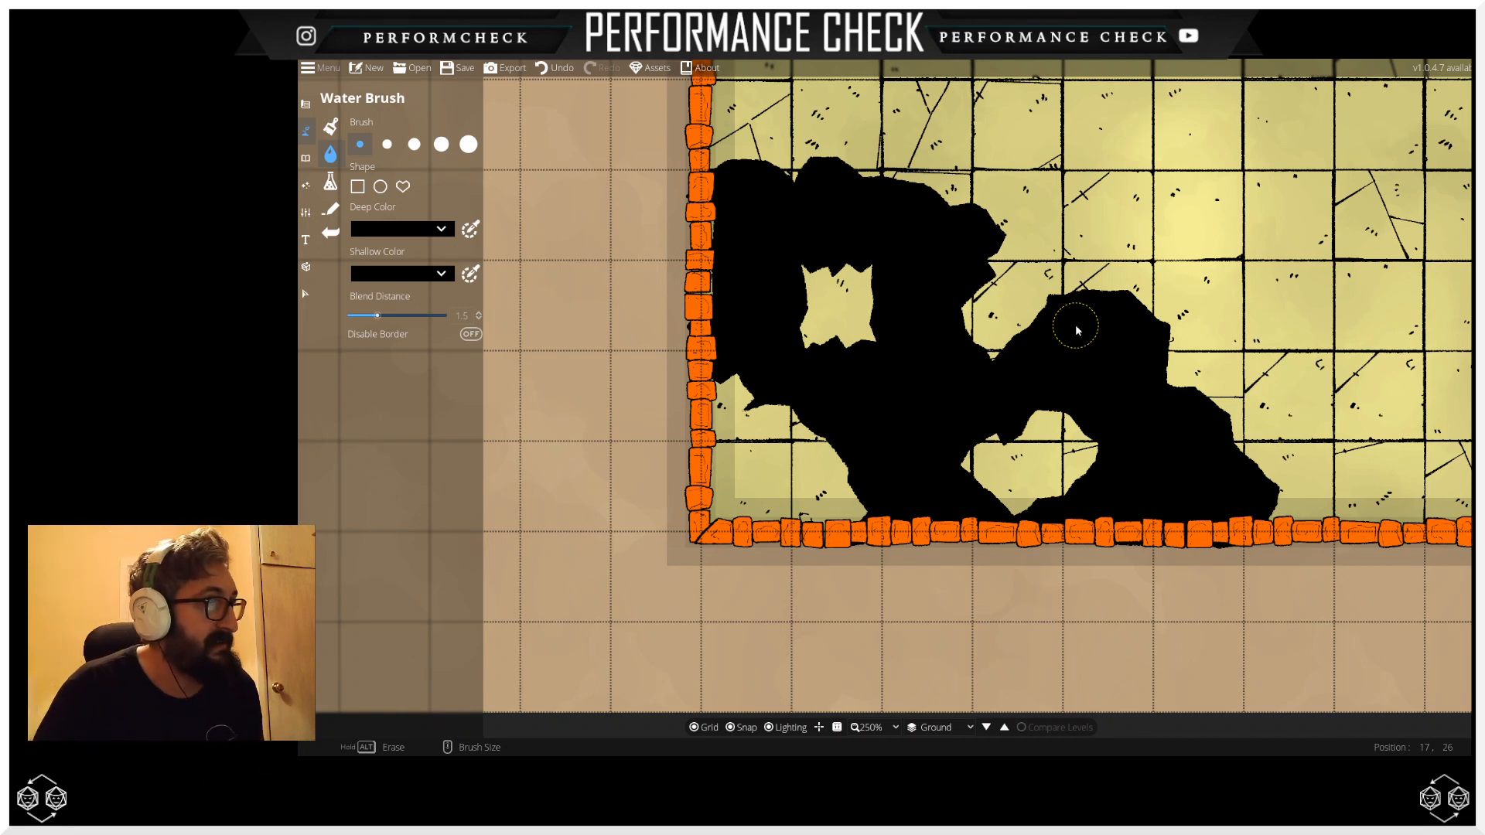
mouse_move(1054, 332)
left_mouse_down()
mouse_move(963, 429)
mouse_move(1029, 420)
mouse_move(913, 483)
mouse_move(925, 473)
mouse_move(927, 489)
left_mouse_up()
scroll(963, 429, "down", 5)
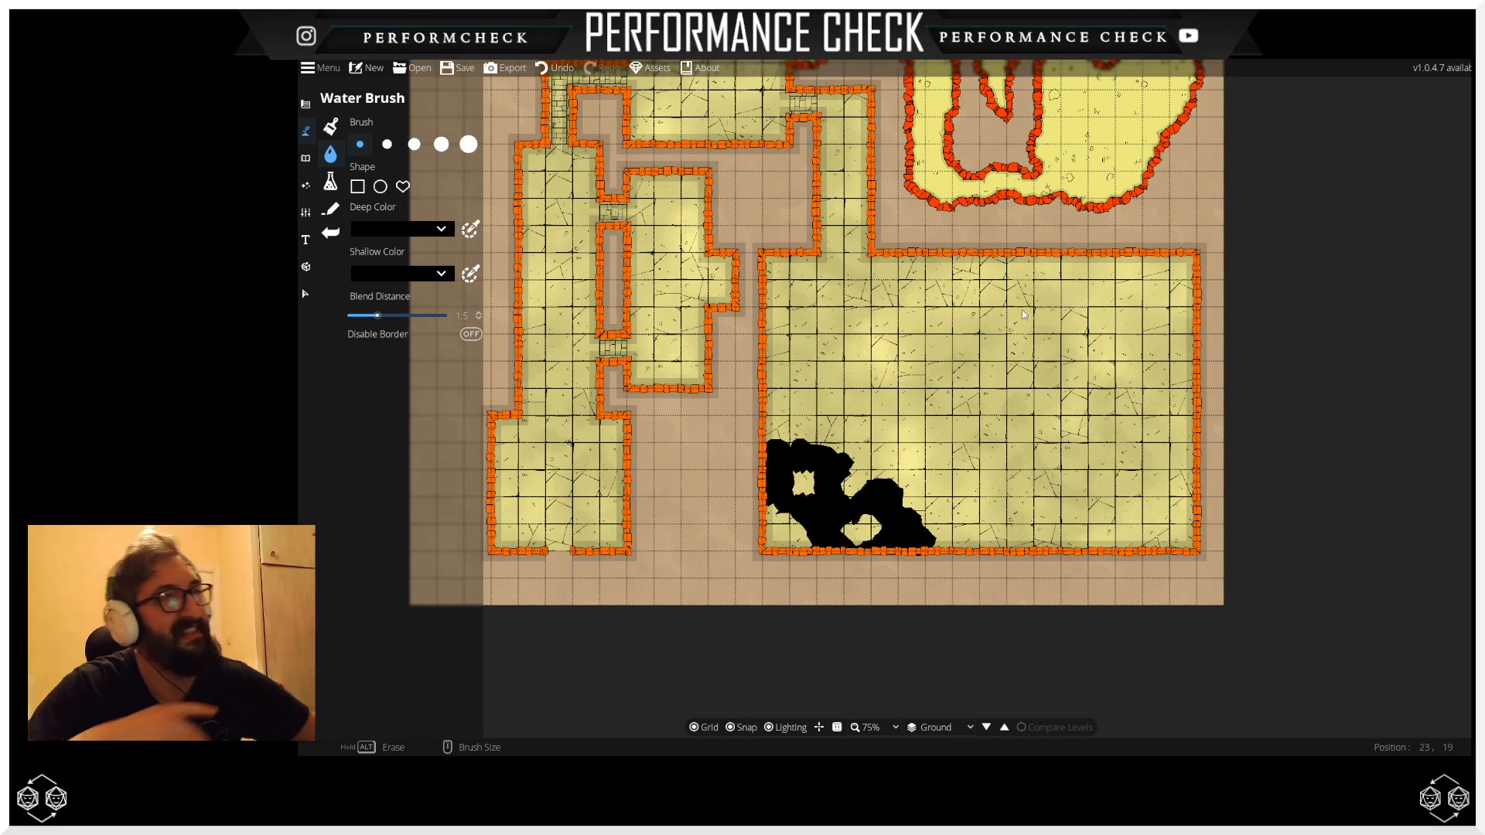
left_click_drag(777, 269, 895, 487)
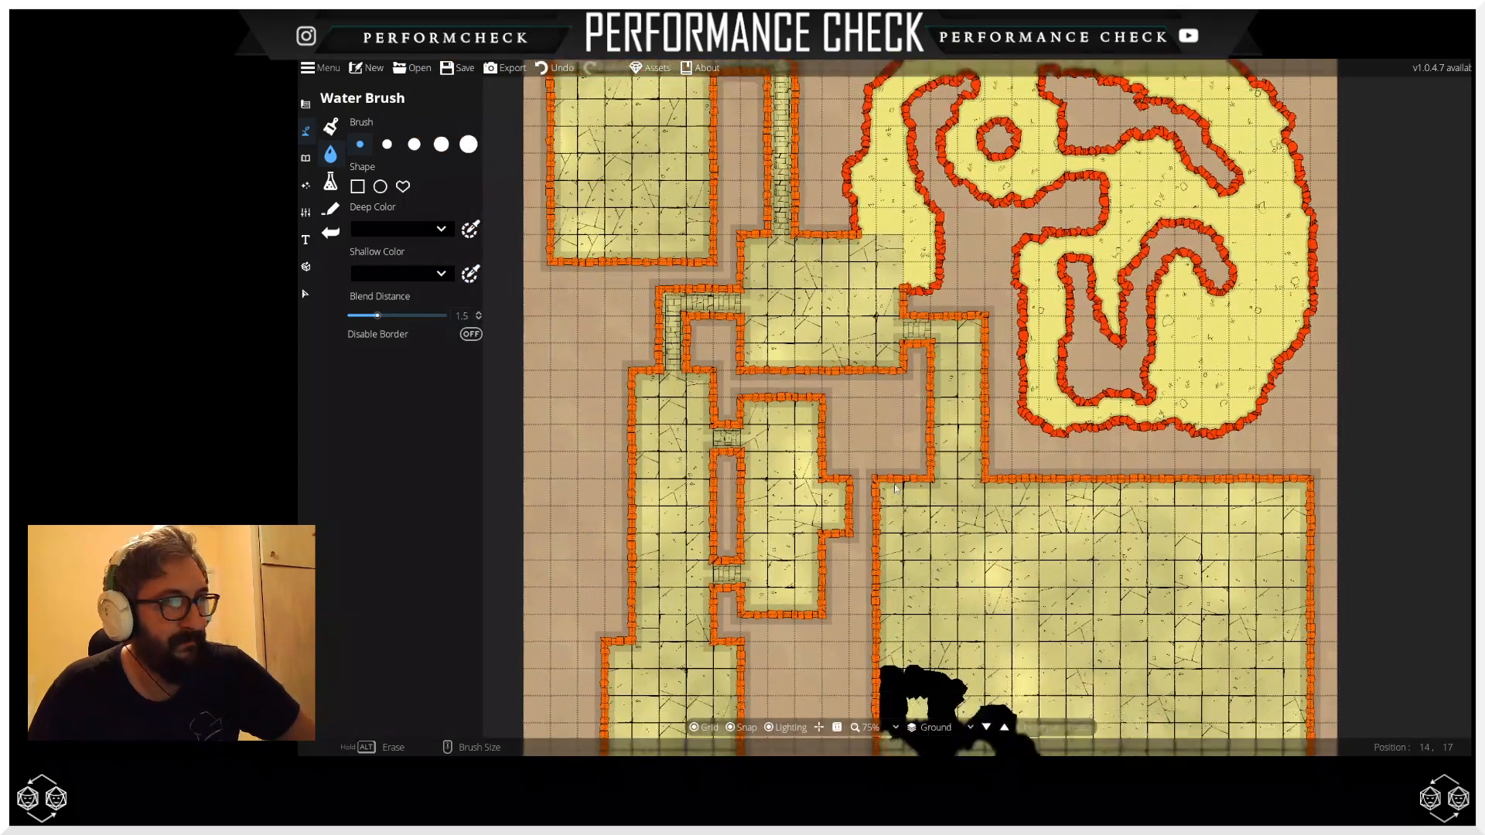
scroll(947, 405, "down", 1)
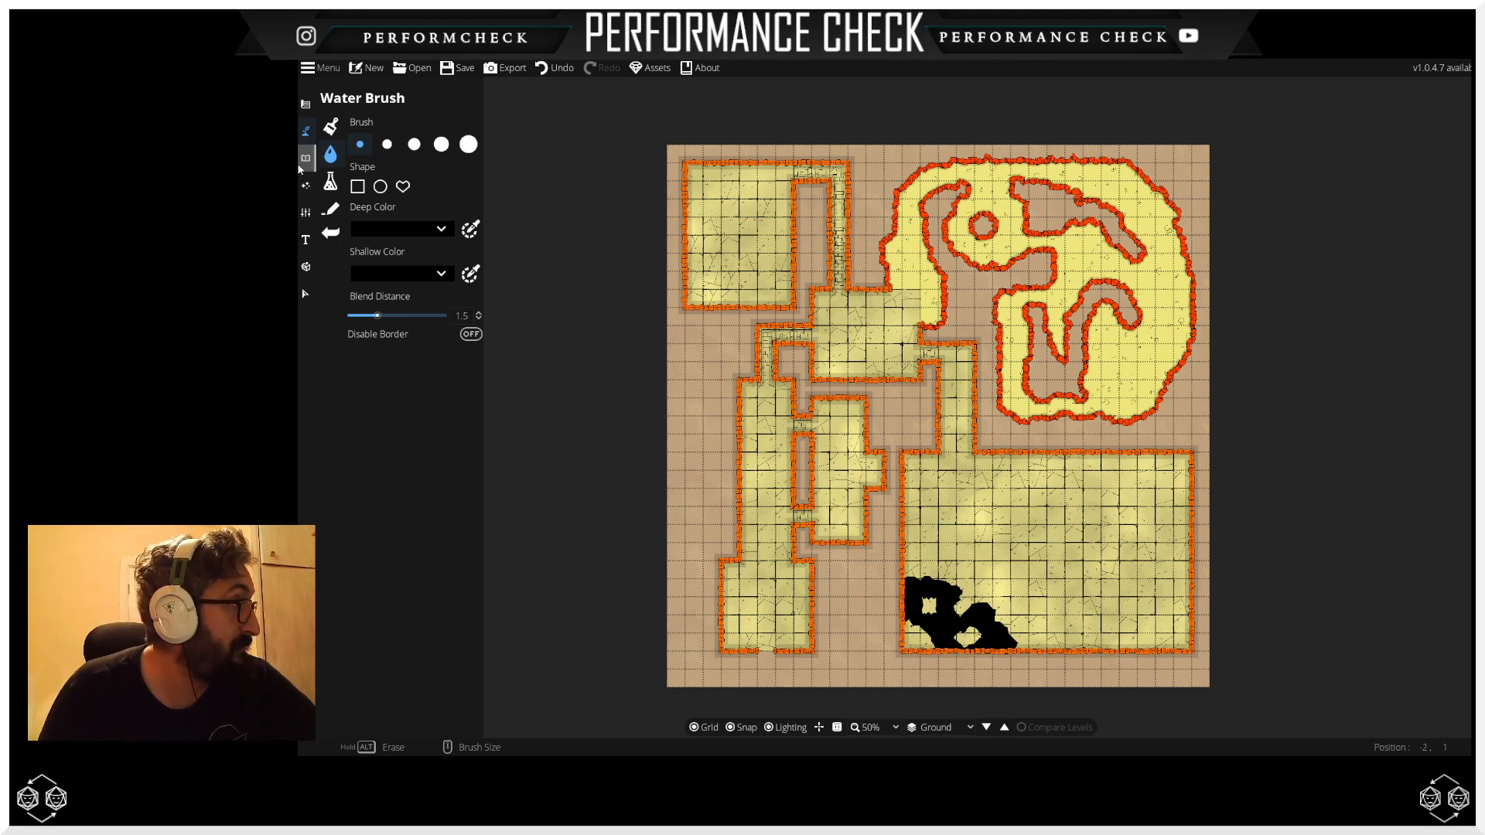
Step: Add a bright green custom deep colour, hex 00ff5e, for the Water Brush
left_click(379, 228)
left_click(390, 276)
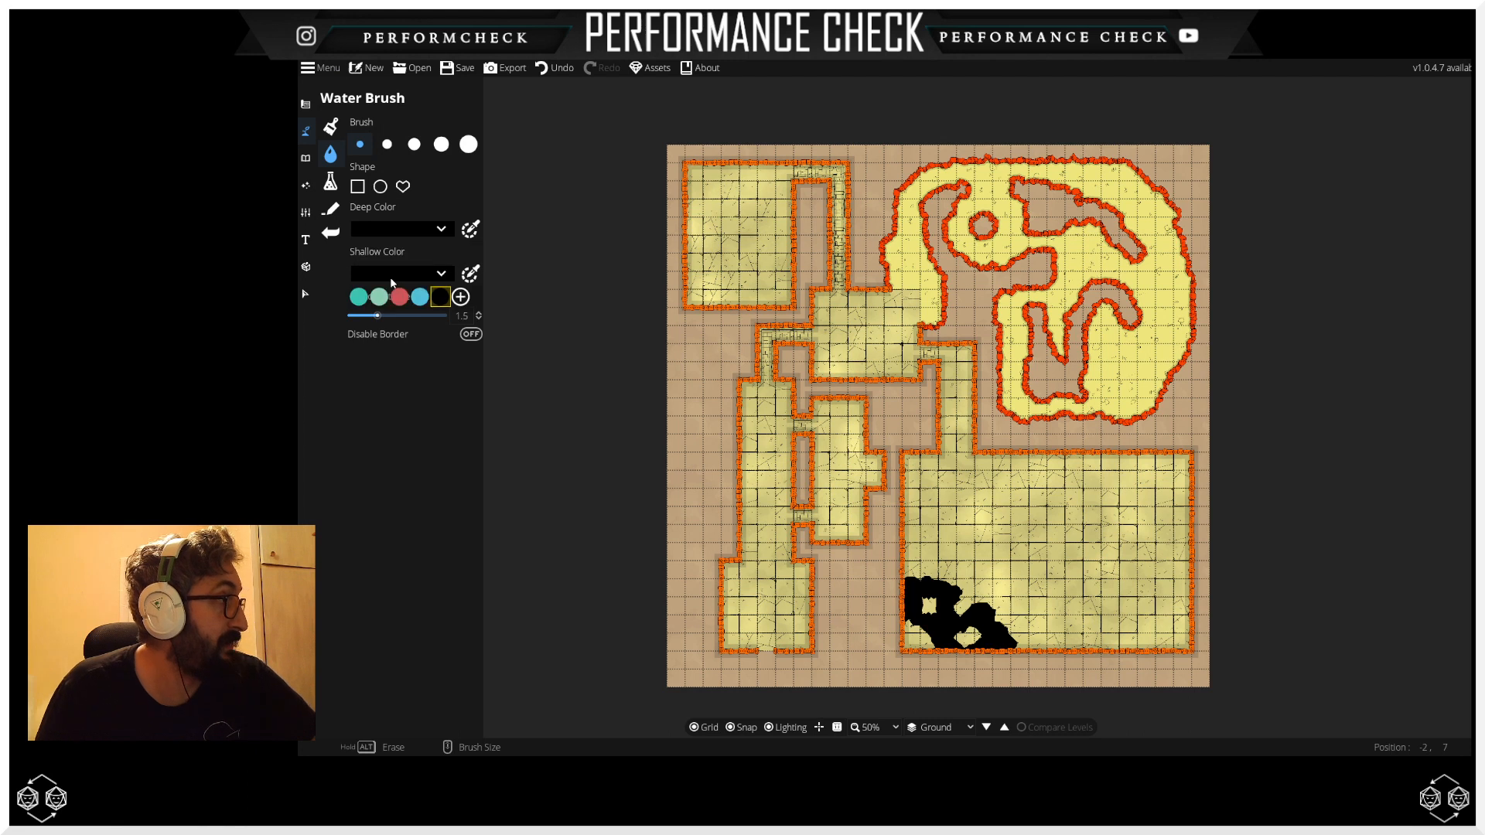
left_click(418, 229)
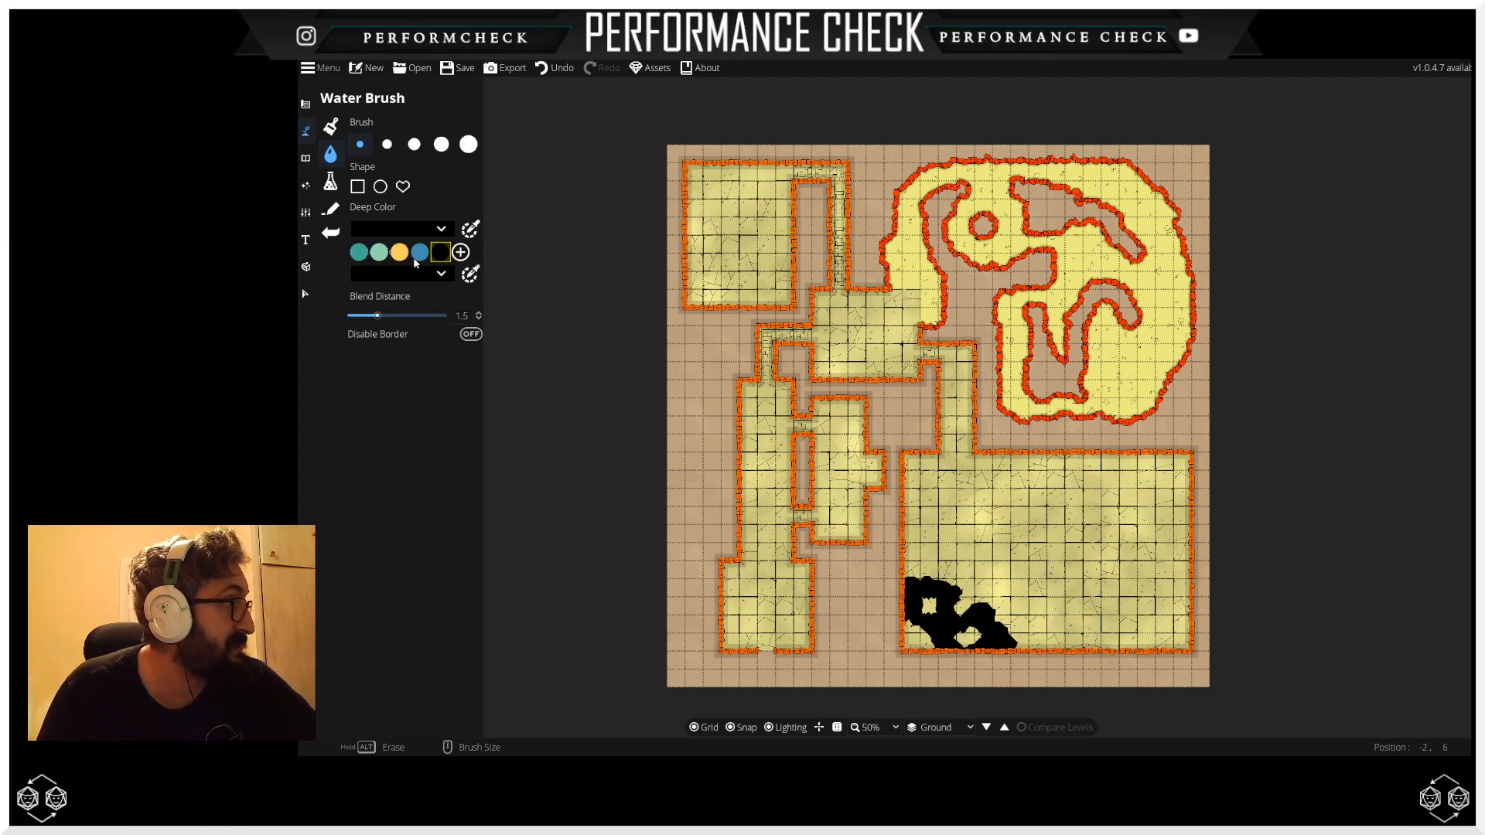
left_click(460, 252)
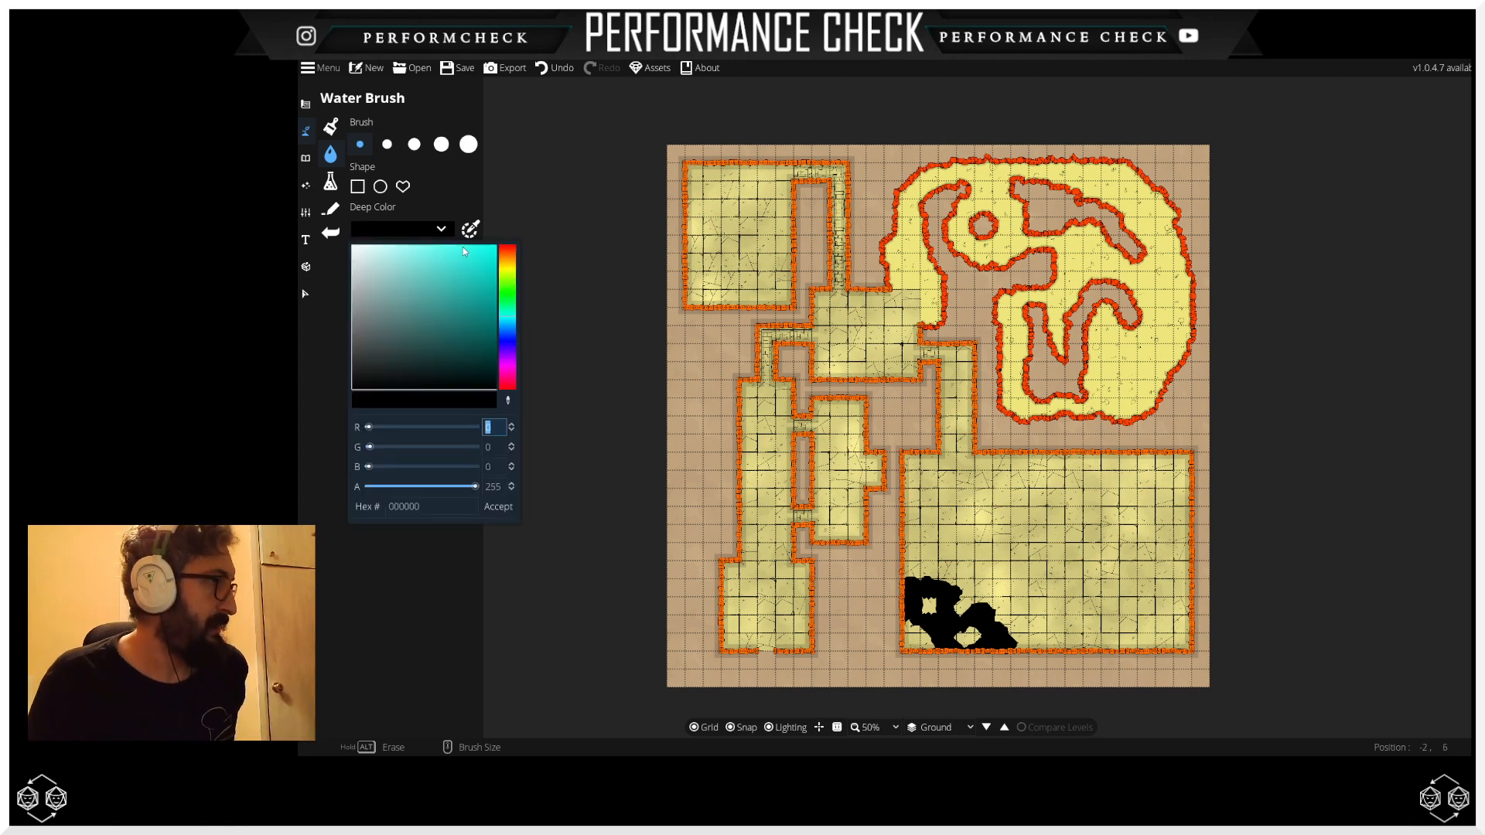
left_click(510, 304)
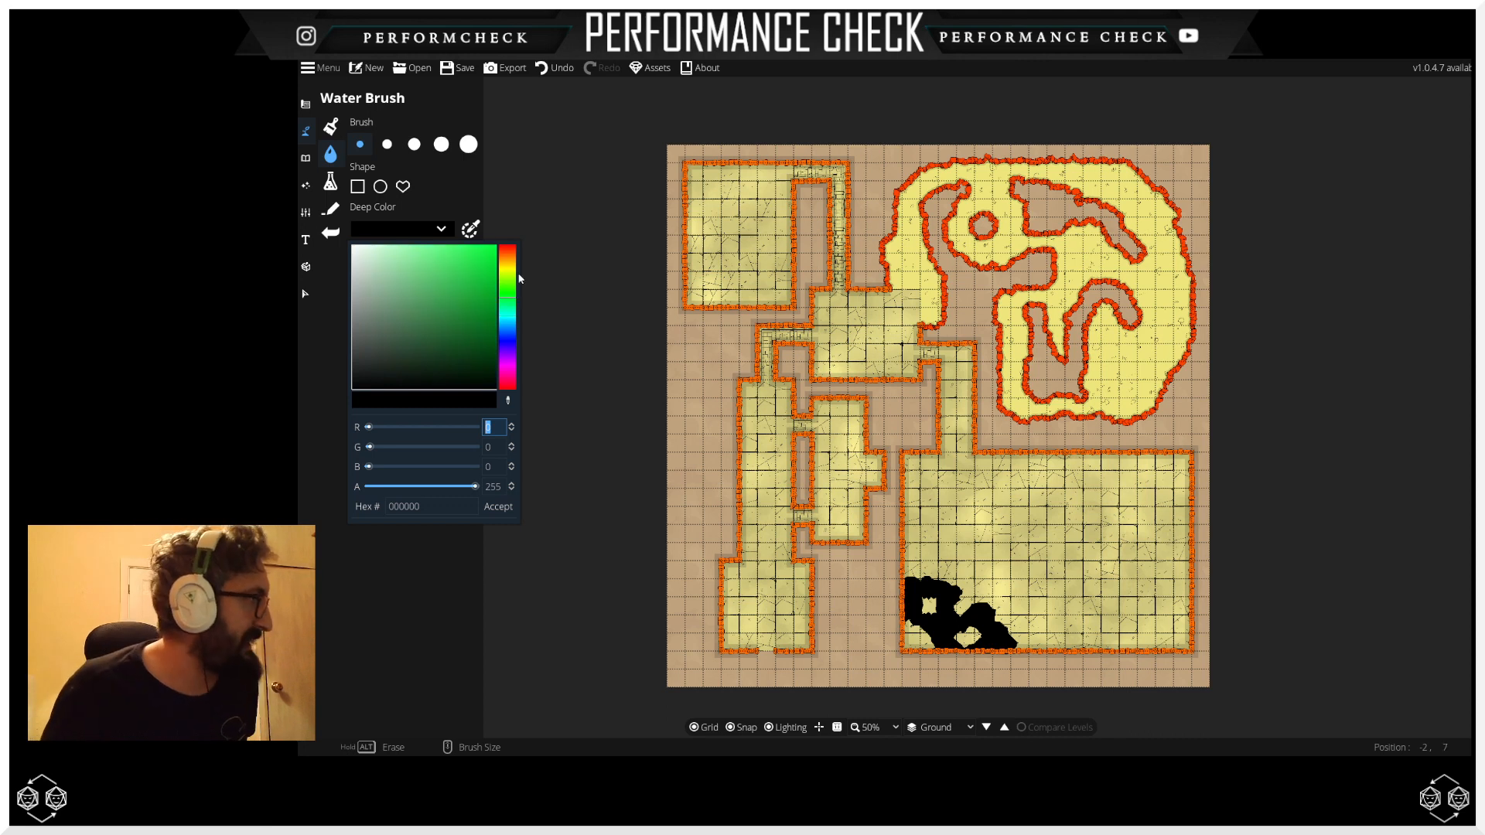
left_click(511, 288)
left_click_drag(491, 283, 500, 244)
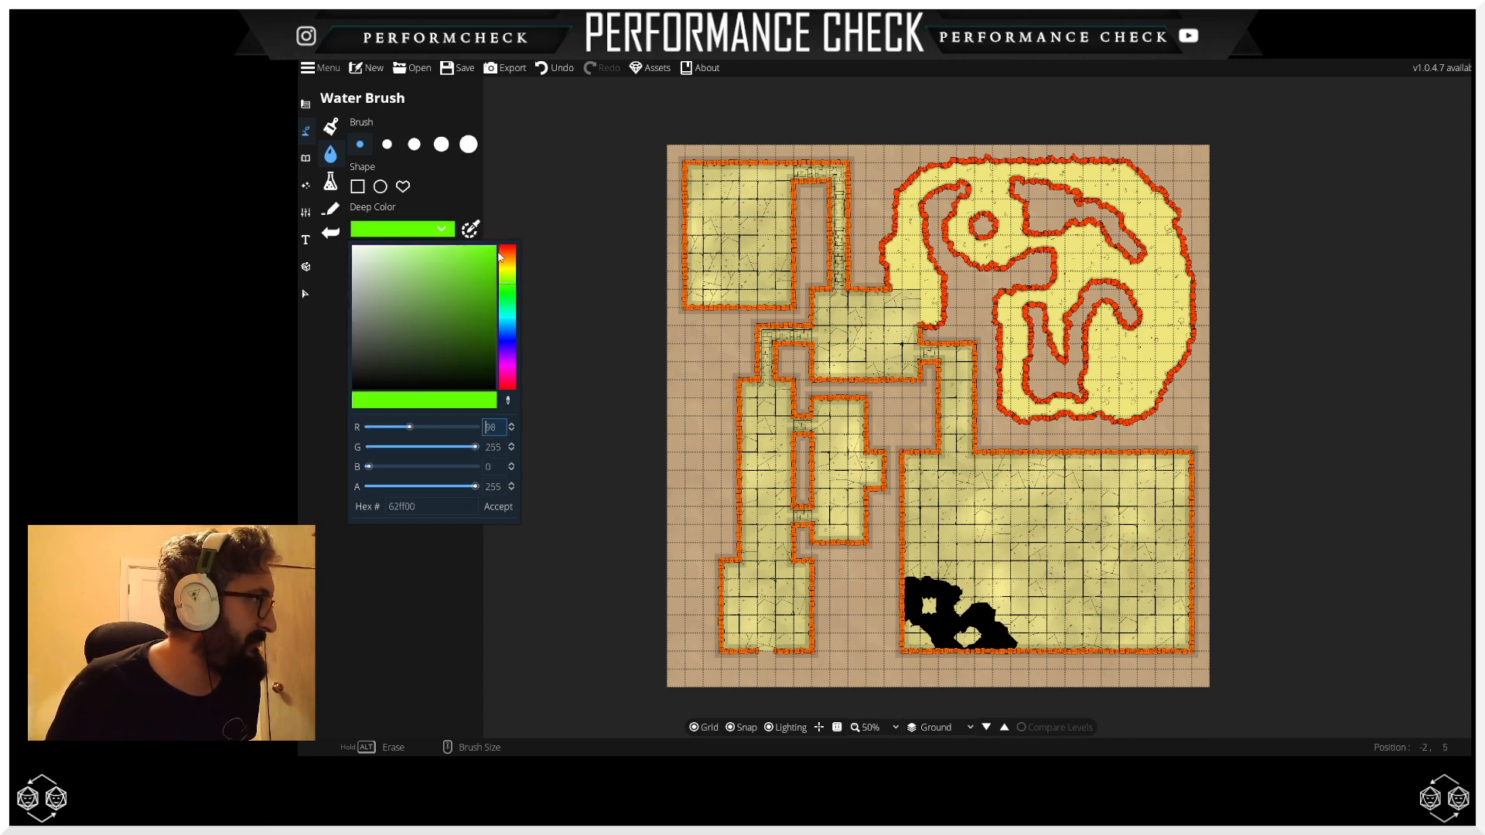
left_click(507, 306)
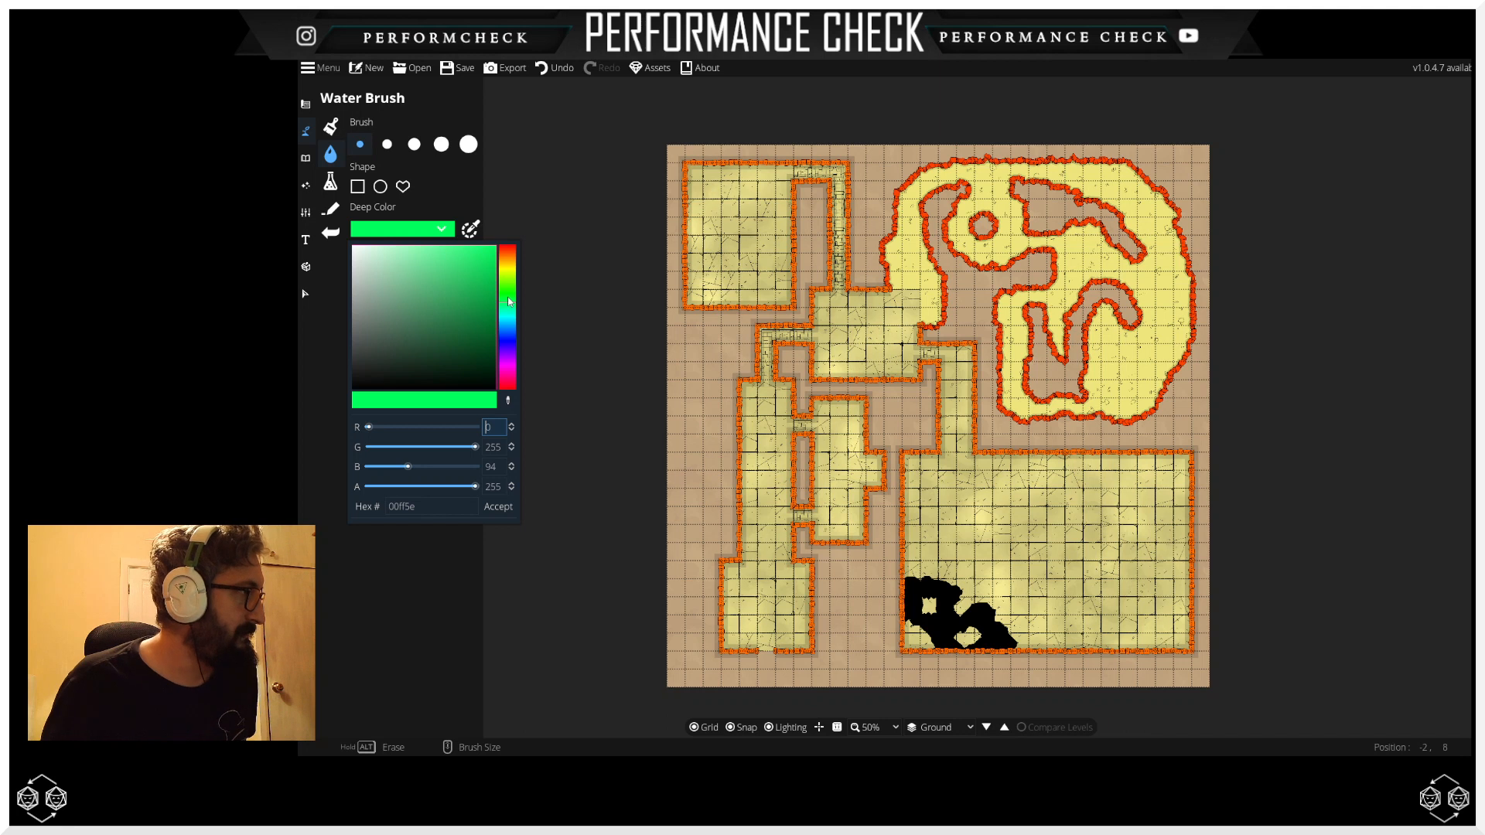
left_click(495, 512)
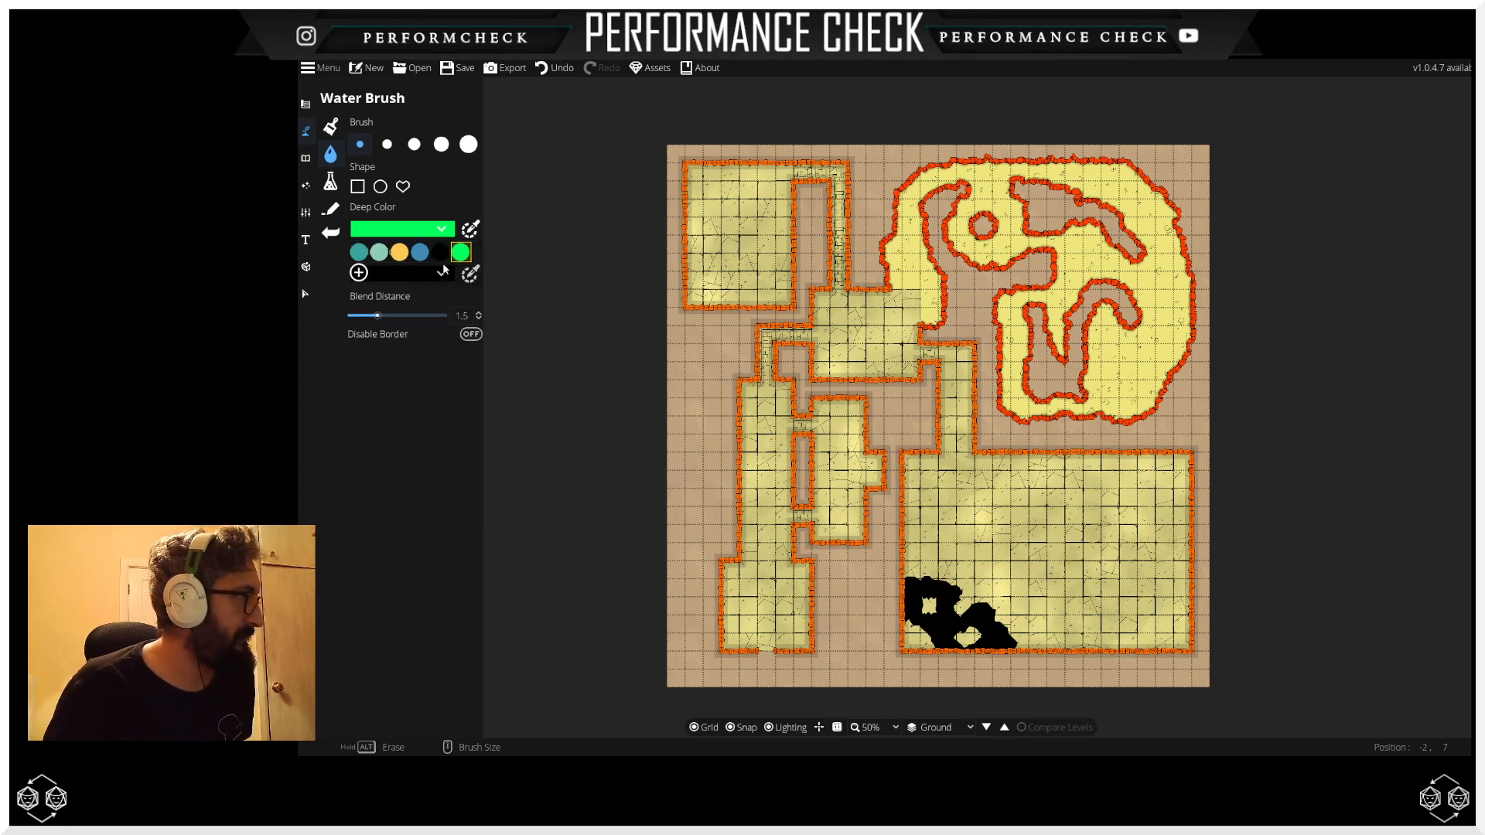
left_click(398, 356)
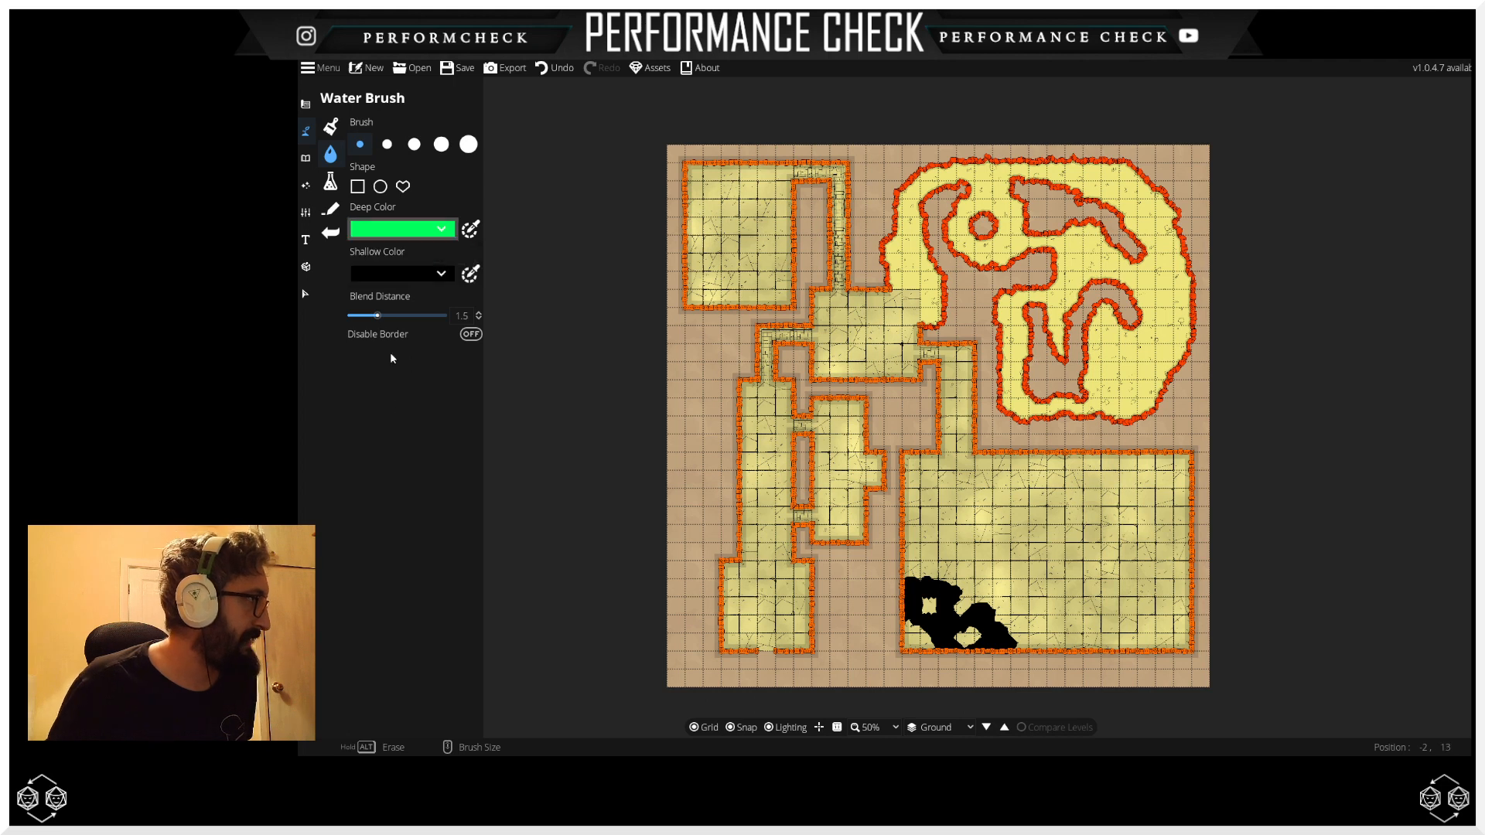
Step: Add a pure green custom shallow colour, hex 02ff00, for the Water Brush
left_click(382, 275)
left_click(463, 302)
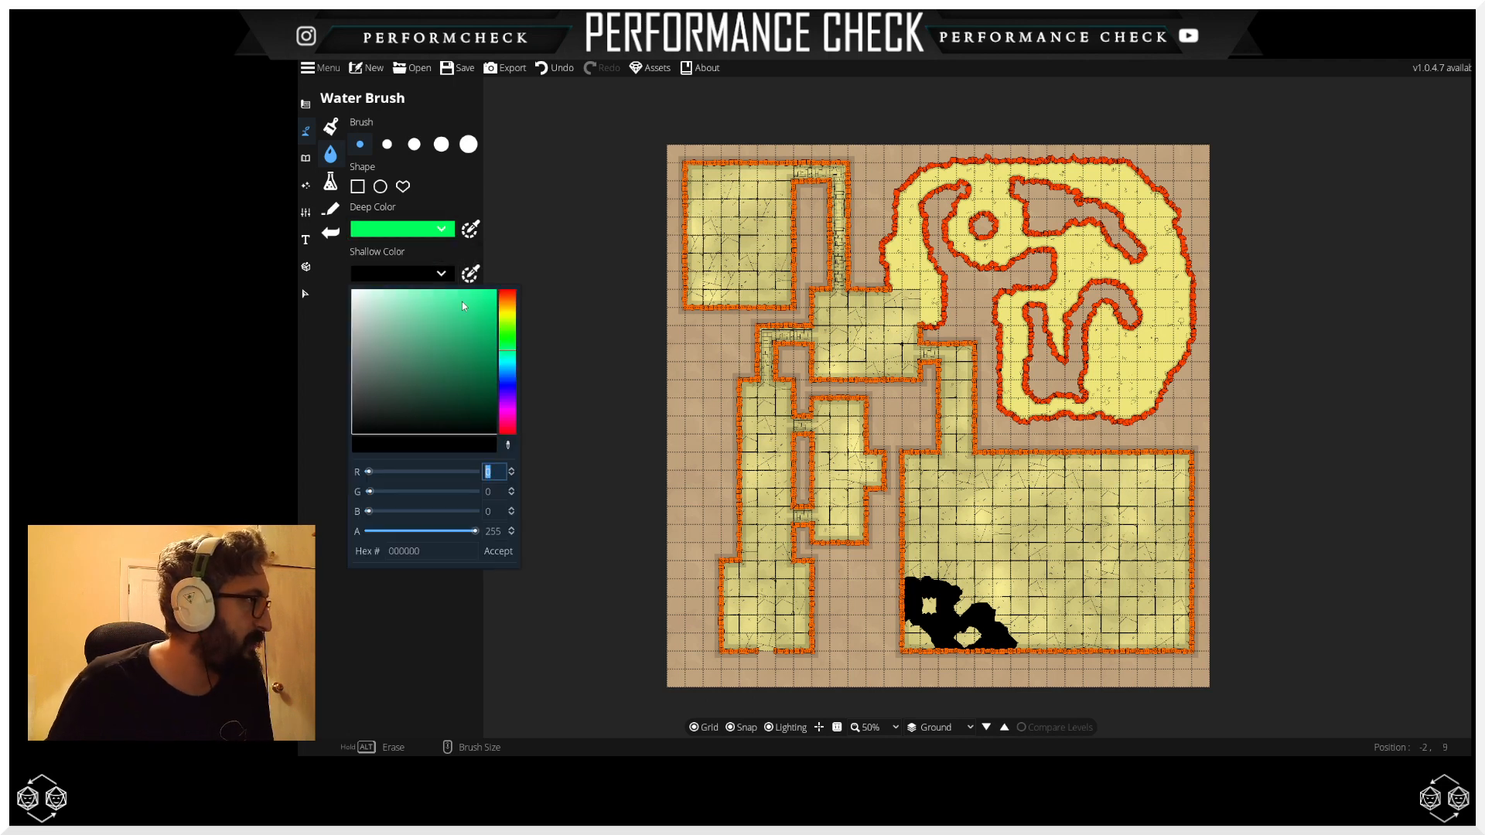
left_click(511, 331)
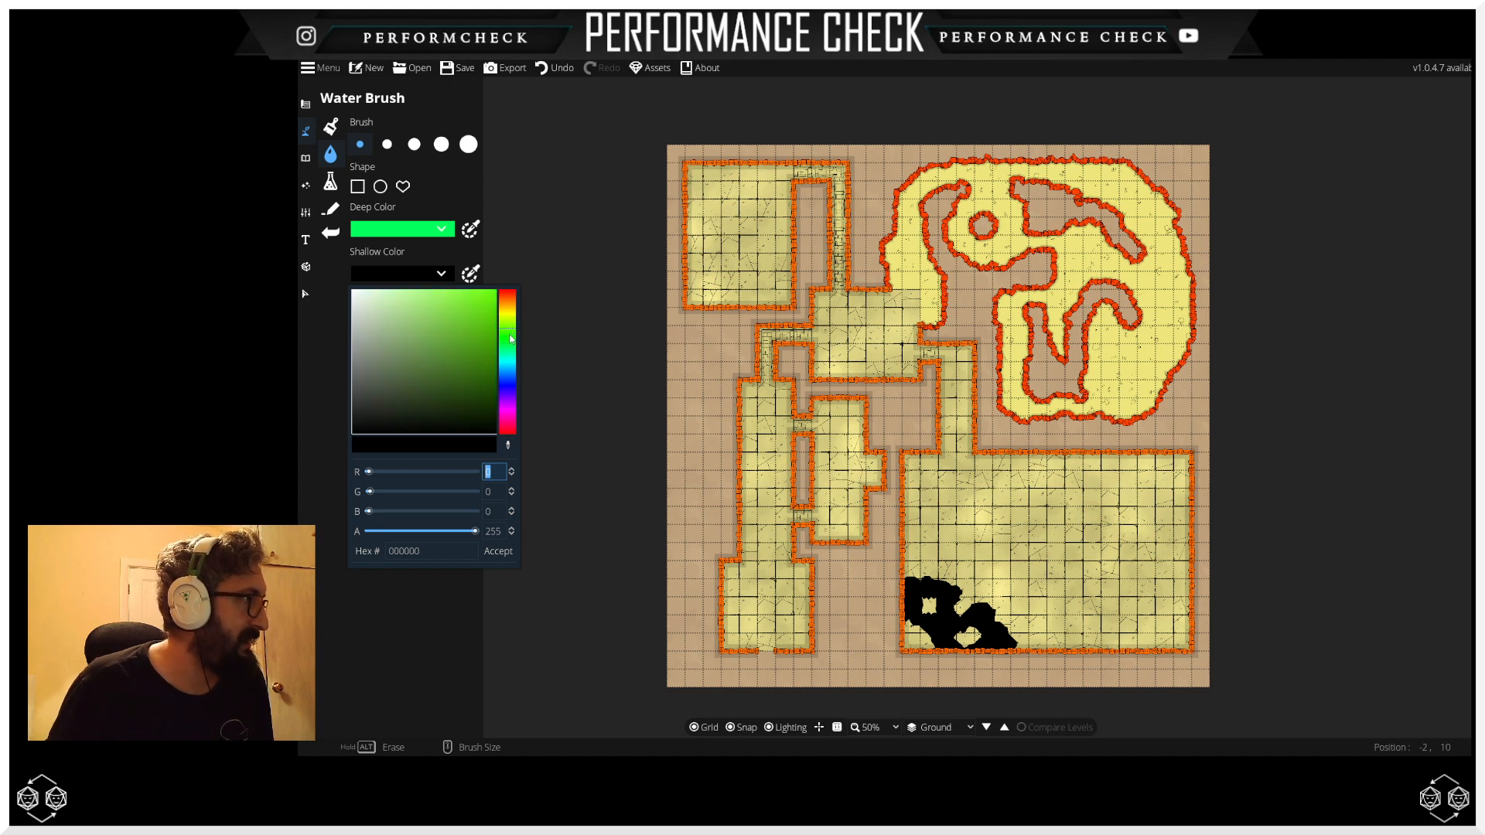
left_click_drag(511, 339, 510, 346)
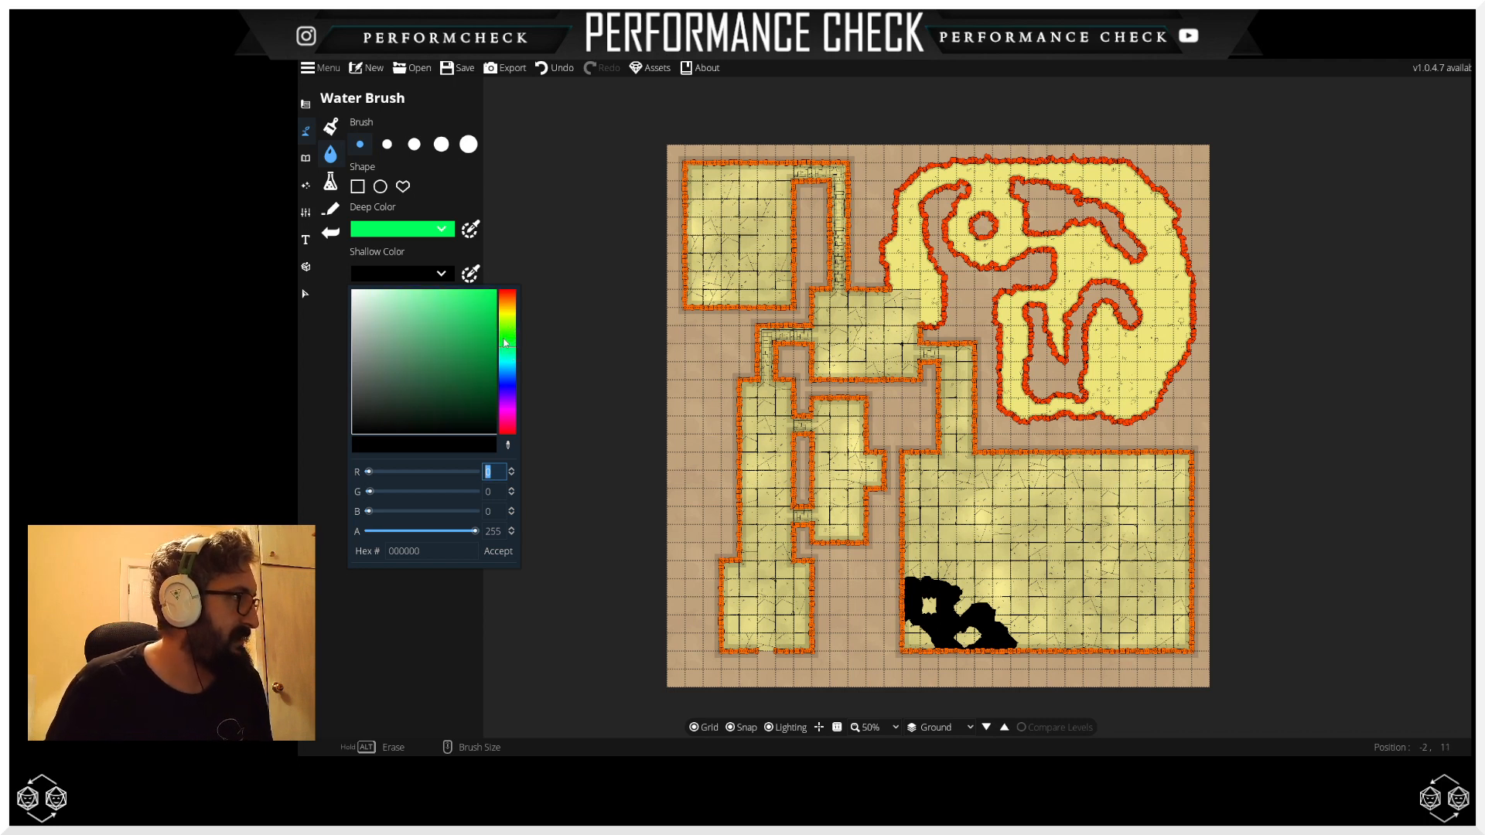
left_click(494, 292)
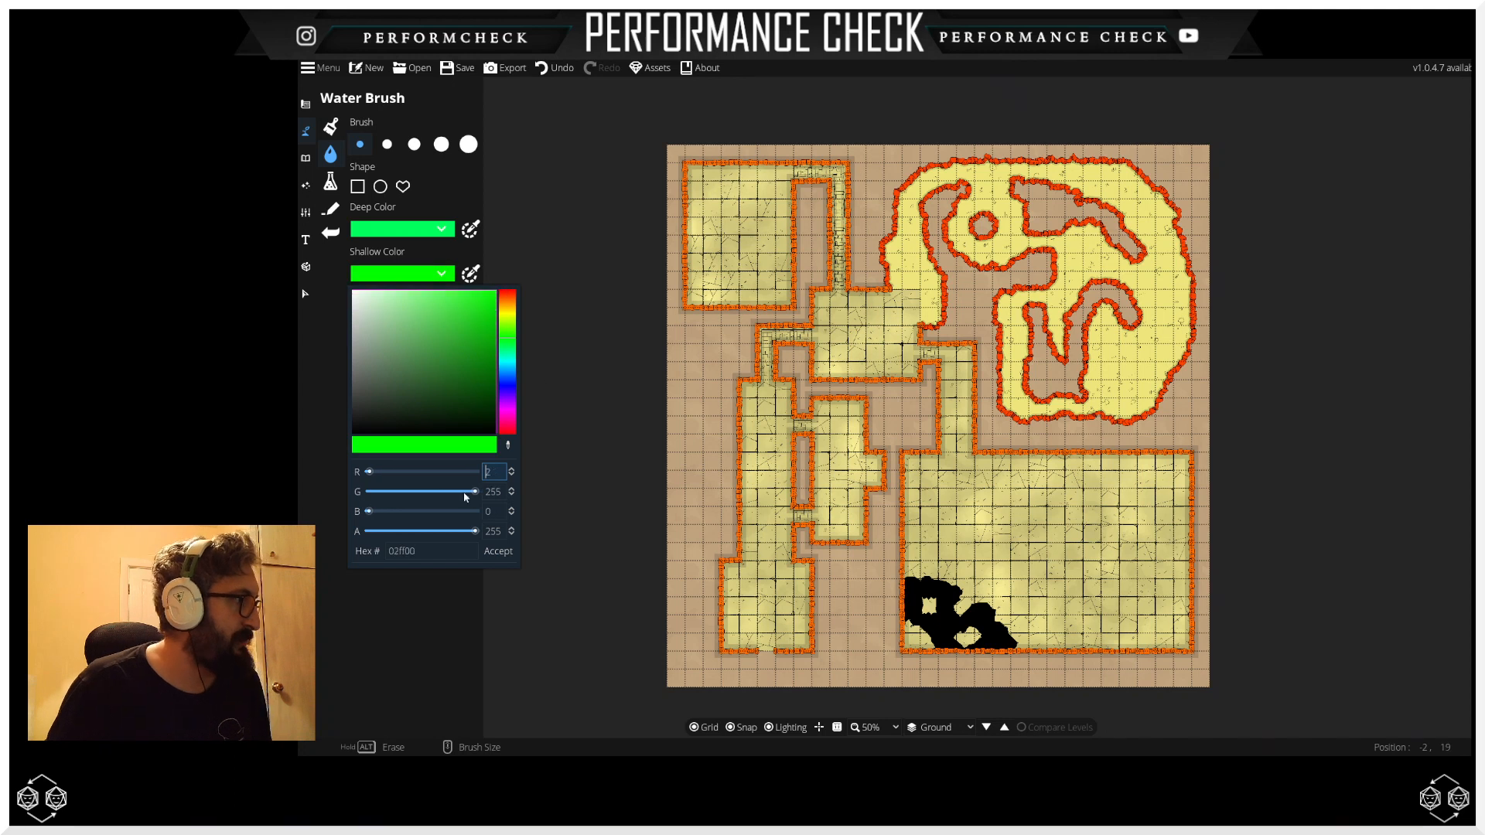
left_click(499, 551)
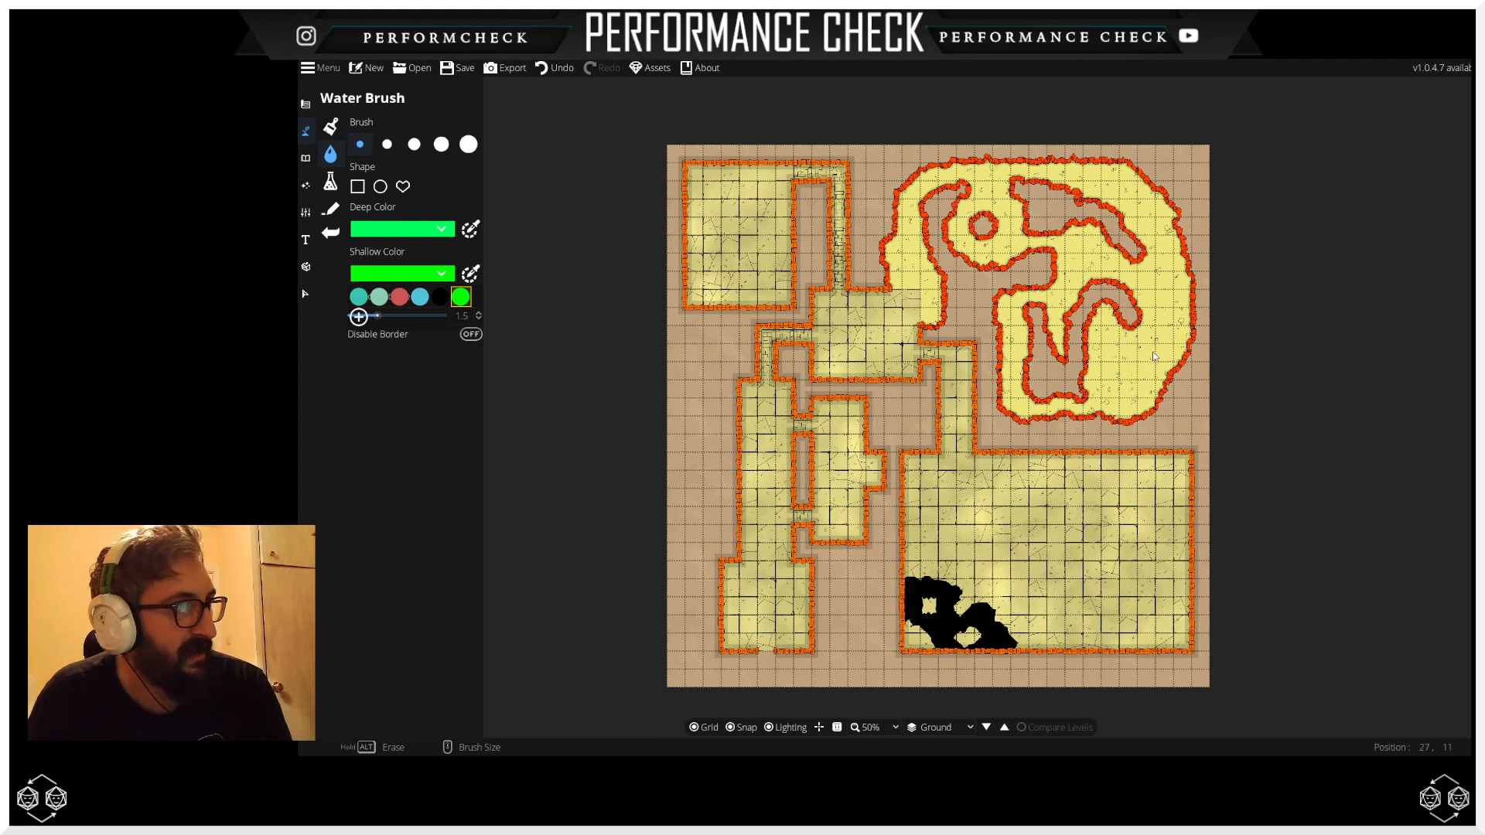
Step: Paint a green pool about one and a half squares wide against the cave's northeast wall with the second-smallest water brush
scroll(1152, 351, "up", 3)
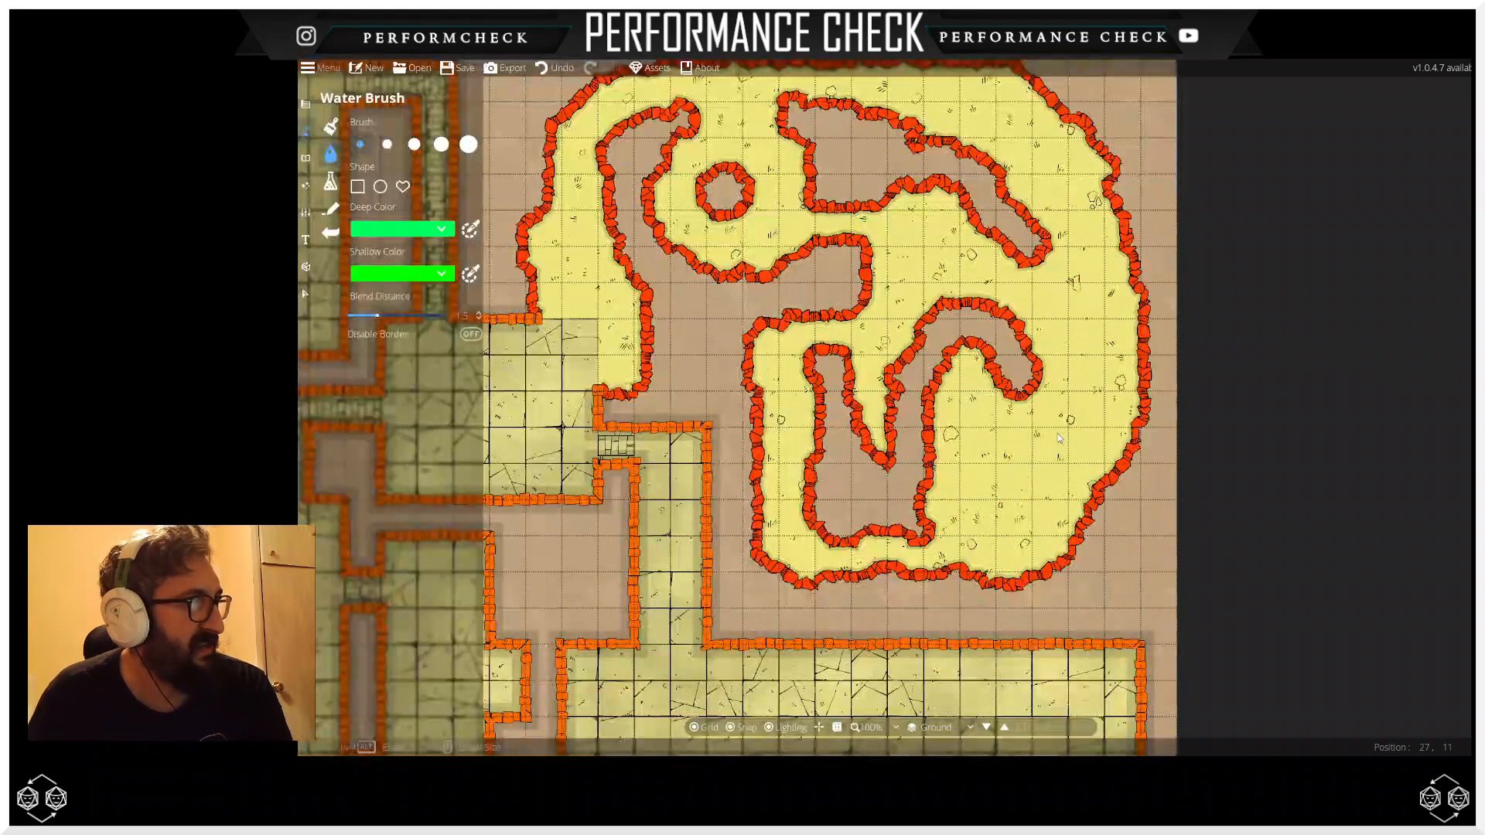
left_click(322, 192)
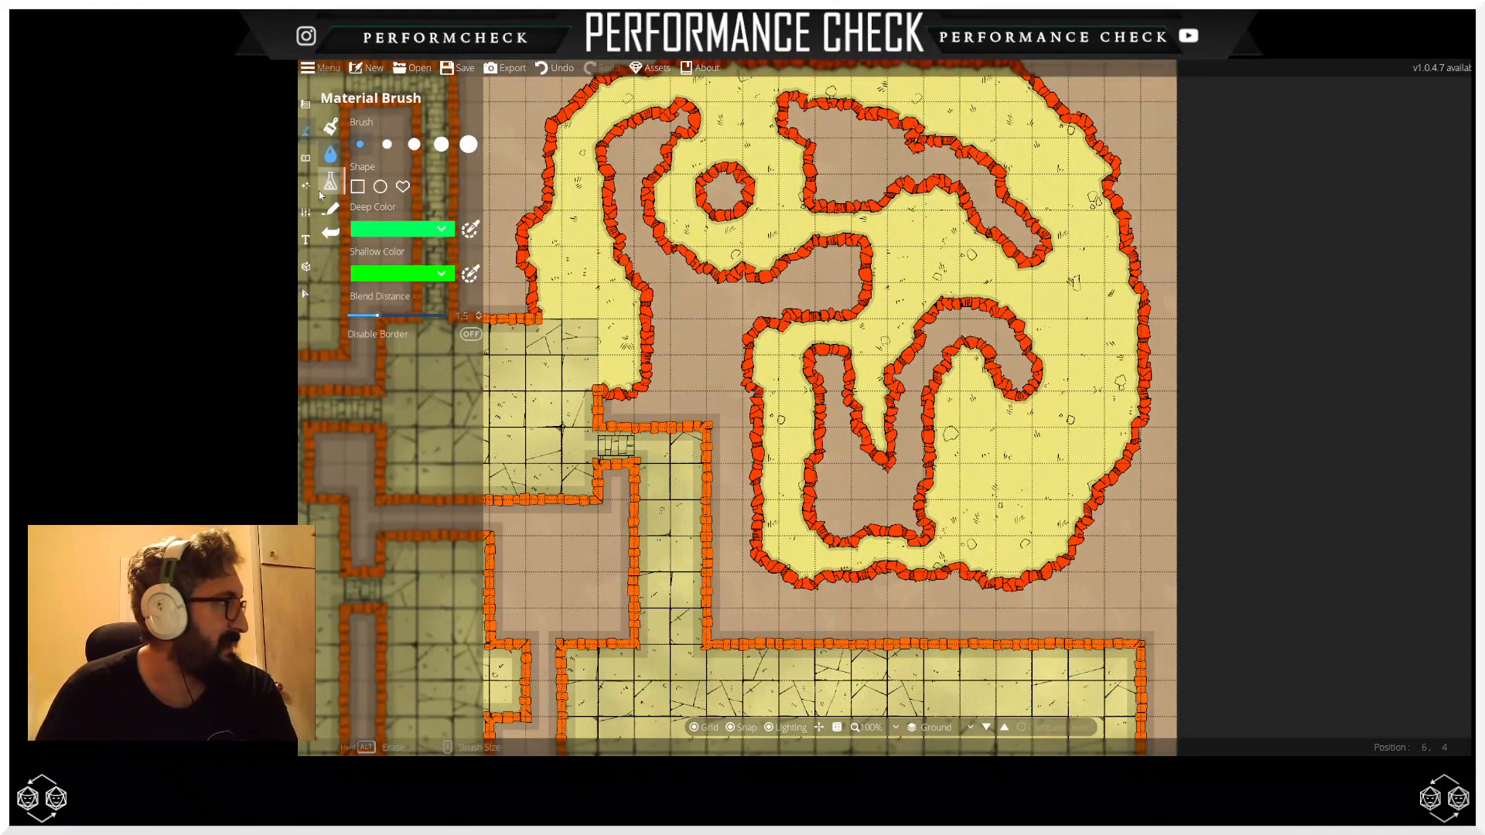
left_click(330, 208)
left_click(330, 153)
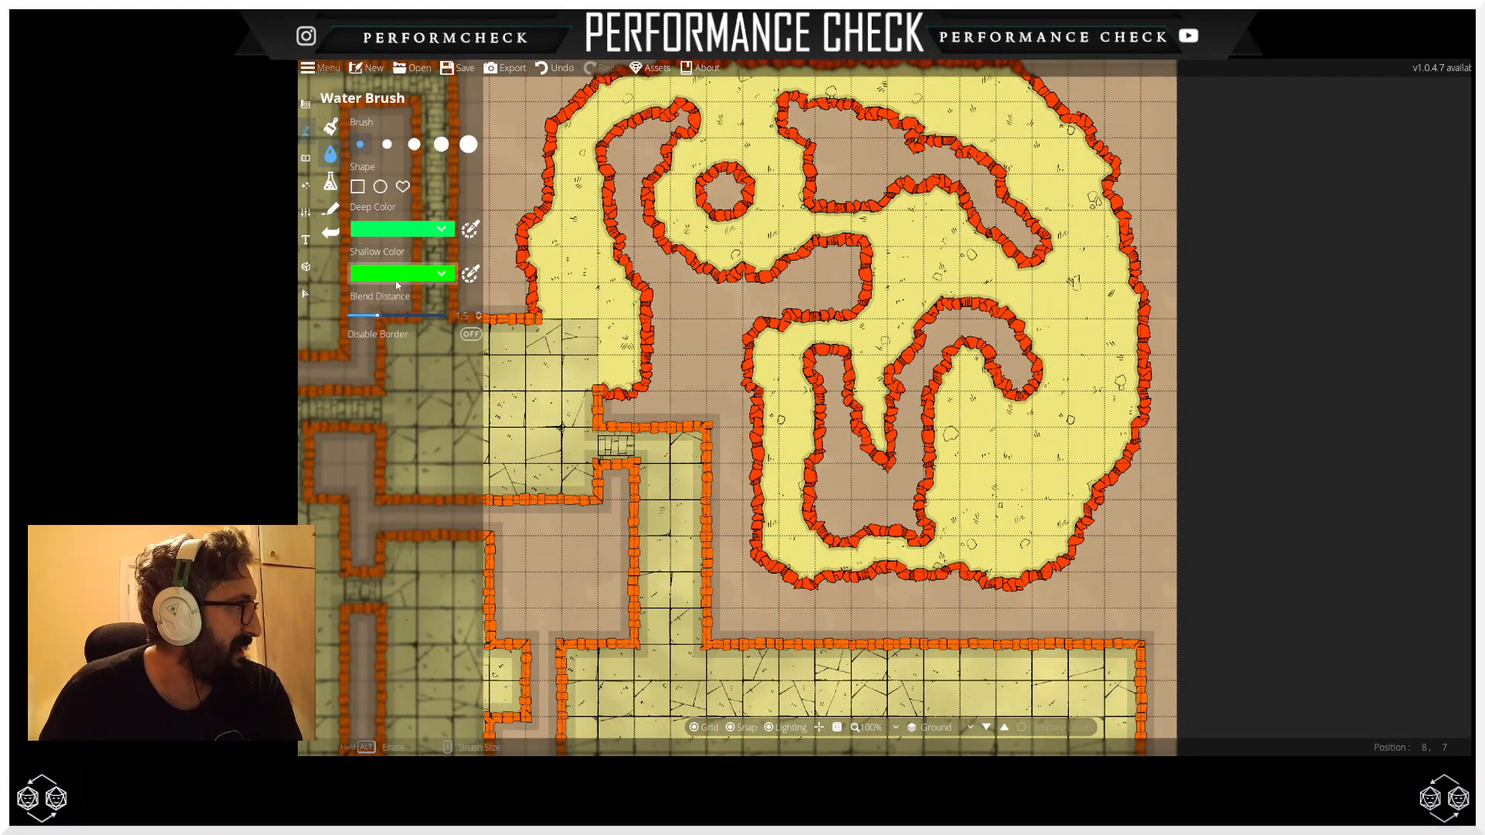
left_click(386, 144)
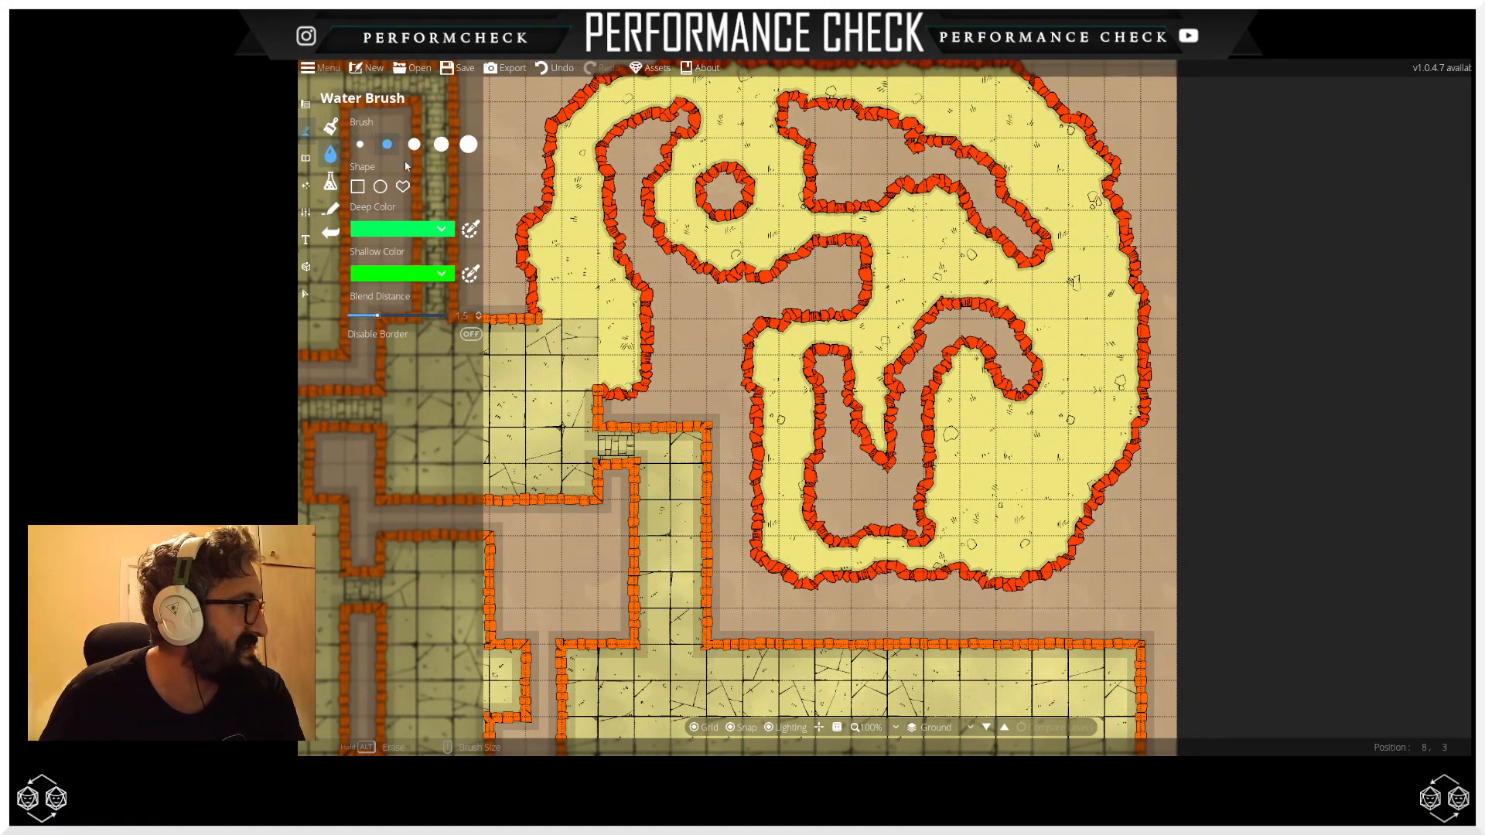
left_click_drag(928, 253, 903, 317)
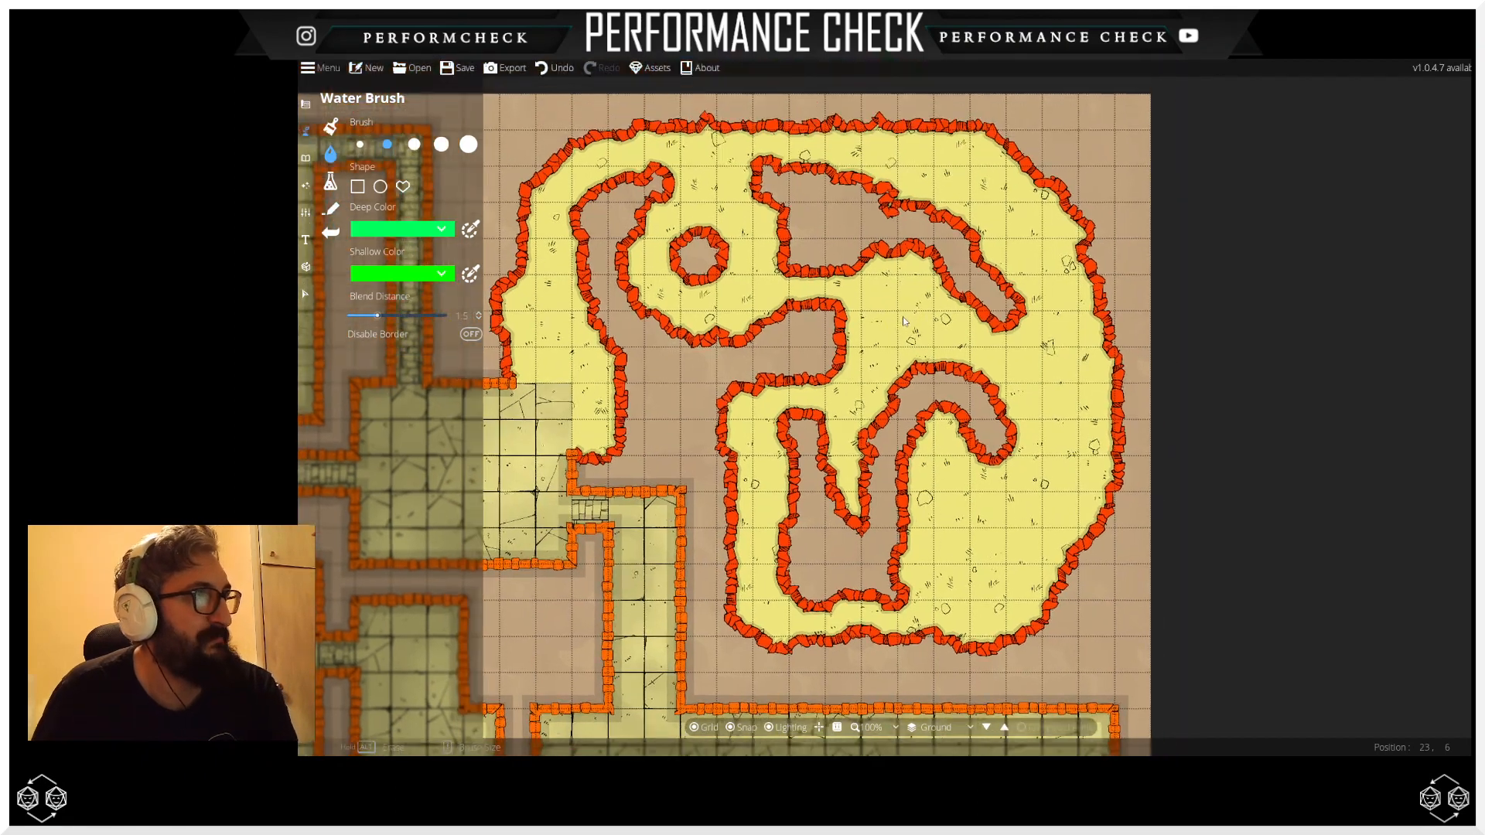
left_click_drag(976, 203, 950, 255)
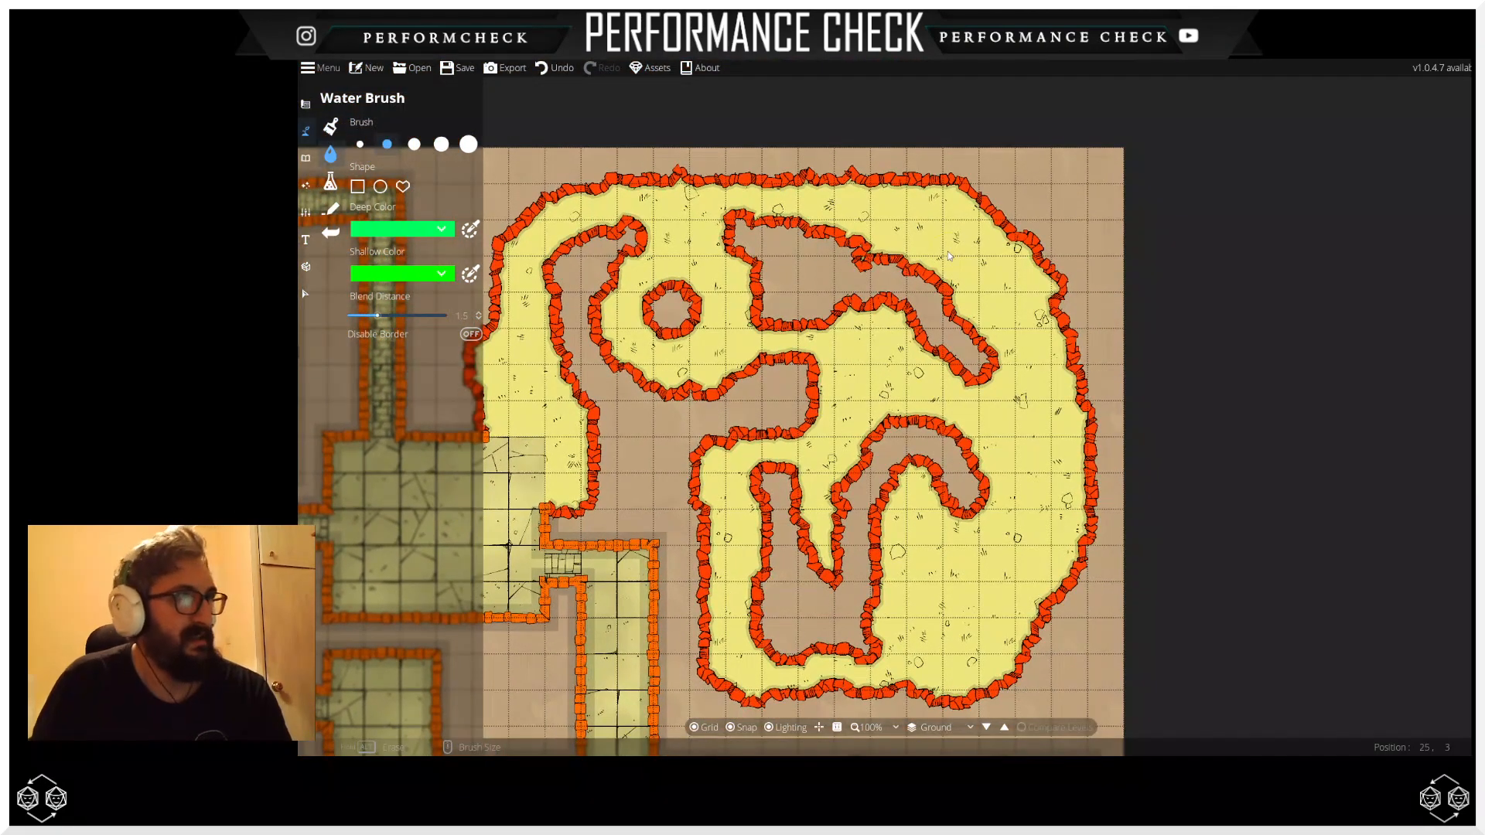
left_click(1040, 291)
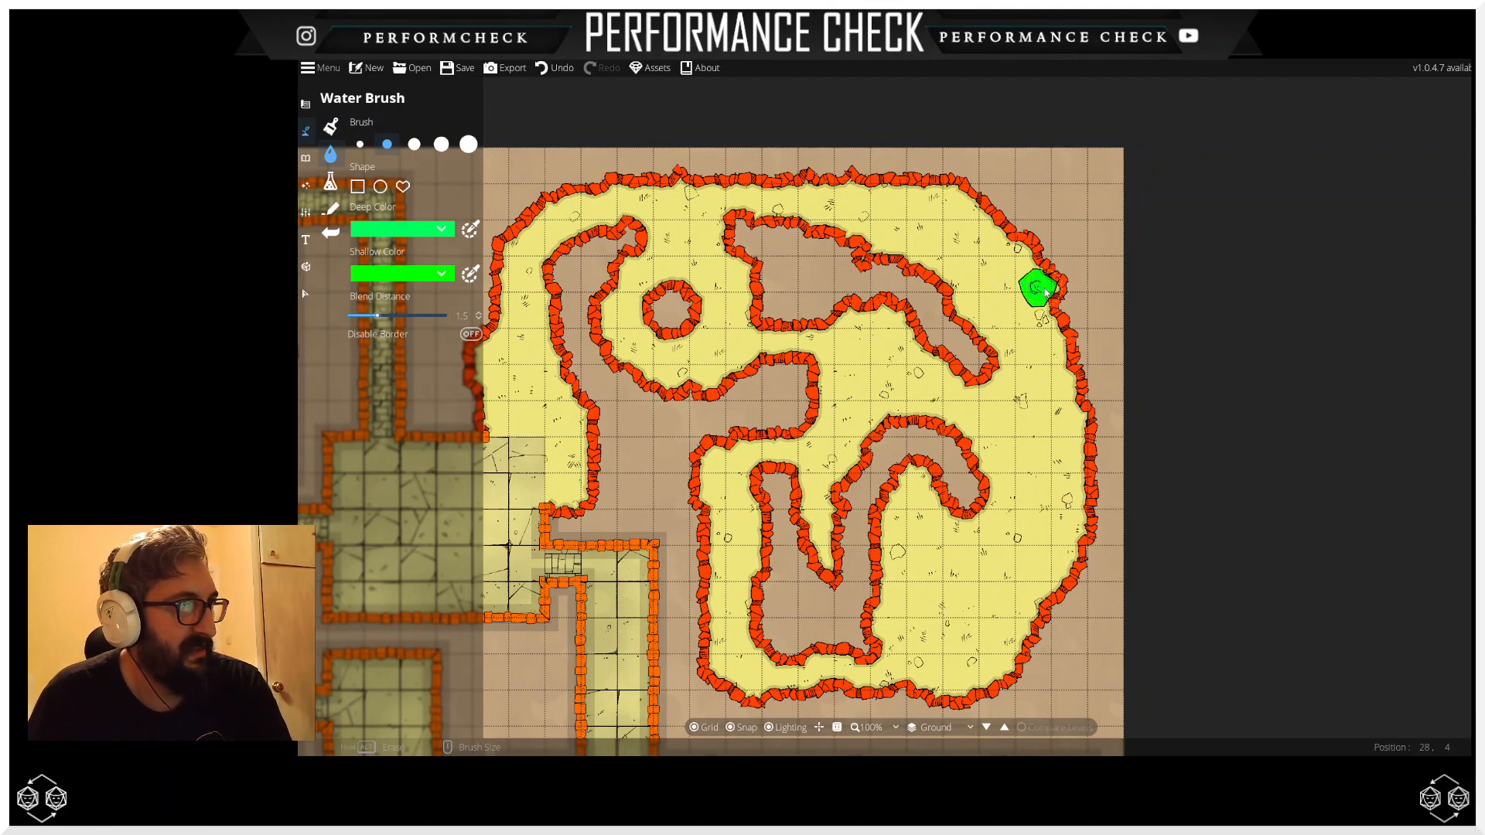
mouse_move(1026, 274)
left_mouse_down()
mouse_move(1016, 254)
mouse_move(1043, 303)
left_mouse_up()
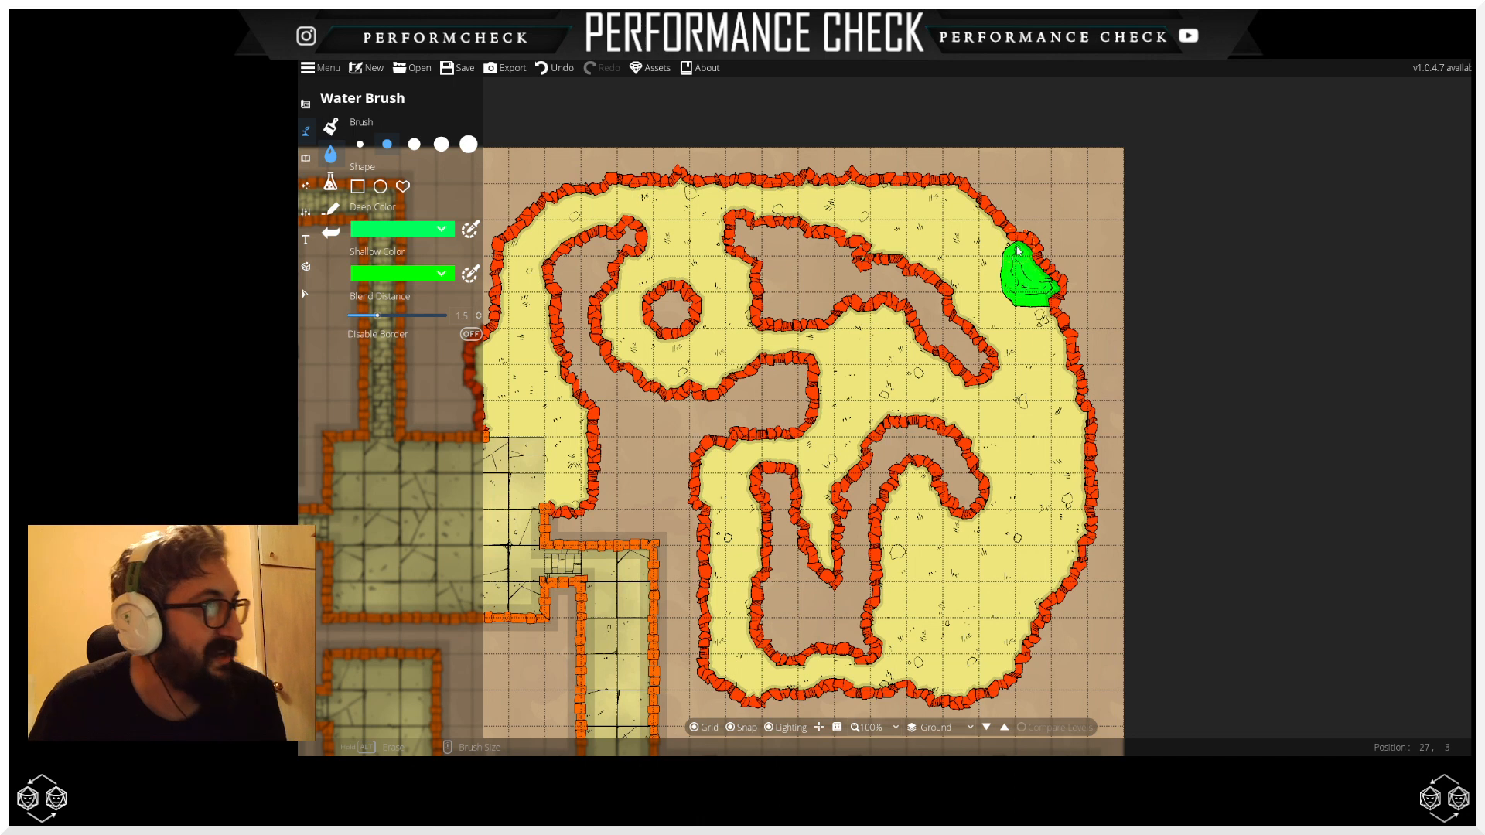
scroll(1096, 288, "up", 5)
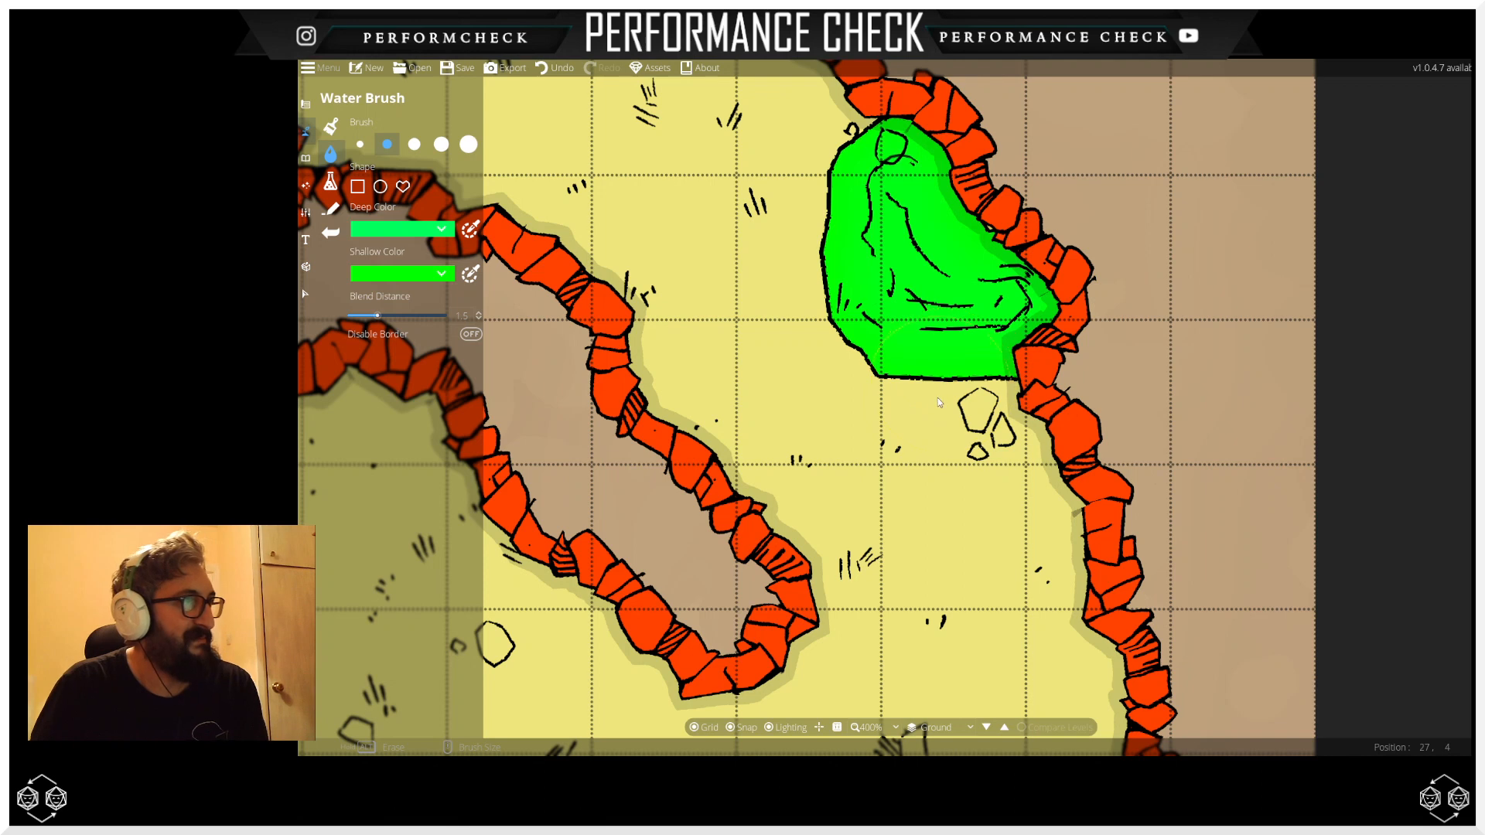
scroll(942, 418, "down", 5)
Step: With the smallest brush, paint green patches against the west side and the southern recess of the cave's northern inner rock
left_click_drag(940, 480, 1106, 418)
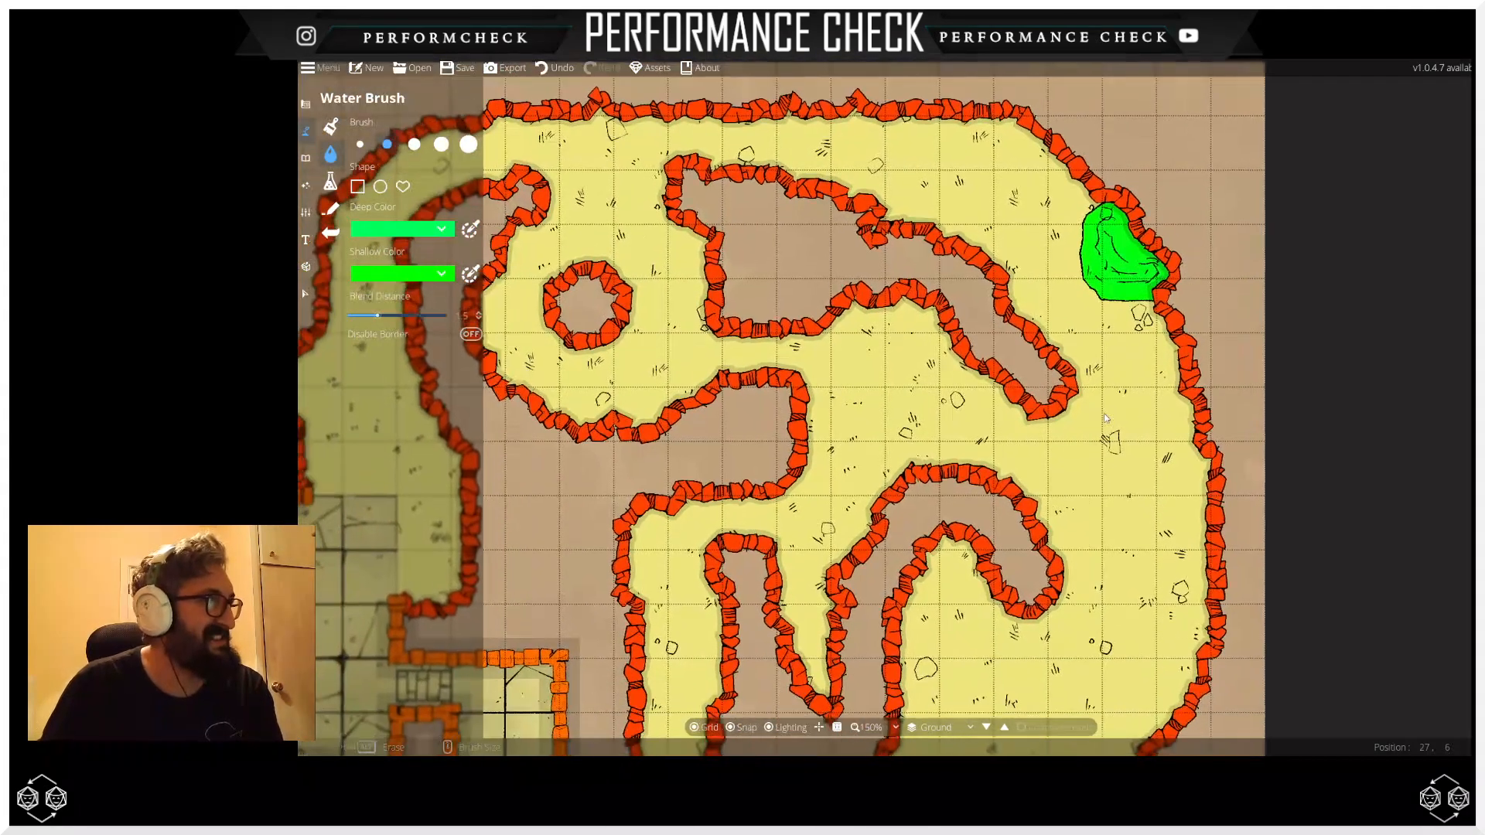
scroll(660, 266, "down", 1)
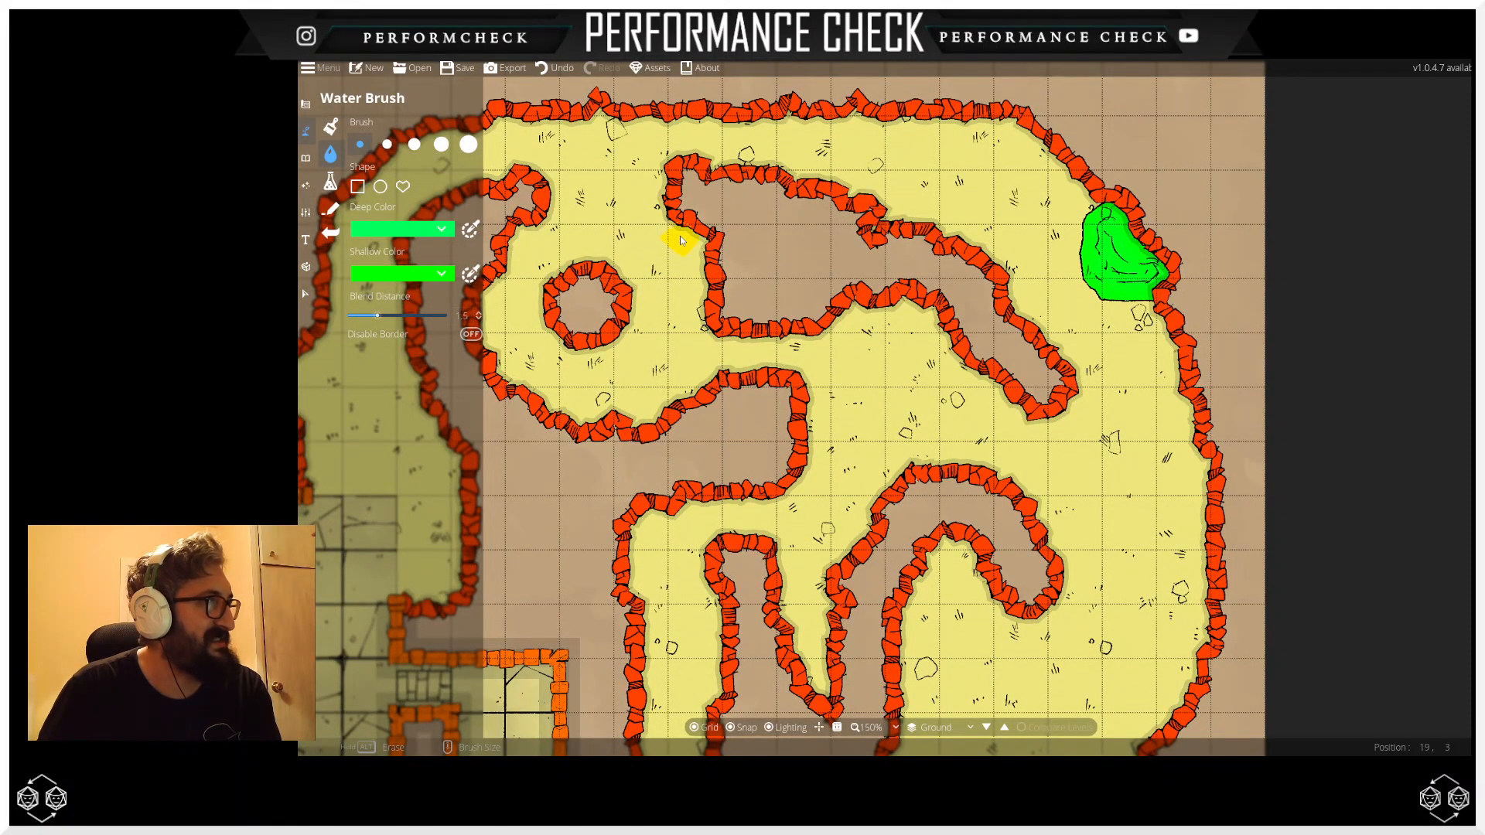
left_click_drag(694, 275, 691, 297)
left_click_drag(855, 309, 925, 325)
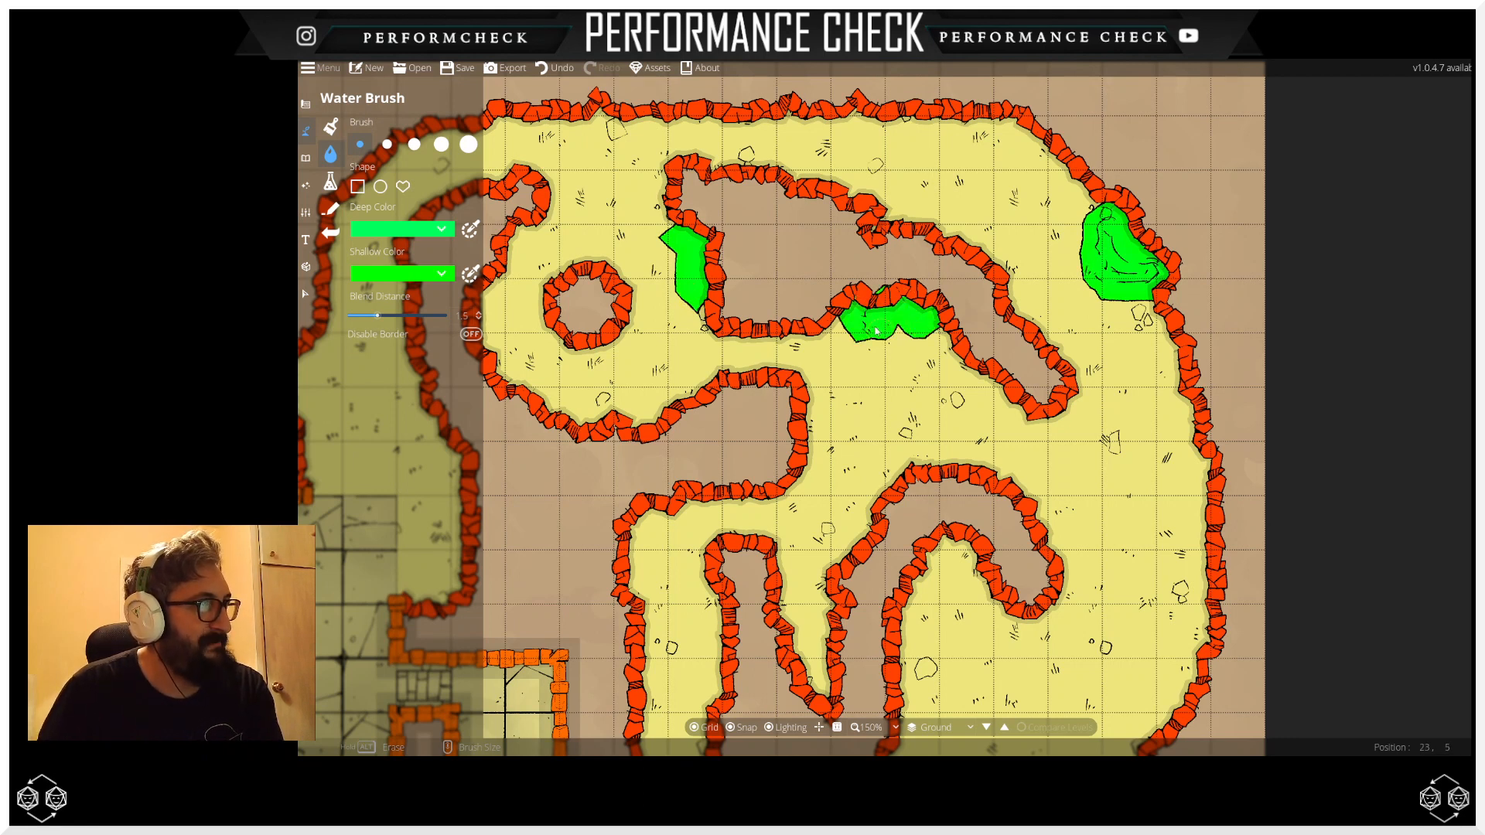
left_click(882, 288, "alt")
Step: Fill the narrow V-shaped notch in the cave's southern inner rock with green liquid
left_click_drag(894, 456, 888, 190)
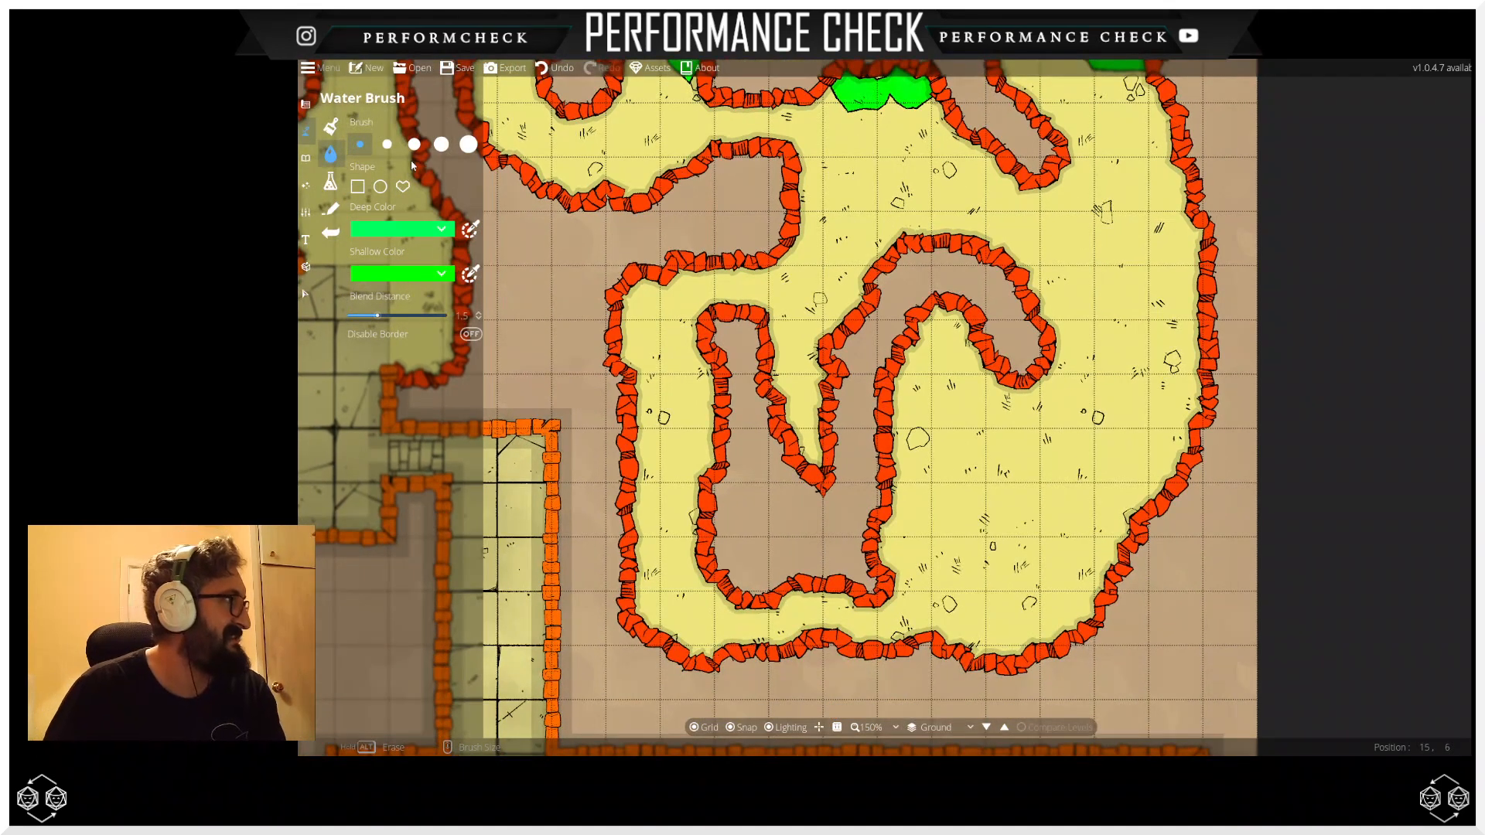
left_click(402, 229)
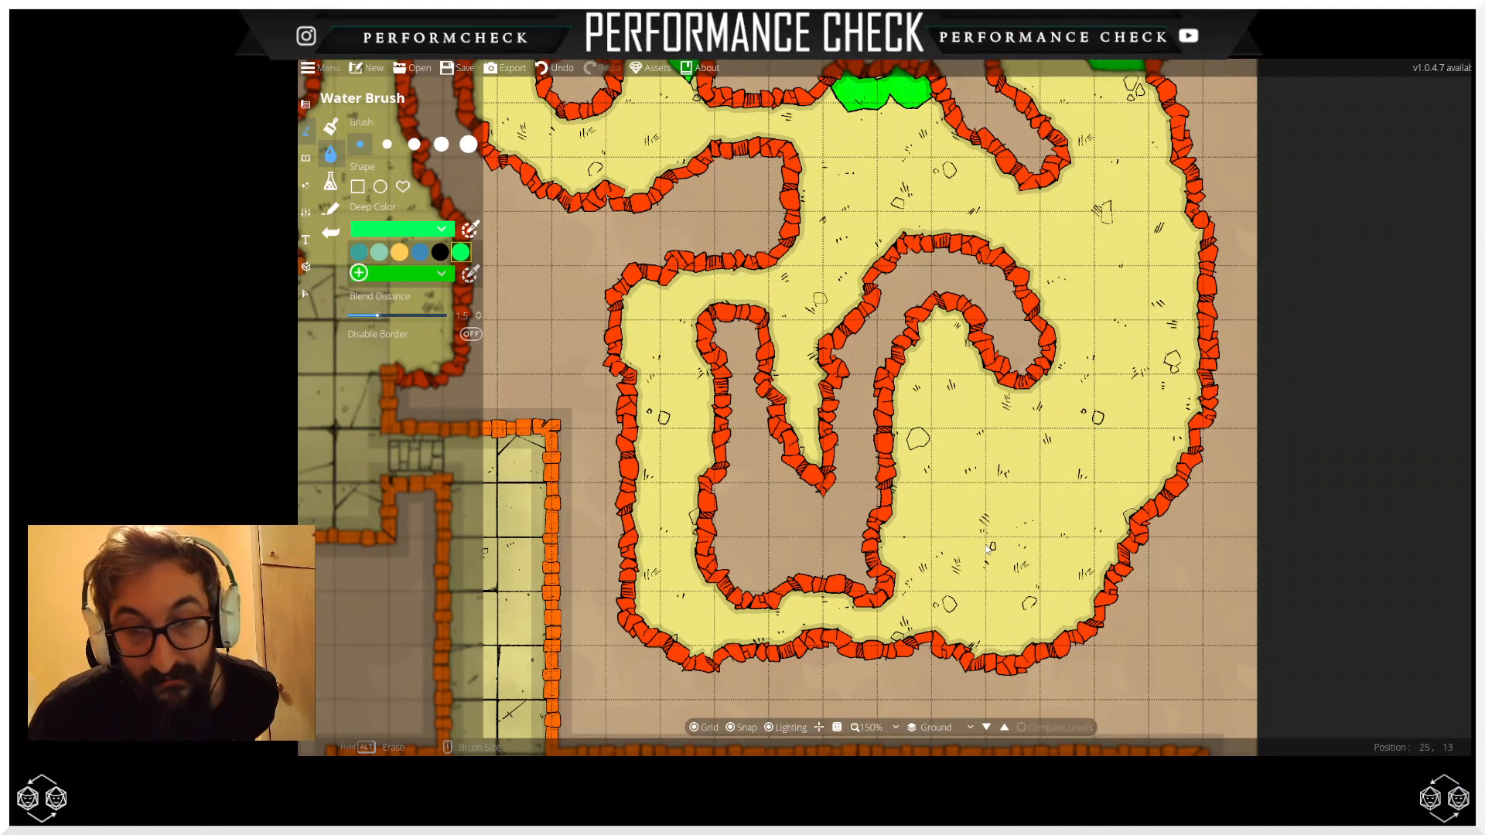
left_click_drag(938, 477, 946, 574)
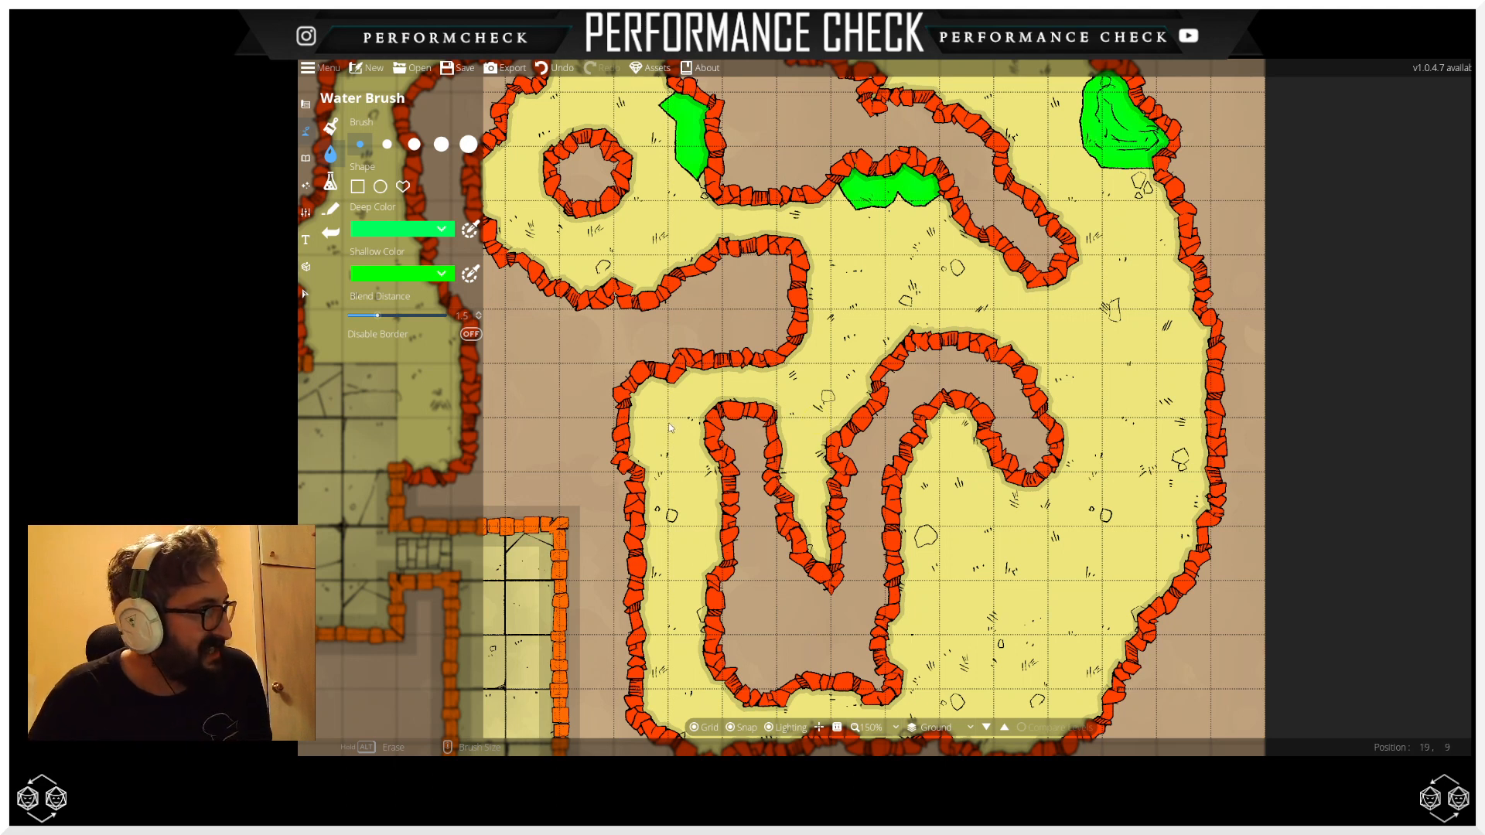
mouse_move(799, 493)
left_mouse_down()
mouse_move(820, 495)
mouse_move(818, 559)
left_mouse_up()
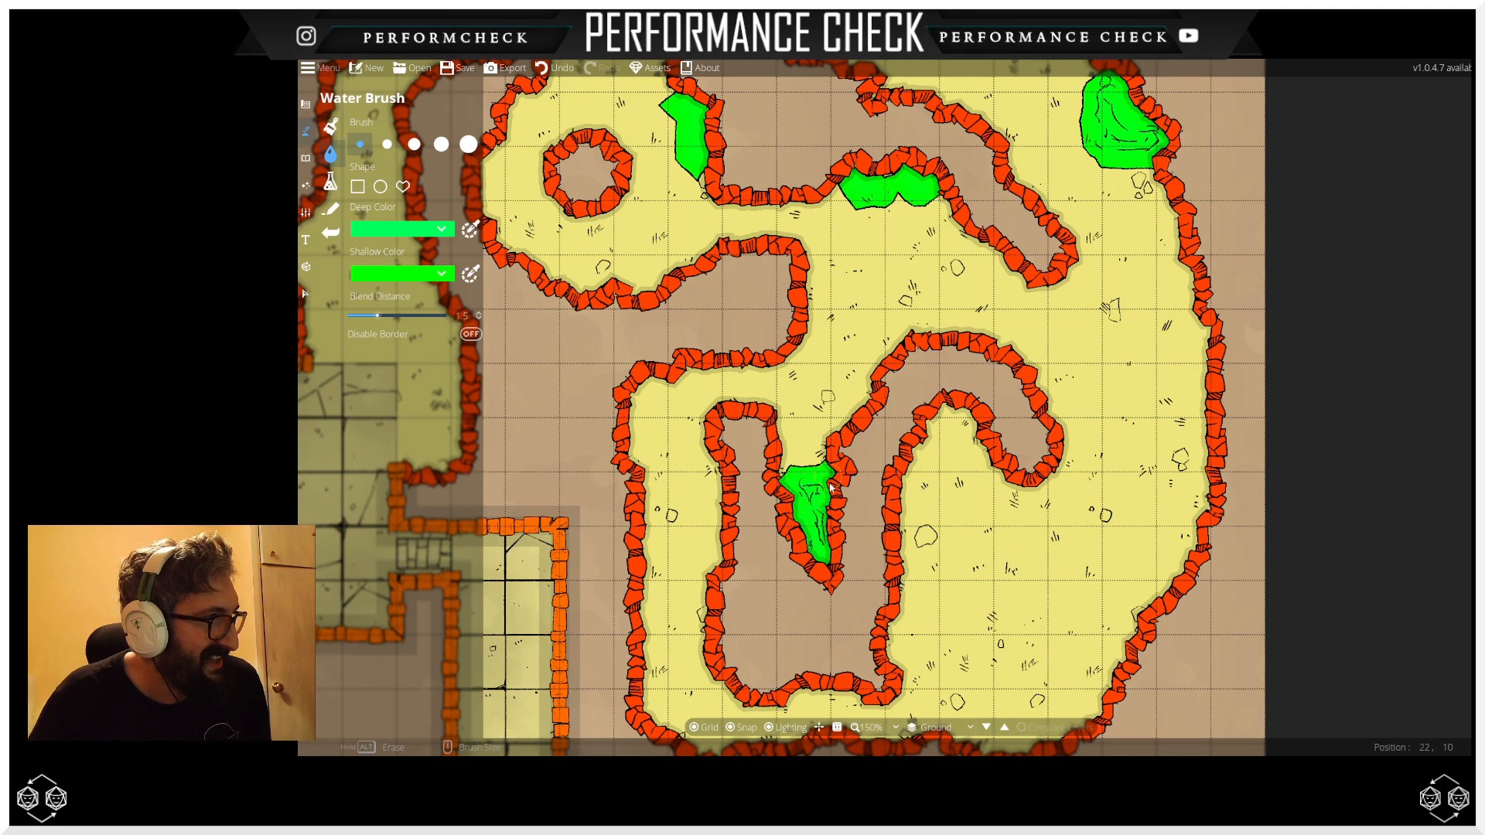
Step: Paint green patches along the west and south walls of the cave chamber around the small round pillar
left_click_drag(1013, 543, 1049, 608)
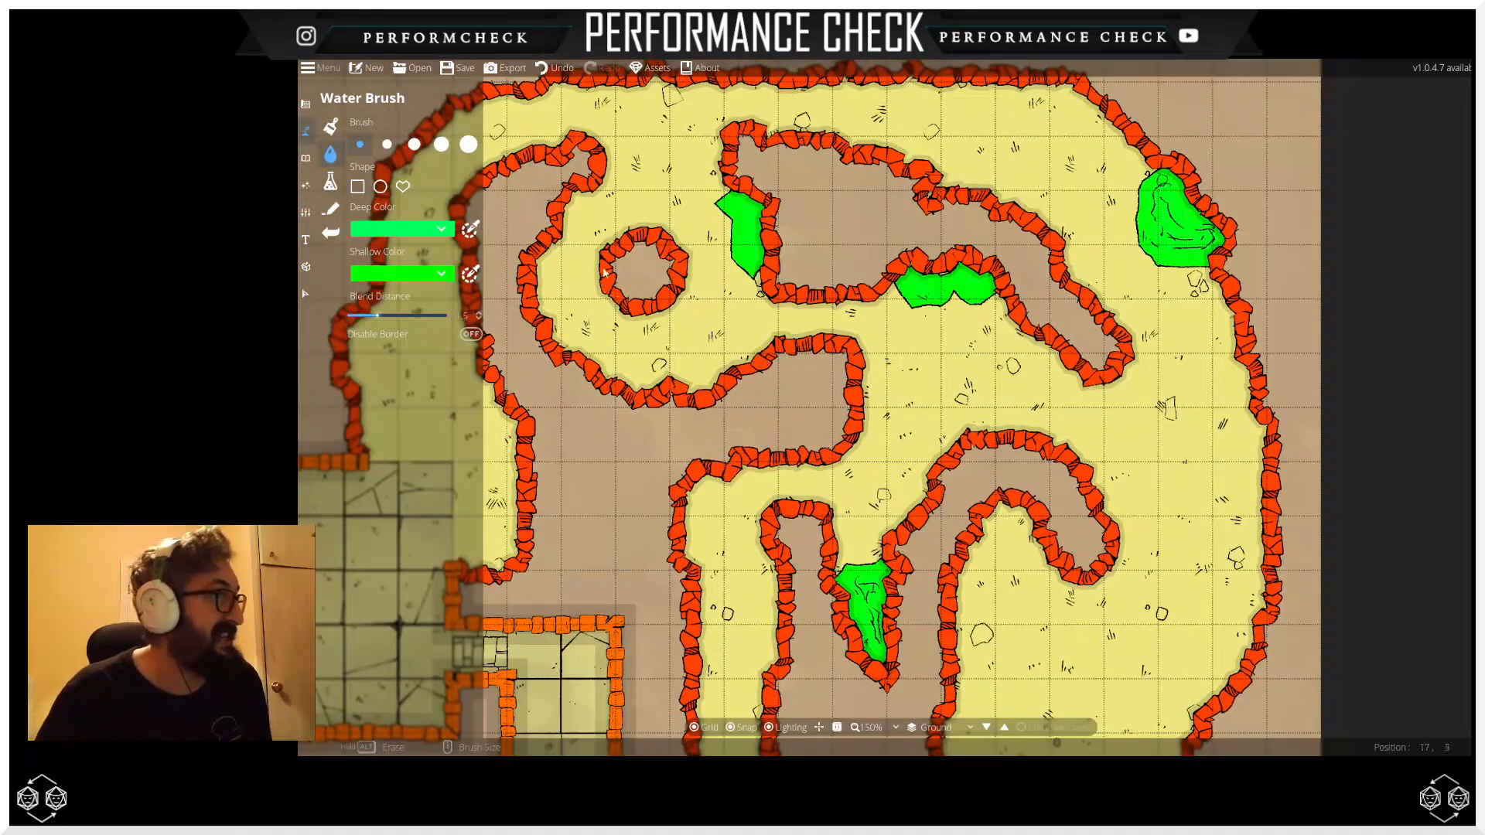
mouse_move(554, 266)
left_mouse_down()
mouse_move(572, 341)
mouse_move(637, 381)
mouse_move(668, 379)
left_mouse_up()
left_click_drag(666, 273, 668, 213)
Step: Paint a green pool about one and a half squares wide in the alcove under the southern inner rock's hooked arm
left_click_drag(984, 377, 777, 236)
mouse_move(728, 352)
left_mouse_down()
mouse_move(725, 365)
mouse_move(789, 370)
mouse_move(748, 346)
mouse_move(752, 328)
mouse_move(773, 331)
mouse_move(783, 350)
mouse_move(752, 375)
left_mouse_up()
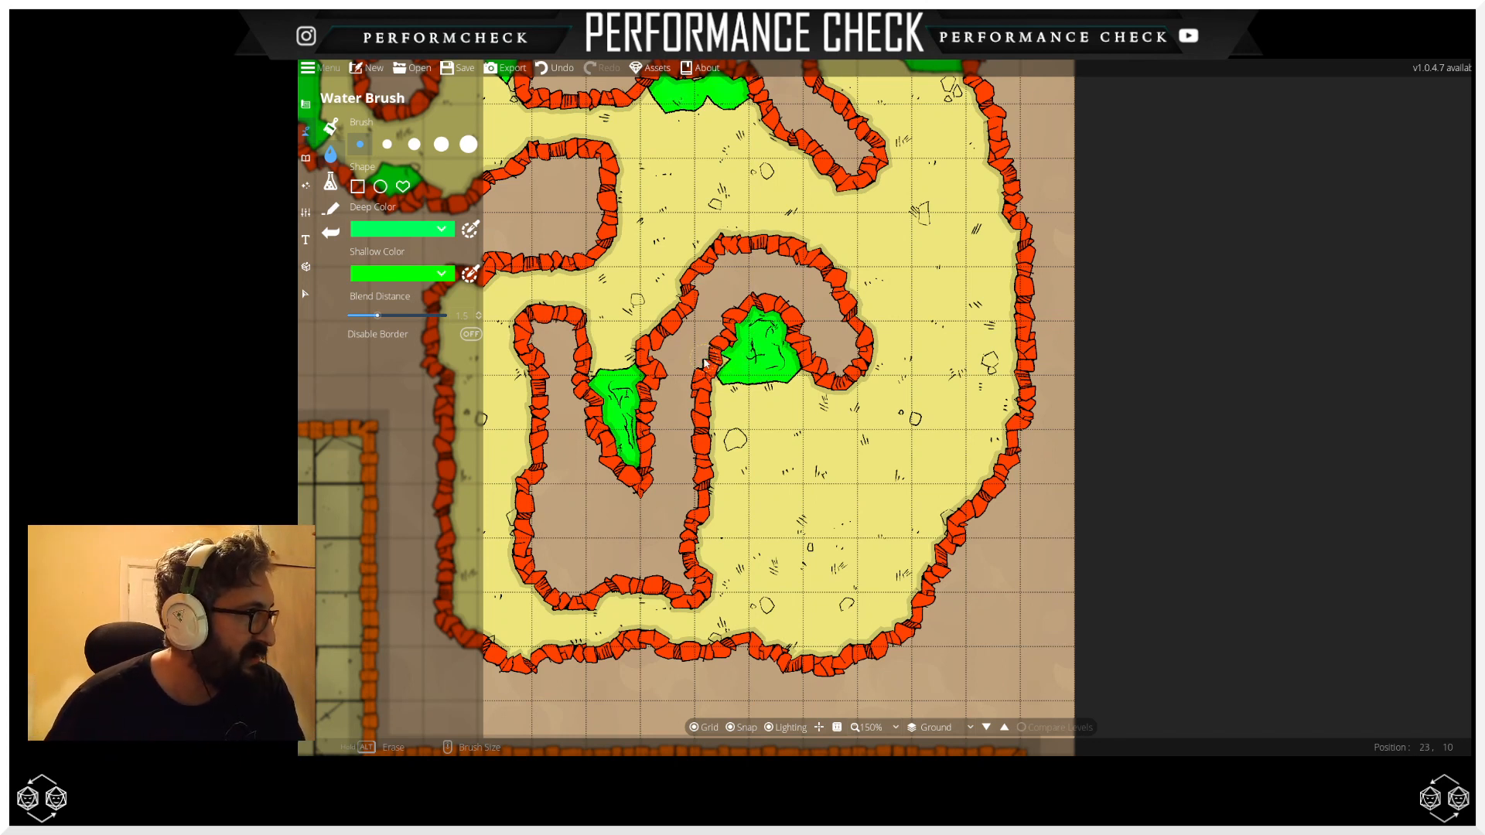
left_click_drag(697, 362, 700, 366)
mouse_move(764, 461)
left_mouse_down()
mouse_move(847, 445)
mouse_move(891, 536)
left_mouse_up()
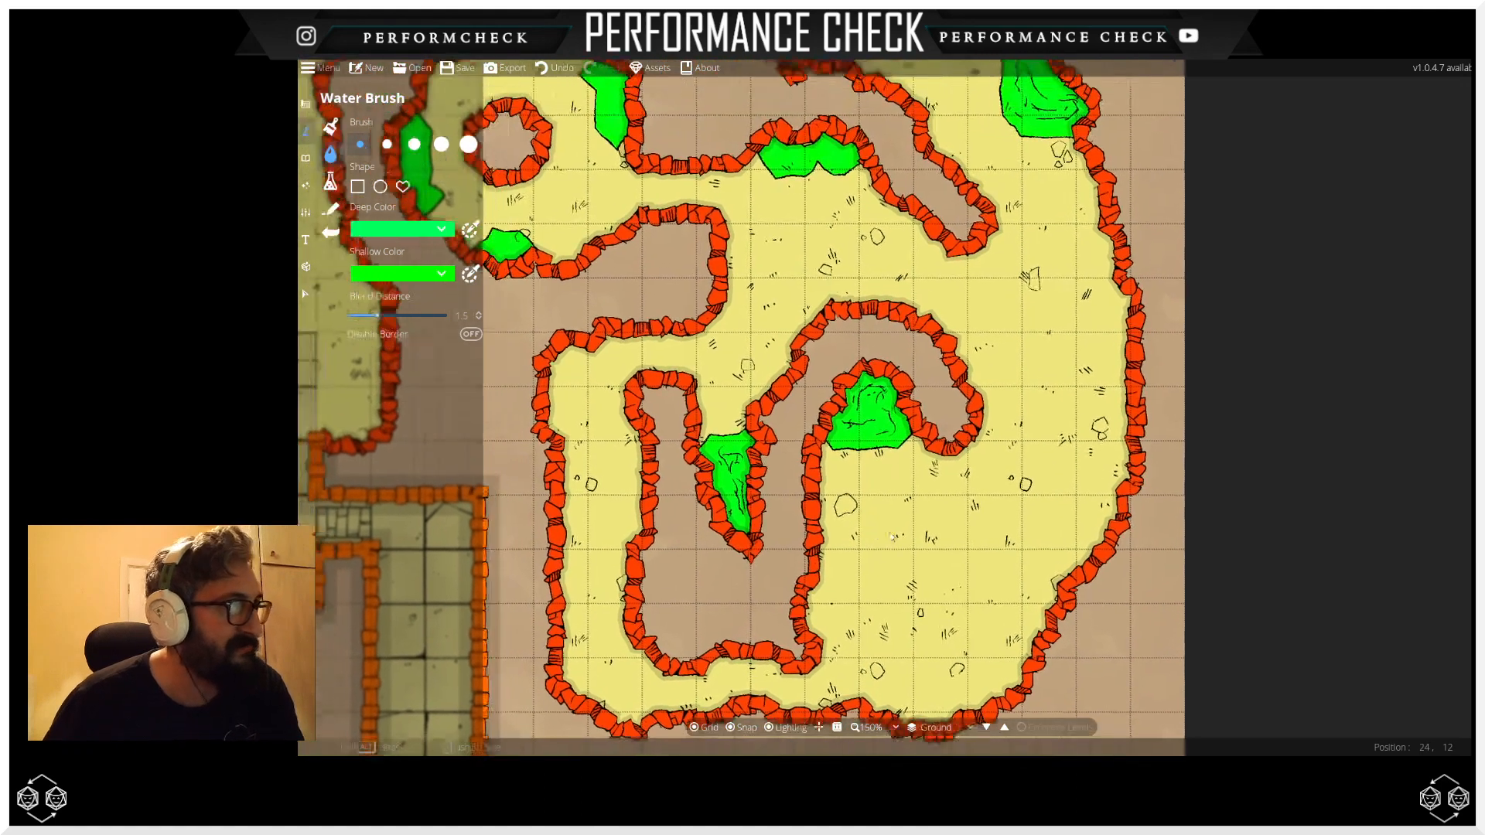
Step: Paint a green liquid strip about three squares wide along the cave's curved southeastern wall with the smallest brush
scroll(892, 535, "down", 3)
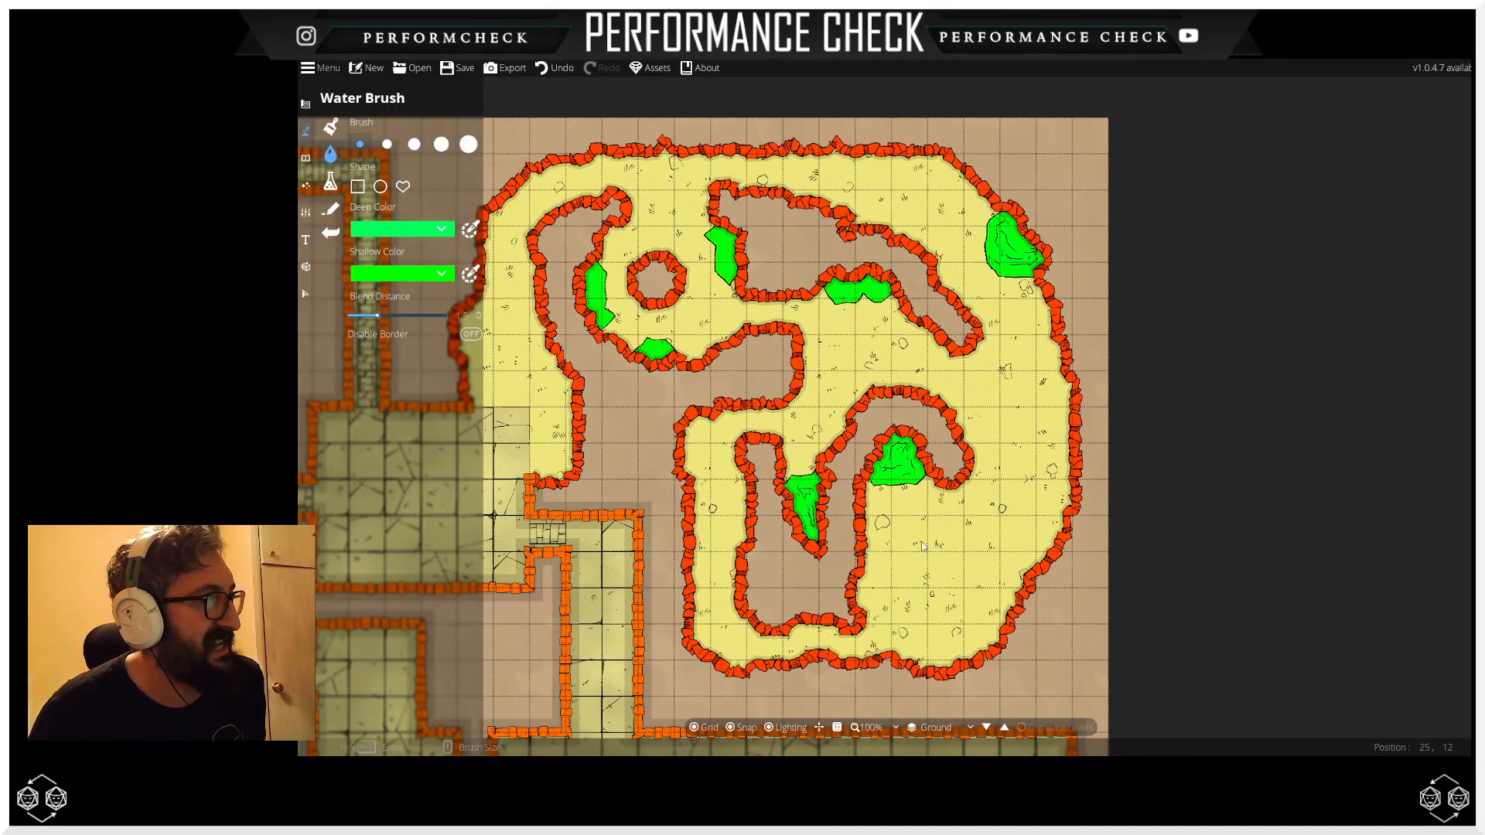
left_click_drag(923, 546, 956, 530)
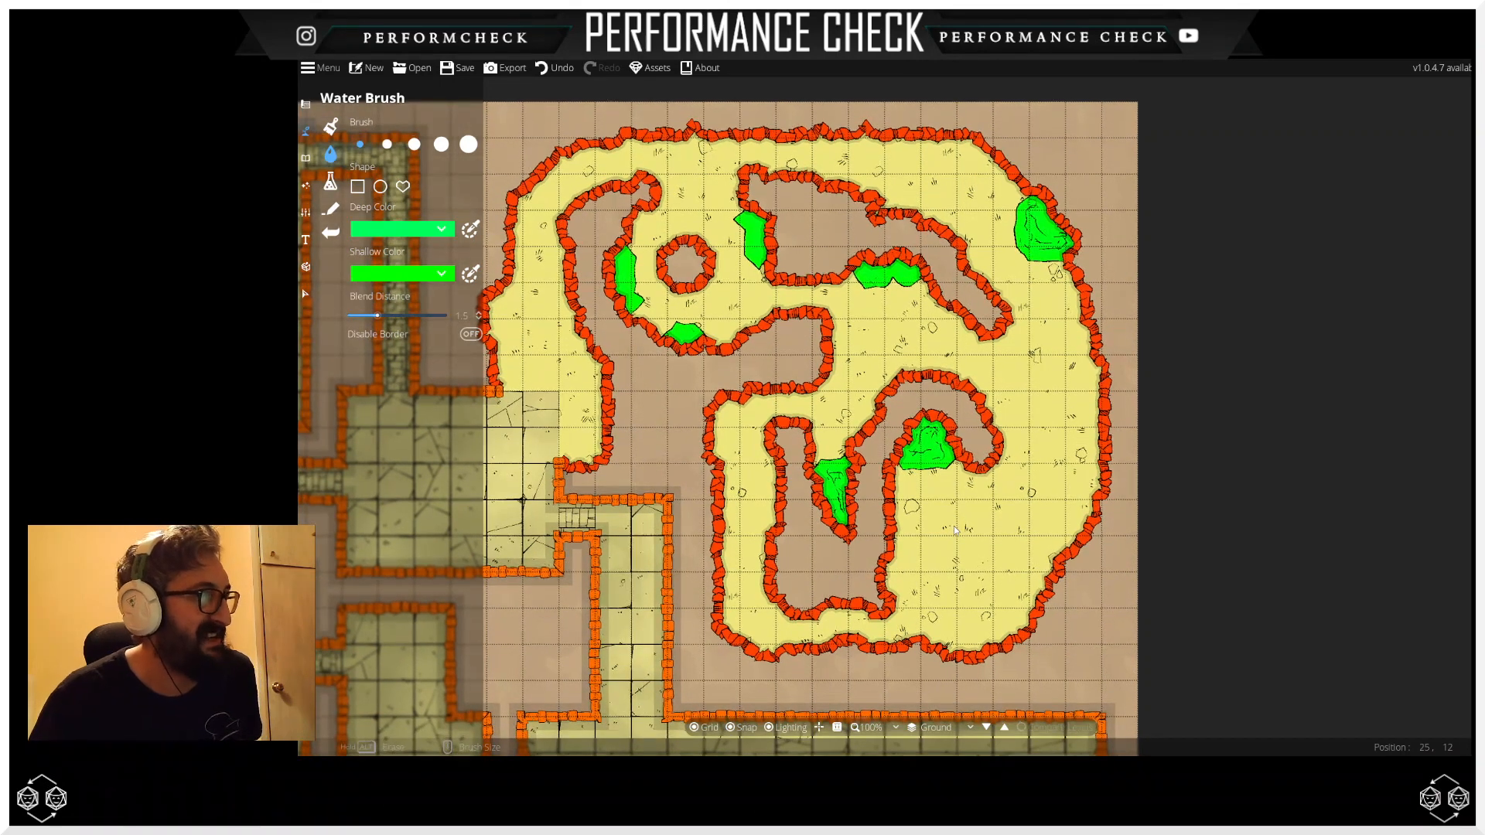
left_click_drag(948, 545, 967, 522)
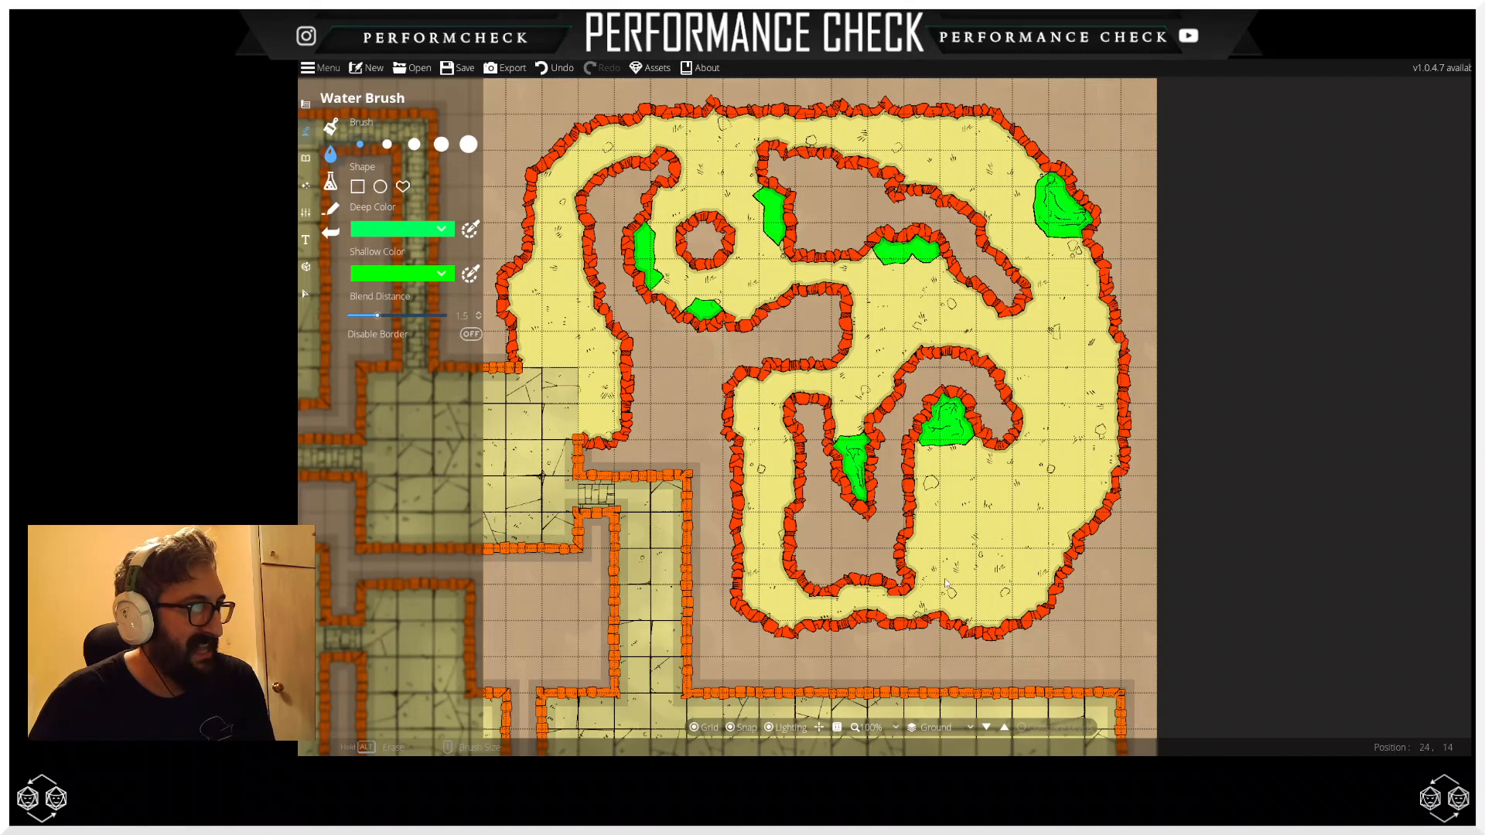
left_click_drag(1002, 506, 948, 454)
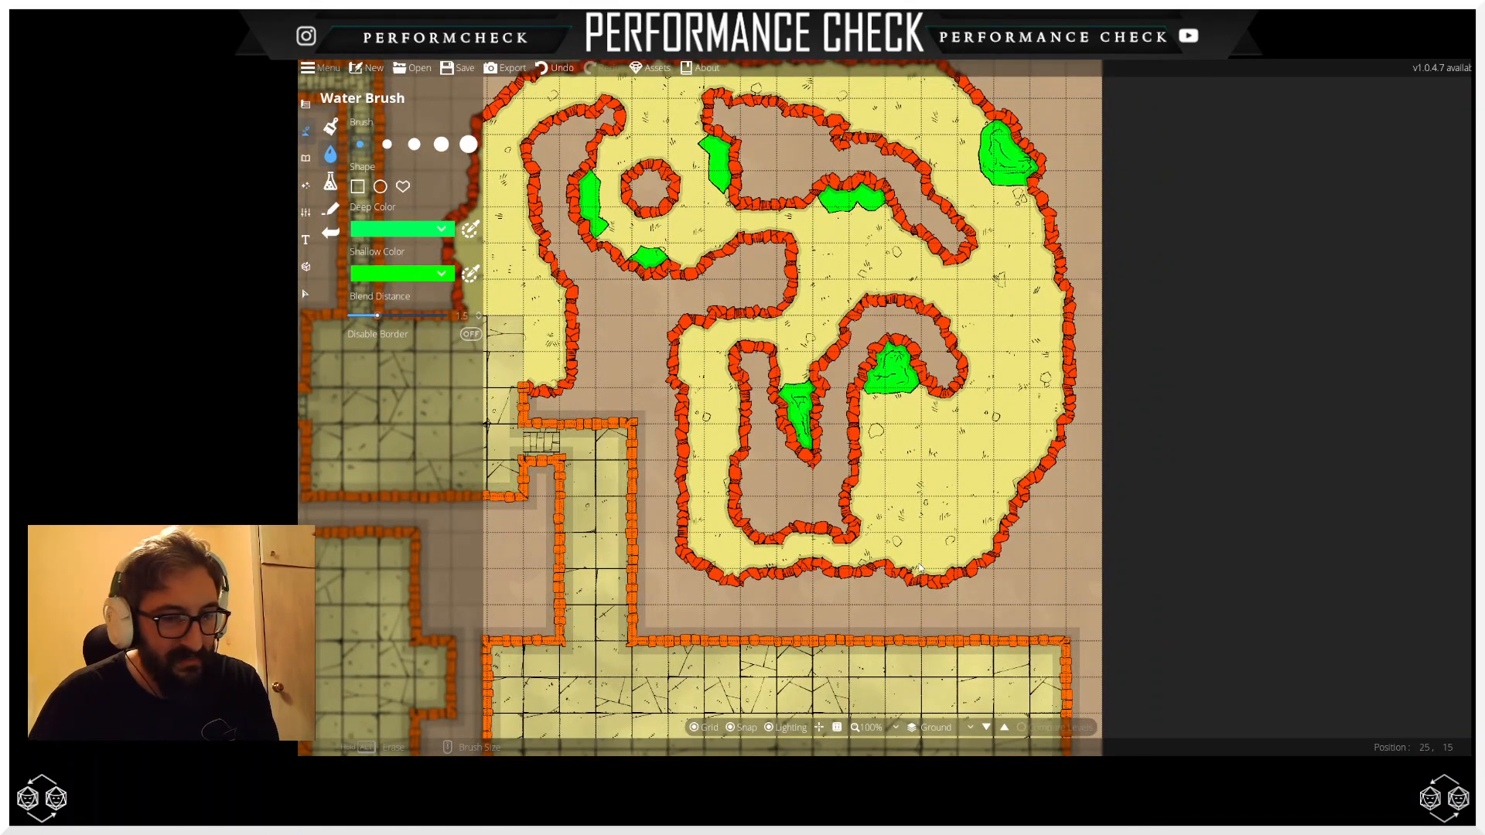
mouse_move(920, 569)
left_mouse_down()
mouse_move(976, 550)
mouse_move(1006, 503)
left_mouse_up()
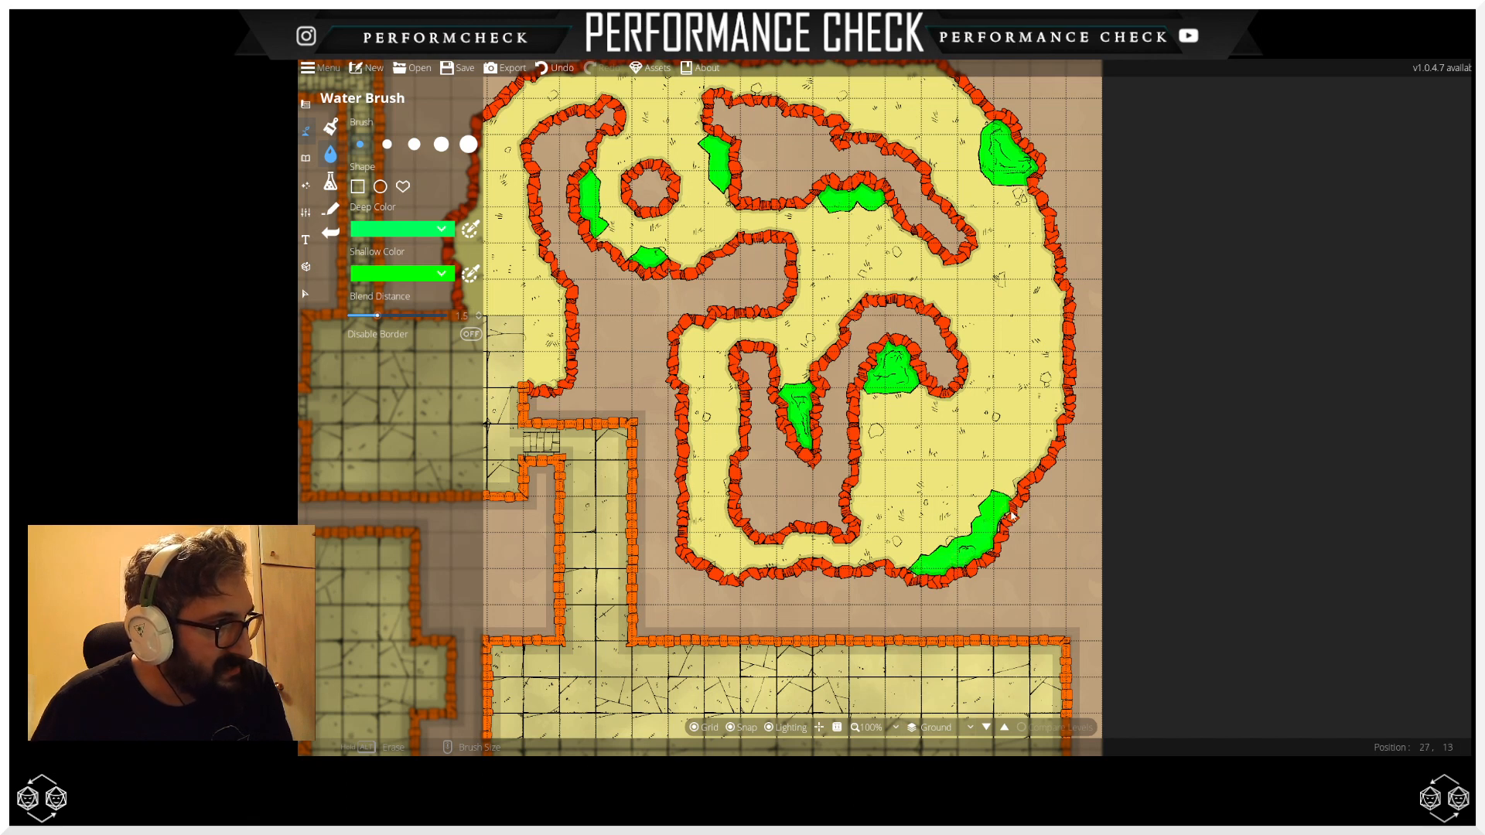
left_click_drag(998, 496, 1011, 498)
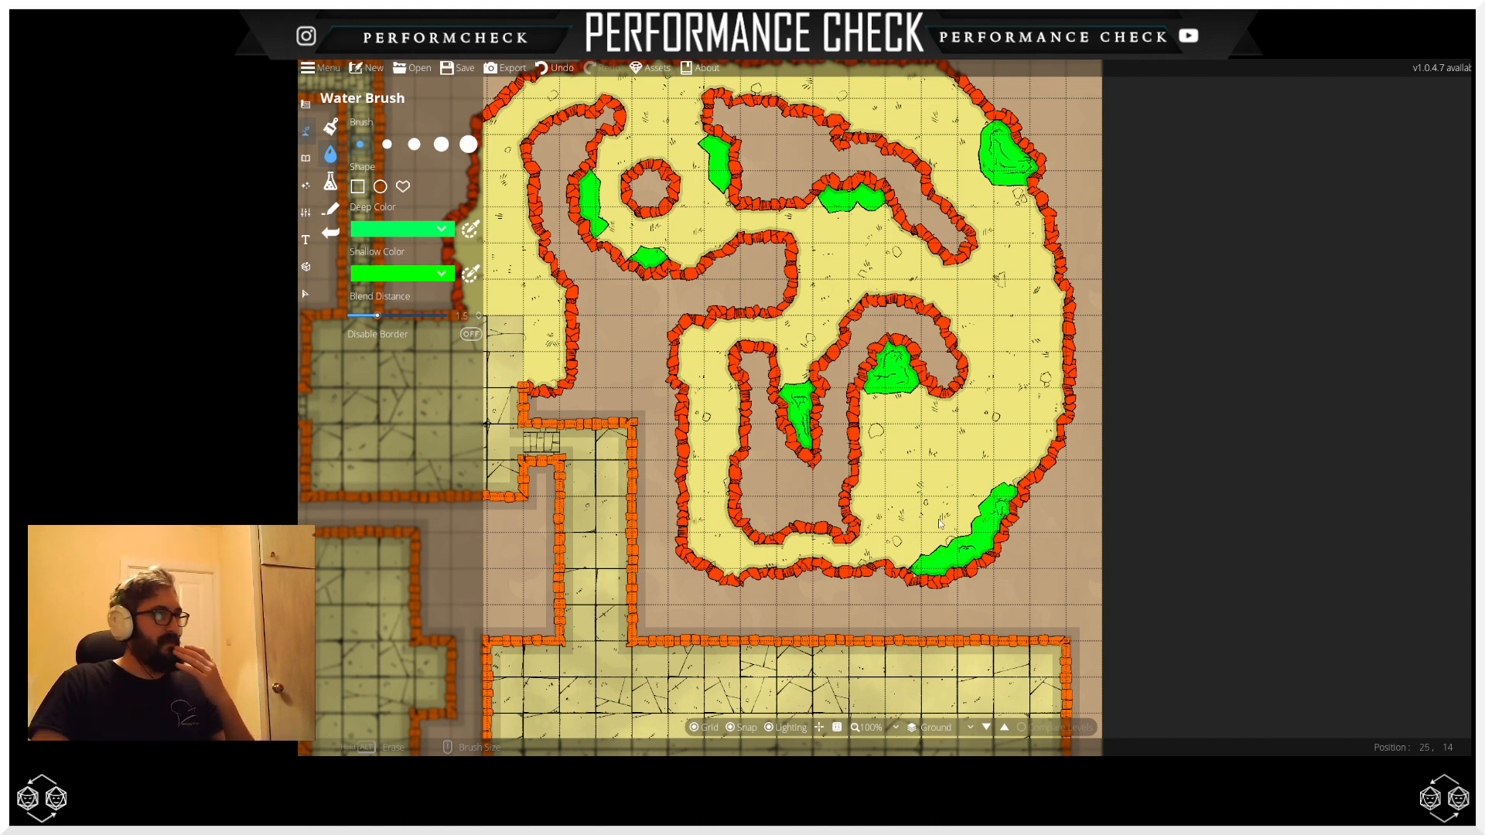
left_click(913, 566)
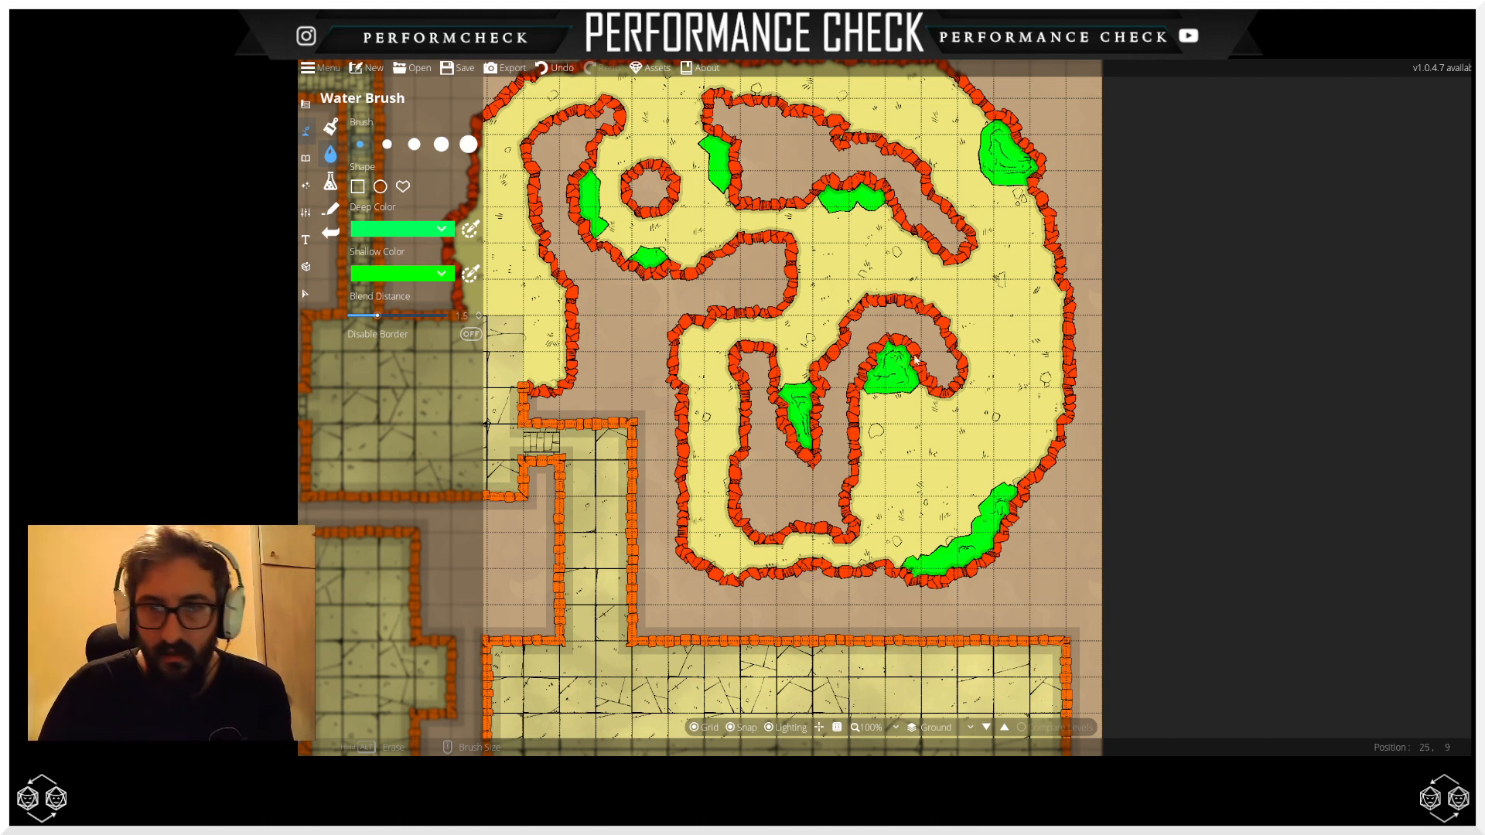
Step: Paint a green pool about two squares tall against the cave's west wall, just west of the southern inner rock
left_click_drag(916, 469, 971, 462)
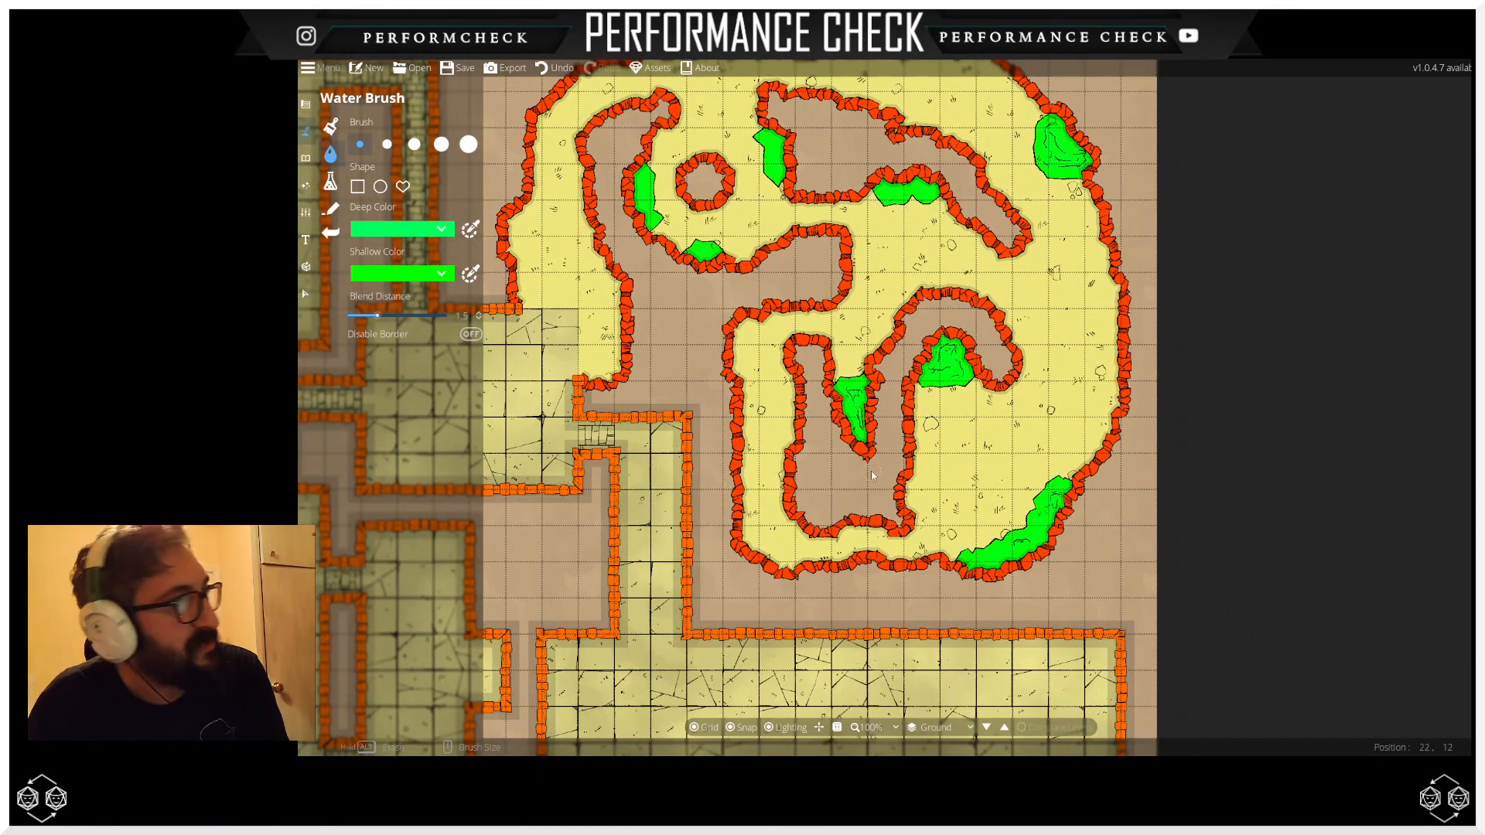
scroll(882, 441, "down", 2)
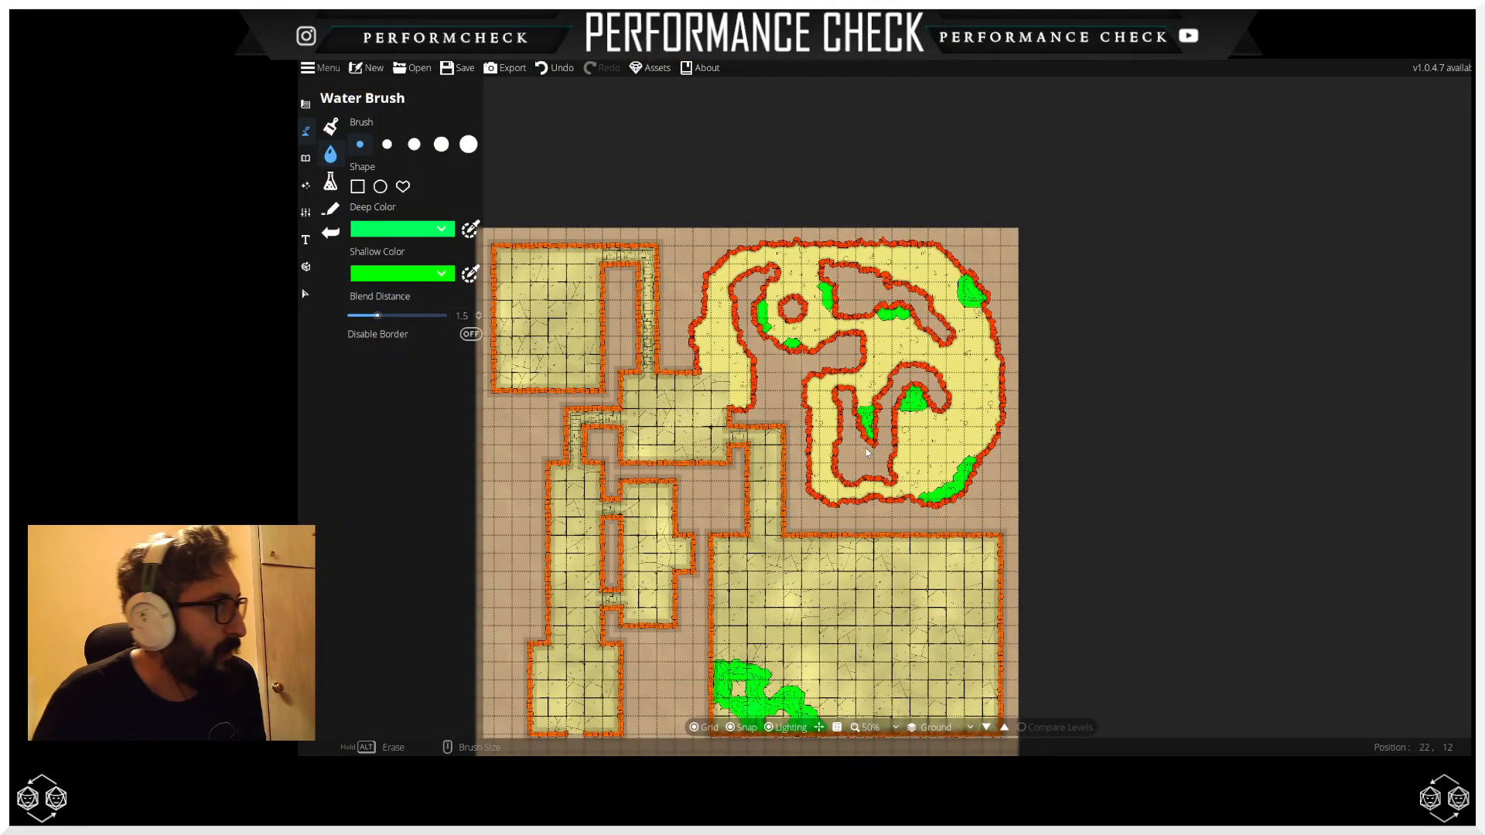
left_click_drag(866, 456, 888, 407)
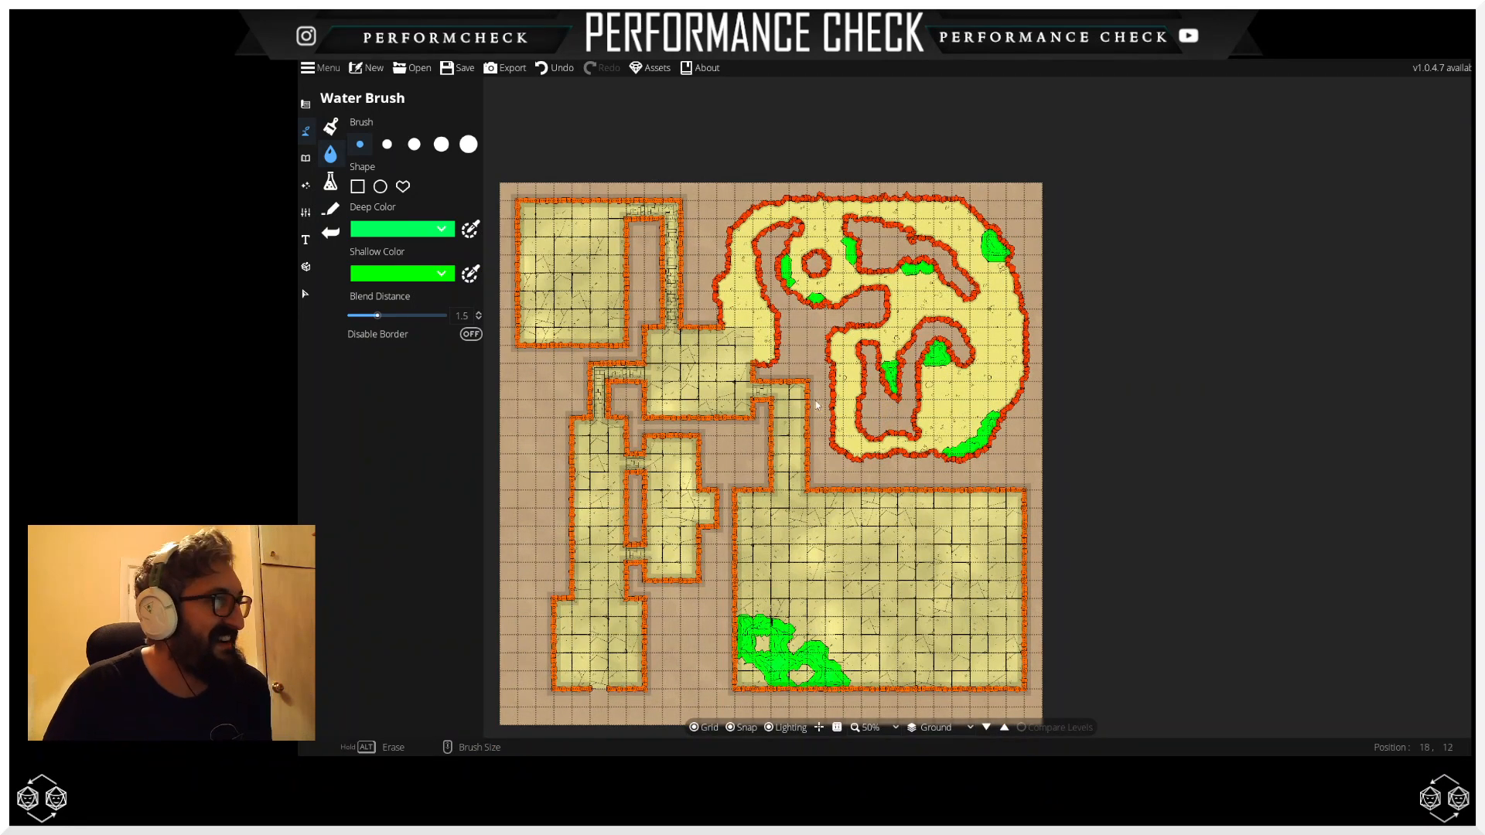
scroll(816, 404, "up", 2)
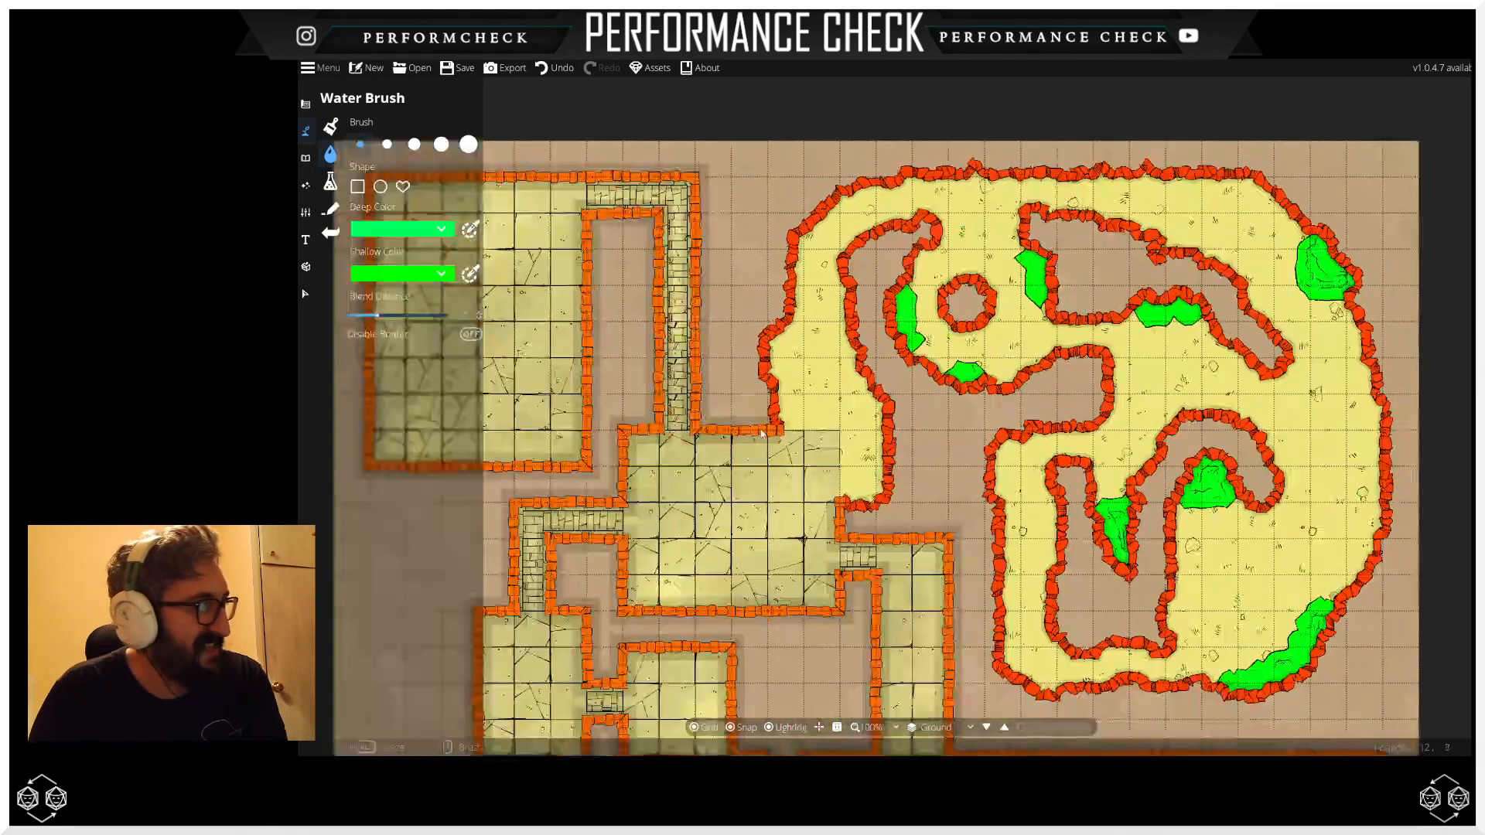
scroll(820, 408, "up", 1)
left_click_drag(815, 419, 818, 521)
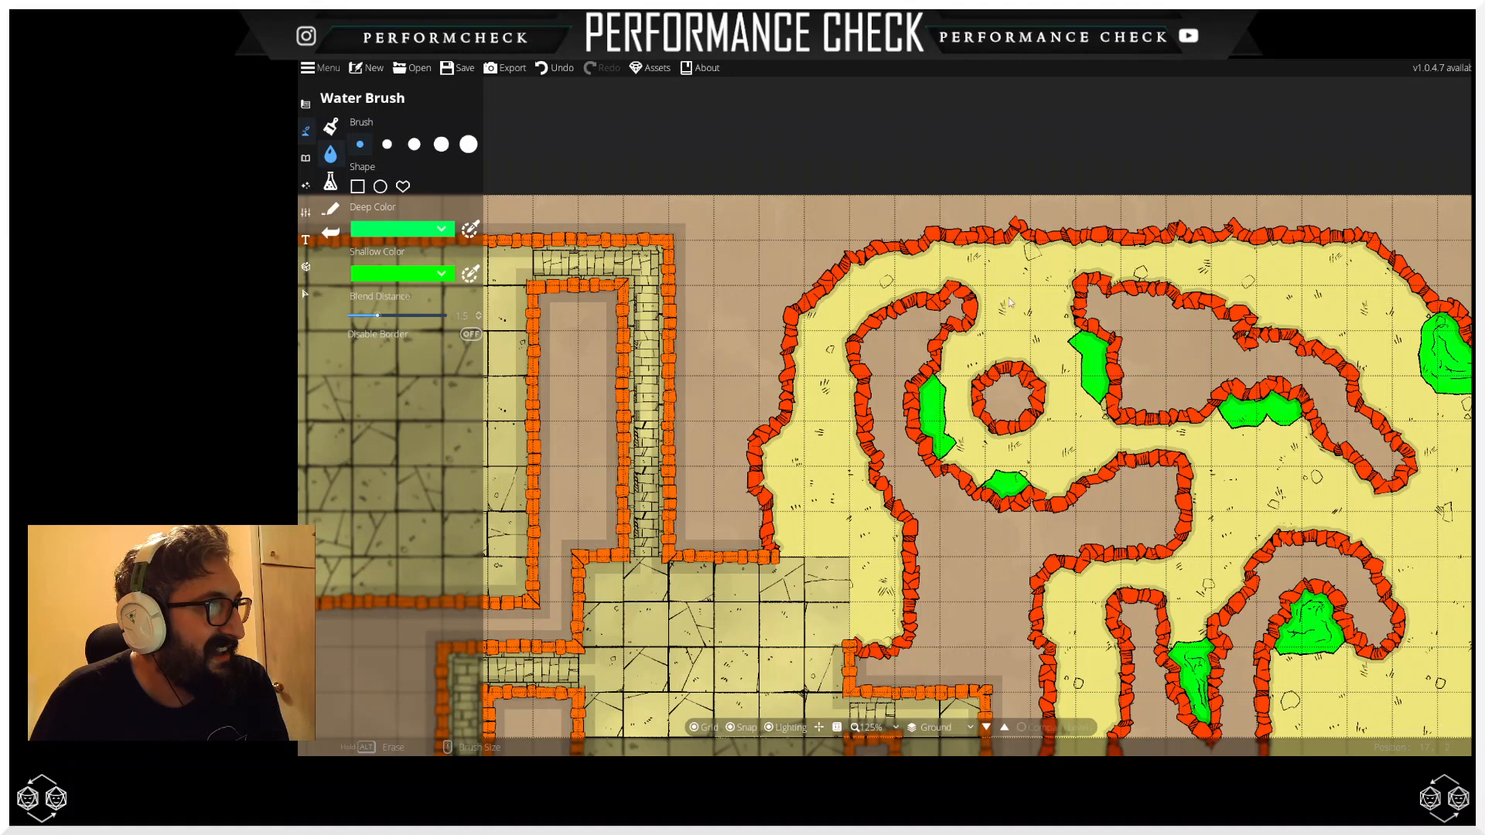
mouse_move(1031, 434)
left_mouse_down()
mouse_move(932, 403)
mouse_move(923, 378)
mouse_move(1010, 202)
left_mouse_up()
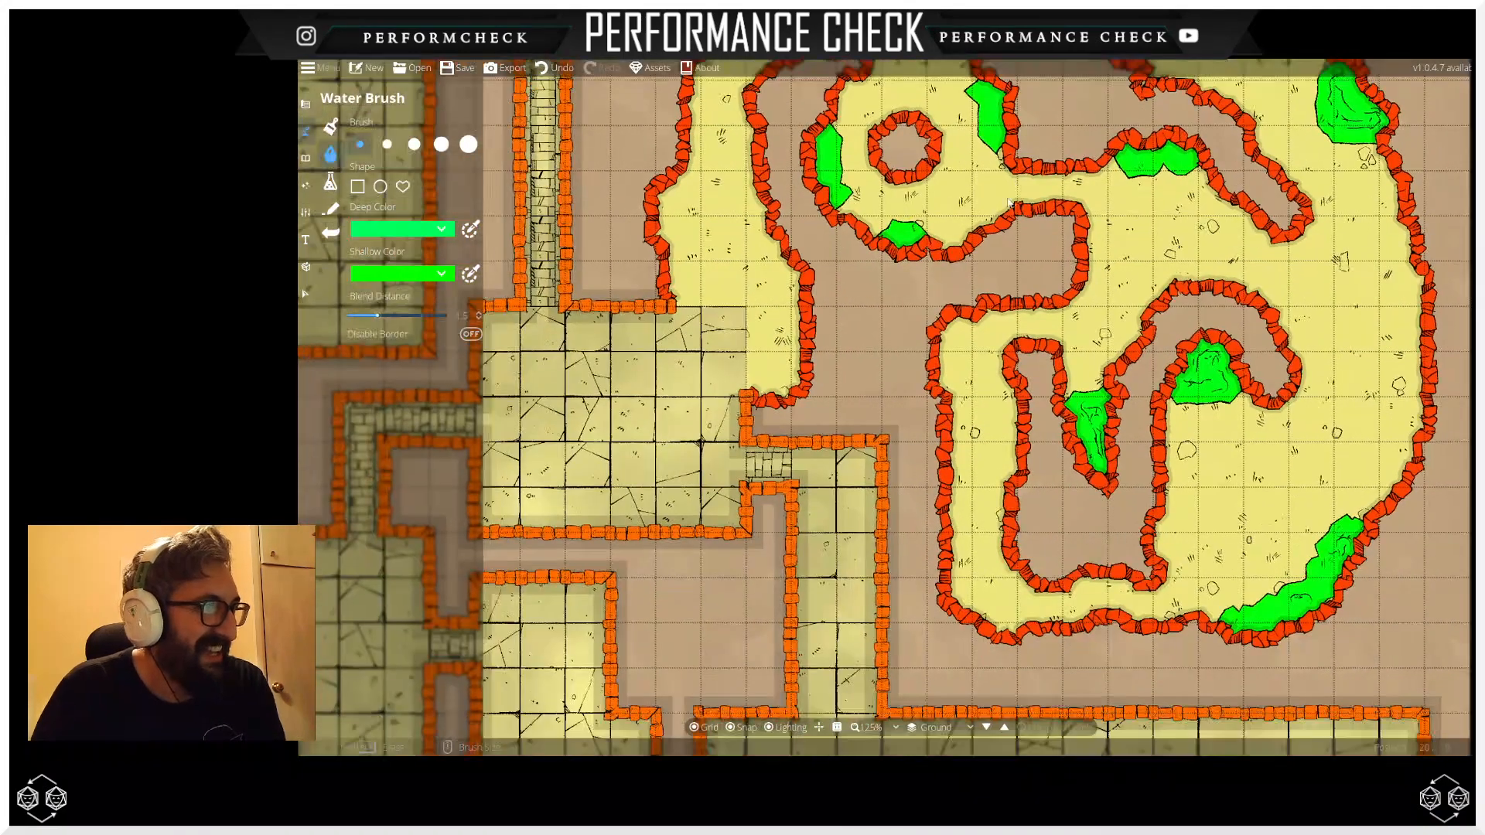
left_click_drag(953, 332, 953, 377)
scroll(948, 364, "up", 1)
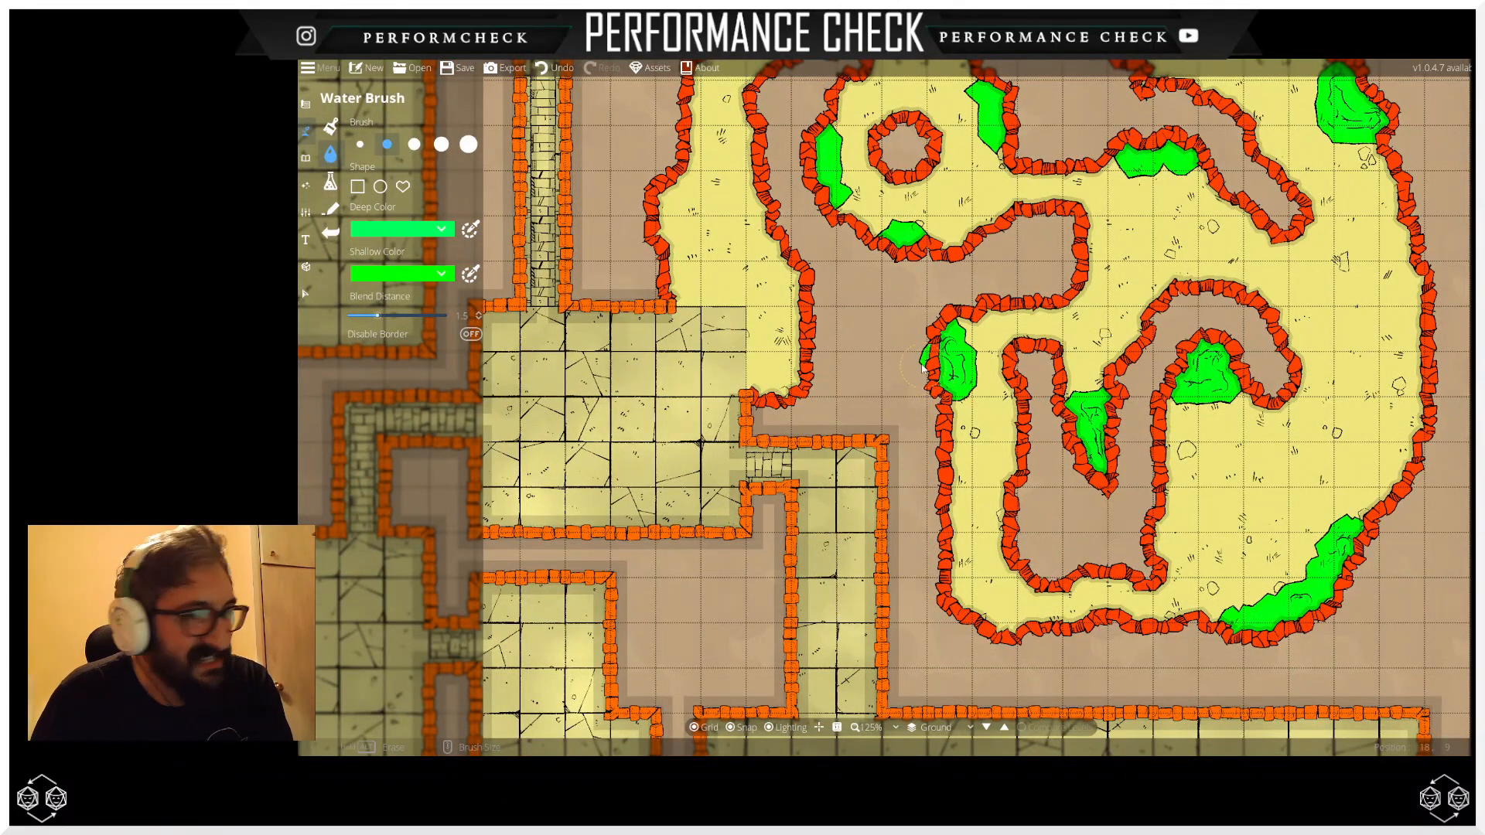
scroll(928, 372, "down", 1)
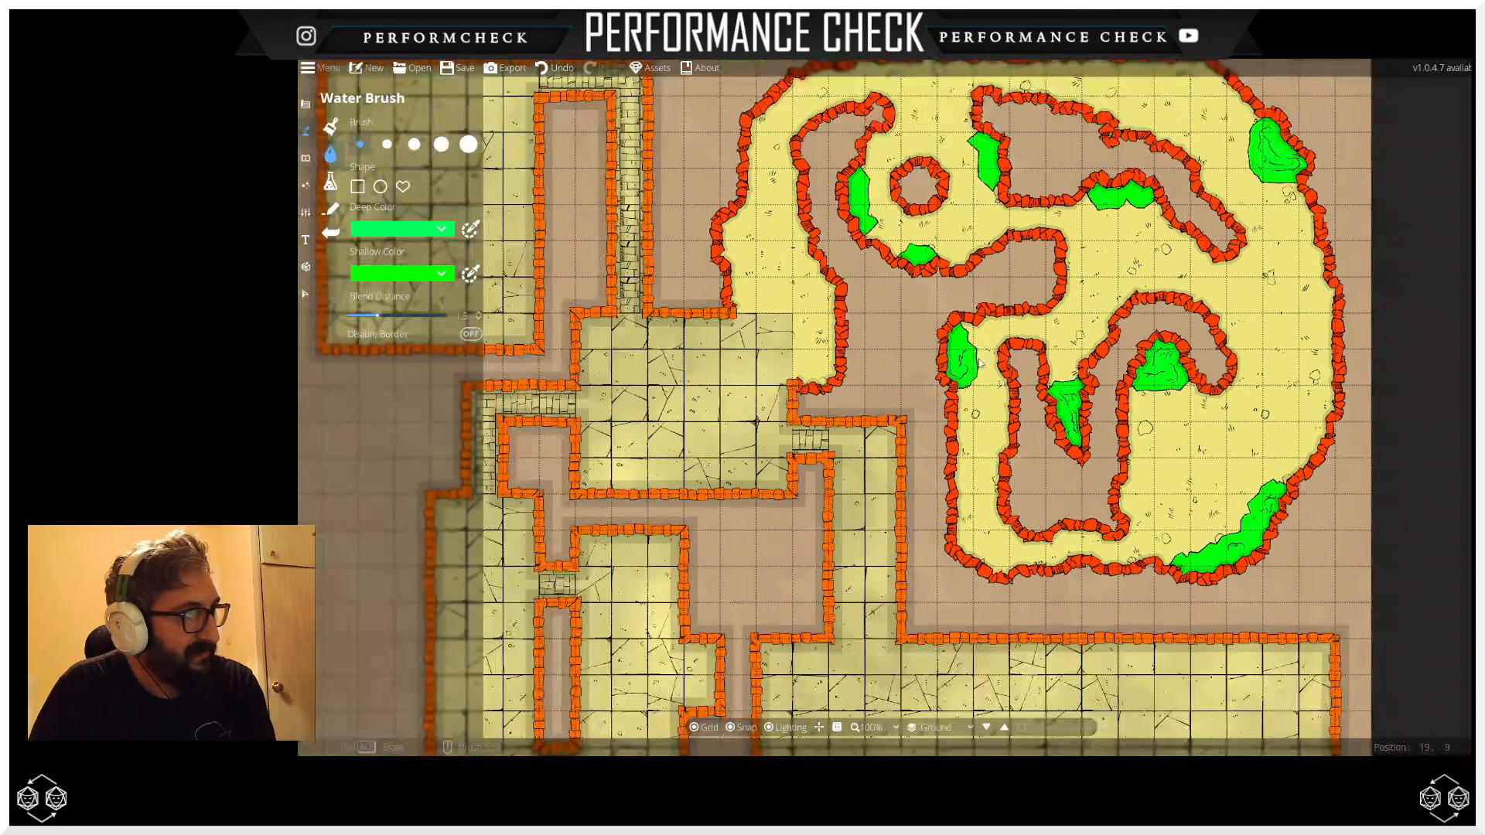
Step: Trim the east edge of the green pool on the cave's west wall so the passage beside it is wider
scroll(980, 361, "up", 5)
scroll(978, 359, "up", 2)
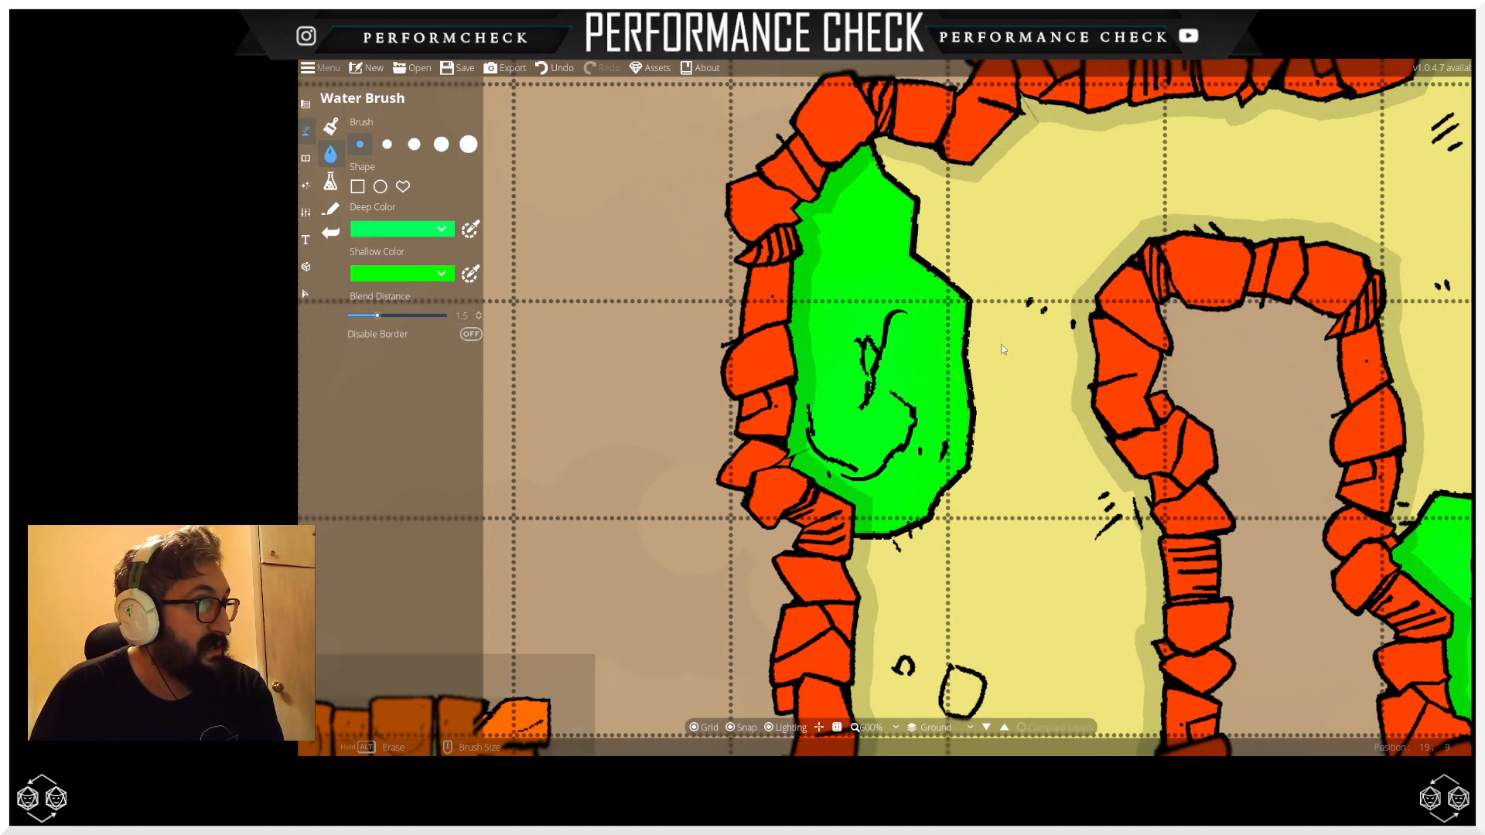
scroll(1003, 349, "down", 3)
left_click_drag(1005, 352, 942, 490)
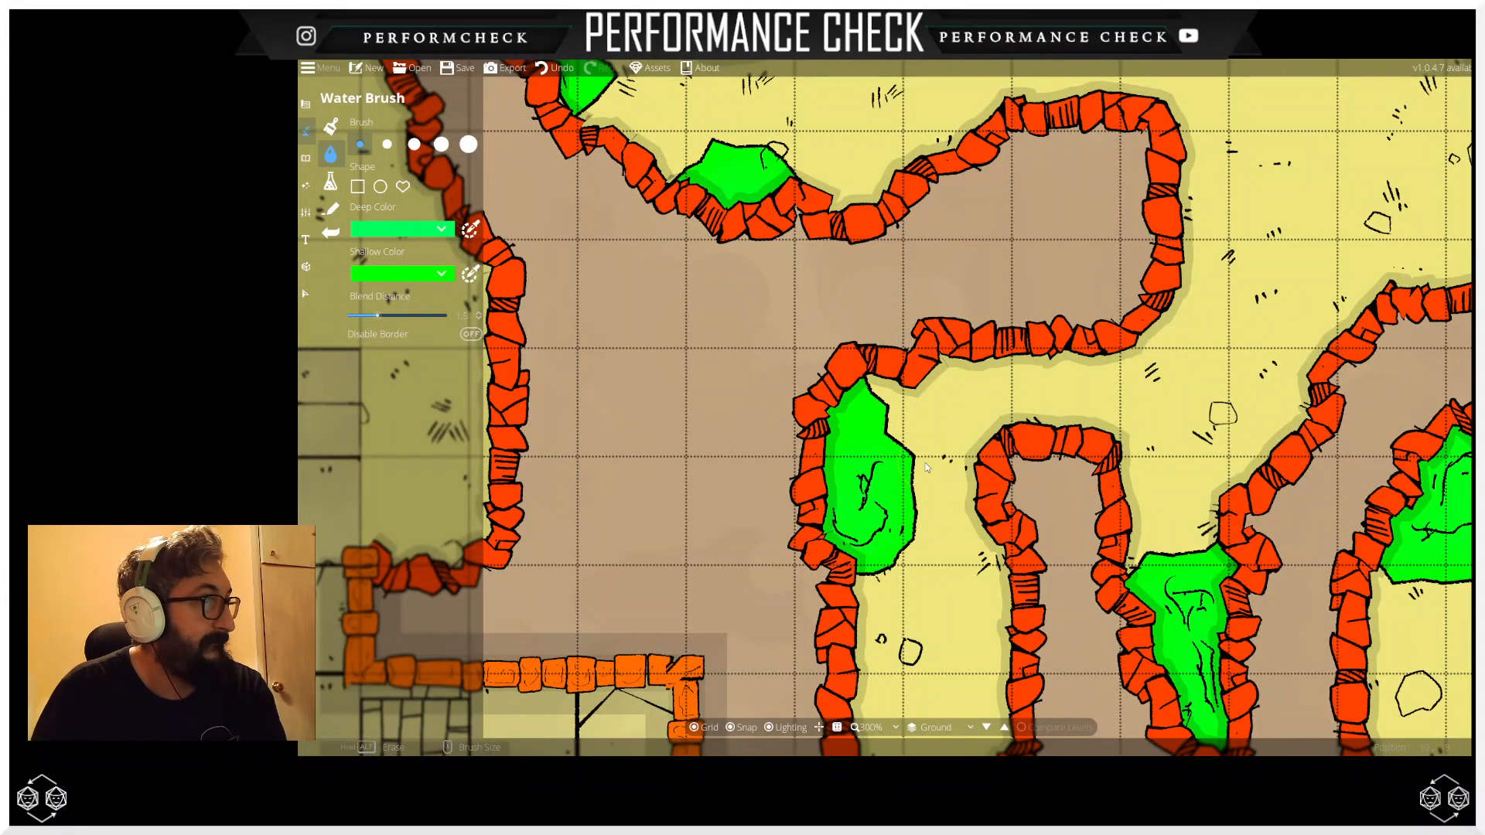
left_click_drag(925, 463, 931, 519)
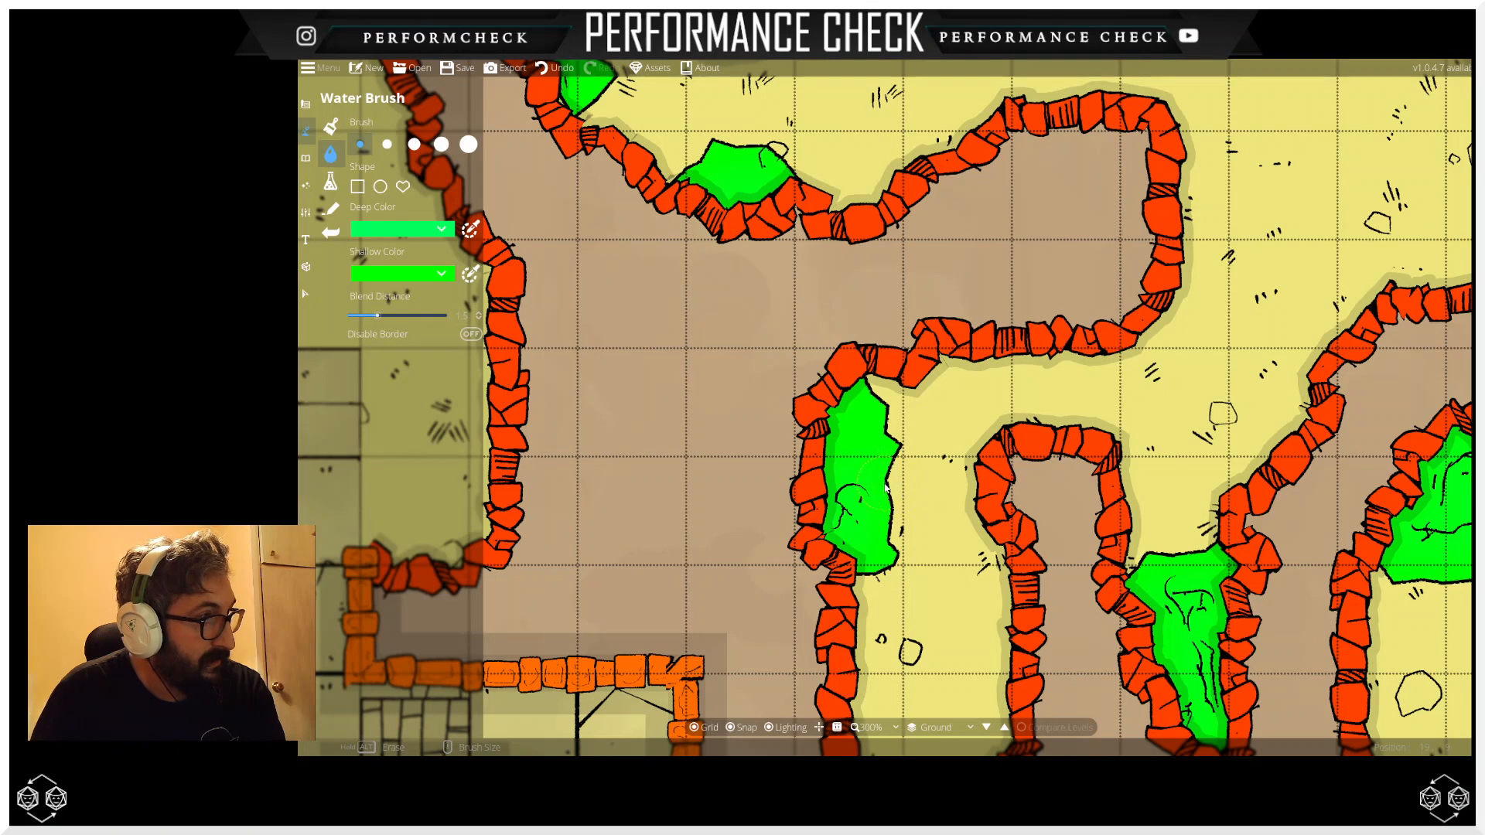
scroll(887, 489, "down", 5)
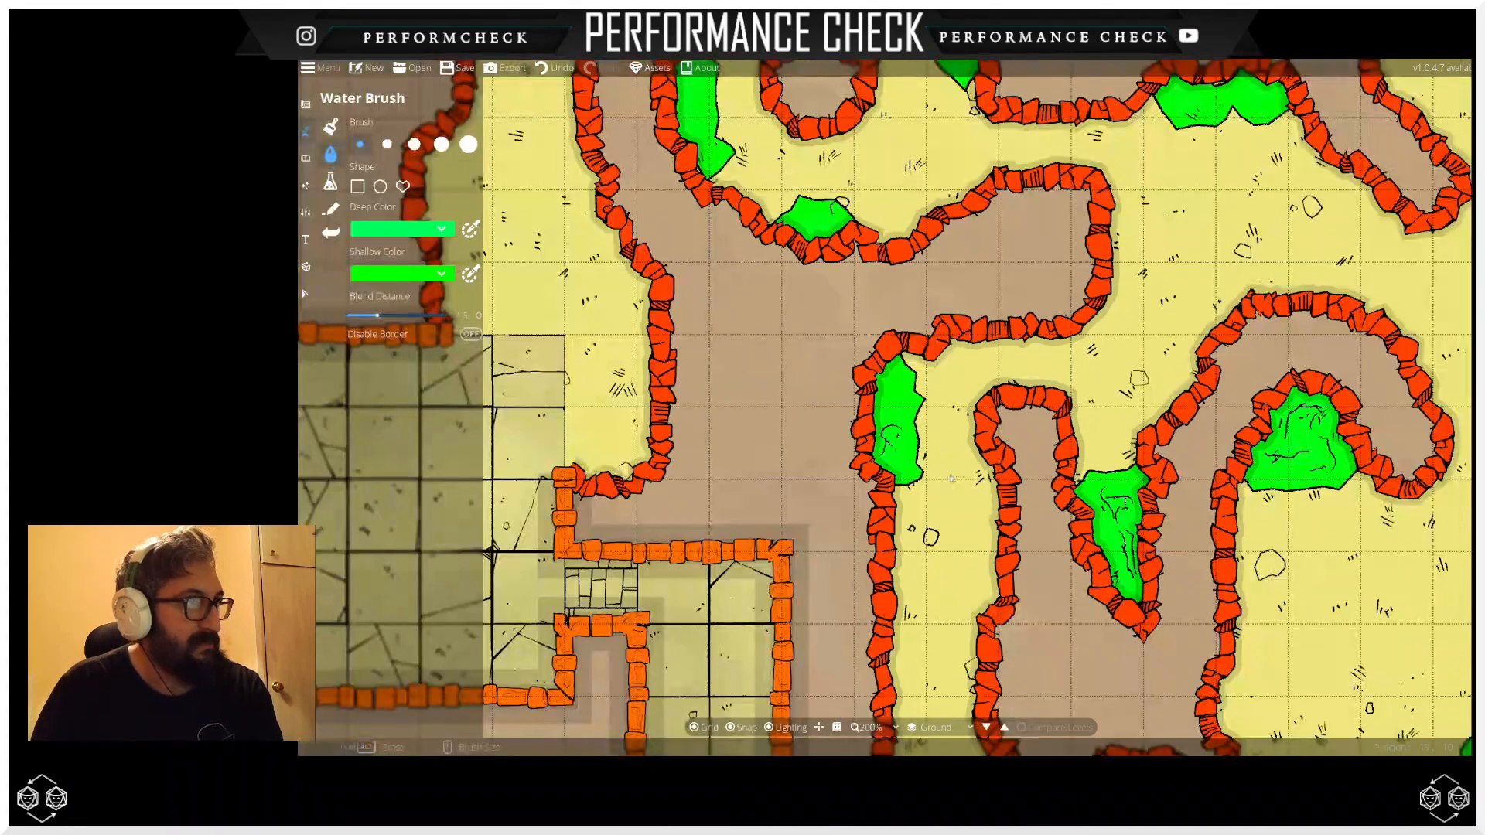
scroll(951, 478, "down", 5)
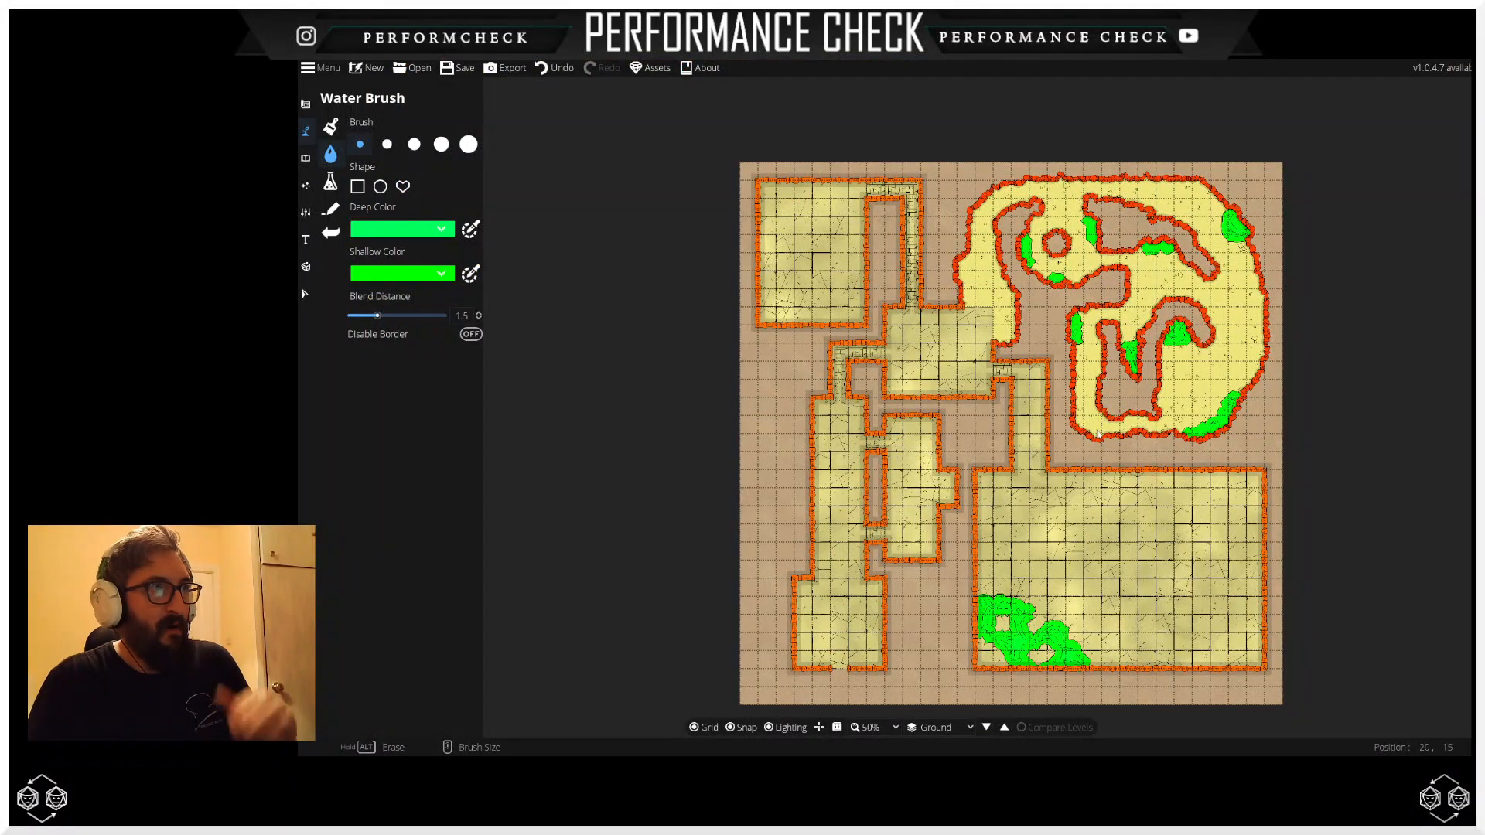
left_click_drag(1096, 469, 954, 450)
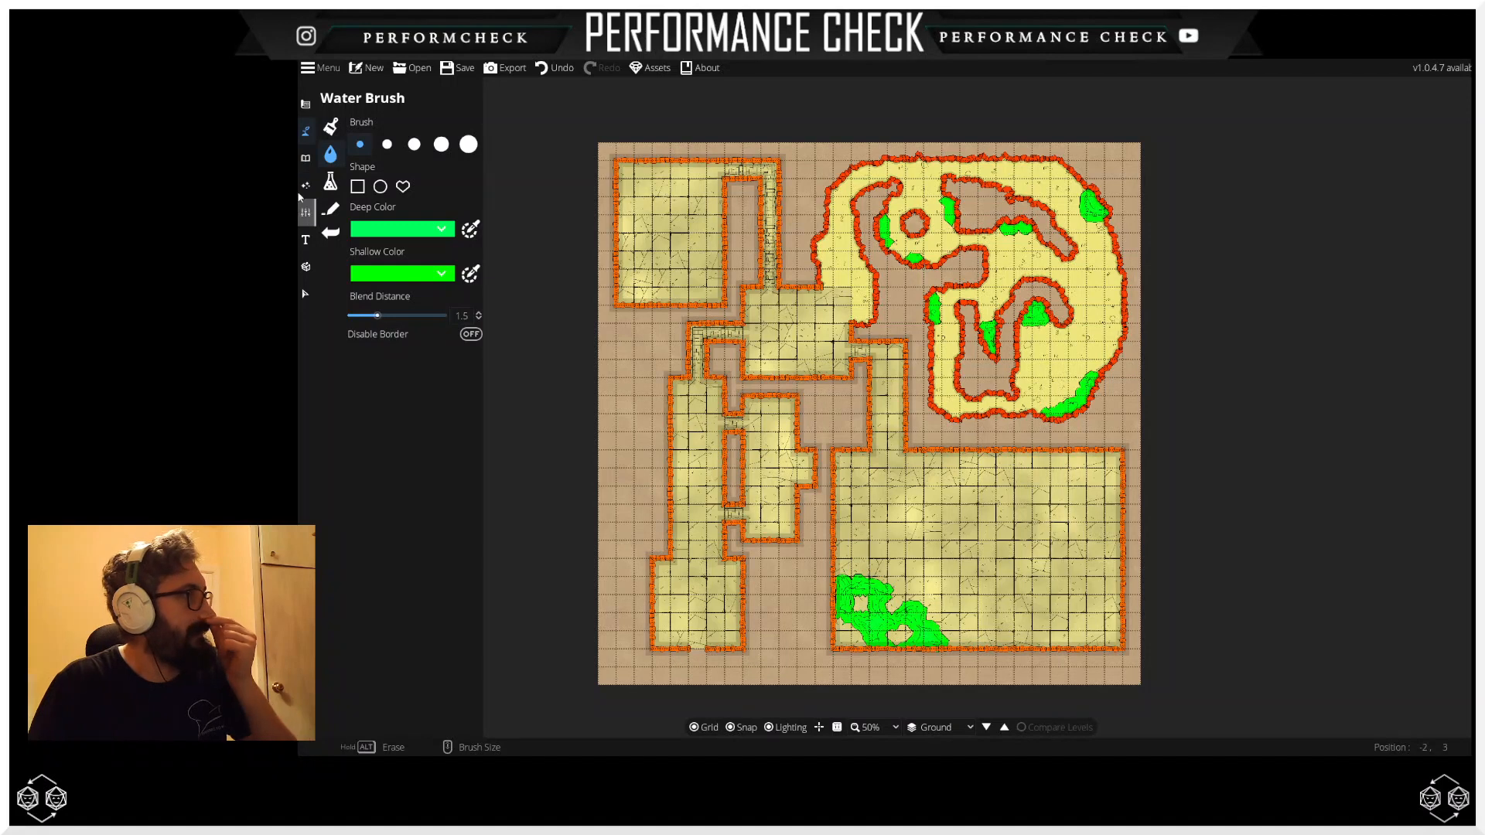
Step: Switch to the Object Tool and search the object library for "stairs"
left_click(309, 142)
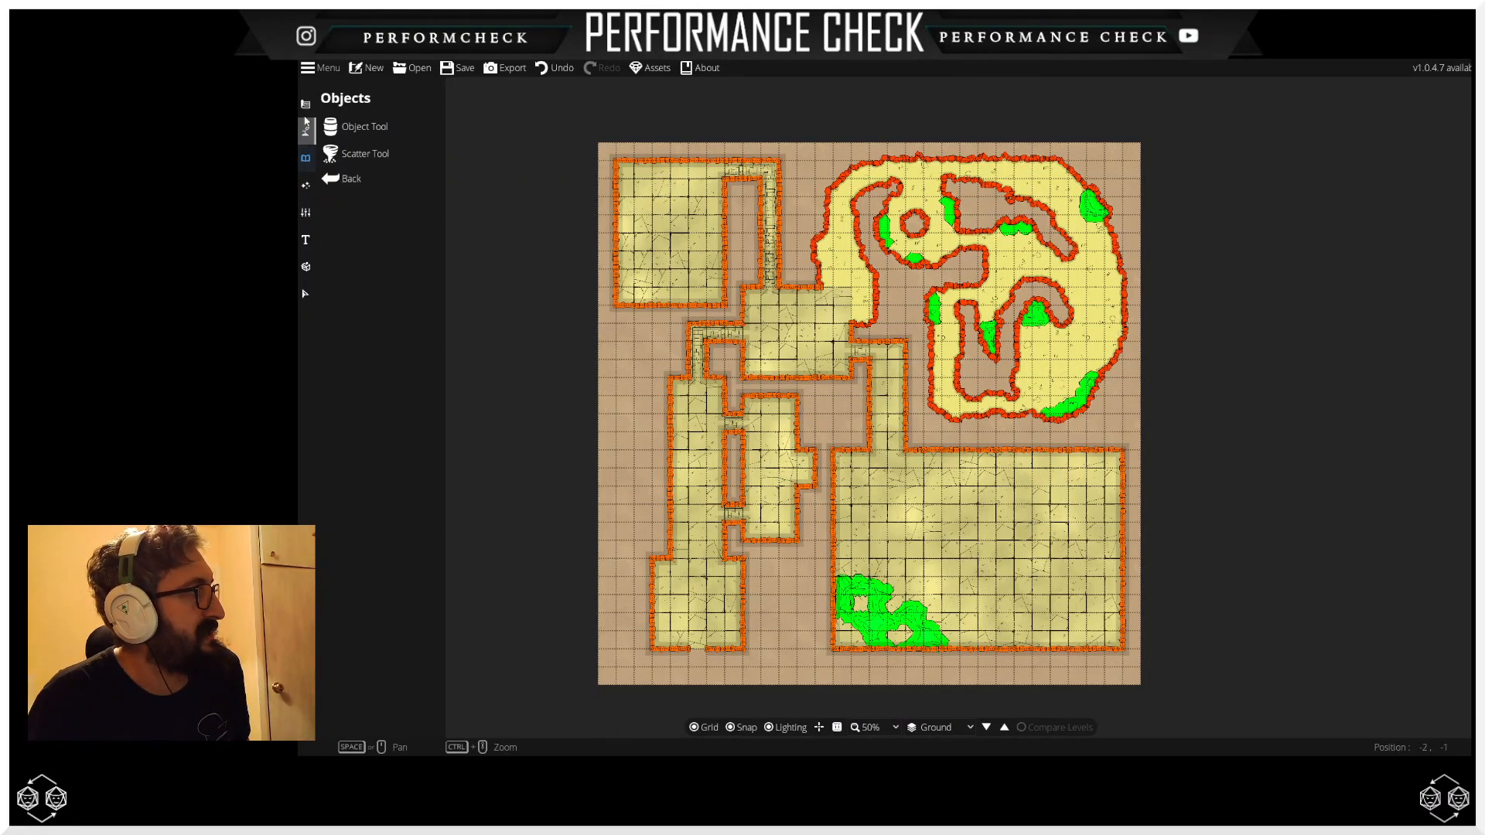
left_click(355, 124)
left_click(355, 124)
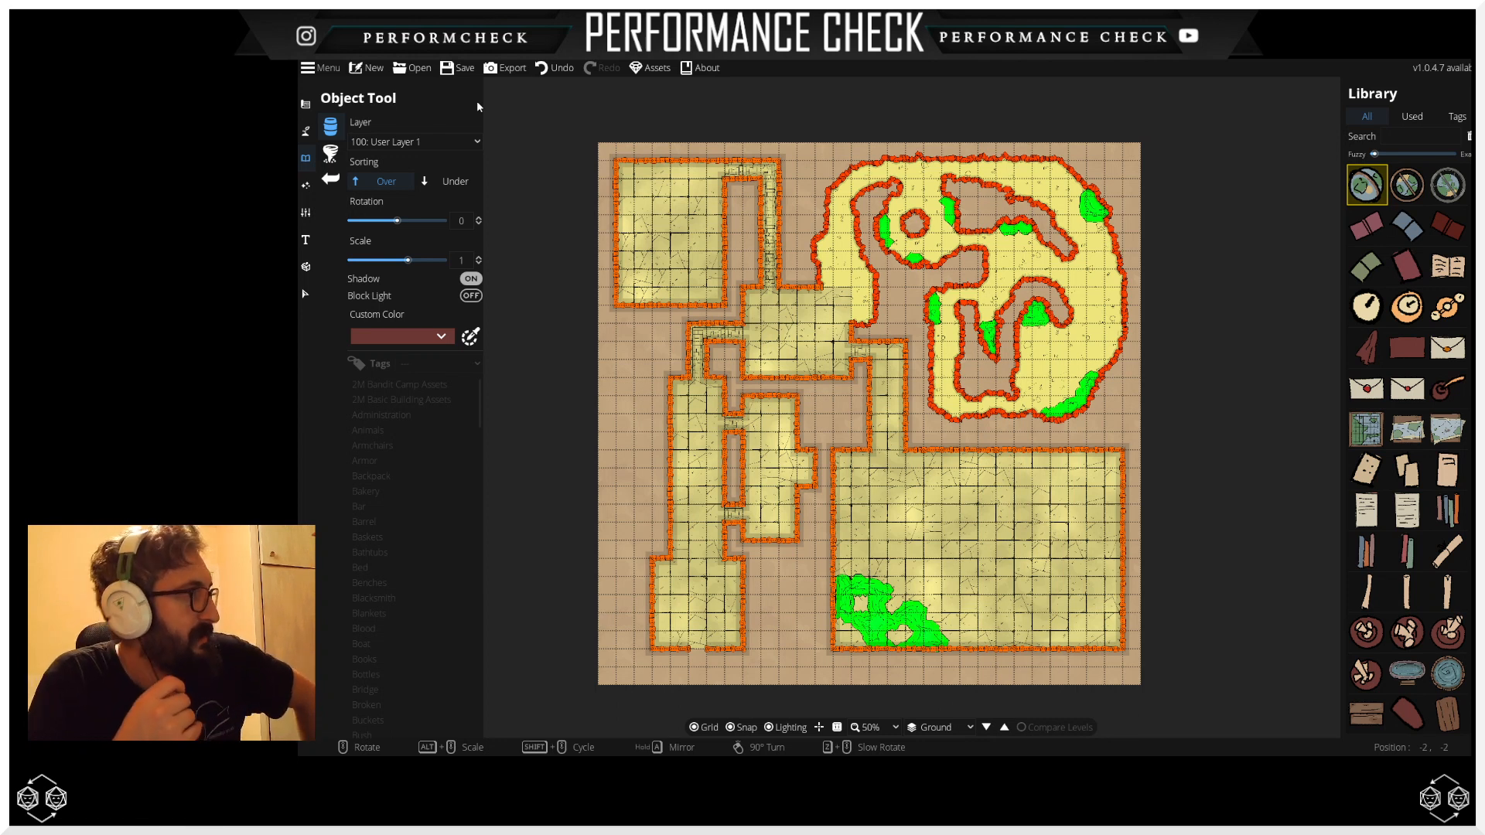
left_click(330, 153)
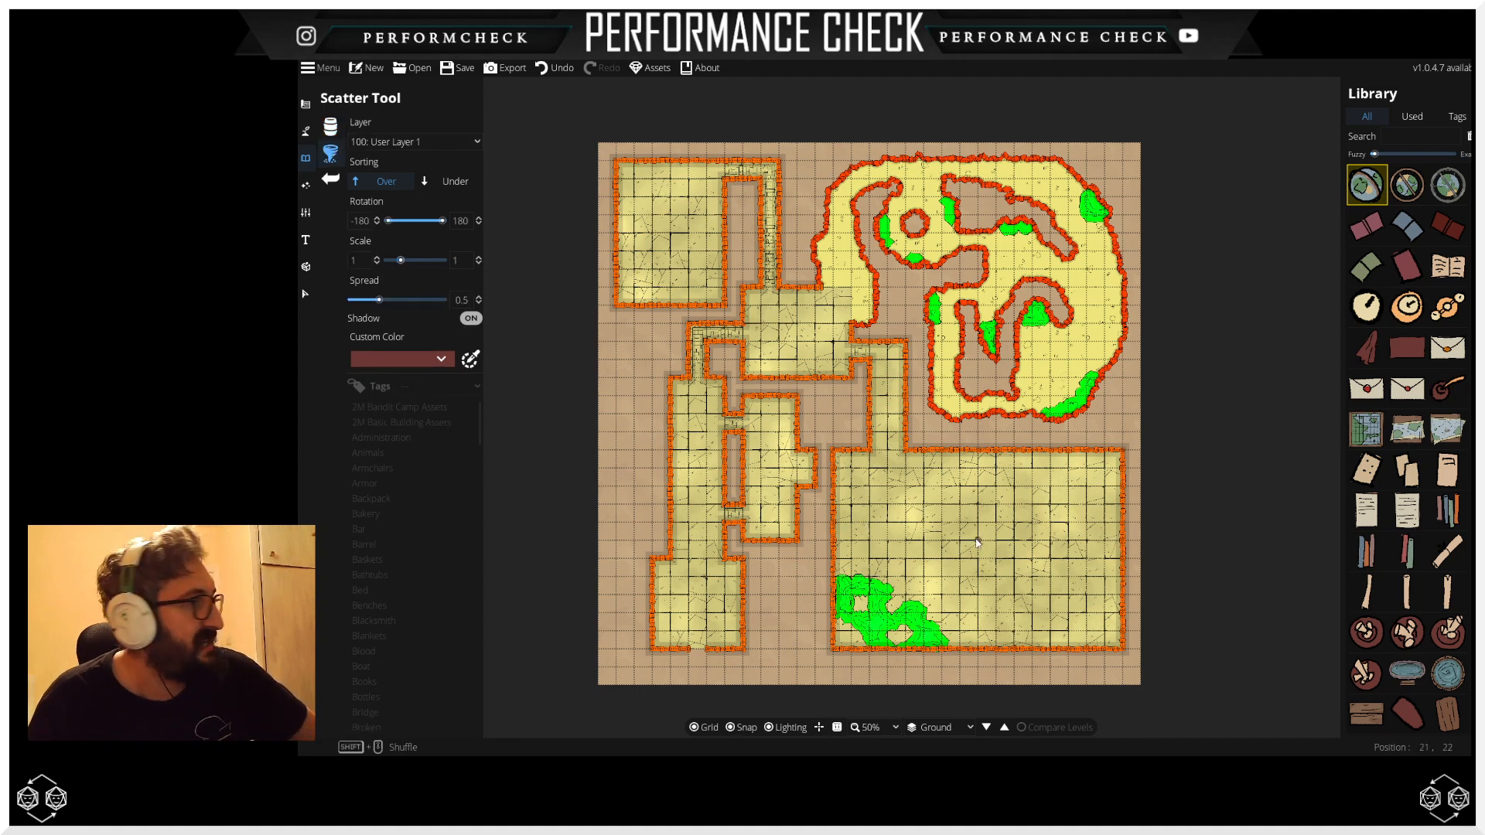
left_click(331, 121)
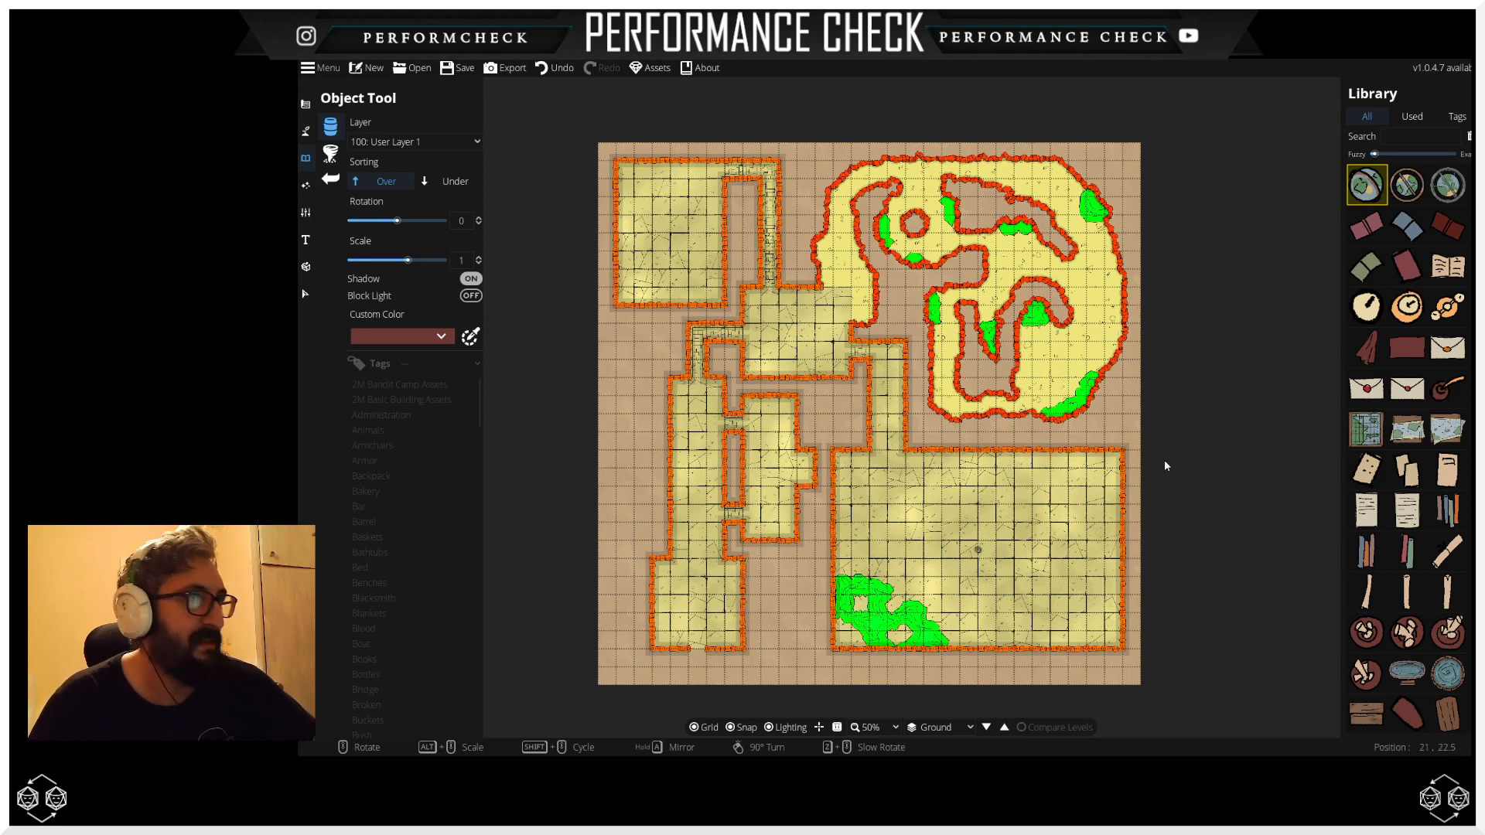
mouse_move(1407, 186)
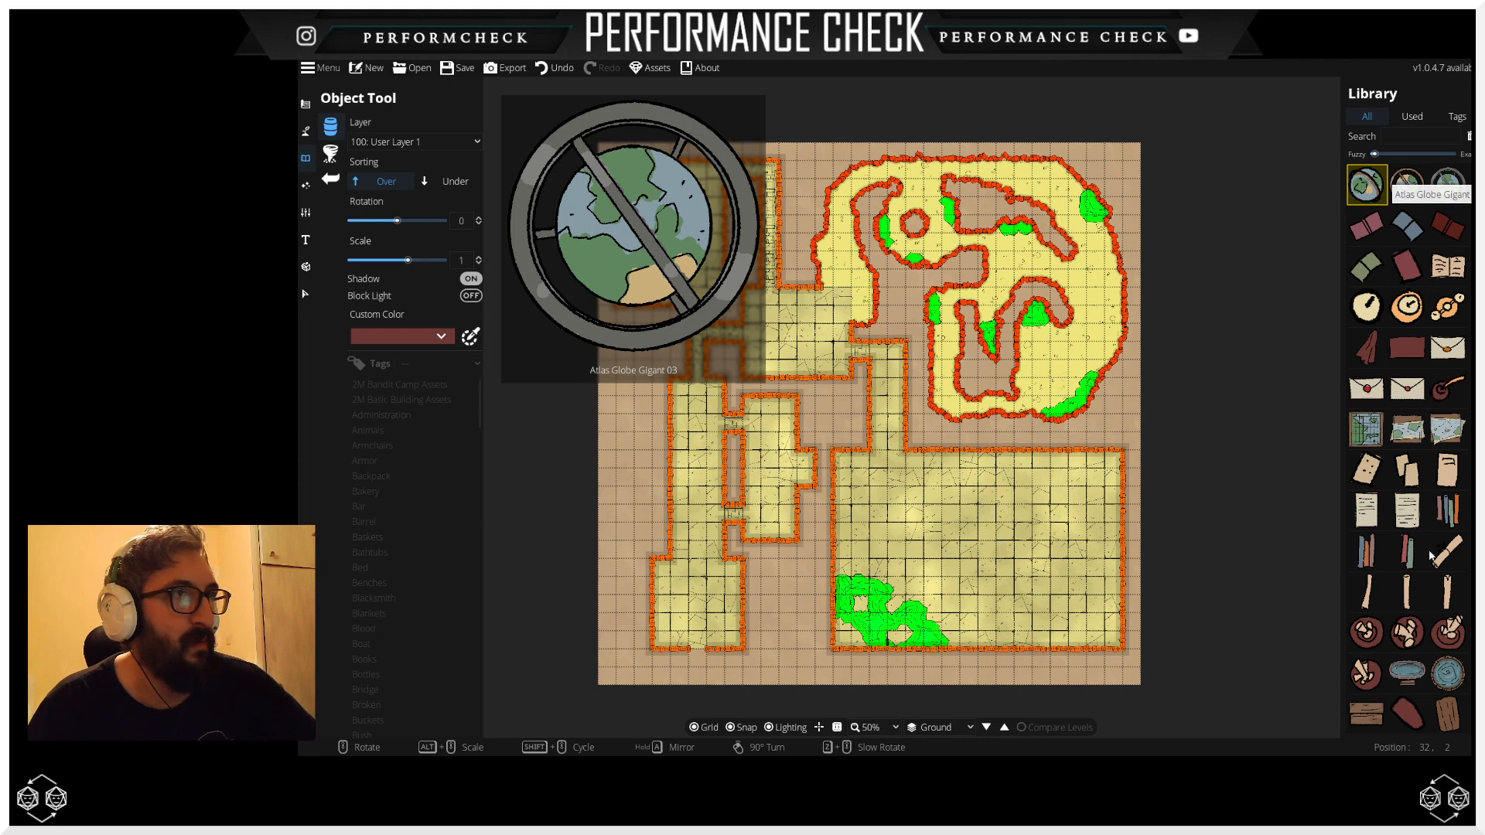
left_click(1436, 133)
type("sta")
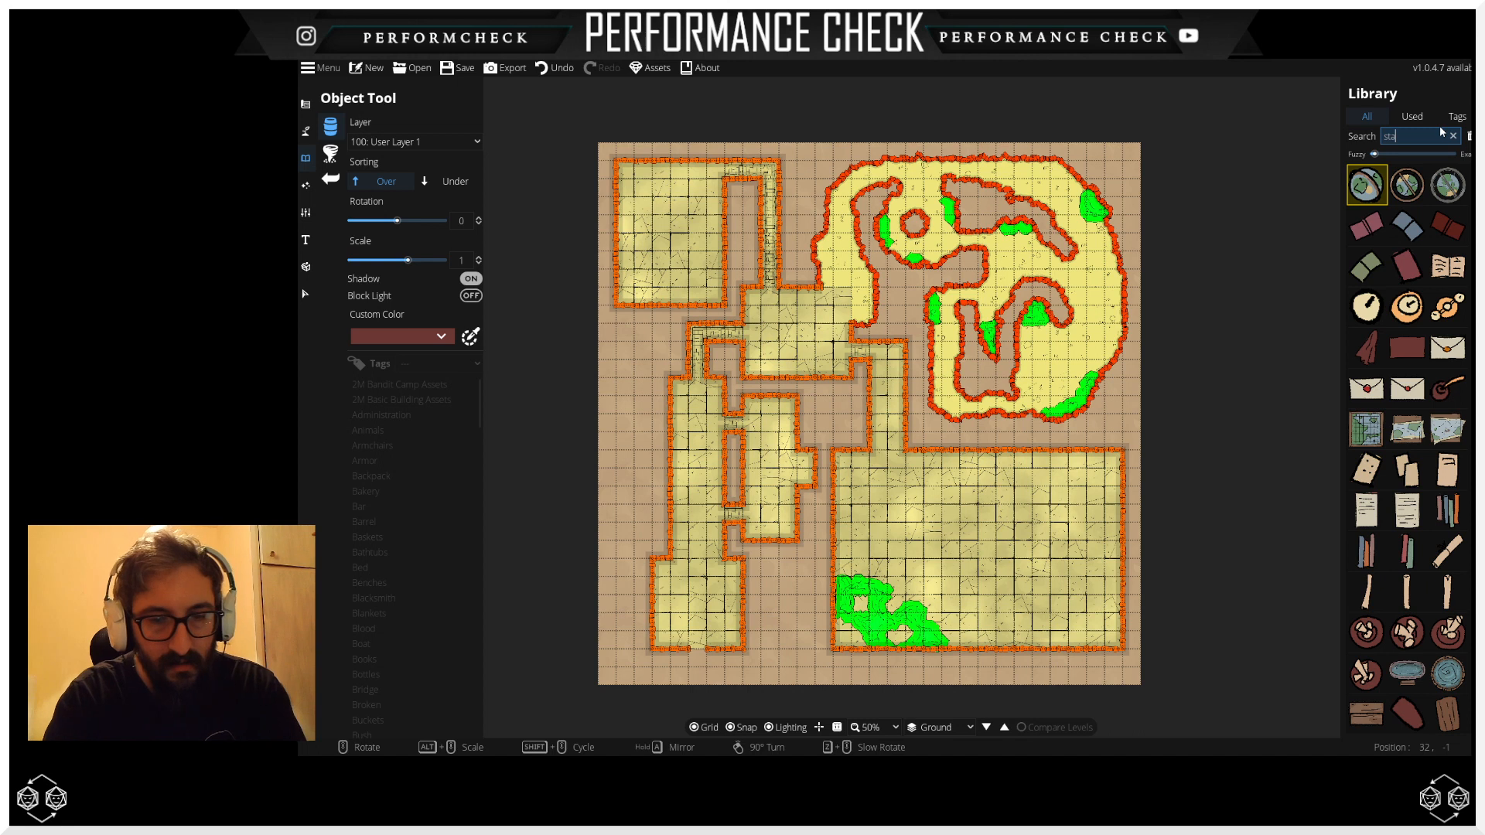
type("irs")
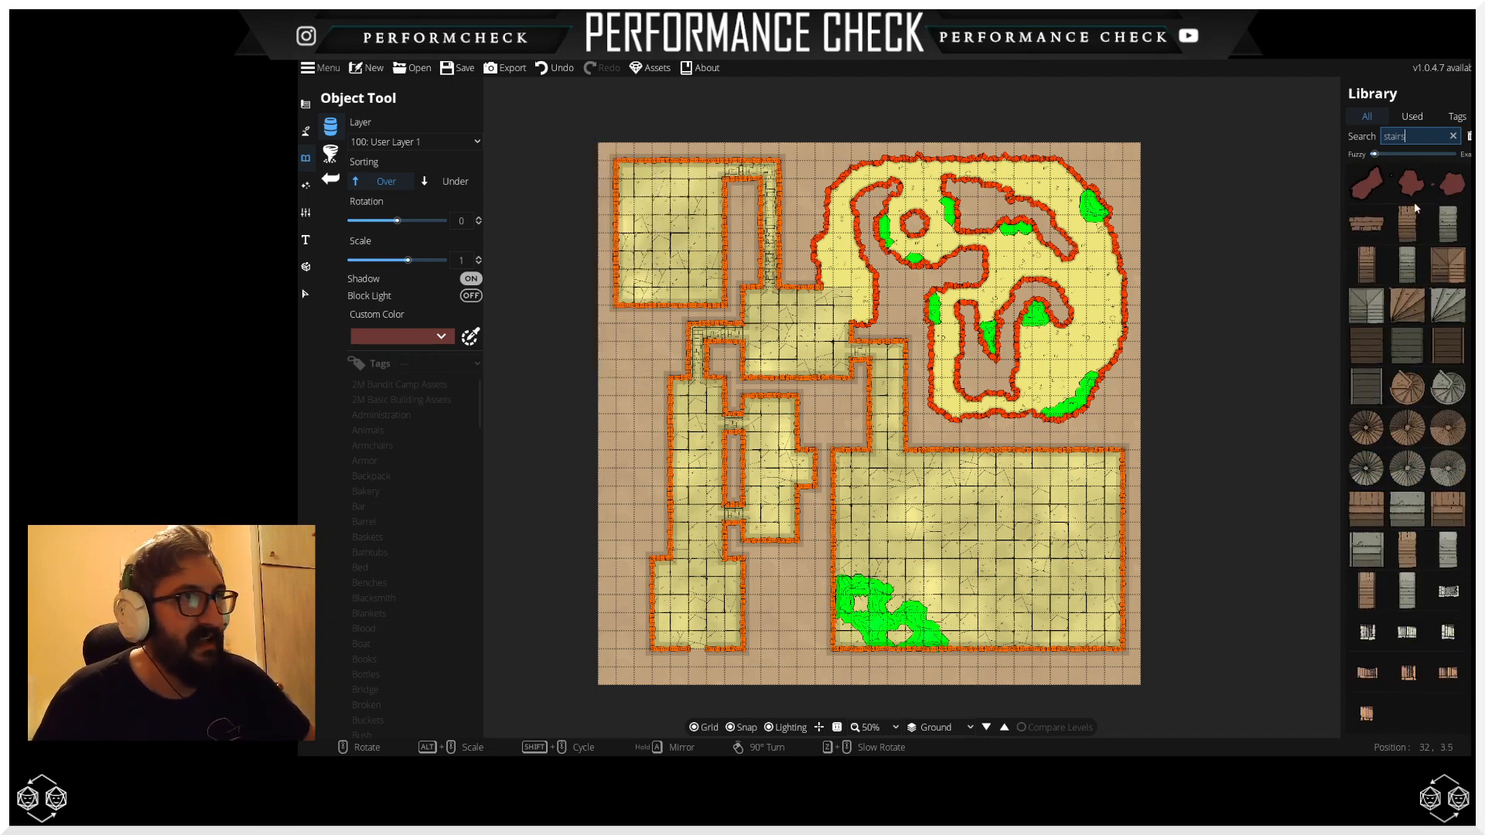
Step: Choose the dark straight stairs with side rails from the library and enlarge them to scale 1.9 for the north-south corridor
scroll(1426, 234, "up", 9)
scroll(1428, 241, "up", 4)
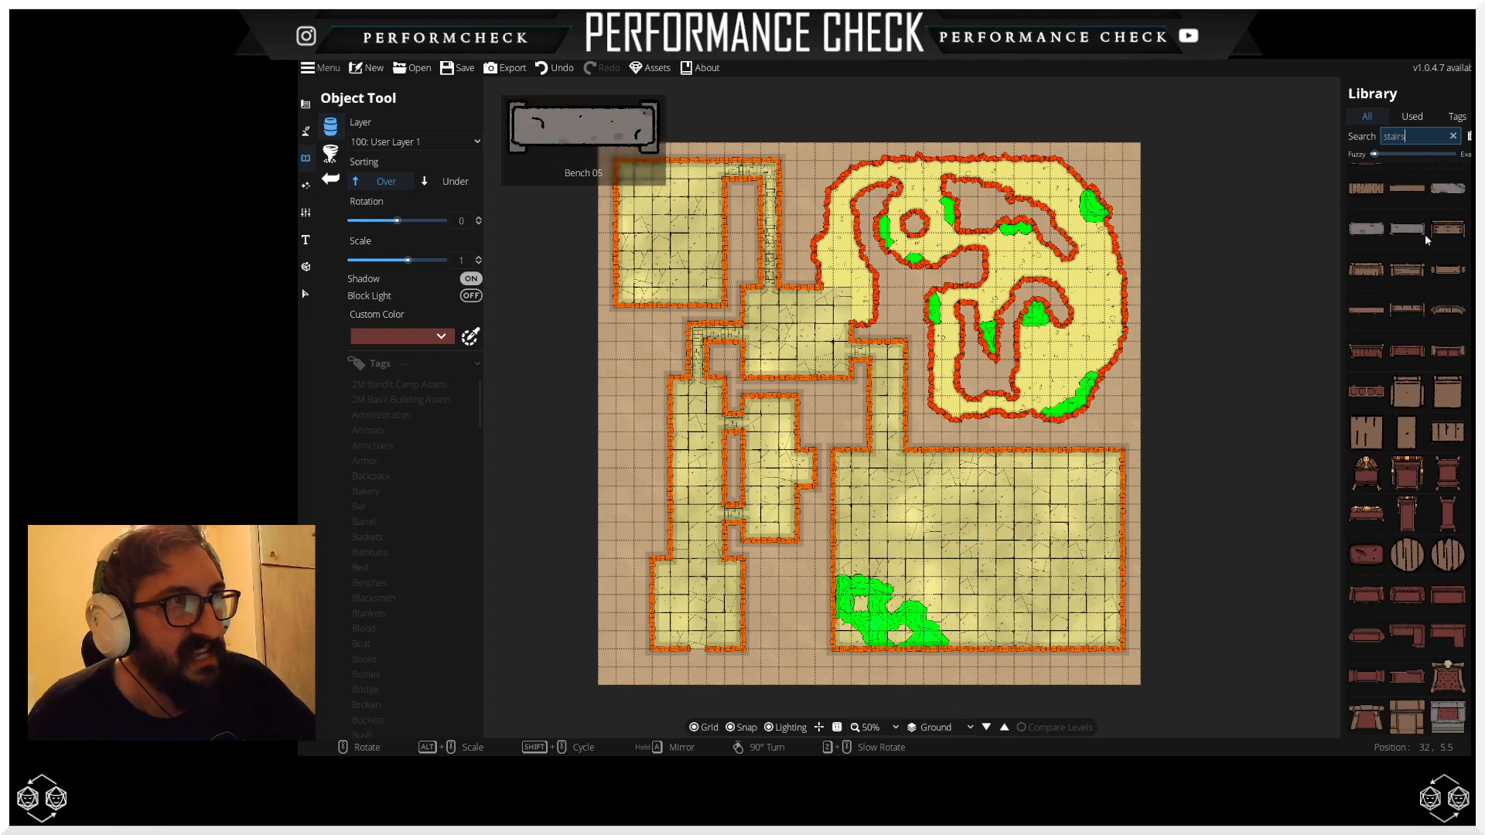
scroll(1427, 240, "down", 5)
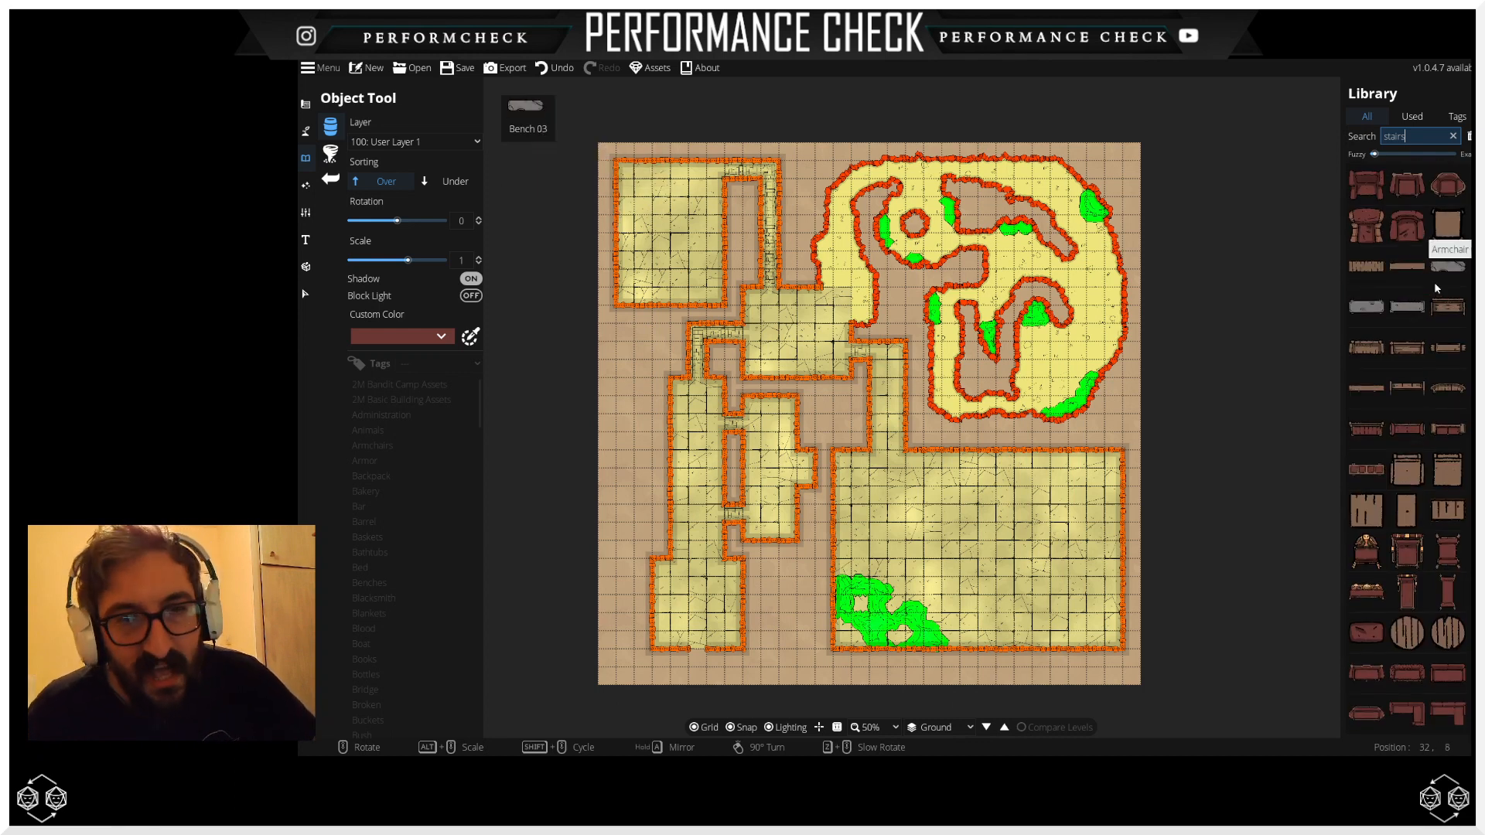
scroll(1400, 284, "down", 8)
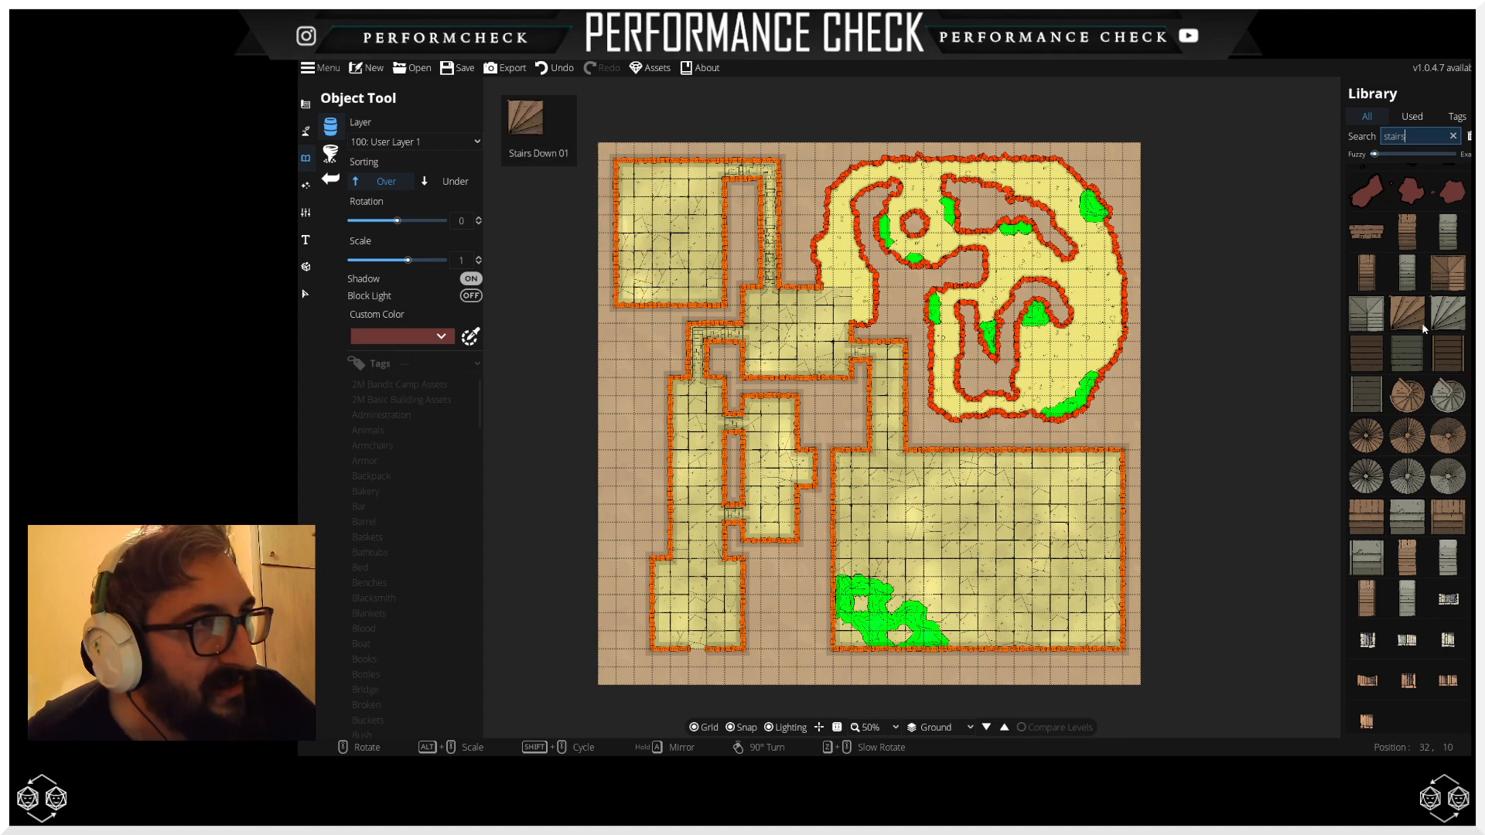
left_click(1376, 401)
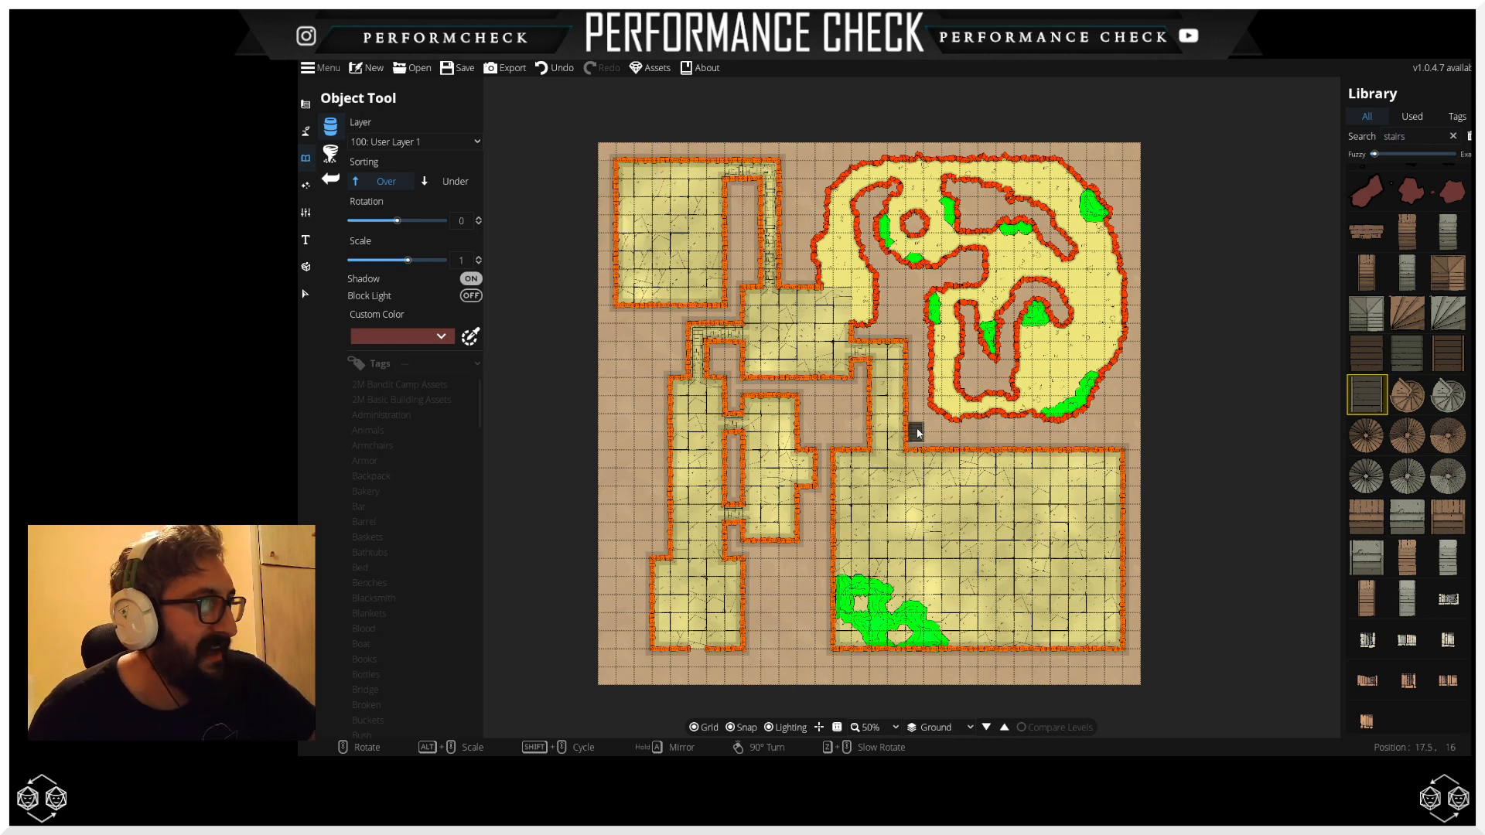
scroll(894, 410, "up", 5)
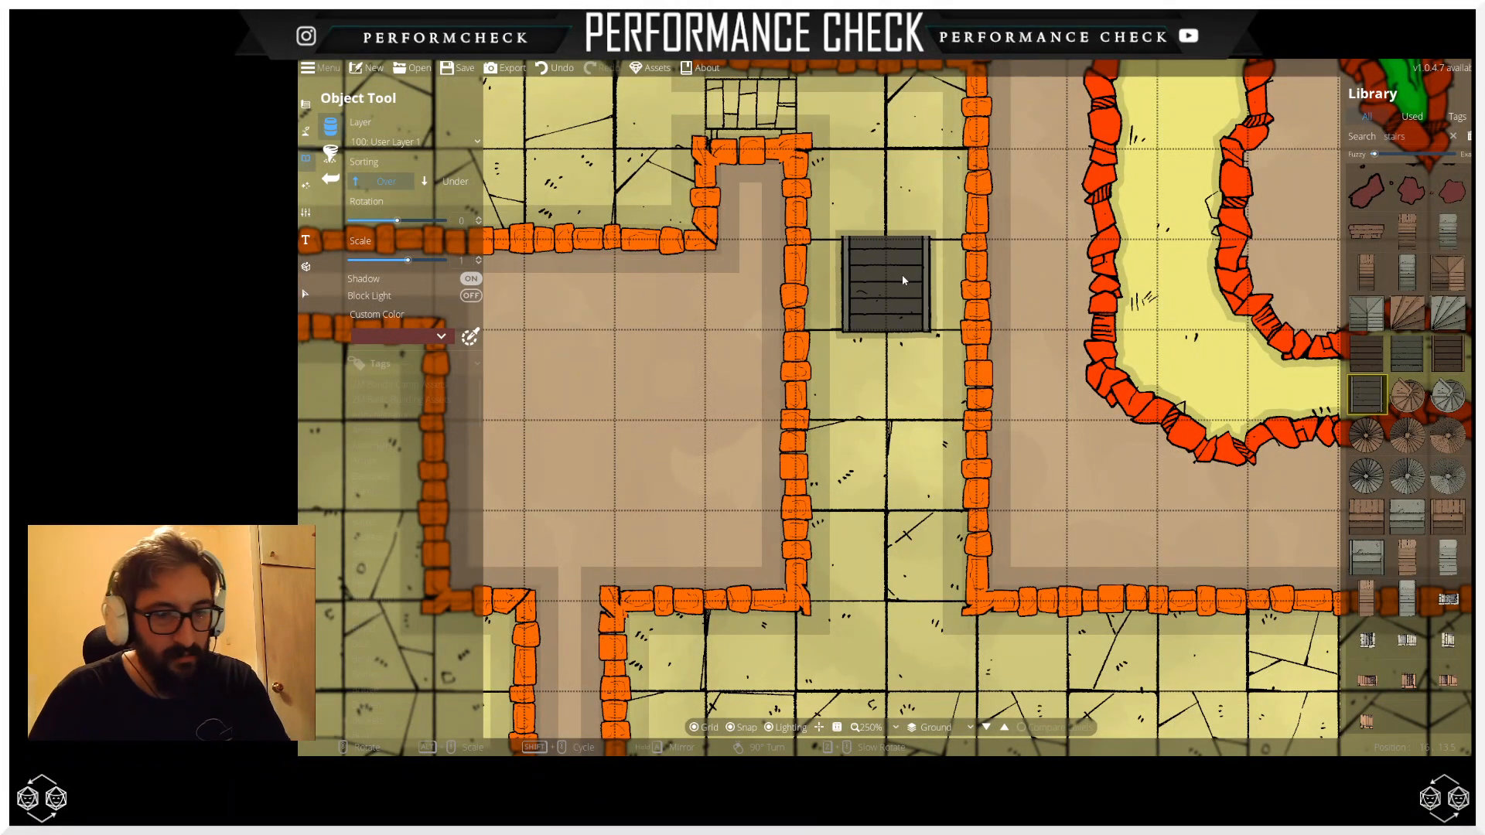
scroll(902, 276, "up", 9)
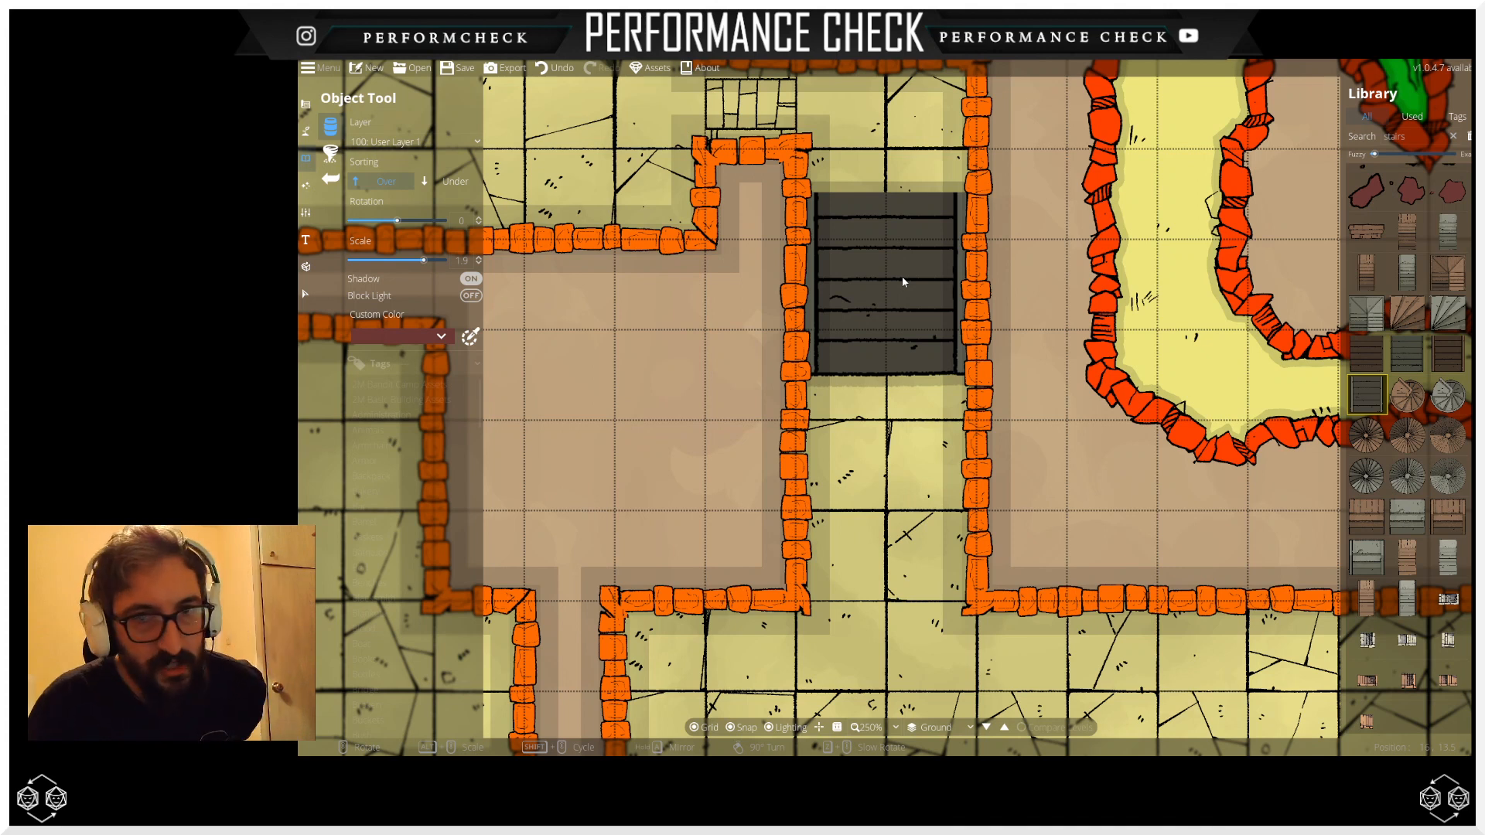
Step: Try the stairs rotated to -180 degrees over the corridor, and with grid snapping off
scroll(902, 276, "down", 6)
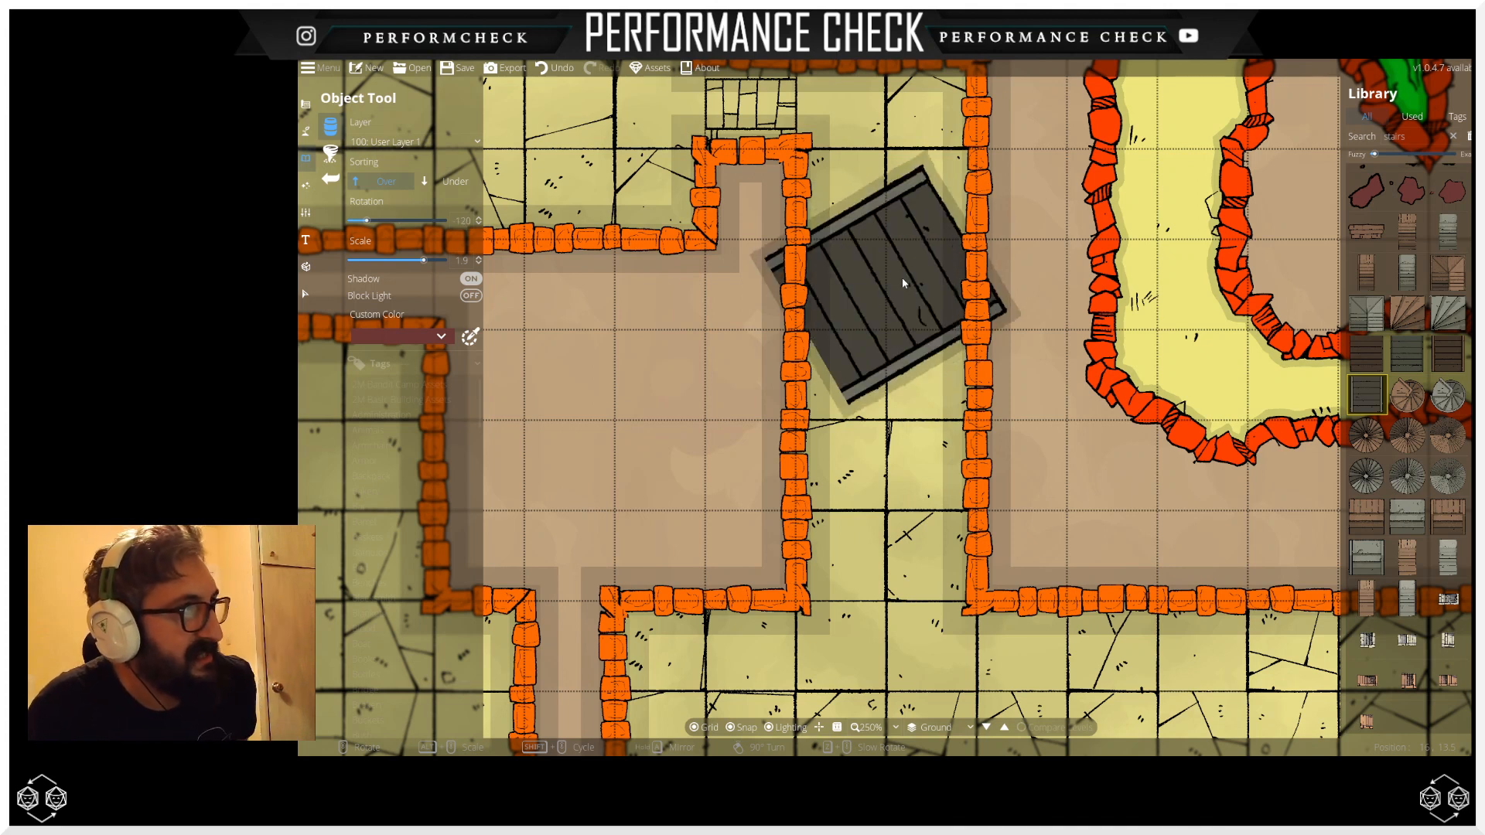
scroll(902, 283, "down", 2)
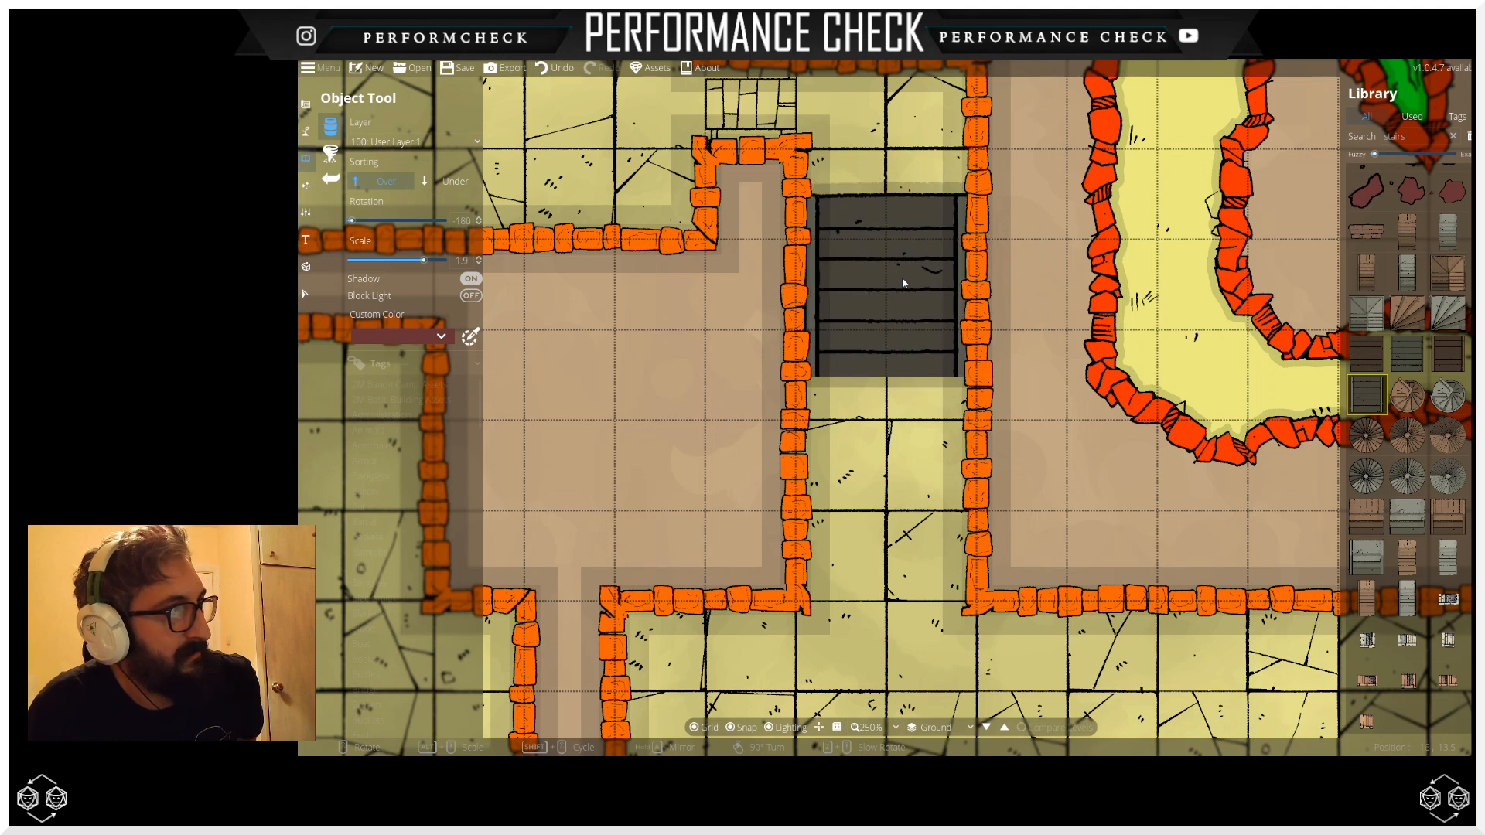
scroll(903, 276, "down", 12)
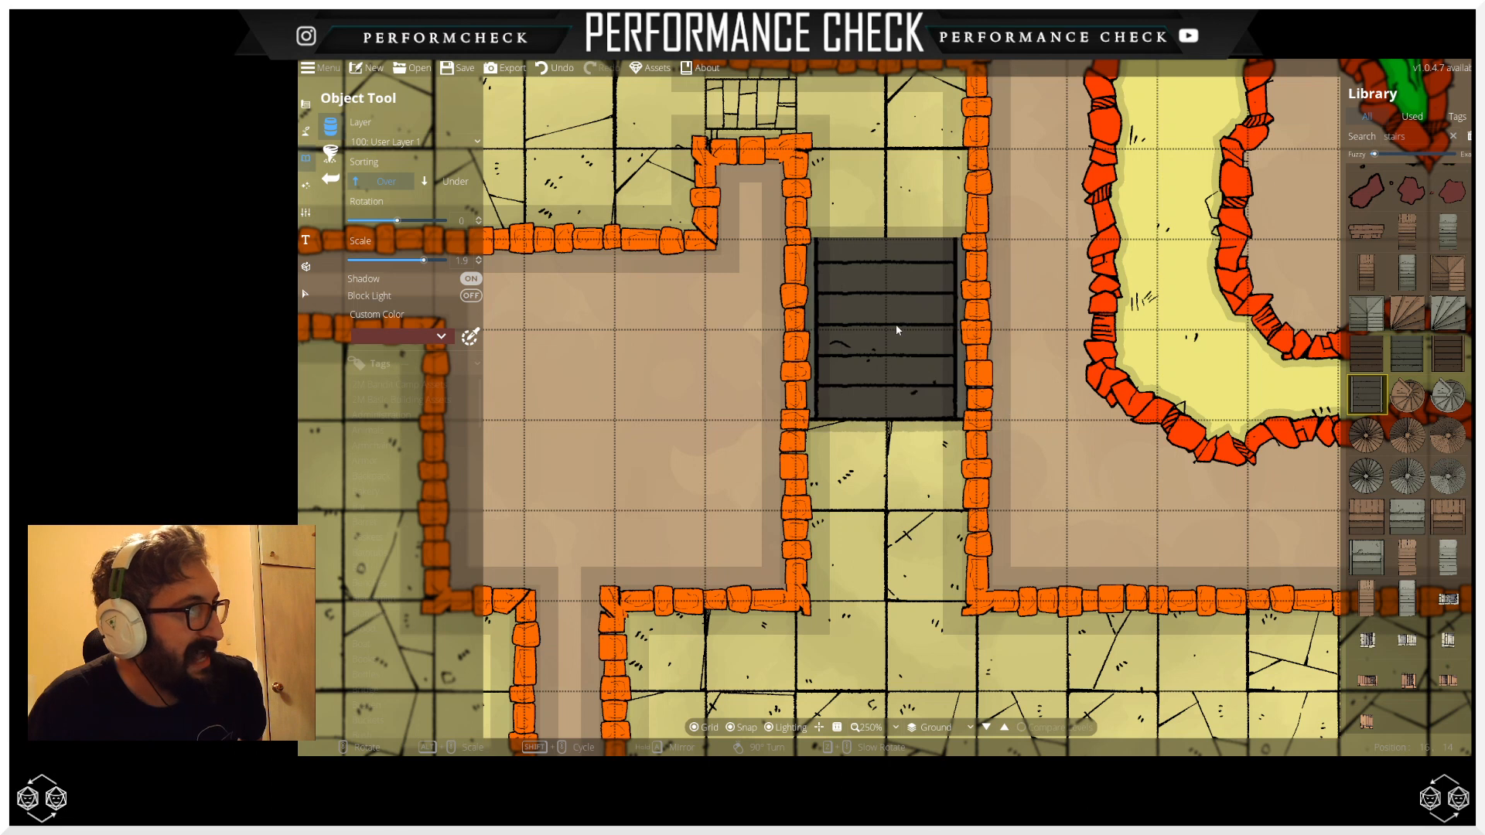
left_click(744, 728)
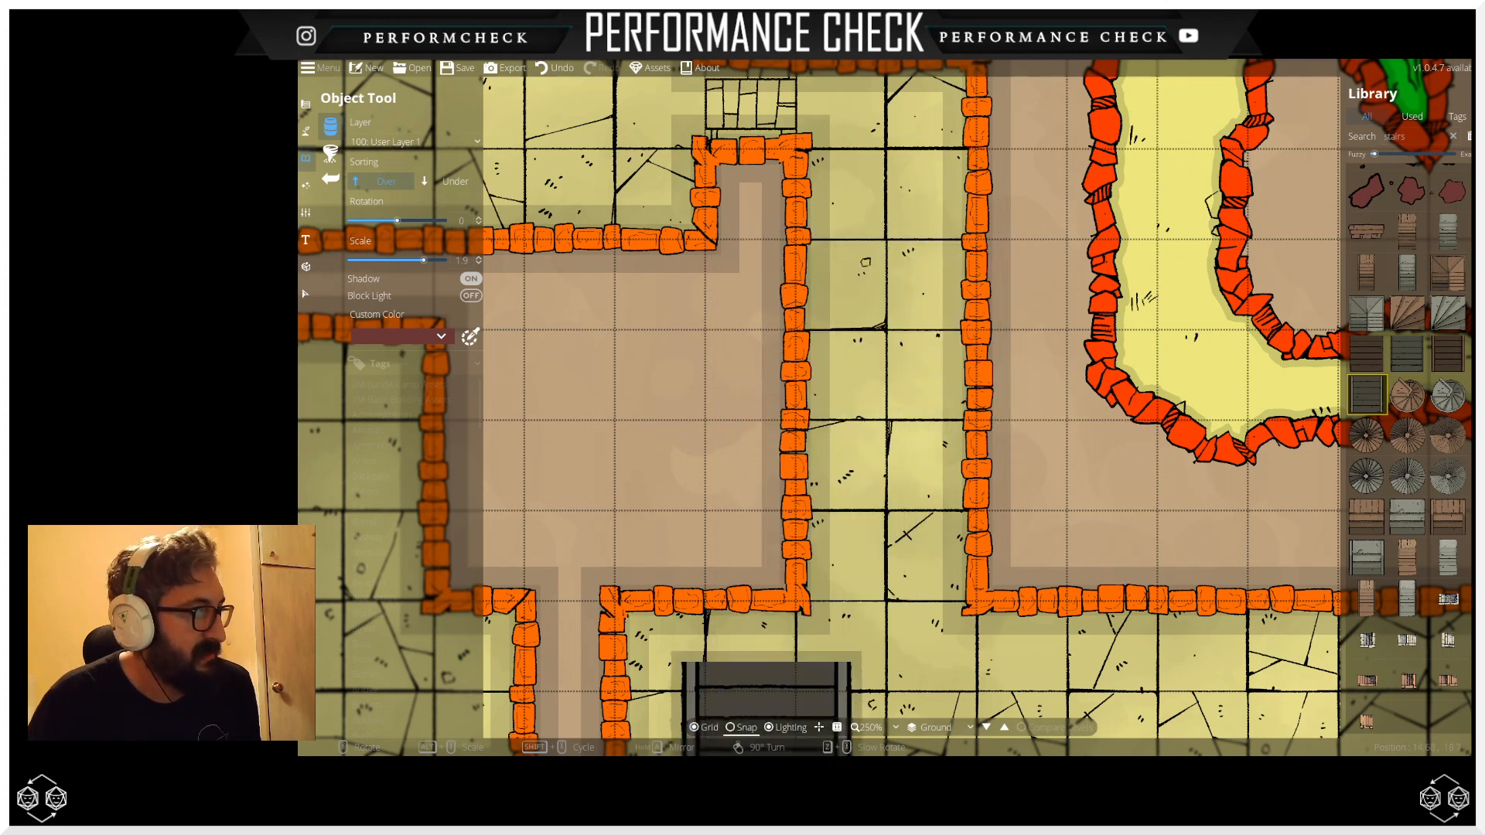
left_click(745, 728)
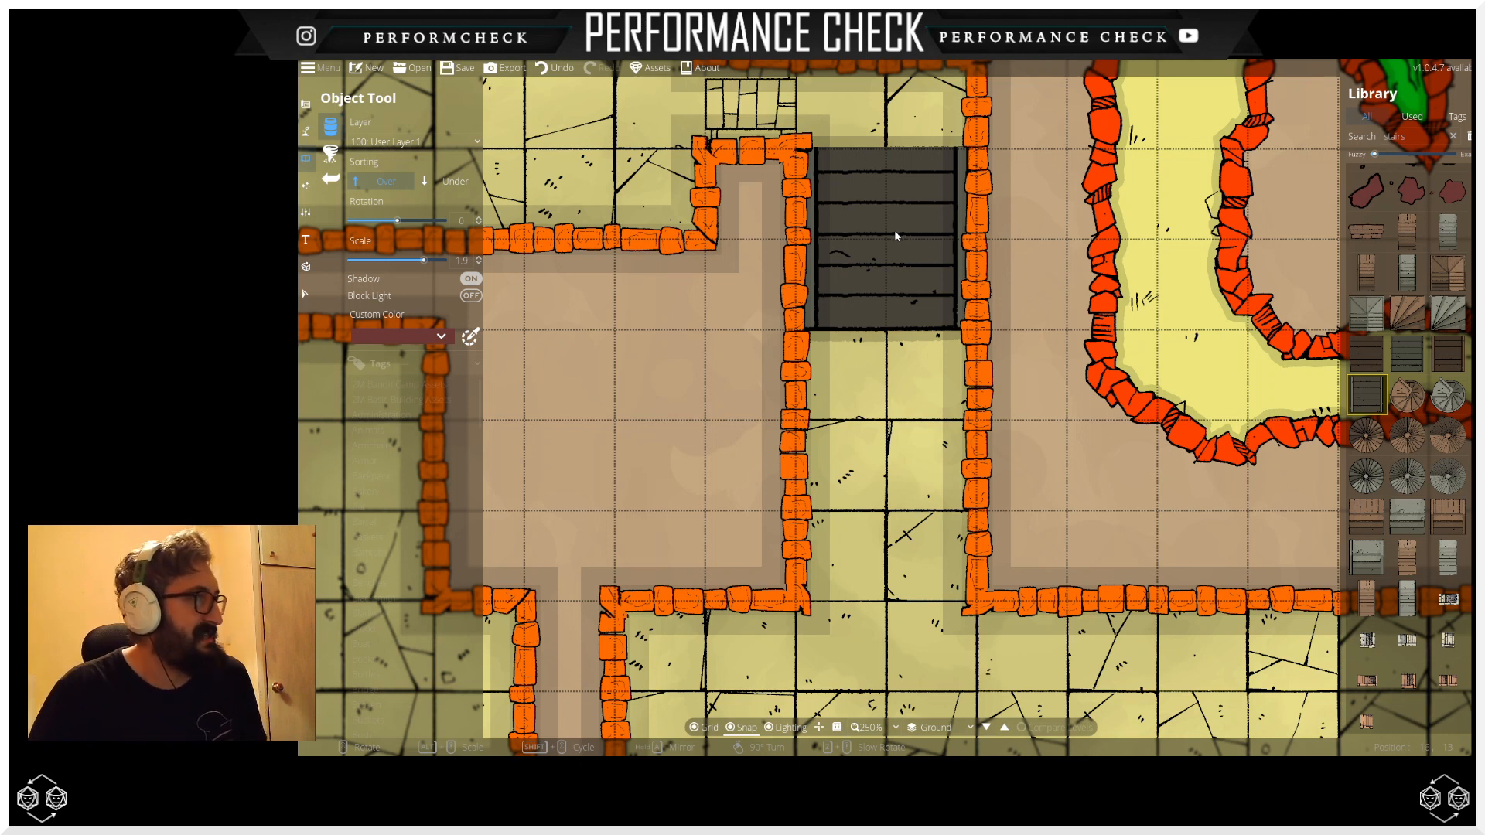
Step: Try a tan custom colour from the palette and the dark straight stairs without side rails
left_click_drag(897, 229, 436, 340)
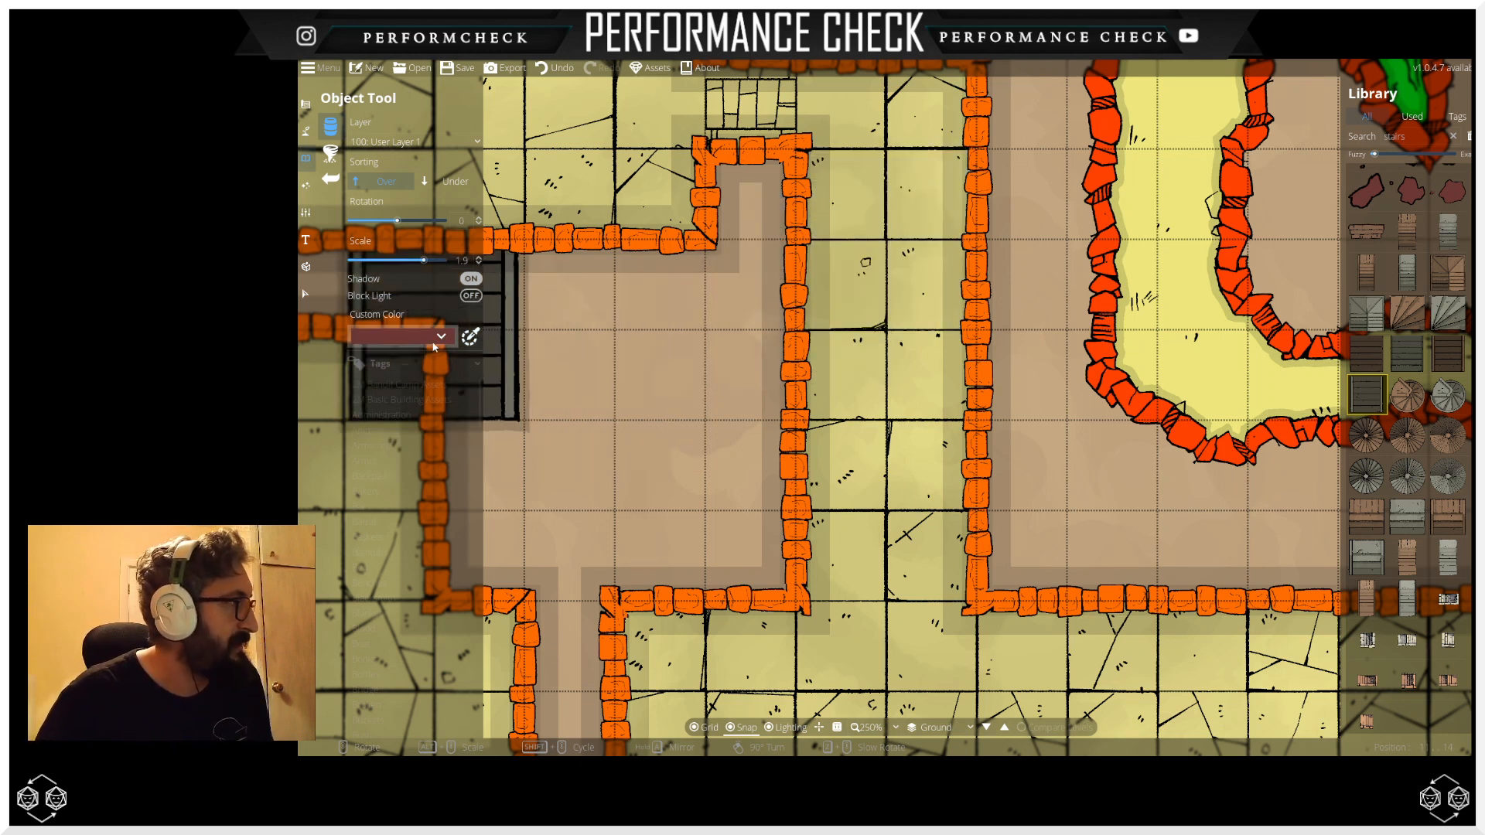
left_click(435, 340)
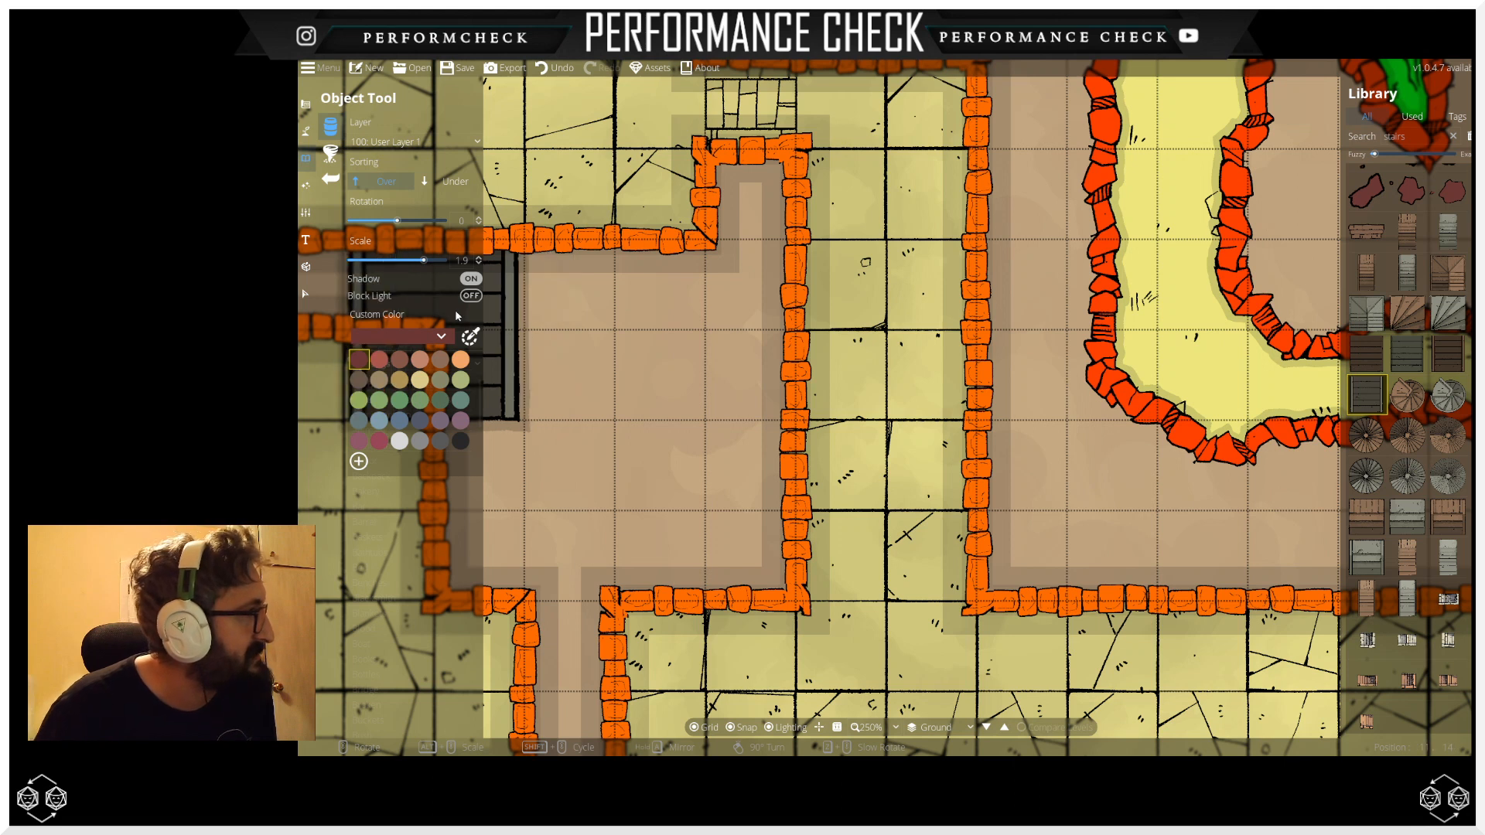
left_click(403, 384)
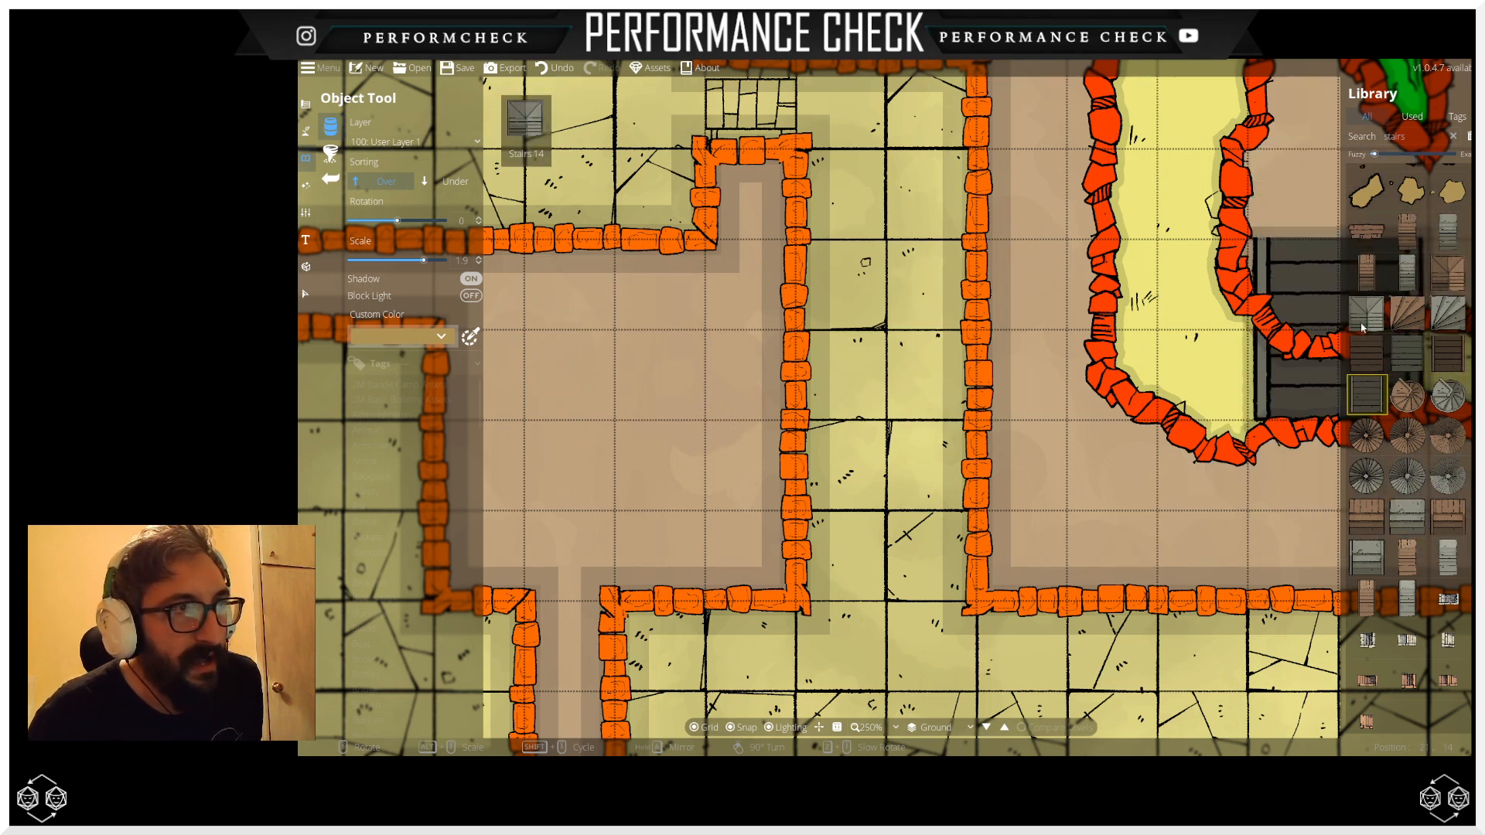
left_click(1404, 362)
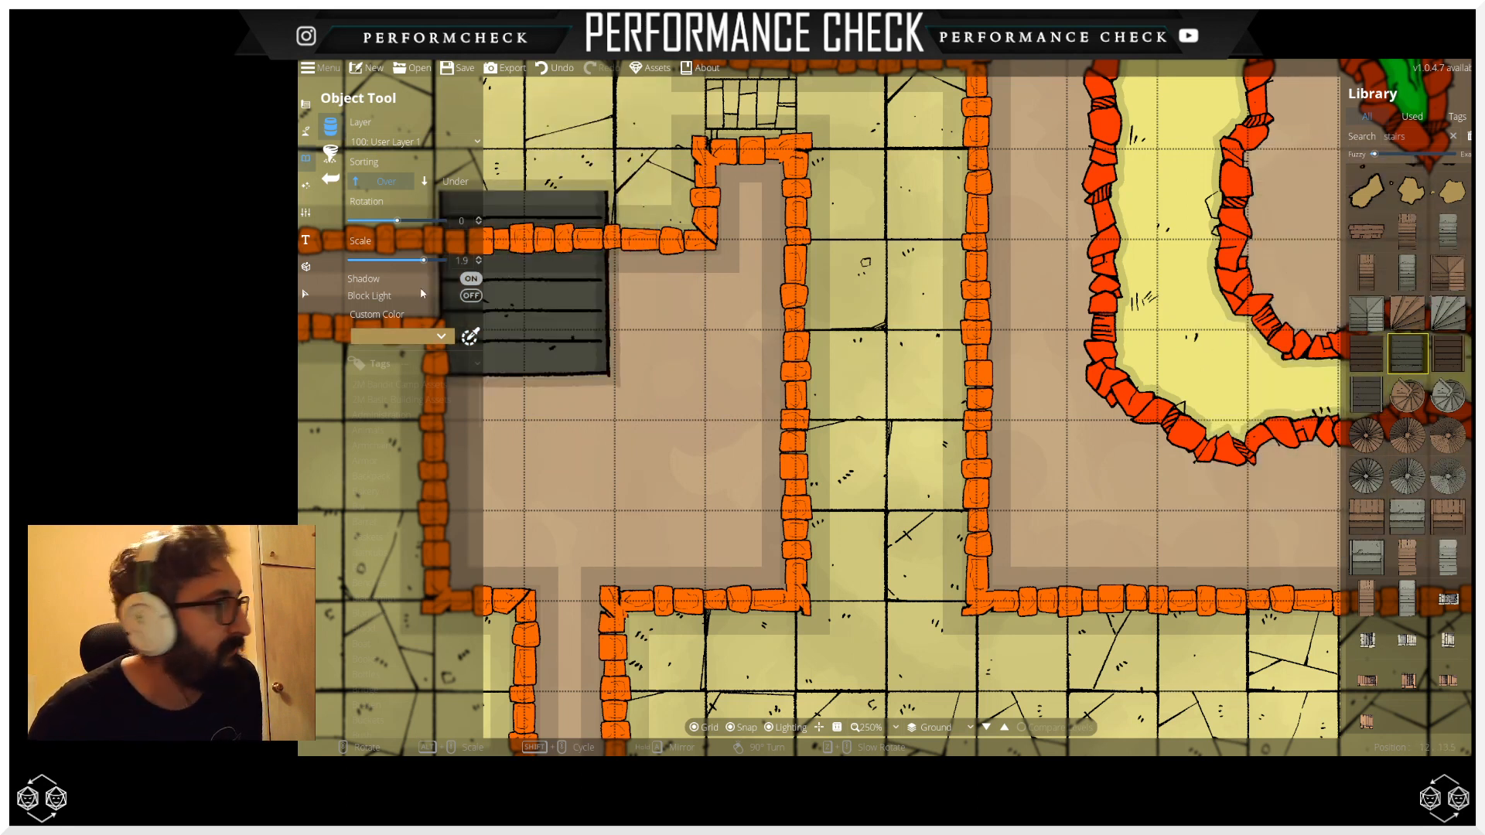
Step: Add a saturated orange swatch to the custom colour palette and use it as the object colour
left_click(375, 334)
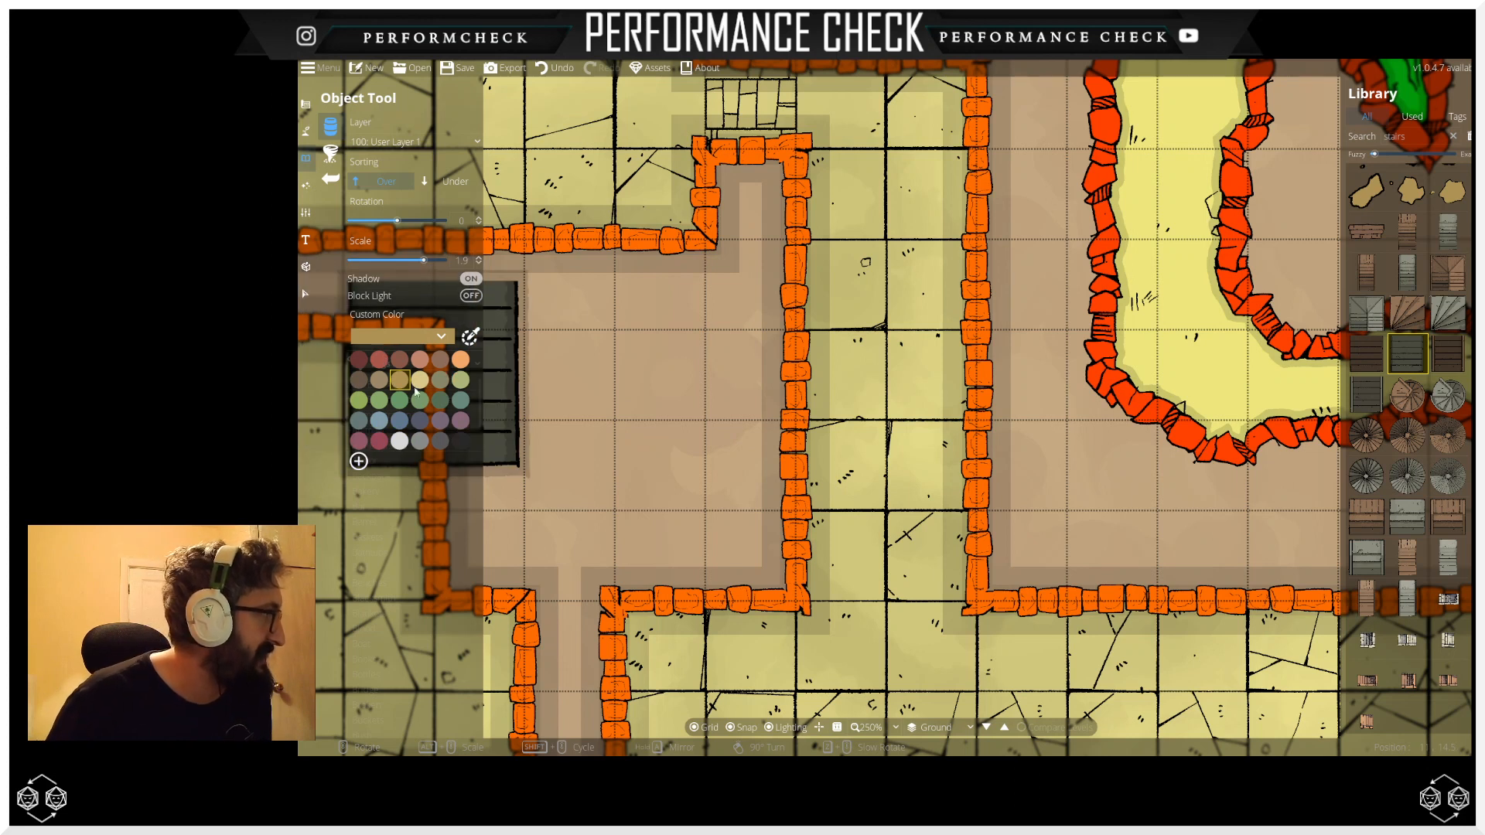
left_click(361, 464)
left_click_drag(450, 404, 498, 385)
left_click(511, 622)
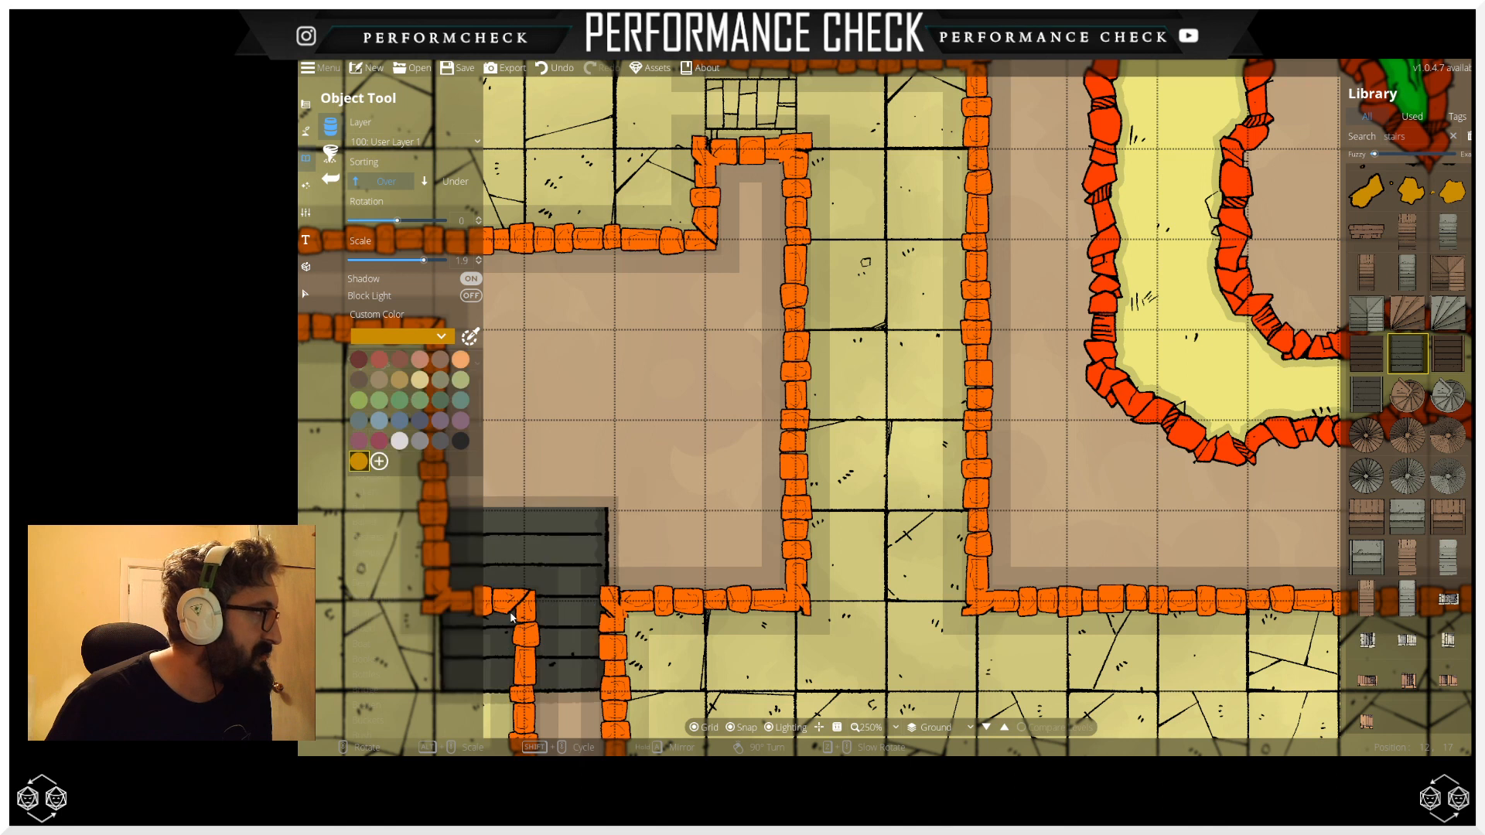
Step: Try placing the stairs without side rails across the north-south corridor, and undo the placement
left_click(897, 317)
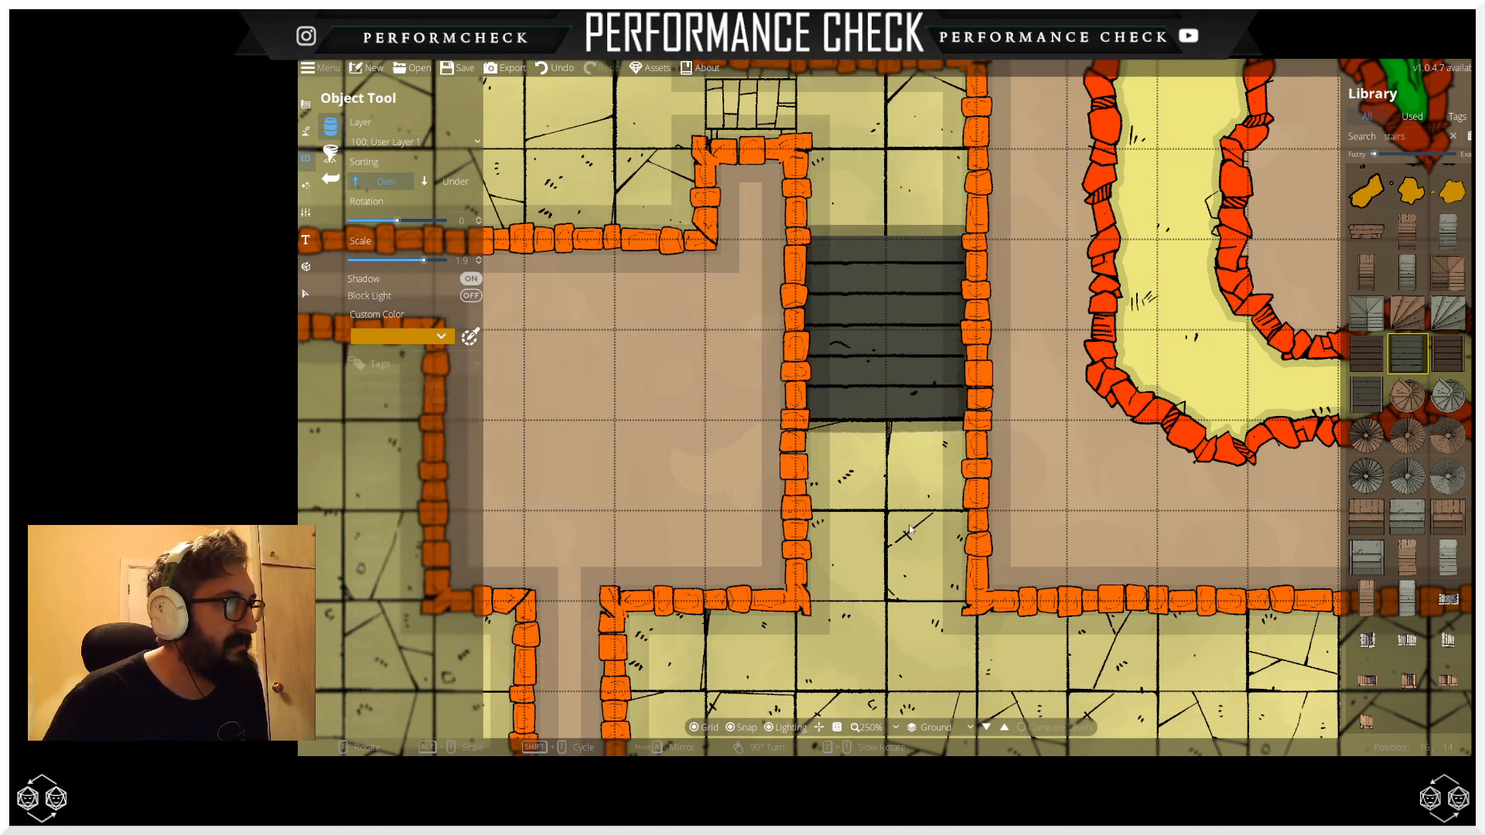
left_click(554, 68)
Step: Browse the stair objects in the library and reselect the dark straight stairs with side rails
mouse_move(1408, 516)
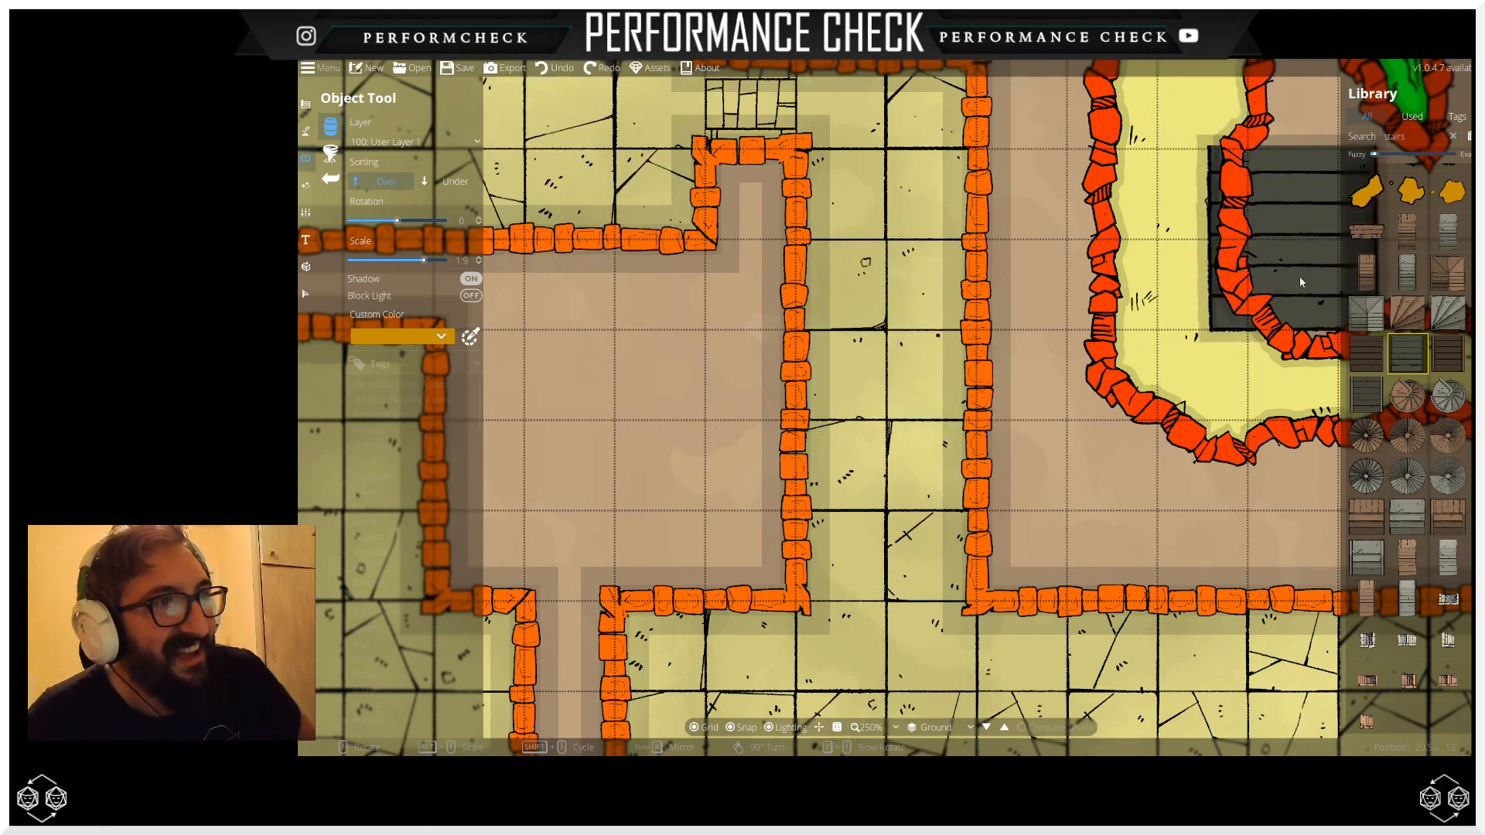
scroll(1400, 402, "up", 8)
scroll(1394, 401, "down", 8)
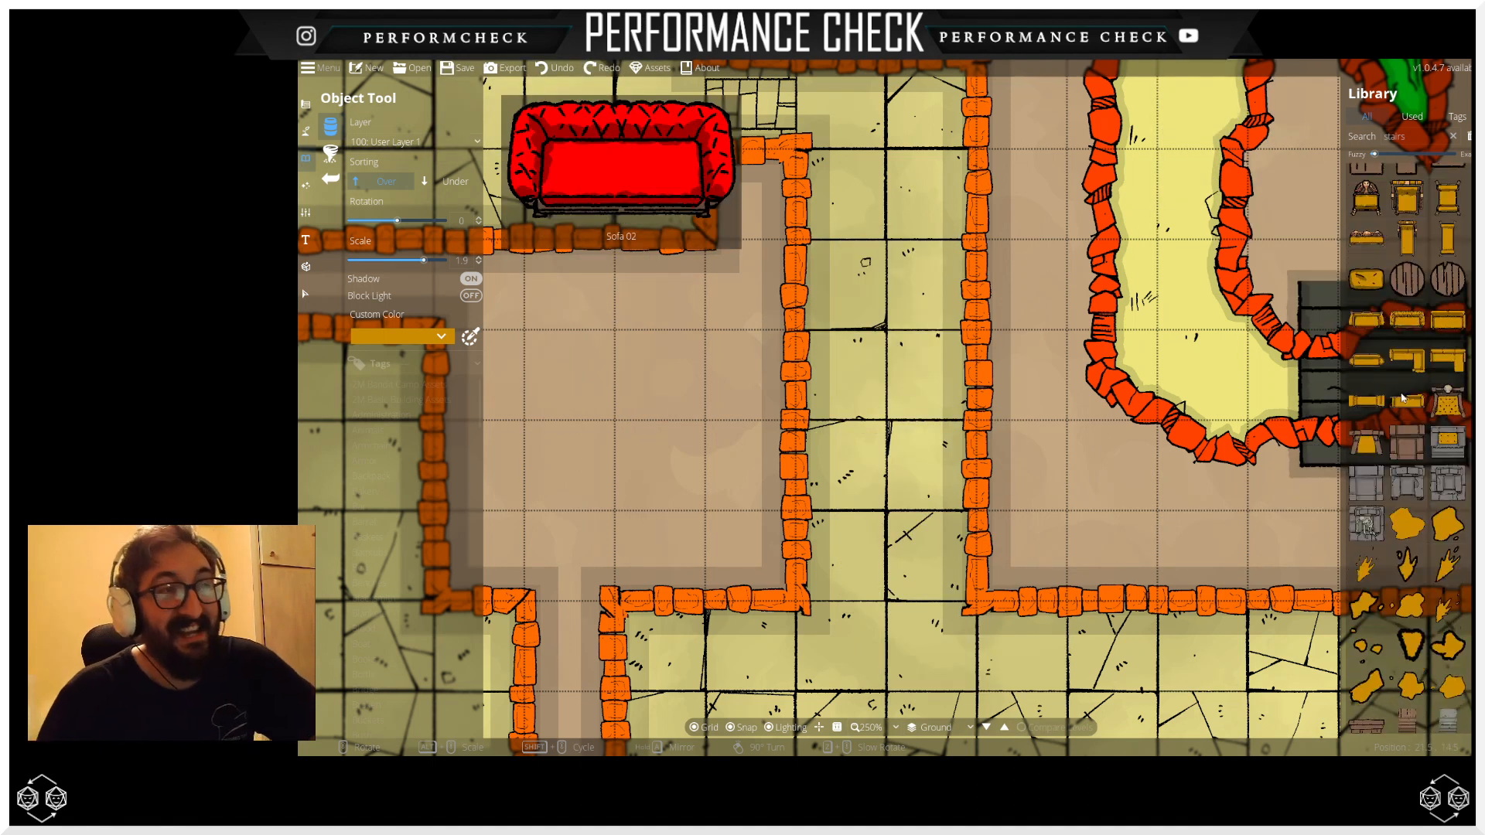
scroll(1401, 390, "down", 2)
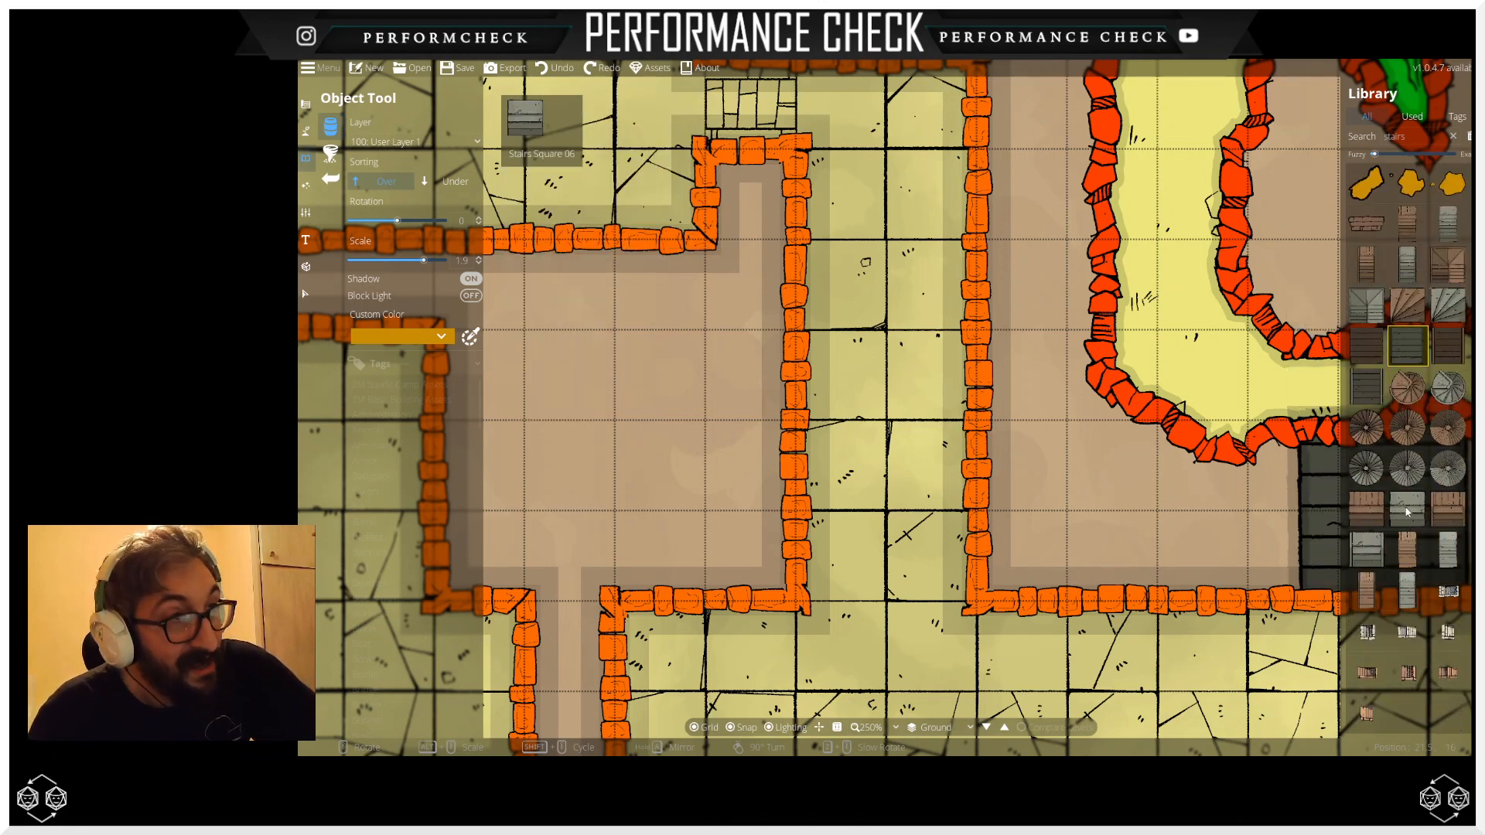
scroll(1385, 433, "up", 4)
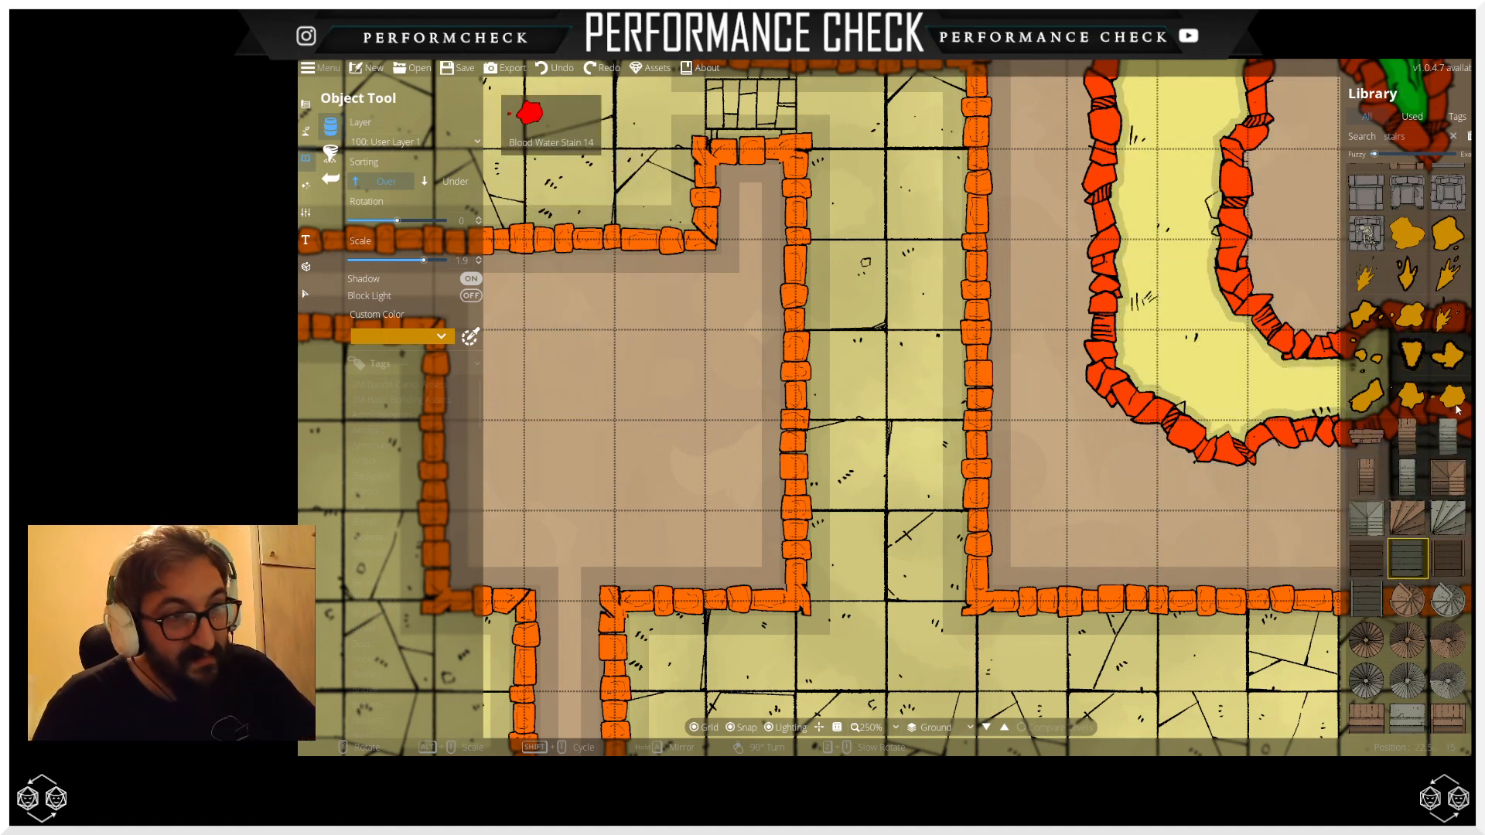
scroll(1422, 512, "down", 3)
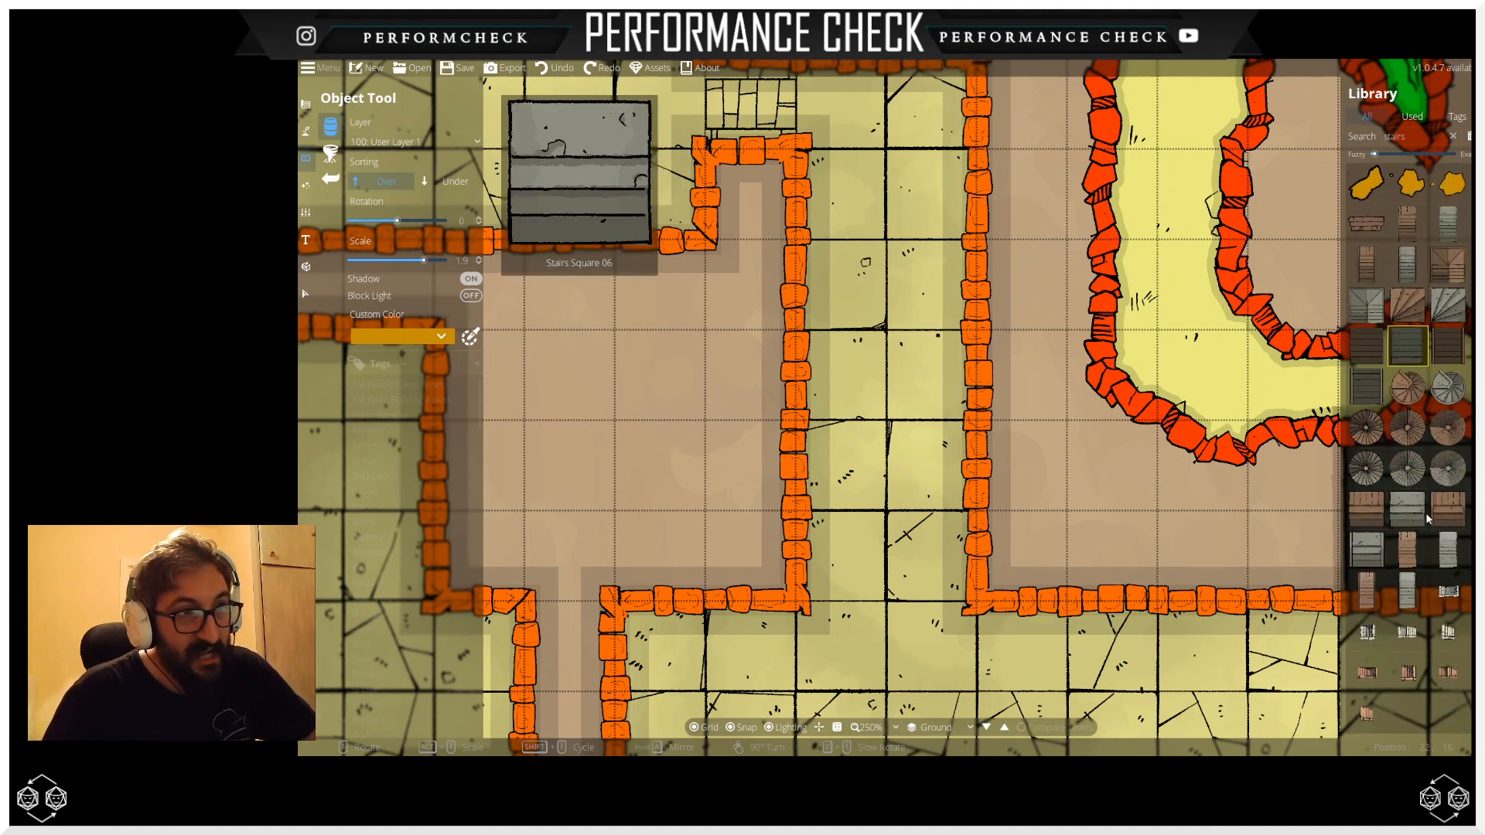
scroll(1412, 530, "up", 1)
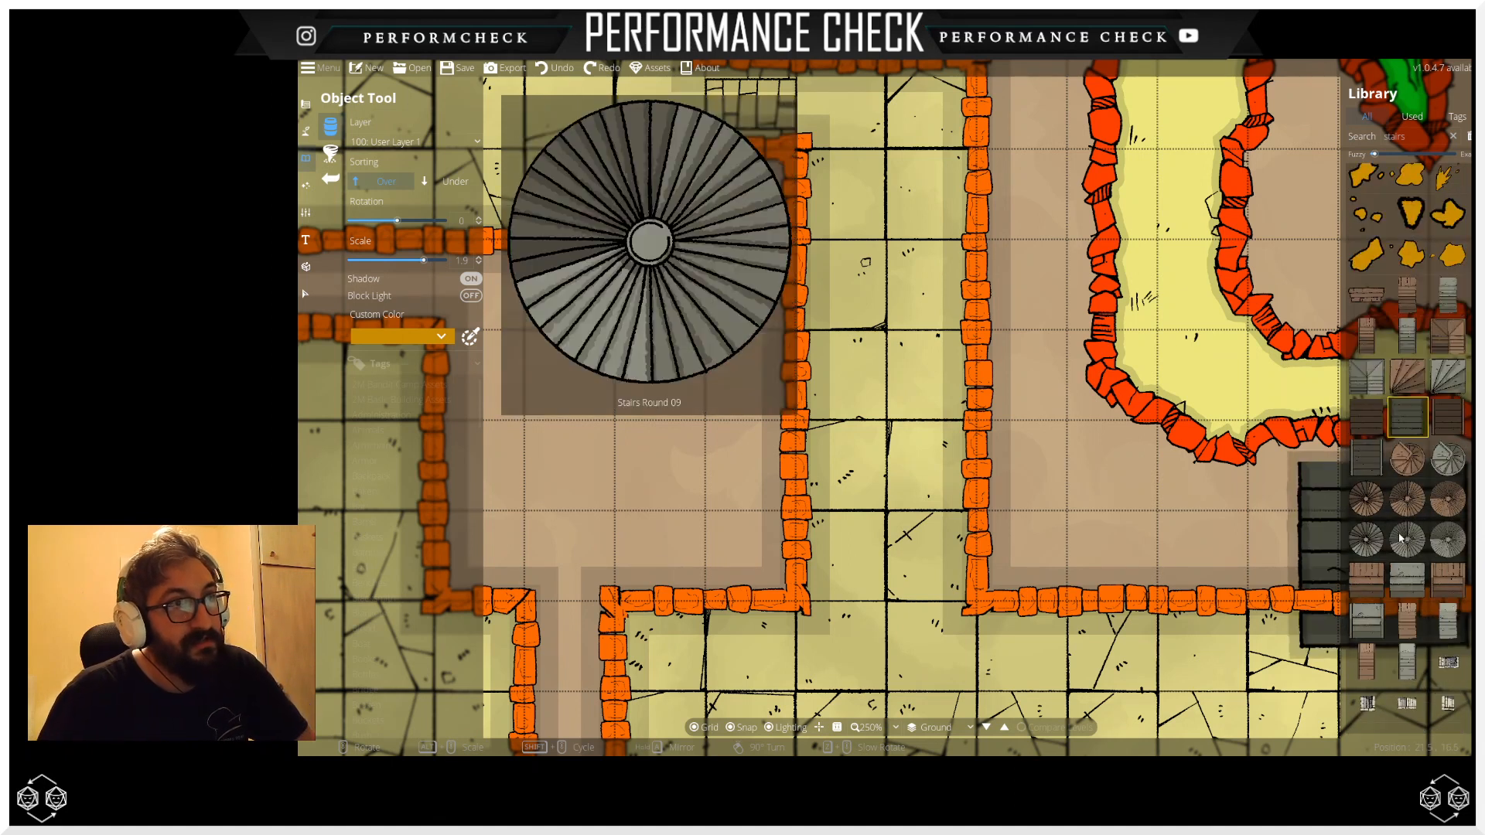
scroll(1390, 523, "up", 1)
left_click_drag(981, 313, 983, 386)
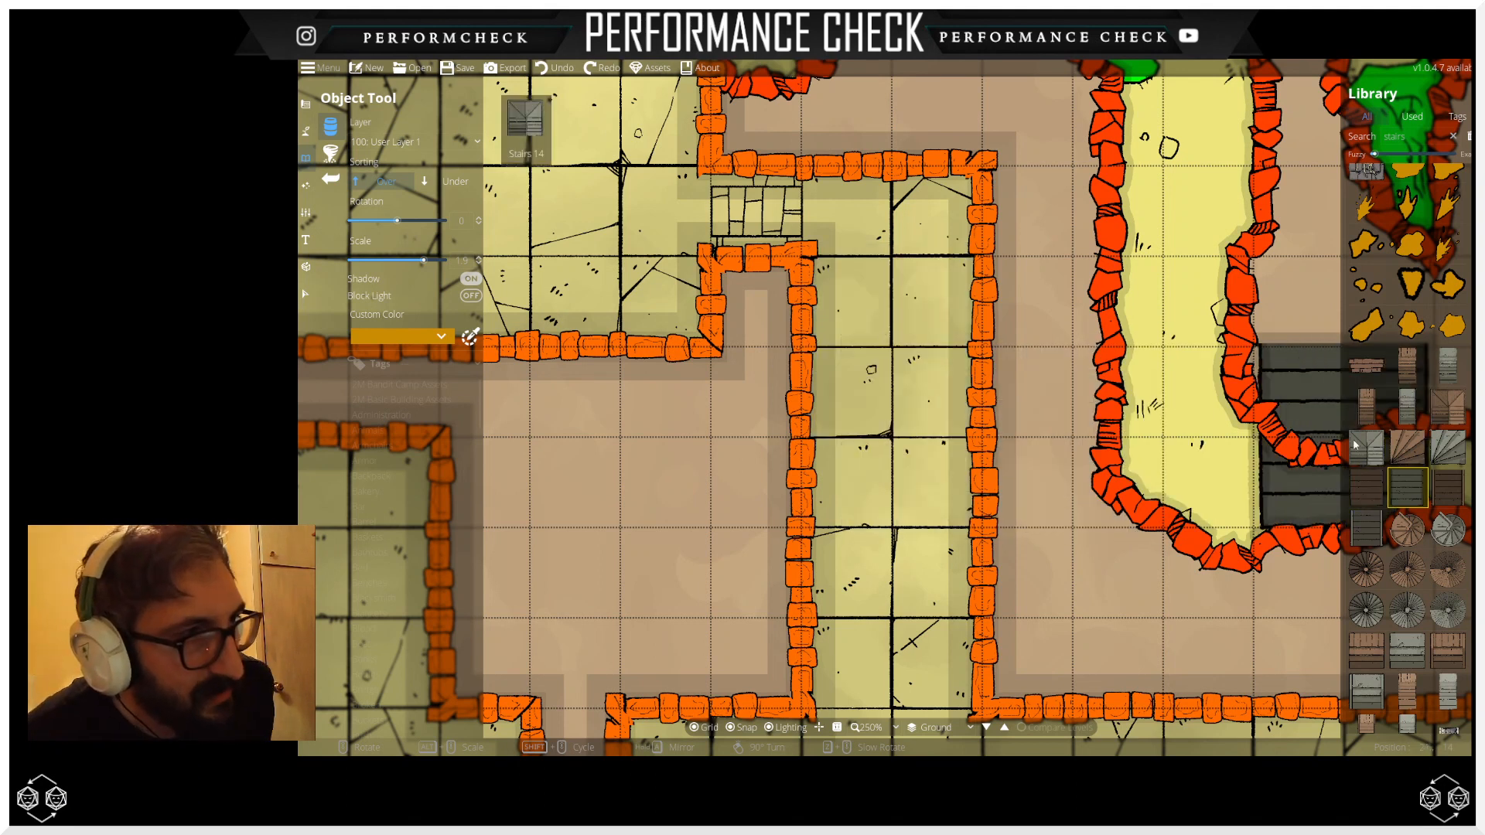
left_click(1363, 533)
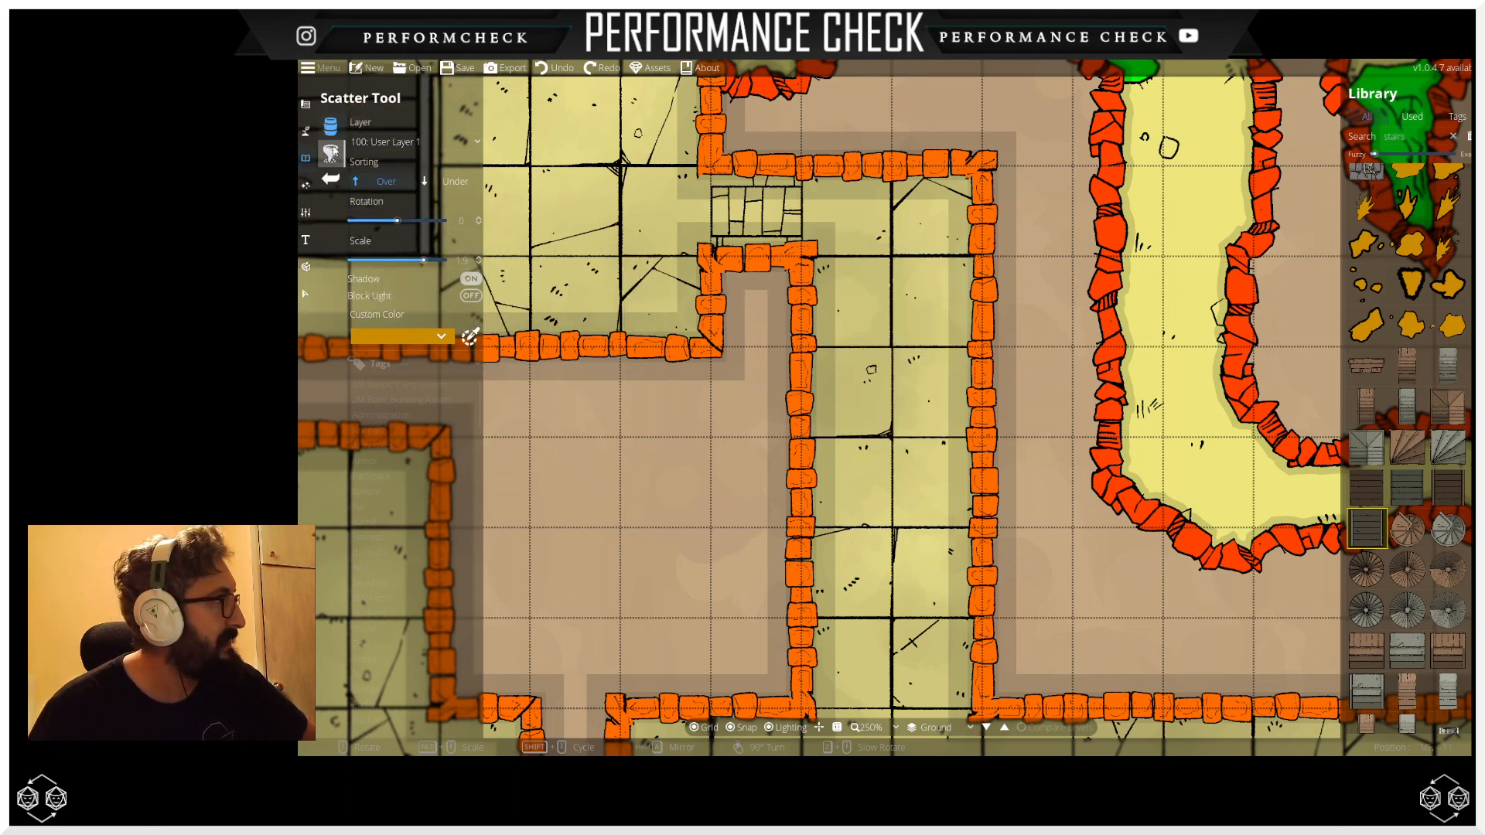
Step: Try the stairs on the -100: Below Water layer beside the corridor, and on the -400: Below Ground layer
left_click(396, 143)
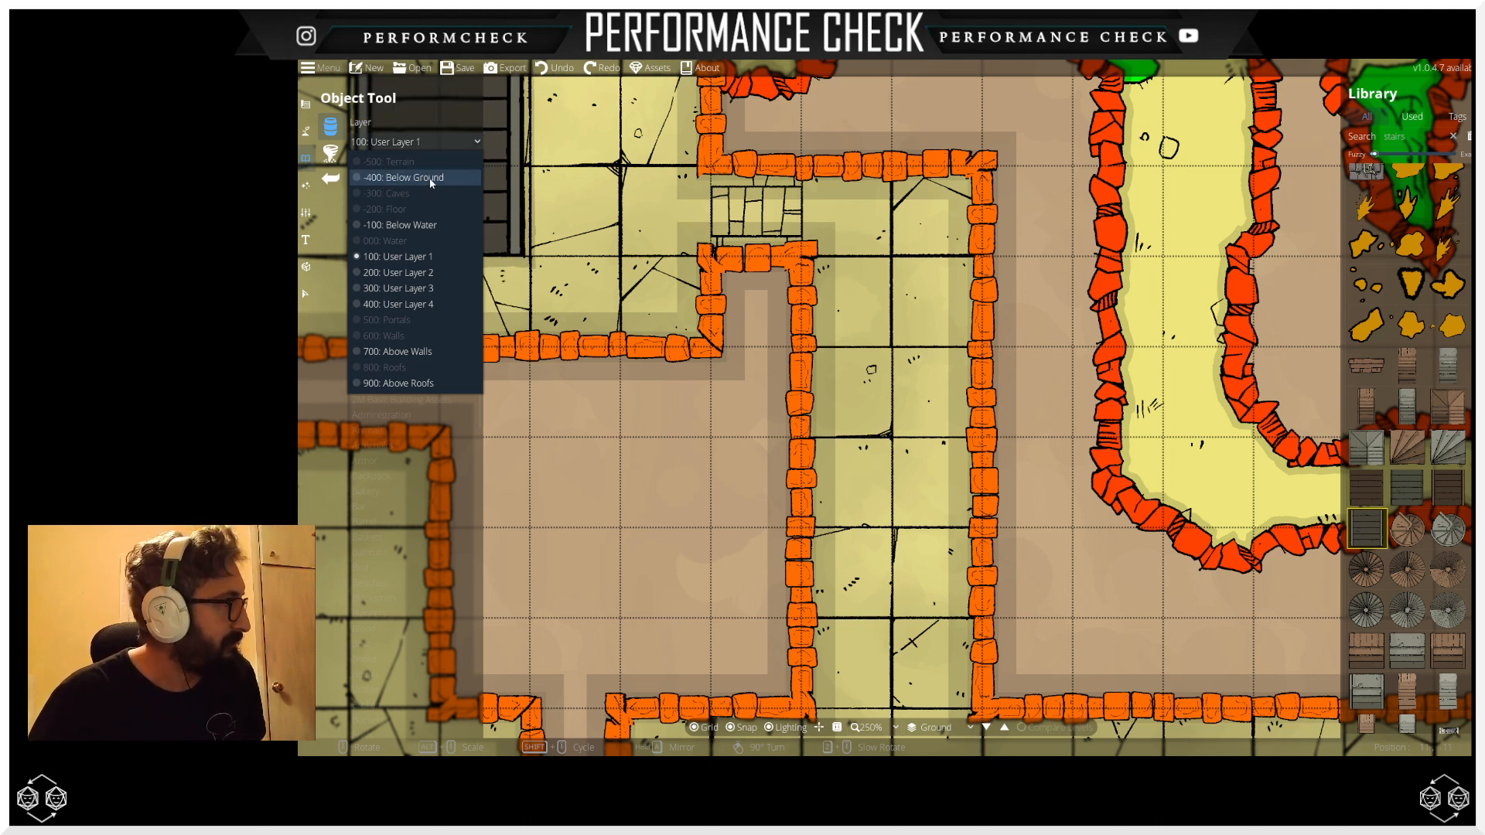
left_click(430, 225)
left_click_drag(996, 478, 926, 226)
scroll(930, 257, "down", 1)
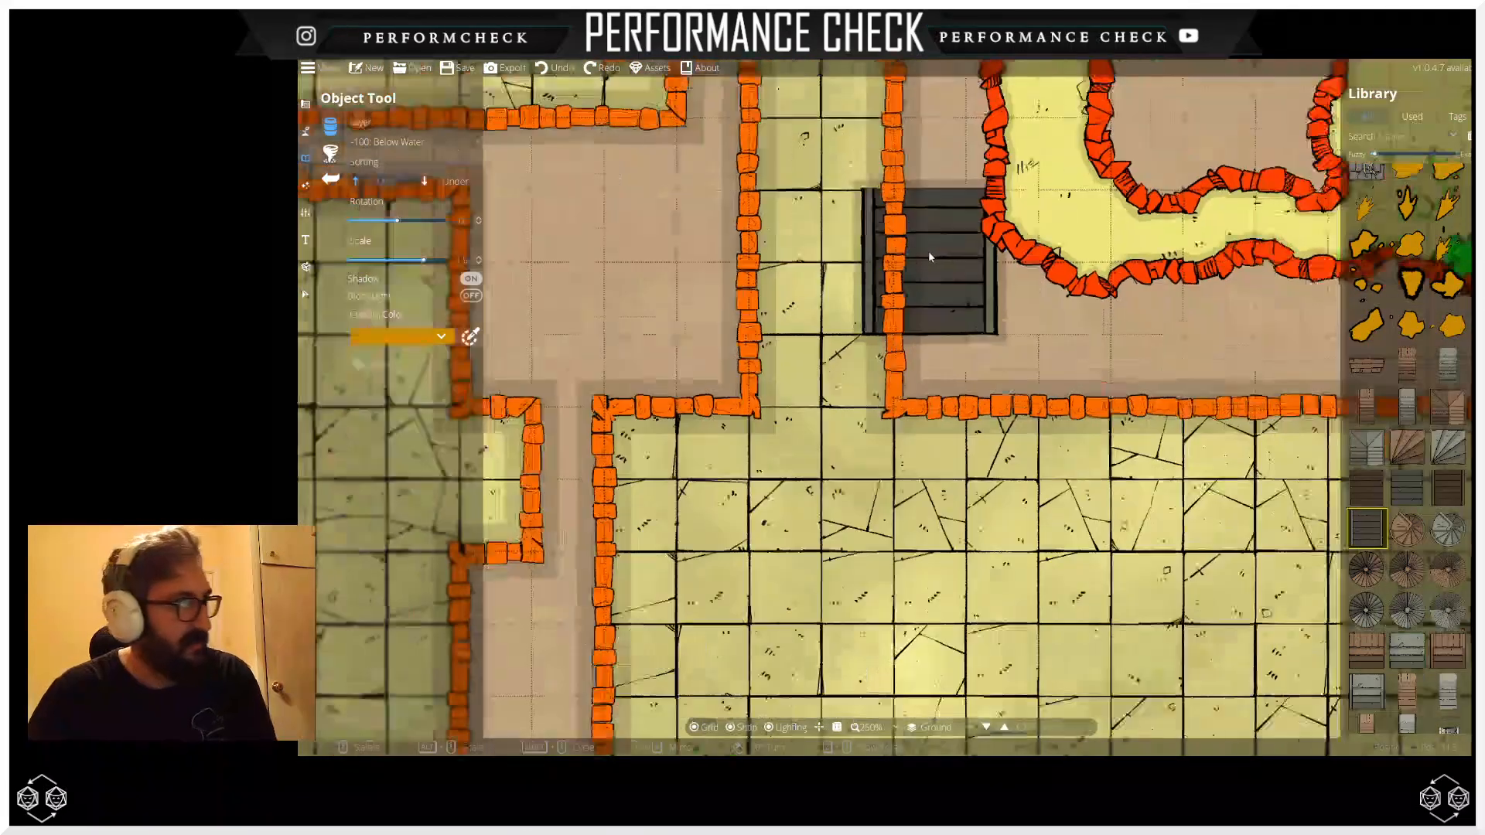
scroll(928, 250, "down", 3)
left_click_drag(948, 375, 910, 371)
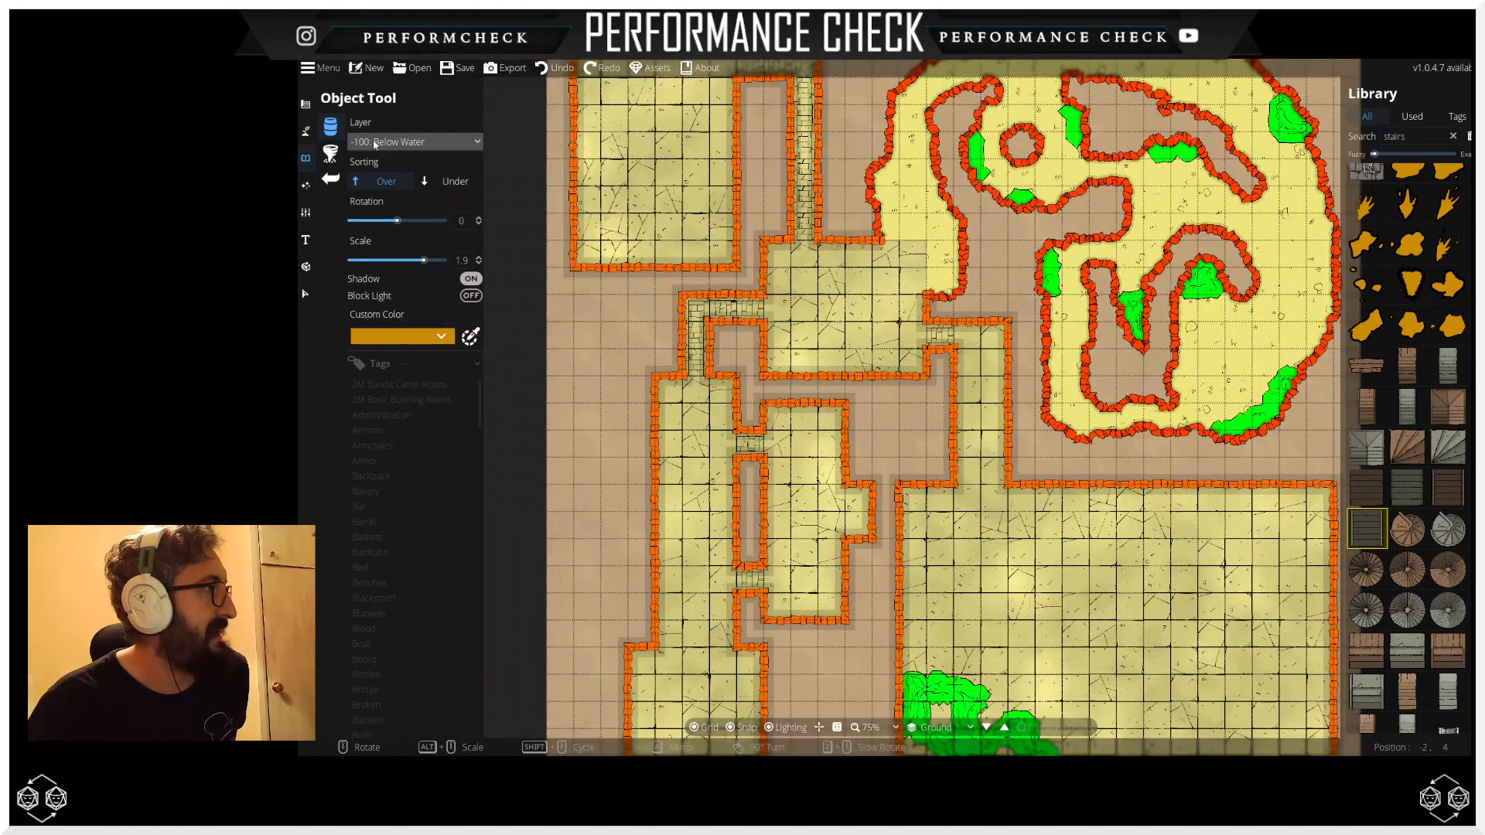
left_click(376, 142)
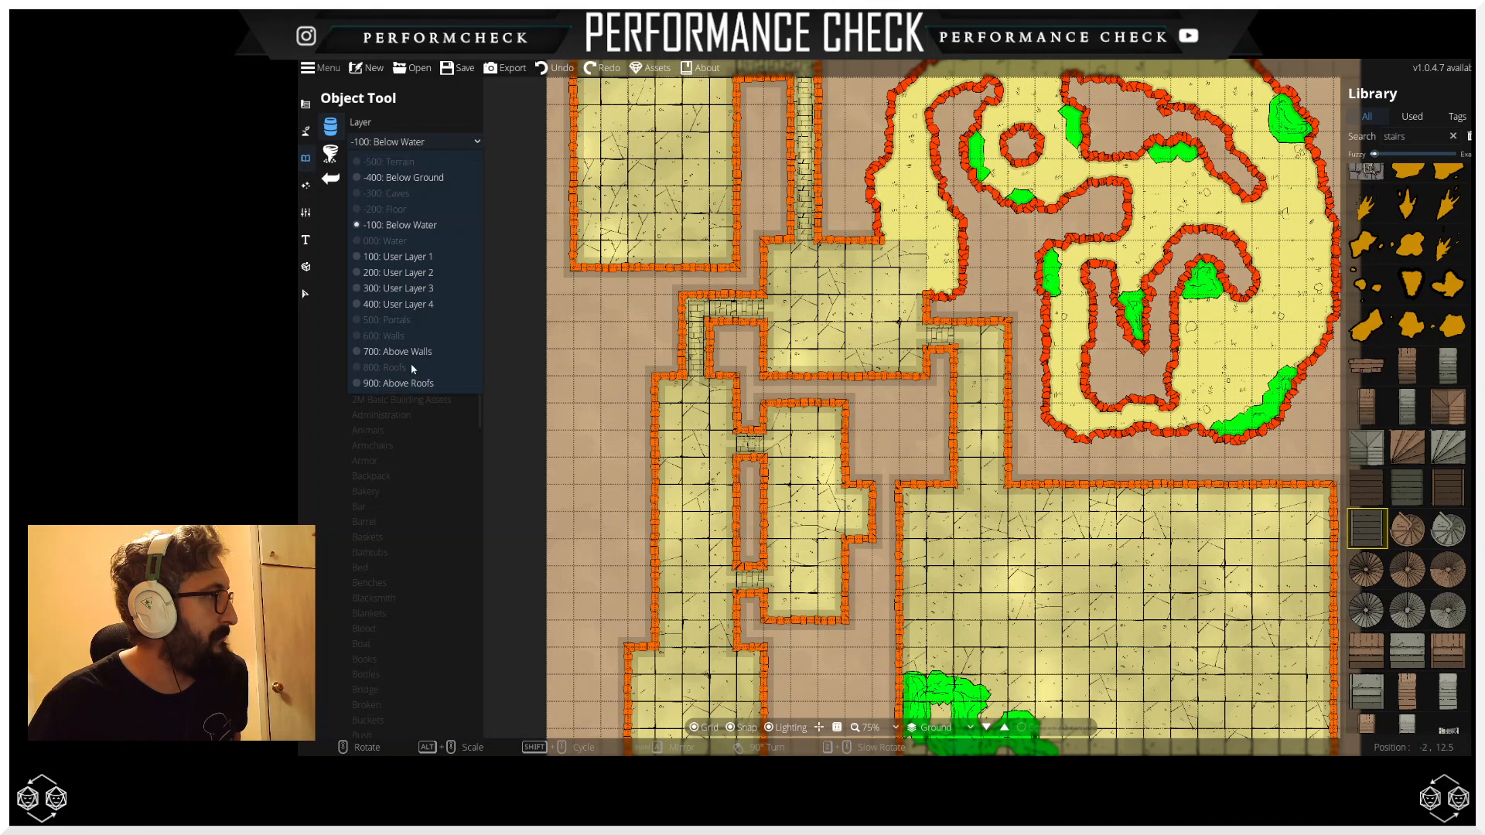
left_click(398, 177)
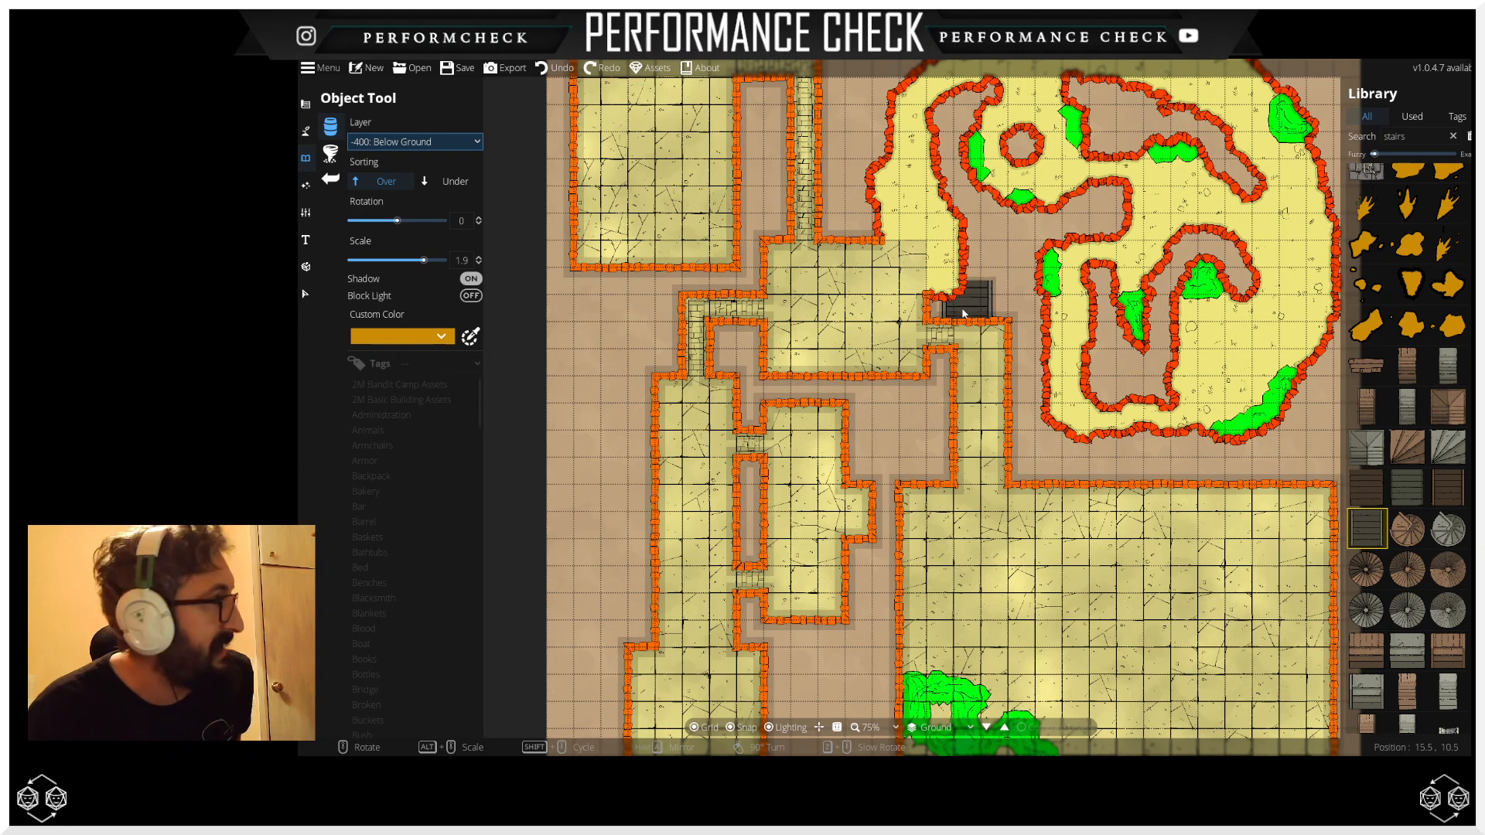
Step: Try the dark stairs on the 700: Above Walls layer near the central room
left_click(462, 142)
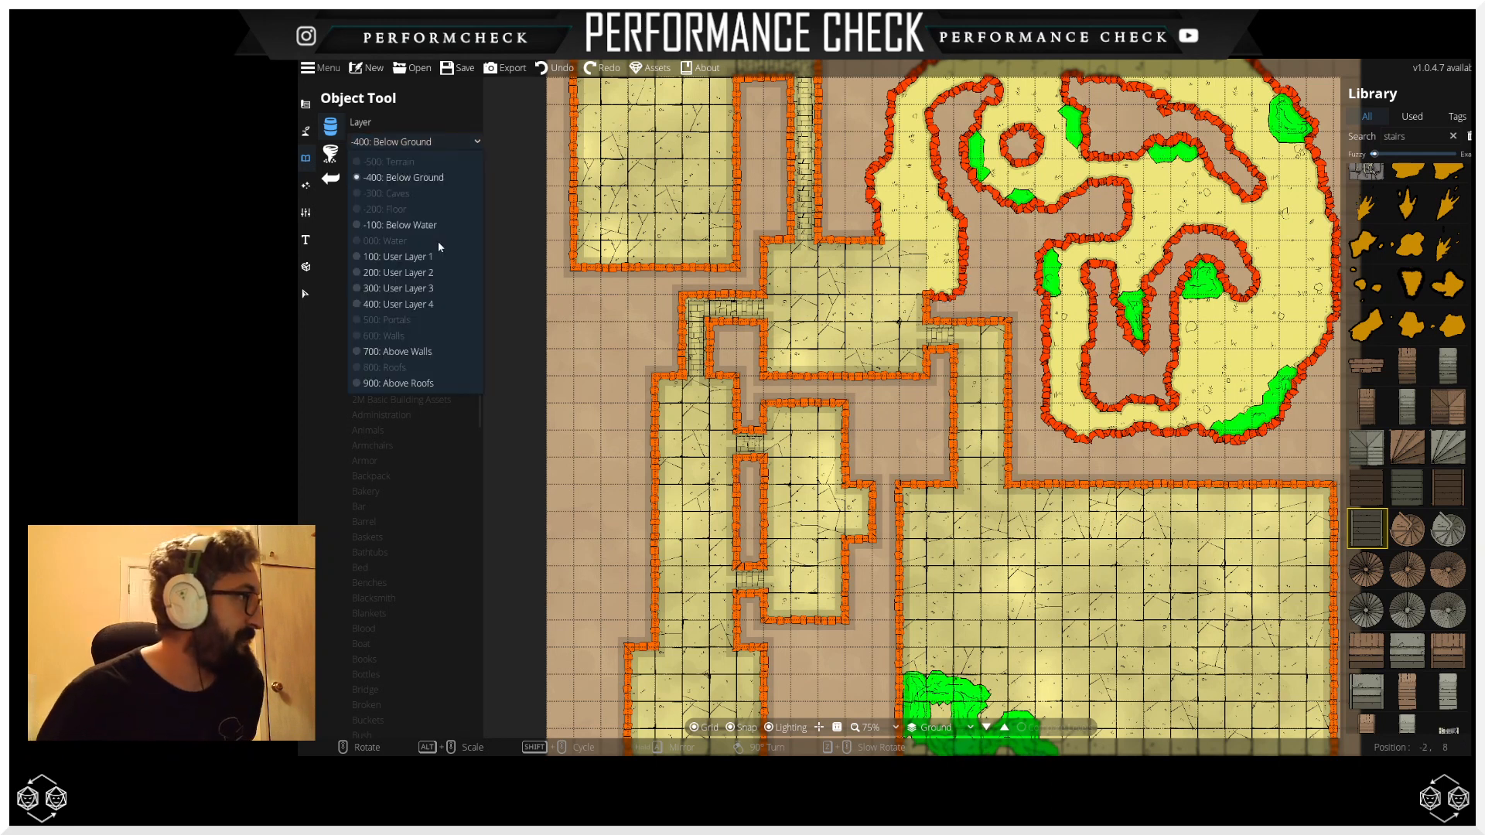
left_click(437, 351)
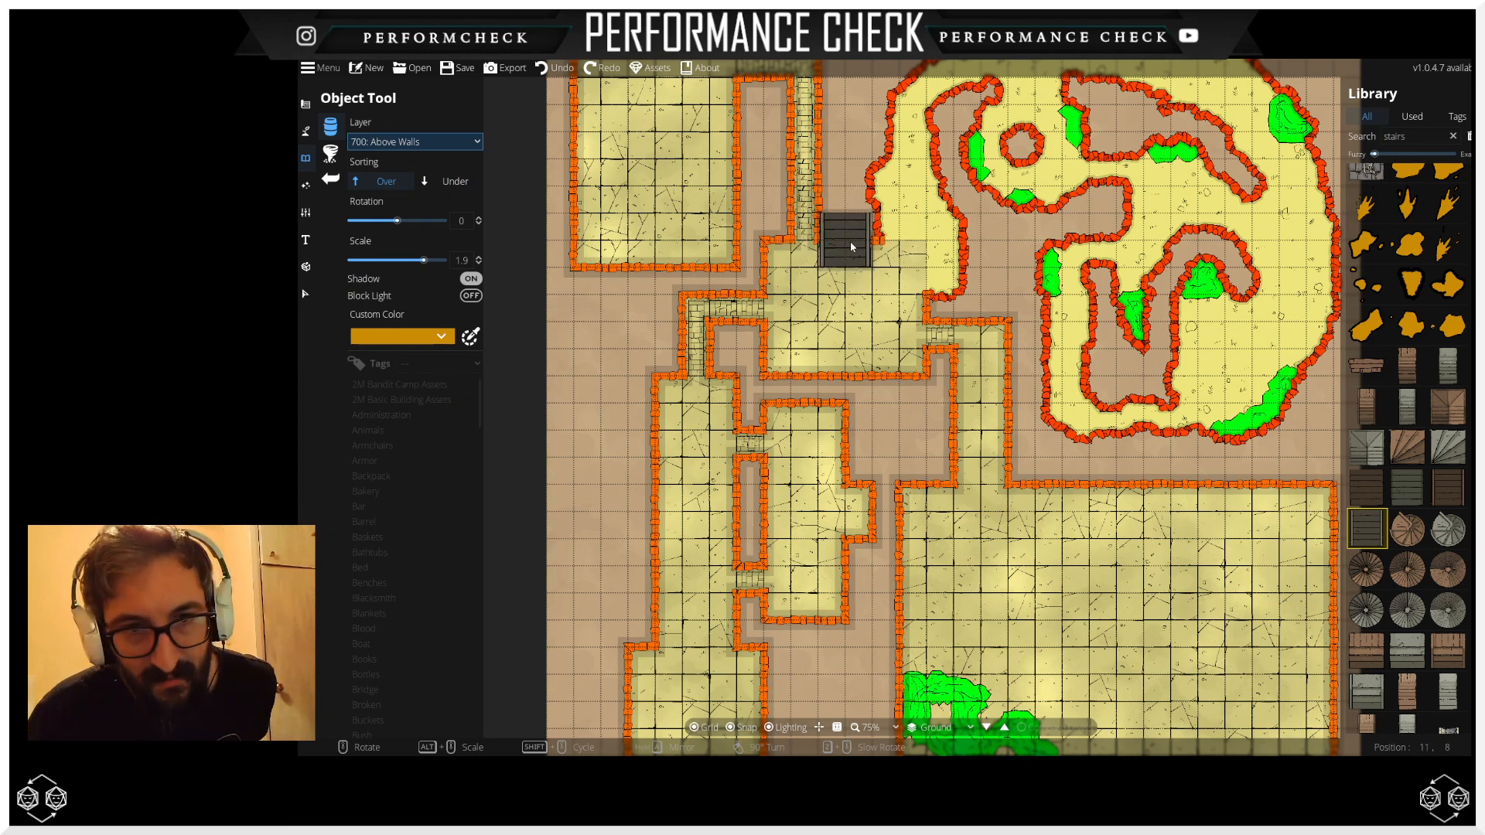
left_click_drag(853, 248, 715, 200)
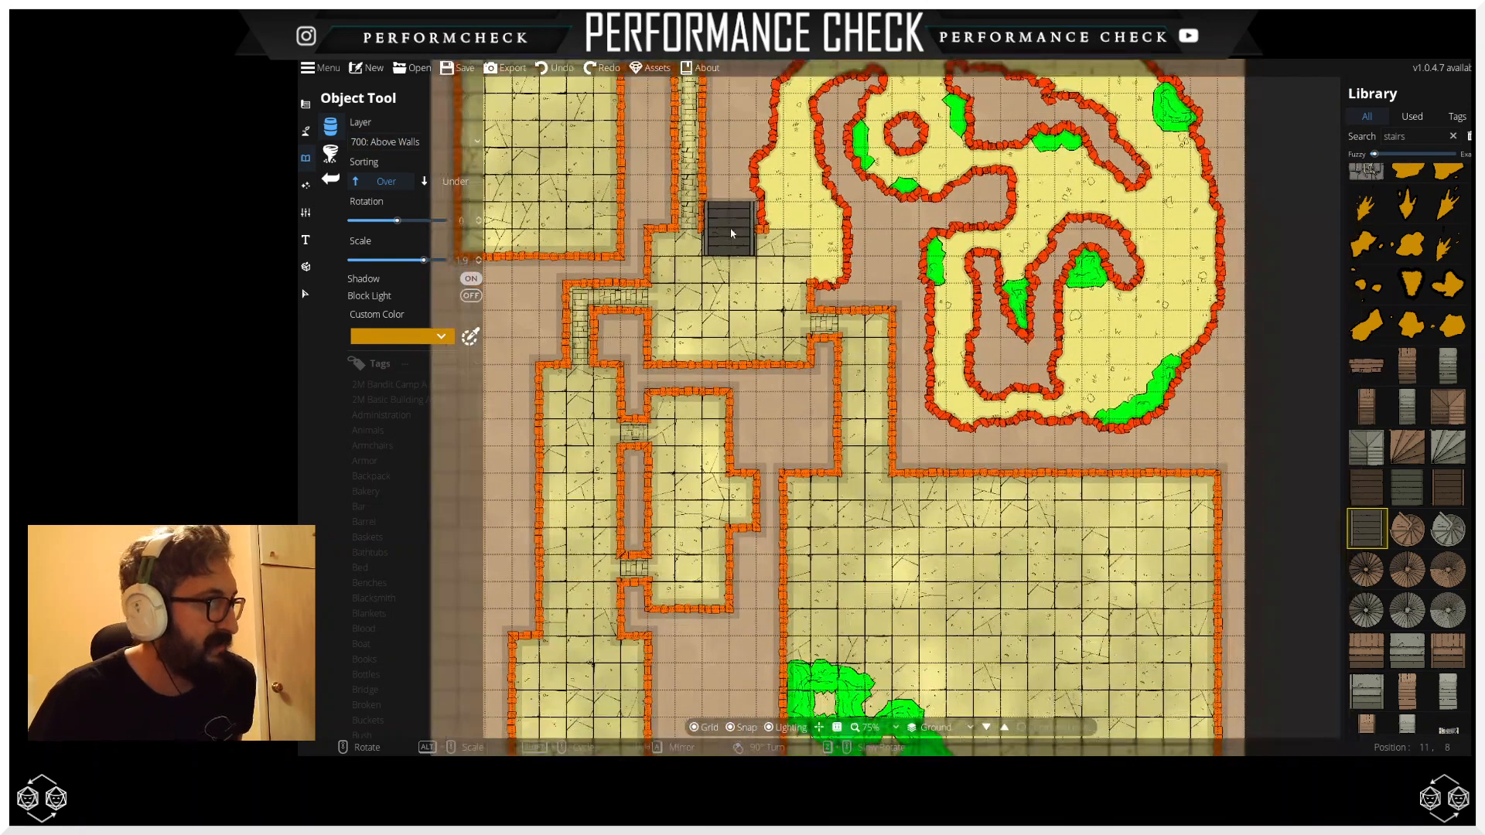
Step: Place two dark stair pieces end to end on the 100: User Layer 1 layer in the north-south corridor leading to the large room
left_click(403, 142)
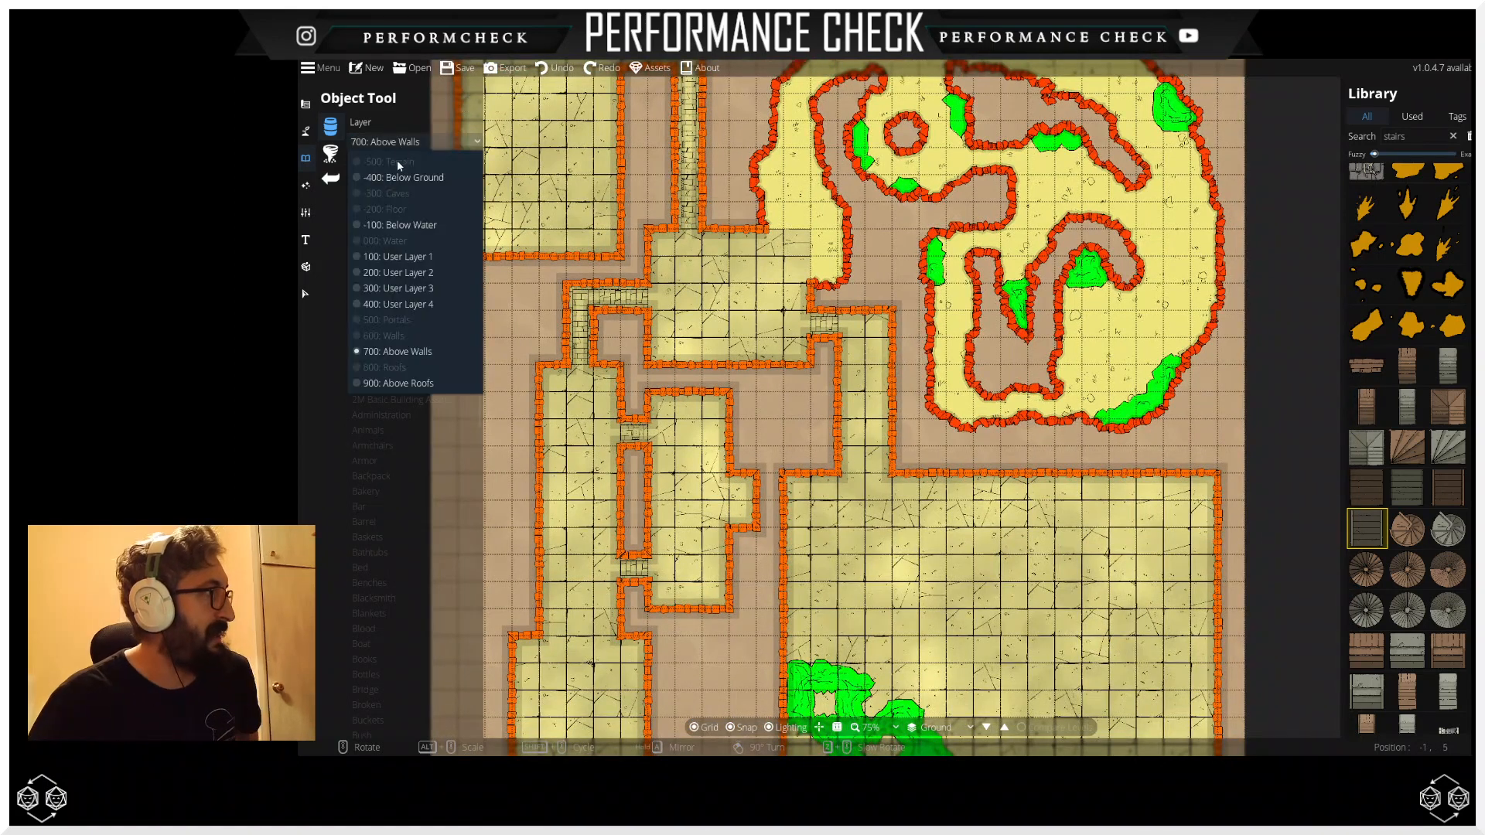
left_click(414, 264)
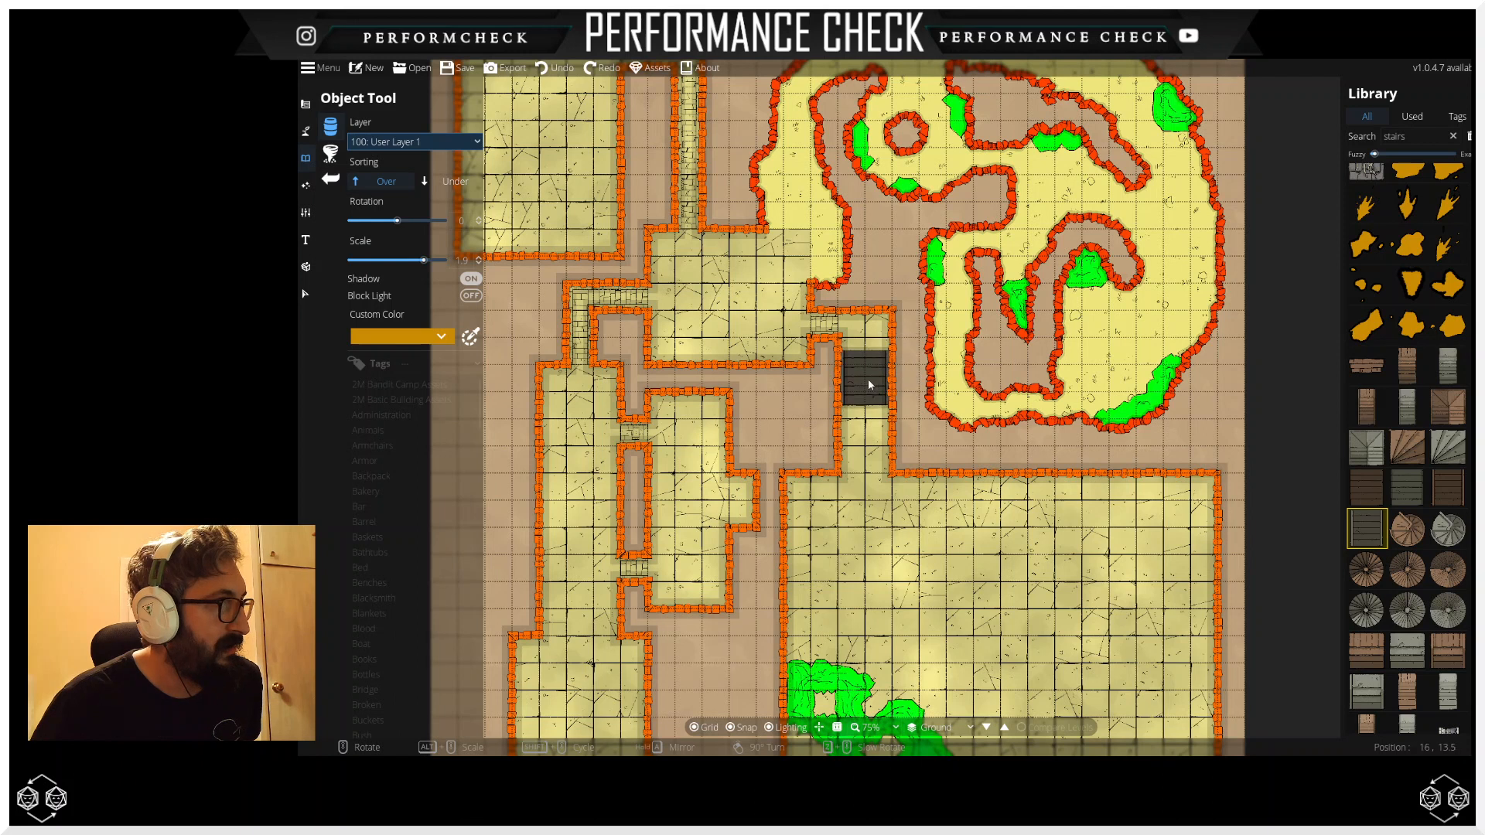
left_click_drag(863, 370, 851, 326)
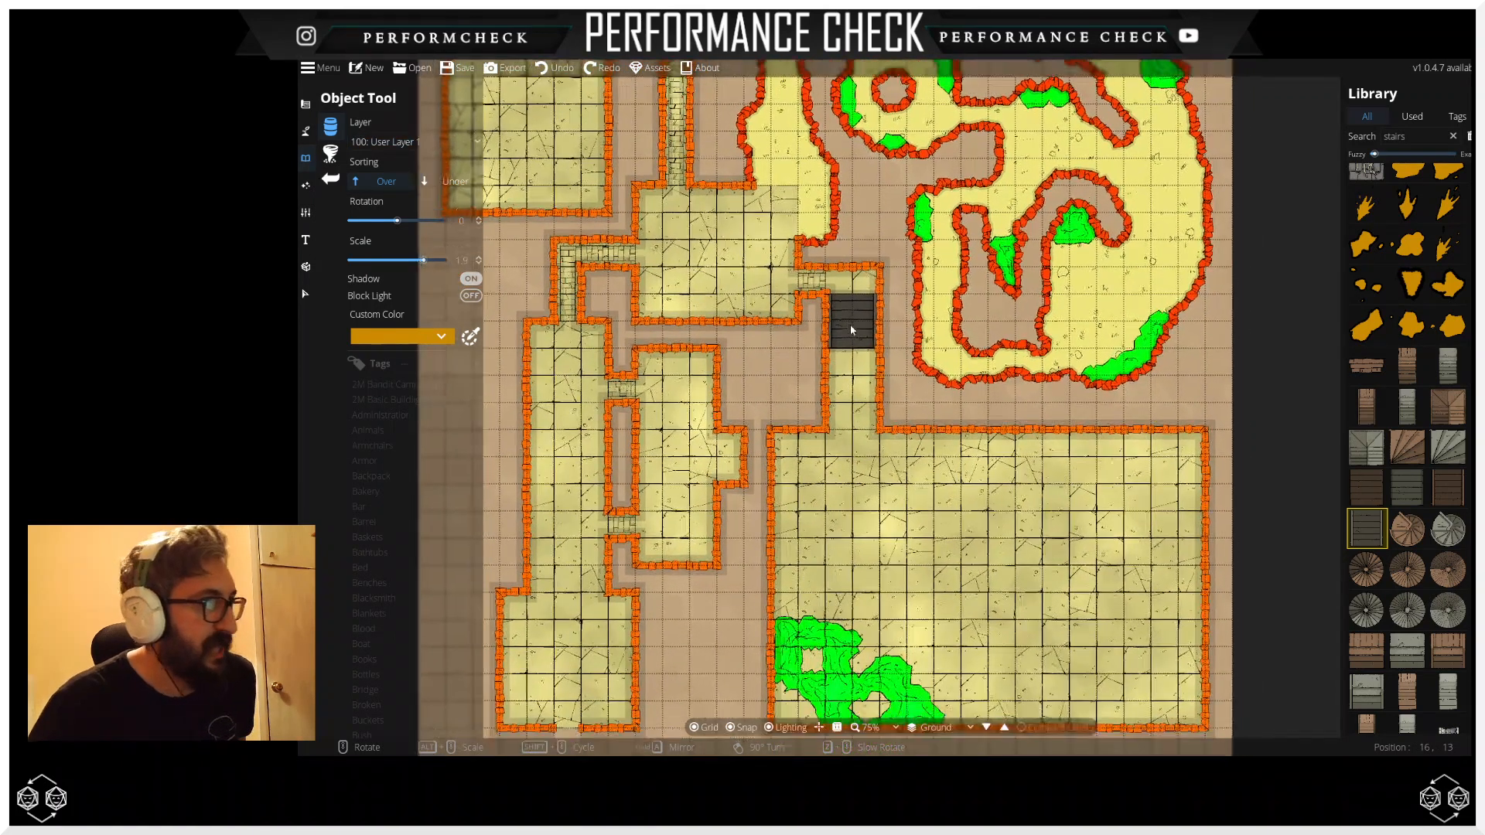
left_click(849, 354)
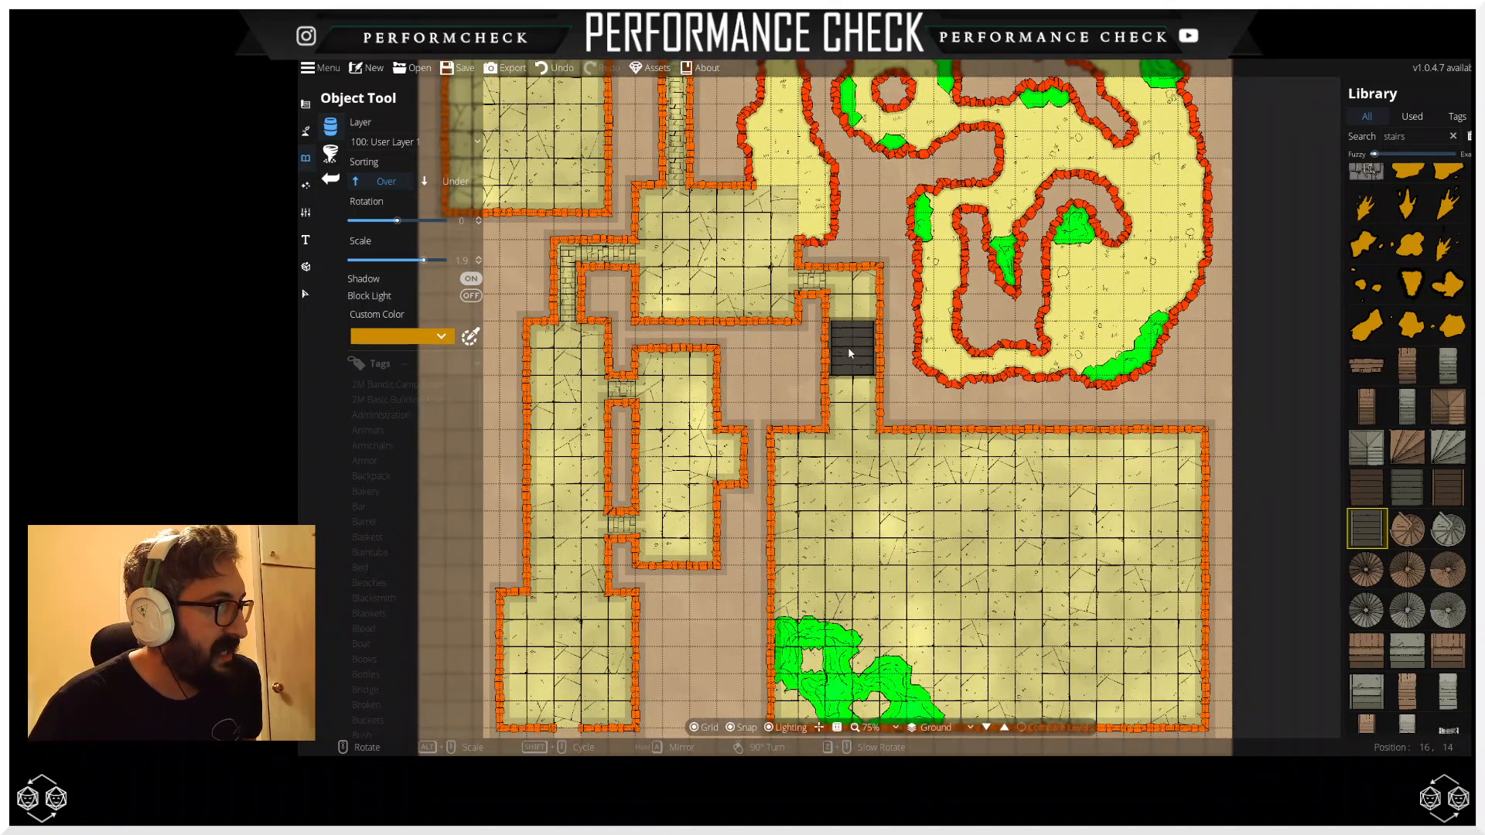
left_click(858, 408)
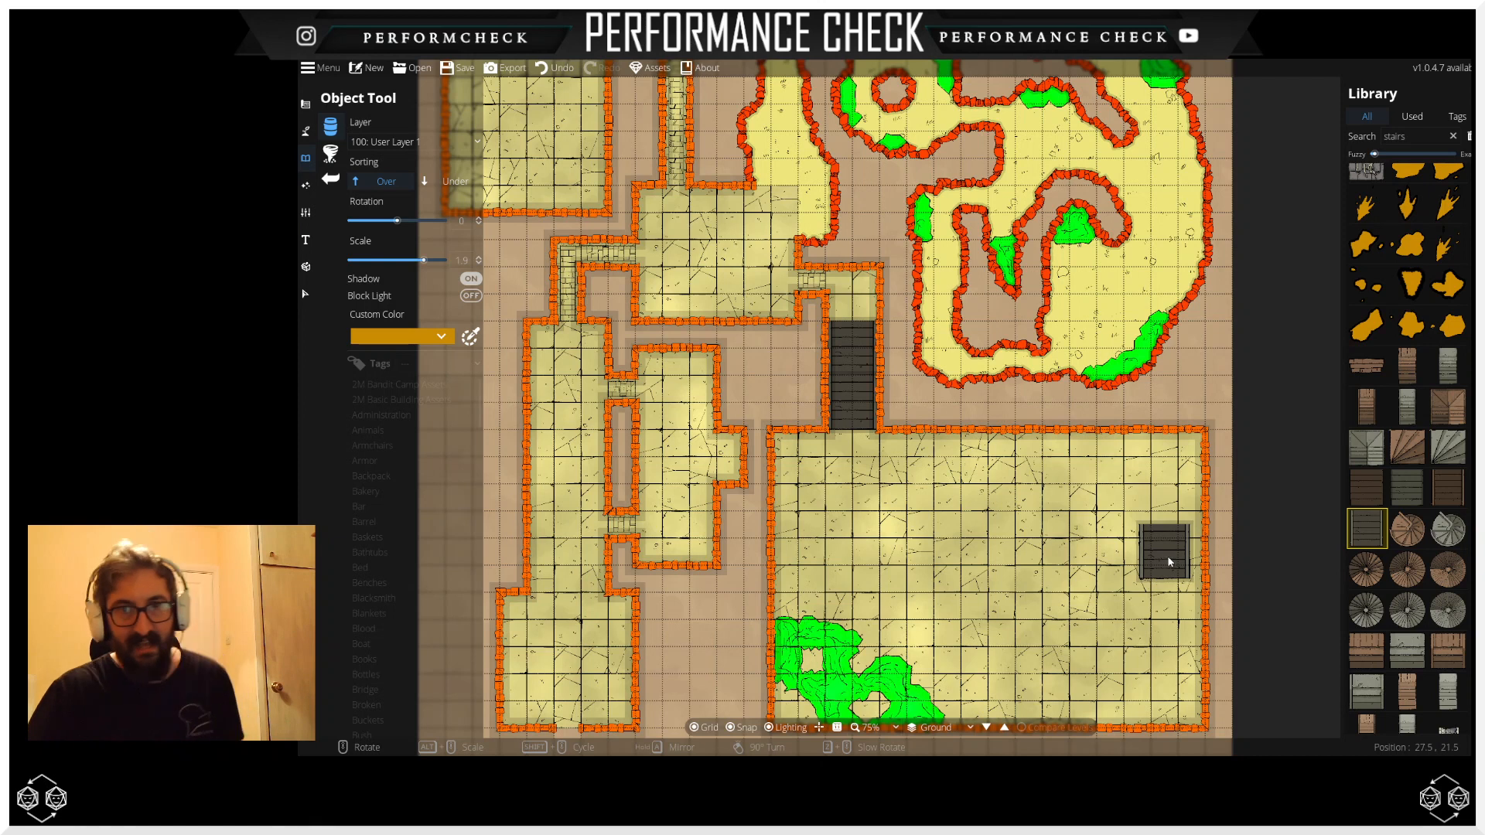
Step: Set both the deep and shallow colours of the Water Brush to black
left_click_drag(1170, 576, 1126, 400)
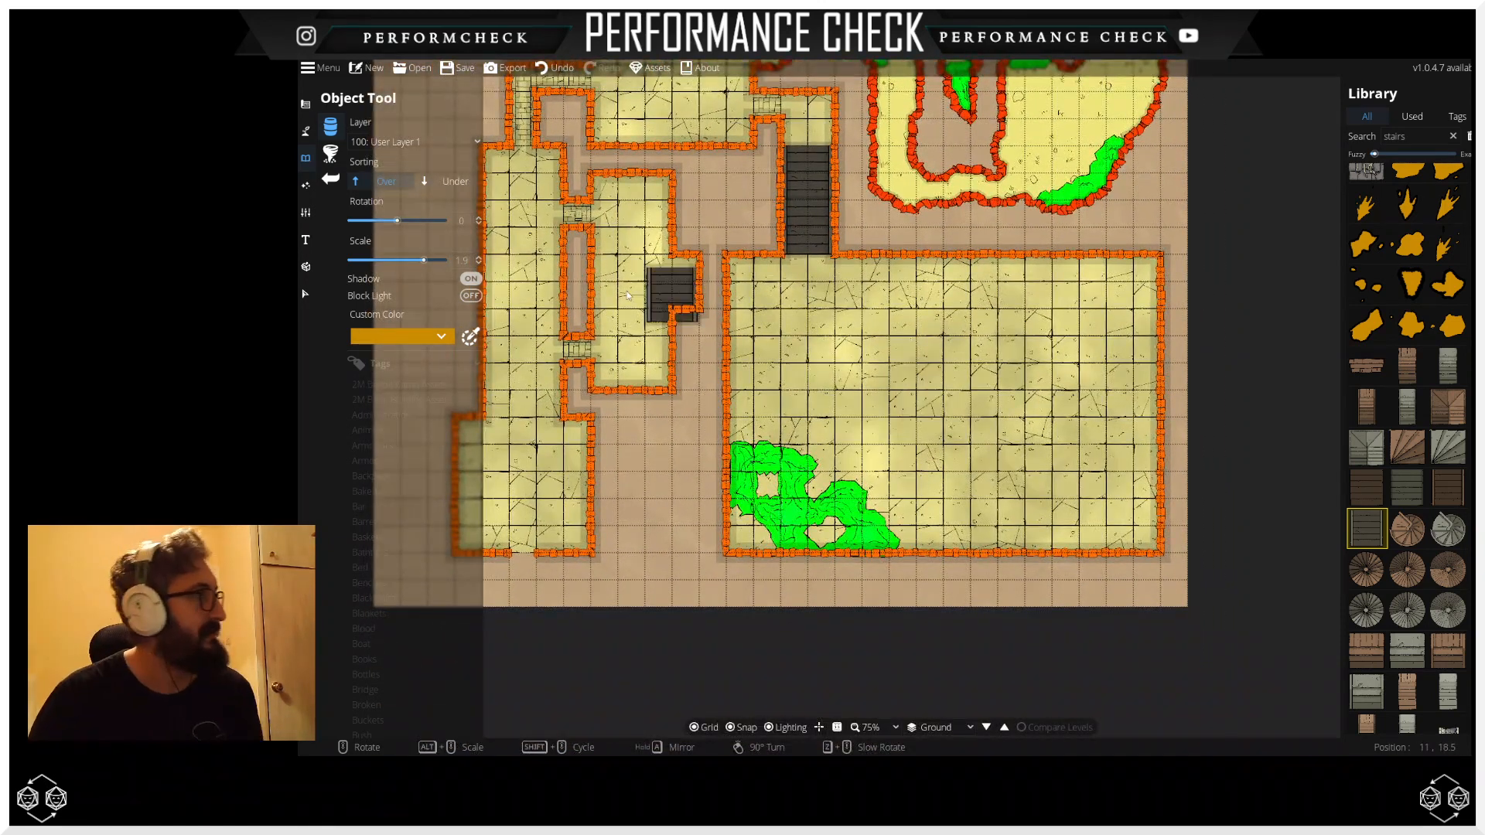
left_click(302, 133)
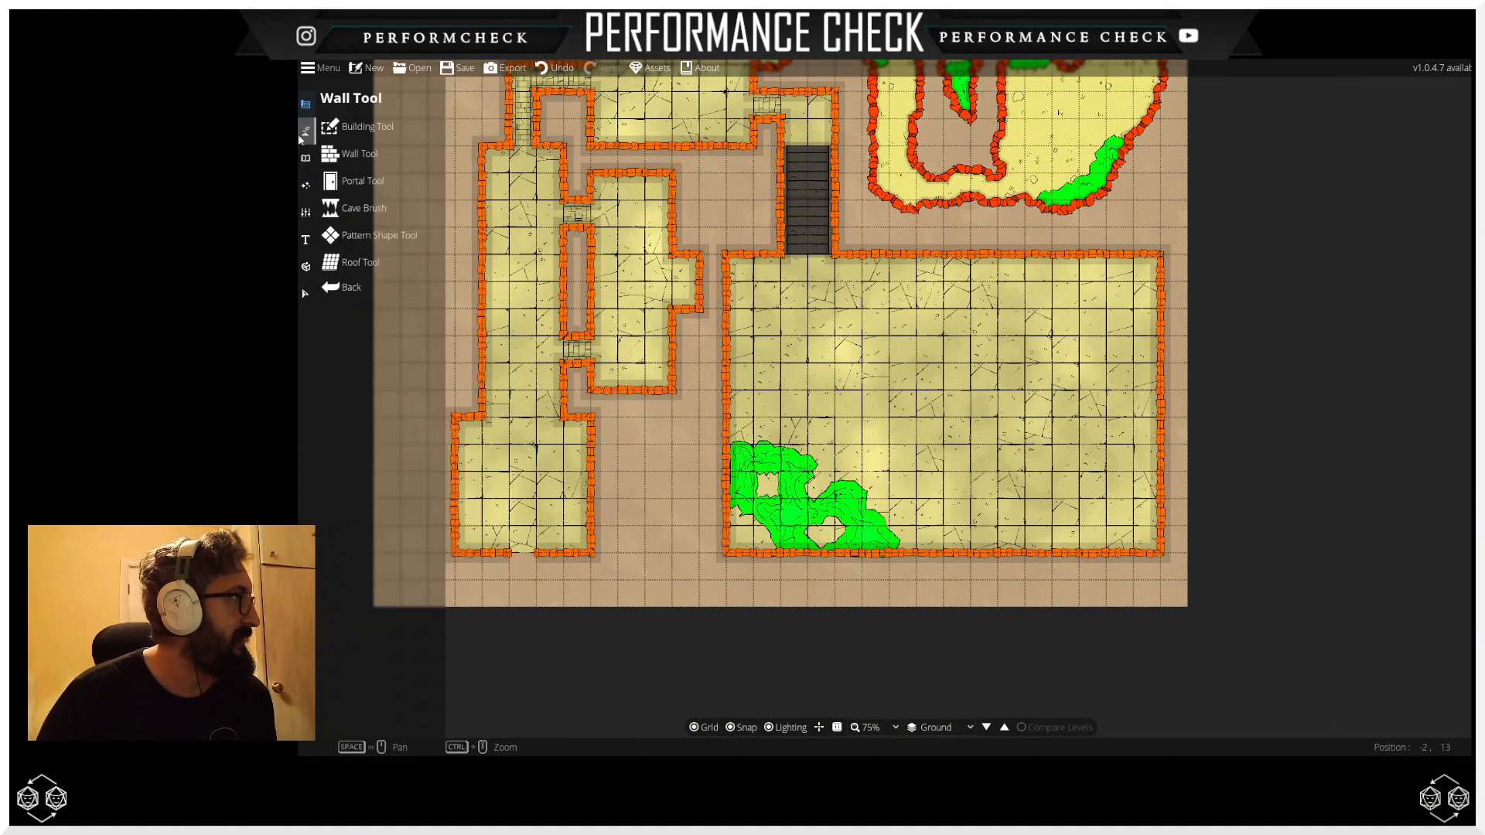
left_click(300, 135)
left_click(332, 161)
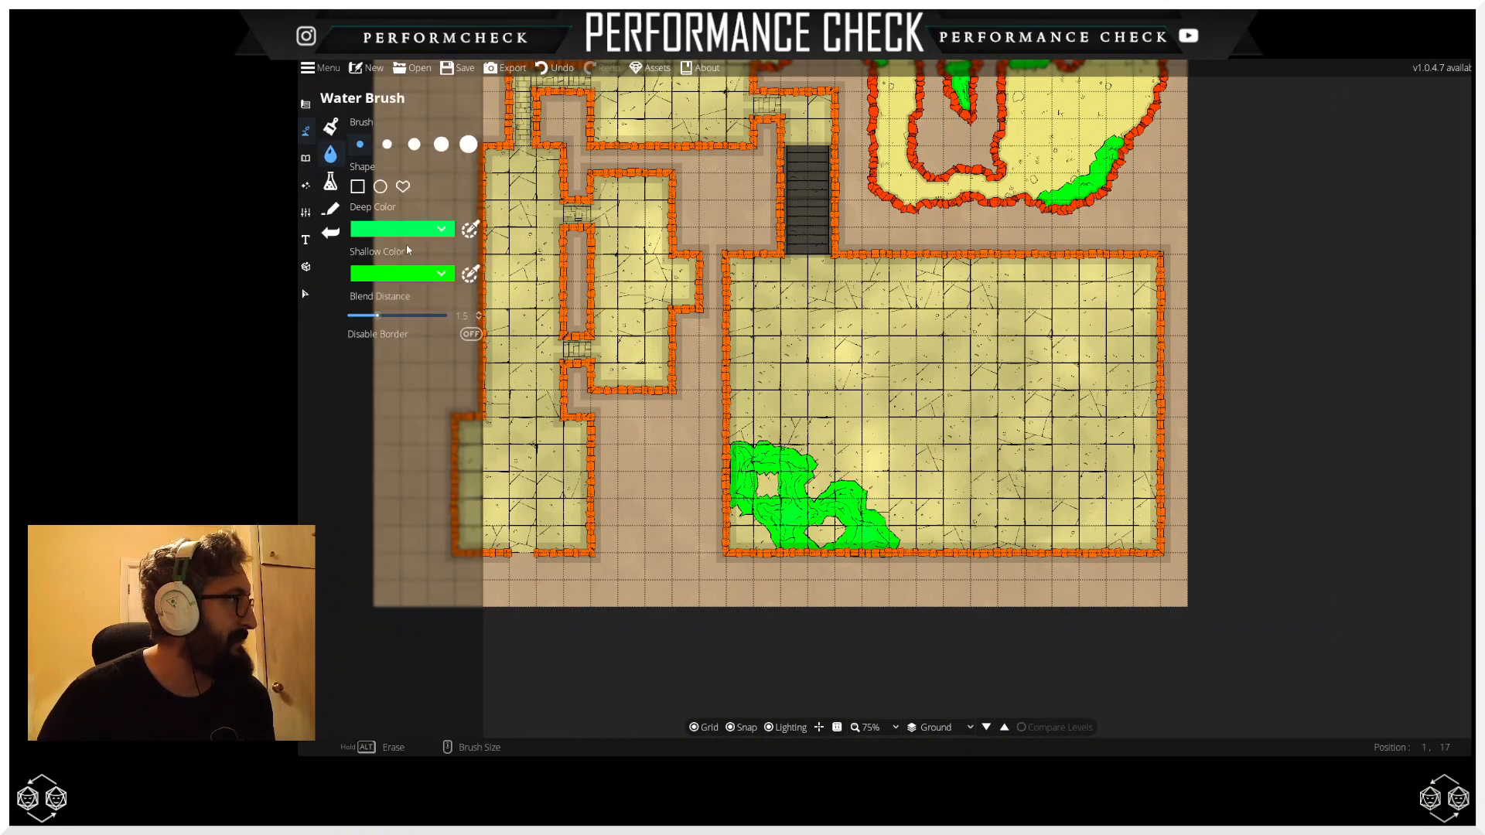
left_click(420, 229)
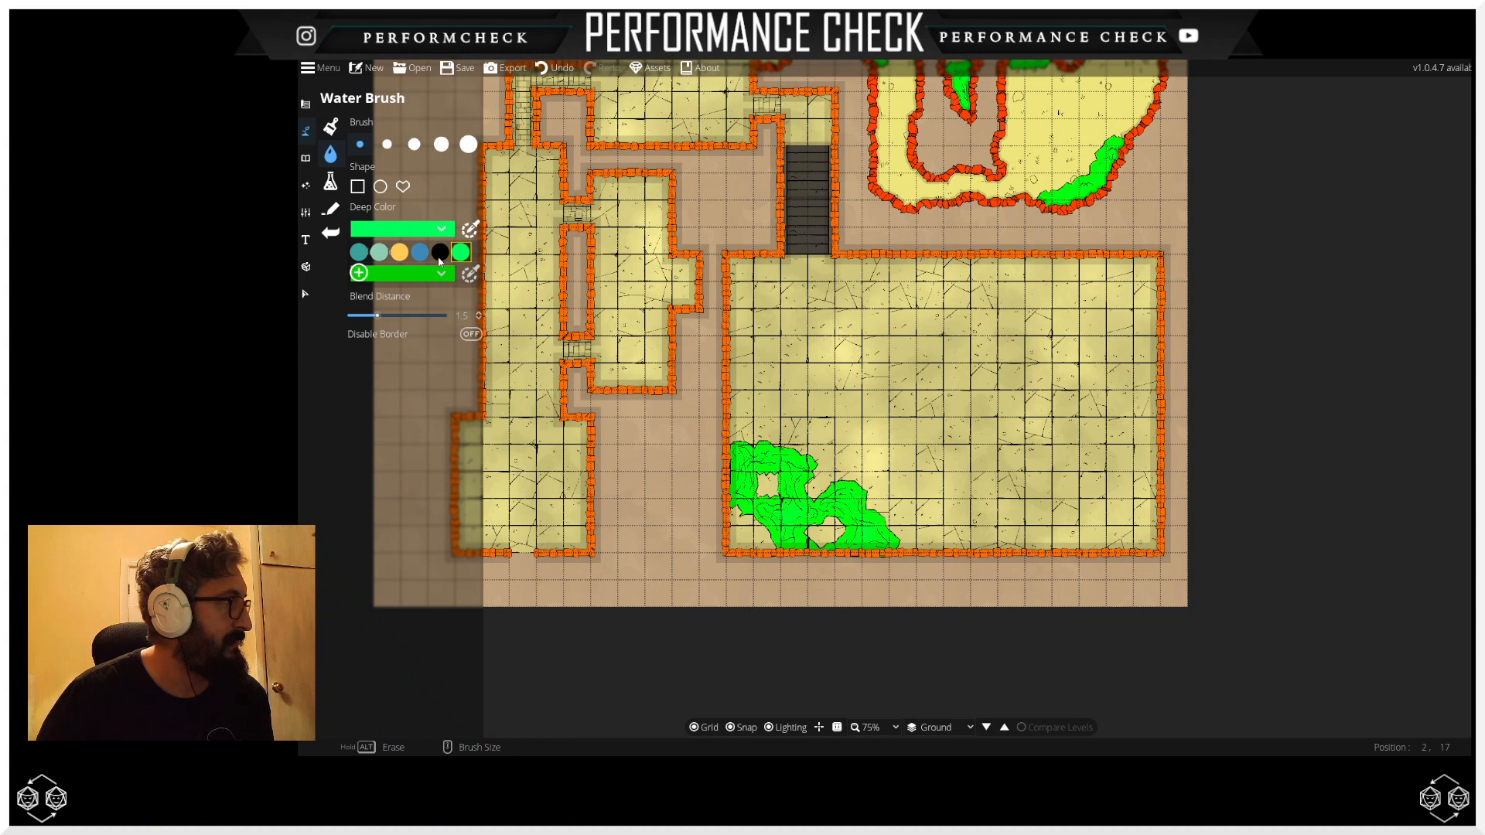
left_click(440, 255)
left_click(442, 264)
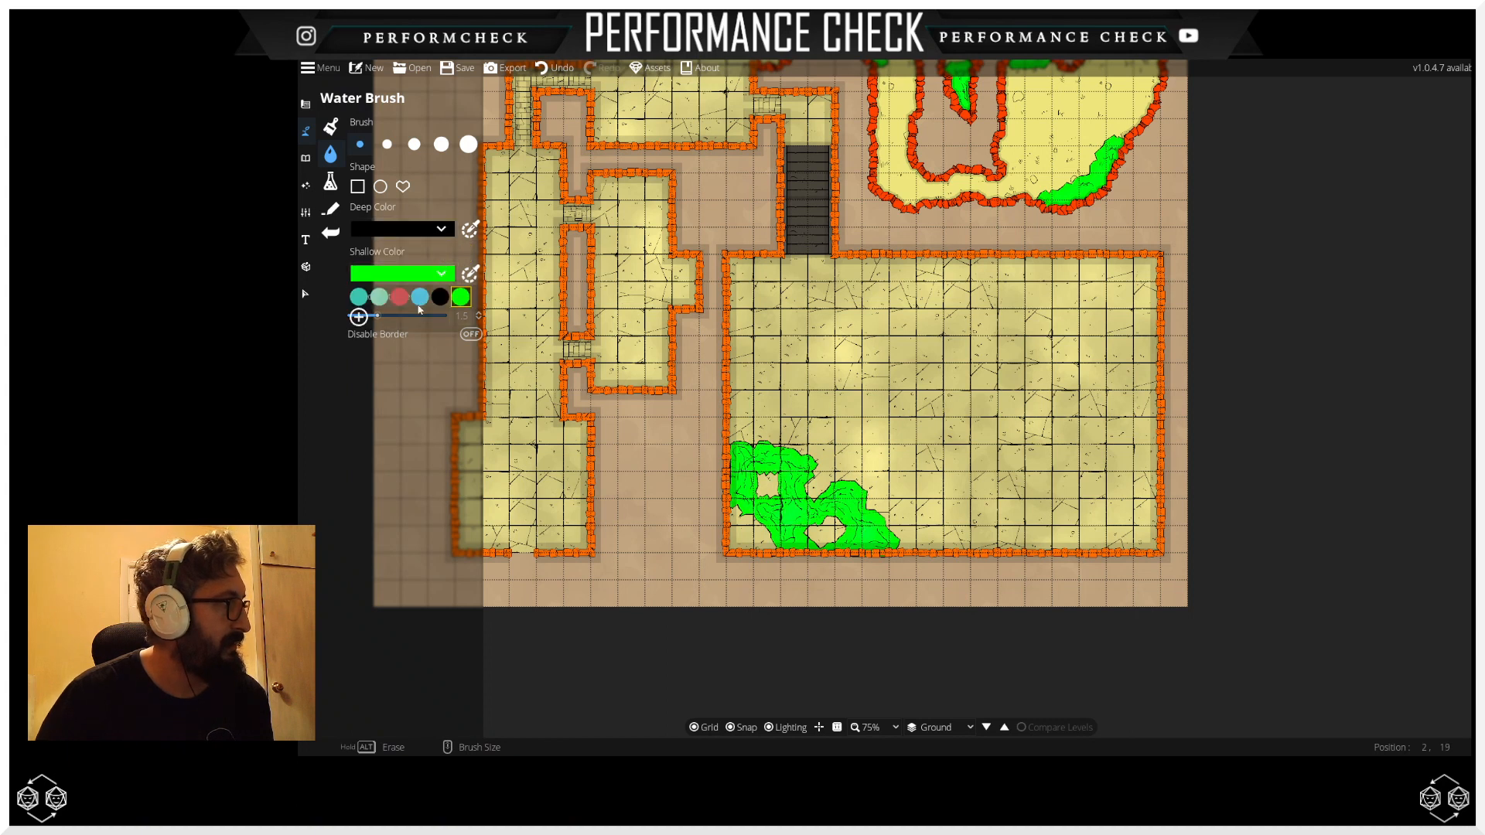
left_click(438, 297)
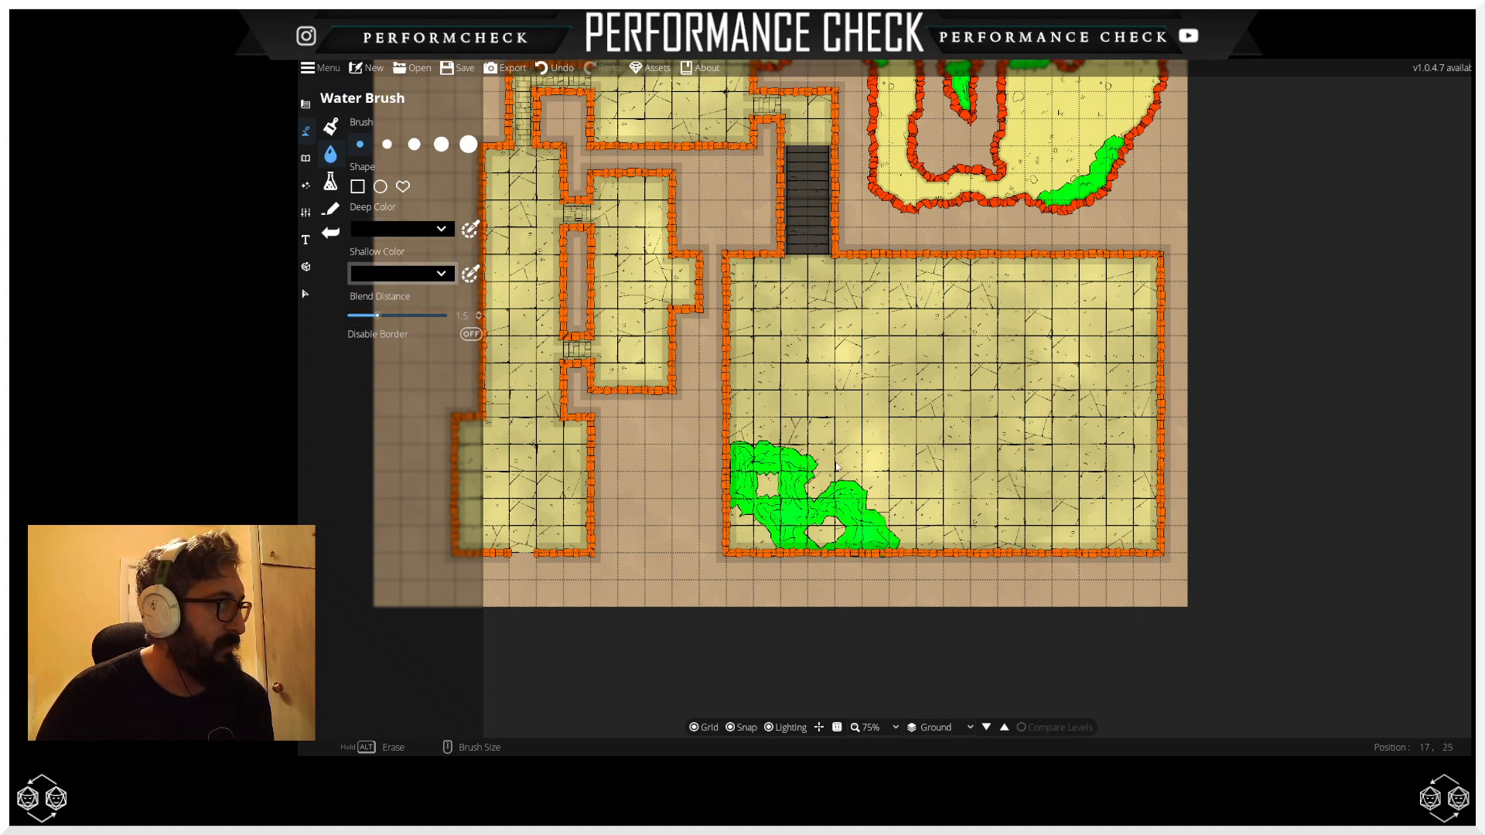
Step: Recolour the liquid pool in the large room's southwest corner with the black water
left_click(807, 479)
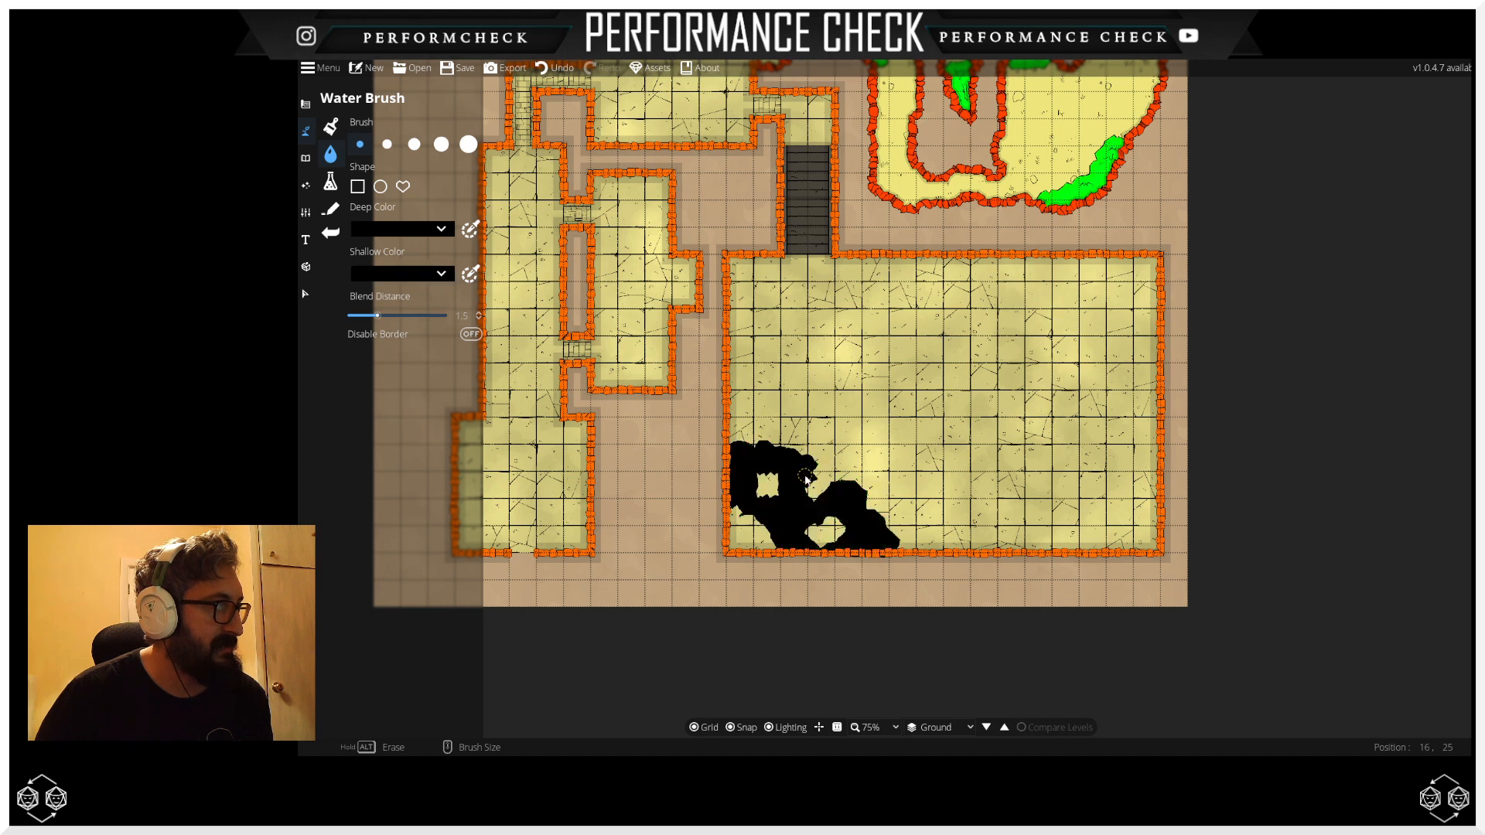
mouse_move(877, 424)
left_mouse_down()
mouse_move(819, 621)
mouse_move(816, 606)
left_mouse_up()
left_click_drag(843, 519, 842, 588)
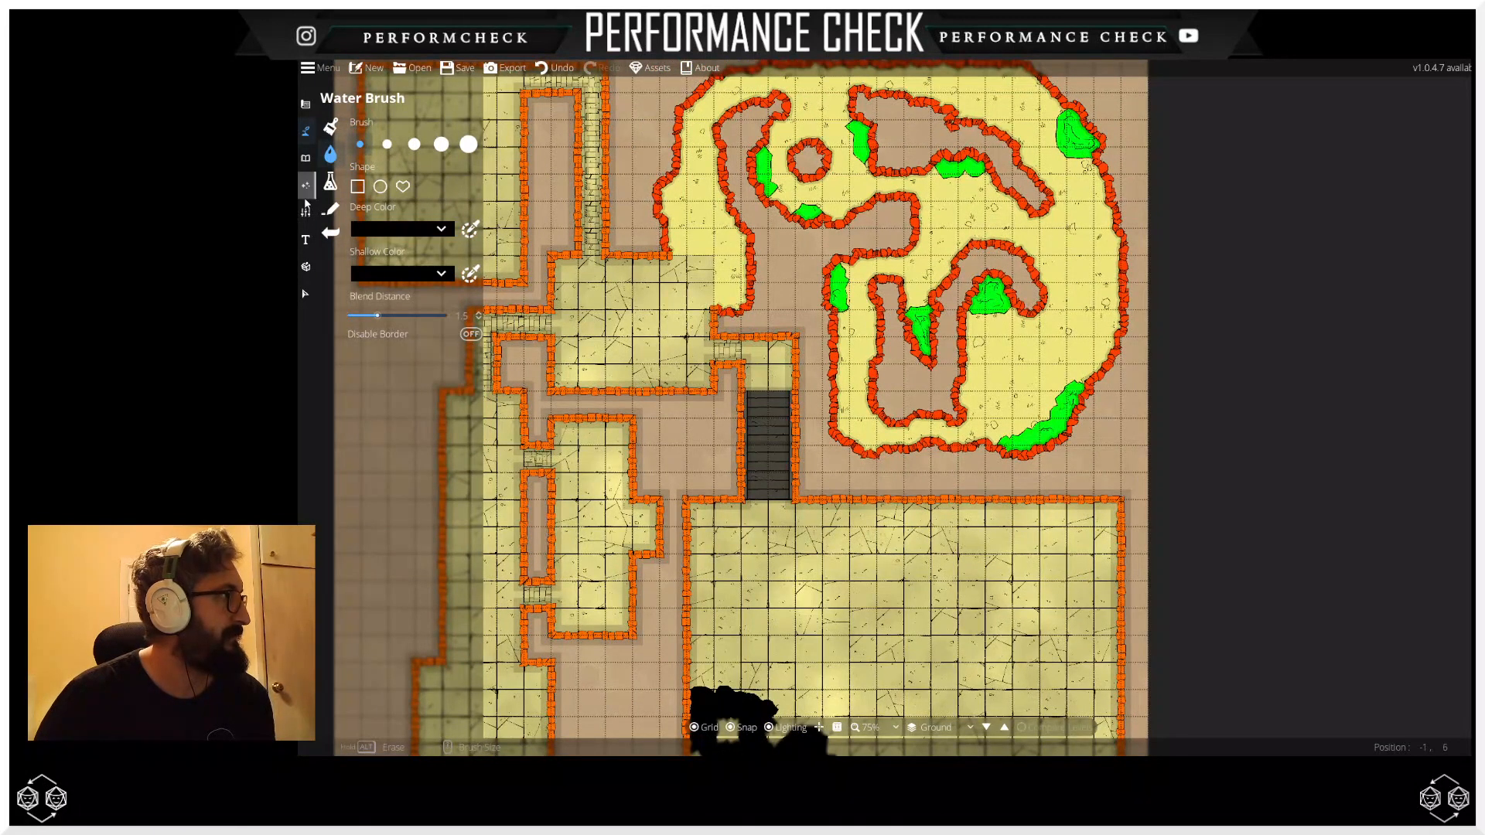
left_click(305, 159)
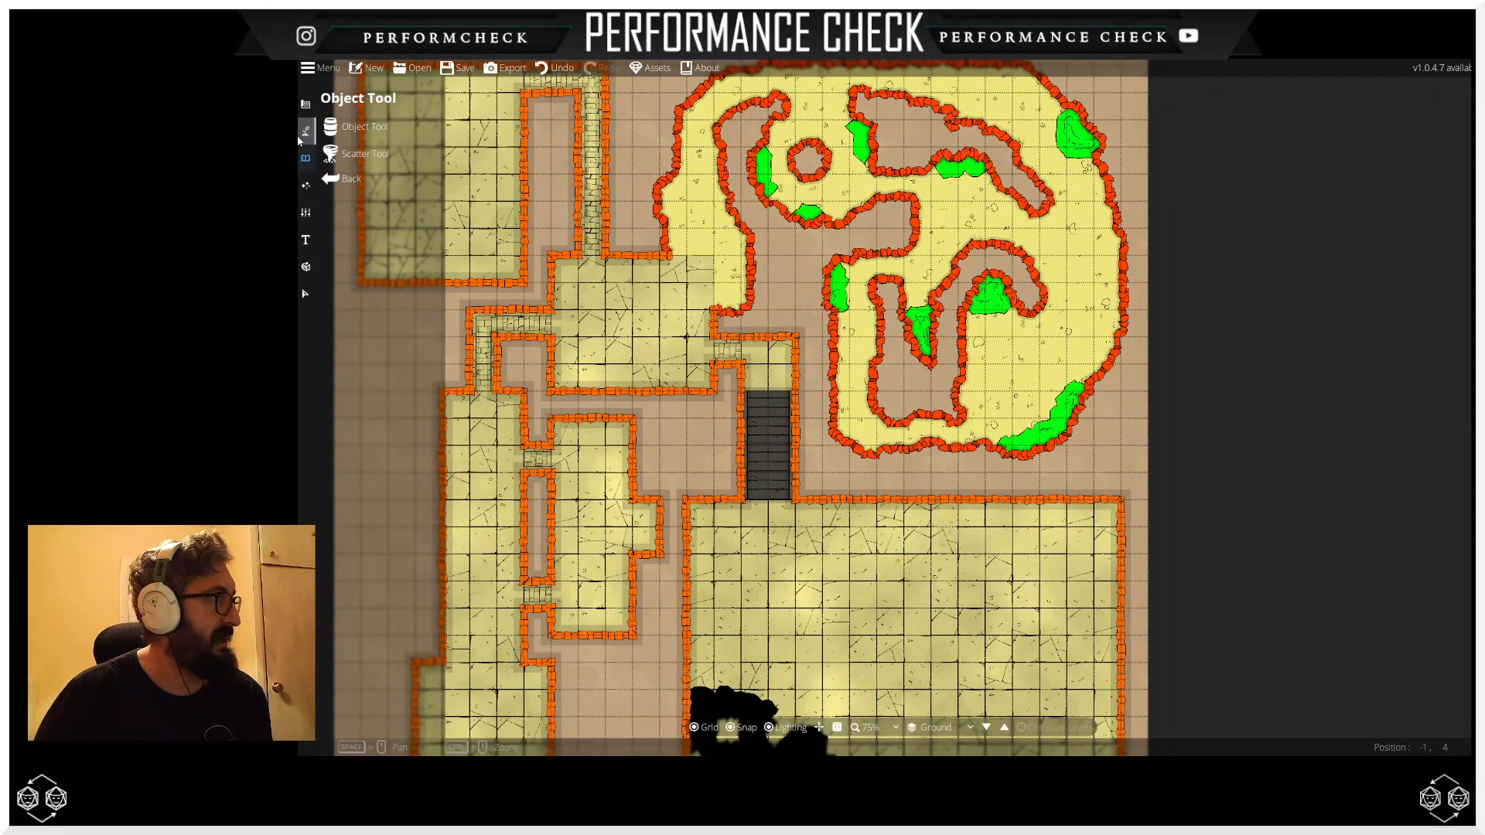
left_click(306, 131)
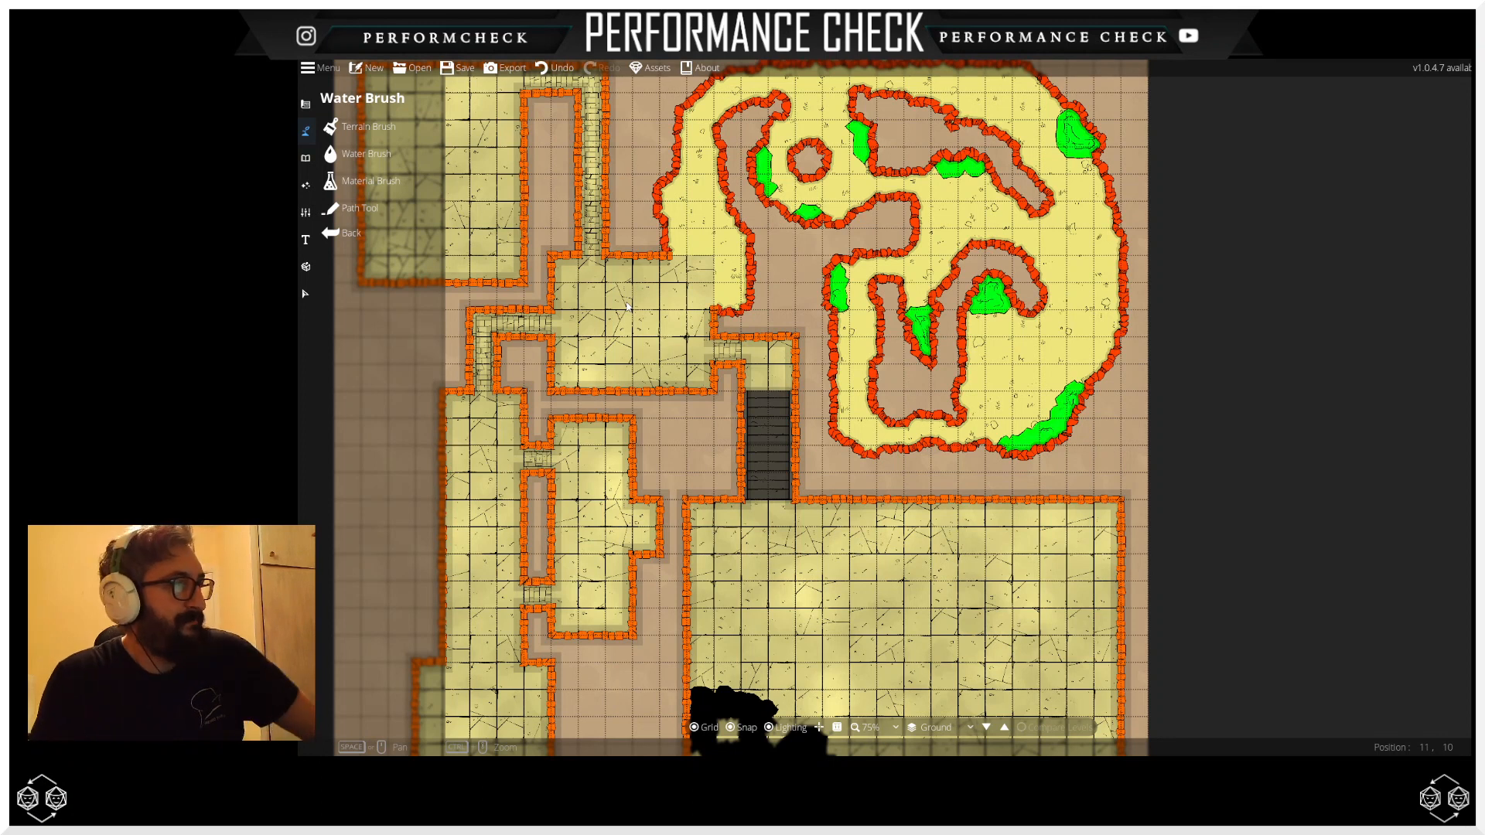
left_click(304, 105)
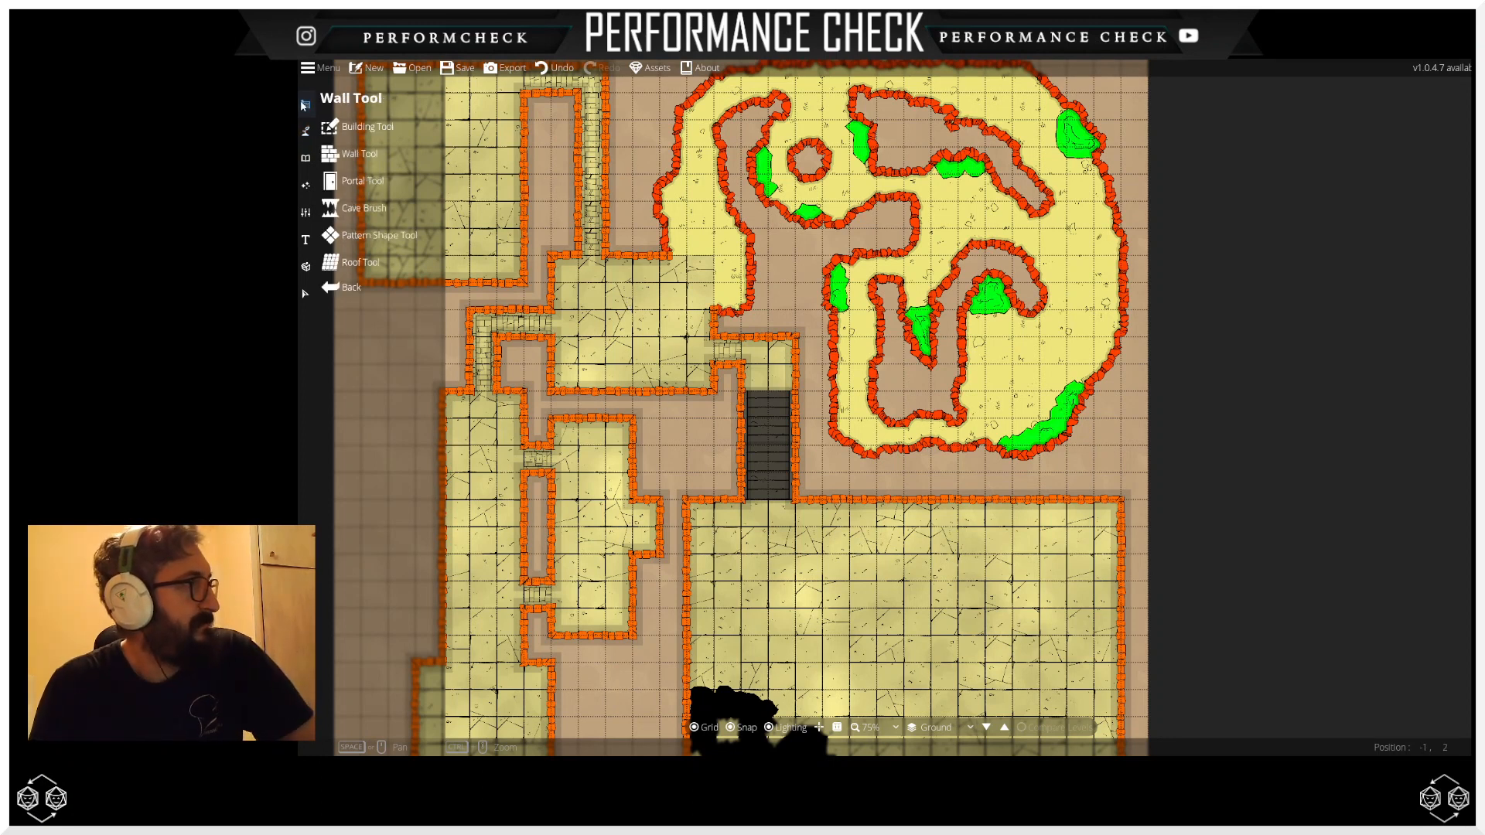
left_click(368, 127)
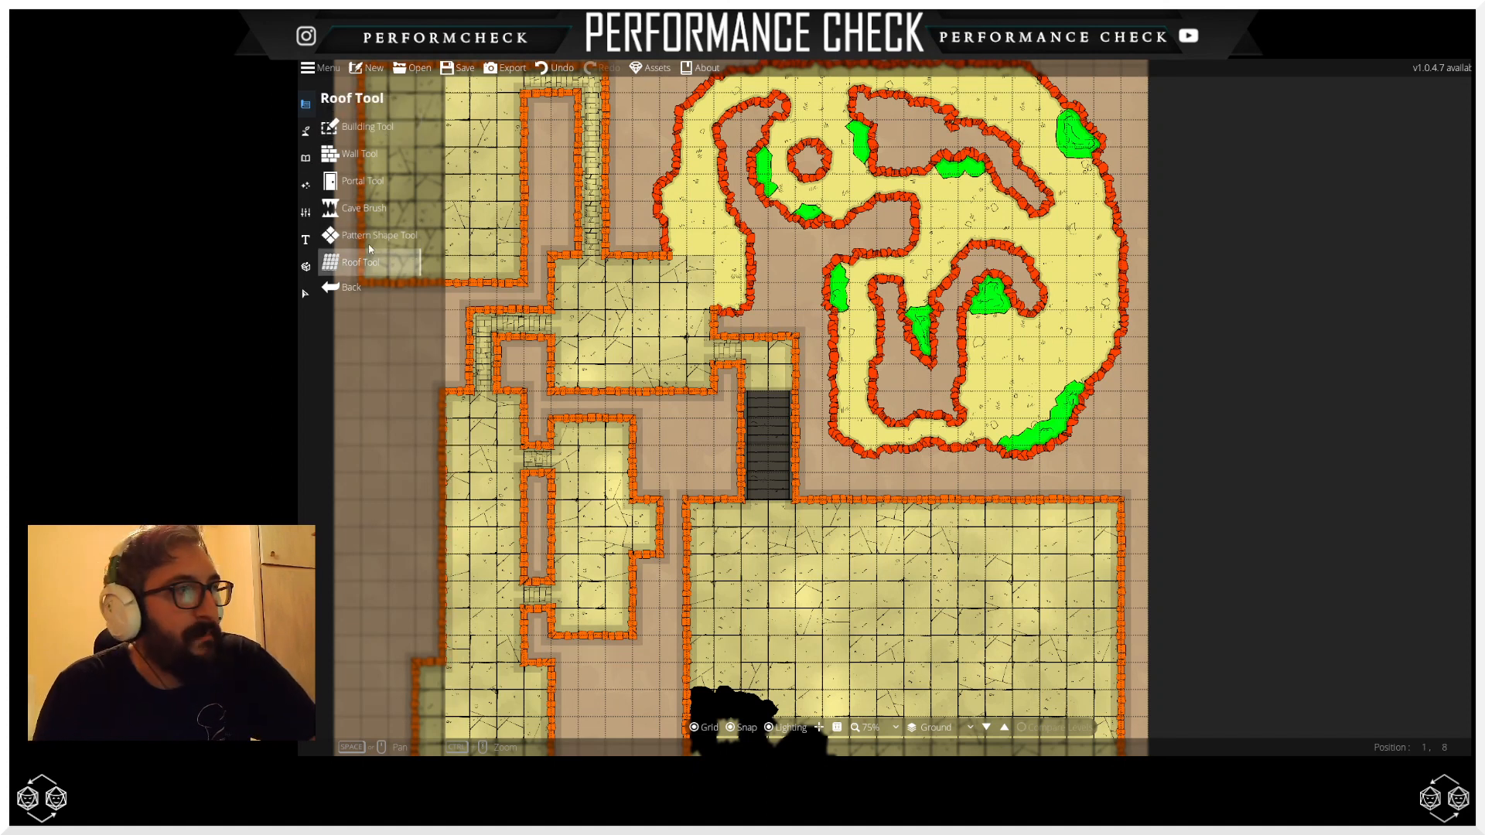
left_click_drag(569, 402, 656, 272)
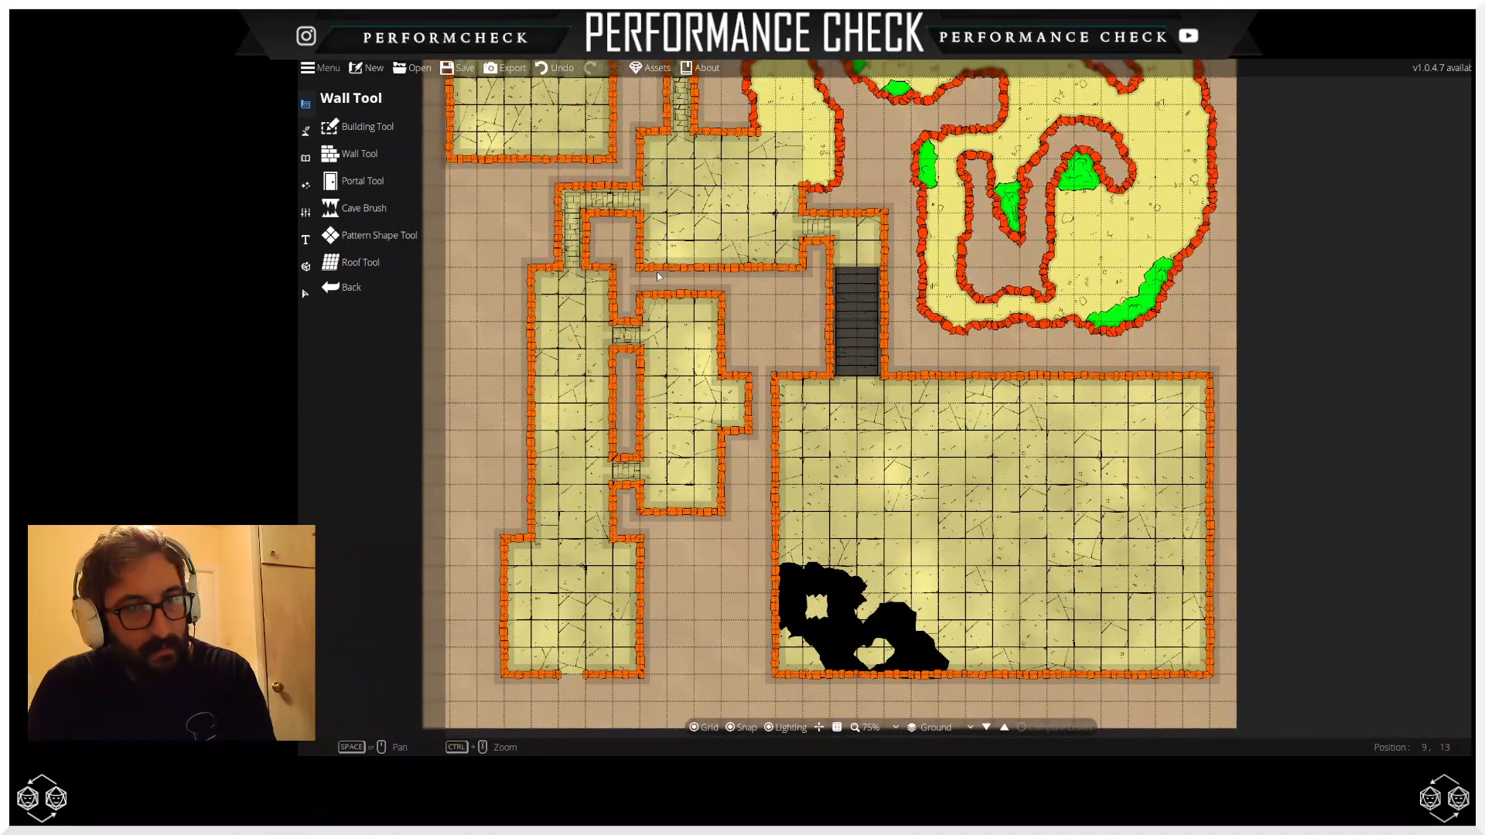
scroll(694, 273, "down", 4)
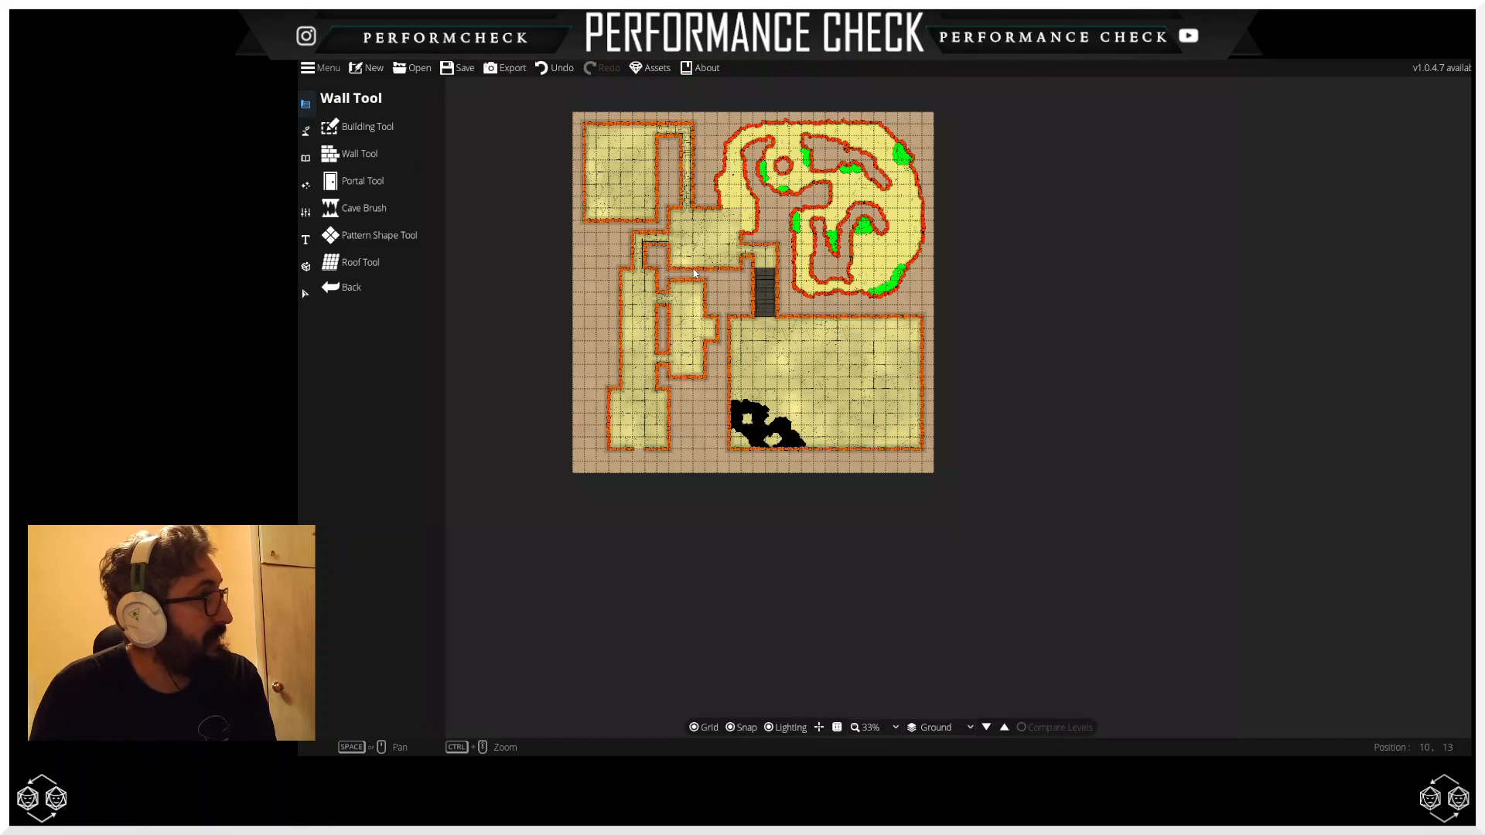
scroll(694, 273, "up", 1)
left_click_drag(694, 253, 727, 359)
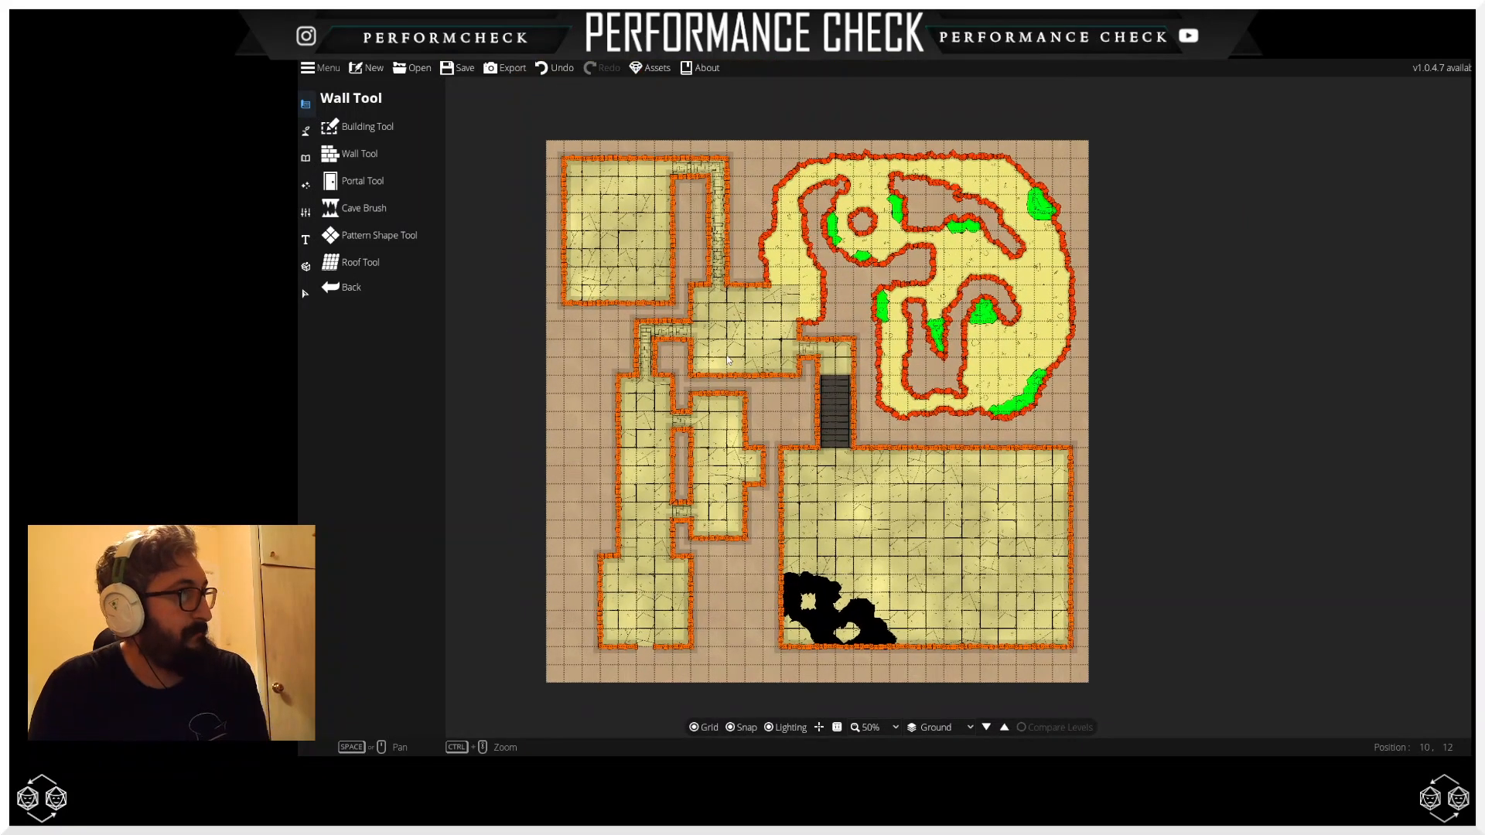
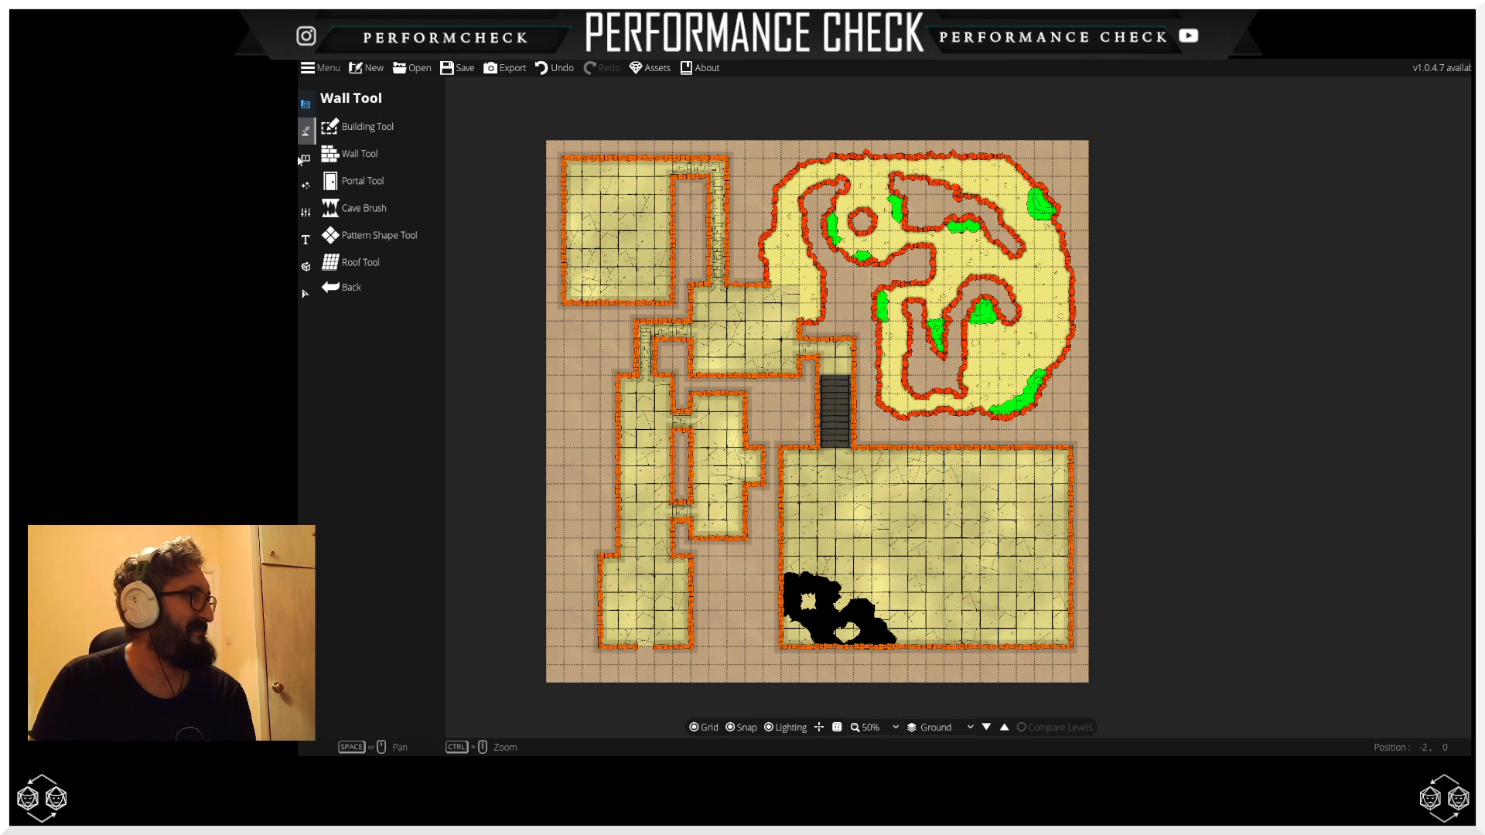
left_click(305, 130)
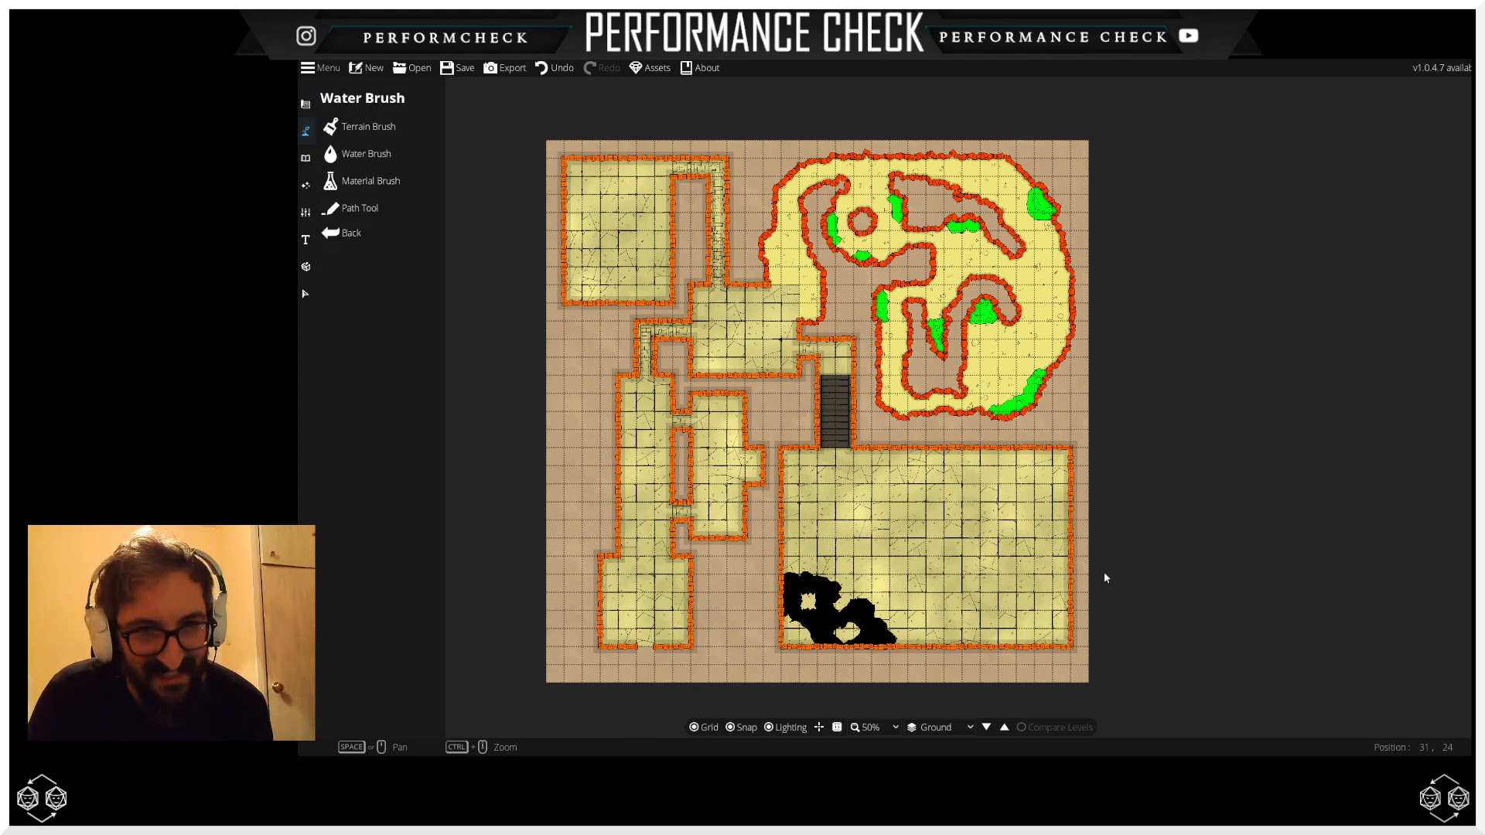
left_click(307, 169)
left_click(307, 189)
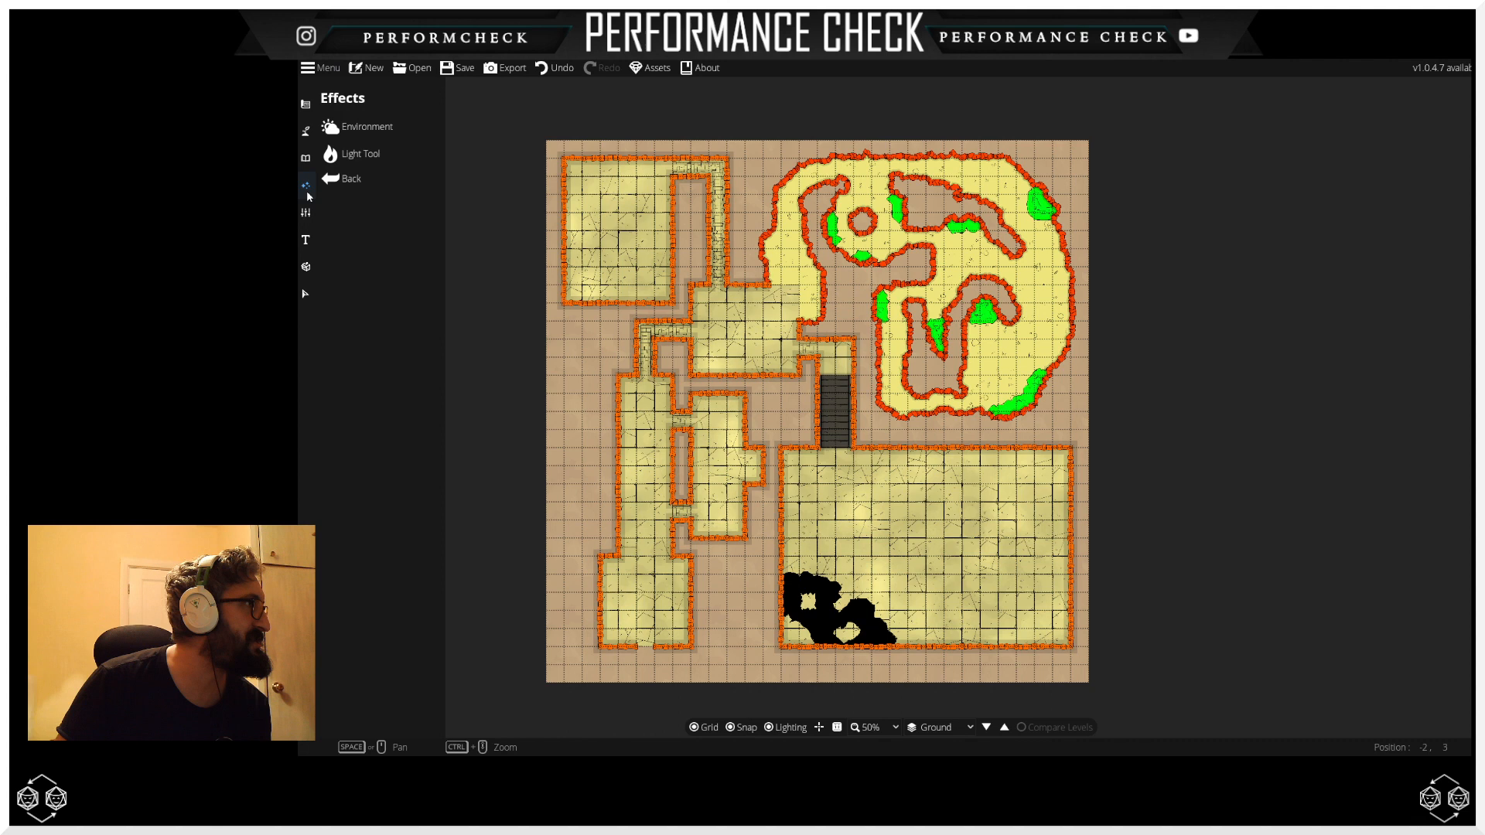
Step: Create a new map level cloned from Ground, with switching to the level on creation turned off
left_click(306, 215)
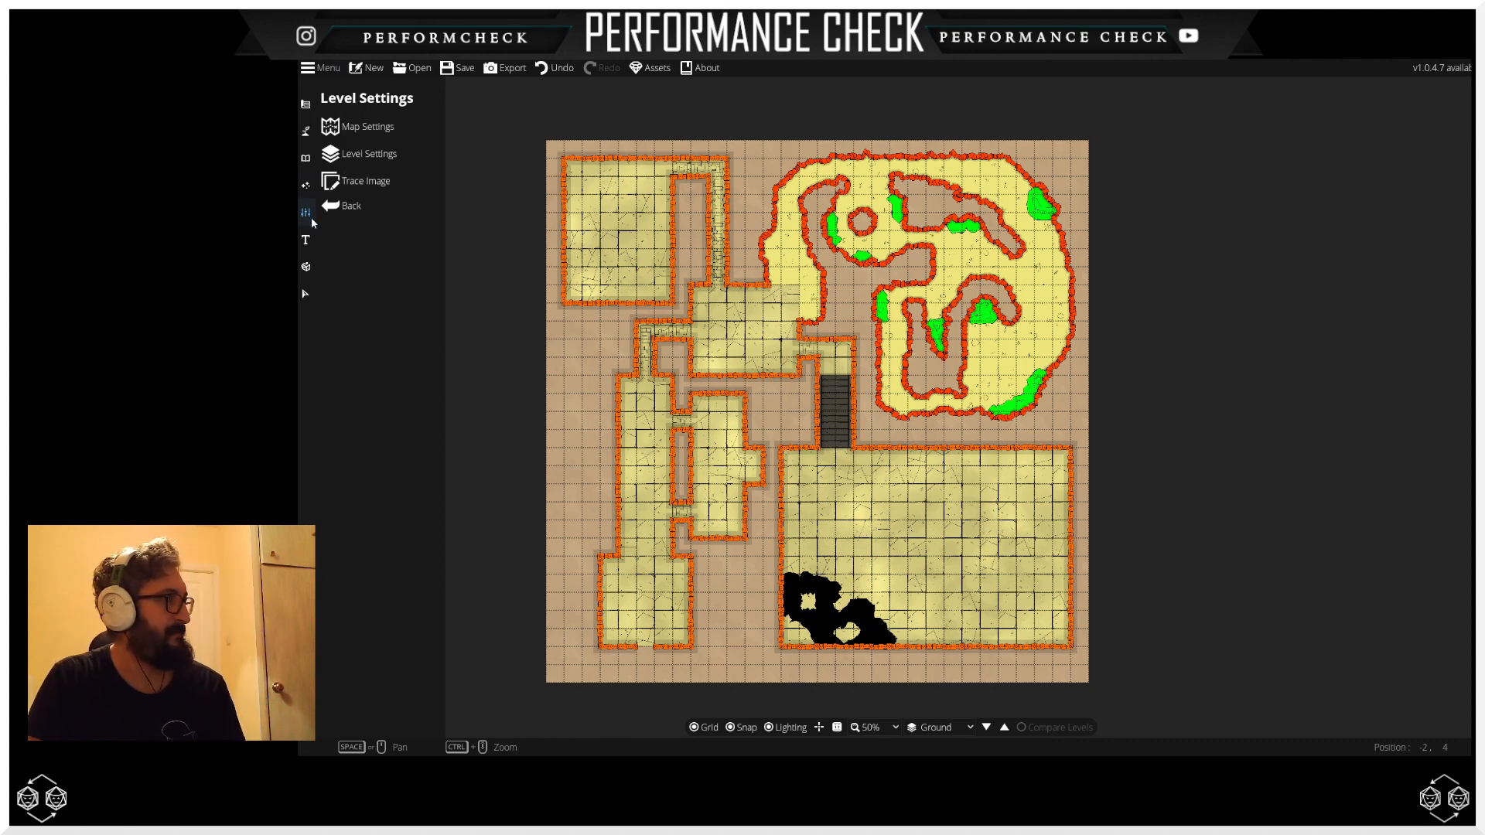
left_click(370, 151)
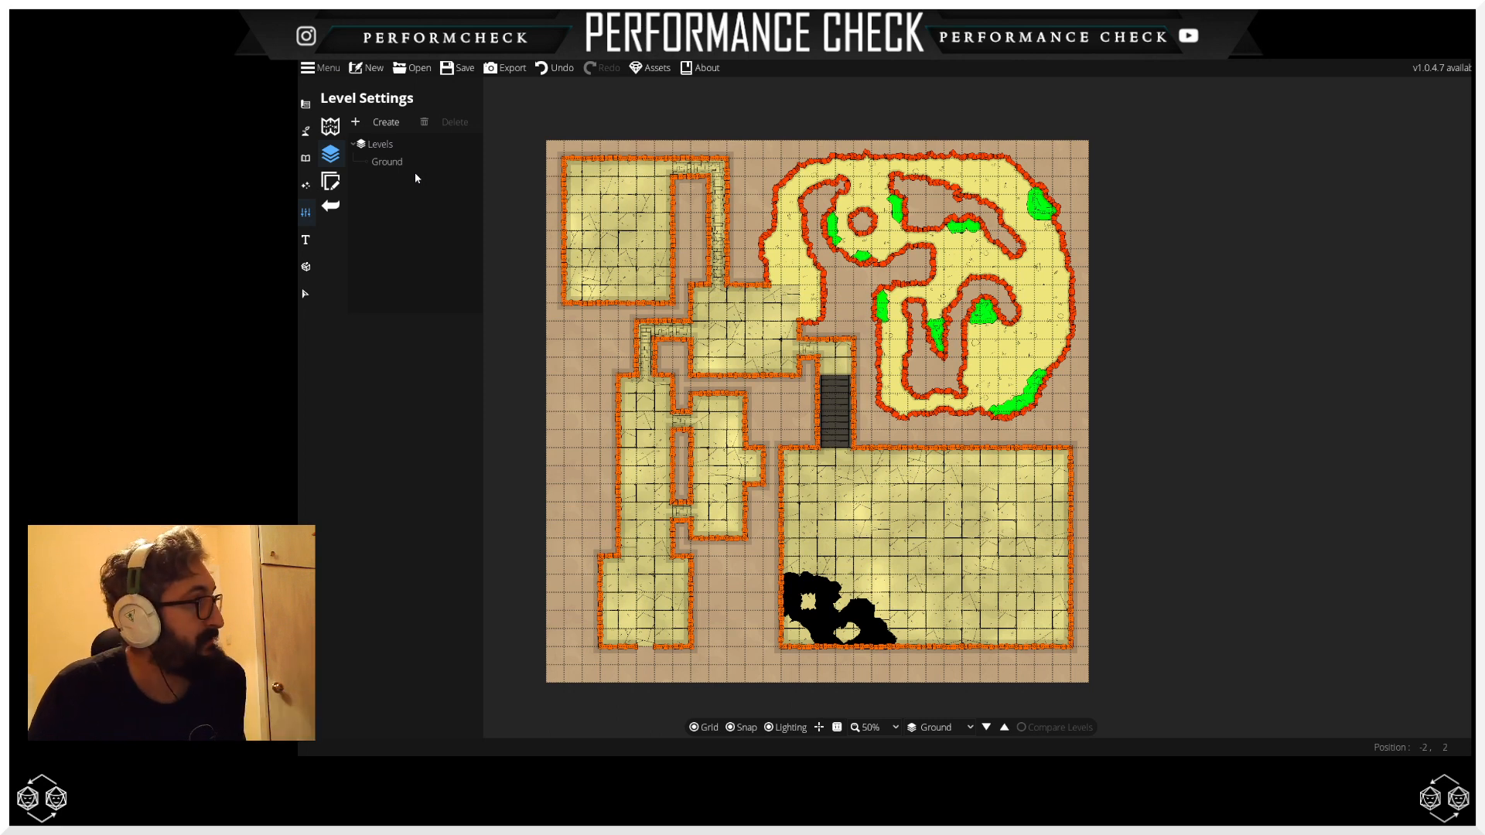
left_click(381, 124)
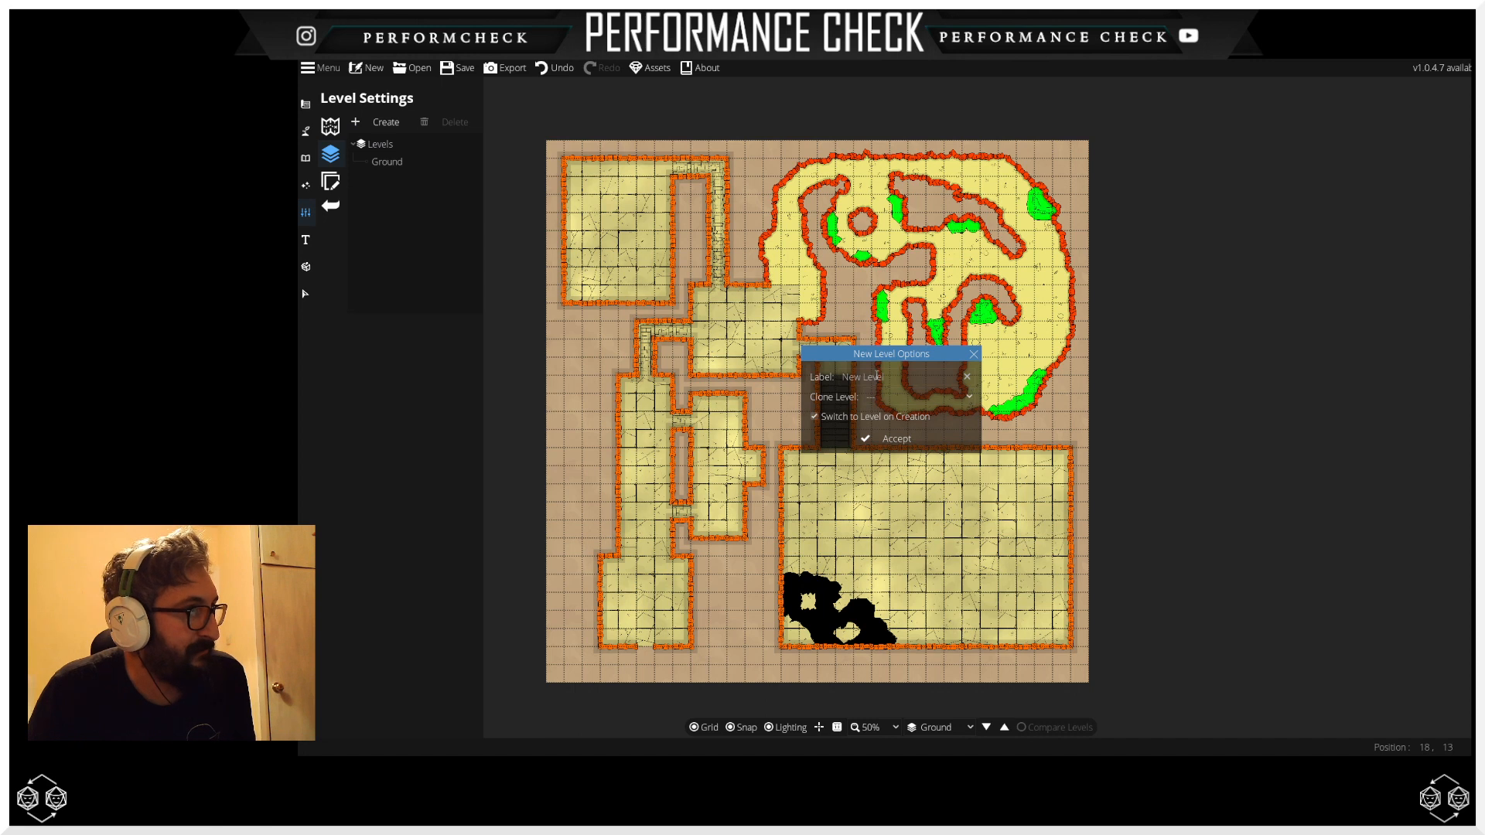
left_click(888, 396)
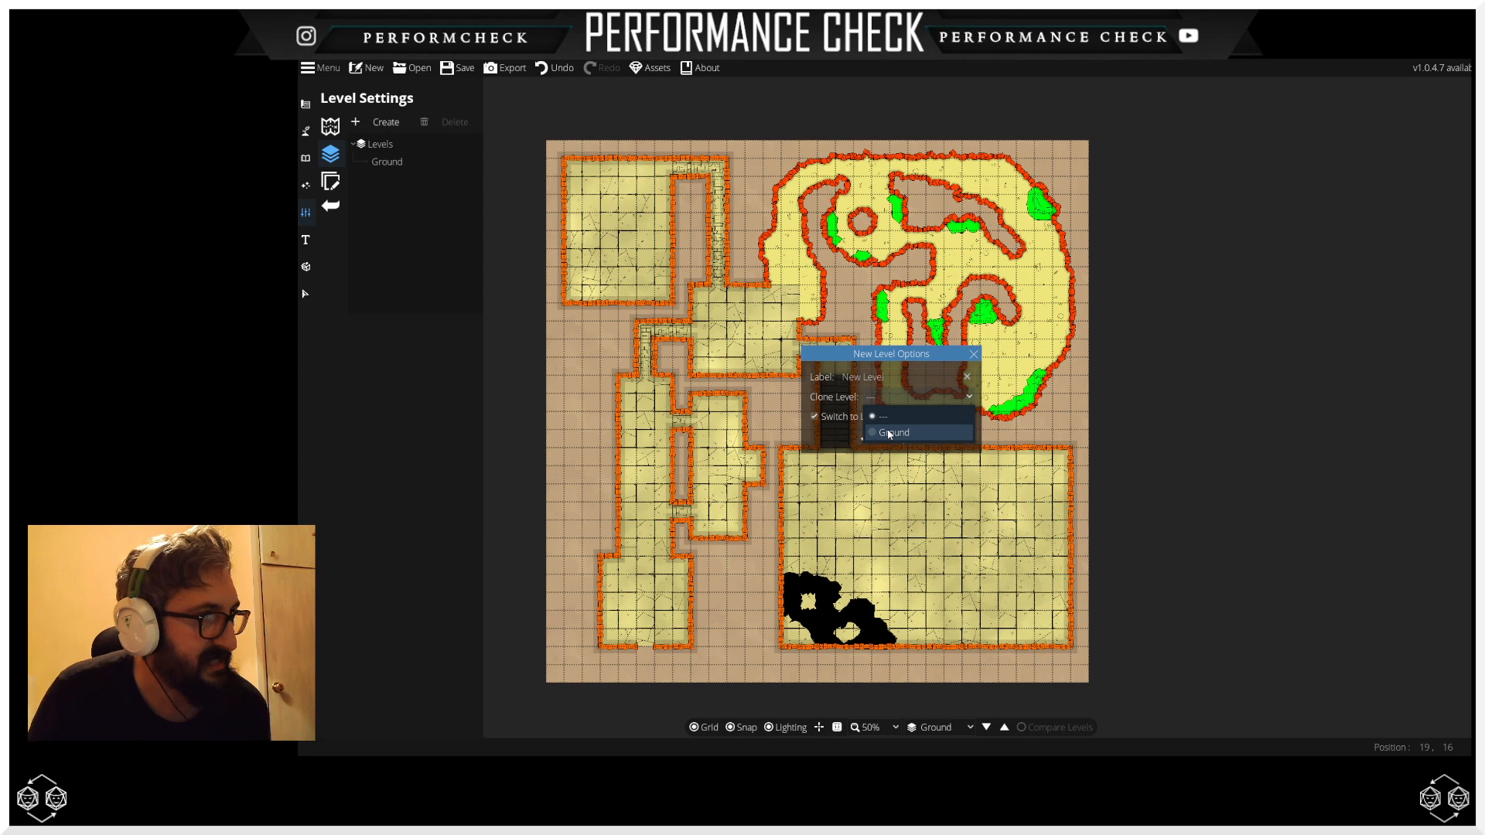
left_click(890, 434)
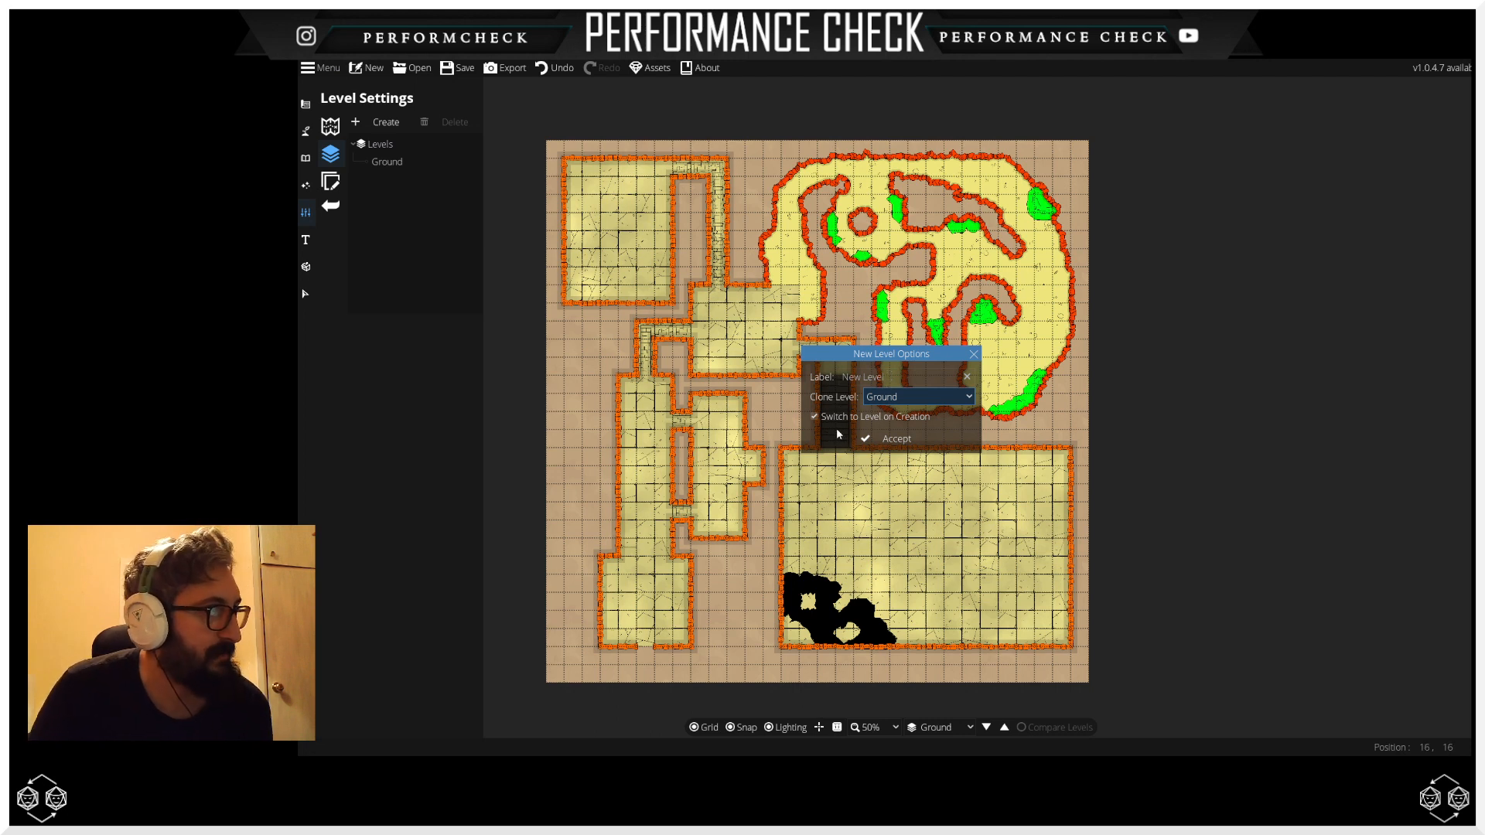
left_click(816, 417)
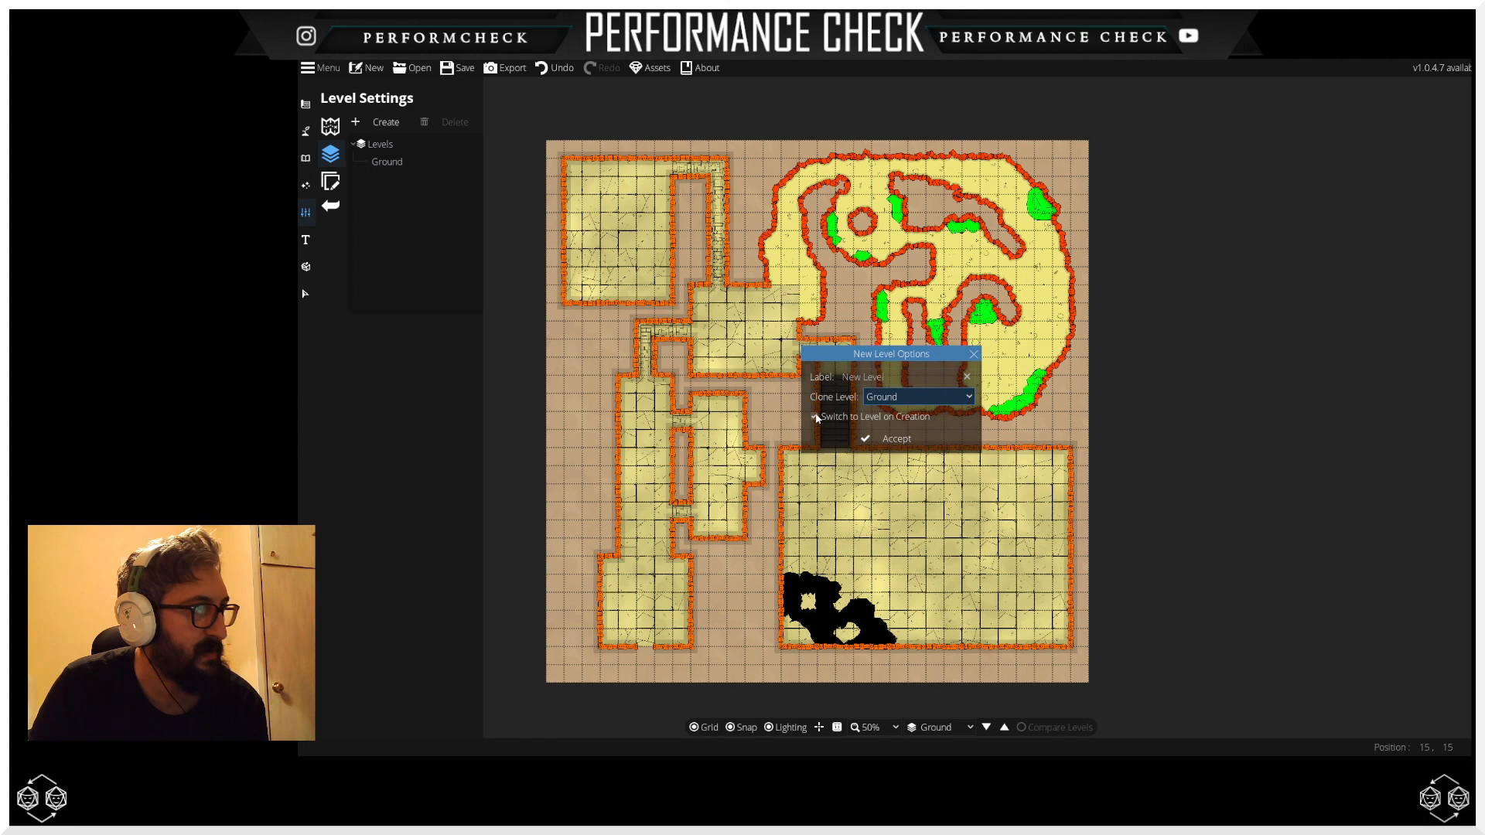
left_click(886, 440)
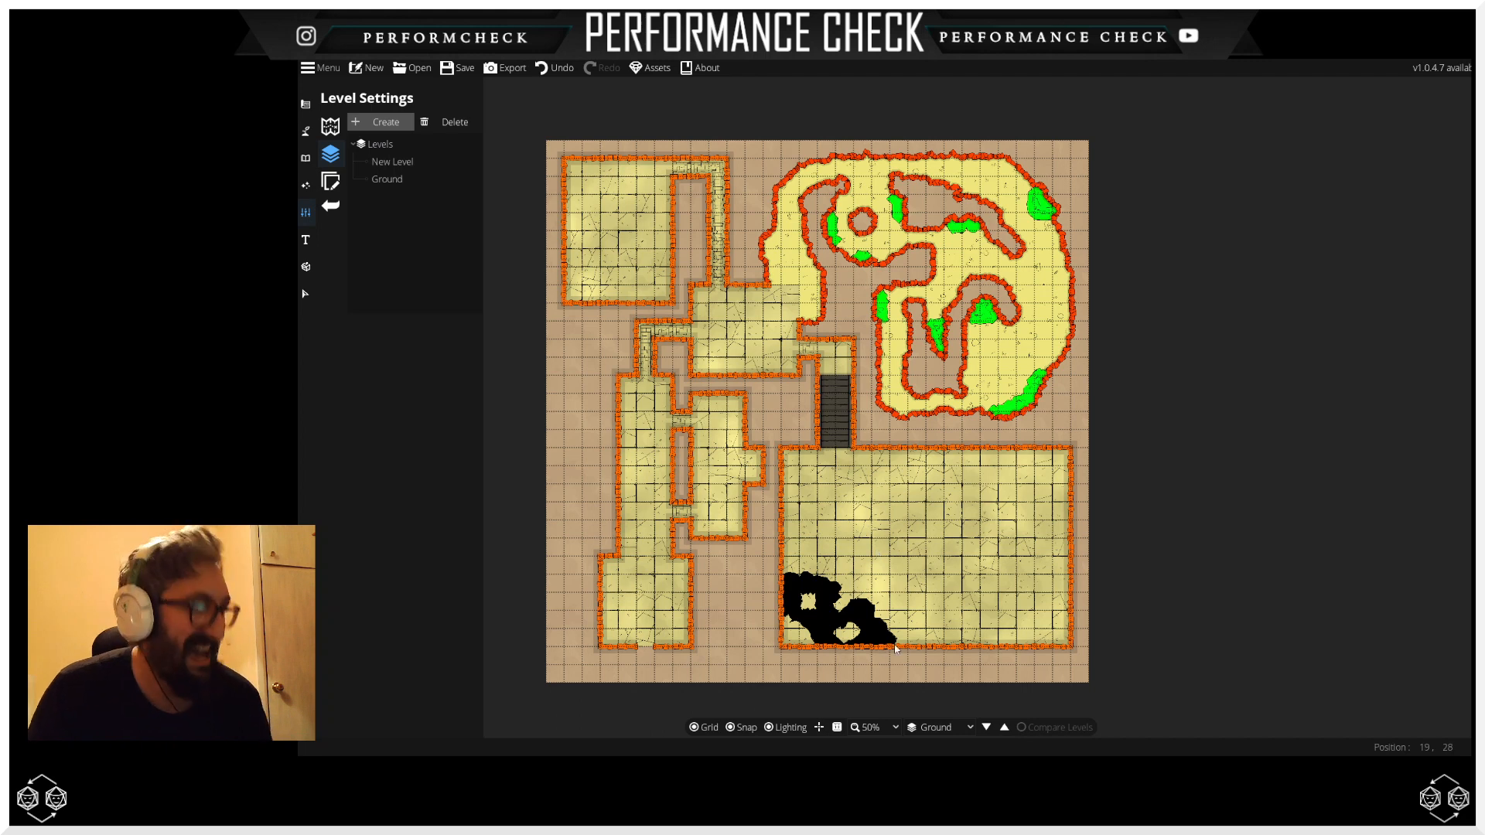
Step: Rename the new level to Nether Tomb and place it below Ground in the level order
left_click(963, 730)
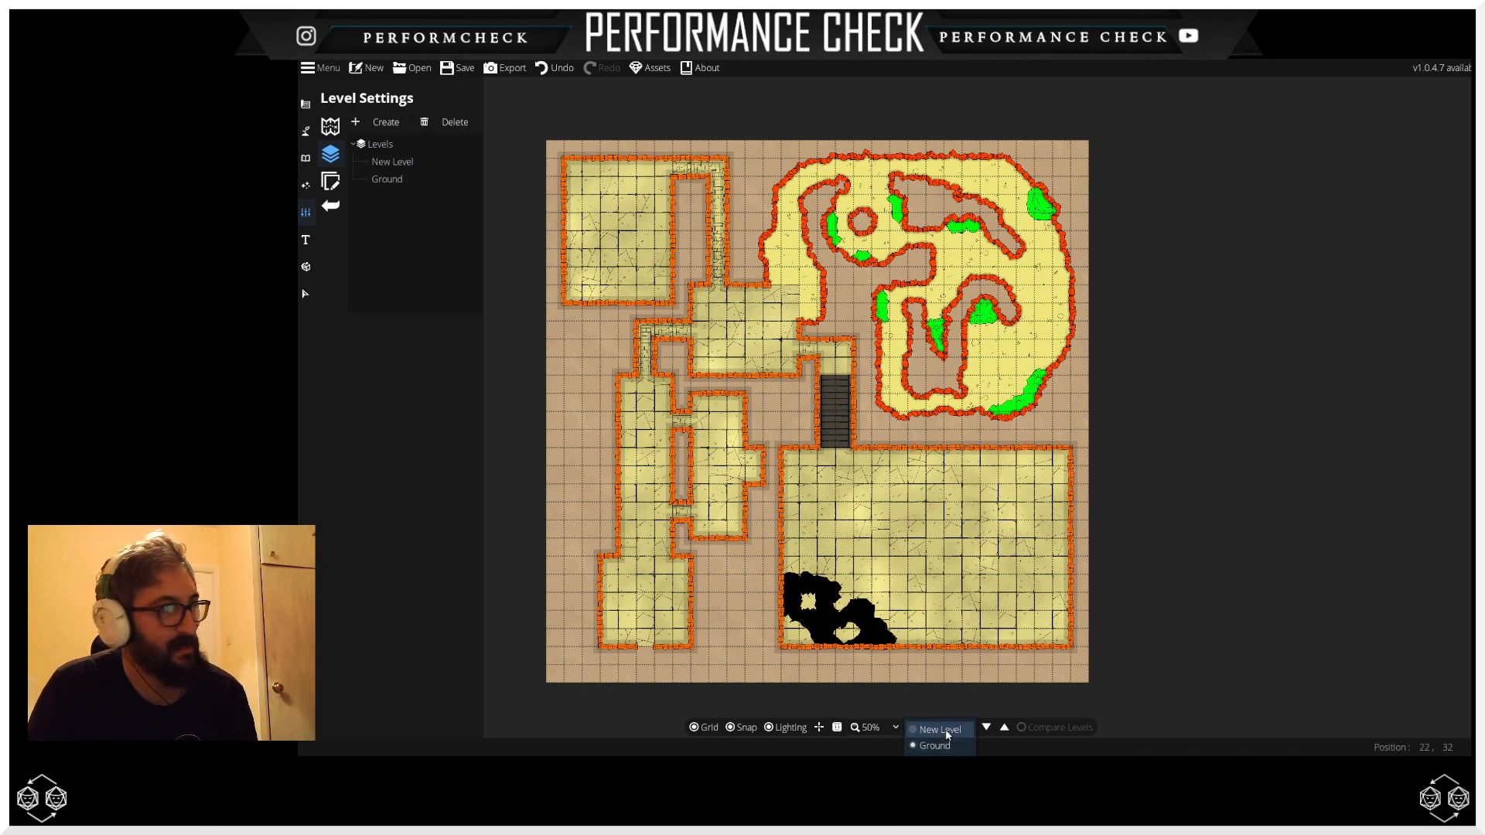
left_click(392, 162)
left_click(391, 162)
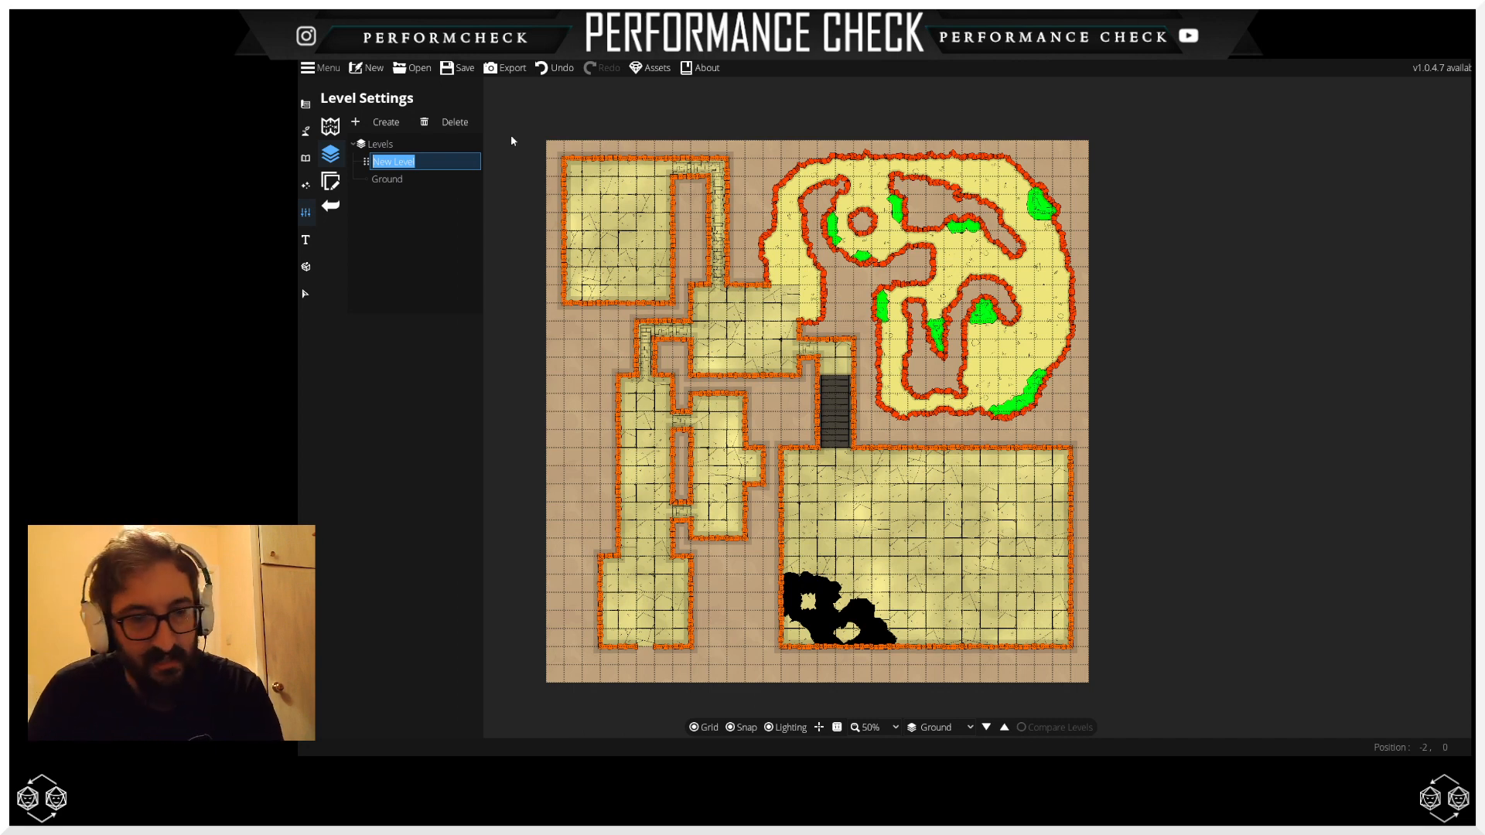
type("S")
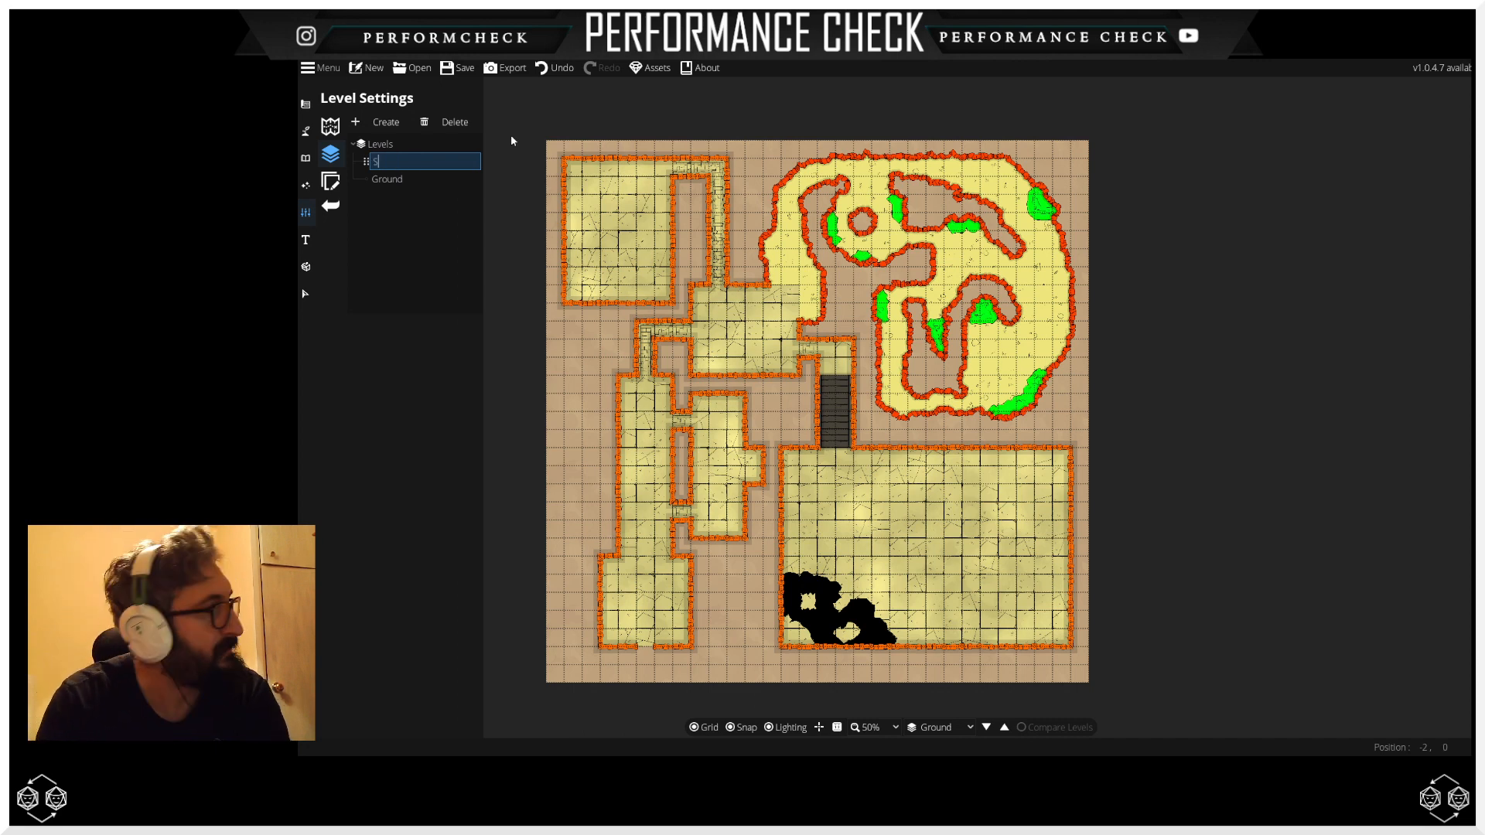
type("ub T")
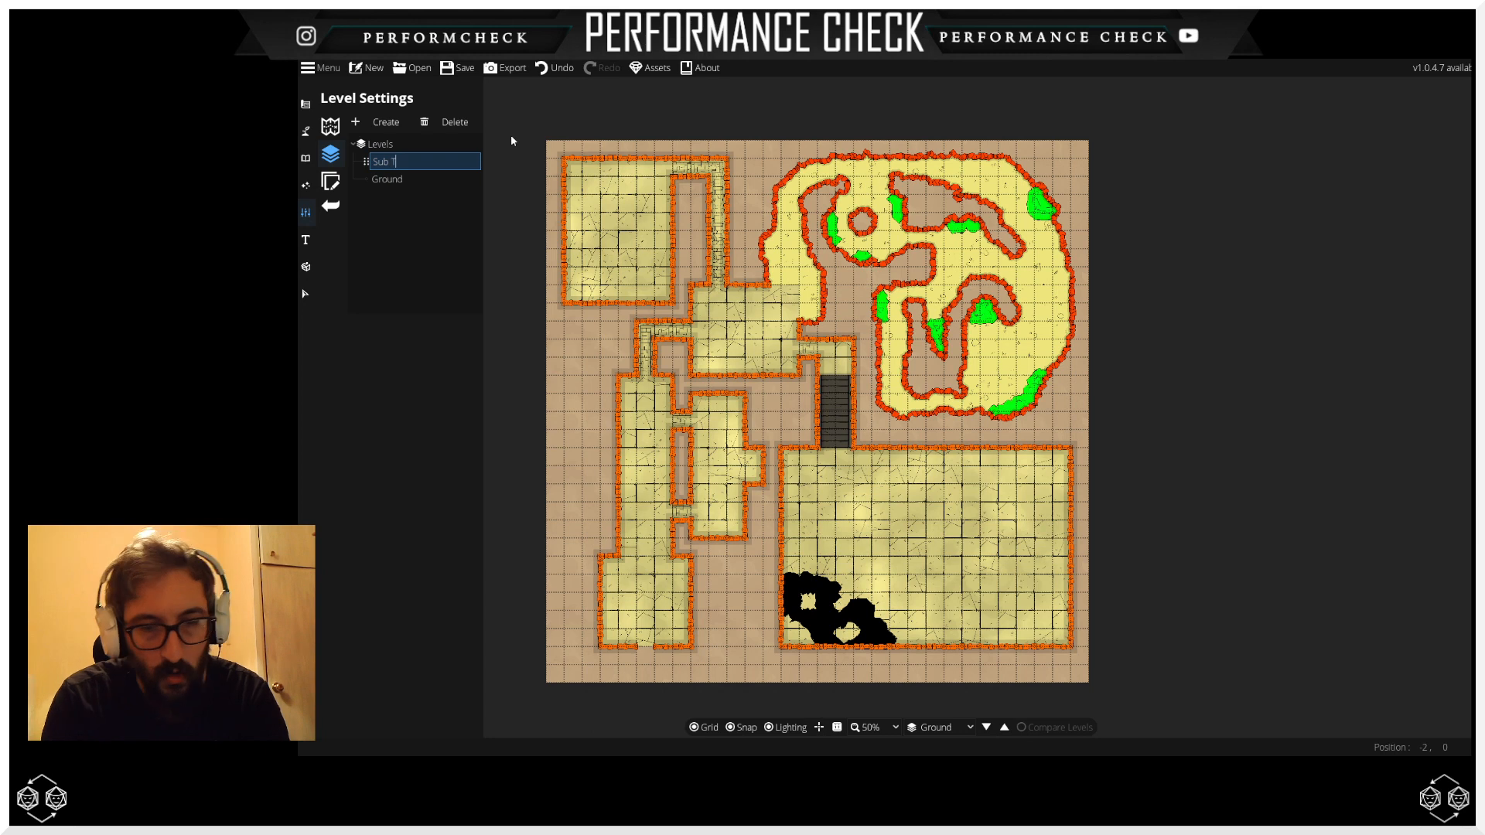
type("omb")
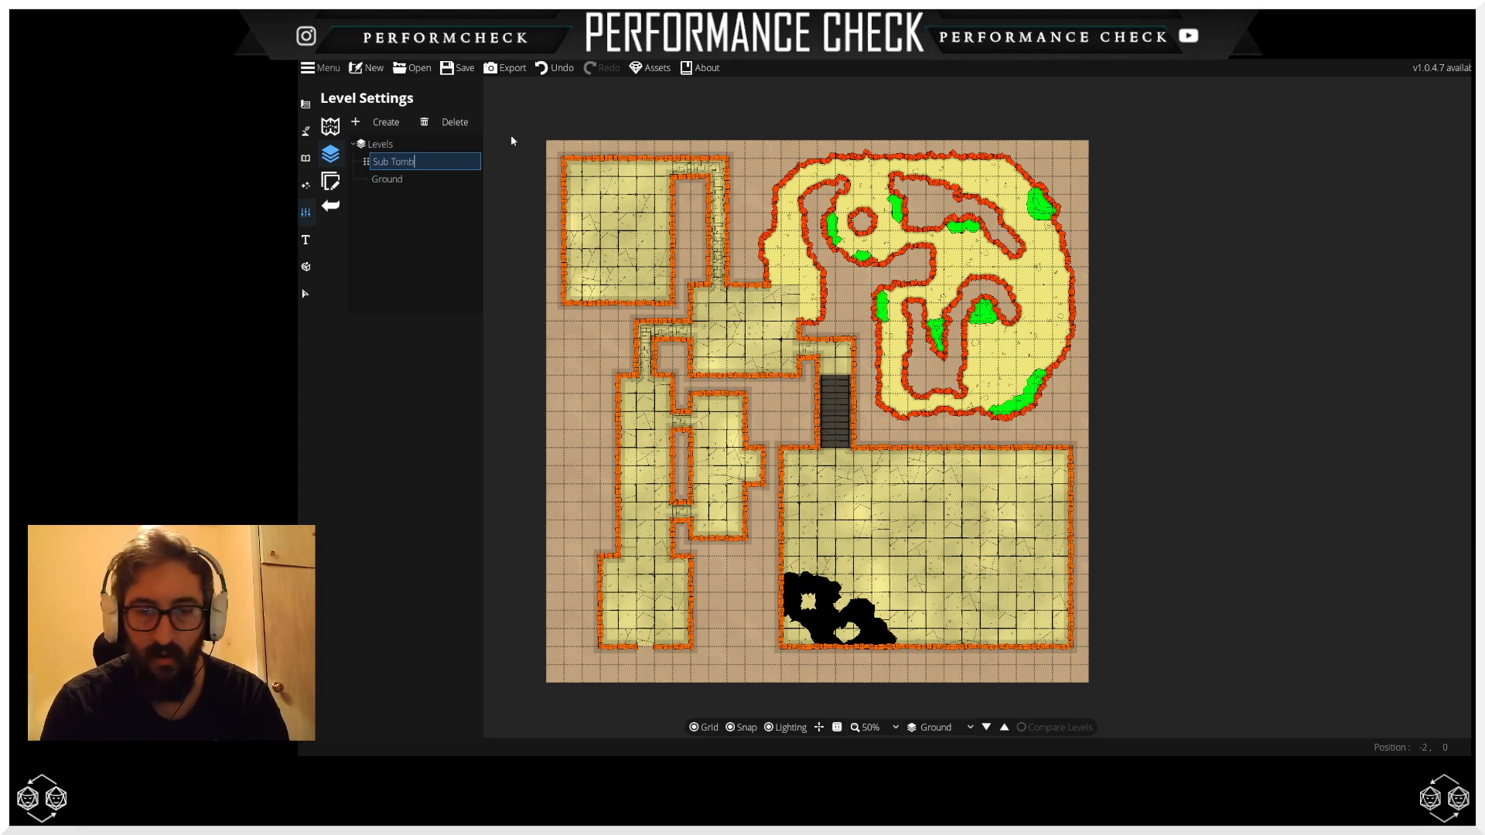
key("BackSpace")
key("BackSpace")
key("BackSpace")
key("BackSpace")
key("BackSpace")
key("BackSpace")
key("BackSpace")
key("BackSpace")
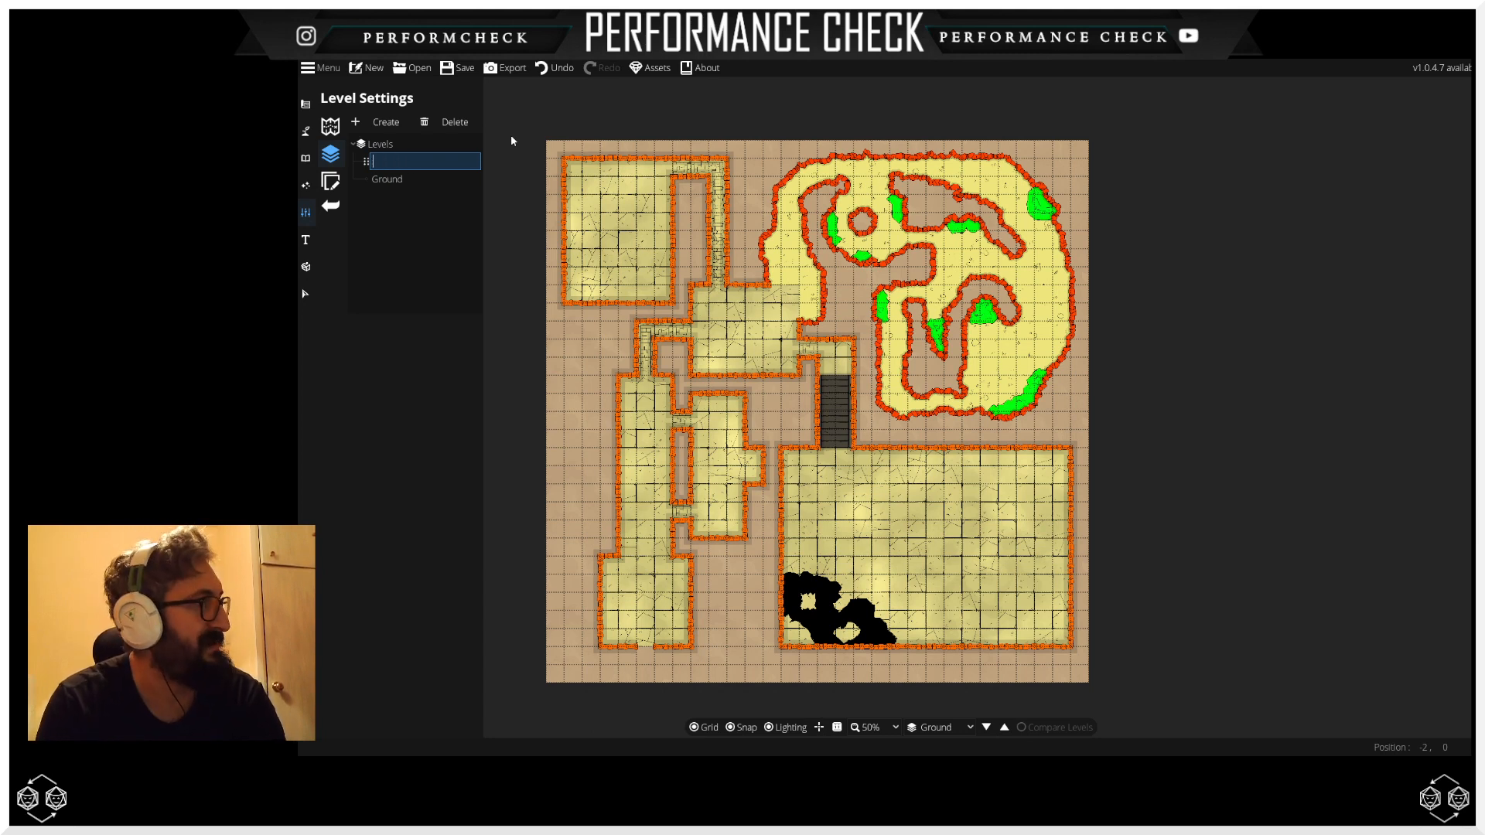
type("Nether")
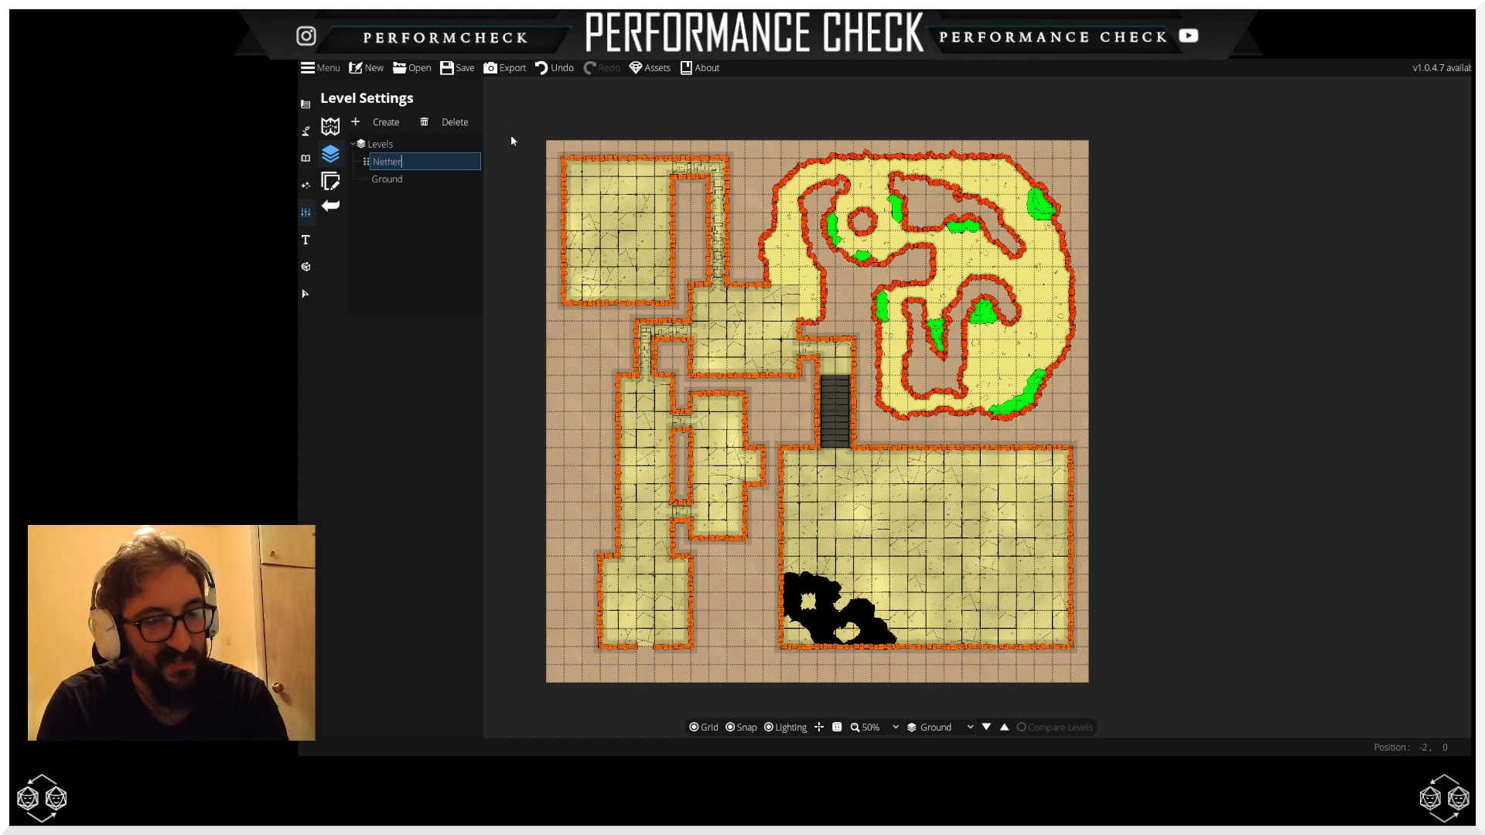
type(" Tomb")
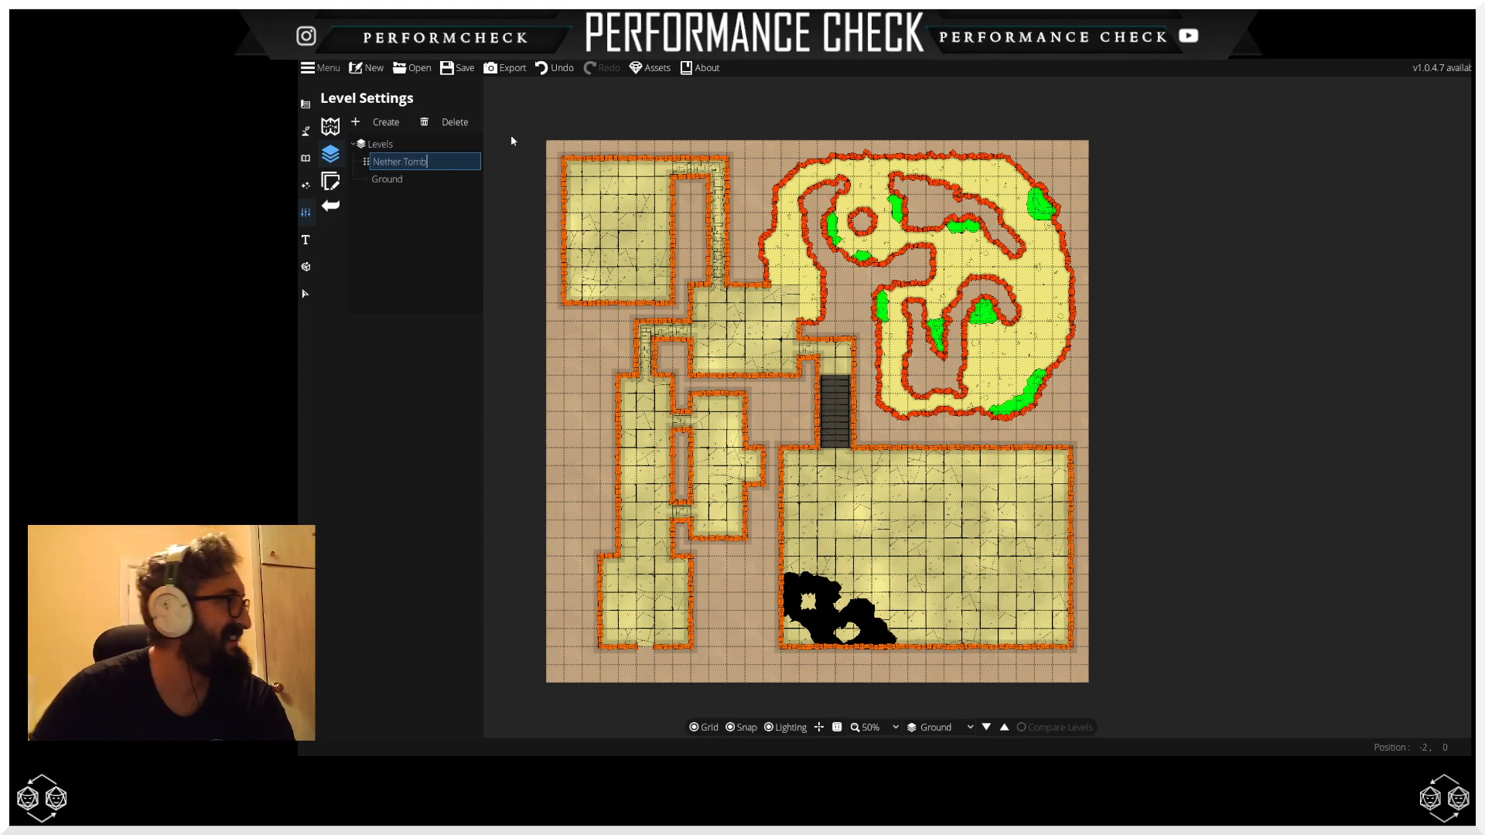
key("Return")
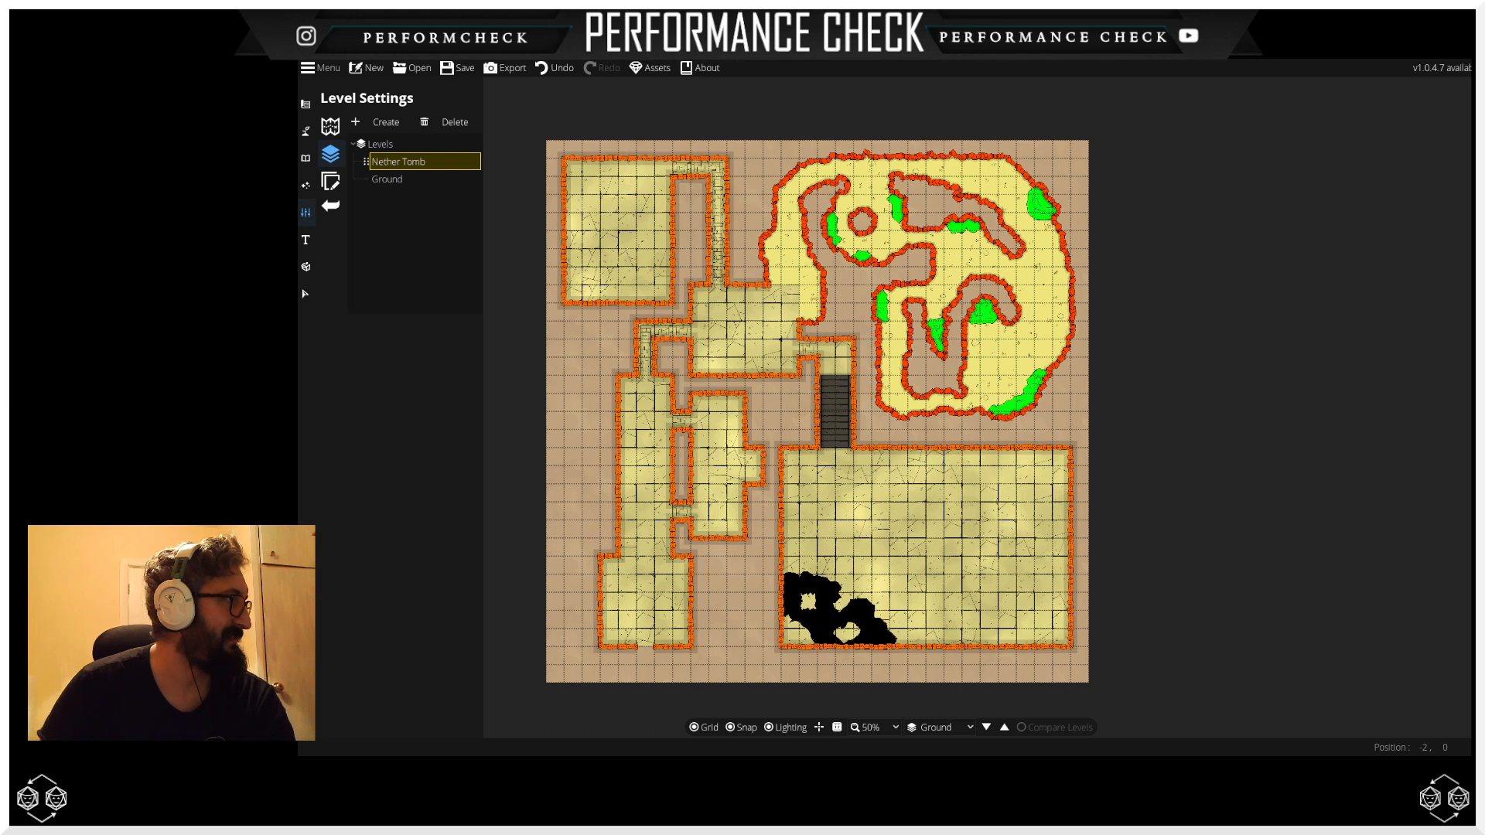
left_click_drag(422, 164, 411, 192)
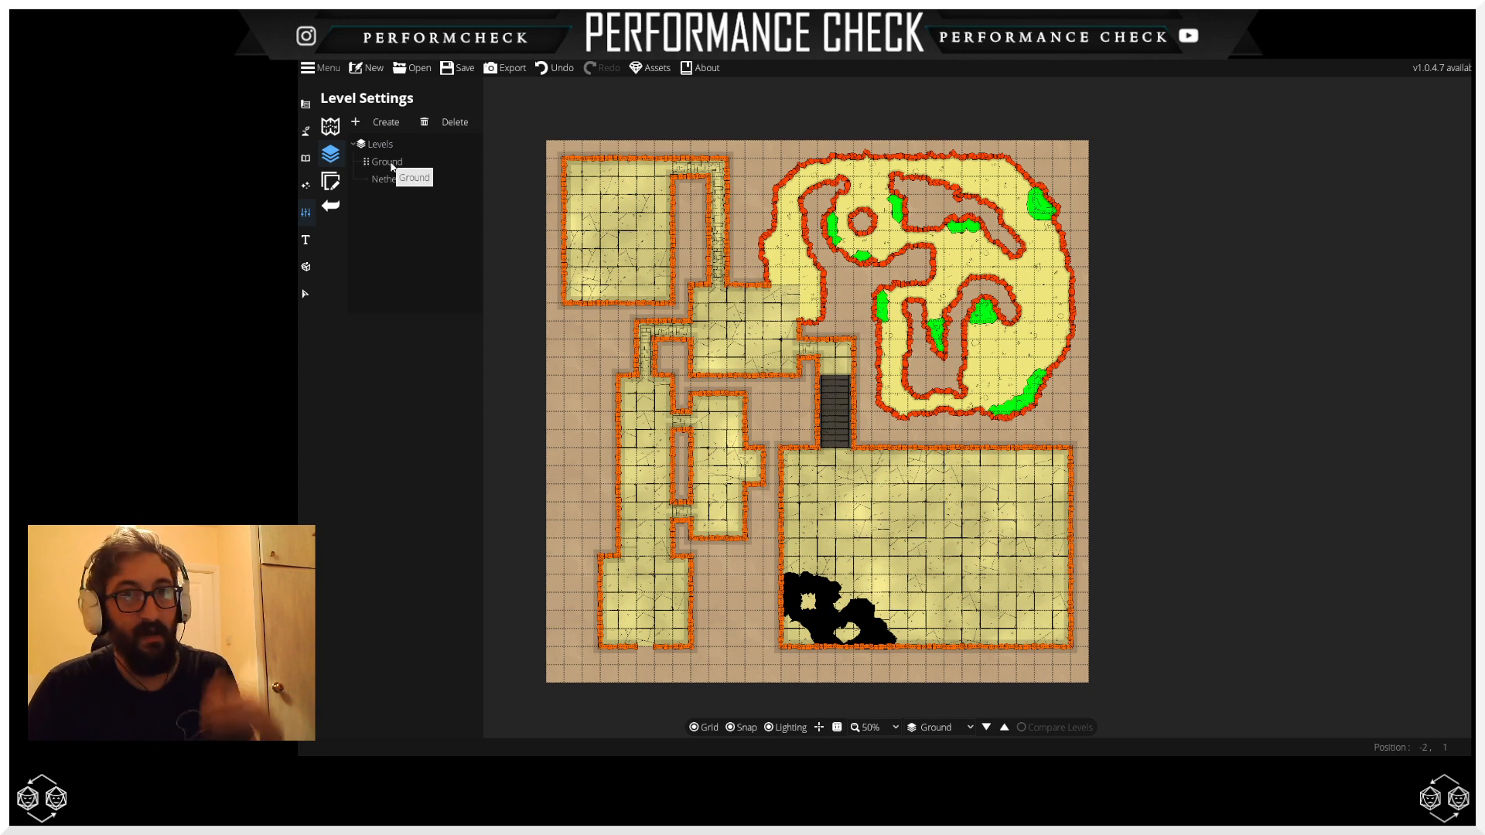
Step: On the Nether Tomb level, erase the western rooms and corridors with the rectangular Building Tool, keeping the cave, stairs and large room
left_click(938, 727)
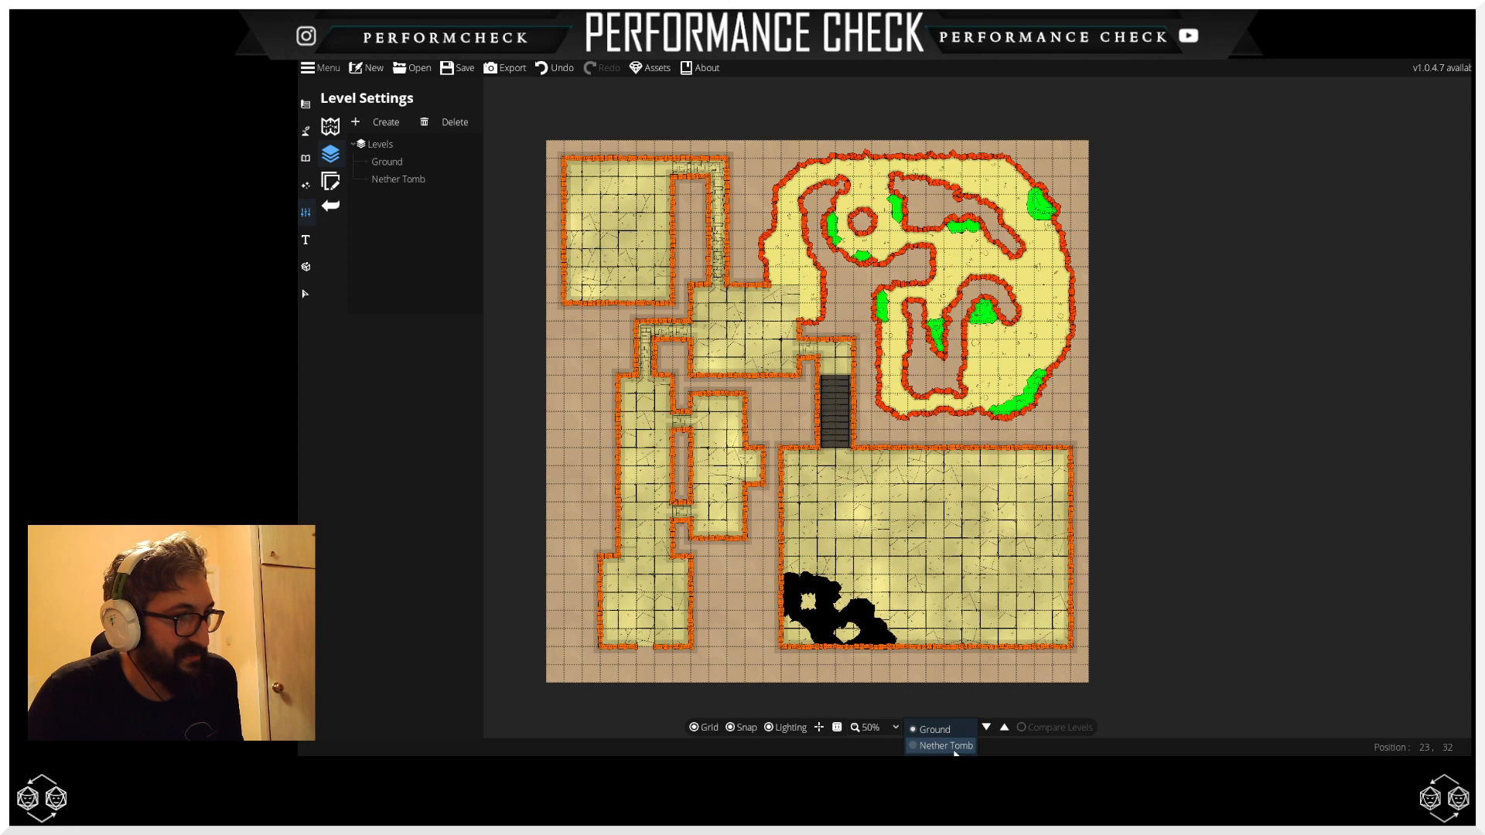
left_click(945, 745)
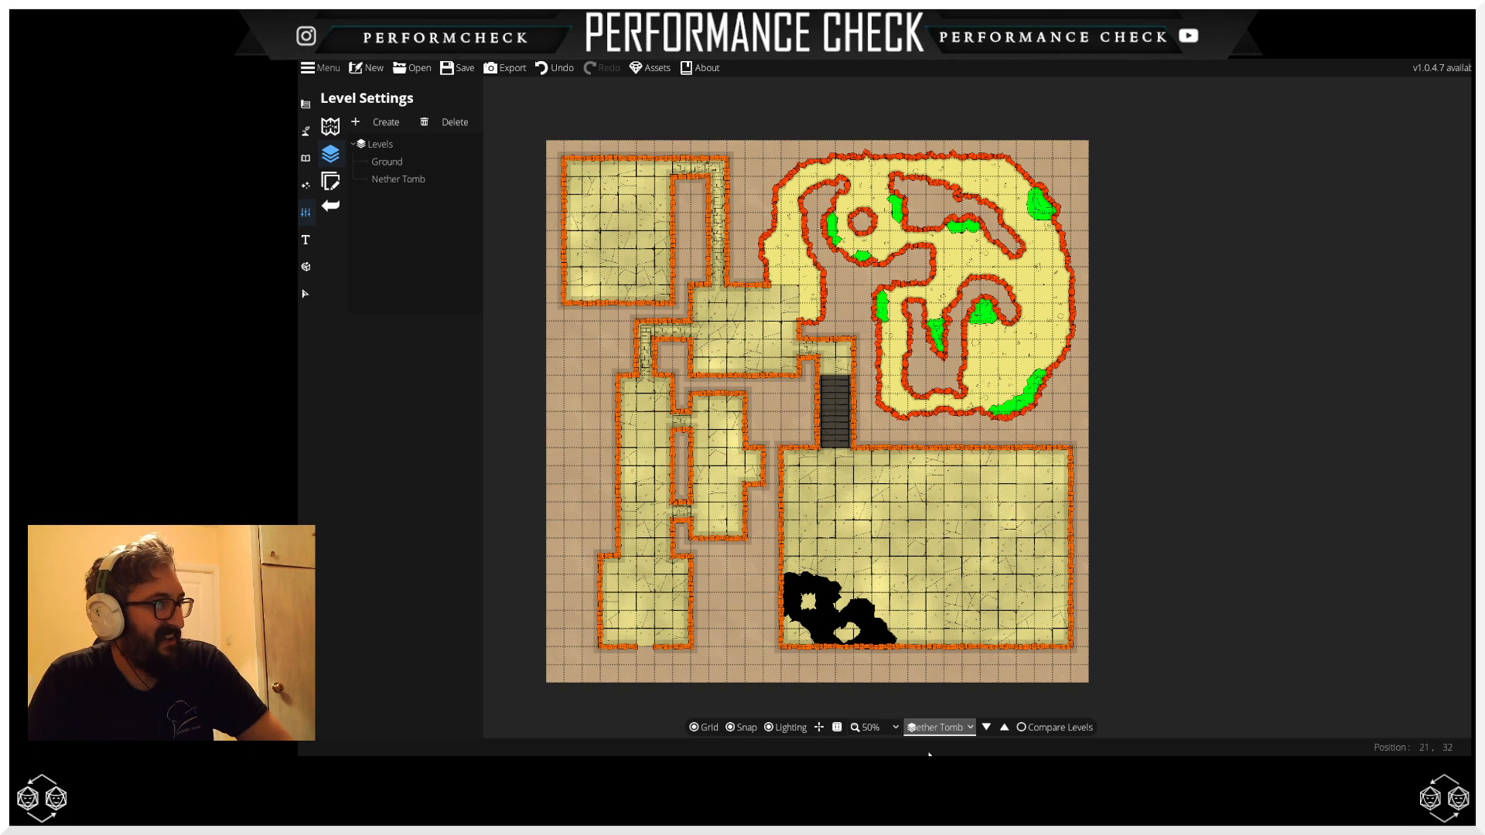
left_click(306, 131)
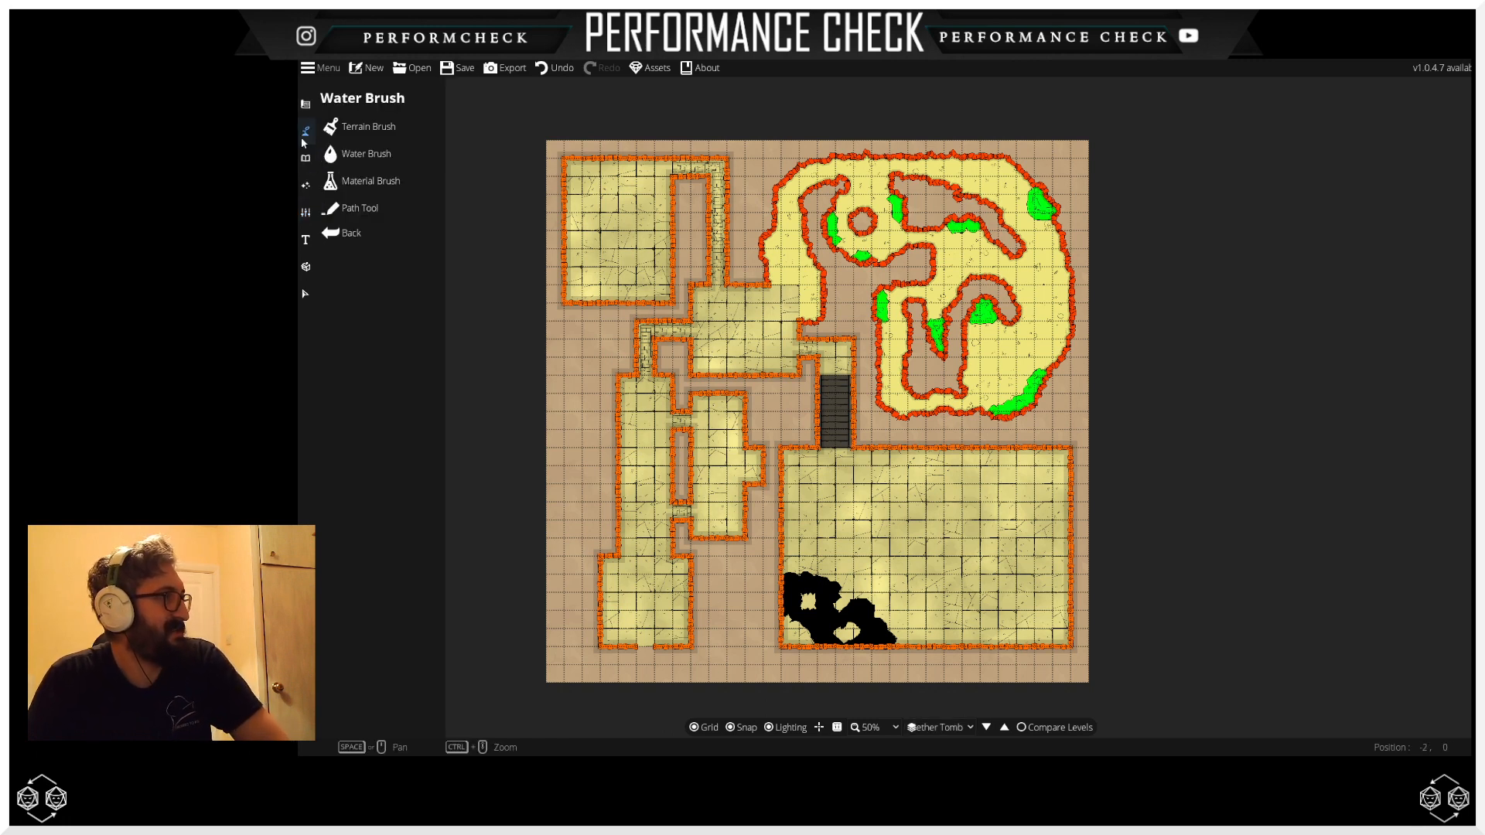
left_click(305, 103)
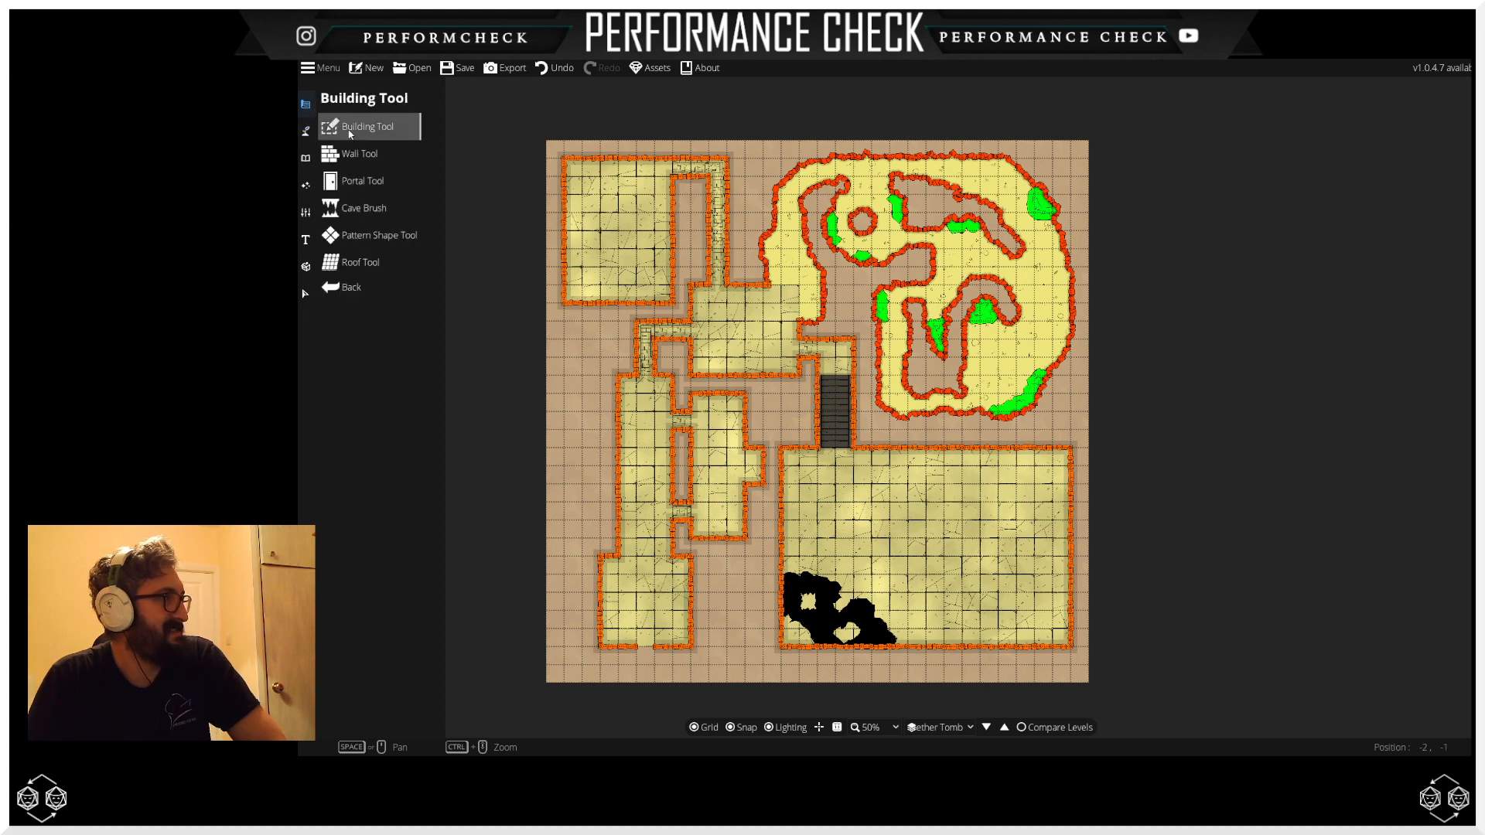
left_click(348, 126)
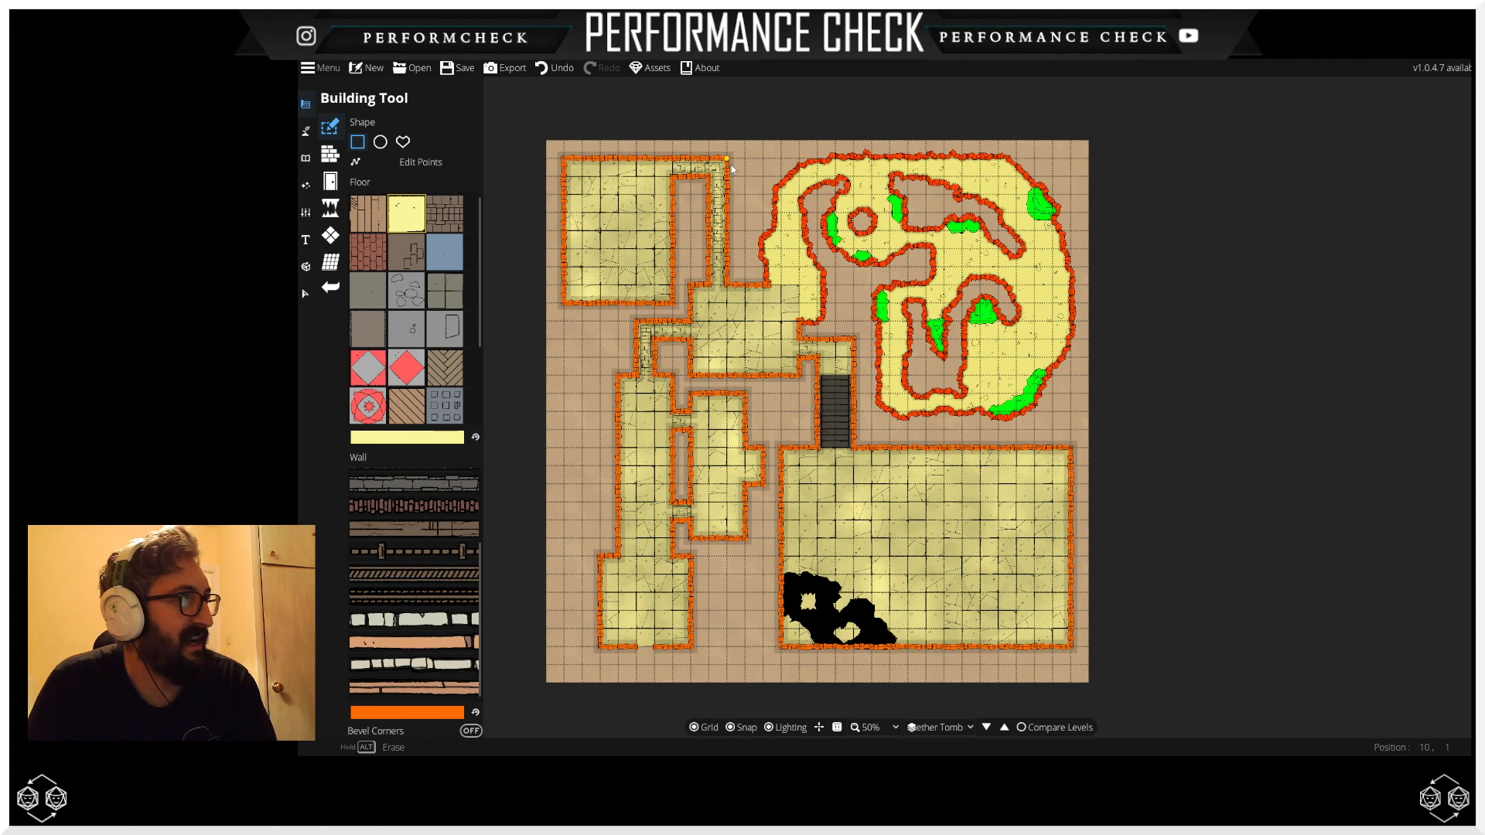
mouse_move(763, 161)
left_mouse_down()
mouse_move(773, 625)
mouse_move(761, 652)
mouse_move(573, 657)
left_mouse_up()
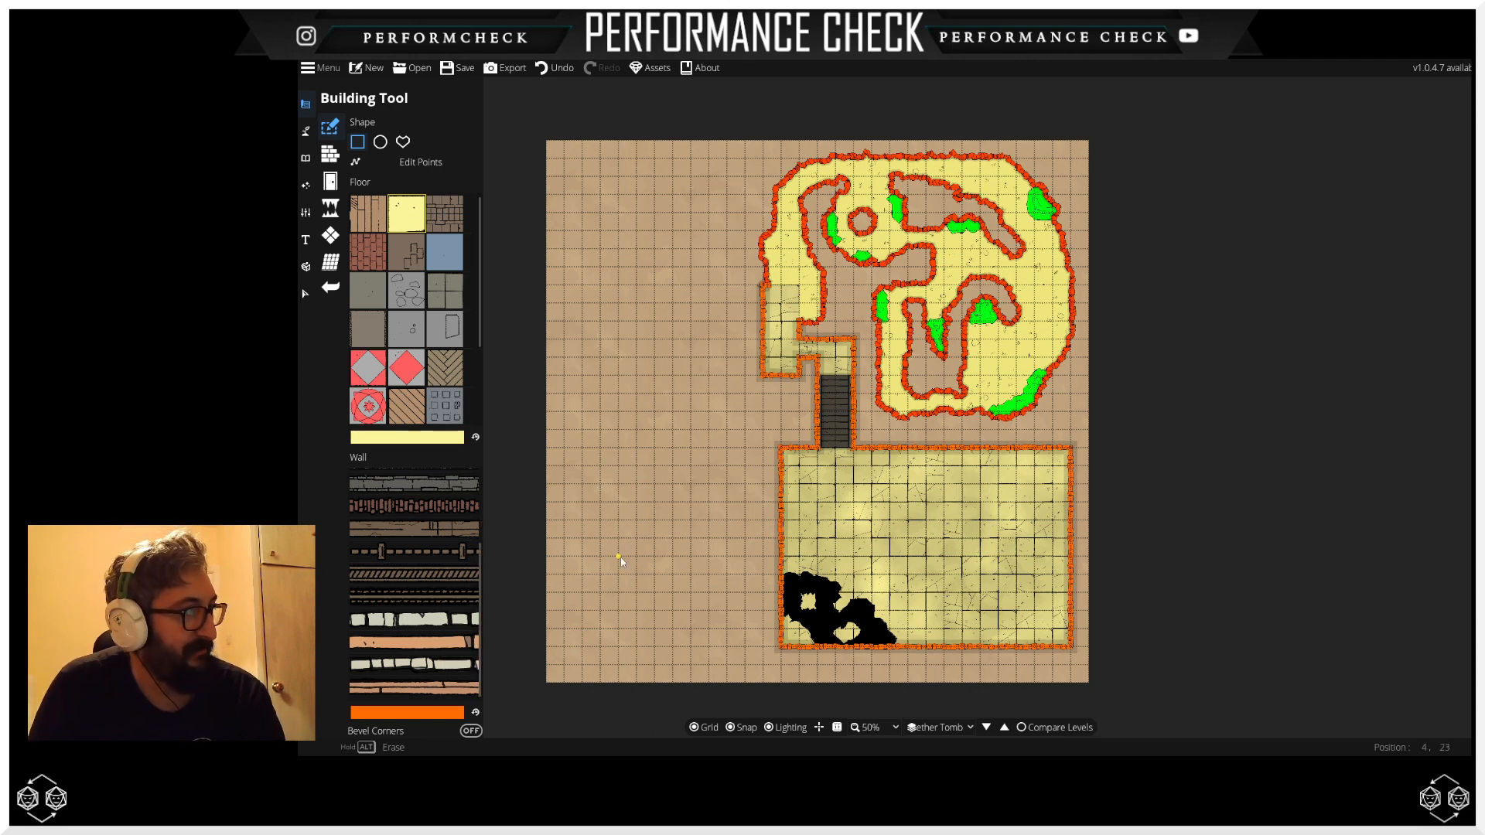
Step: View the Ground level for comparison, then return to the Nether Tomb level
left_click(942, 723)
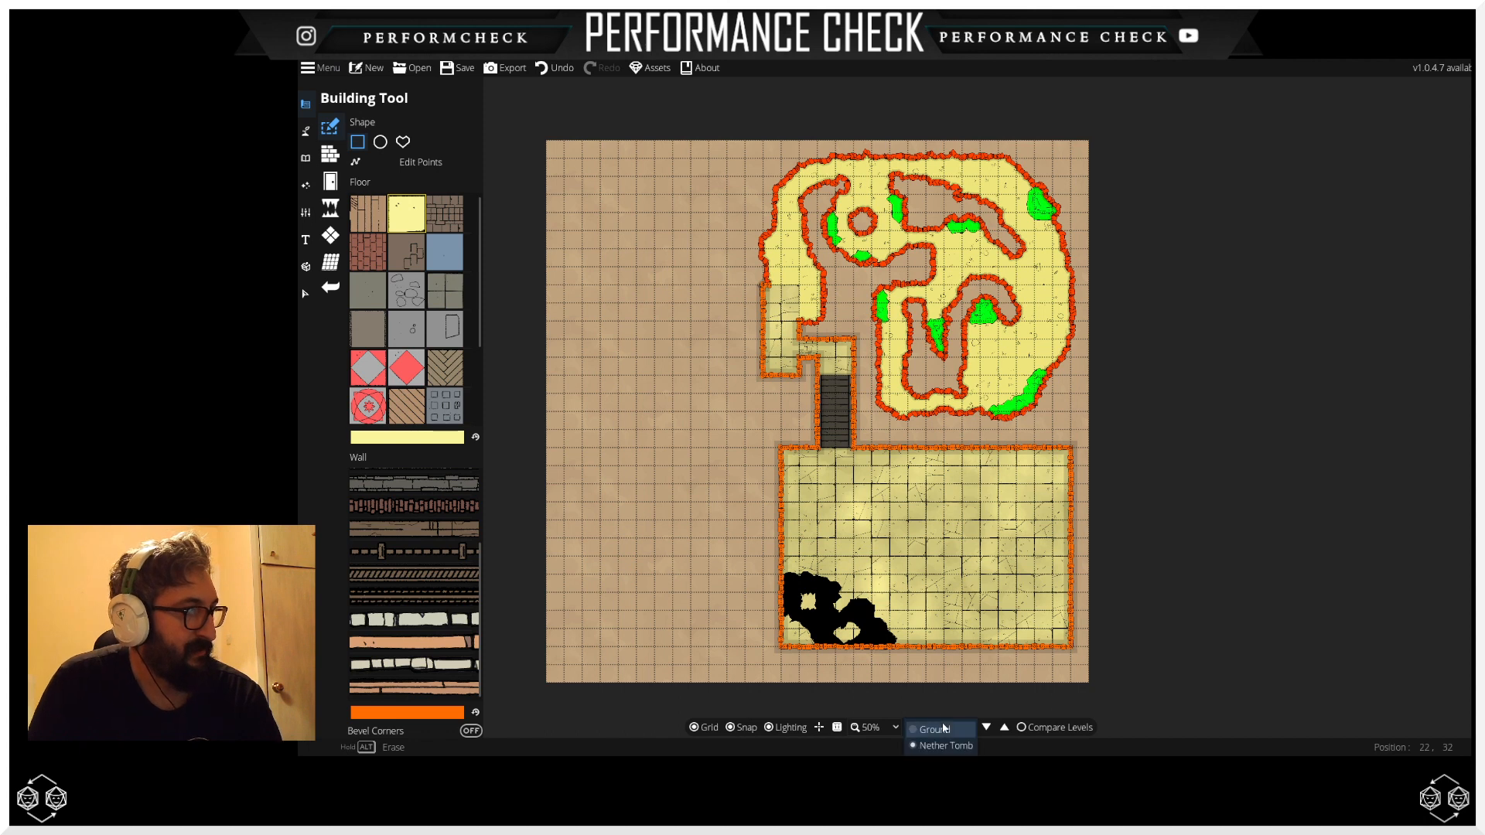
left_click(943, 735)
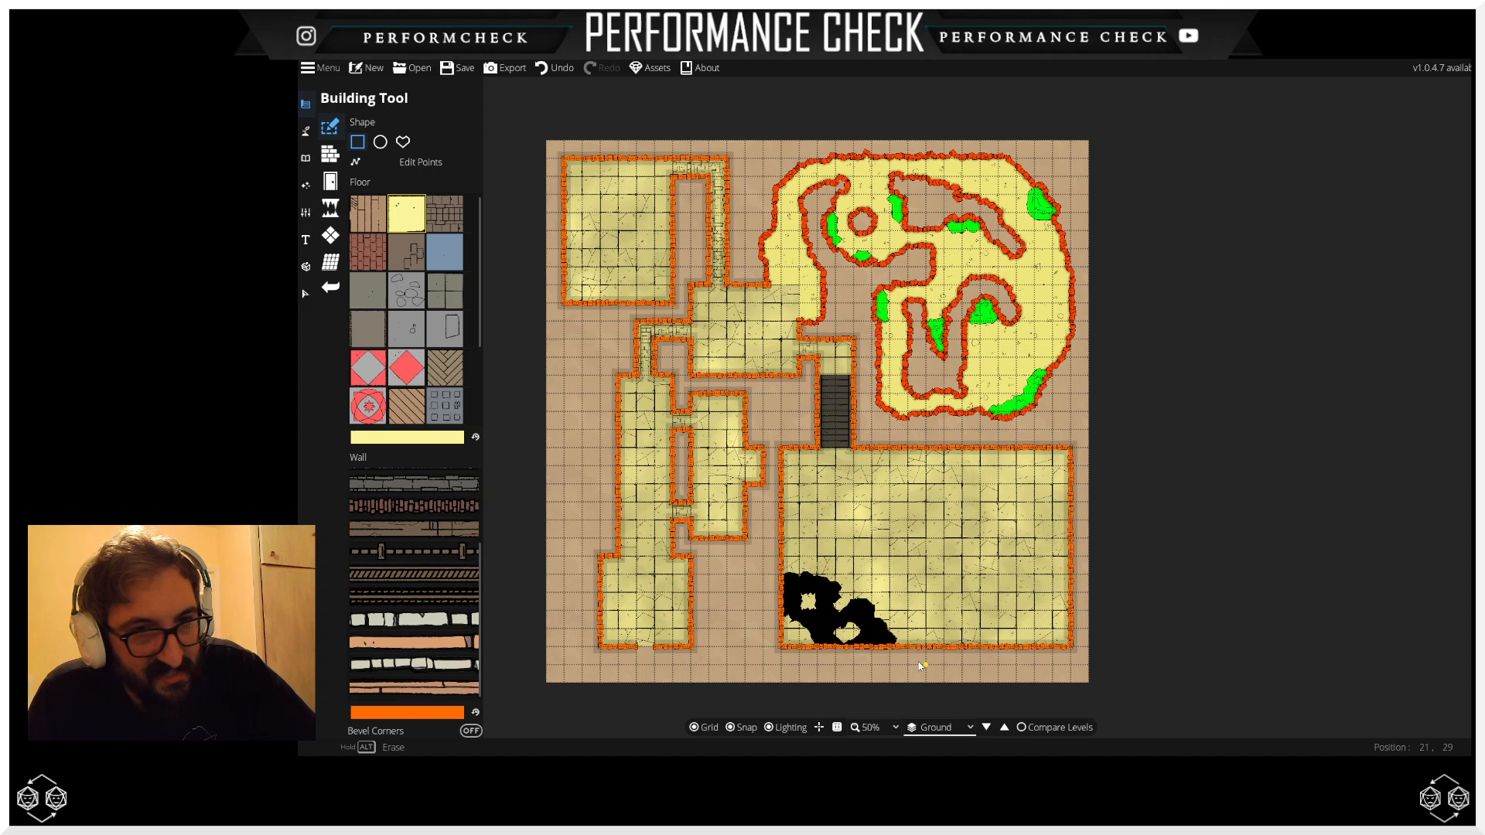
left_click(940, 728)
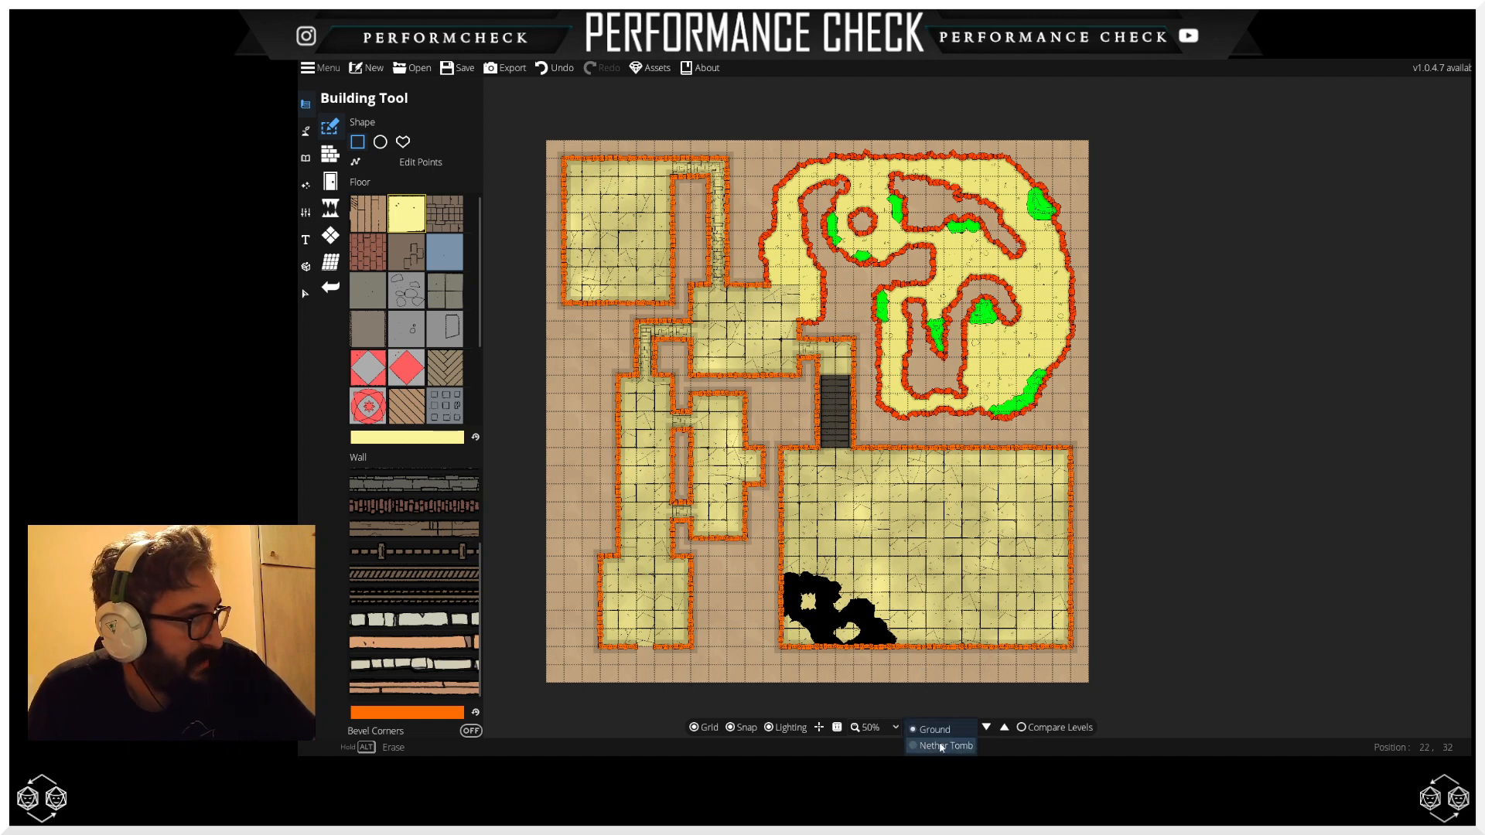
left_click(941, 744)
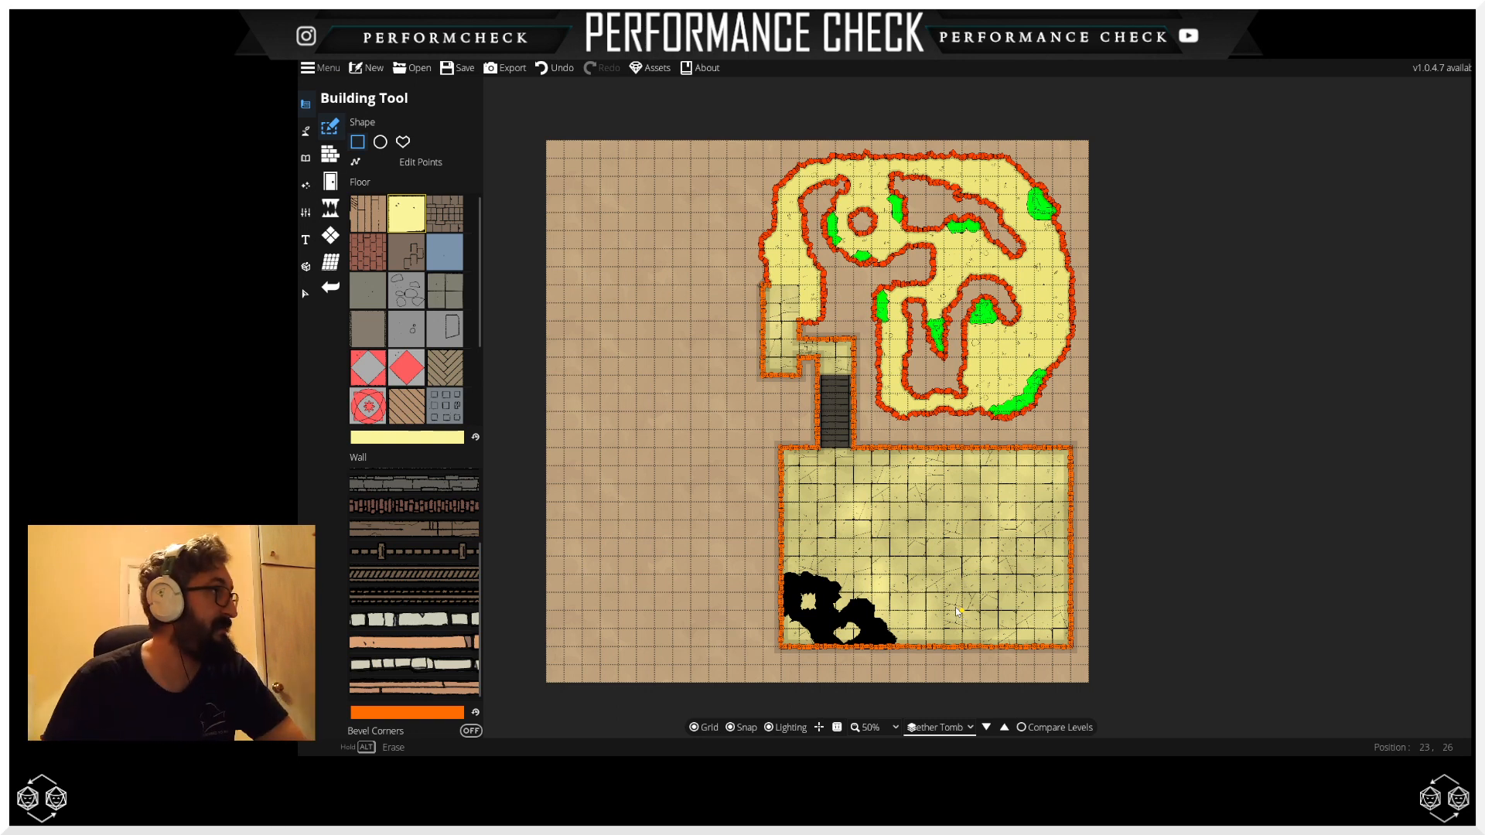
Step: Erase the black liquid pool in the large room's southwest corner using the Water Brush at its largest size
left_click(330, 154)
left_click(306, 131)
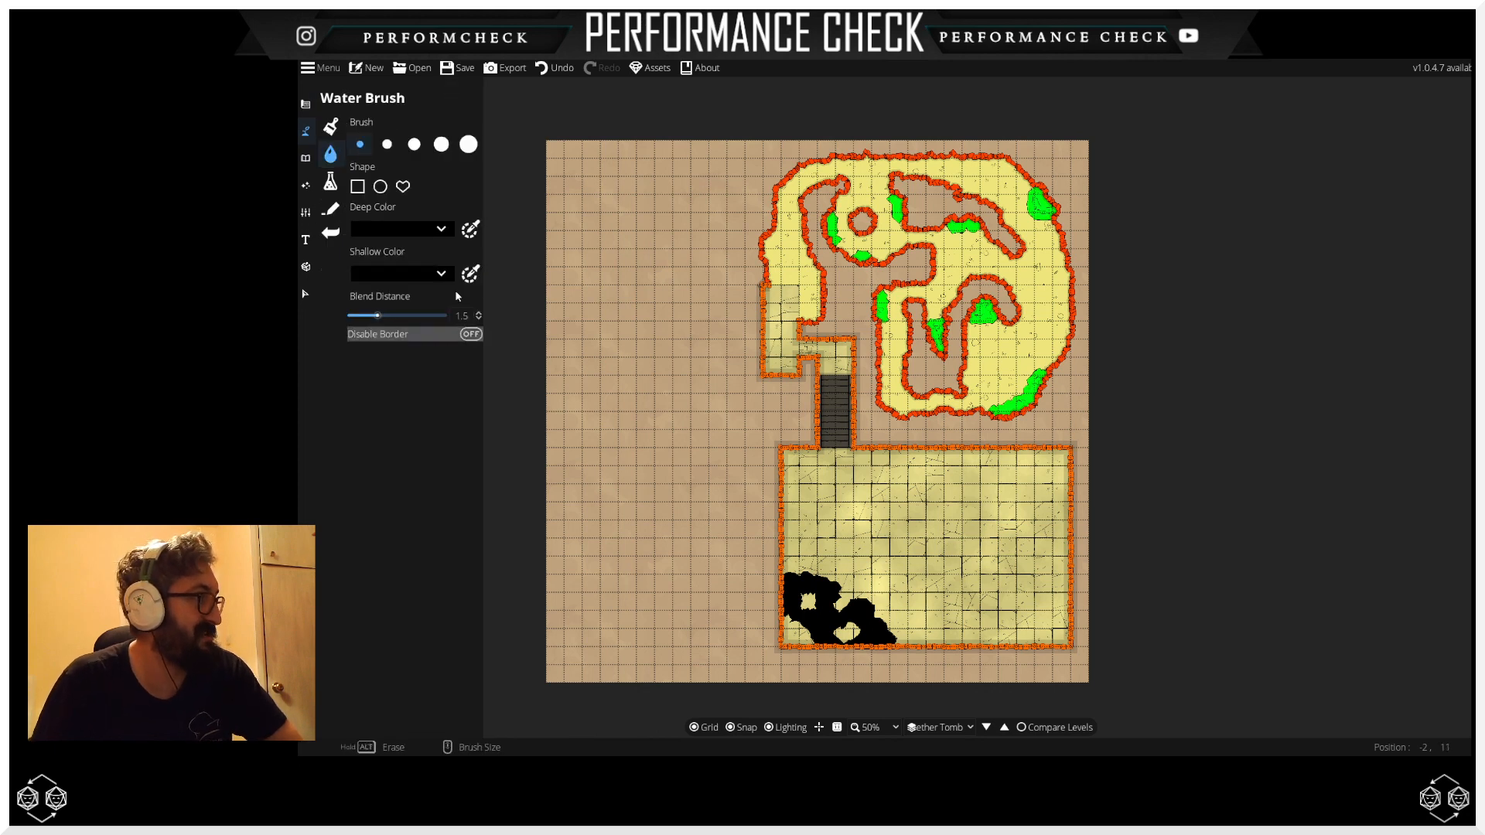
scroll(870, 619, "up", 4)
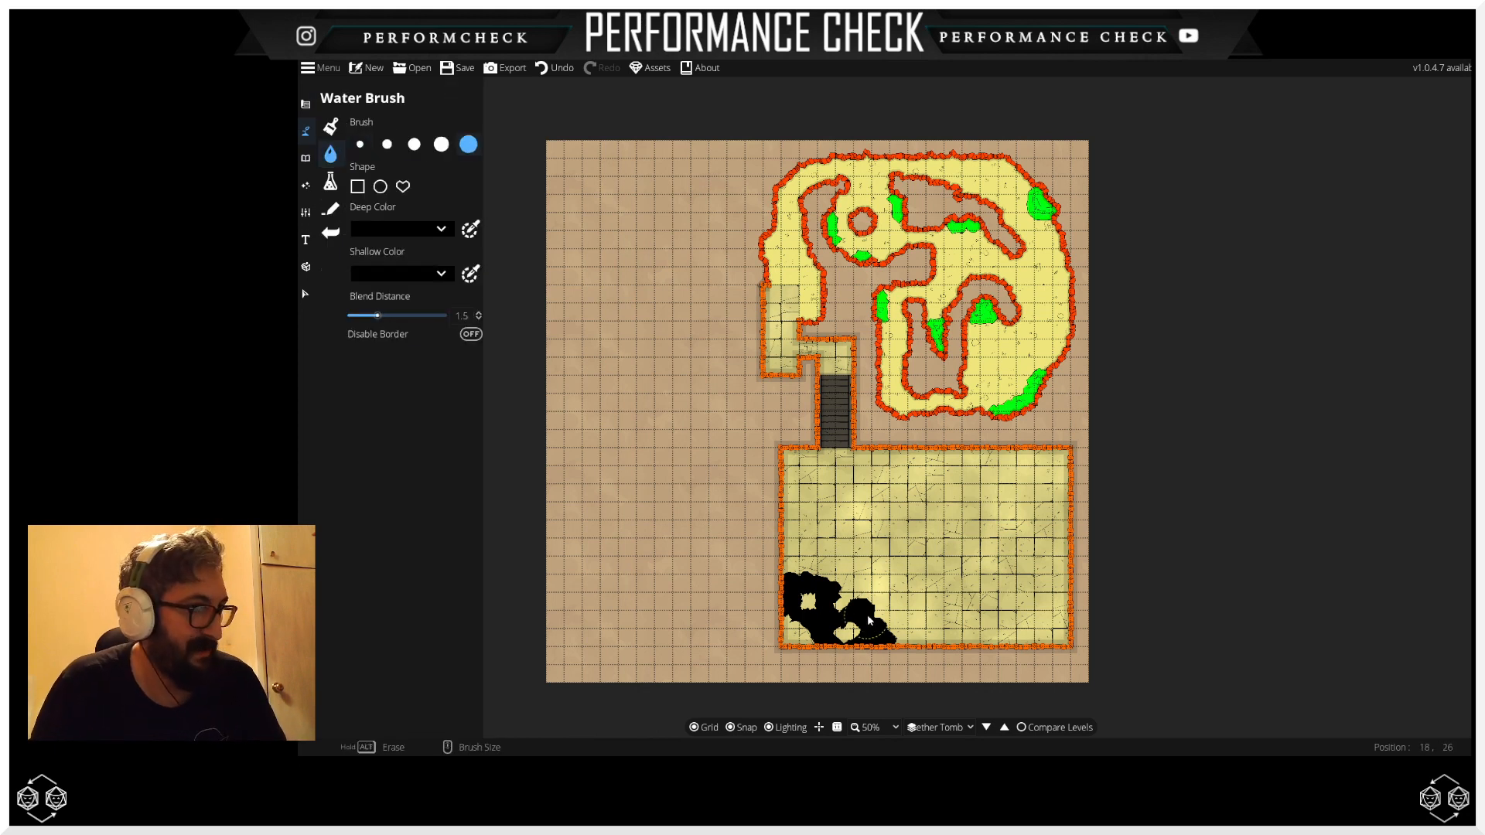
mouse_move(869, 619)
left_mouse_down()
mouse_move(889, 619)
mouse_move(818, 621)
mouse_move(810, 584)
mouse_move(801, 621)
left_mouse_up()
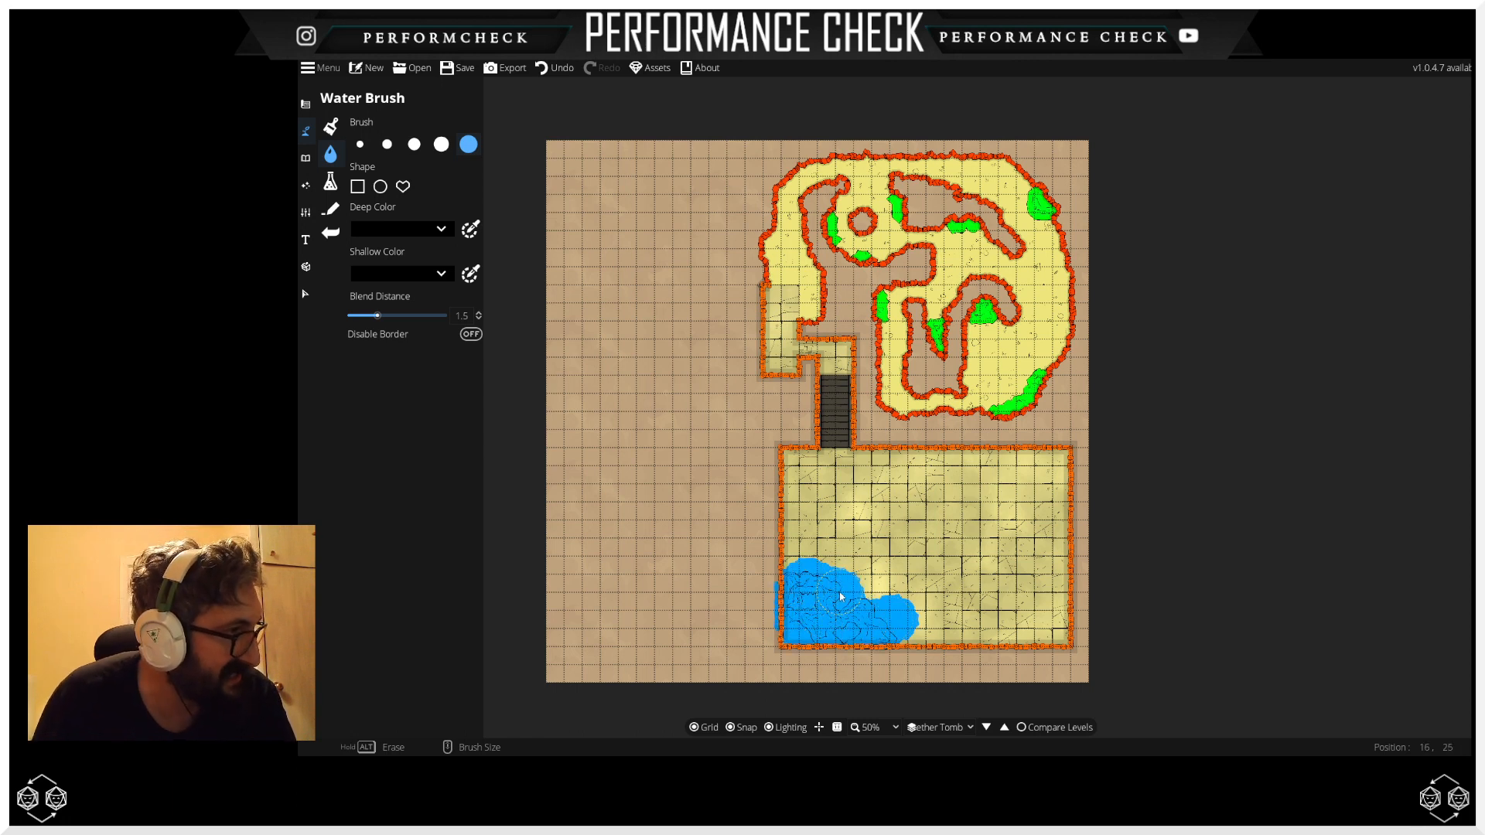
key("ctrl+z")
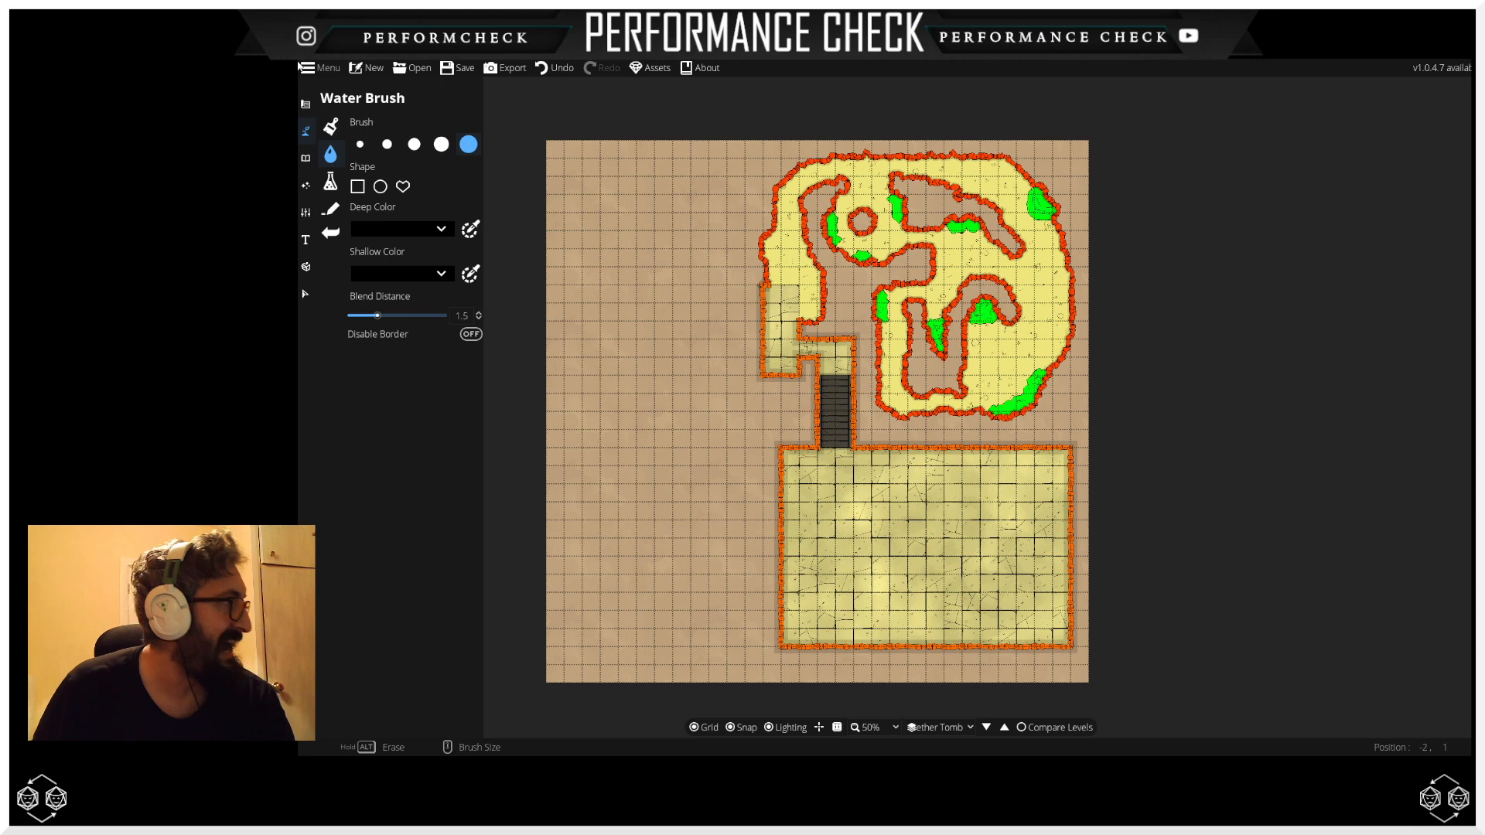
left_click(306, 158)
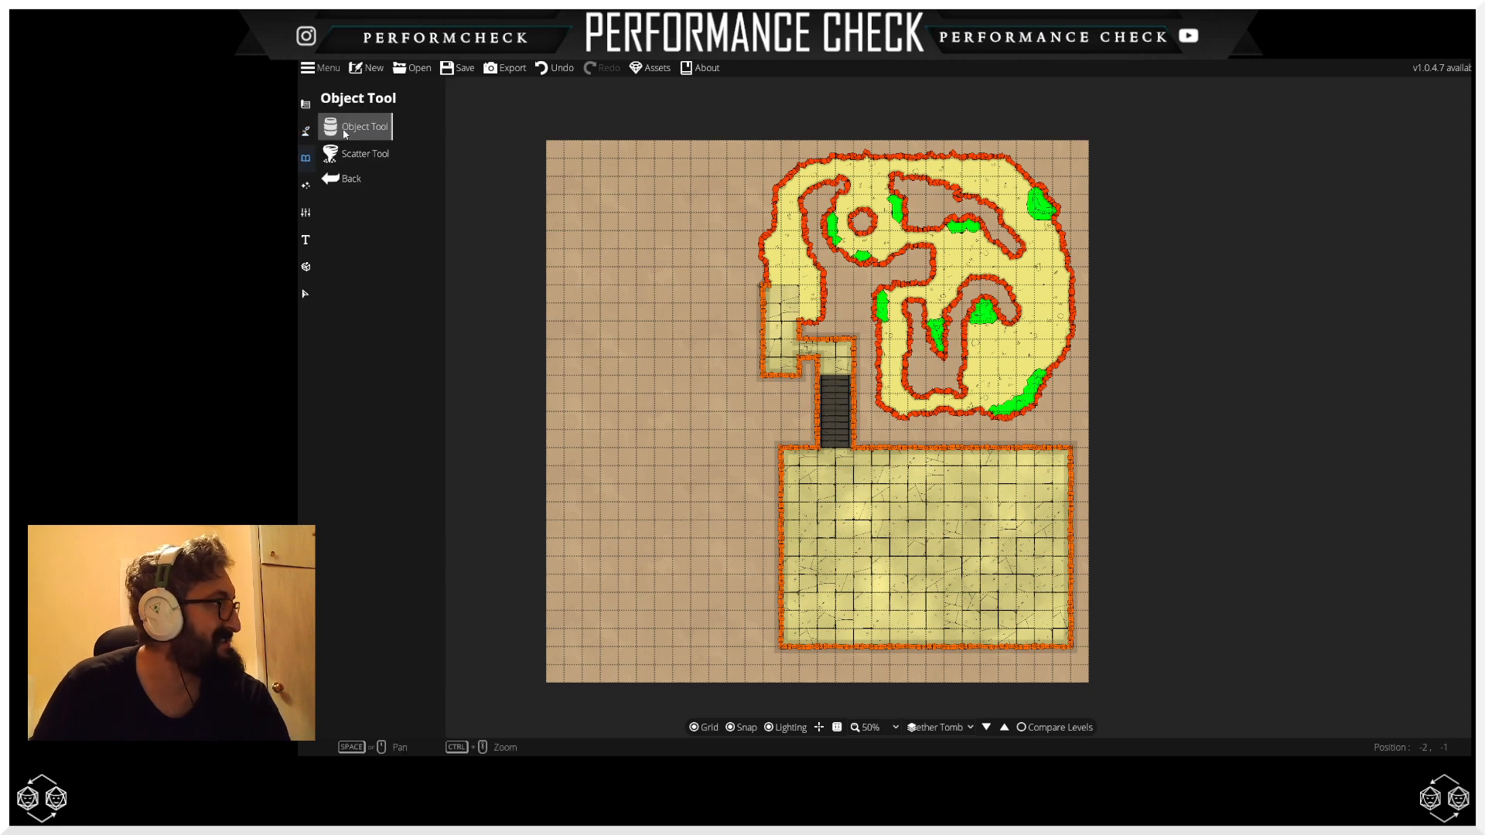
left_click(306, 132)
left_click(312, 107)
left_click(361, 152)
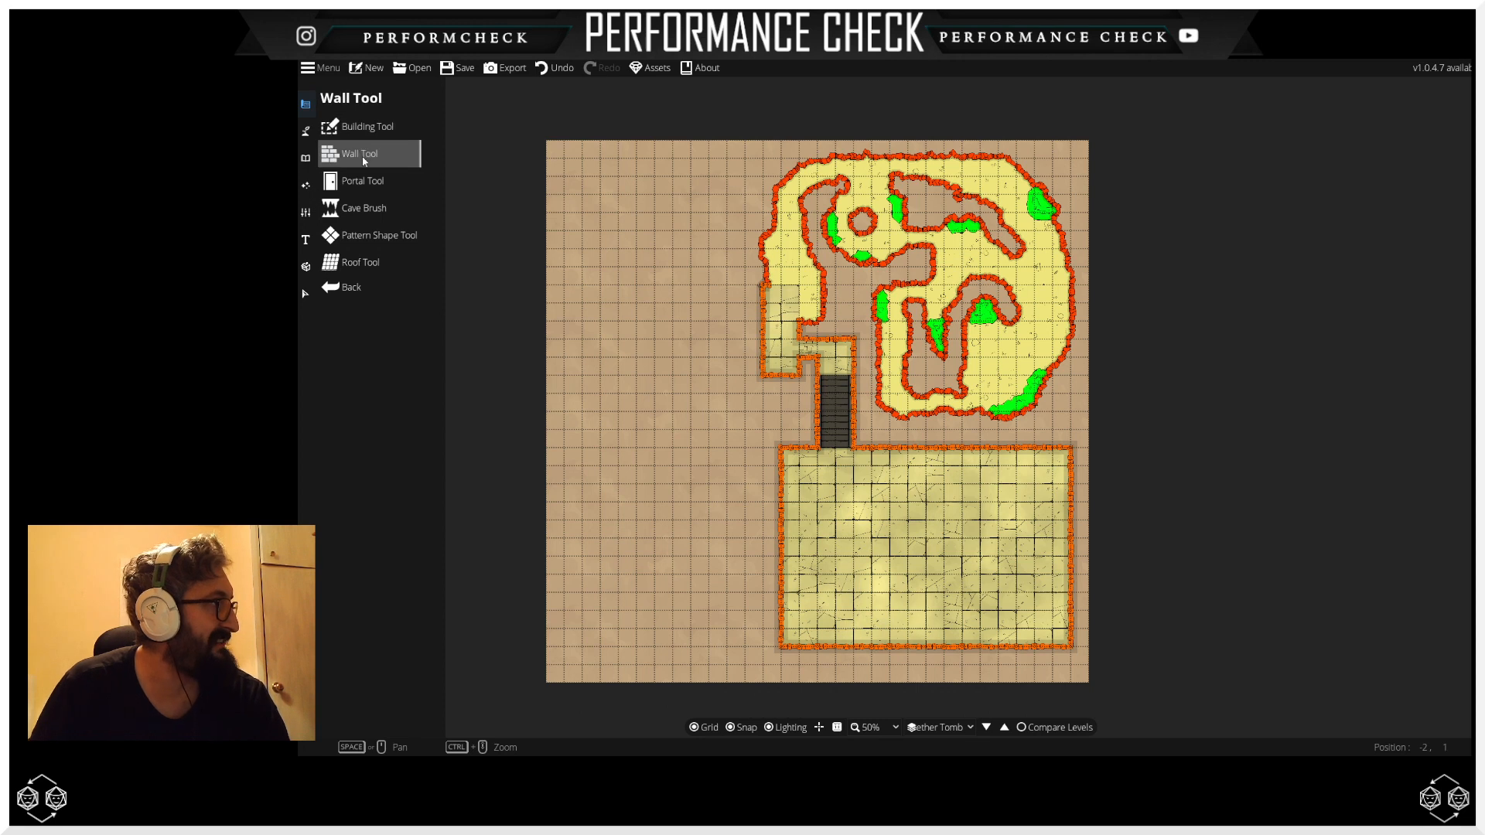
left_click(361, 130)
left_click(370, 145)
left_click(370, 138)
left_click(342, 147)
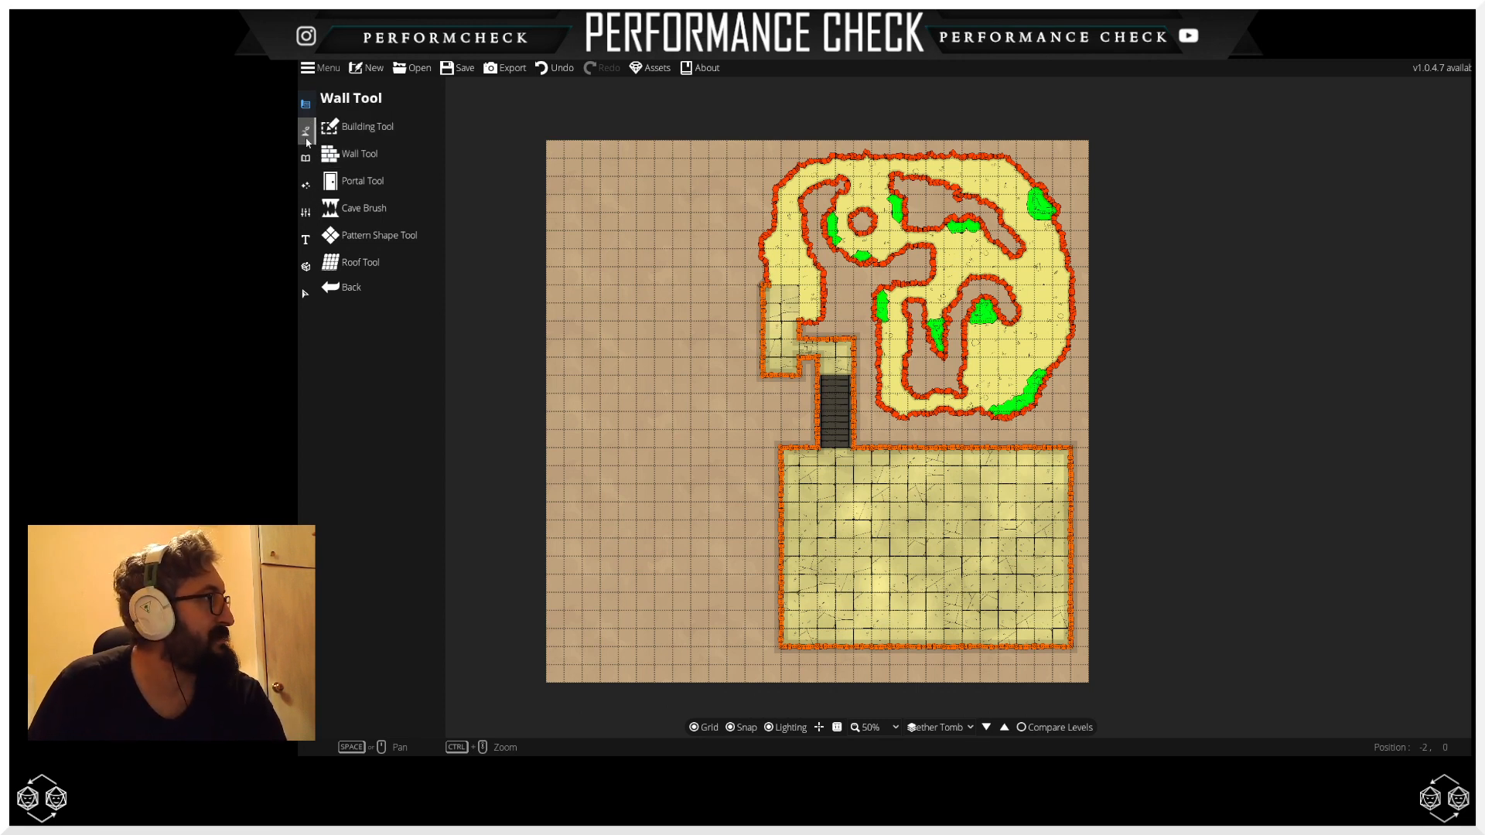
left_click(306, 132)
left_click(346, 129)
left_click(359, 154)
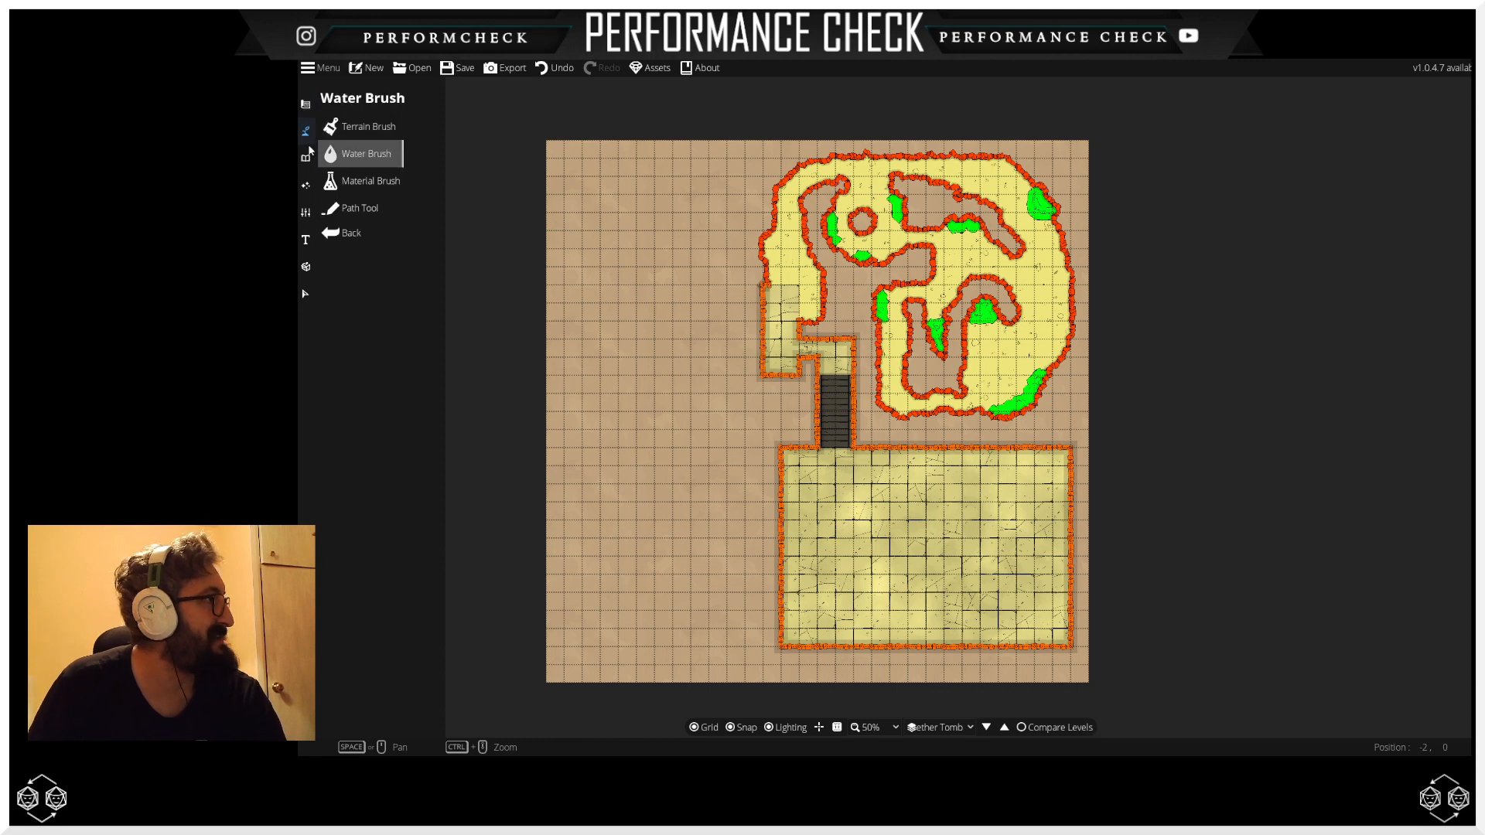
left_click(306, 157)
left_click(334, 124)
Step: Set the Building Tool's Smart Stone floor colour to off-white with RGB 255, 254, 236
left_click(349, 134)
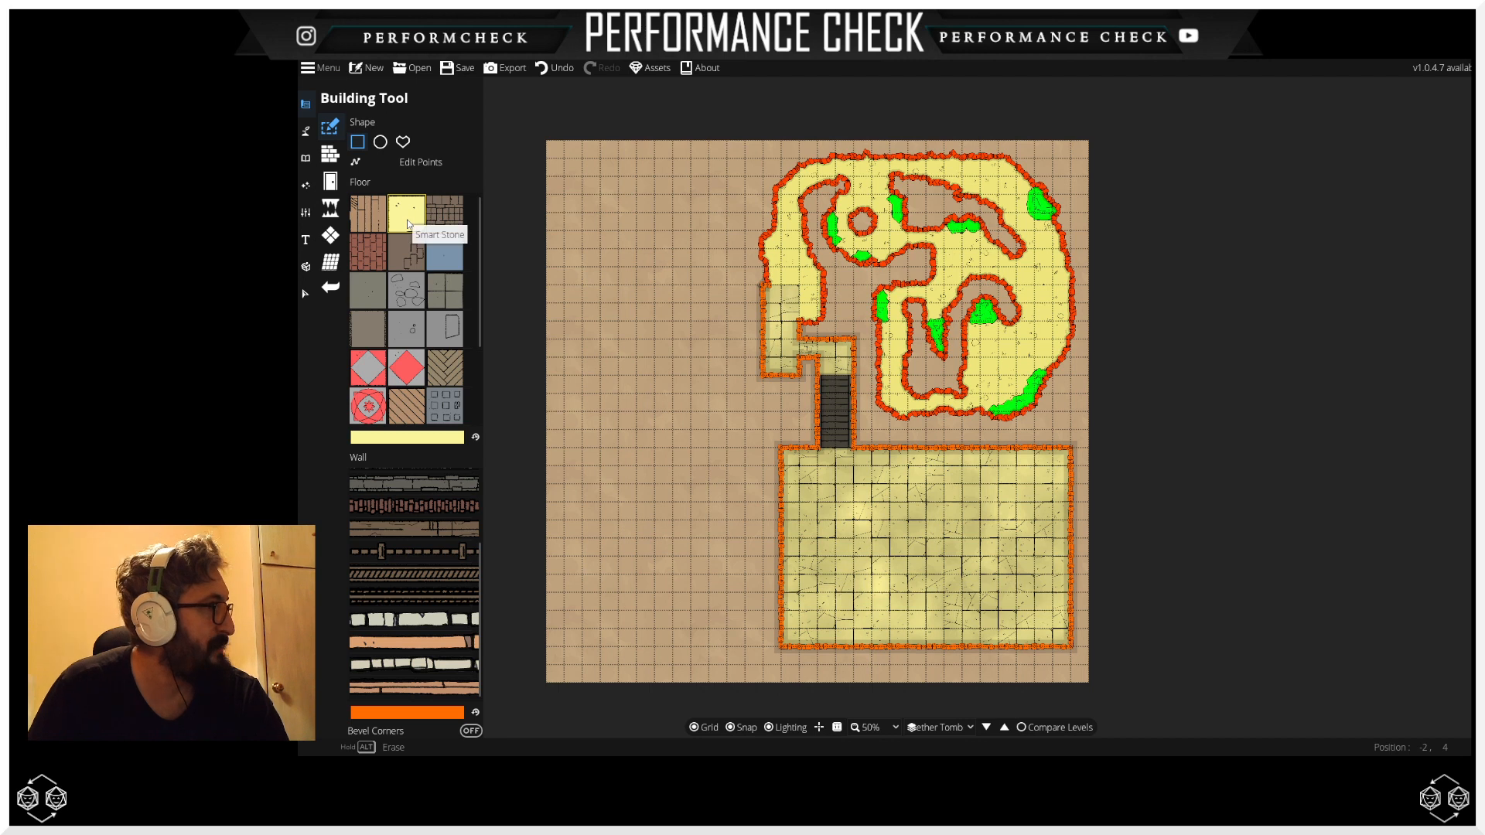
left_click(418, 437)
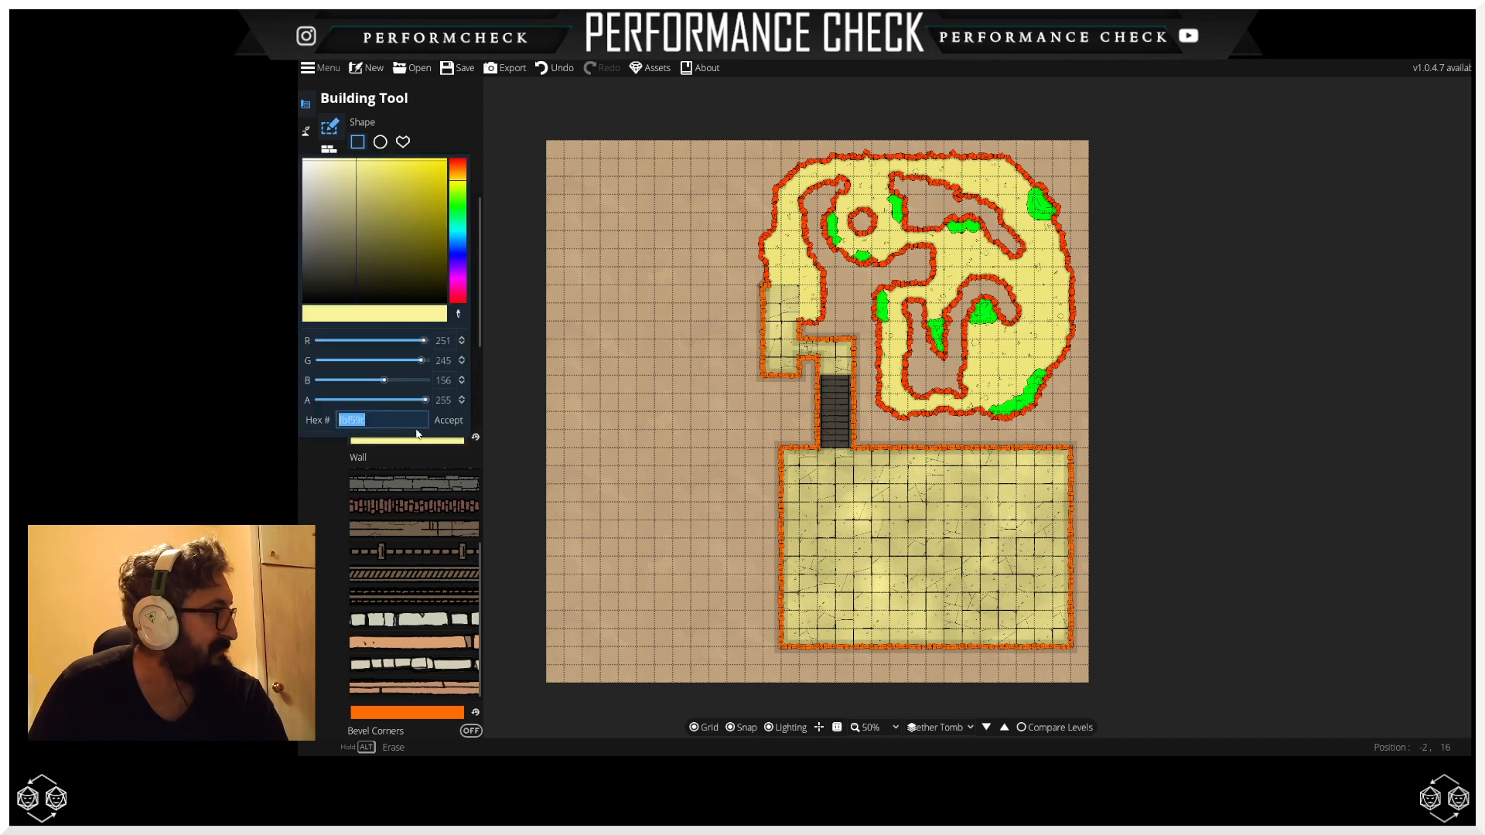
mouse_move(363, 175)
left_mouse_down()
mouse_move(330, 236)
mouse_move(359, 159)
mouse_move(315, 161)
left_mouse_up()
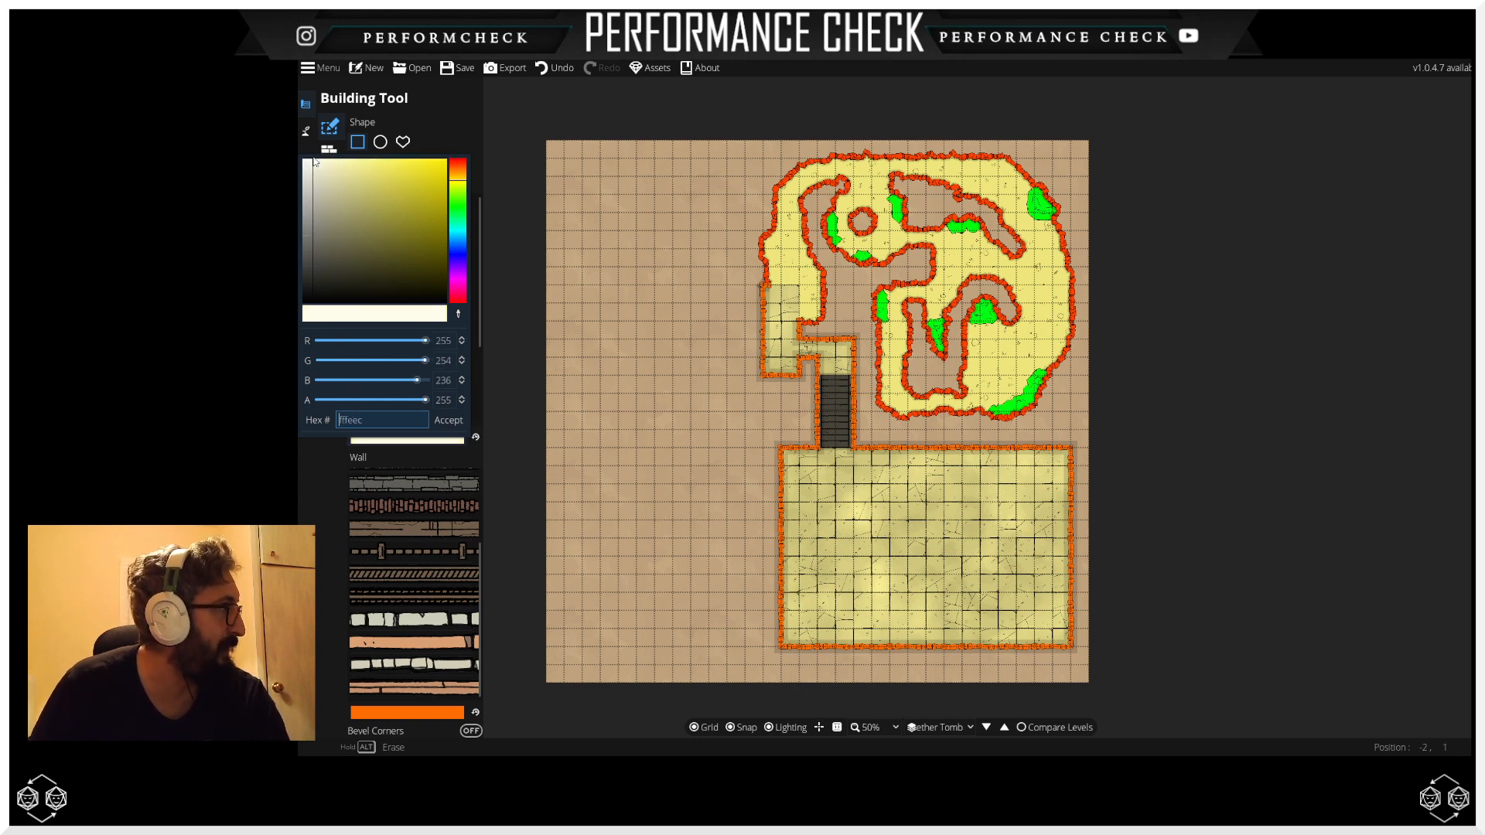
left_click(449, 419)
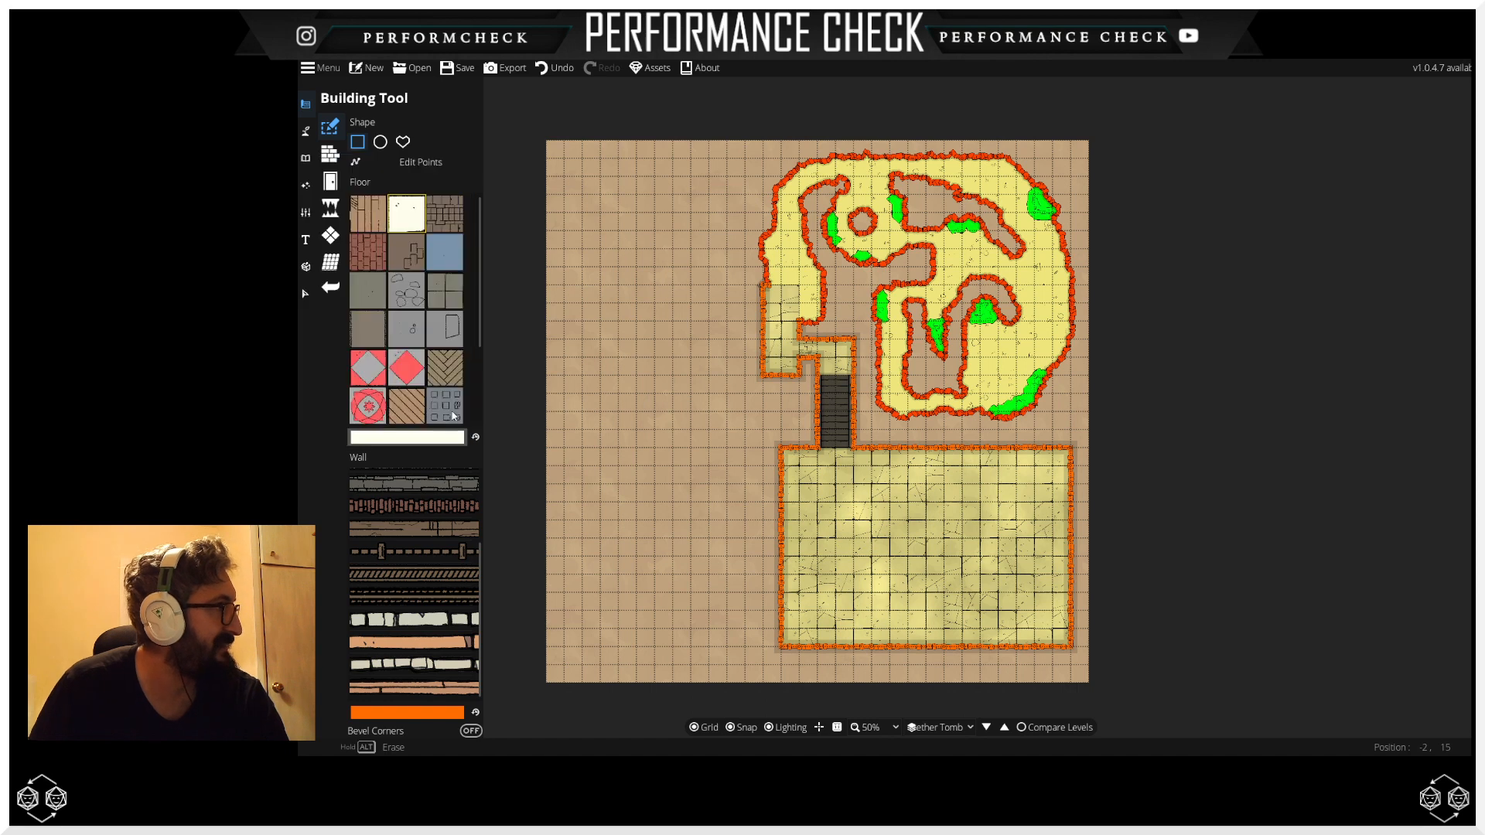
Step: Redraw the large southern room over its full extent with the off-white Smart Stone floor
left_click(411, 365)
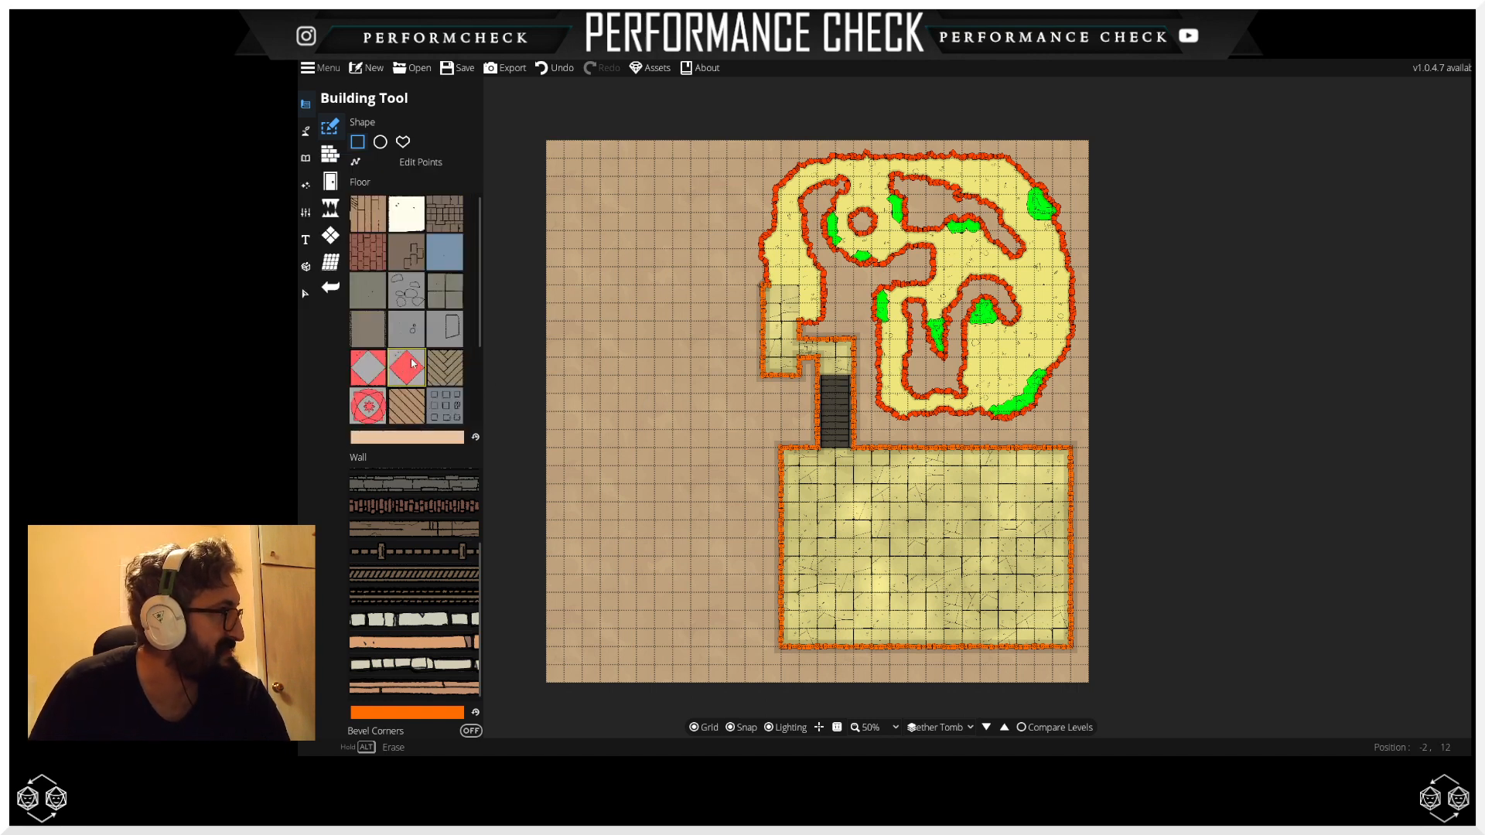
left_click(409, 219)
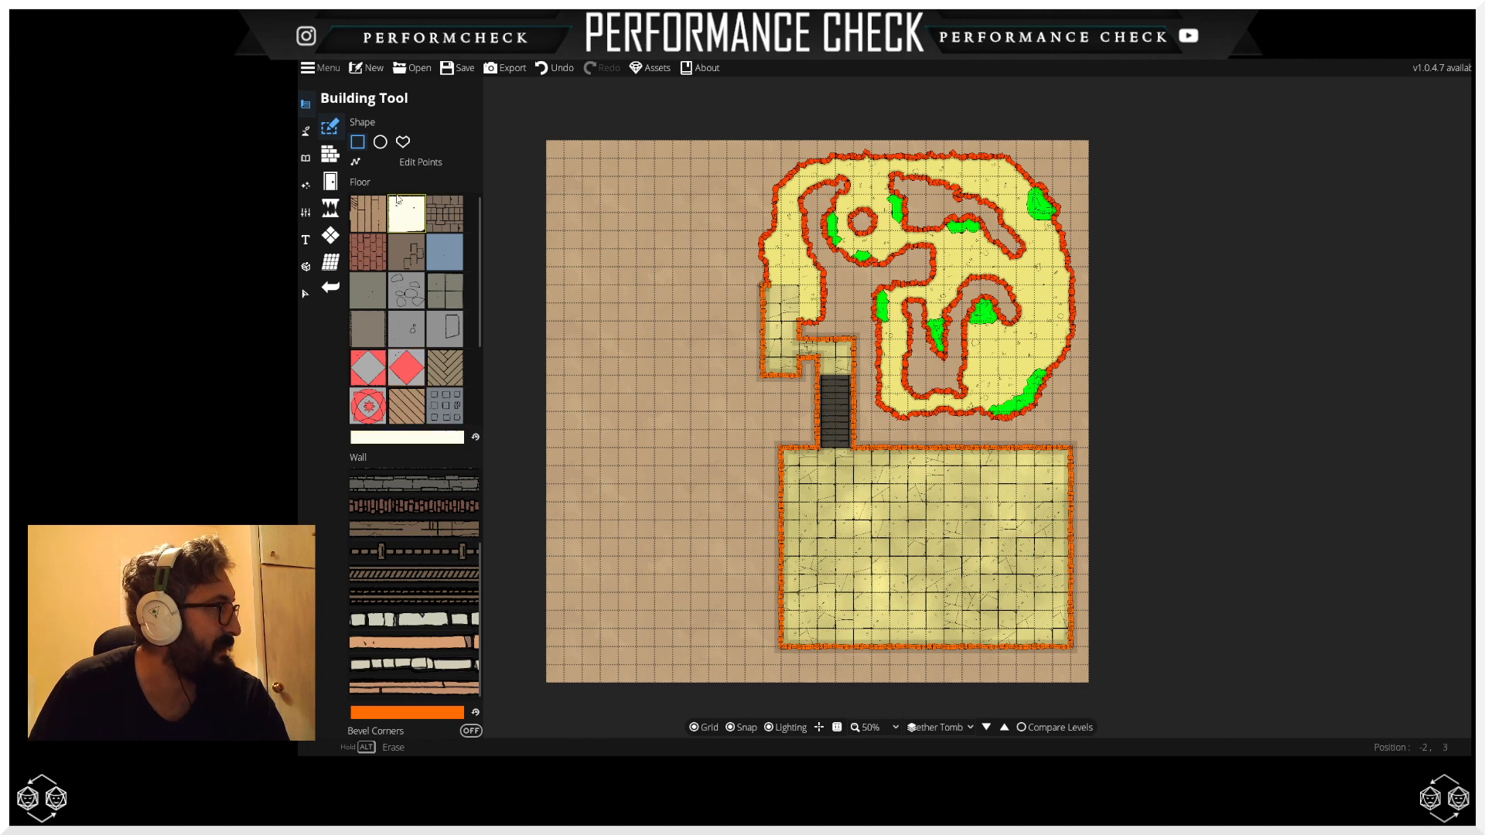
left_click_drag(784, 453, 1069, 645)
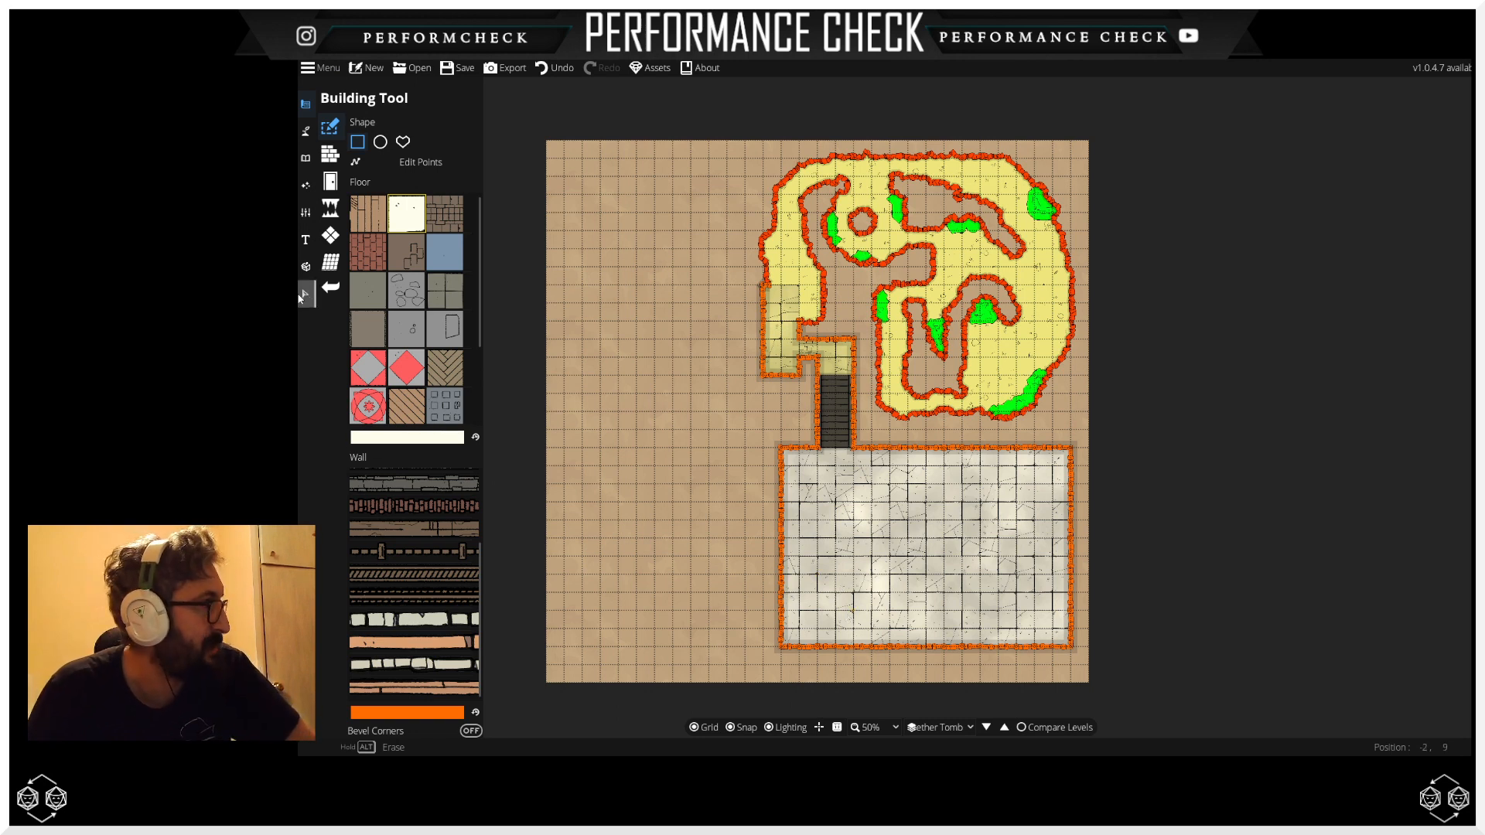
Step: Set the floor colour to yellow with RGB 243, 232, 38 and draw adjoining 3×3 and 2×2 square patches in the large room's southwest corner
mouse_move(406, 519)
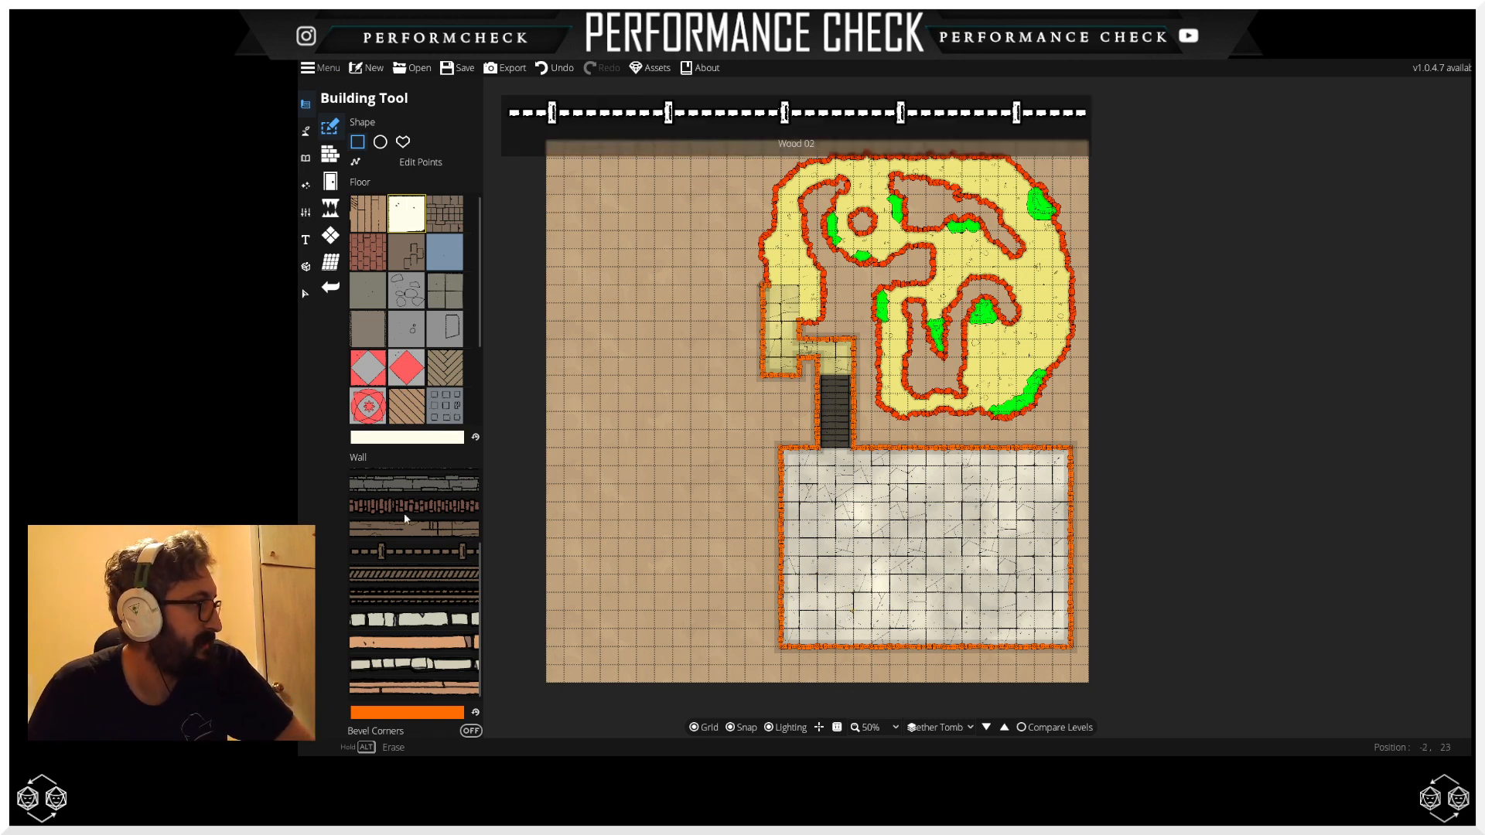
left_click(403, 439)
left_click(424, 165)
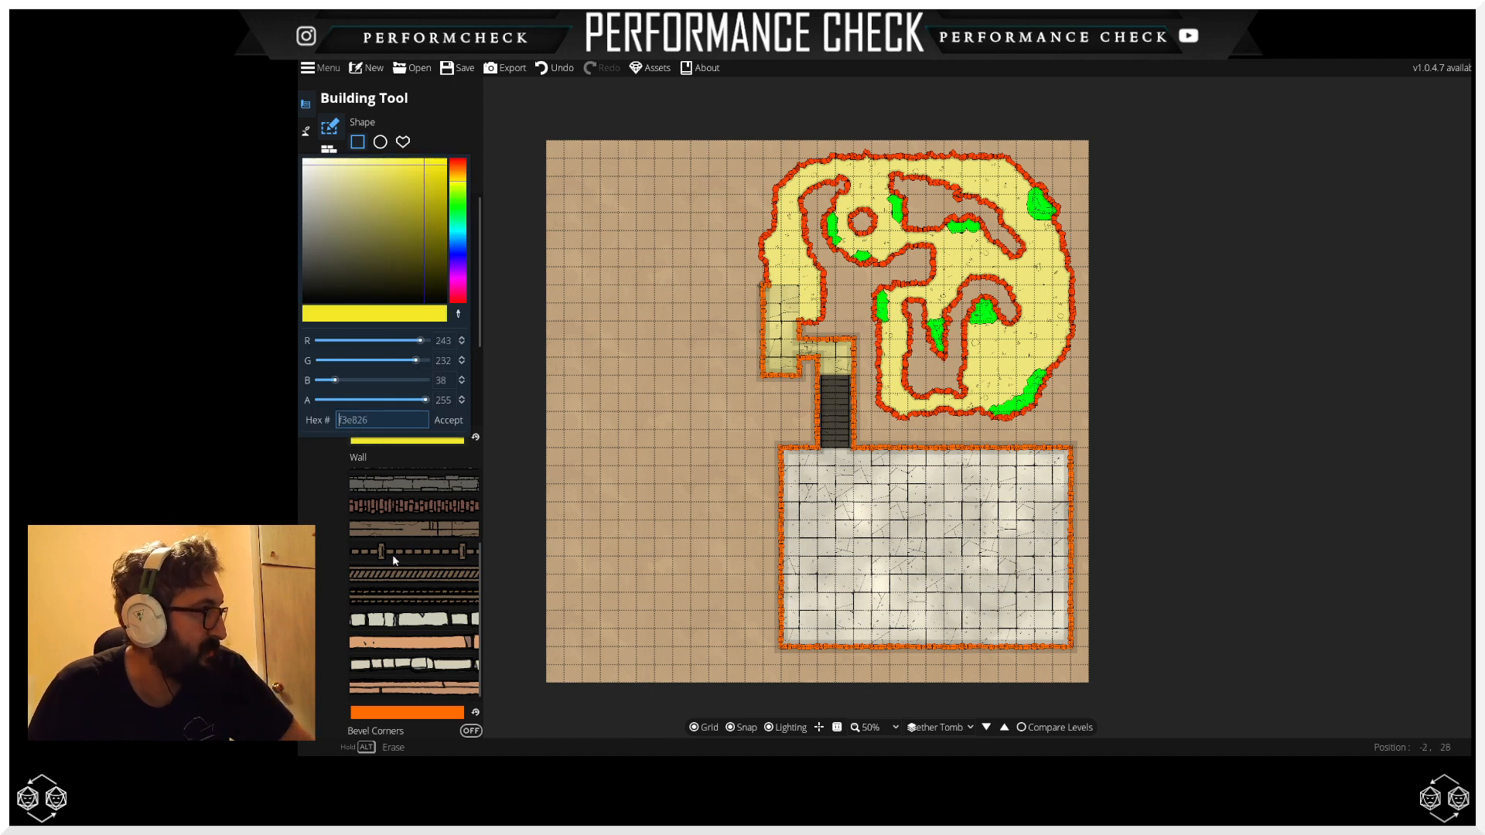
left_click(445, 421)
left_click_drag(783, 592, 836, 645)
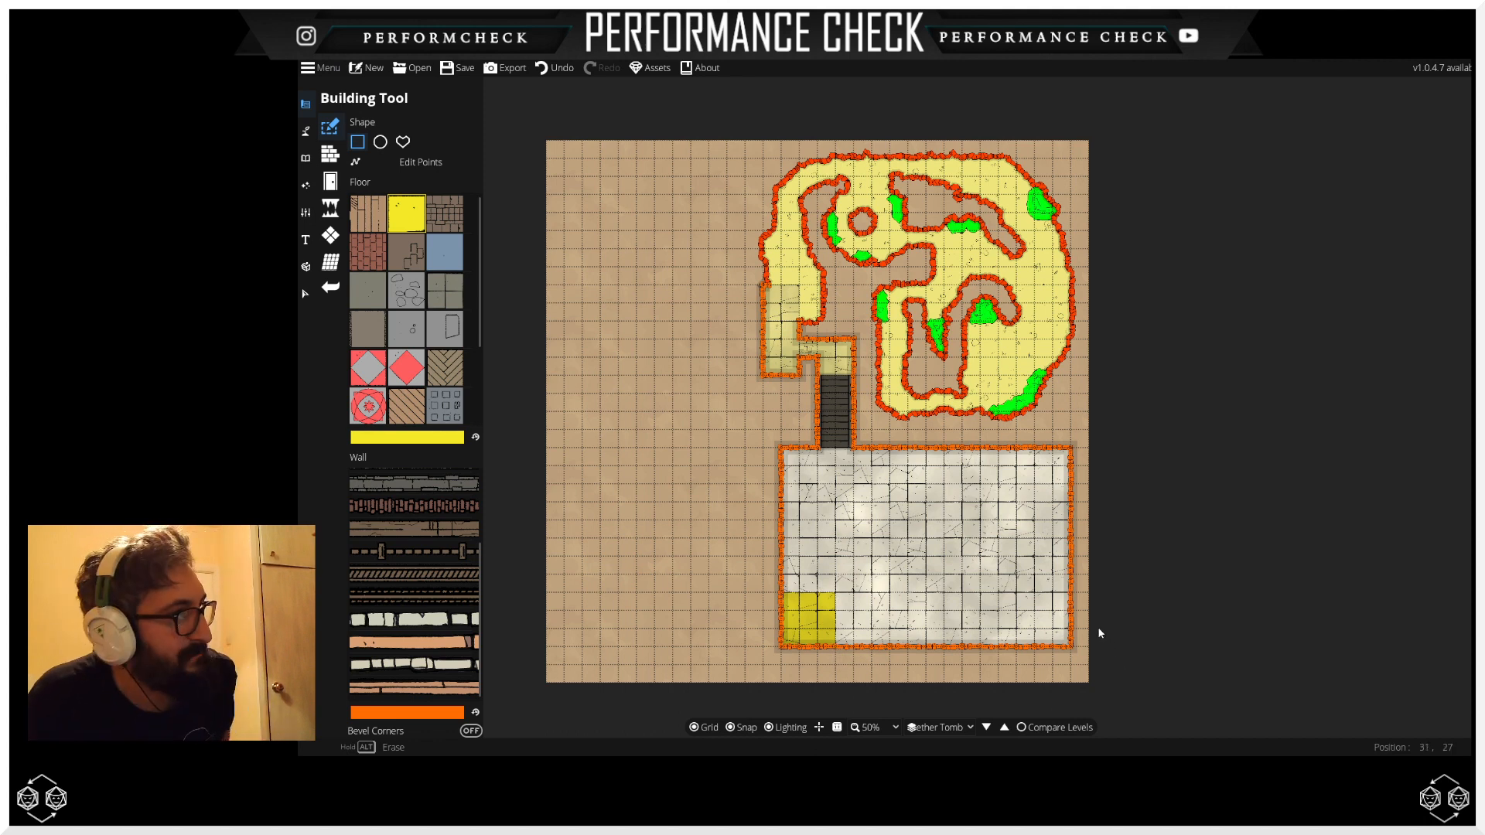
left_click_drag(837, 613, 839, 667)
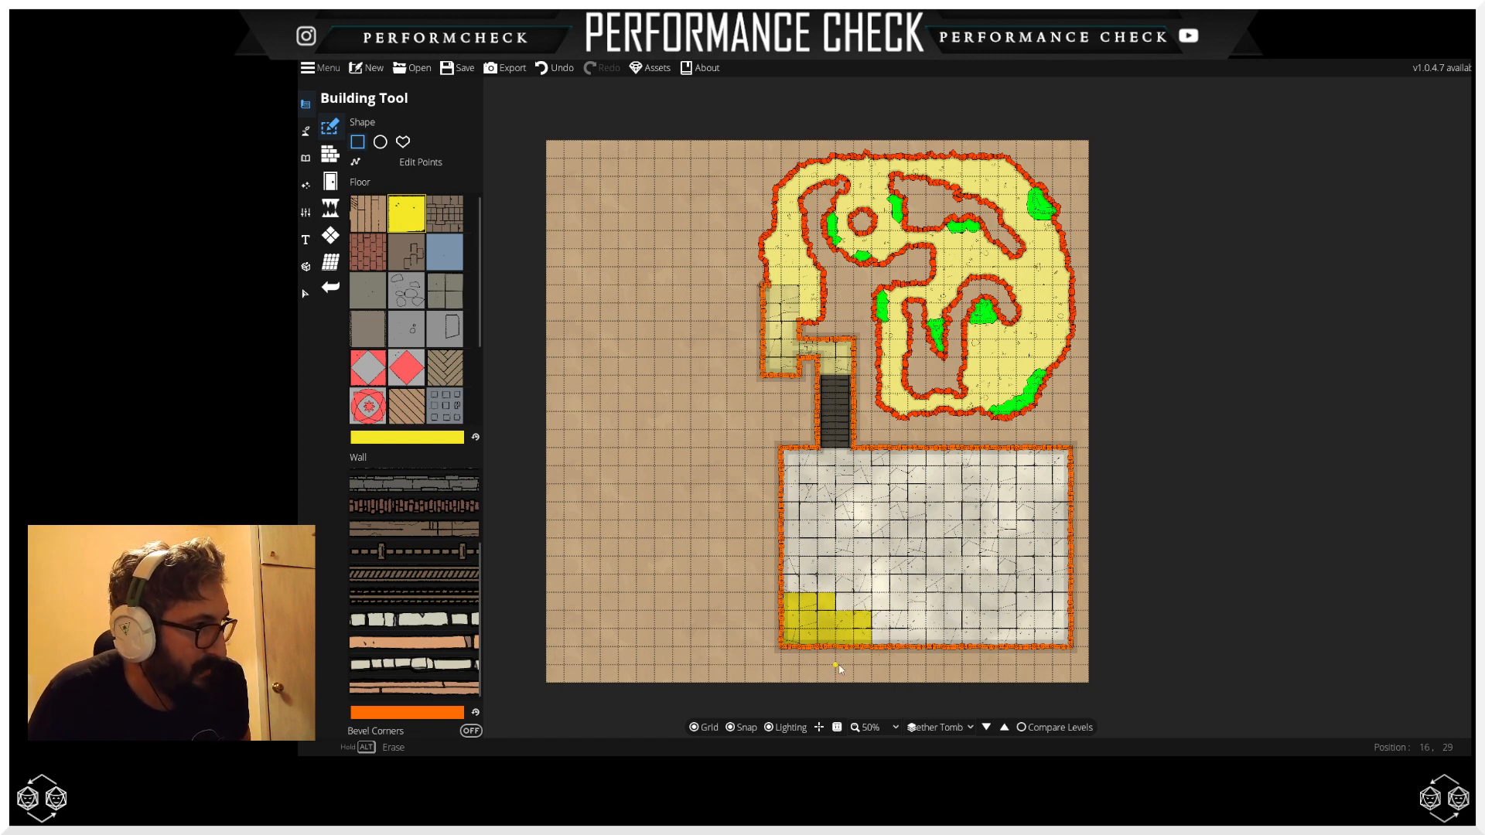
Step: Check the black pool's extent on the Ground level and return to the Nether Tomb level
left_click(945, 728)
left_click(946, 745)
left_click(937, 732)
left_click(935, 730)
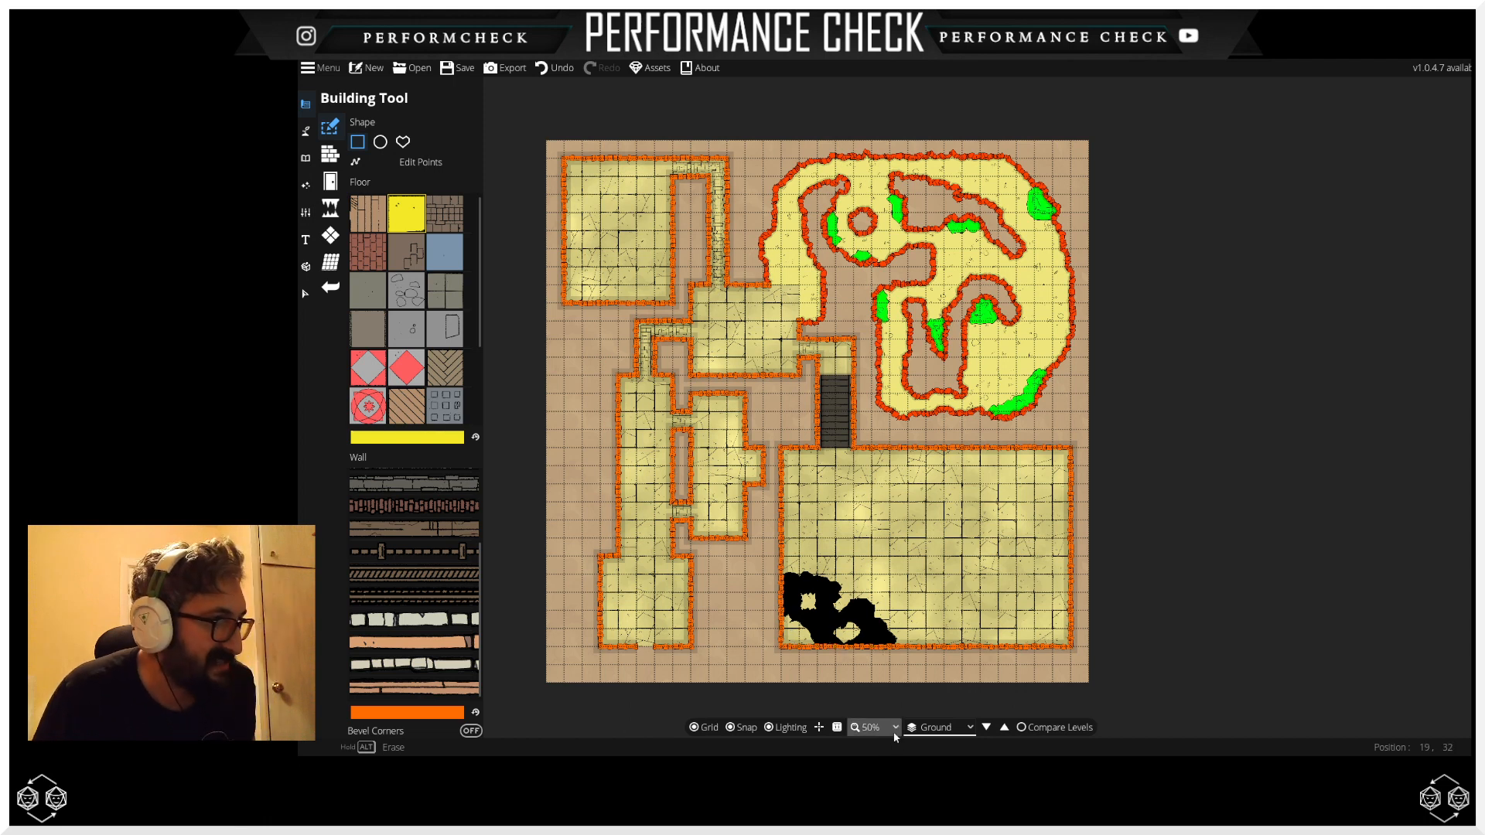
left_click(920, 732)
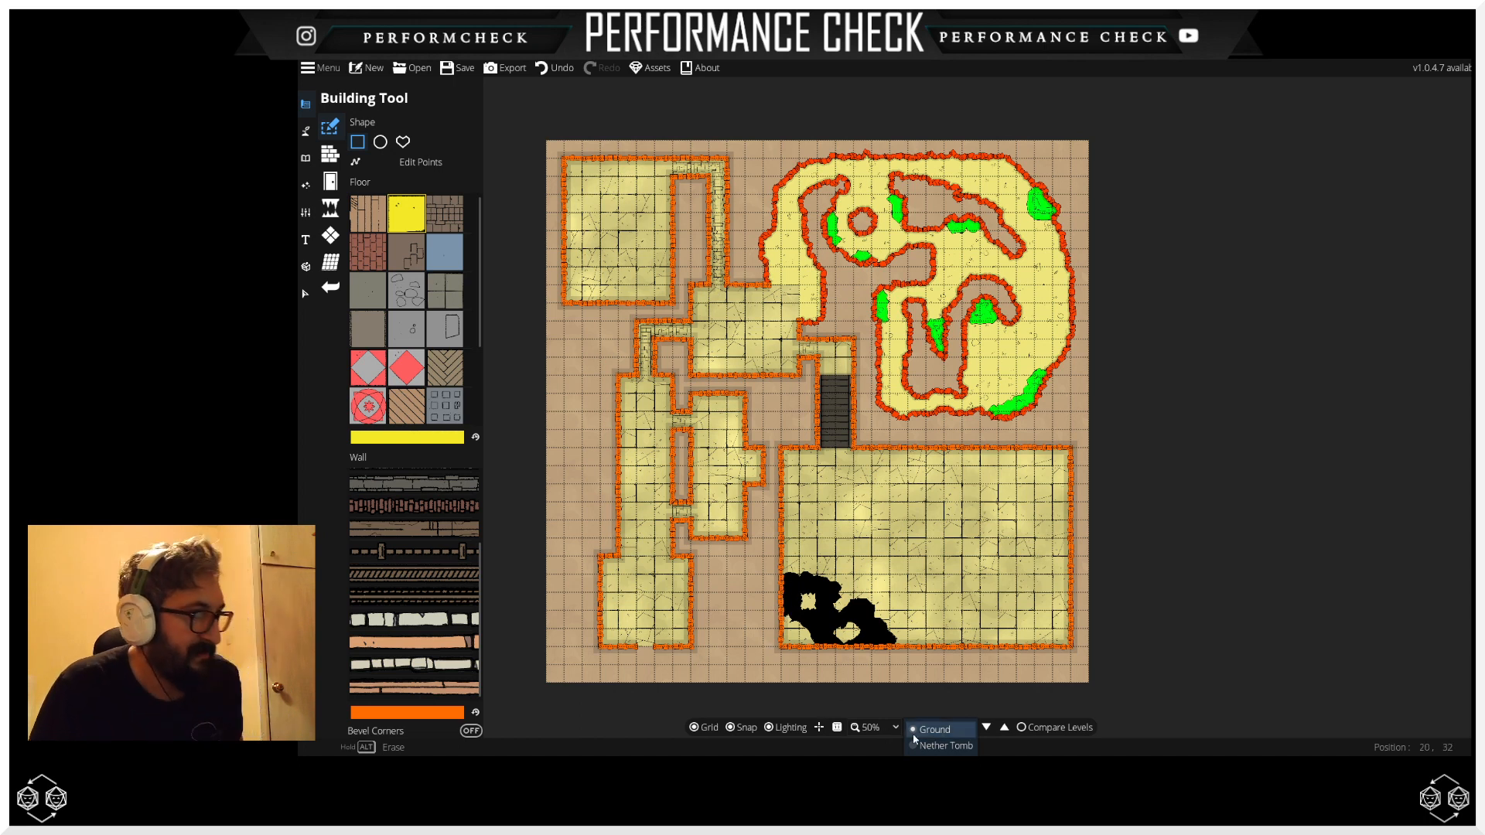
left_click(938, 745)
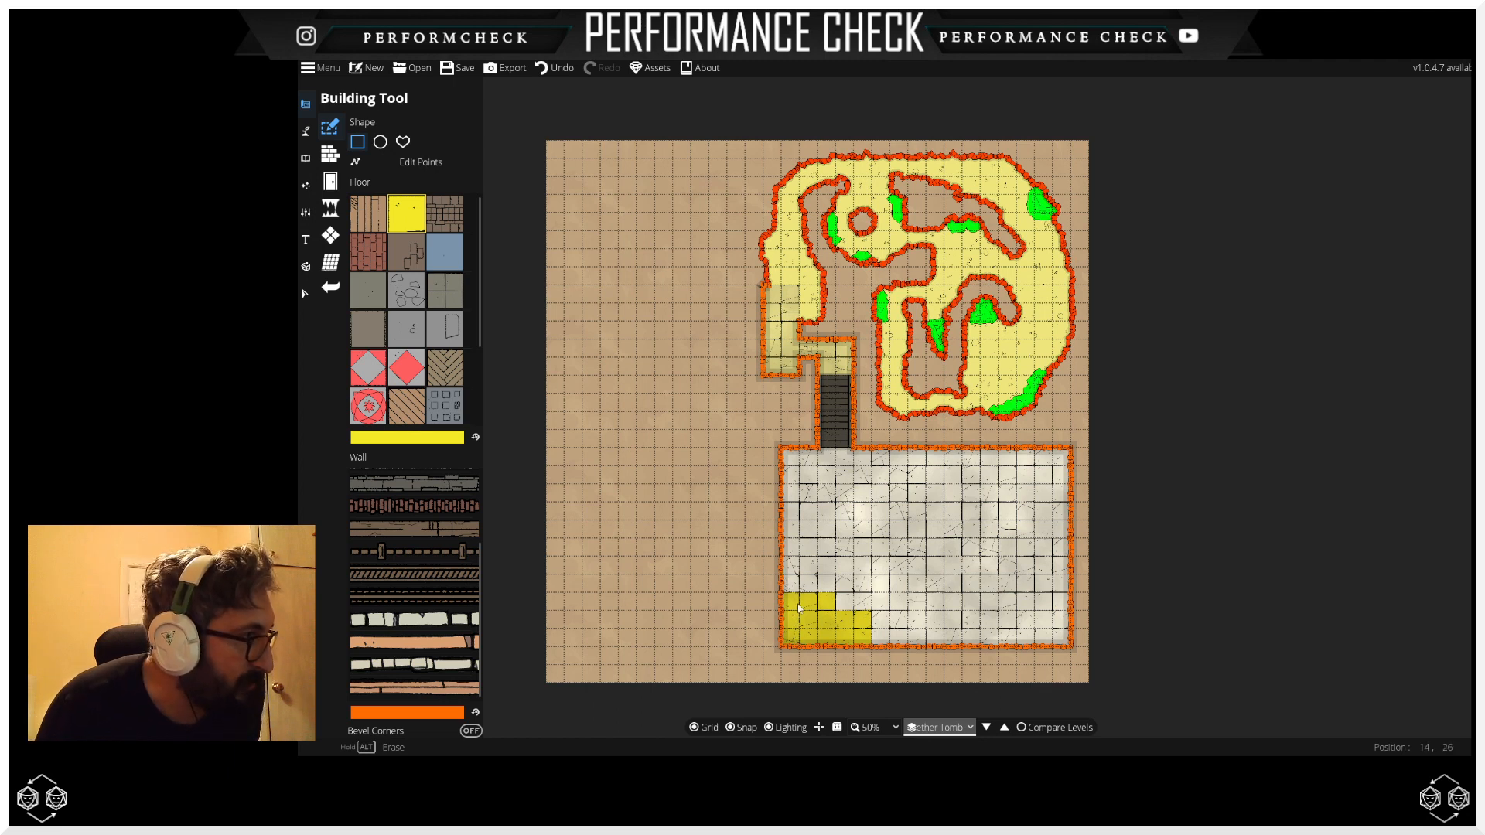
Step: Extend the yellow corner floor by two squares north along the west wall and one square east along the south wall
left_click_drag(788, 566, 792, 590)
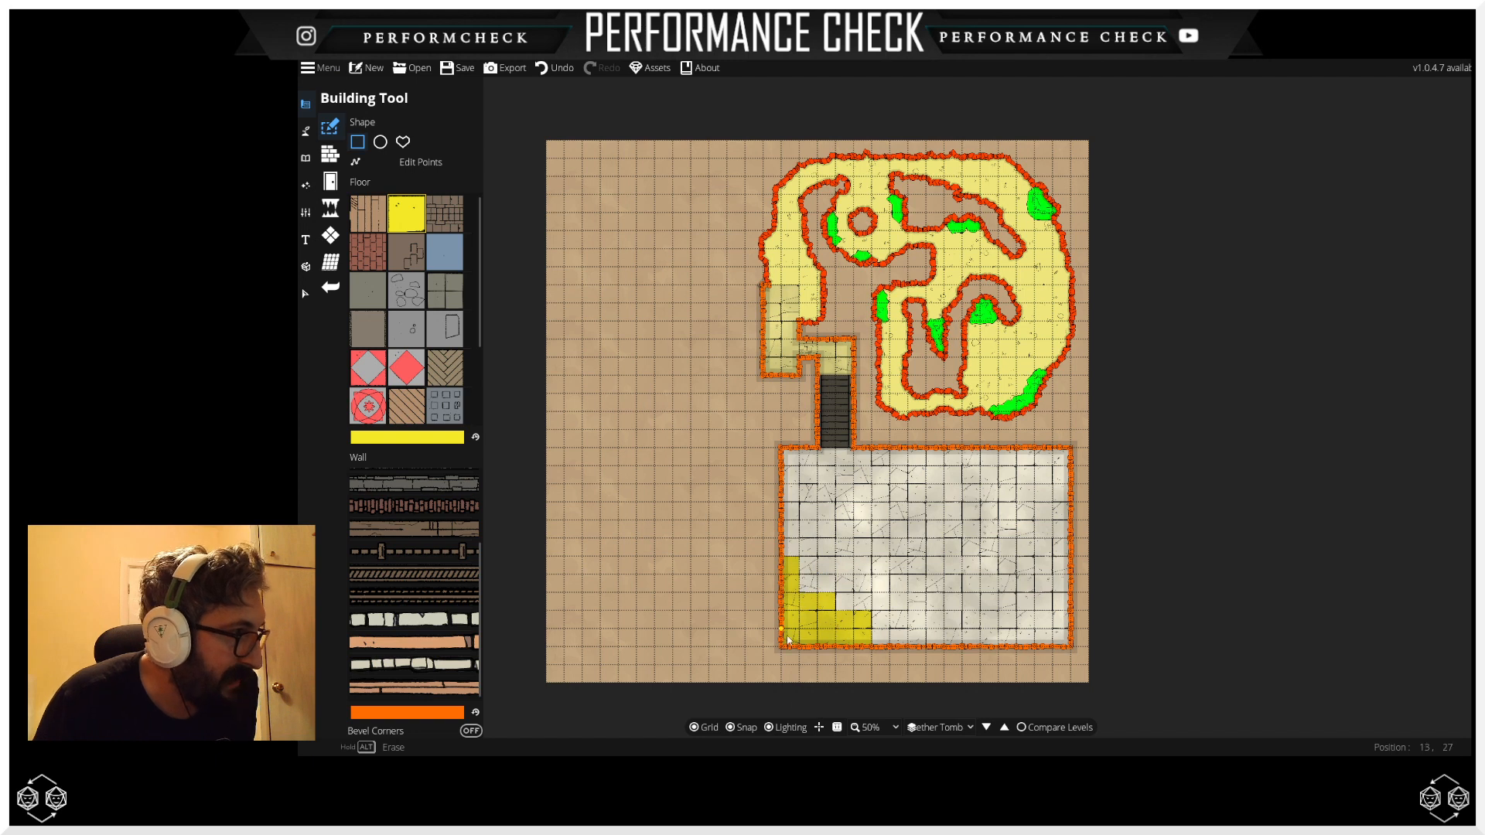
left_click_drag(881, 641, 888, 643)
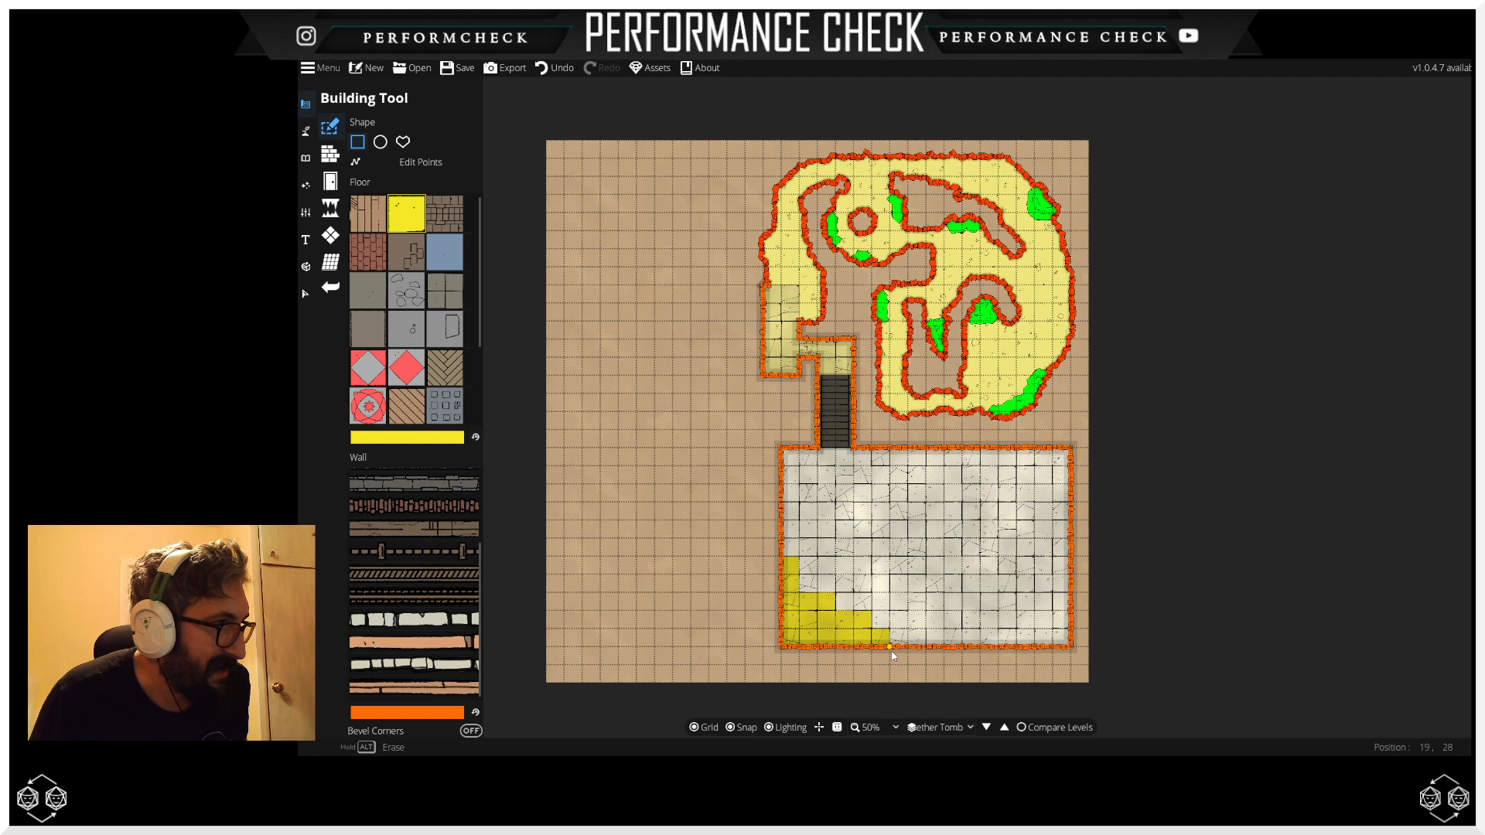